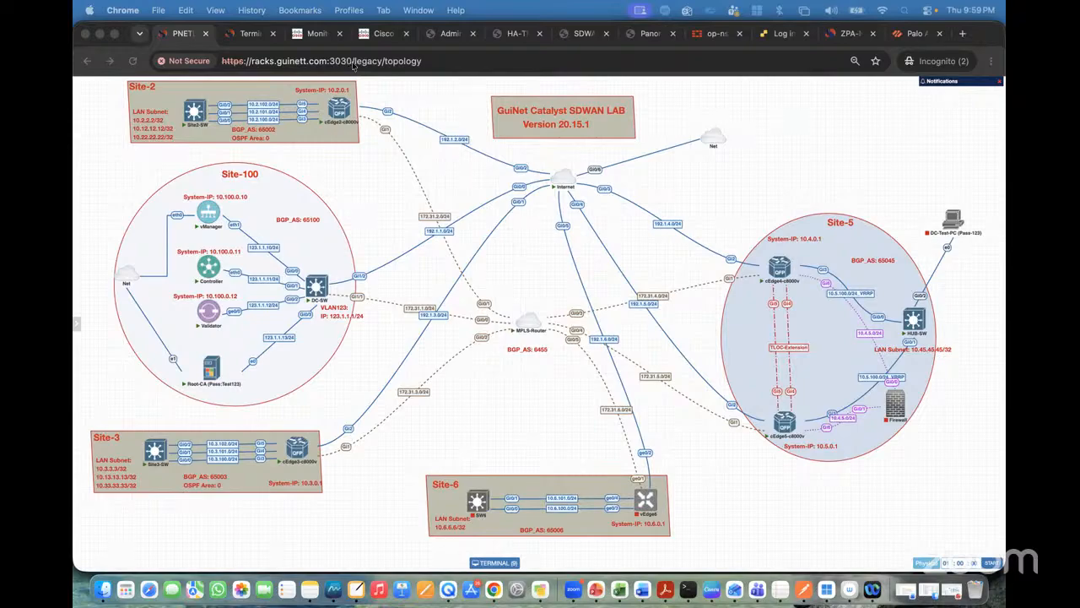
- Open the feature templates list in the Catalyst SD-WAN manager's classic template configuration
click(317, 36)
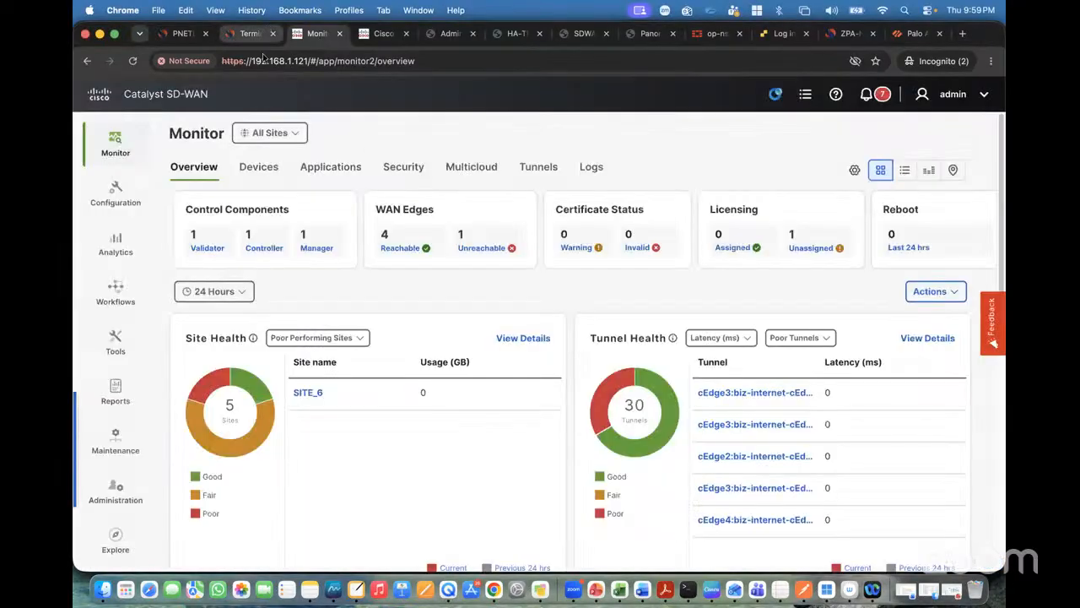
click(115, 201)
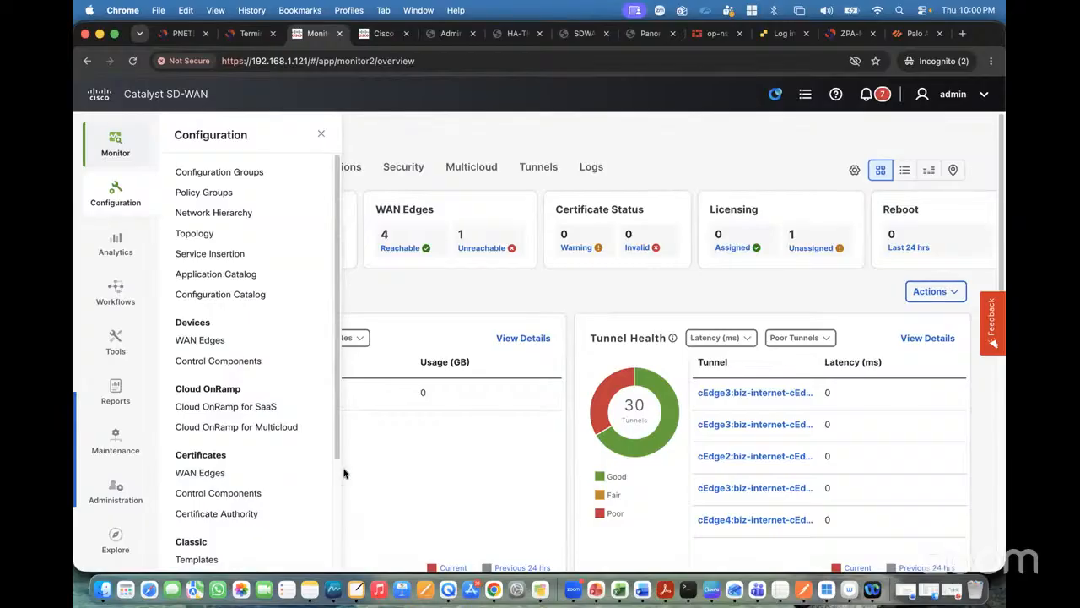
scroll(340, 485, down, 1)
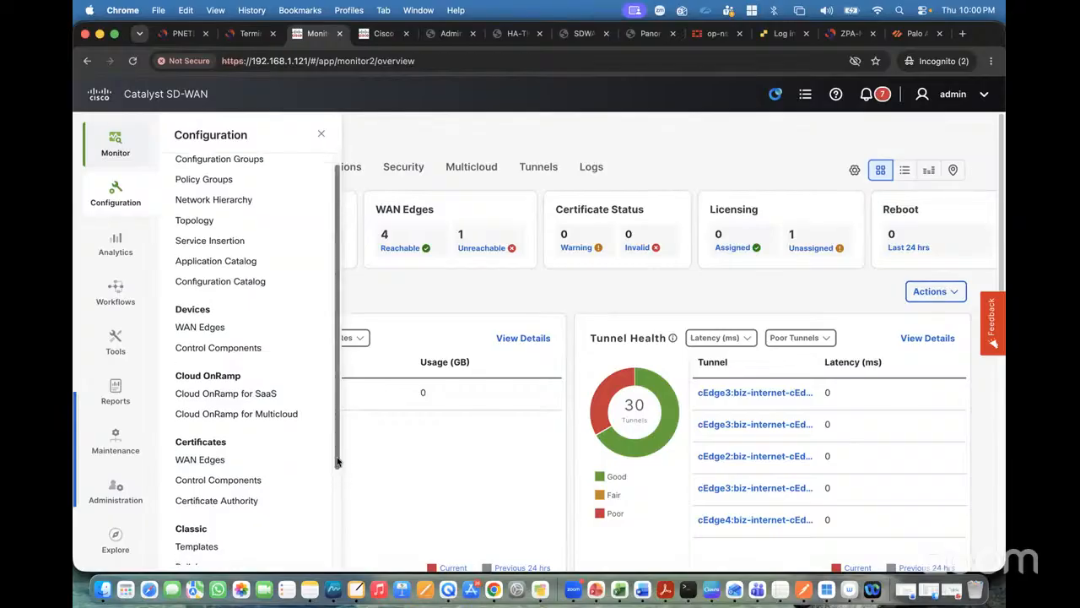
drag(336, 470, 340, 525)
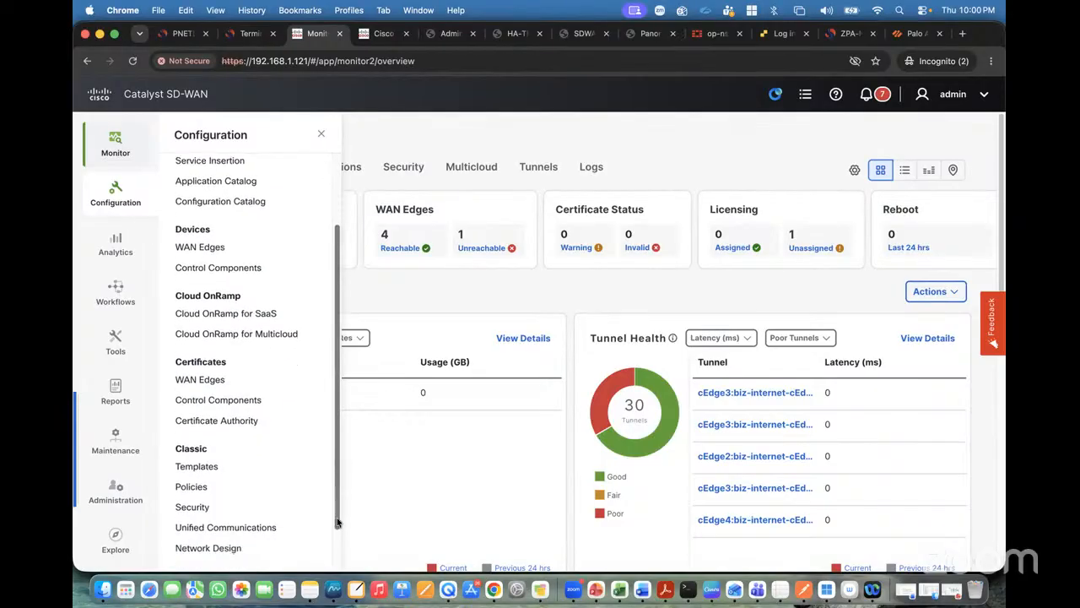
click(208, 470)
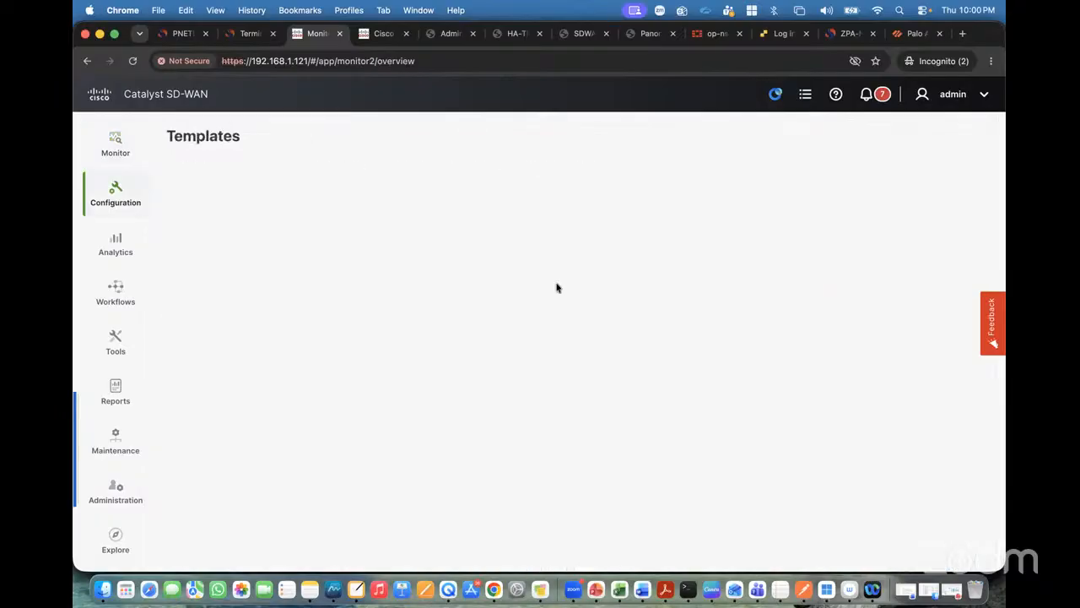
click(341, 180)
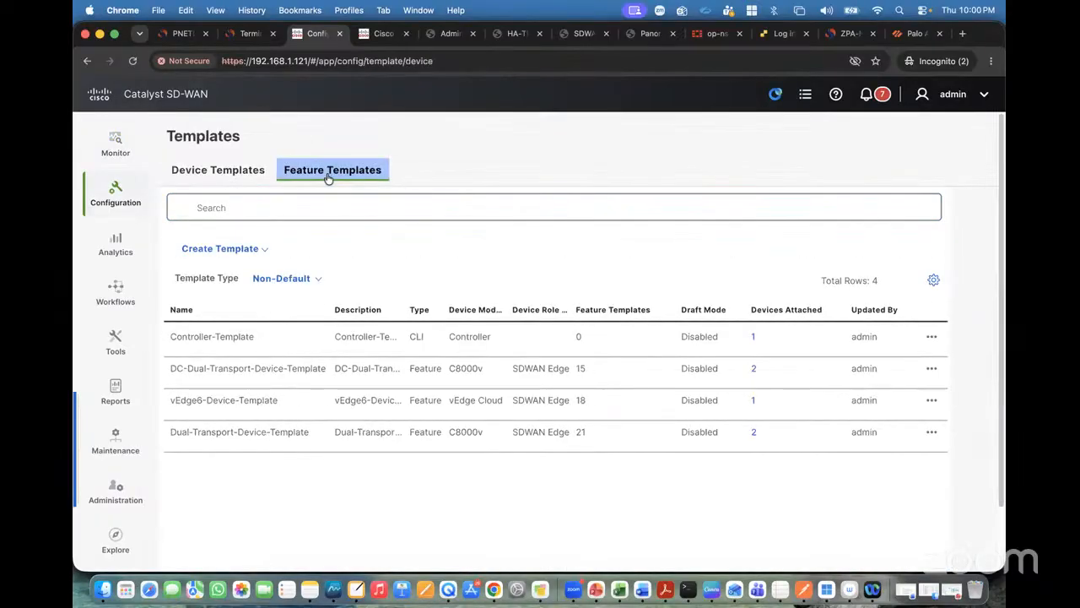
- Check the lab topology, close the spare Cisco browser page, and return to the SD-WAN feature templates
click(187, 38)
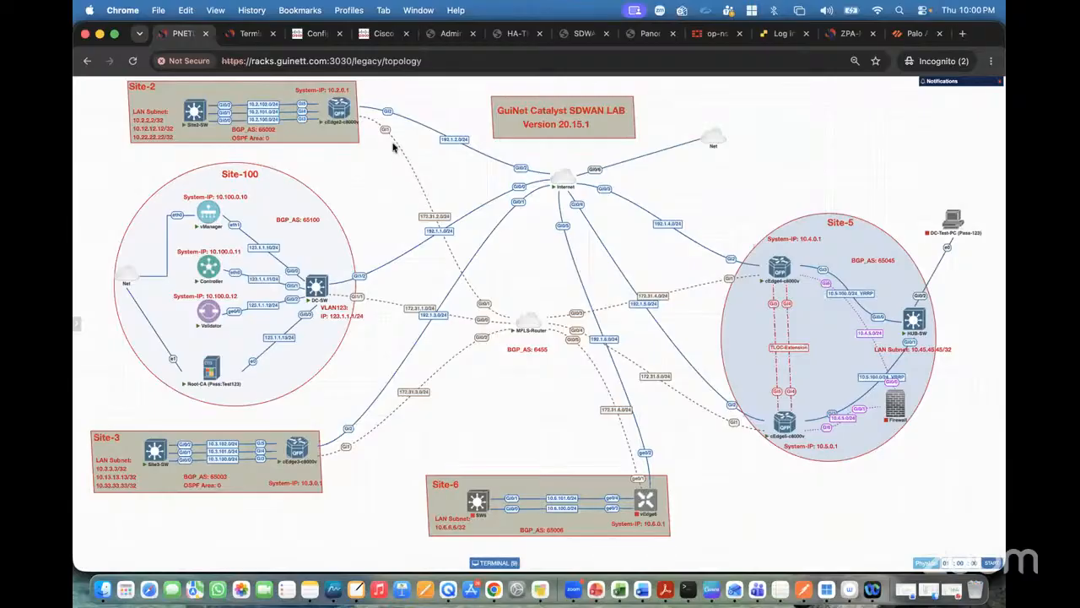
click(316, 38)
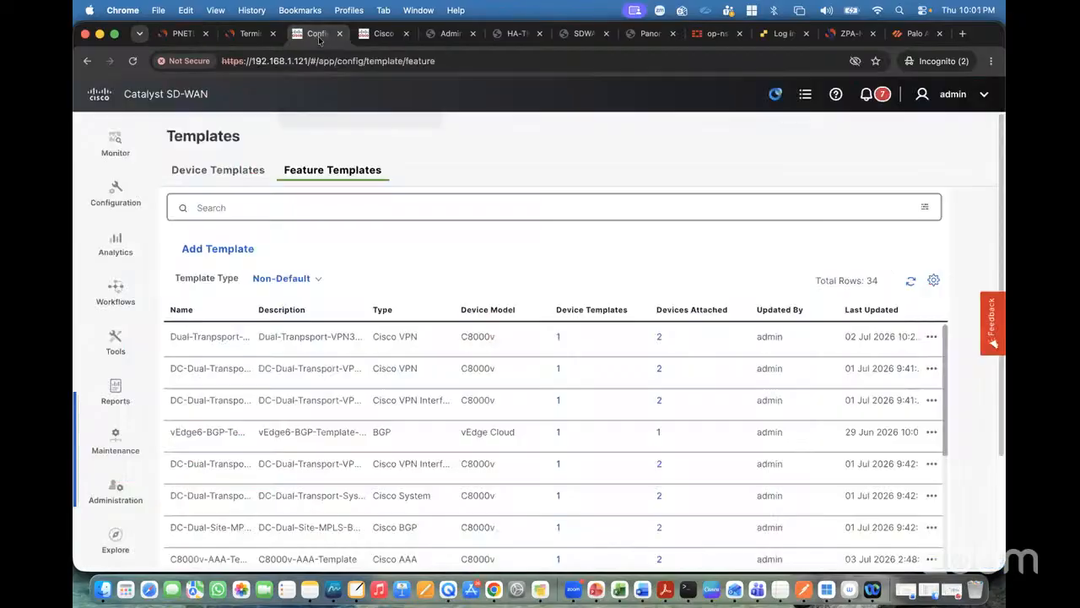
click(375, 38)
key(super+w)
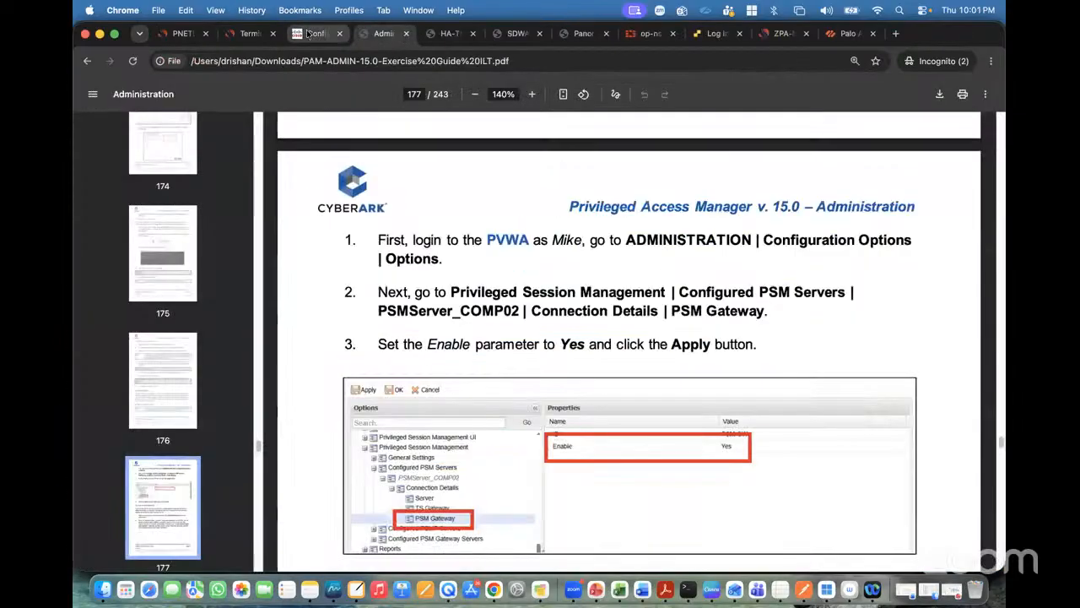
click(308, 34)
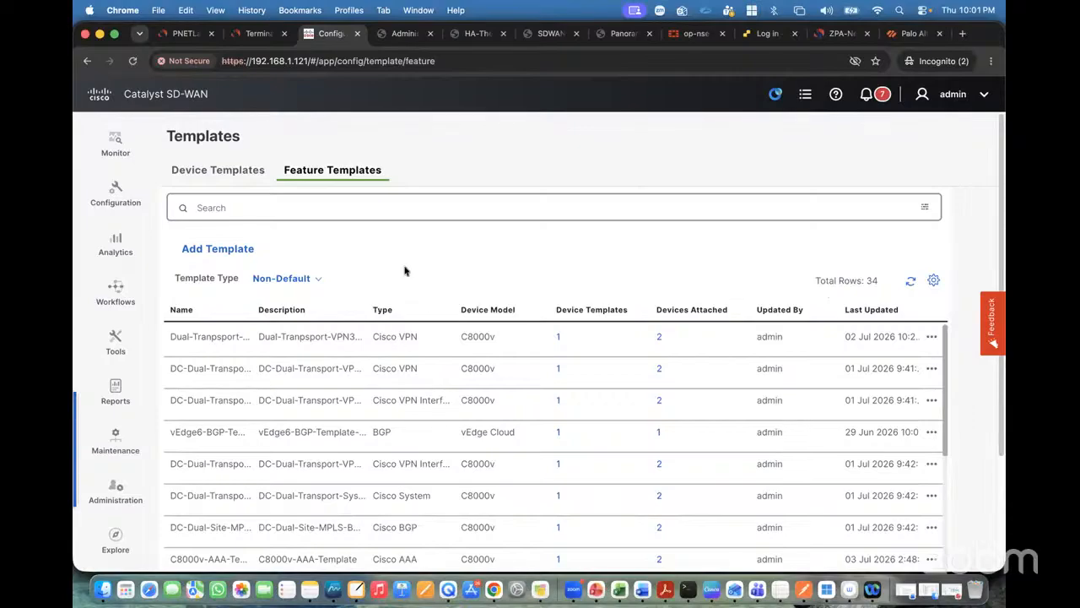
- Filter the feature templates by "mpls" and widen the name column to show the full template names
click(260, 208)
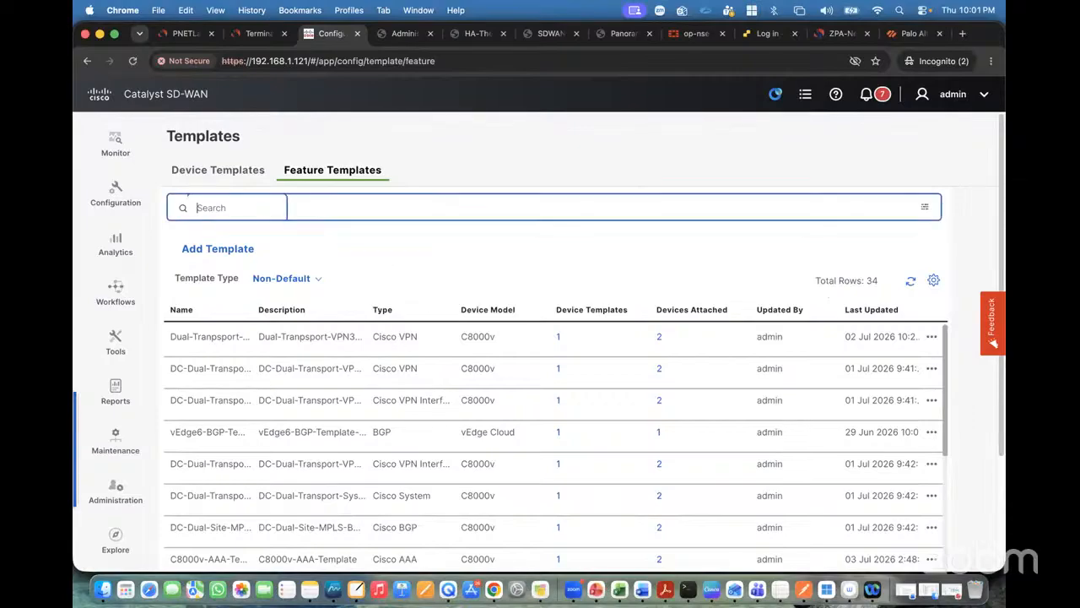
text(mpls)
key(Return)
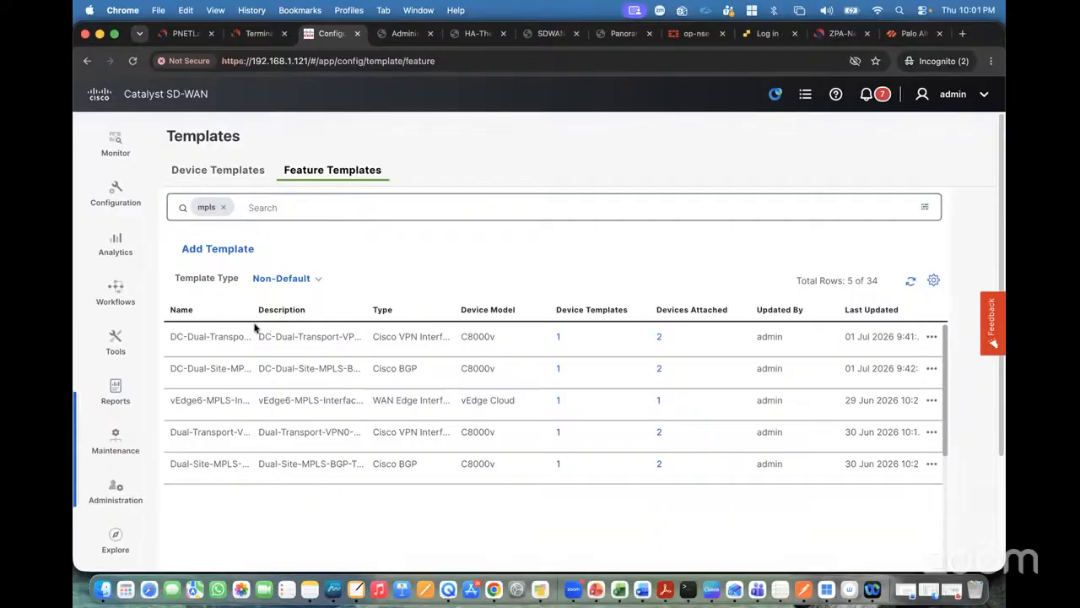
drag(254, 313, 377, 314)
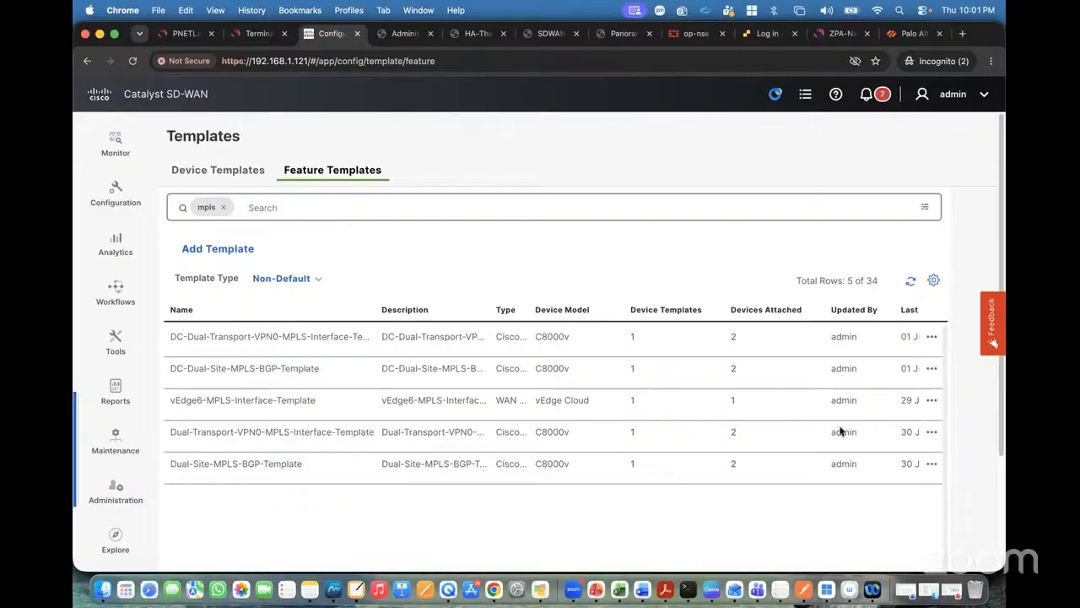
- Open Dual-Transport-VPN0-MPLS-Interface-Template for editing and look through its configuration sections
click(935, 432)
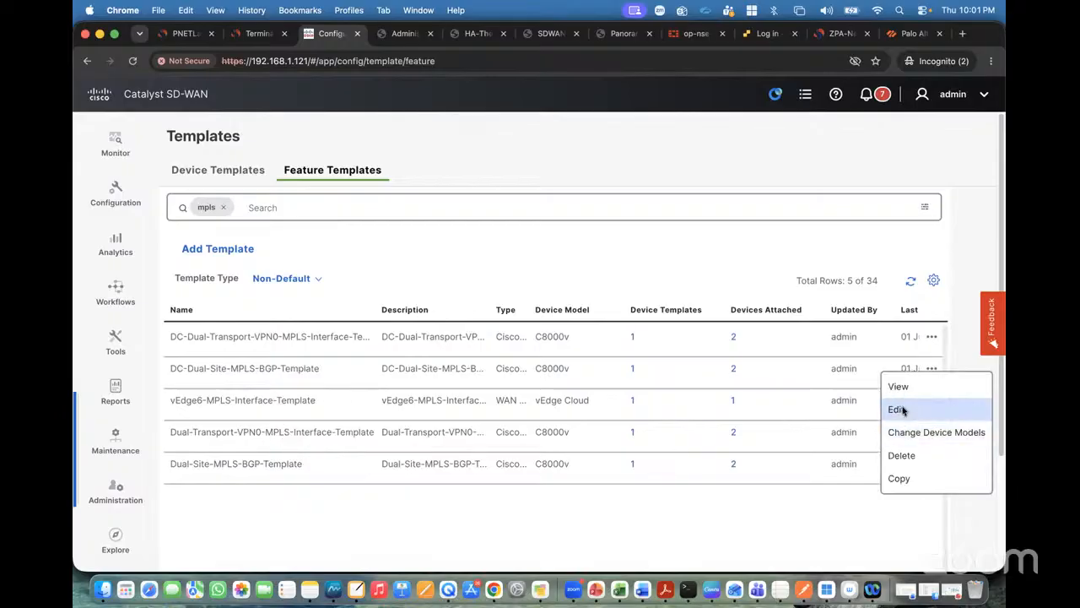
click(901, 408)
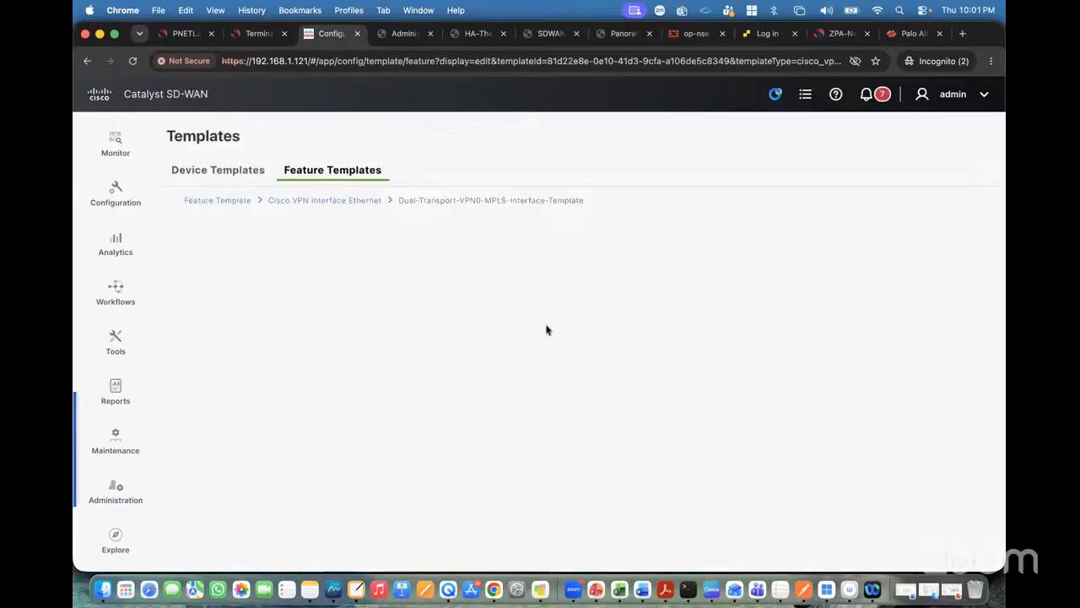
scroll(545, 380, down, 20)
scroll(553, 373, up, 20)
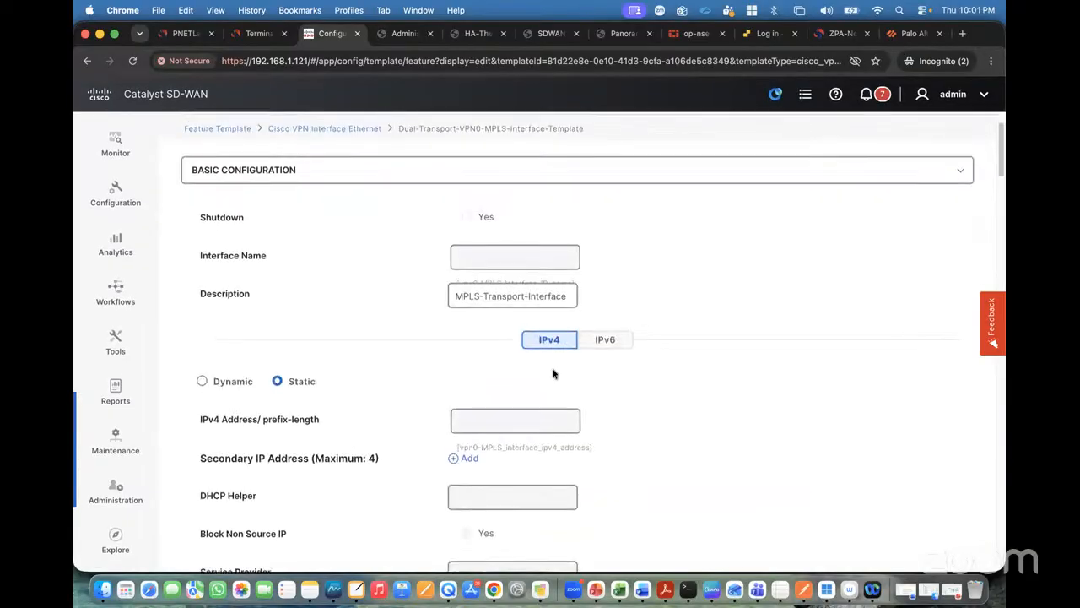
scroll(549, 350, up, 3)
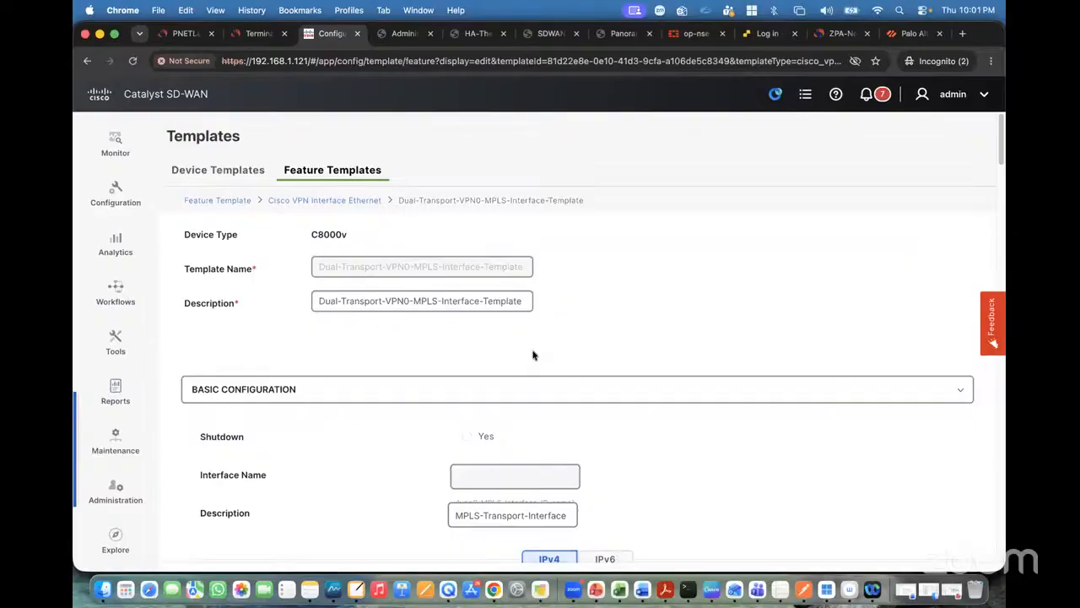
scroll(533, 354, down, 4)
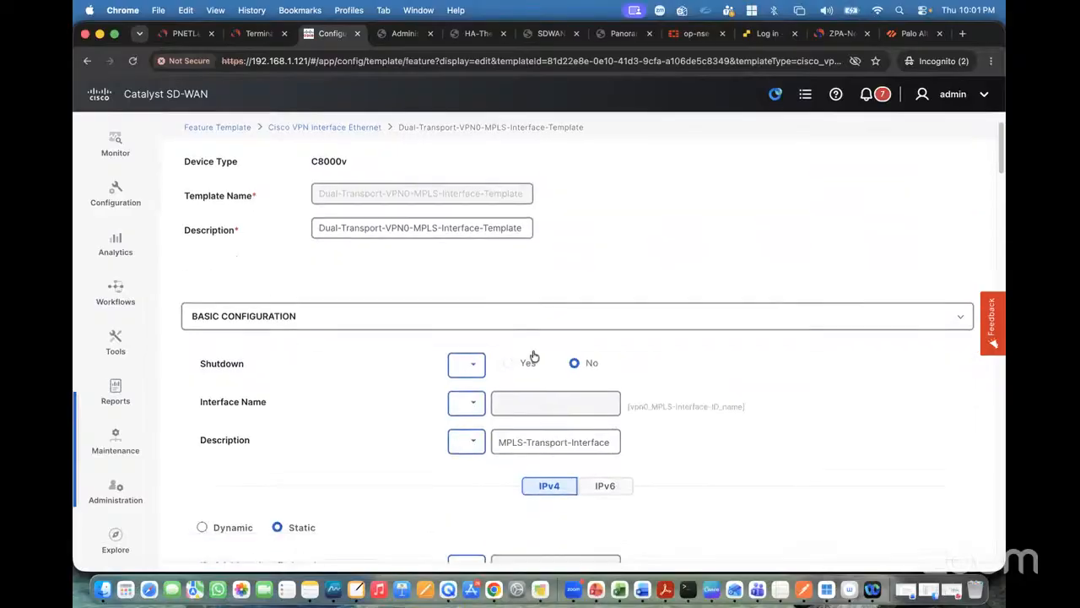
scroll(532, 355, up, 3)
scroll(532, 354, up, 1)
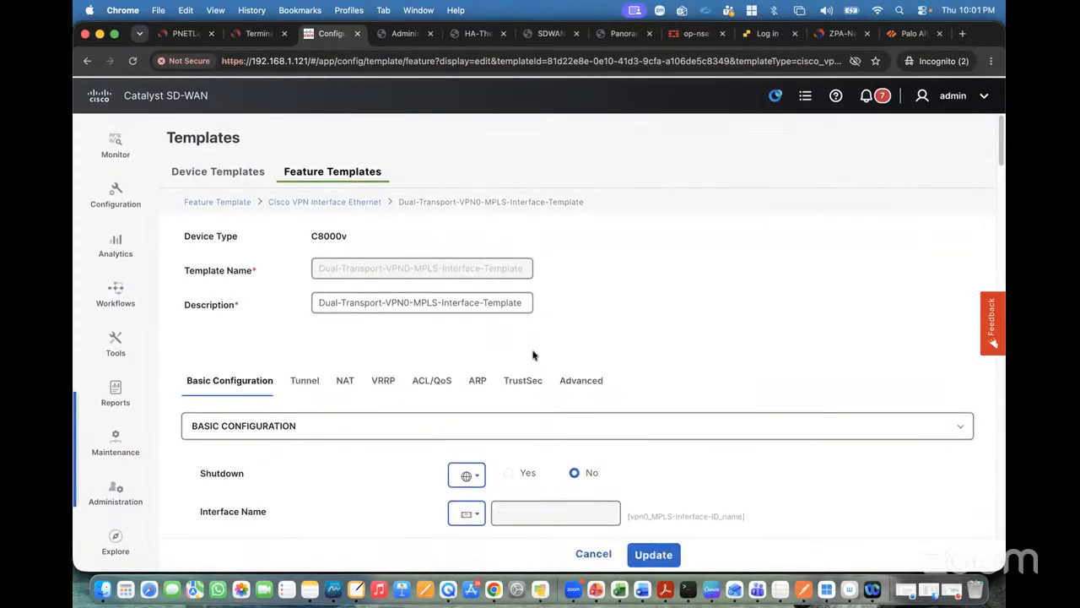
- In the template's ACL/QoS section, make the shaping rate a global value and set it to 10000 Kbps
click(442, 385)
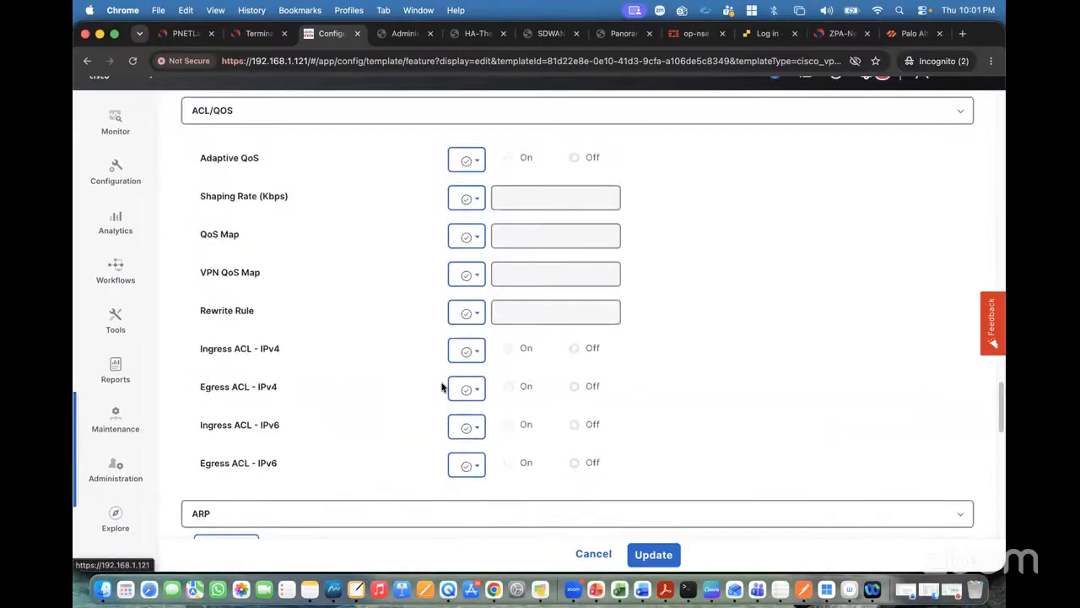
click(478, 200)
click(482, 231)
click(507, 202)
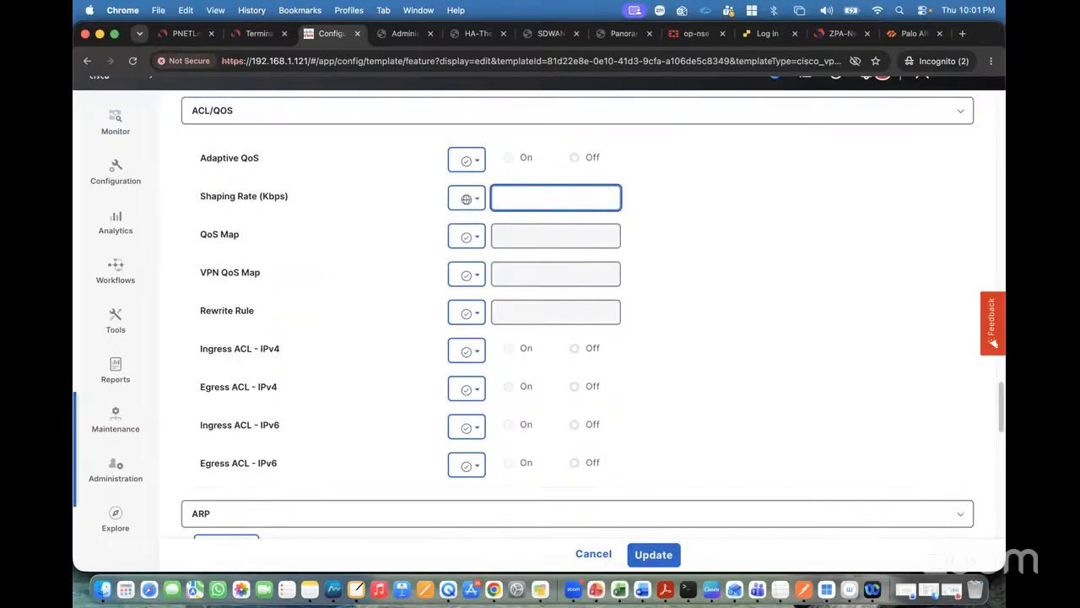
text(100000)
key(BackSpace)
key(BackSpace)
key(BackSpace)
key(BackSpace)
text(000)
- Switch to the MobaXterm terminal and restart the stopped SSH sessions for 192.1.4.5, 192.1.2.2 and 192.1.3.3
click(256, 33)
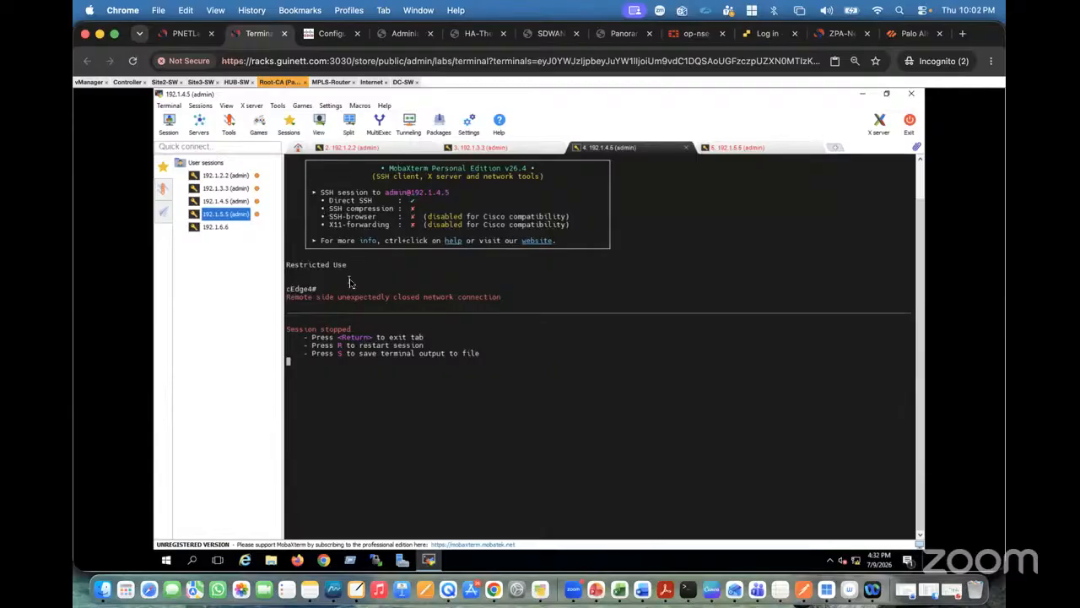
key(r)
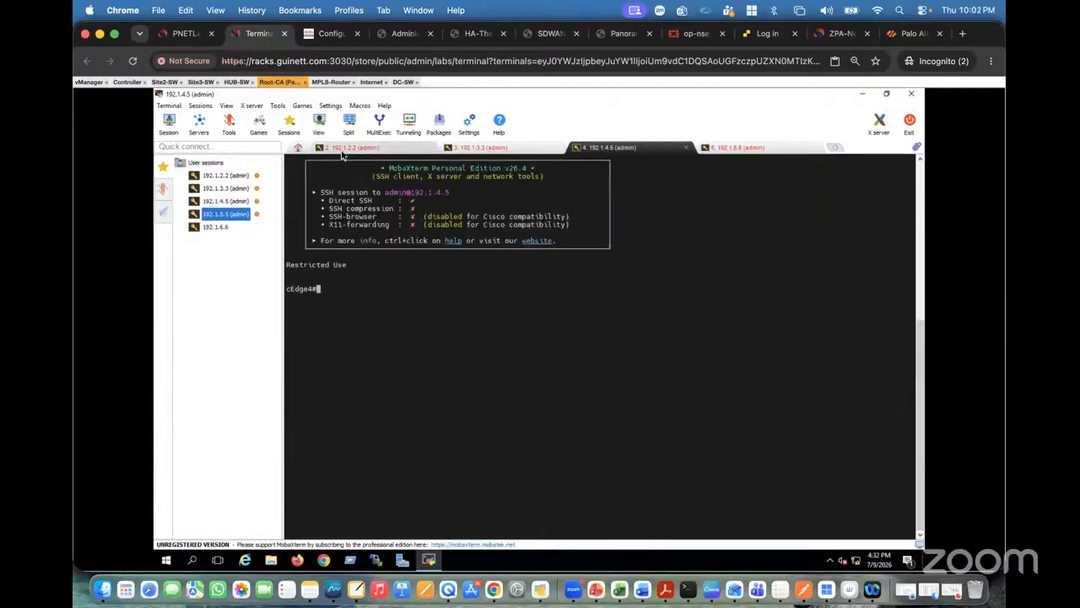
click(343, 149)
key(r)
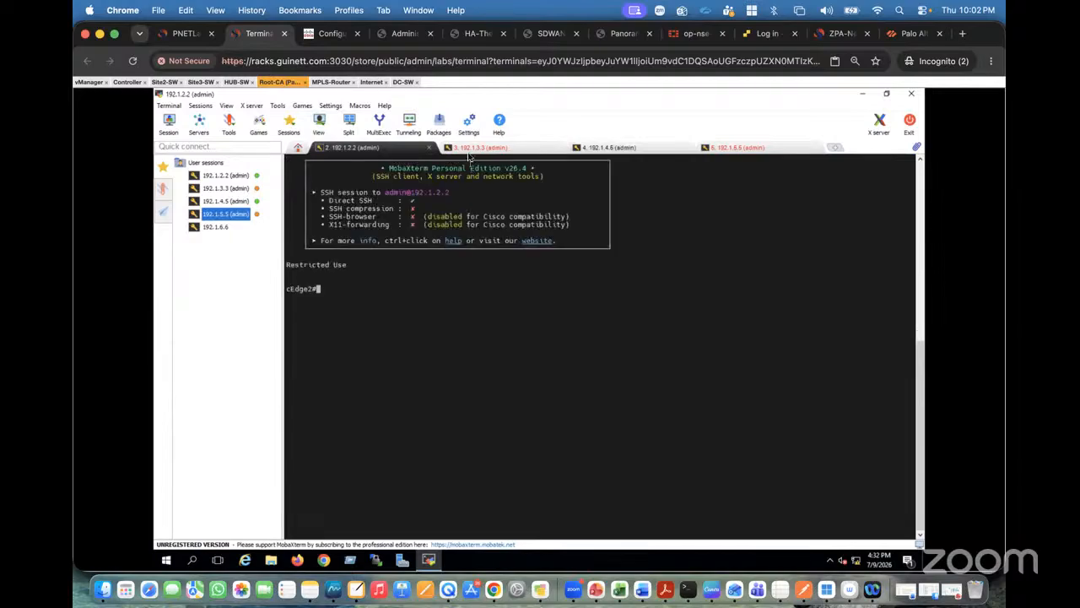
click(469, 152)
key(r)
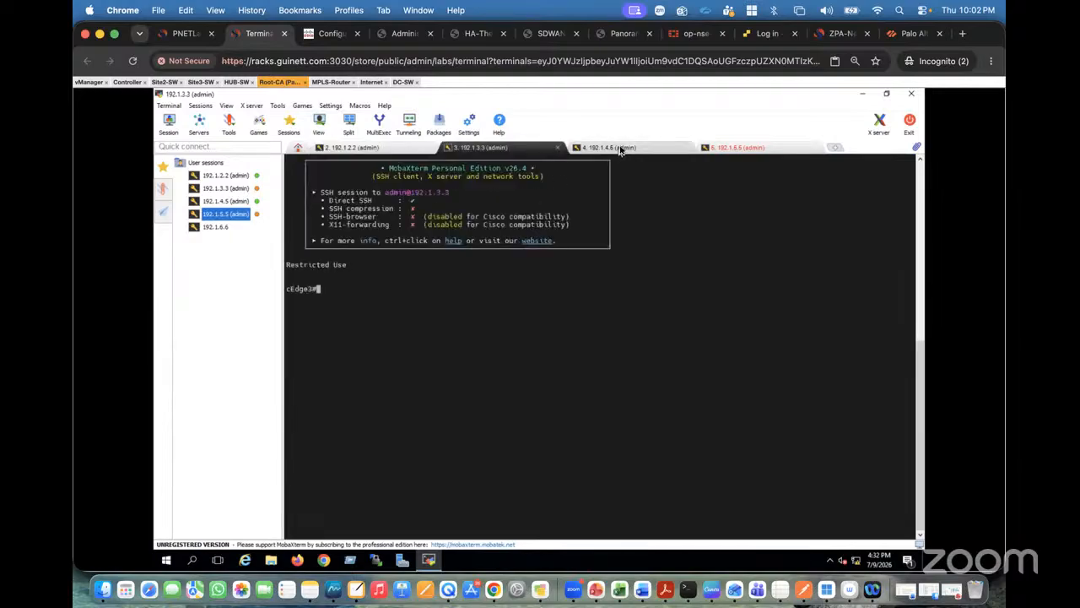
click(620, 150)
key(Return)
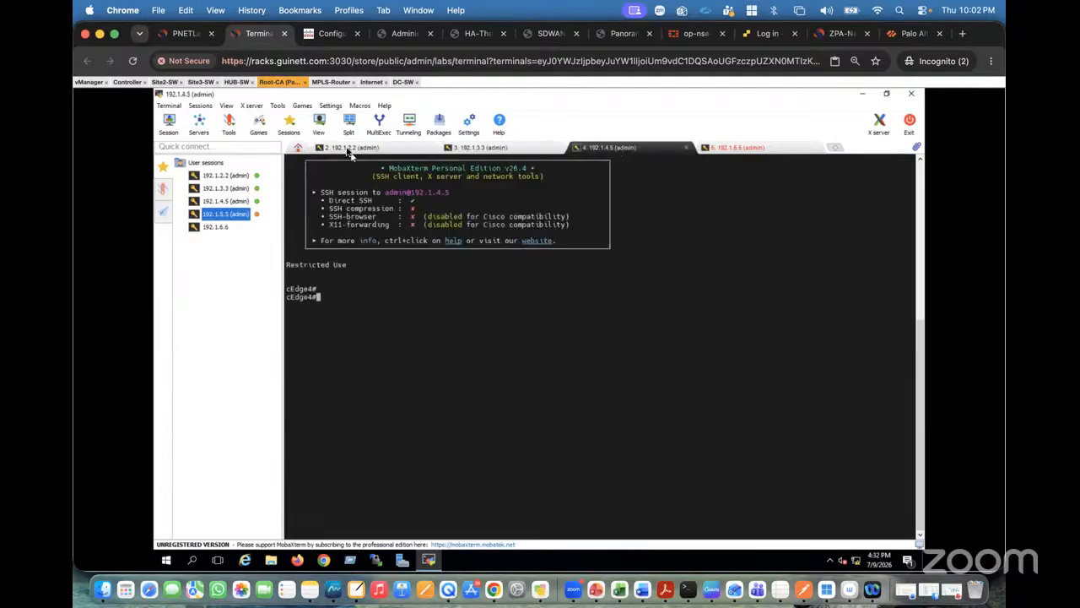
- List the interfaces of cEdge2 in the 192.1.2.2 session with the command sh ip int brief
click(348, 150)
key(Return)
key(Return)
text(sh u)
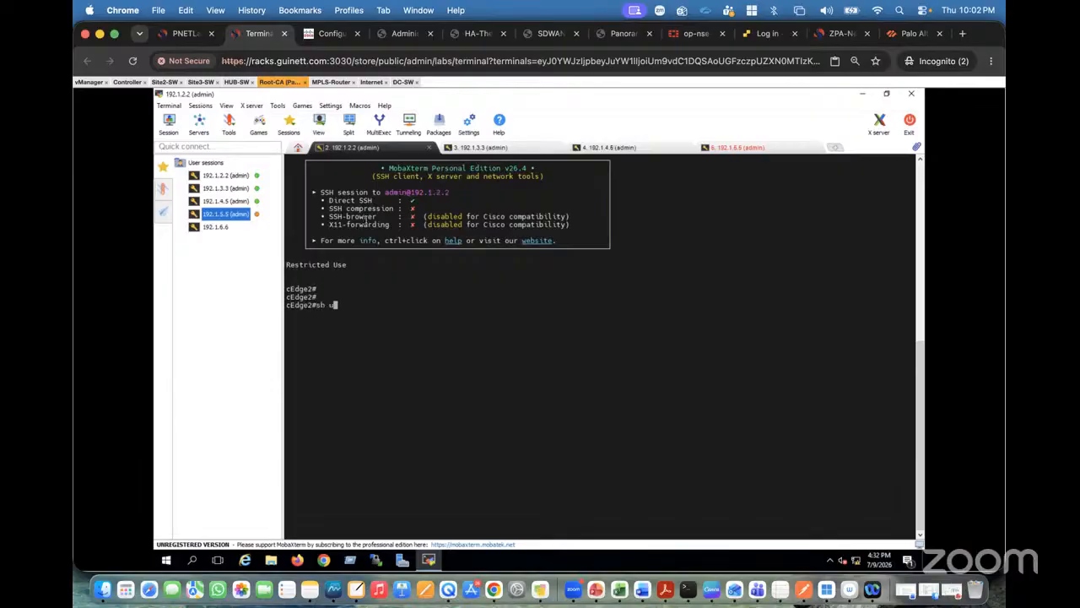
text(rn |)
key(BackSpace)
key(BackSpace)
key(BackSpace)
key(BackSpace)
key(BackSpace)
text(run int)
key(BackSpace)
key(BackSpace)
key(BackSpace)
key(BackSpace)
key(BackSpace)
key(BackSpace)
key(BackSpace)
key(BackSpace)
text(ip int bri)
key(Tab)
key(Return)
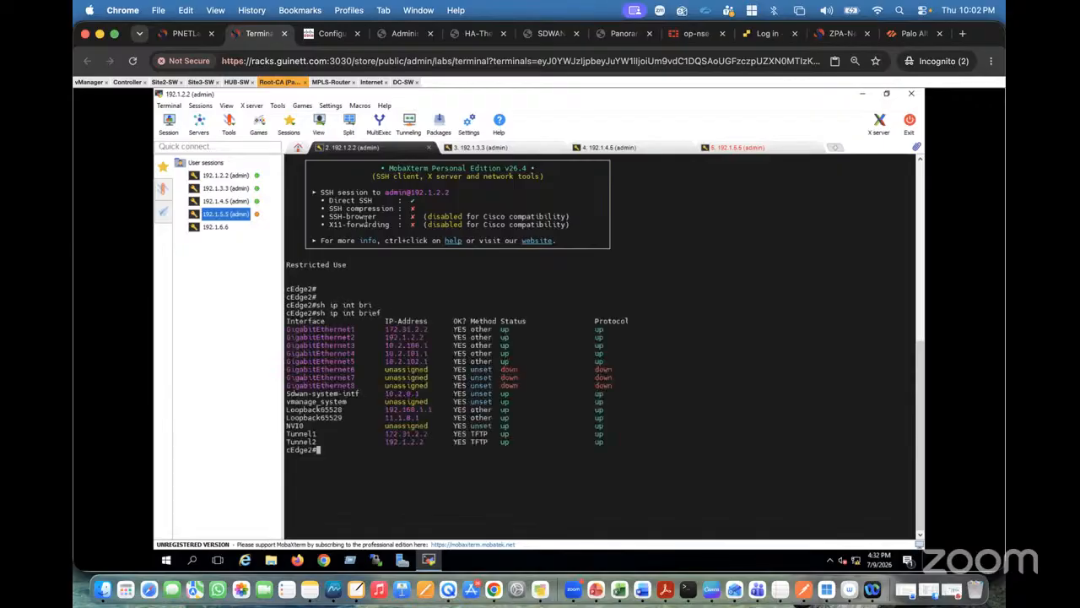
- Display the running configuration of cEdge2's MPLS interface with sh run int GigabitEthernet1
text(imnt)
key(BackSpace)
key(BackSpace)
key(BackSpace)
key(BackSpace)
key(BackSpace)
text(sh run int)
drag(288, 330, 355, 330)
right_click(386, 389)
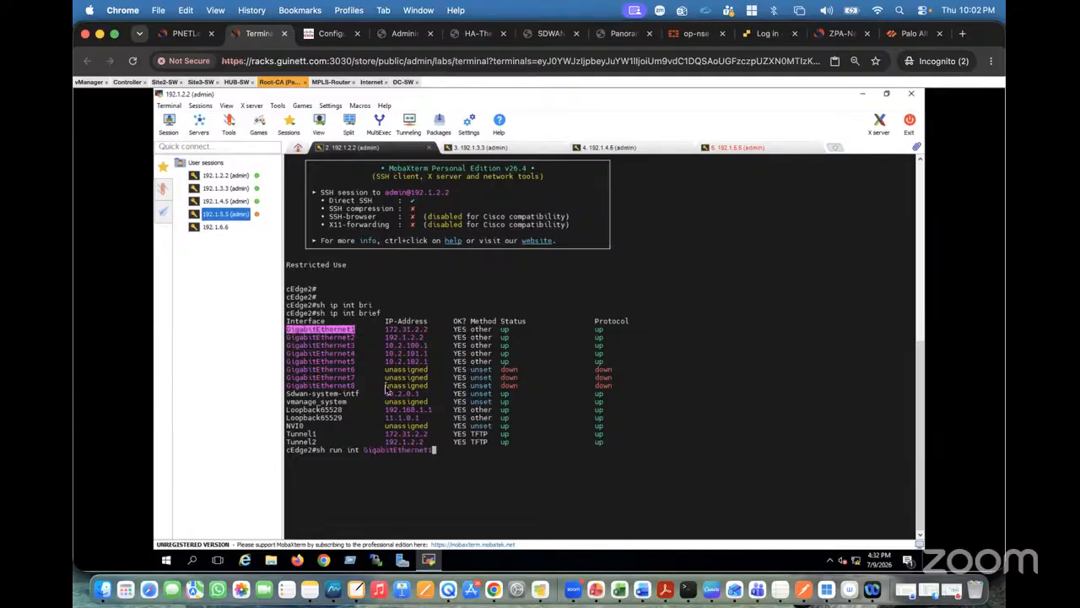
key(Return)
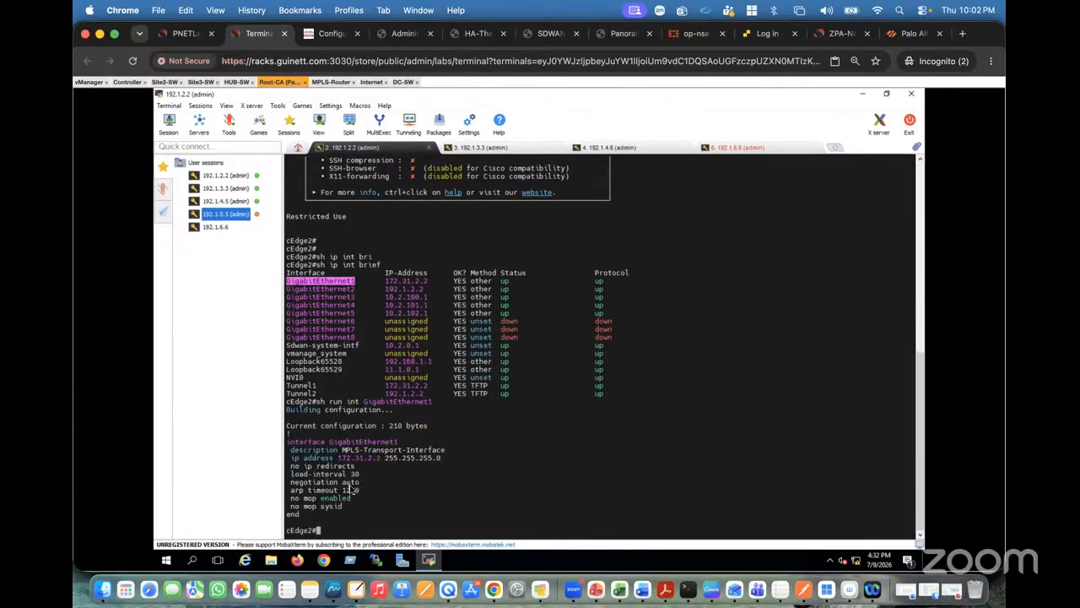
- Display cEdge2's interface details with sh int GigabitEthernet1 and examine the bandwidth value
text(sh int)
click(403, 480)
right_click(418, 495)
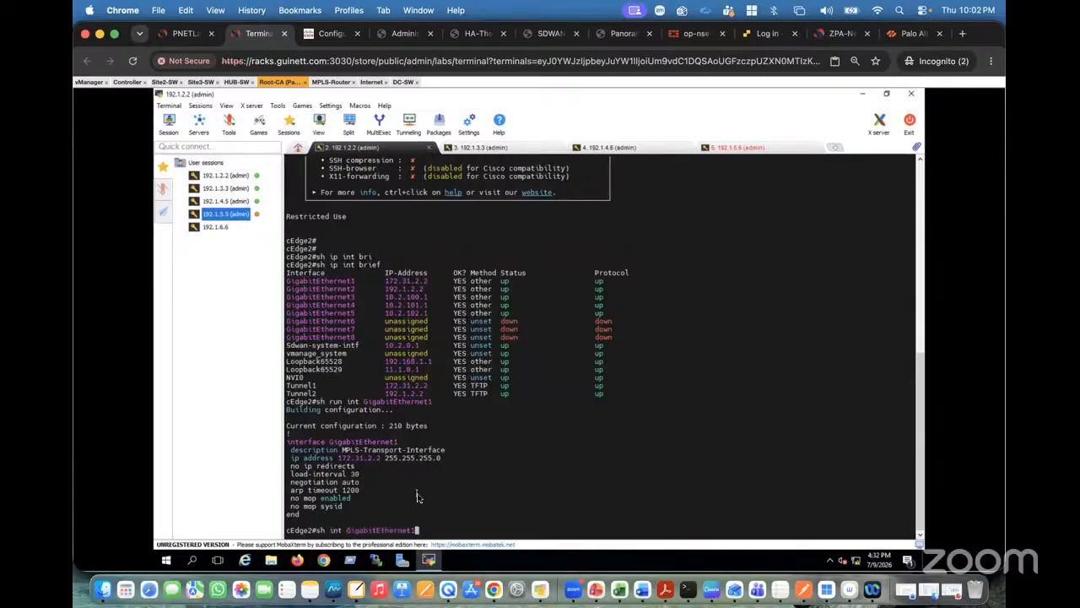
key(Return)
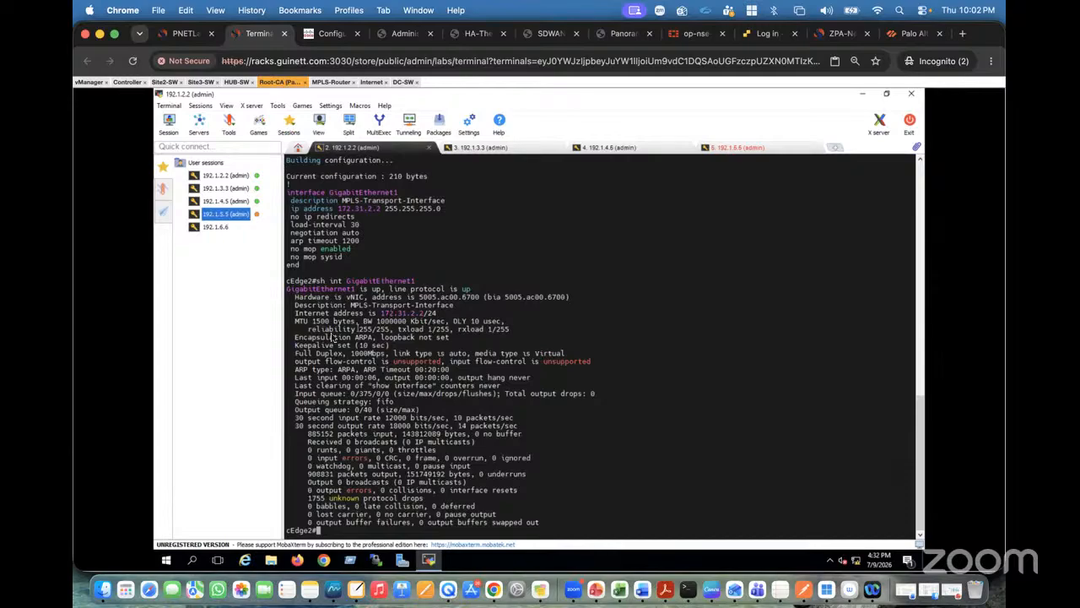
drag(362, 322, 425, 325)
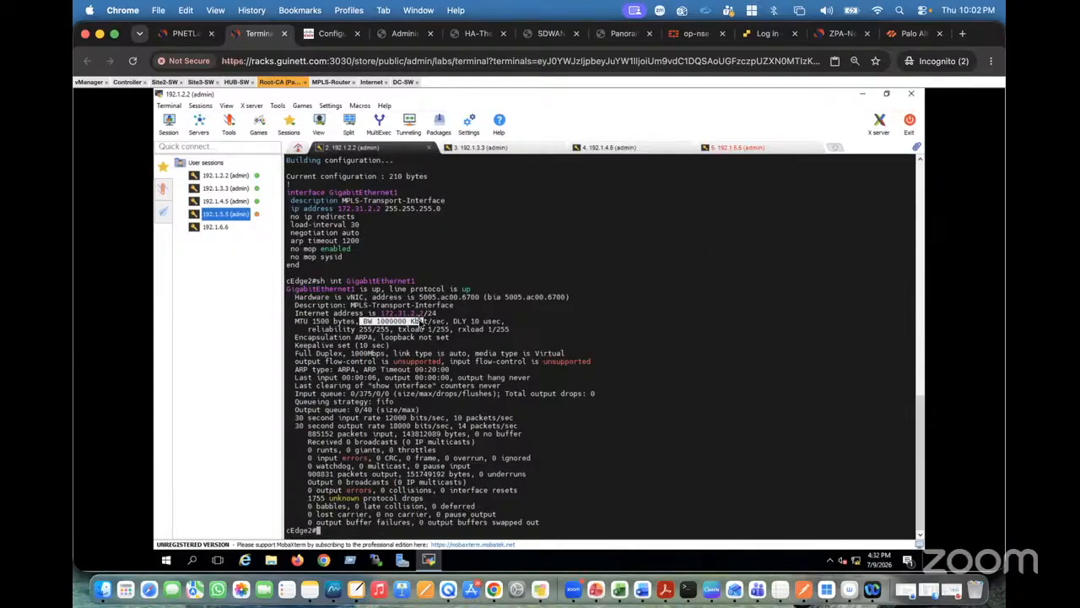
- Try to display interface details in the cEdge3 session using sh int with the copied text
click(507, 149)
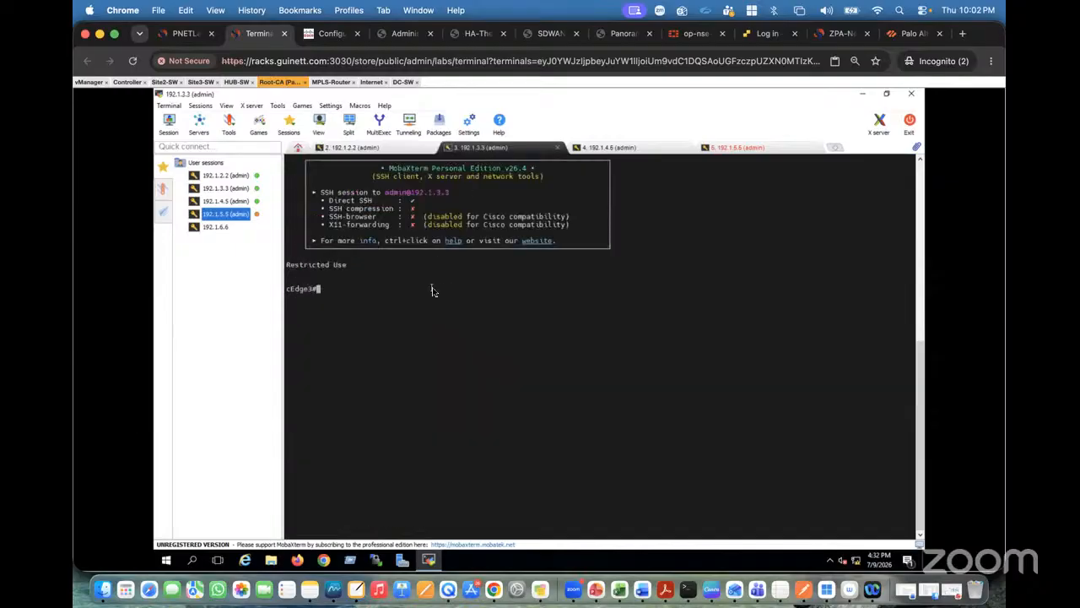
text(sh int)
right_click(438, 288)
key(Return)
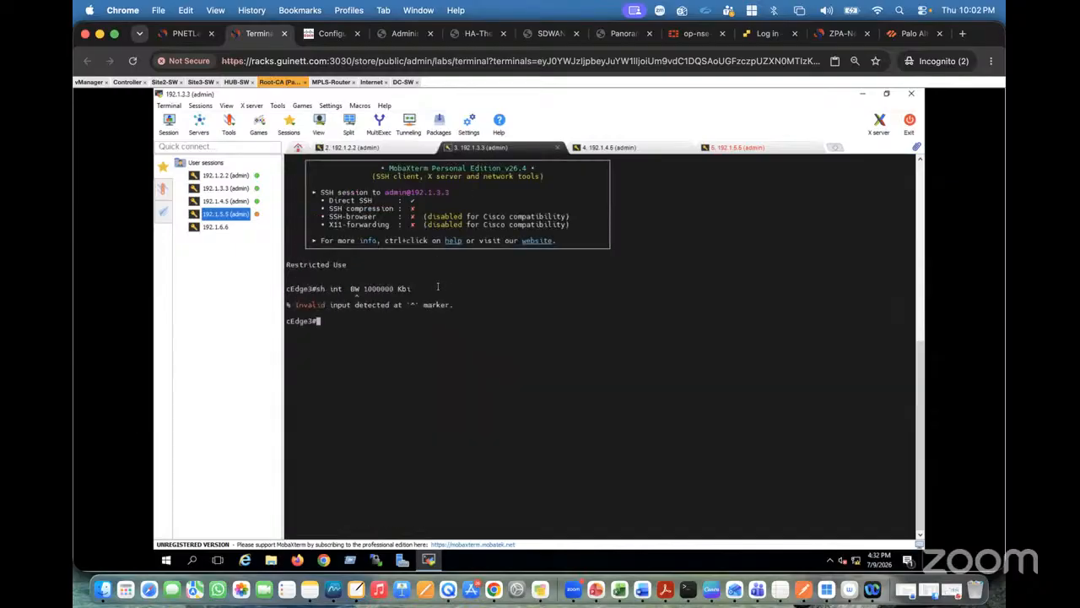
- Display the GigabitEthernet1 interface details in the cEdge3 session with the command sh int Gi1
text(sh run)
key(BackSpace)
key(BackSpace)
key(BackSpace)
text(int Gi1)
key(Return)
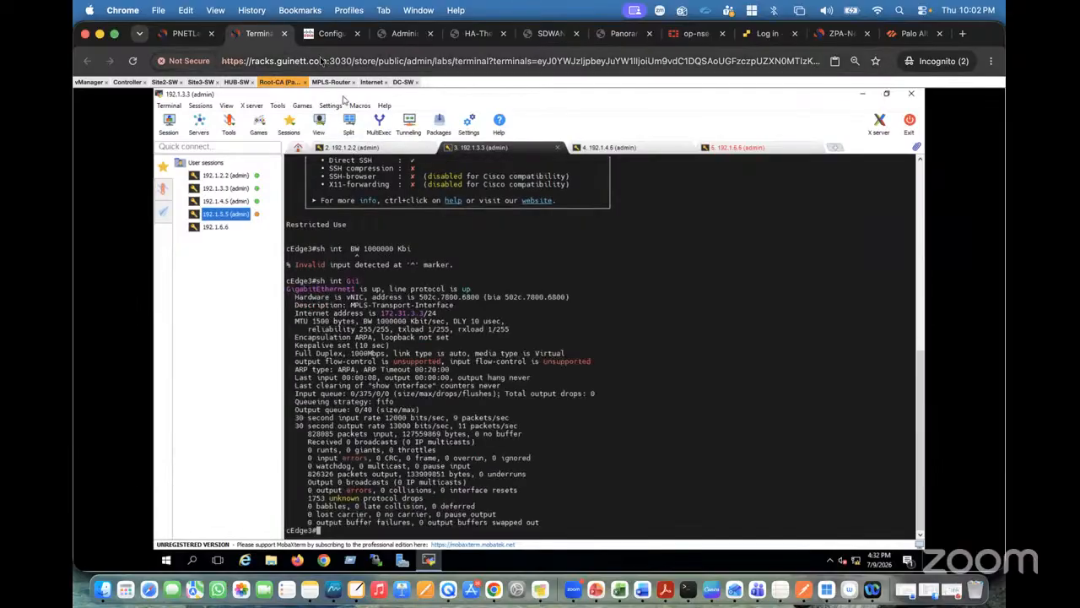
- Go back to the feature template in vManage, save its shaping change and continue to the device configuration preview
click(329, 33)
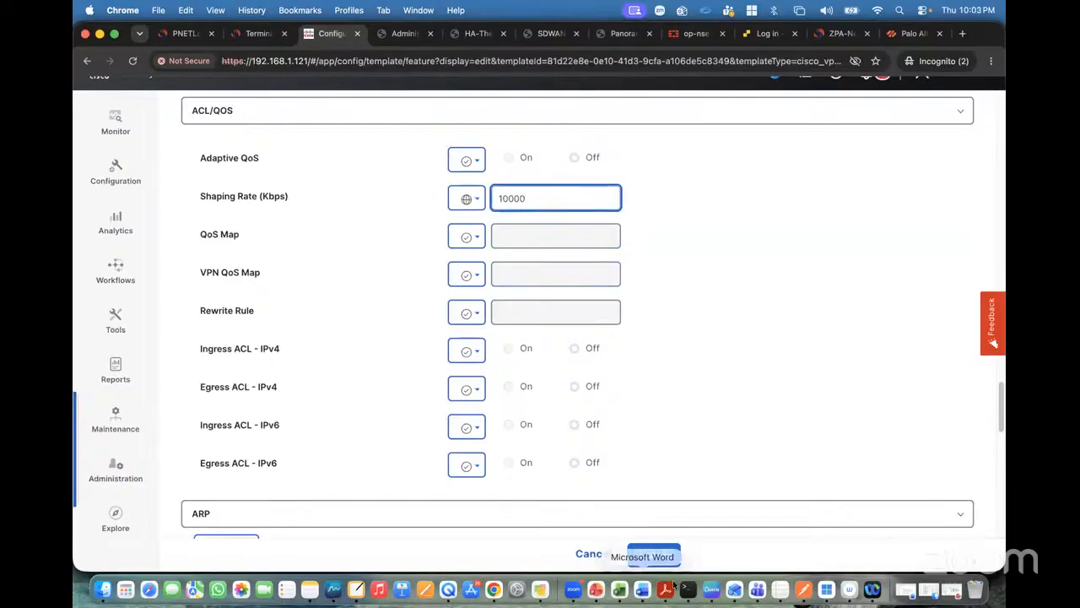
click(653, 554)
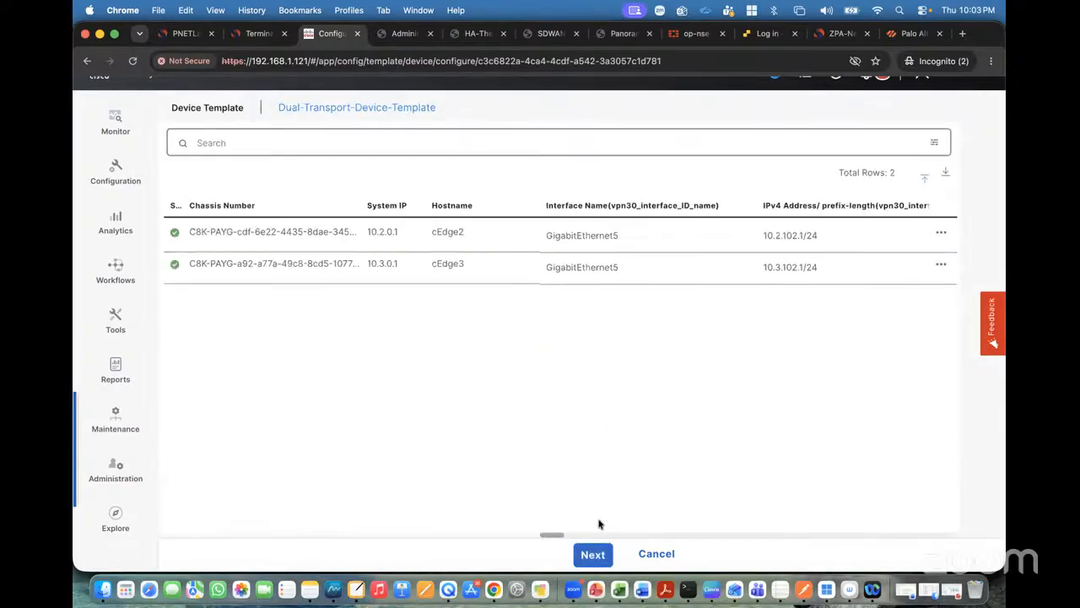
click(594, 554)
- Compare cEdge2's local and new configurations side by side and examine the added shape average value for GigabitEthernet1
click(261, 215)
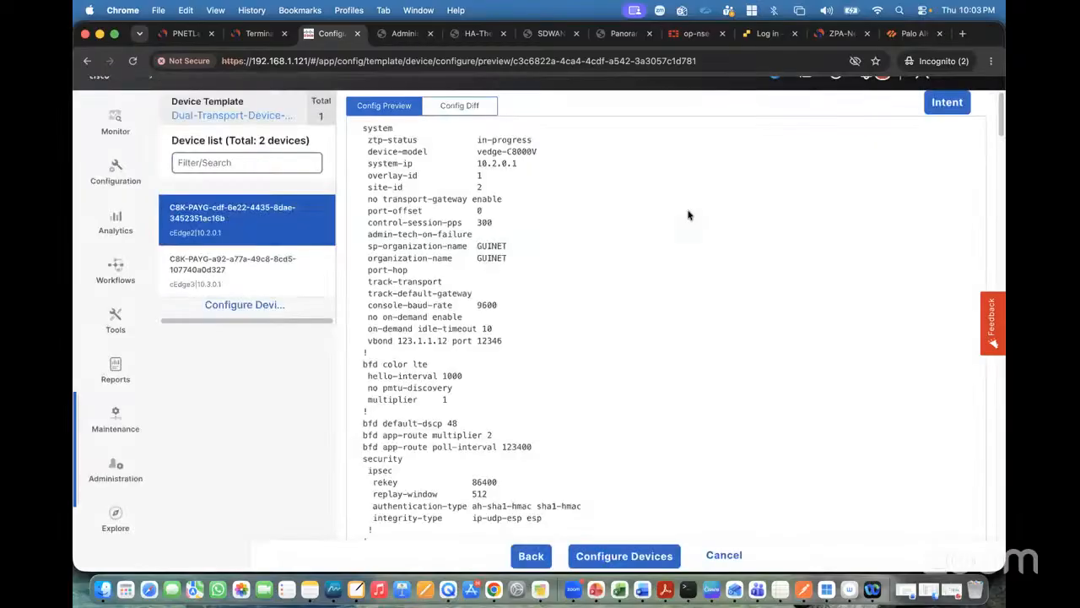
click(473, 107)
click(878, 102)
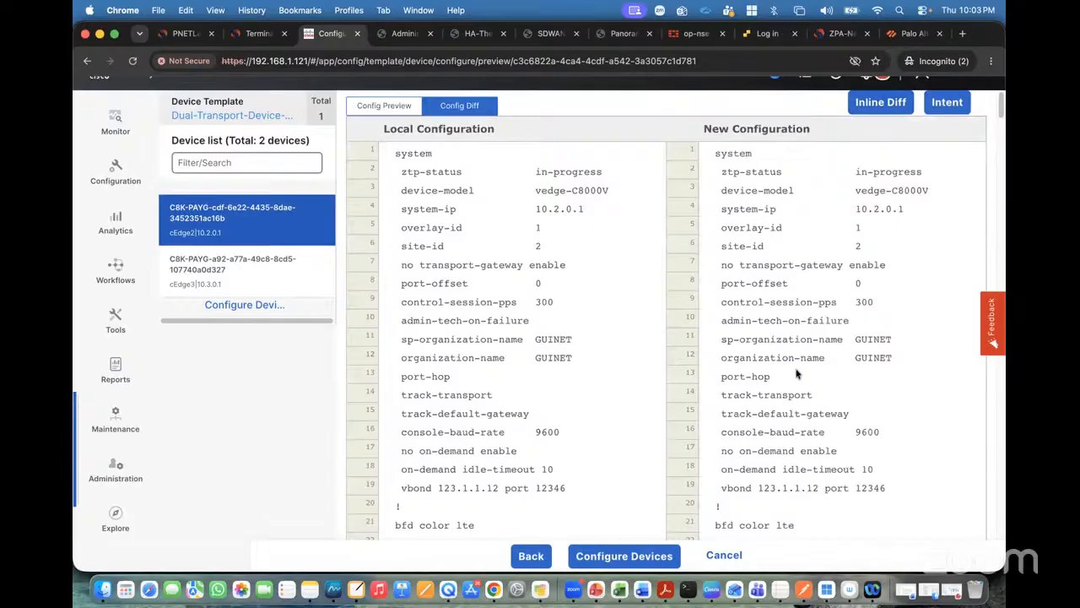
scroll(797, 371, down, 12)
scroll(795, 369, down, 20)
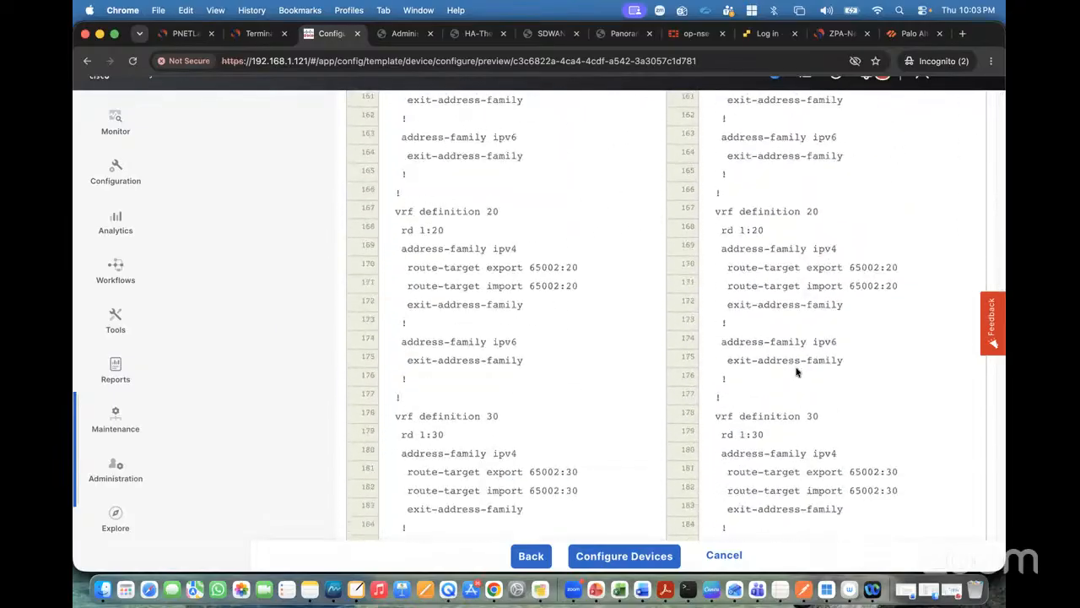
scroll(795, 368, up, 1)
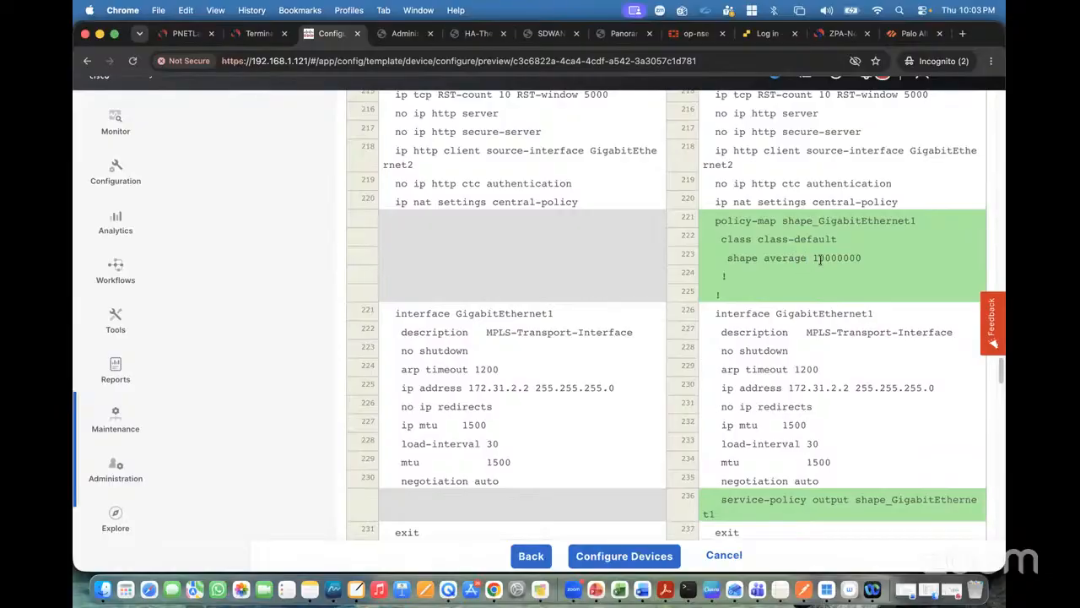
mouse_move(818, 260)
mouse_down()
mouse_move(844, 260)
mouse_move(812, 258)
mouse_up()
click(860, 261)
scroll(813, 259, up, 3)
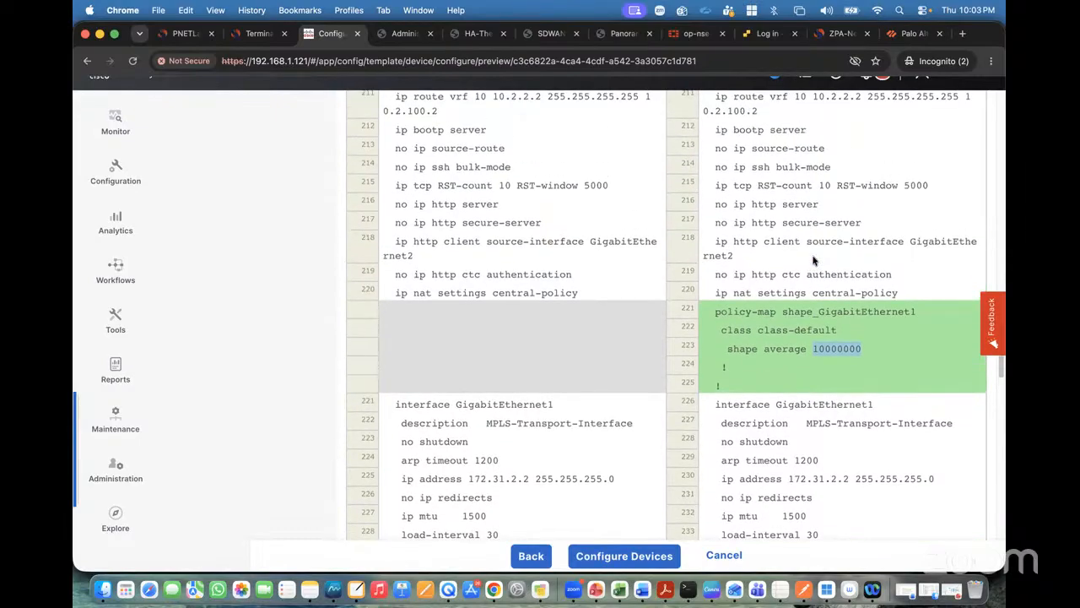
scroll(814, 261, down, 1)
scroll(814, 261, down, 1)
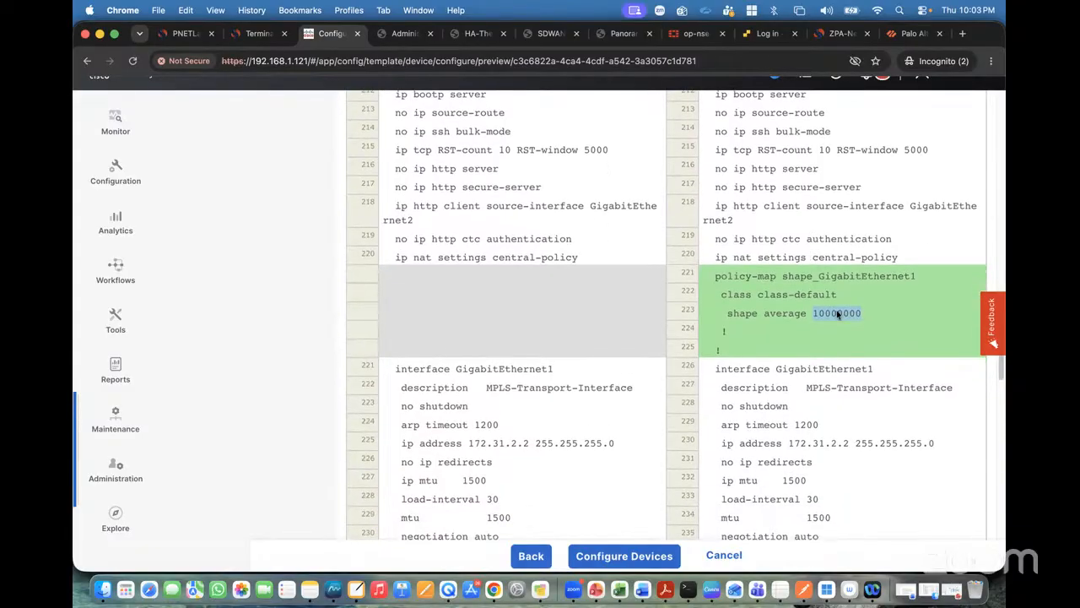
- Copy the line shape average 10000000 from cEdge2's new configuration
click(829, 328)
drag(727, 313, 865, 317)
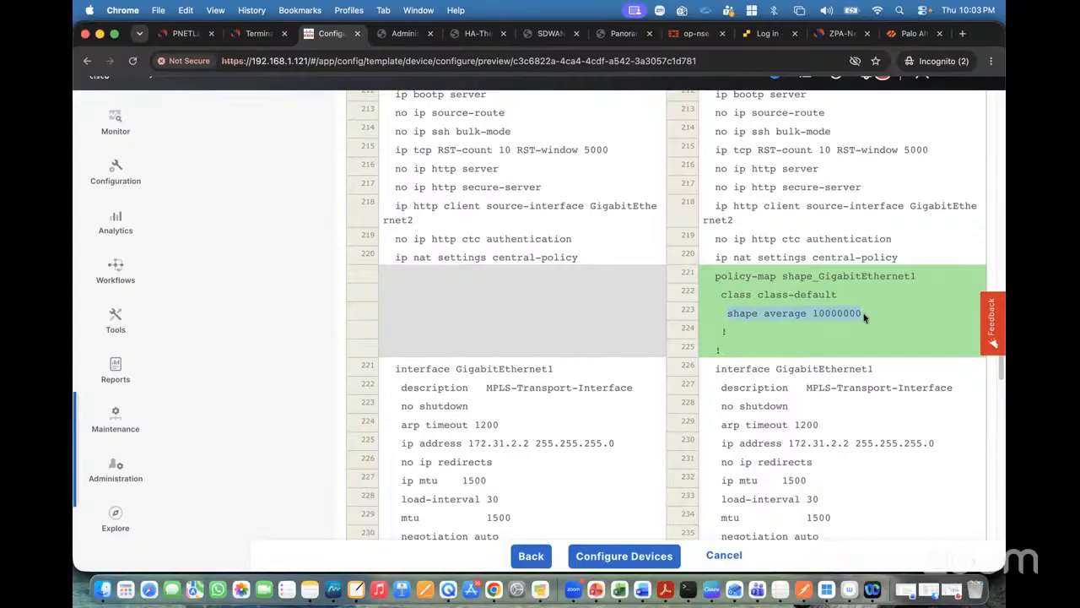
right_click(834, 319)
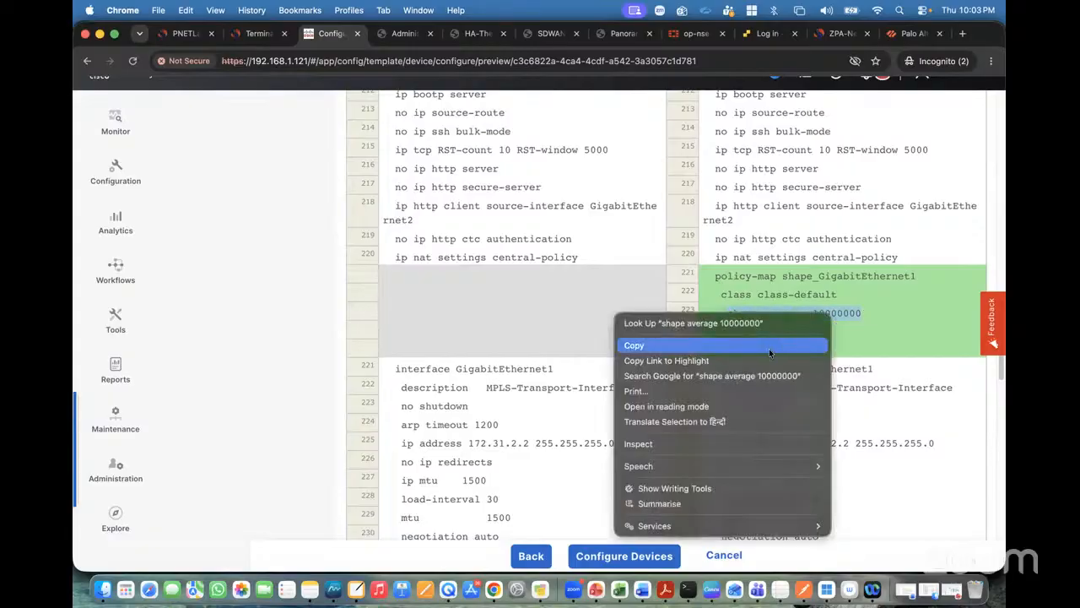
click(770, 346)
- Open Google in a new browser tab, search for AI Mode and open the Google AI Mode page
key(super+t)
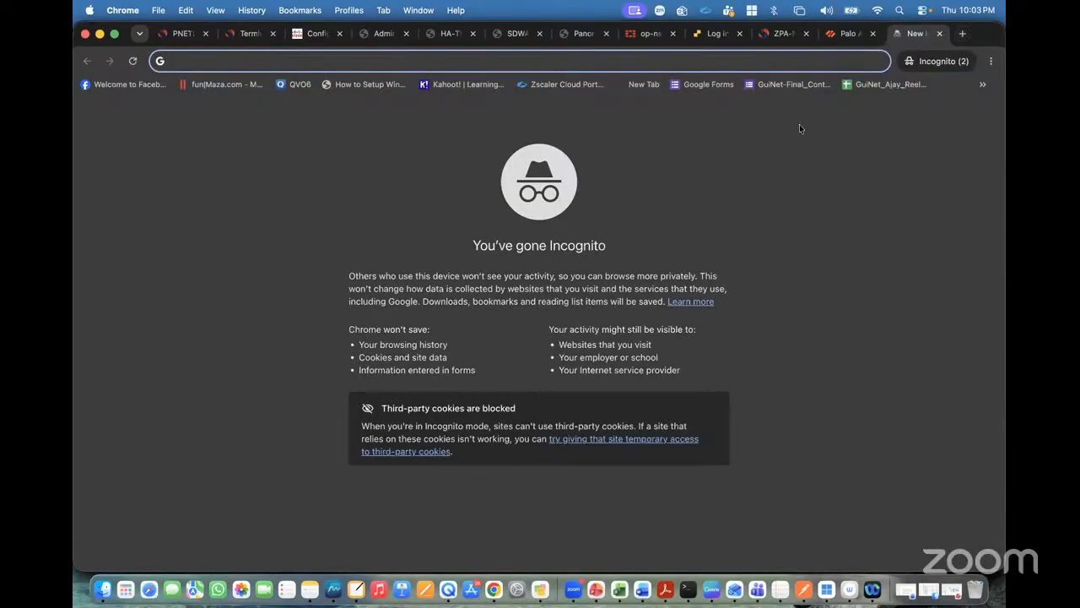
text(goo)
key(Return)
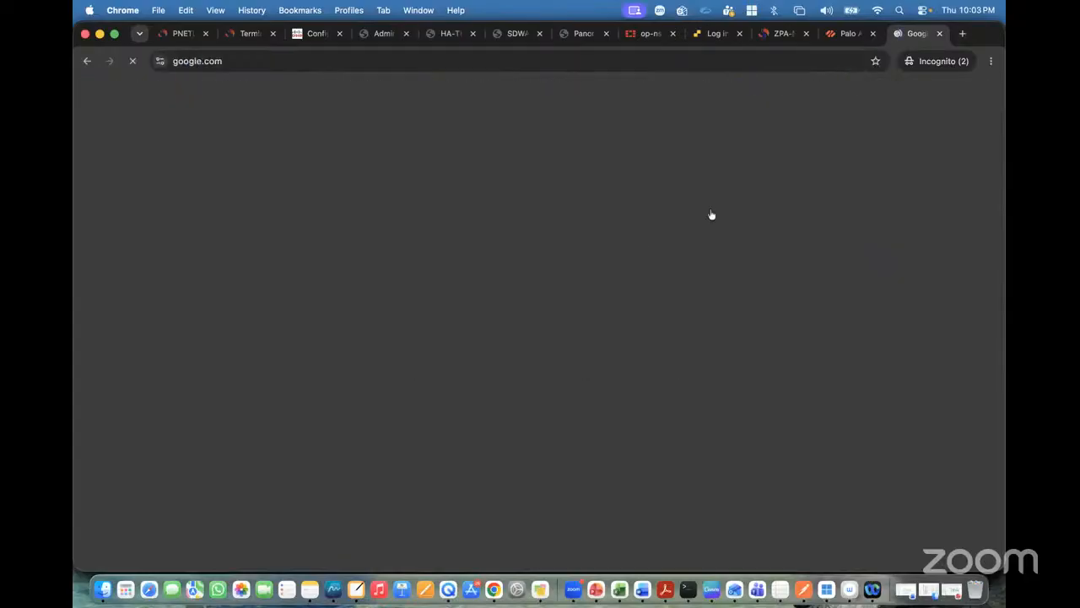
text(AI Mo)
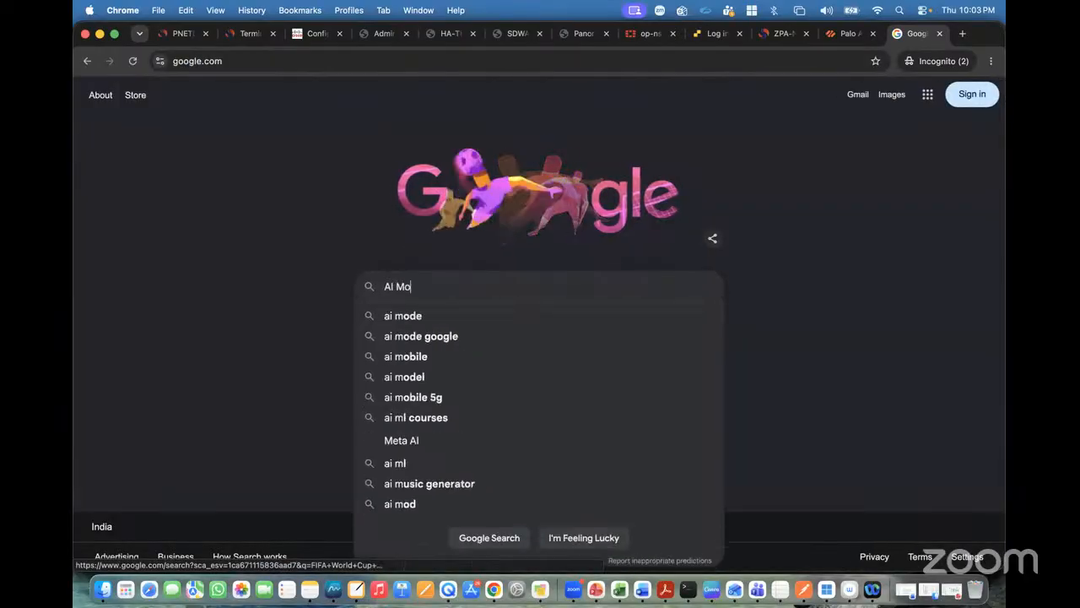
text(de)
key(Return)
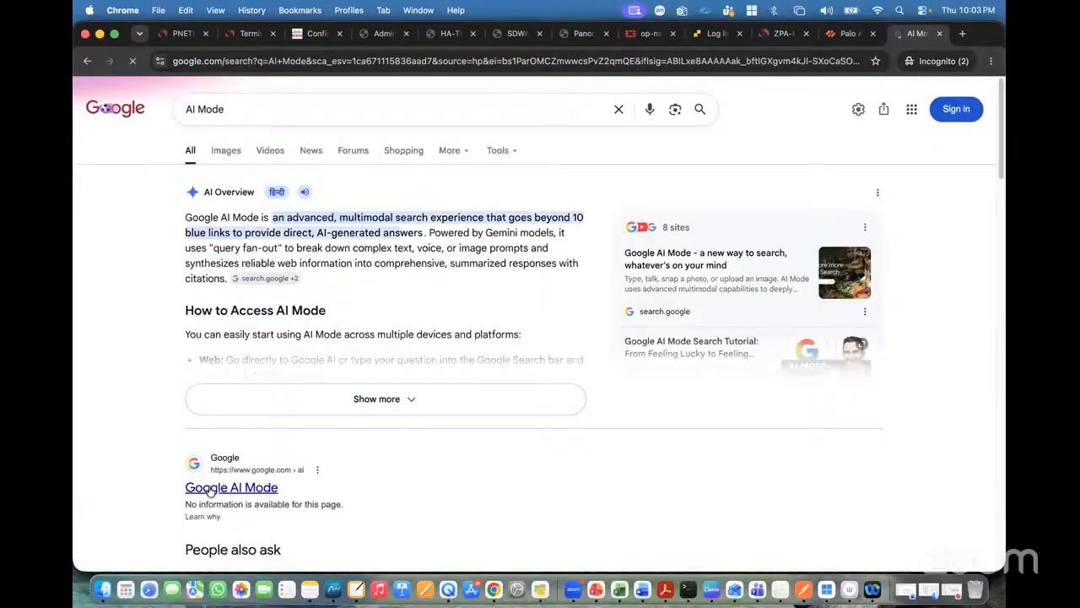
click(209, 490)
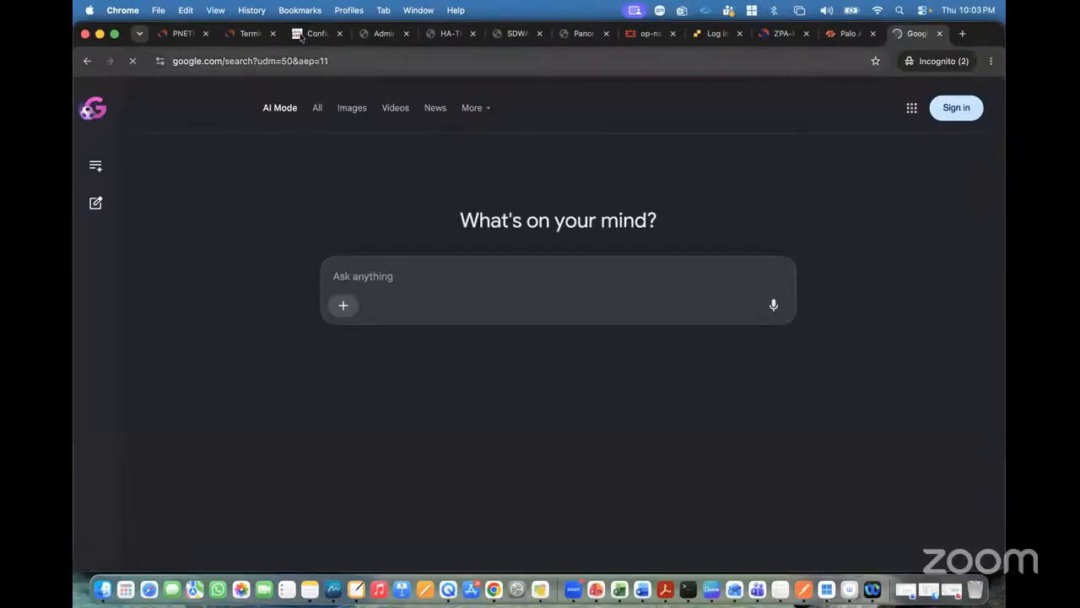
- Return to cEdge2's configuration diff and review the added policy map and the service policy on GigabitEthernet1
click(314, 33)
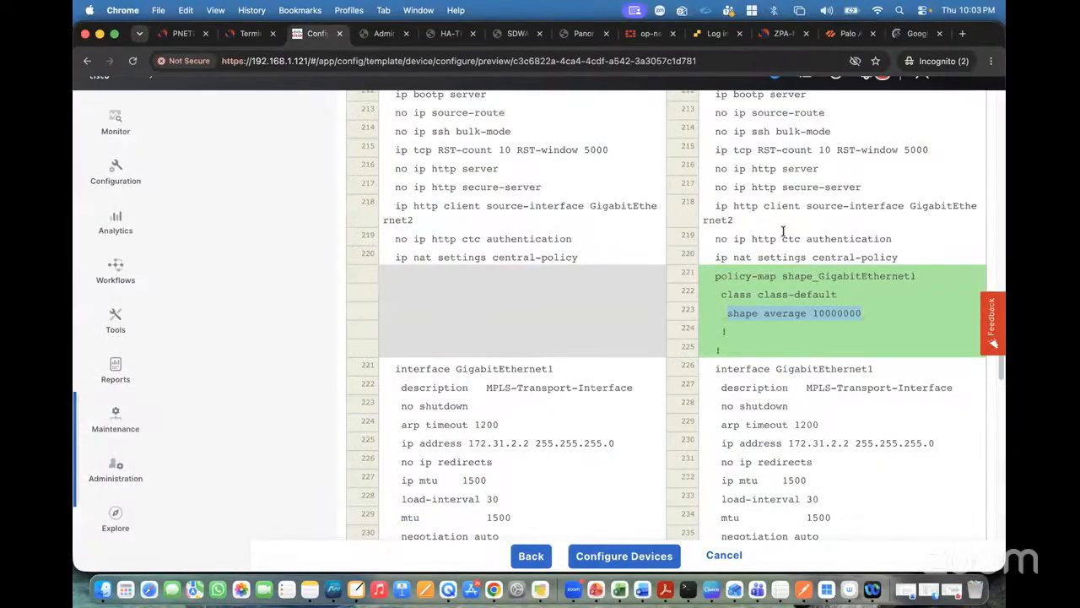
scroll(783, 234, up, 10)
scroll(783, 234, down, 10)
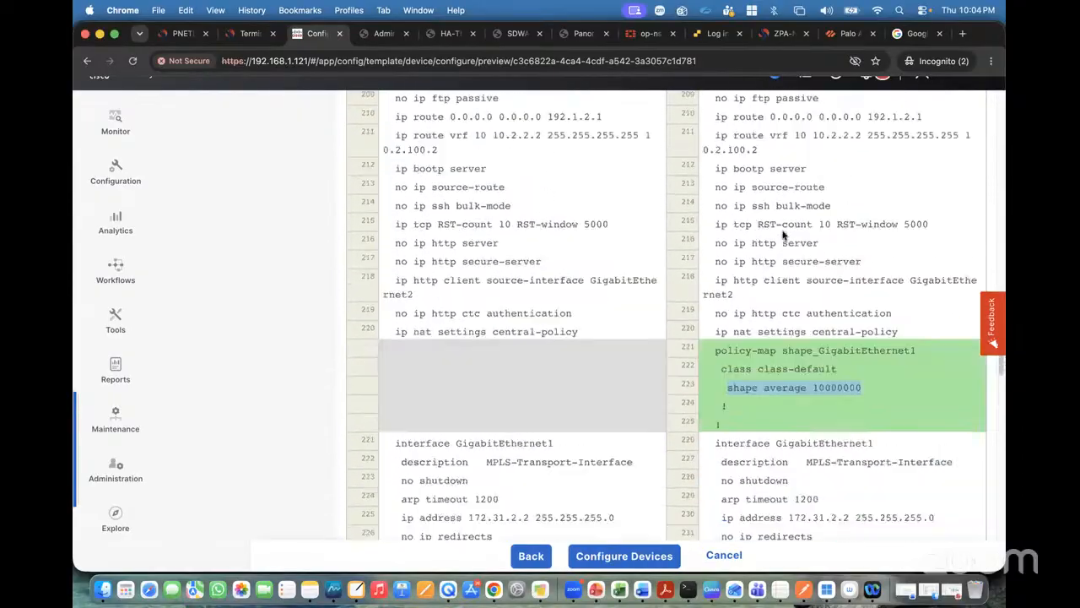
scroll(783, 235, down, 20)
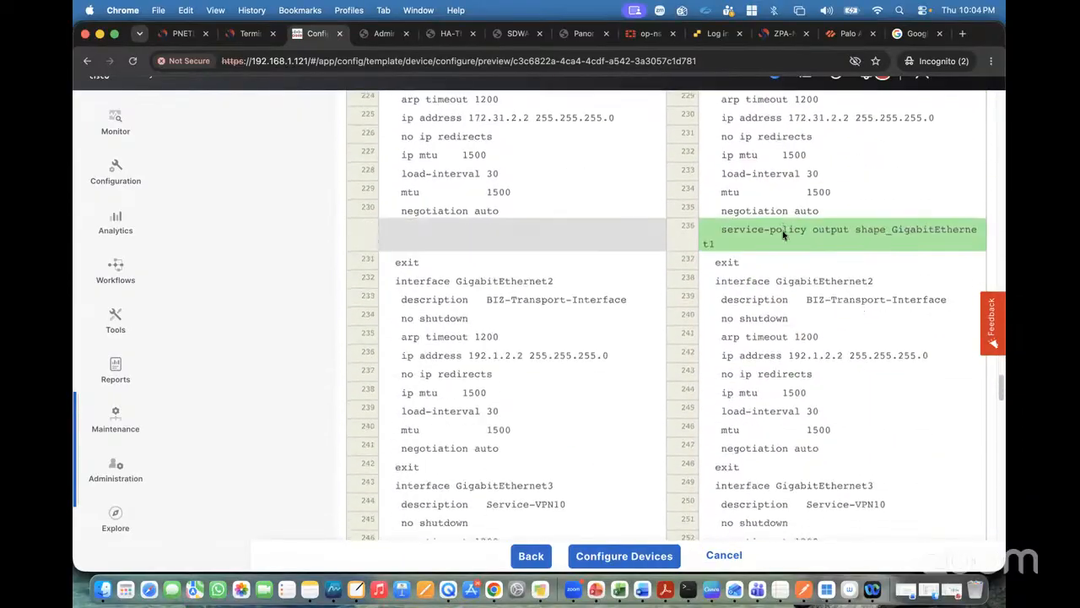
scroll(783, 233, down, 3)
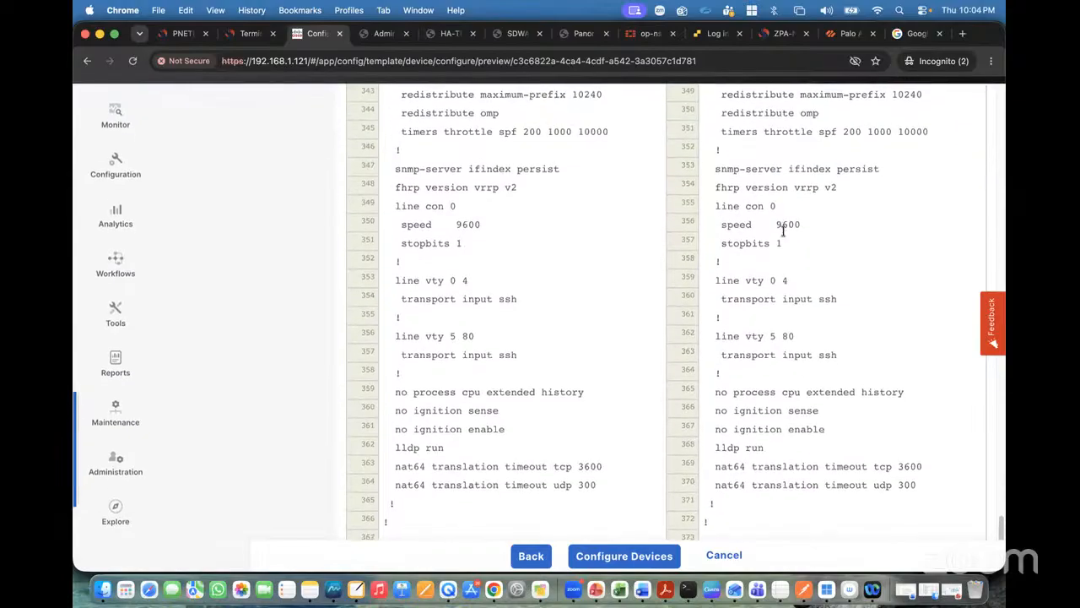
scroll(783, 234, up, 20)
scroll(783, 236, up, 10)
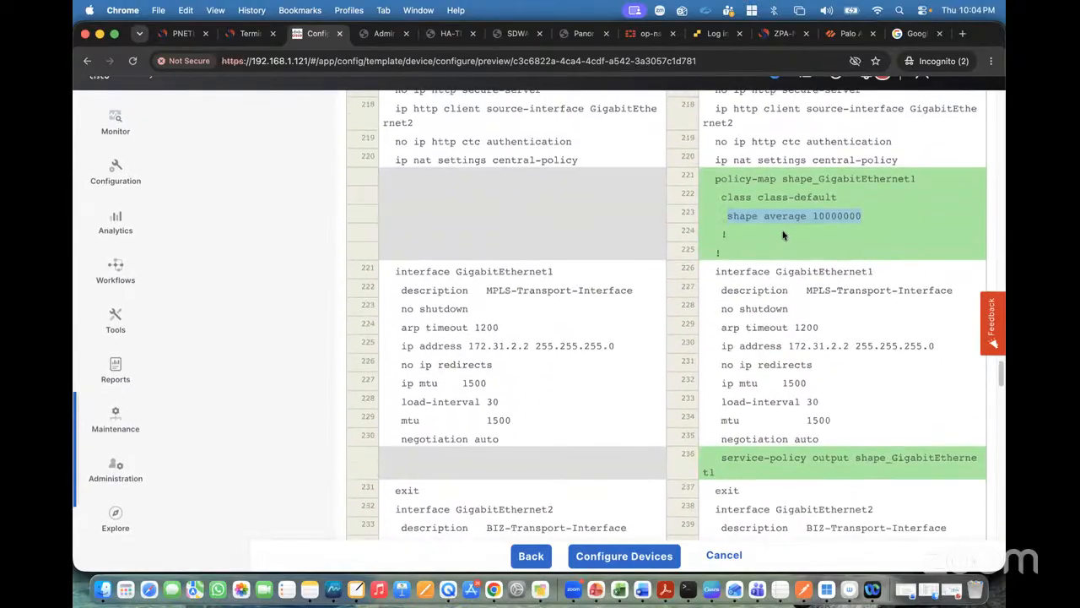
scroll(783, 235, down, 3)
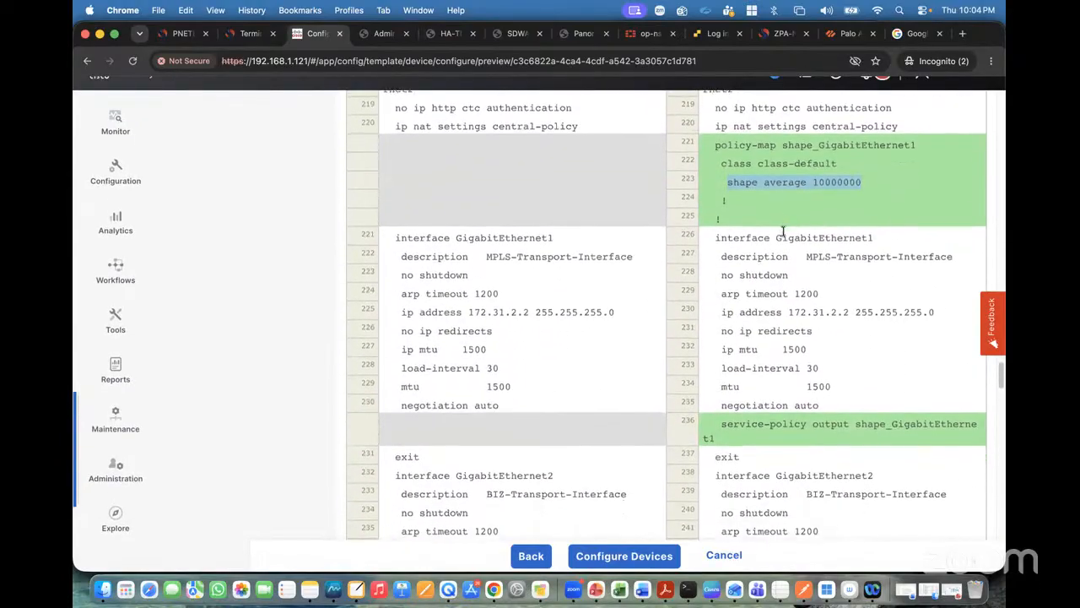
scroll(785, 257, up, 5)
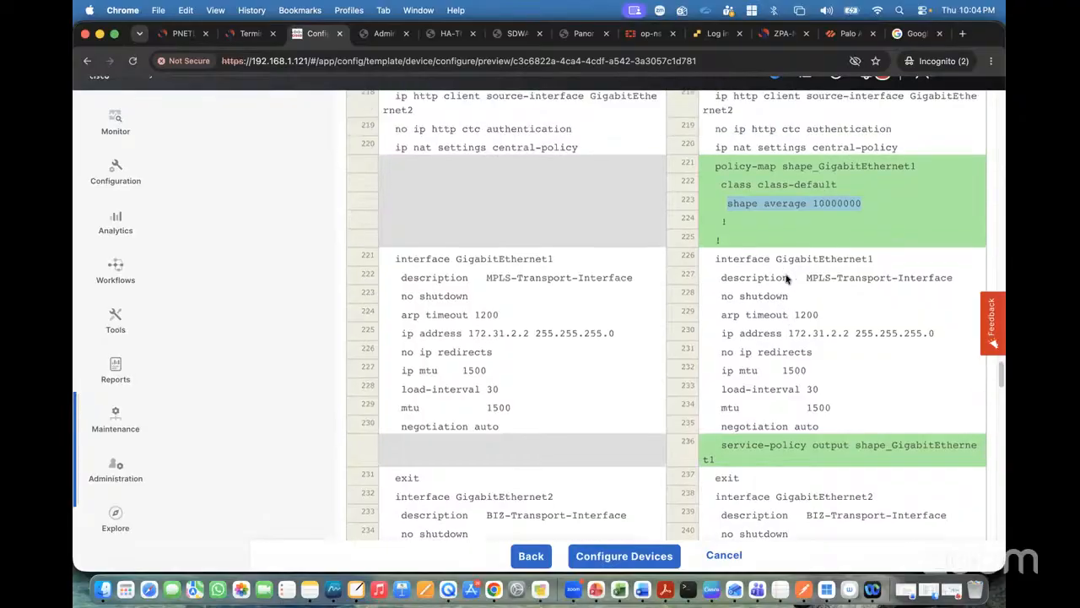
- Copy the policy-map shape_GigabitEthernet1 block, from the policy-map line through shape average 10000000, from the new configuration
click(718, 229)
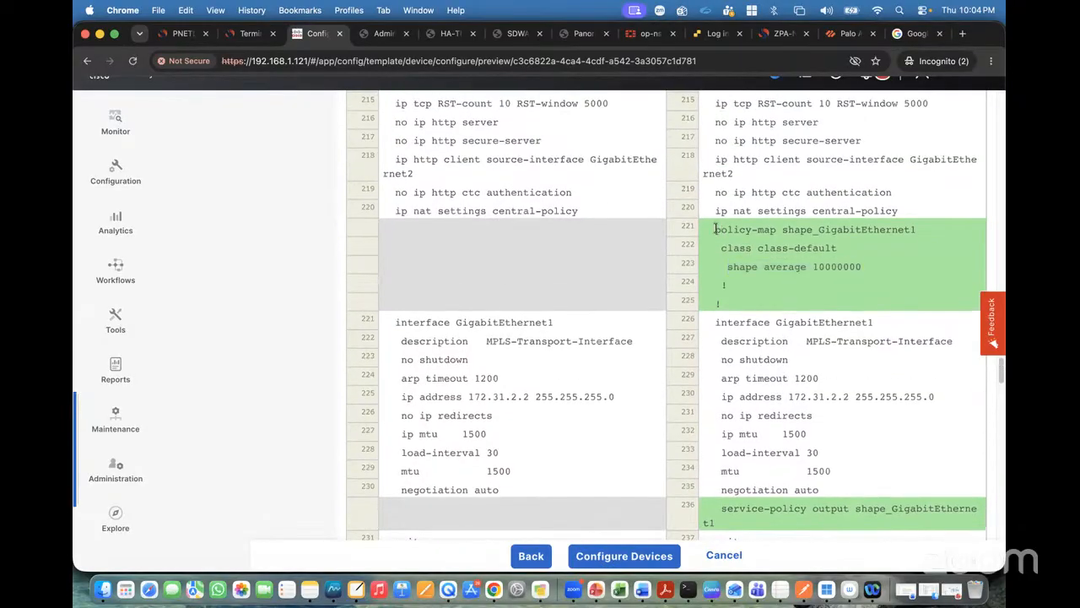
drag(716, 227, 879, 270)
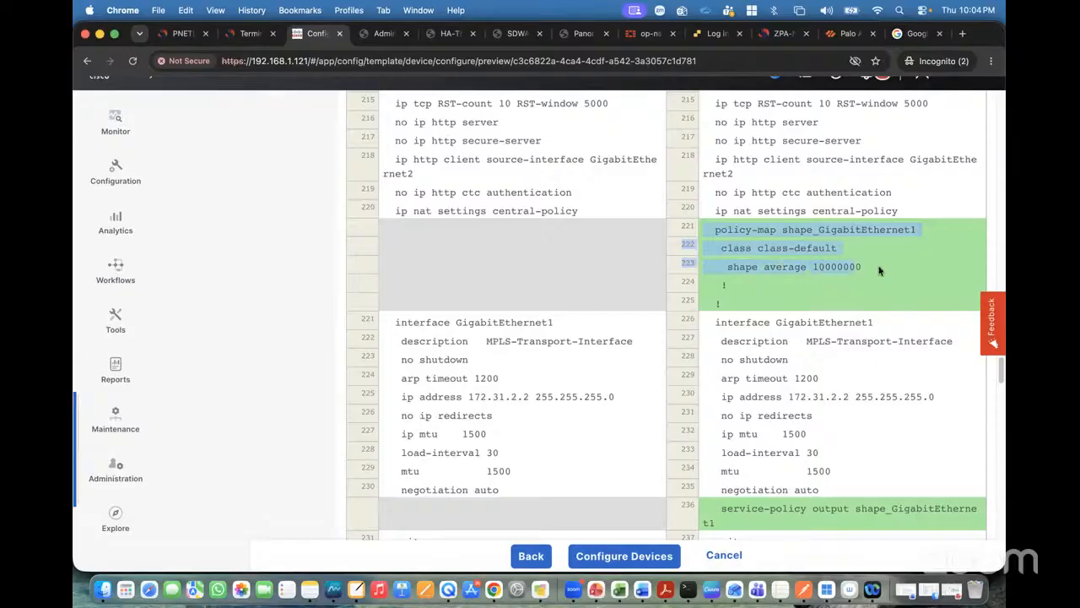
right_click(812, 245)
click(778, 281)
- Ask Google AI Mode "what is mbps is below bandwidht" with the copied policy map pasted below, and examine the speed conversion
click(923, 38)
text(what is)
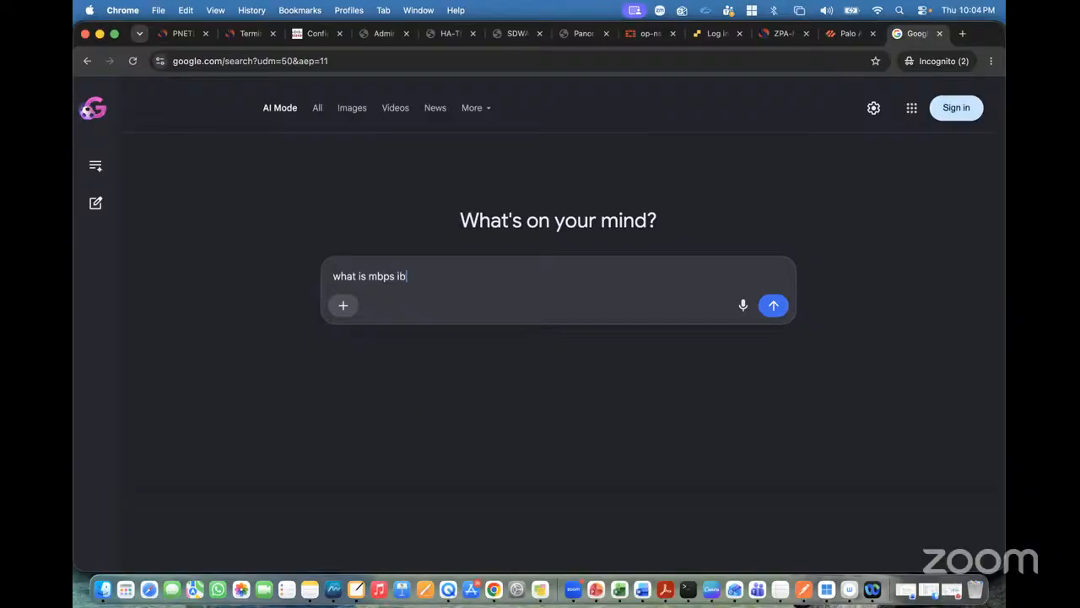
text(mbps ib)
key(BackSpace)
key(BackSpace)
text(s below)
text(bandwidht)
key(shift+Return)
key(cmd+v)
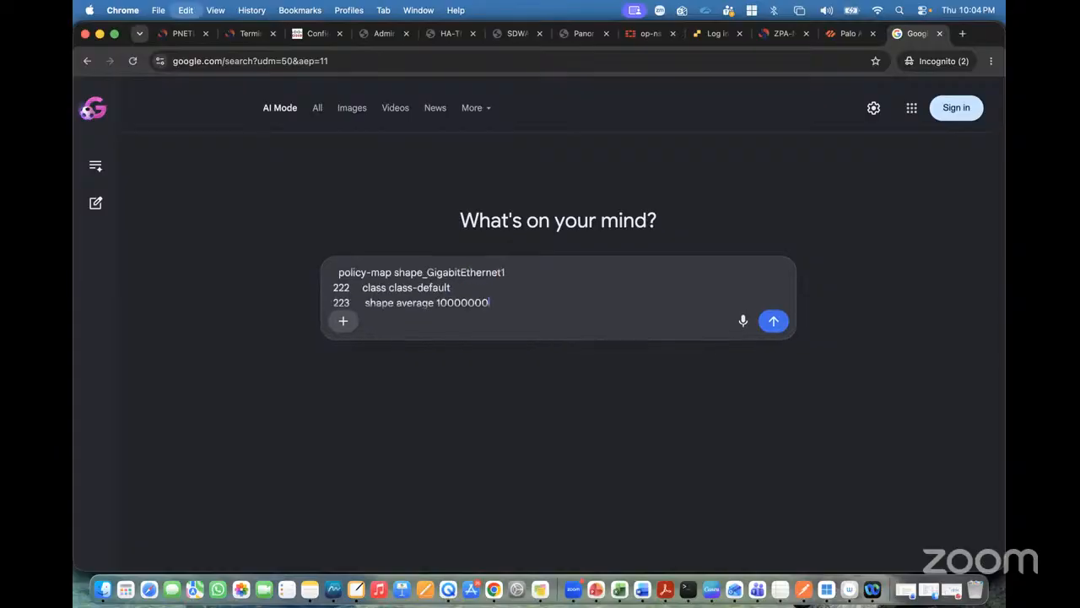
key(Return)
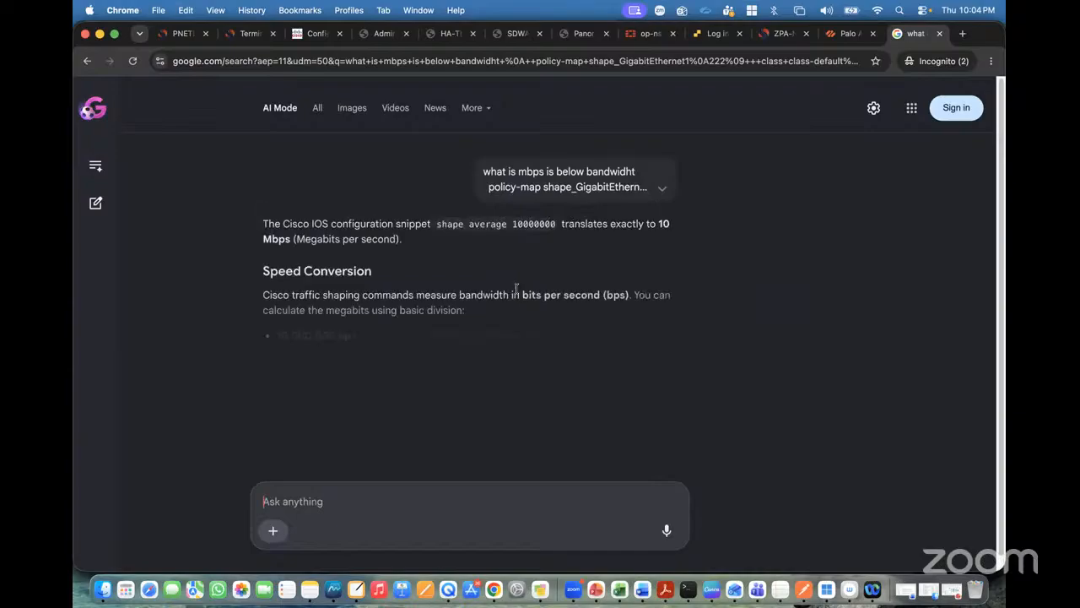
drag(386, 358, 428, 359)
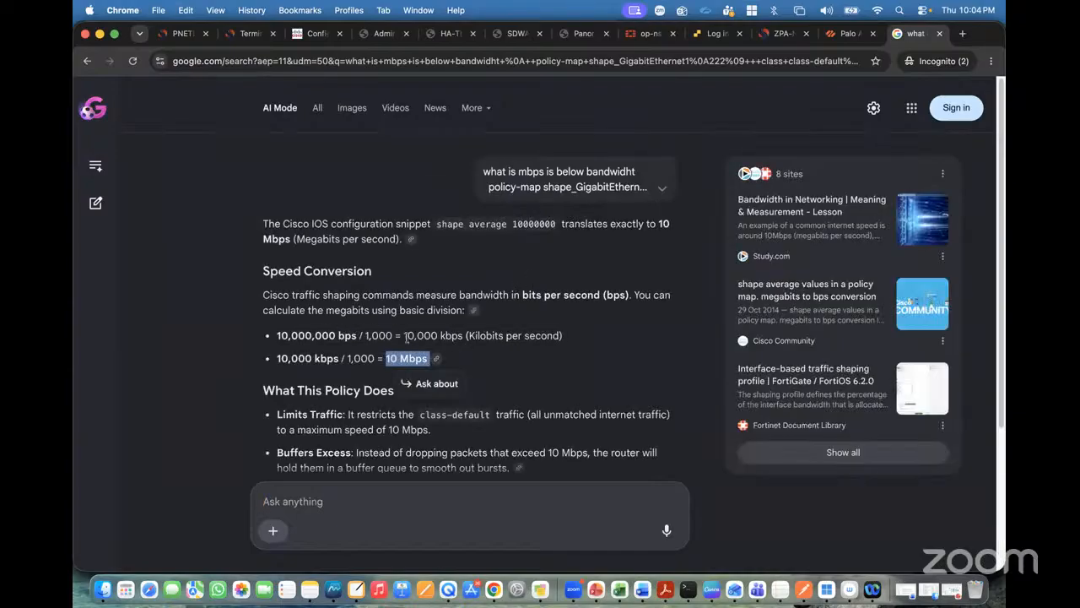
drag(359, 335, 291, 335)
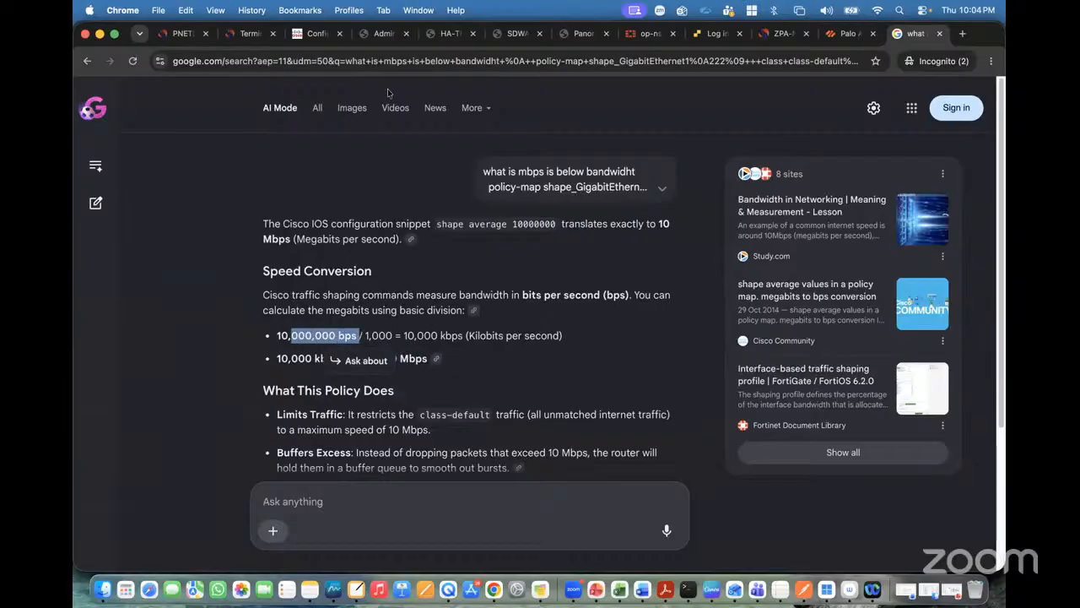
- Return to vManage, push the configuration changes to both devices with the change confirmation accepted, and refresh the task status
click(316, 39)
scroll(673, 369, down, 5)
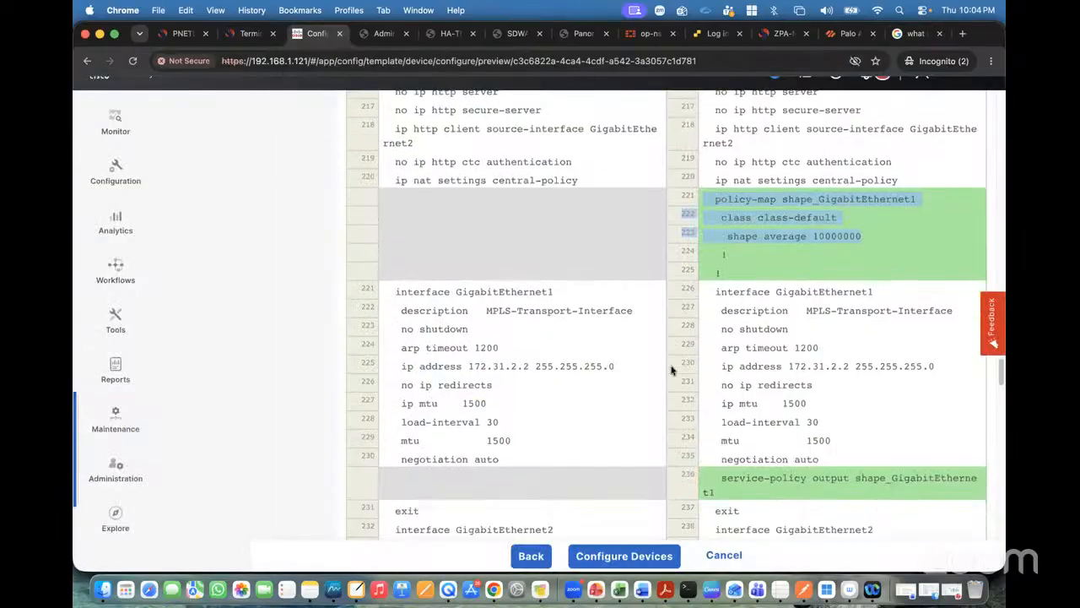
click(625, 559)
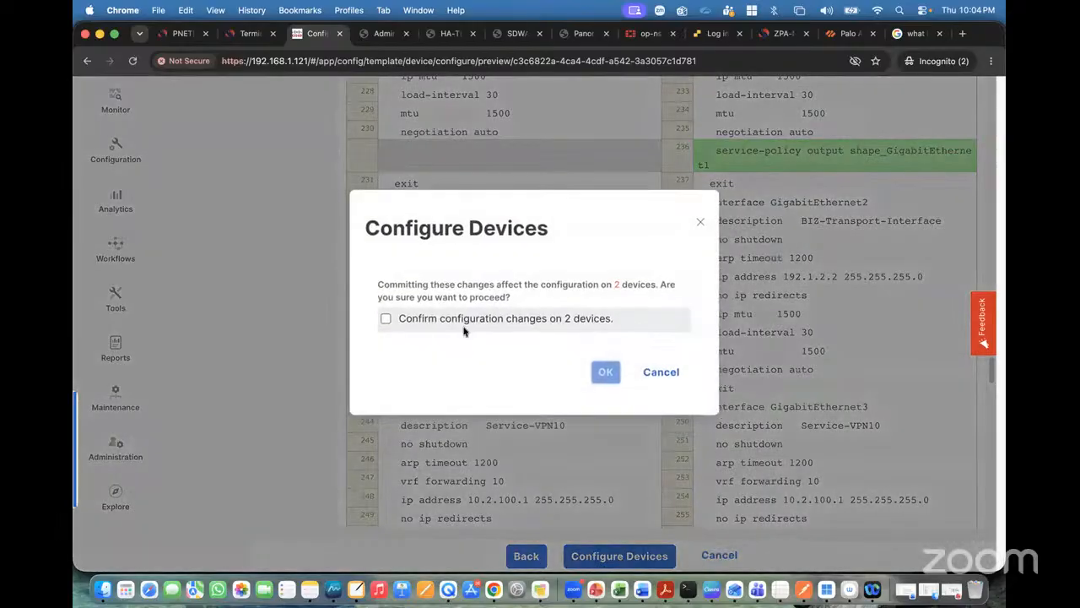
click(386, 319)
click(606, 372)
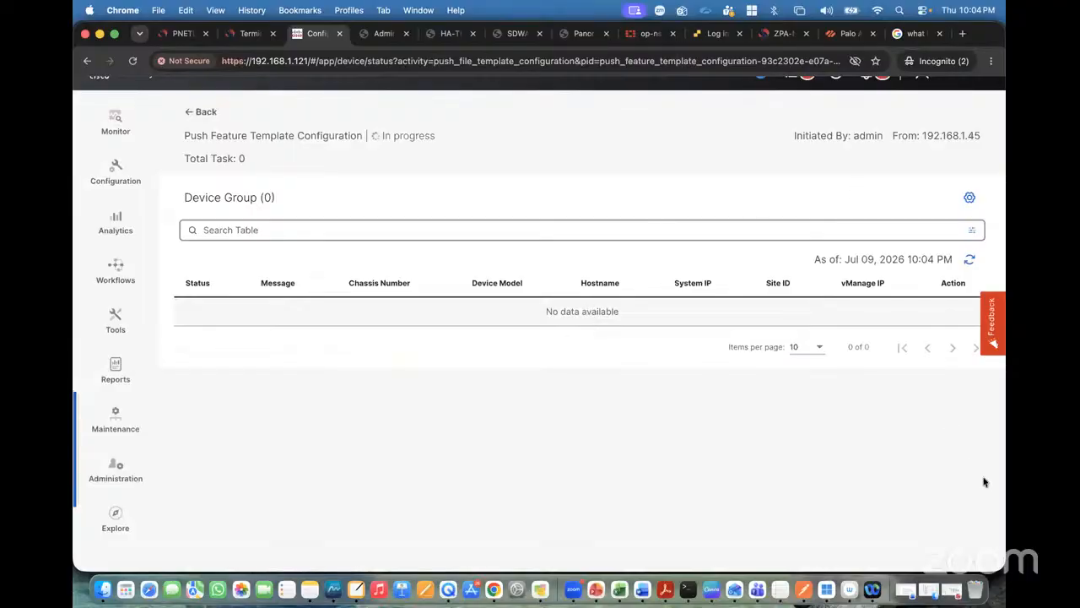
click(970, 259)
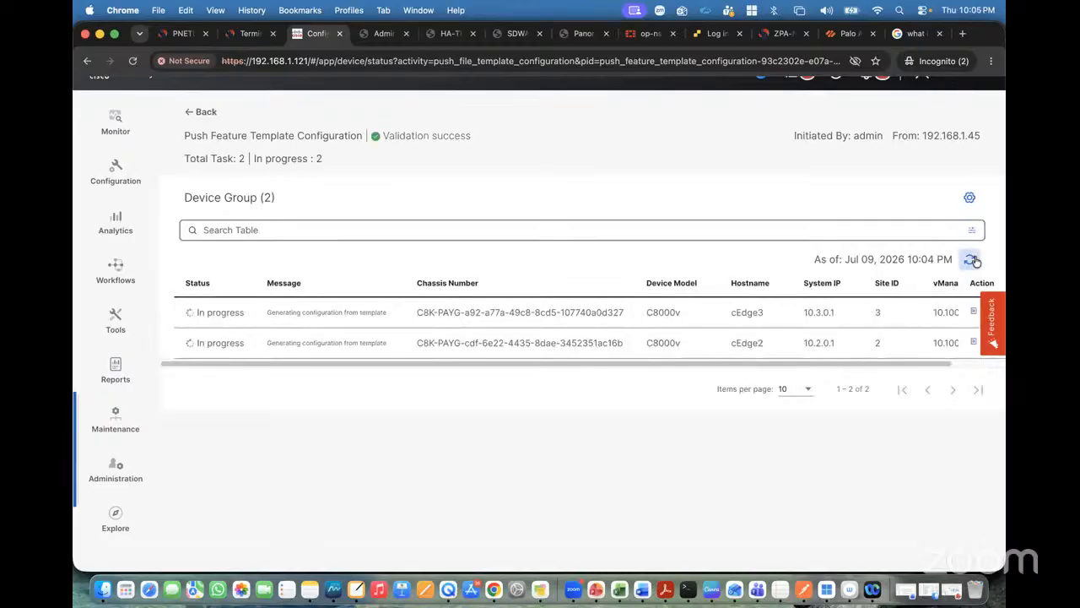
click(976, 261)
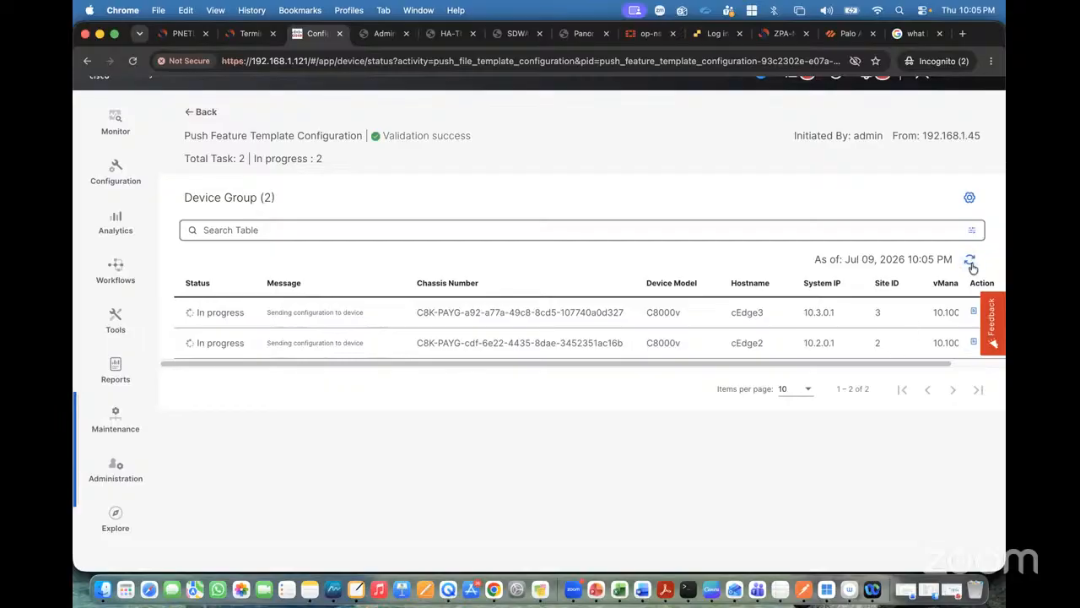
- Refresh the push task status, switch to the cEdge3 terminal and run sh int Gi1 to check the interface bandwidth
click(972, 261)
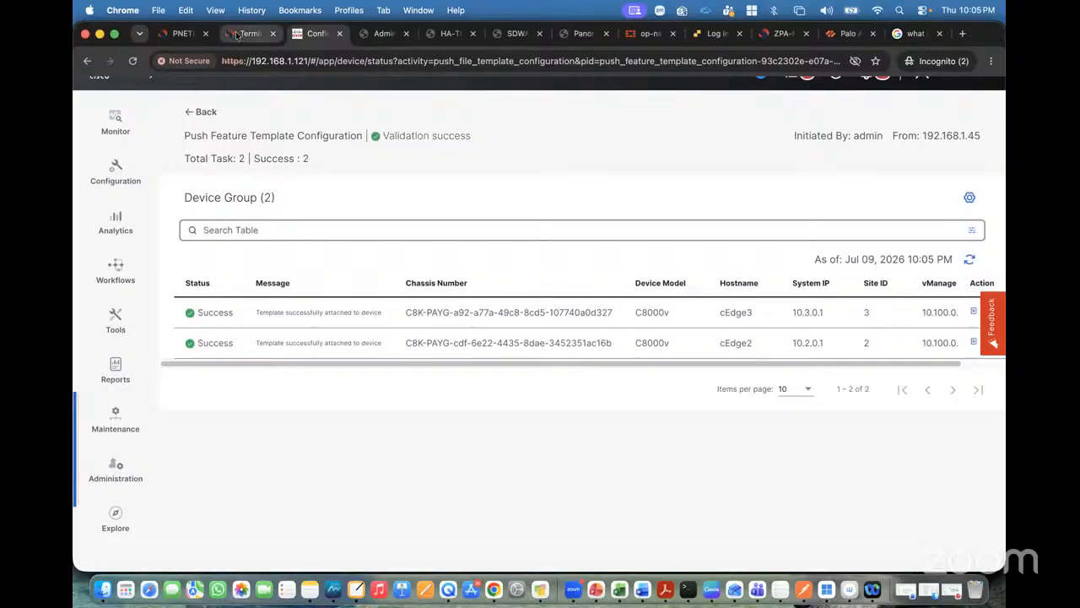
click(241, 34)
key(Return)
key(Return)
key(Return)
text(sh int Gi1)
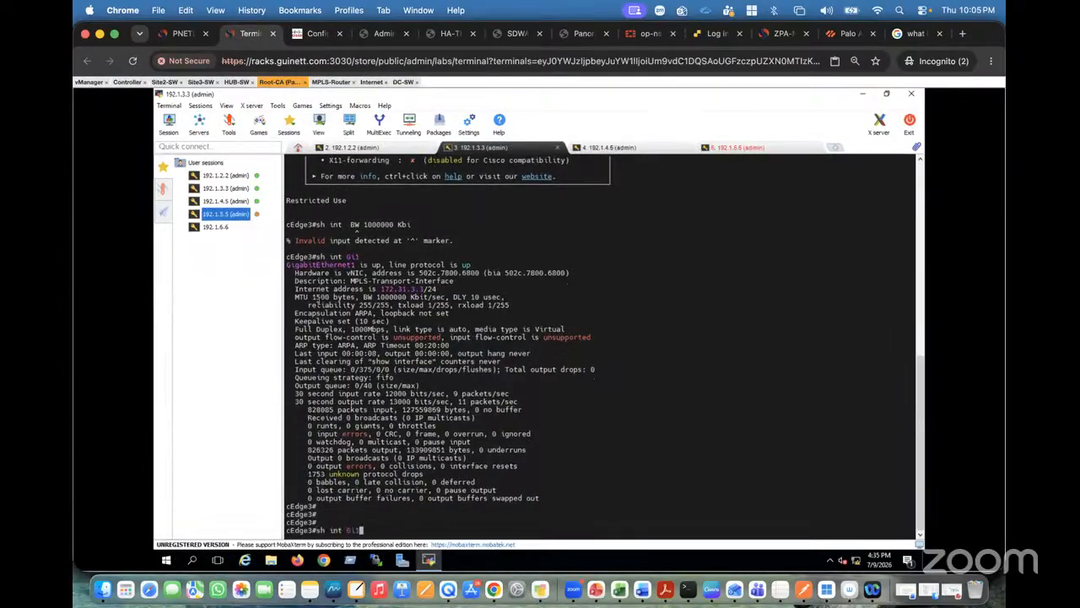
key(Return)
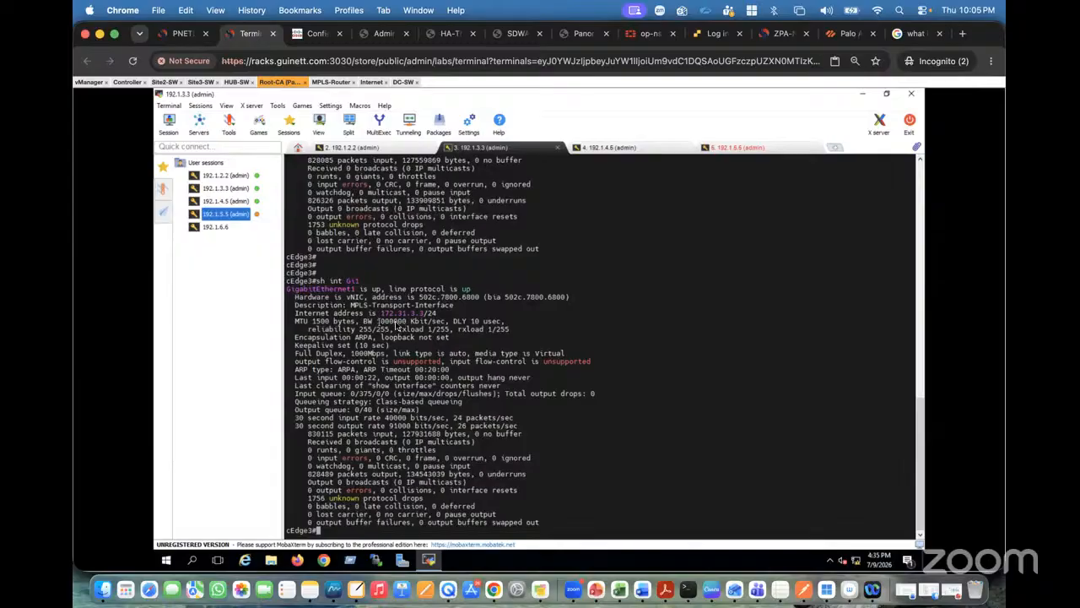
drag(376, 322, 410, 322)
- Display the running configuration of interface Gi1 on cEdge3
key(Return)
key(Return)
text(sh run i)
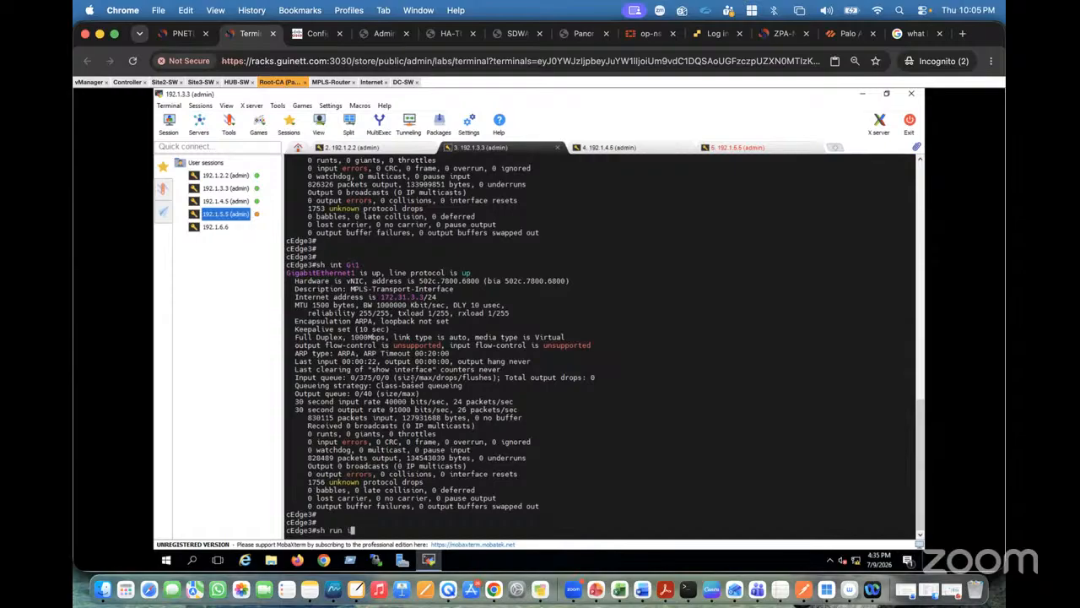
text(nt Gi1)
key(Return)
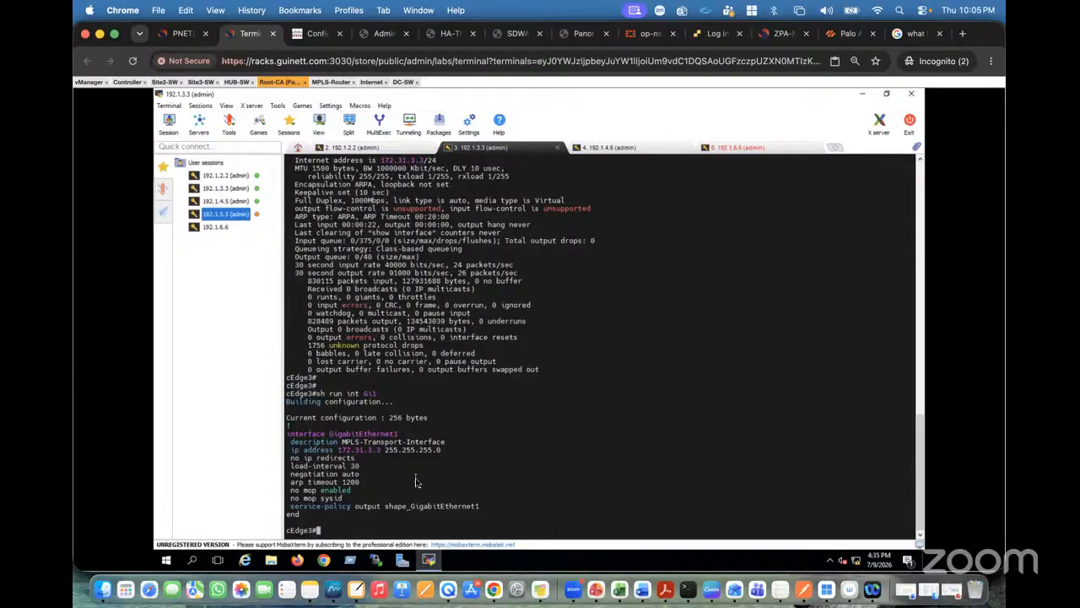
text(sh run)
key(Tab)
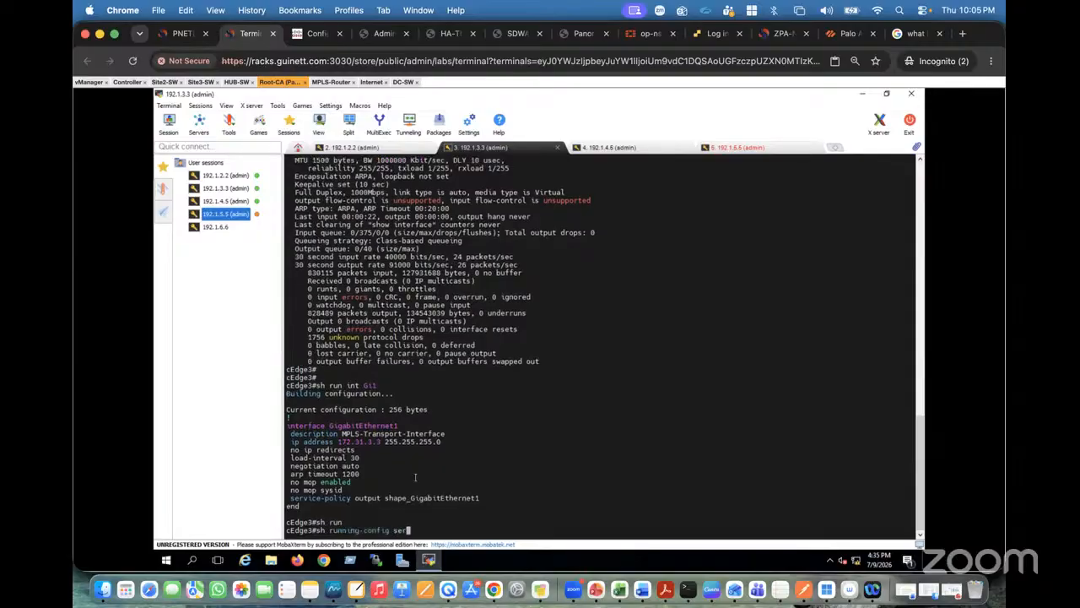
text(ser)
key(Tab)
key(BackSpace)
key(BackSpace)
key(BackSpace)
key(BackSpace)
key(BackSpace)
key(BackSpace)
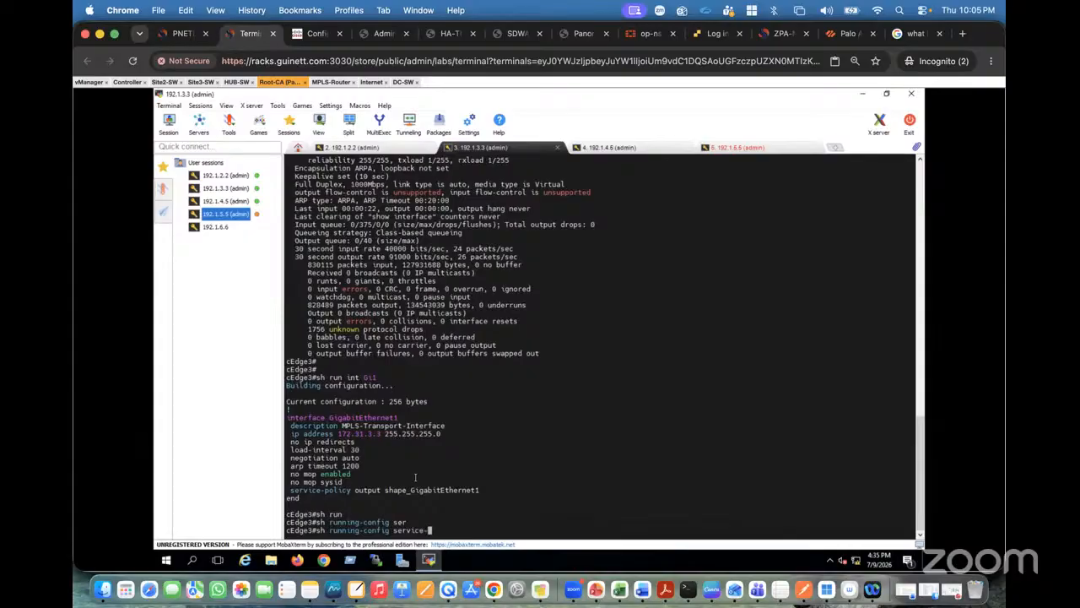
key(BackSpace)
key(BackSpace)
key(BackSpace)
key(BackSpace)
key(BackSpace)
key(BackSpace)
key(BackSpace)
key(BackSpace)
key(BackSpace)
key(BackSpace)
key(BackSpace)
key(BackSpace)
key(BackSpace)
key(BackSpace)
key(BackSpace)
key(BackSpace)
key(BackSpace)
key(BackSpace)
key(BackSpace)
key(BackSpace)
key(BackSpace)
key(BackSpace)
text(ser)
key(Tab)
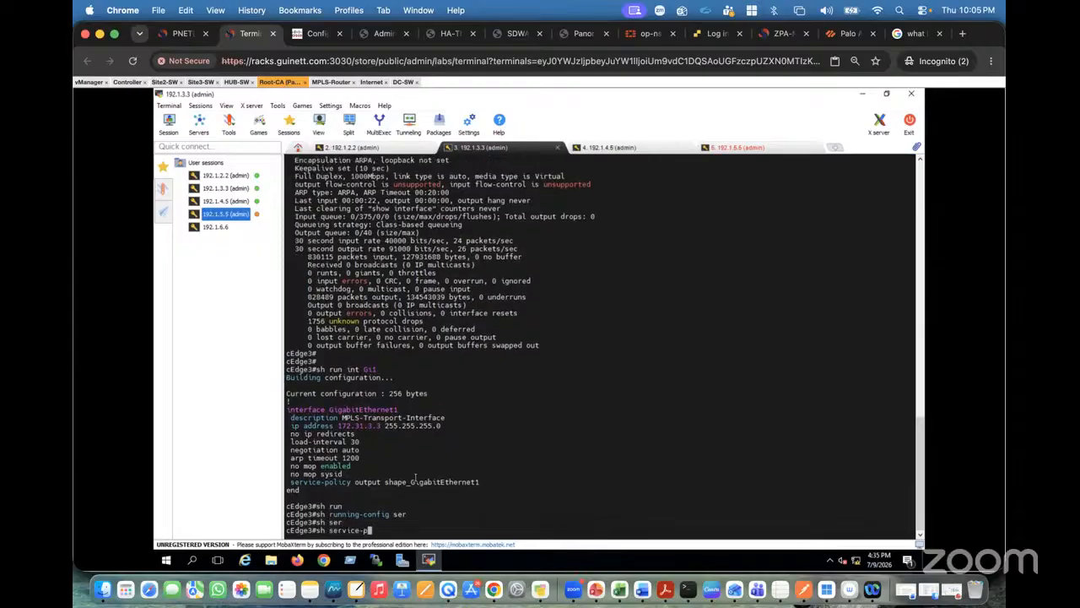
text(-p)
key(Tab)
text(o)
key(Tab)
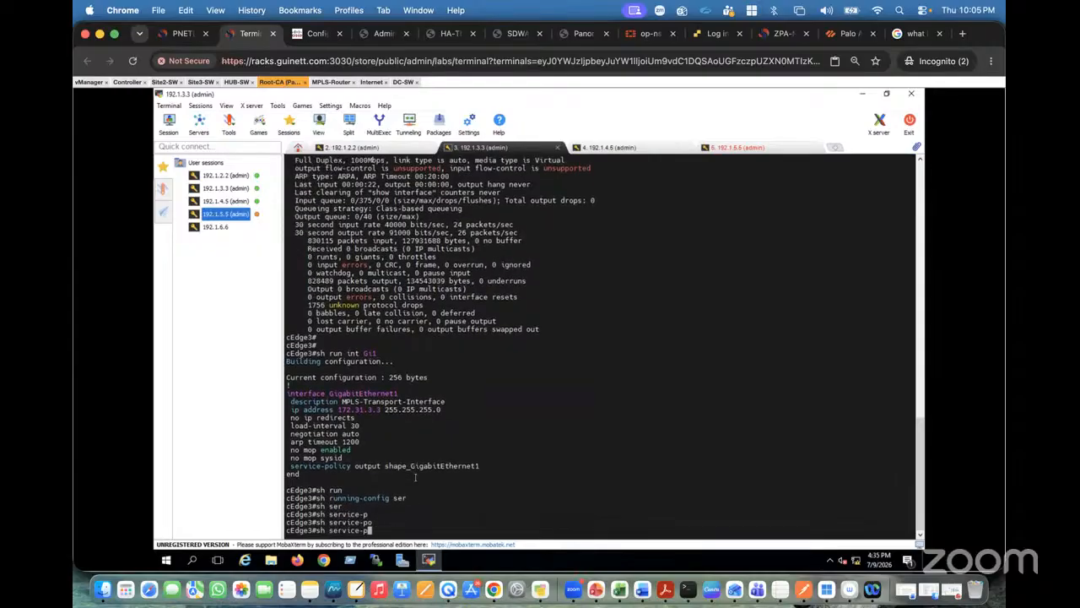
key(BackSpace)
key(BackSpace)
text(?)
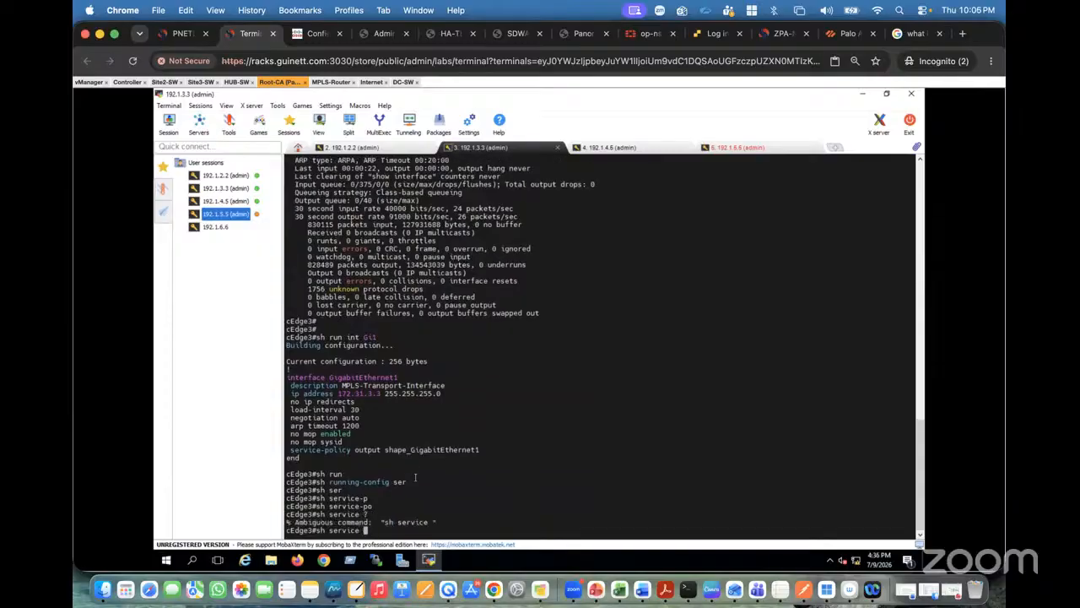
key(Tab)
key(Tab)
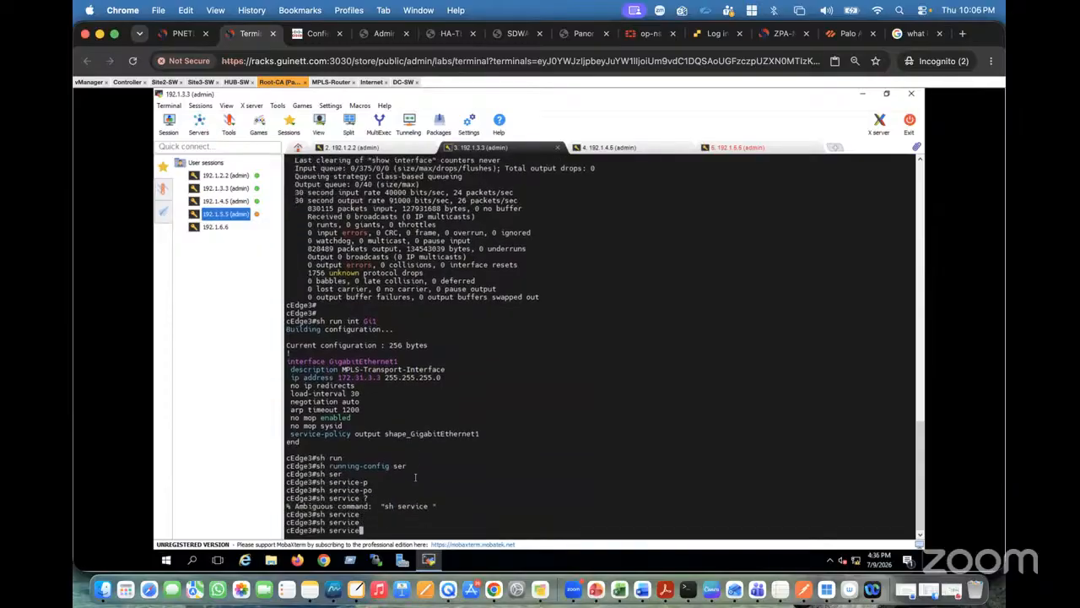
key(Tab)
key(BackSpace)
key(BackSpace)
key(BackSpace)
key(BackSpace)
key(BackSpace)
key(BackSpace)
key(BackSpace)
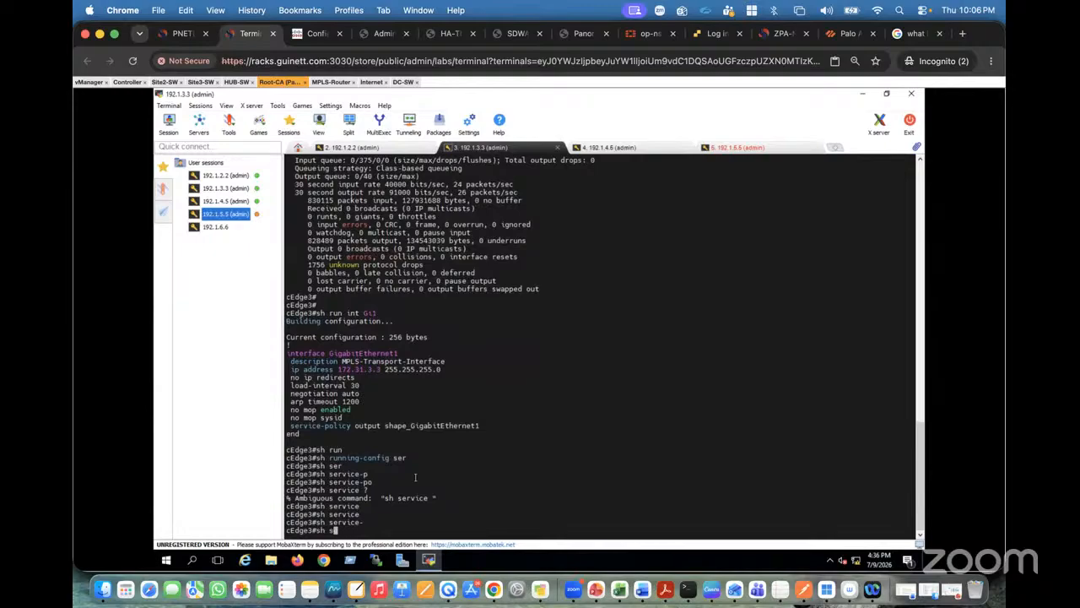
key(Tab)
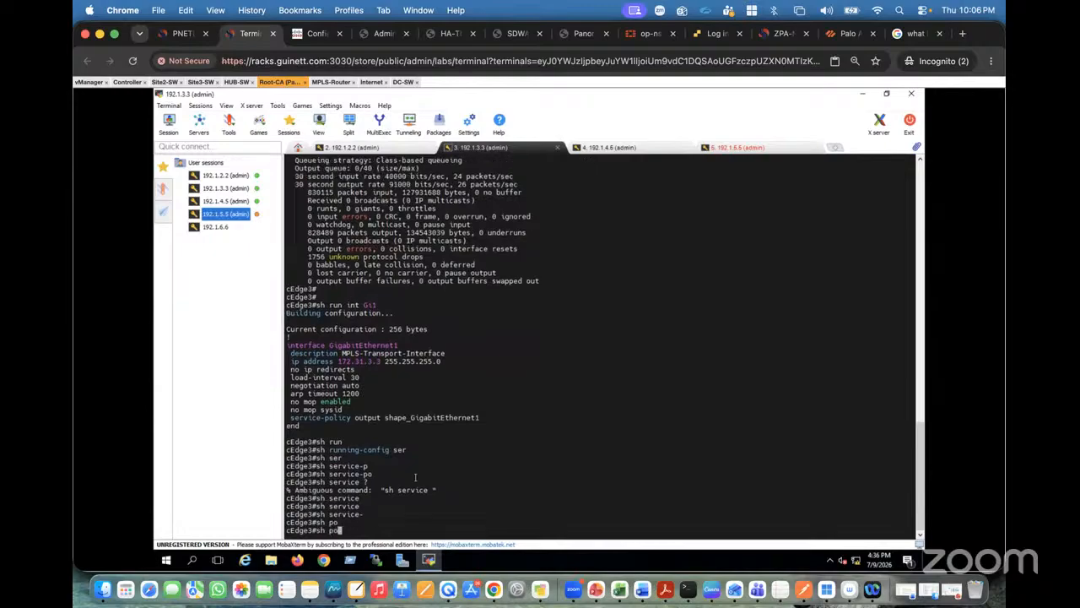
- Display the policy-map running configuration on cEdge3 and compare its name and shape average rate with the interface's service policy
key(BackSpace)
key(BackSpace)
text(ru)
key(Tab)
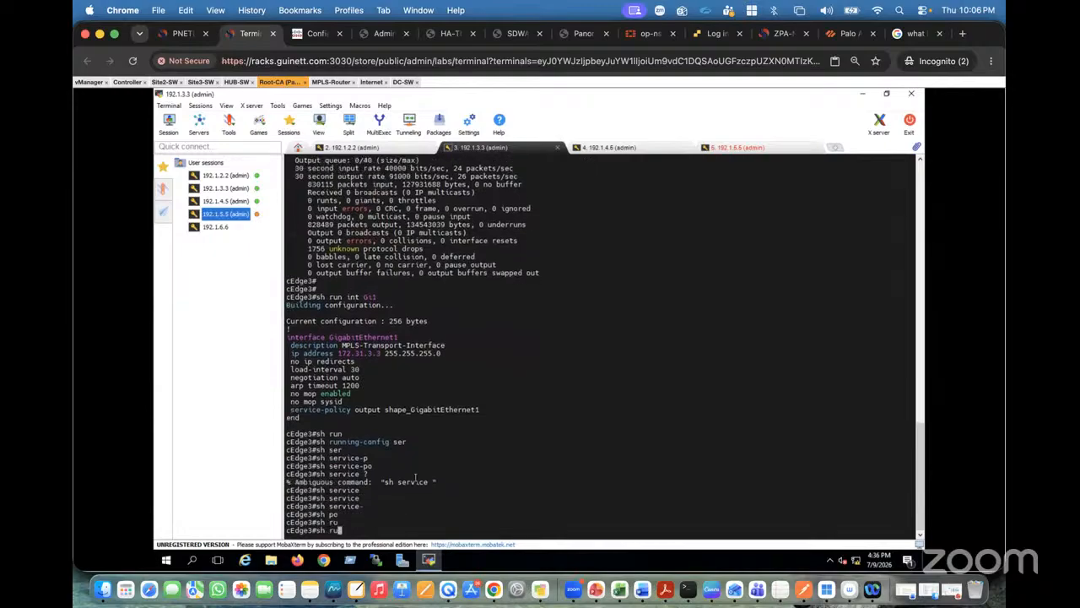
text(n)
key(Tab)
text(se)
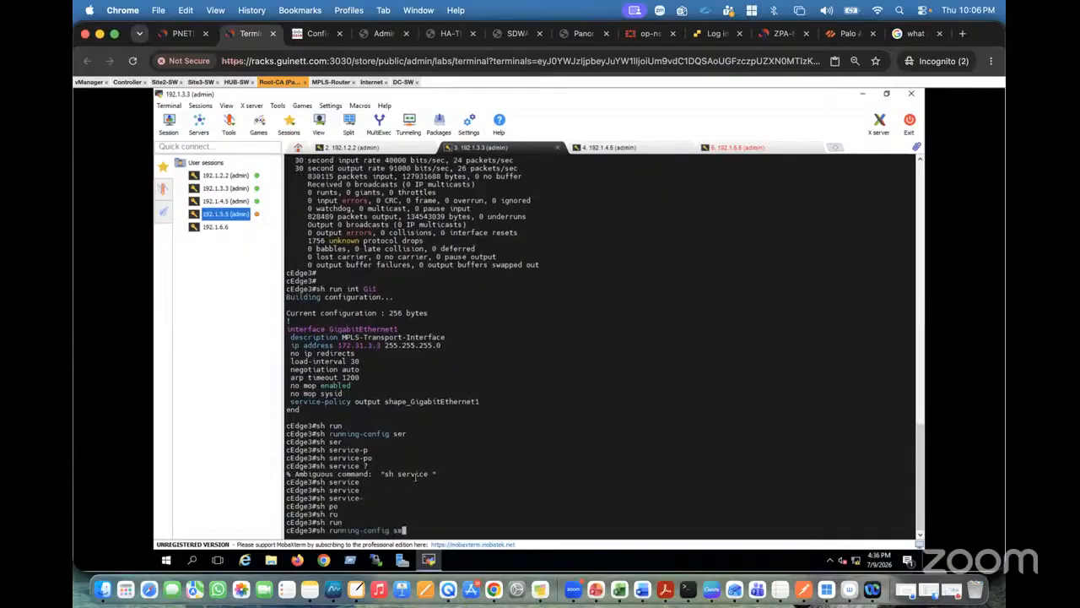
key(Tab)
key(BackSpace)
key(BackSpace)
key(BackSpace)
key(BackSpace)
key(BackSpace)
key(BackSpace)
key(BackSpace)
key(BackSpace)
key(BackSpace)
key(BackSpace)
key(BackSpace)
key(BackSpace)
key(BackSpace)
key(BackSpace)
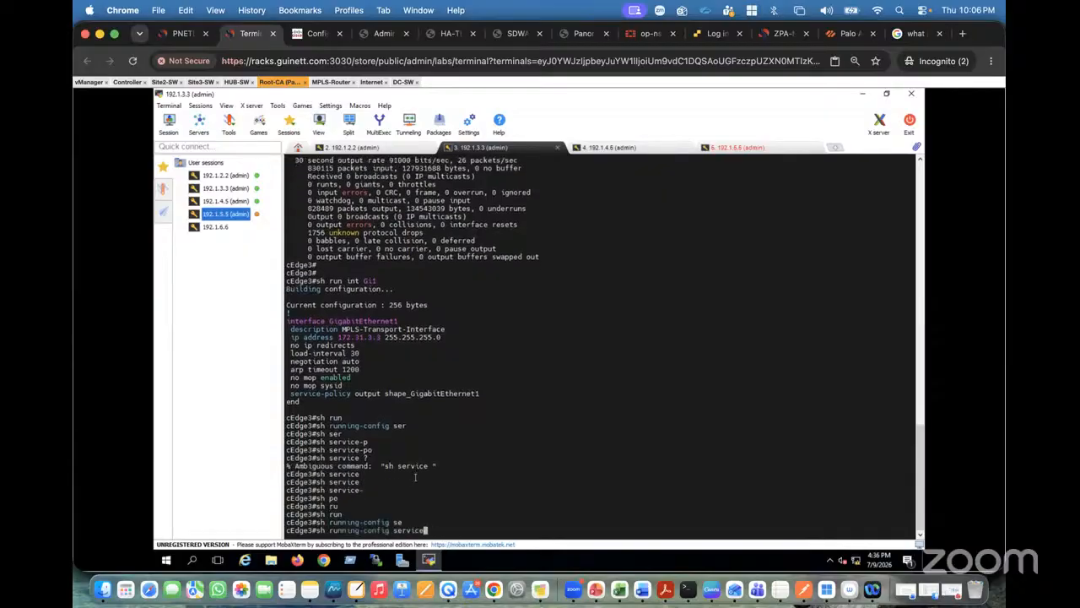
text(pol)
key(Tab)
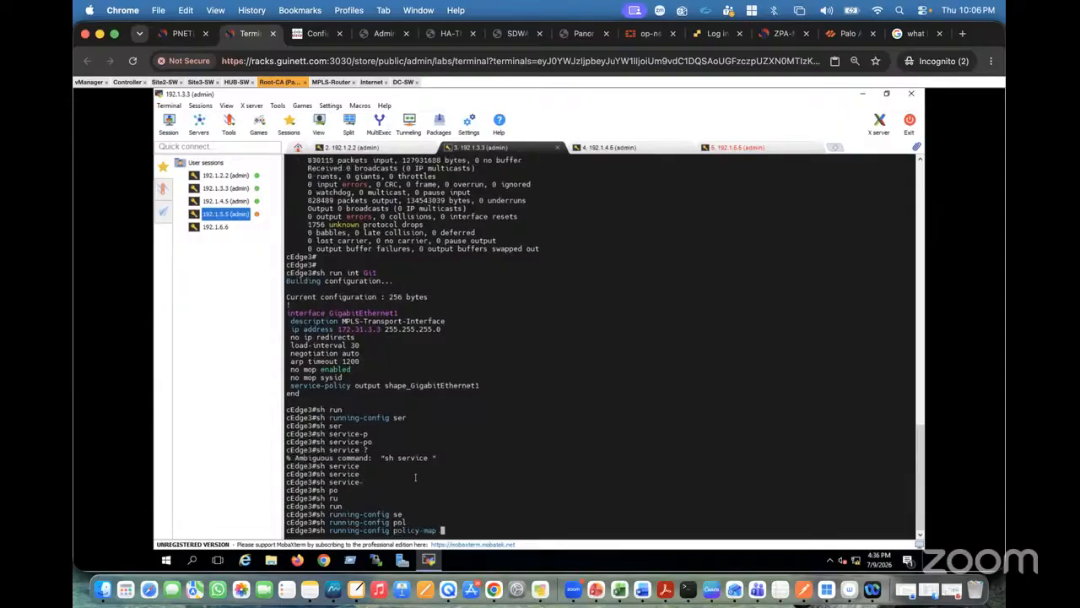
key(Return)
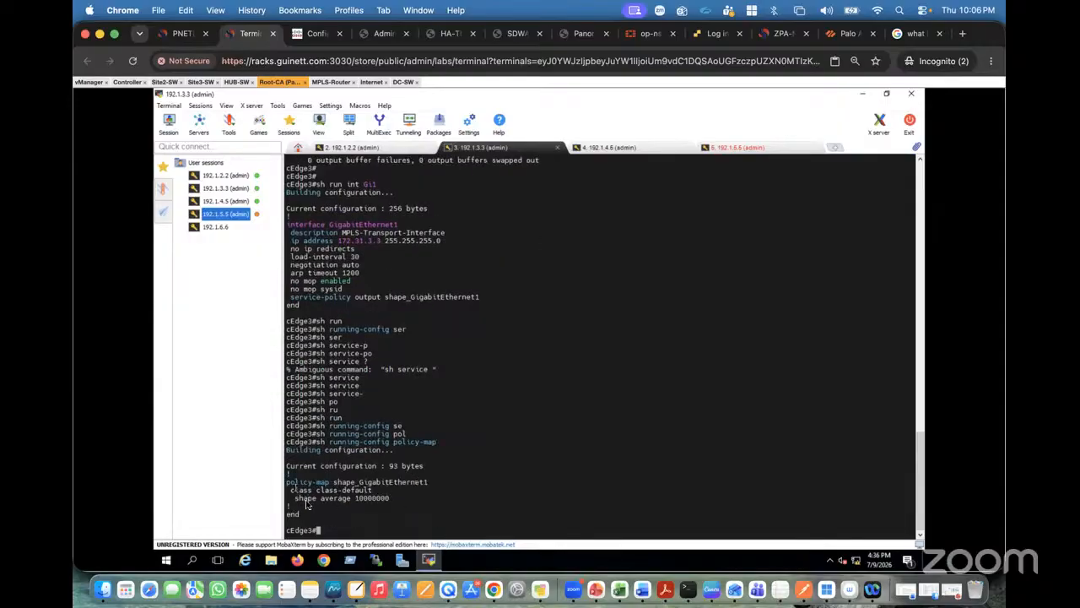
drag(356, 500, 334, 482)
click(371, 499)
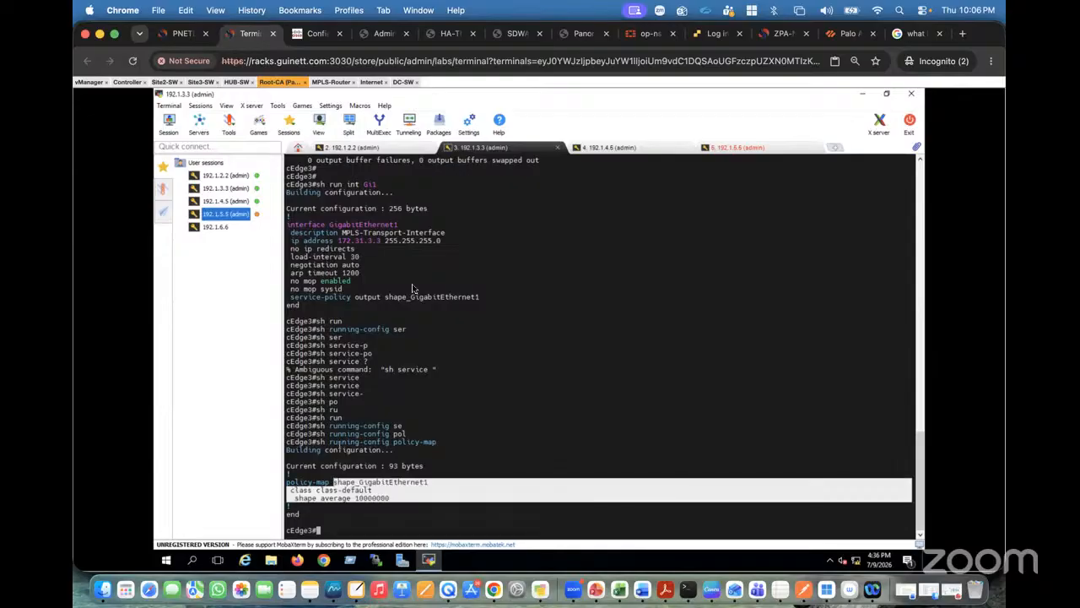
click(406, 297)
- Switch to the cEdge2 session and display the running configuration of interface Gi1
click(366, 150)
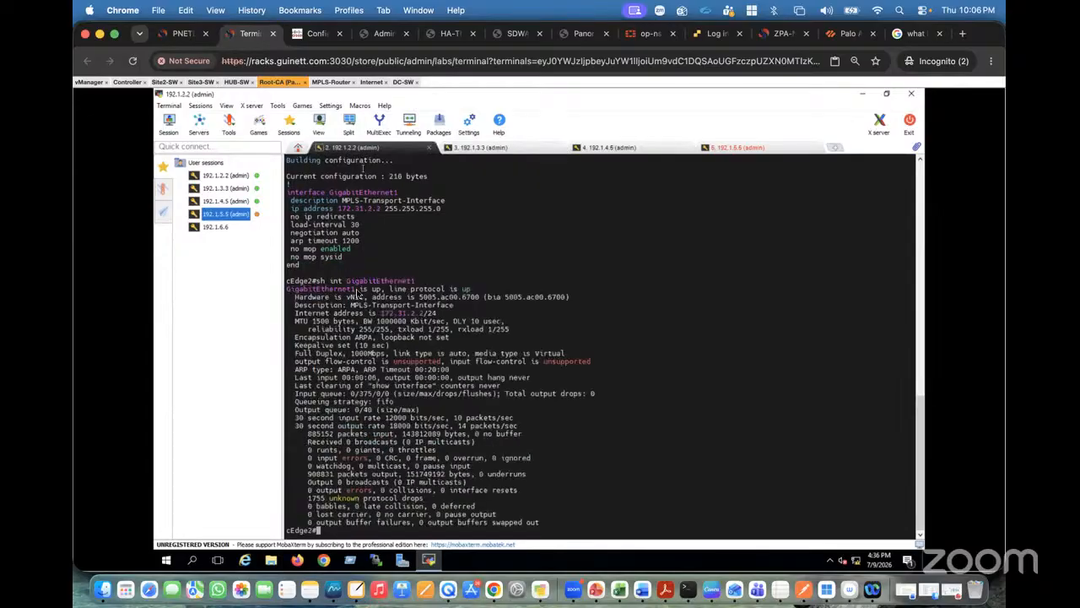
key(Return)
key(Return)
key(Return)
key(Return)
text(sh ru)
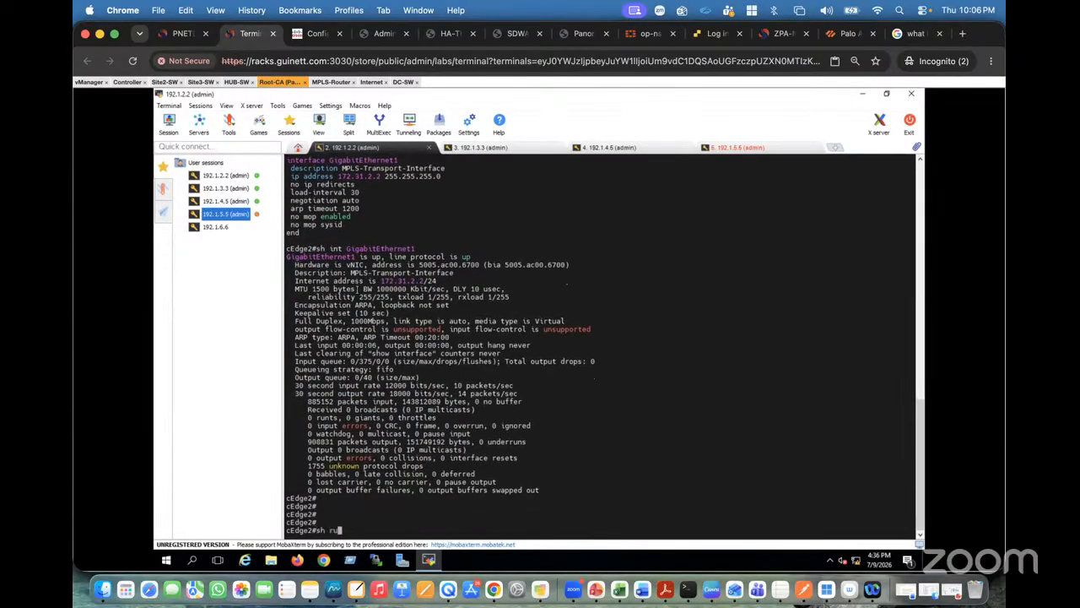
text(n int Gi1)
key(Return)
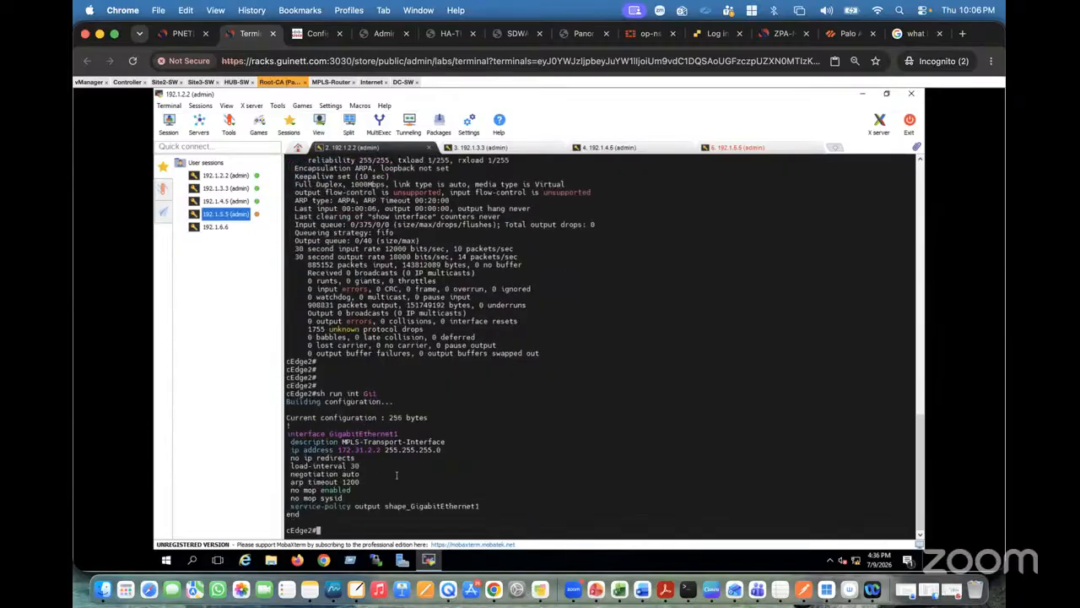
- Display the policy-map running configuration on cEdge2
text(sh run po)
key(Tab)
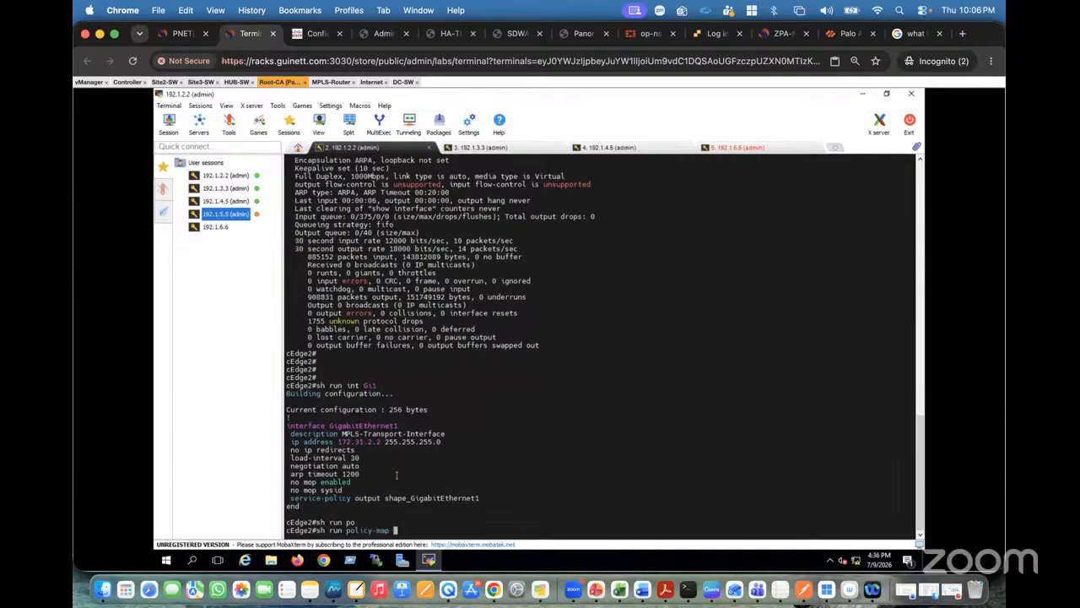
key(Return)
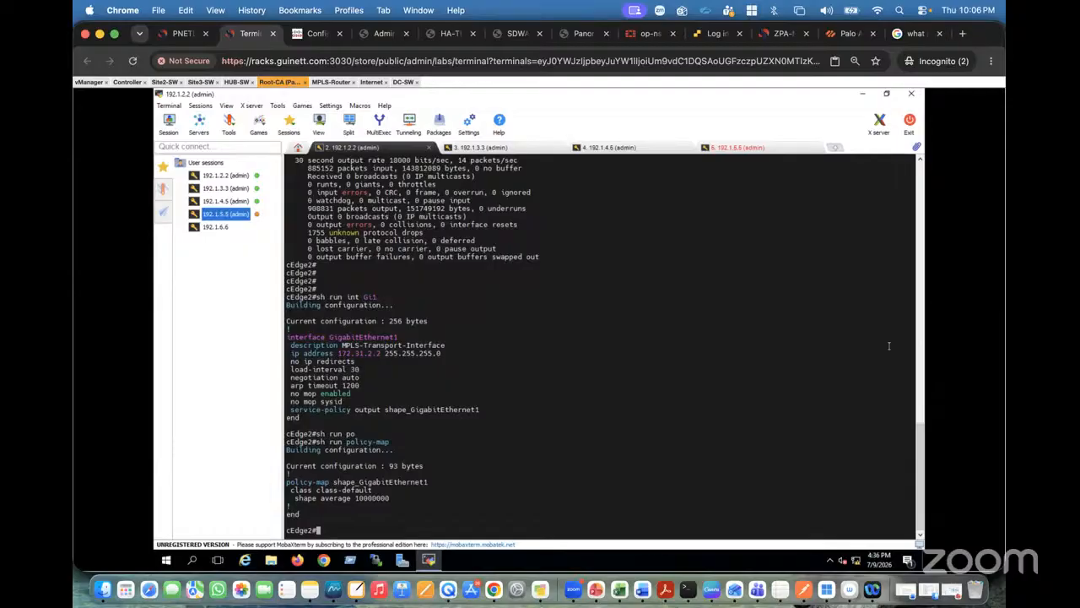
- Return to vManage, start adding a localized policy and open its Class Map lists
click(317, 34)
click(511, 221)
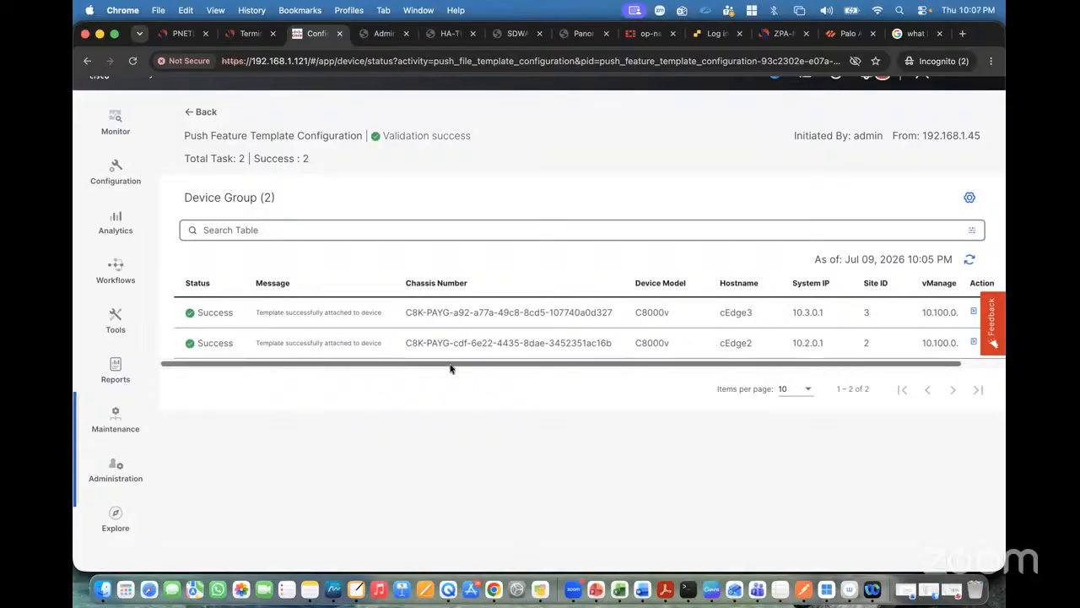
mouse_move(124, 175)
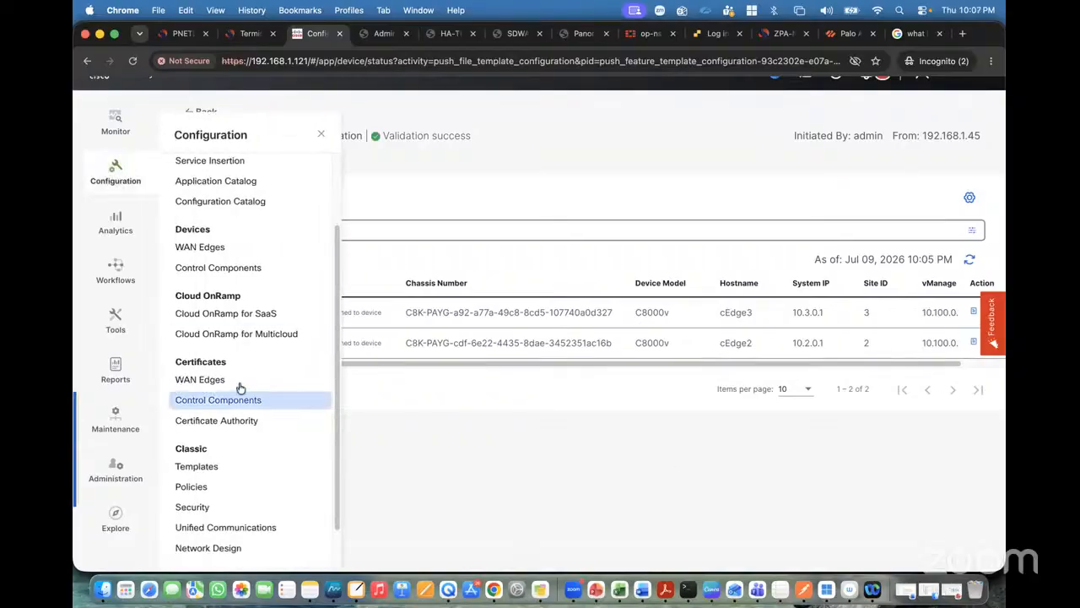
click(208, 489)
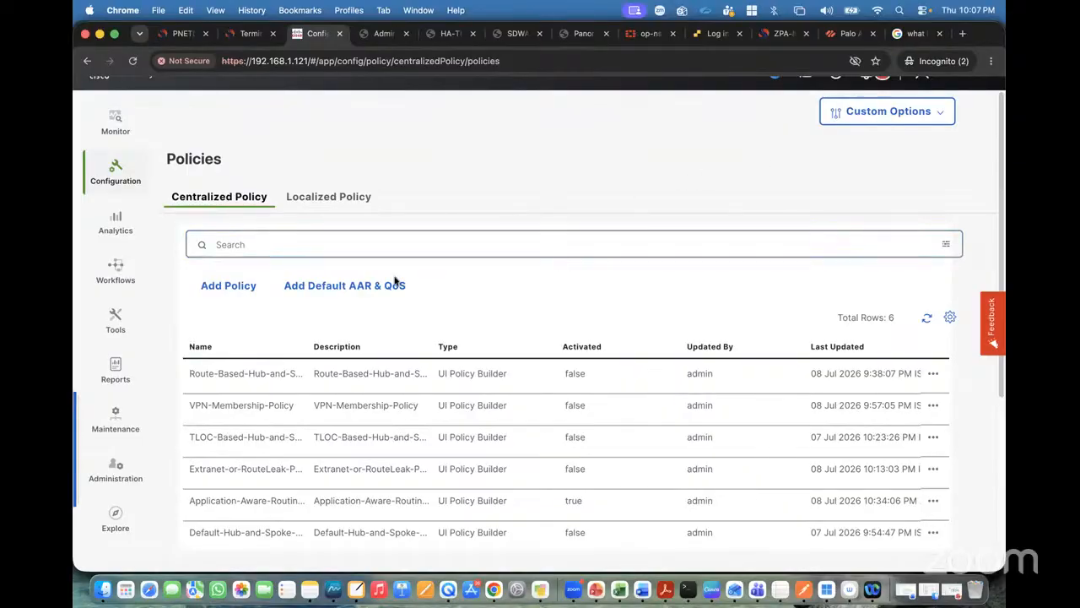
click(337, 200)
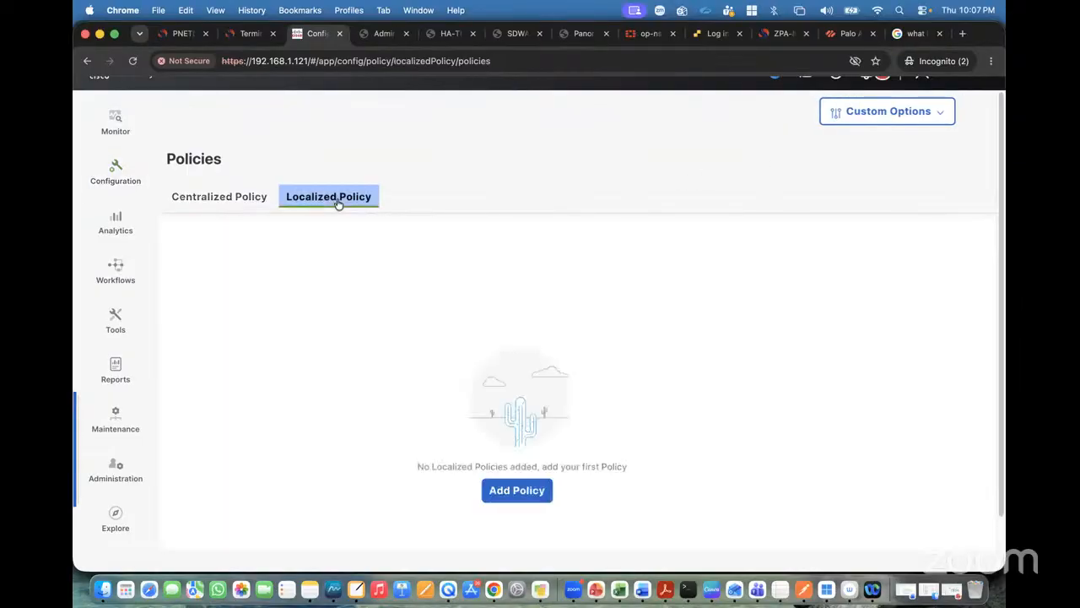
click(517, 490)
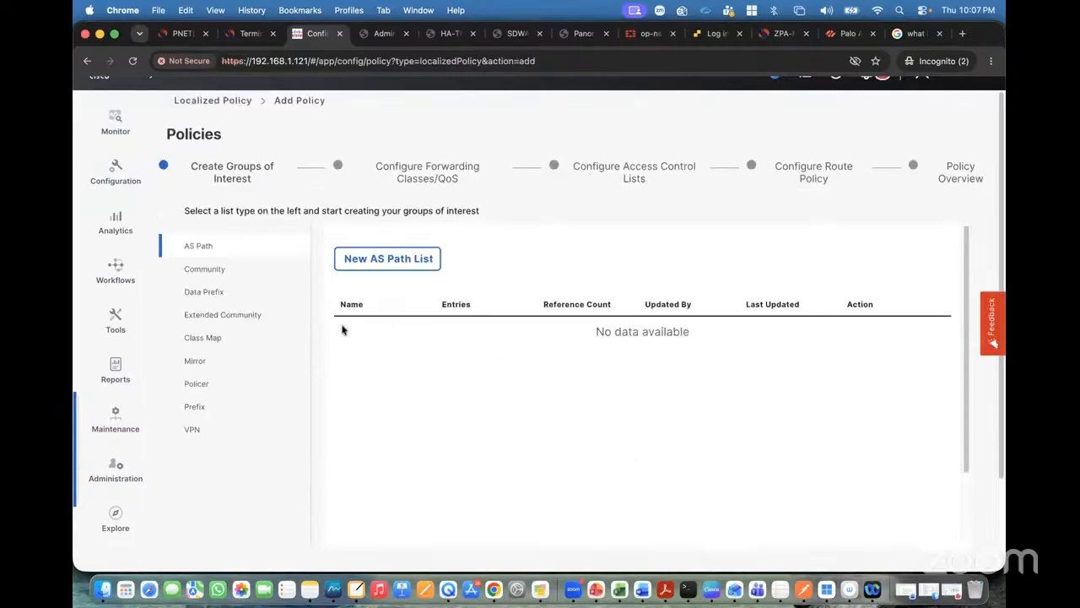
click(212, 337)
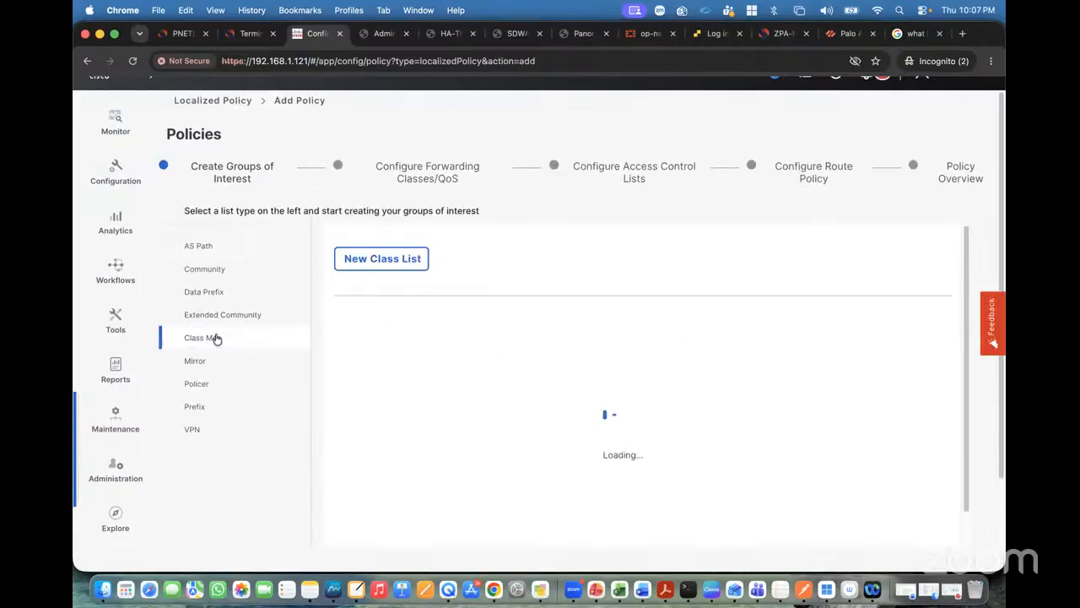
- Check the class-to-queue mapping on the PowerPoint QoS slide and create a class list named Class1 on queue 0 in vManage
click(599, 591)
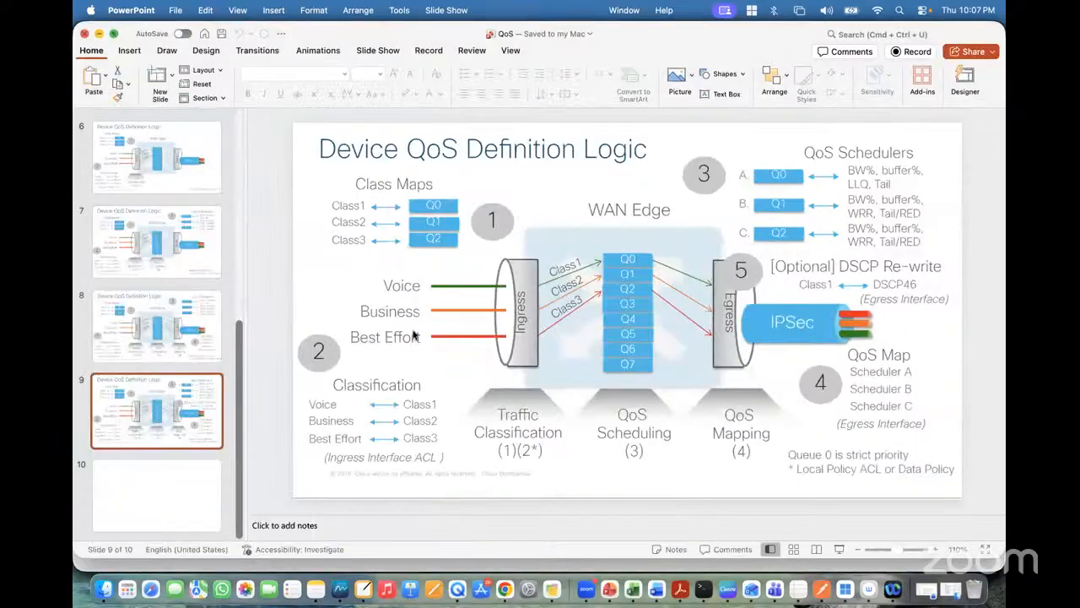
key(super+m)
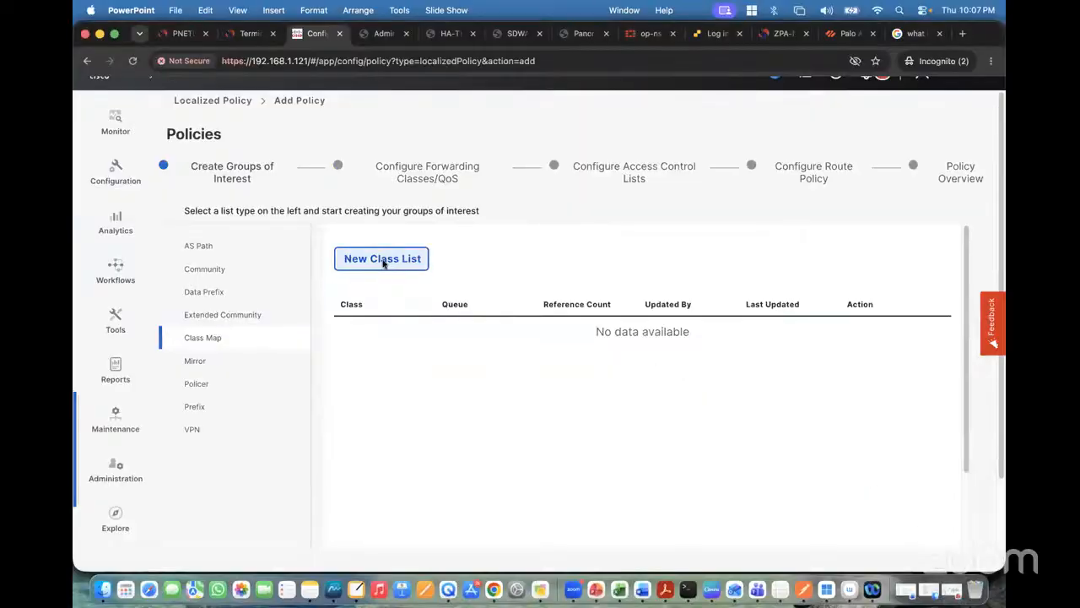
click(383, 263)
click(366, 255)
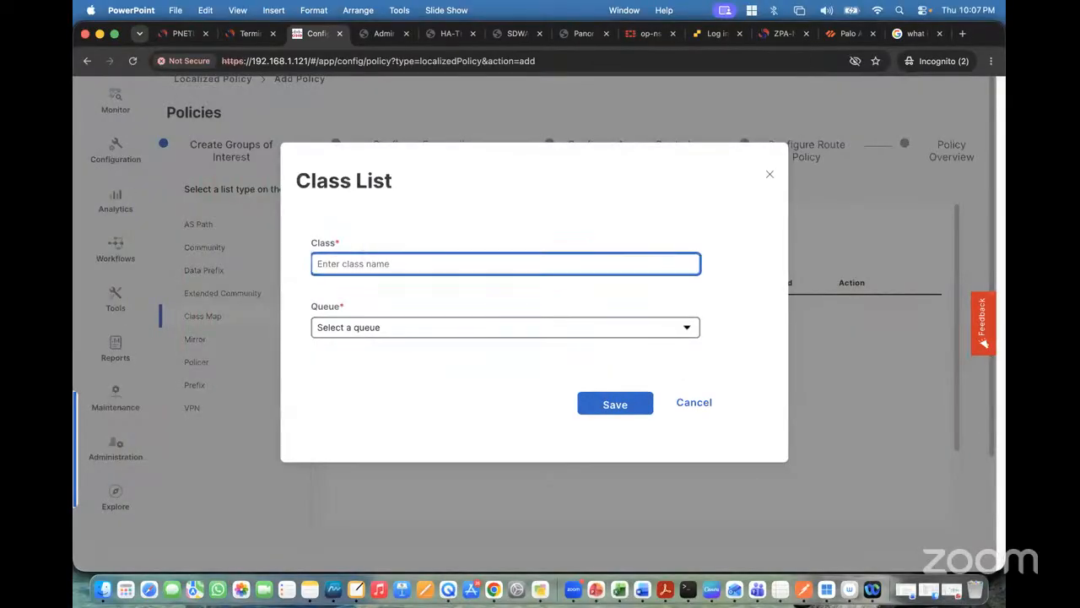
text(Class1)
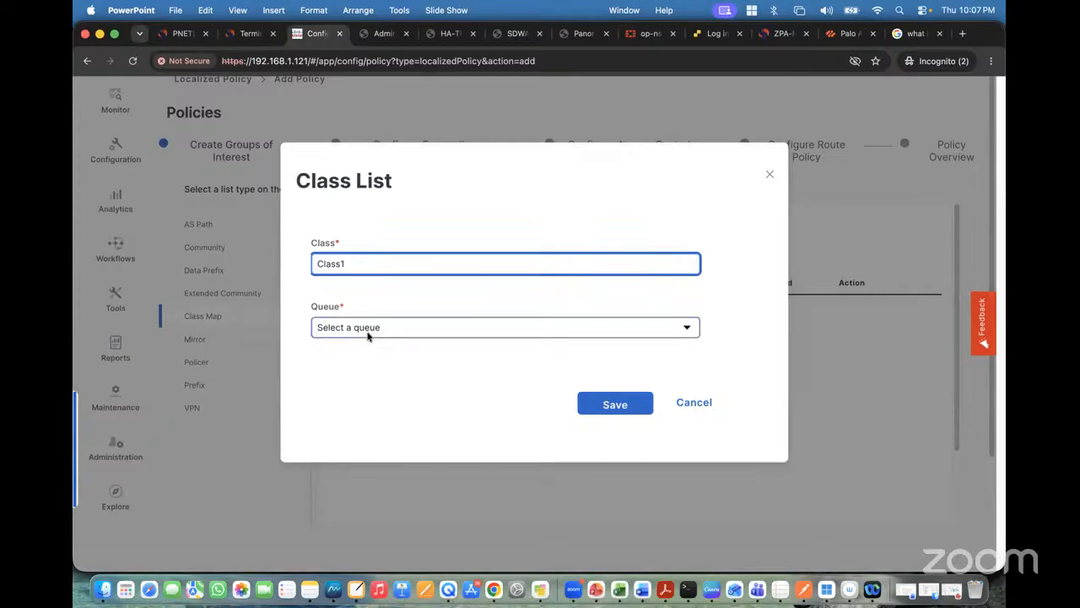
click(367, 335)
click(355, 340)
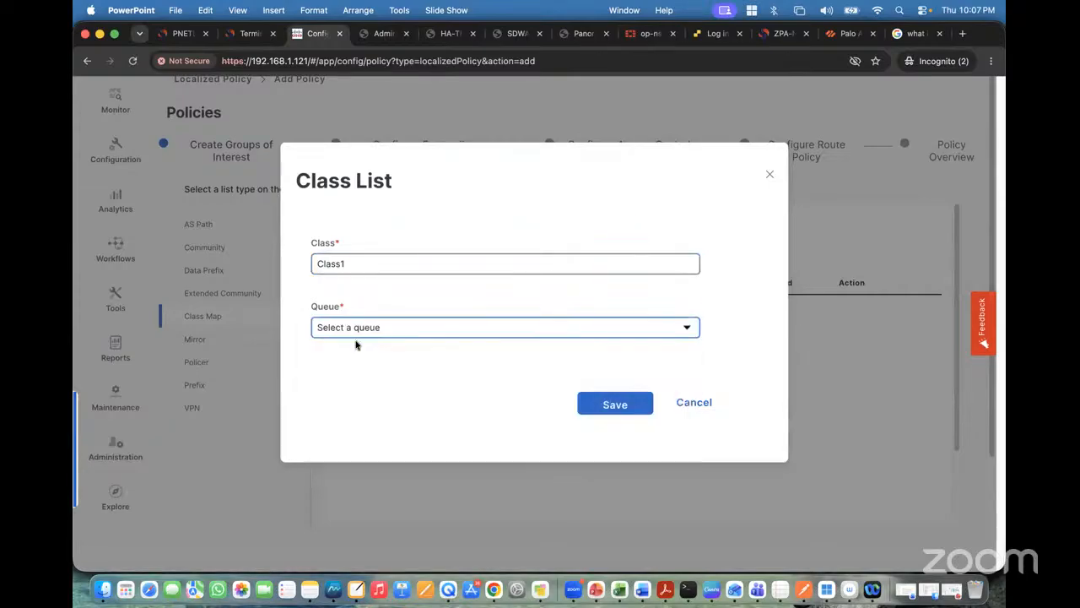
click(611, 411)
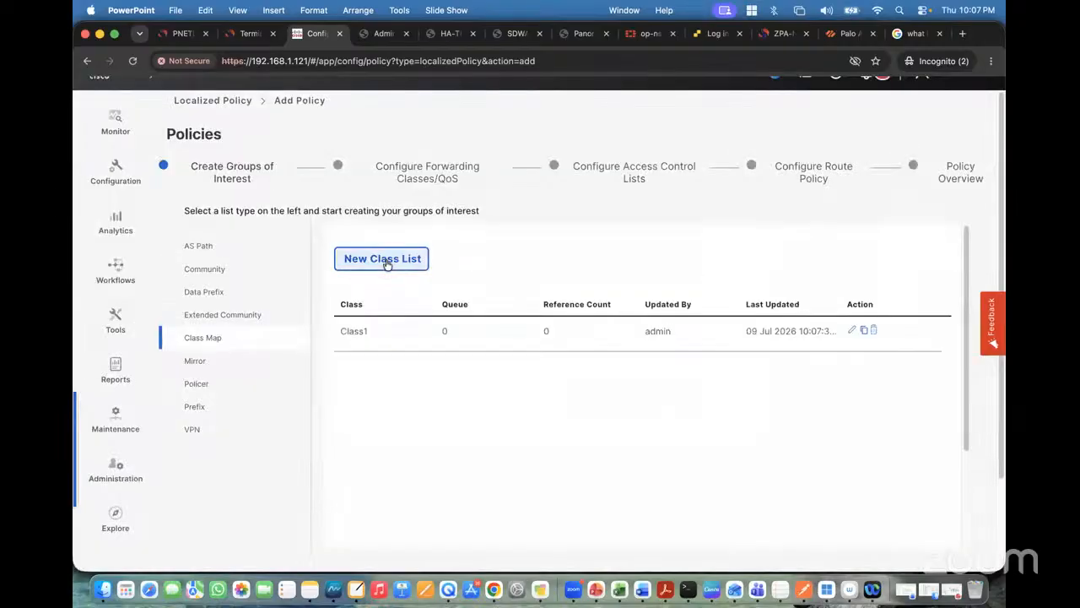
- Create a class list named Class2 and assign it to queue 1
click(388, 264)
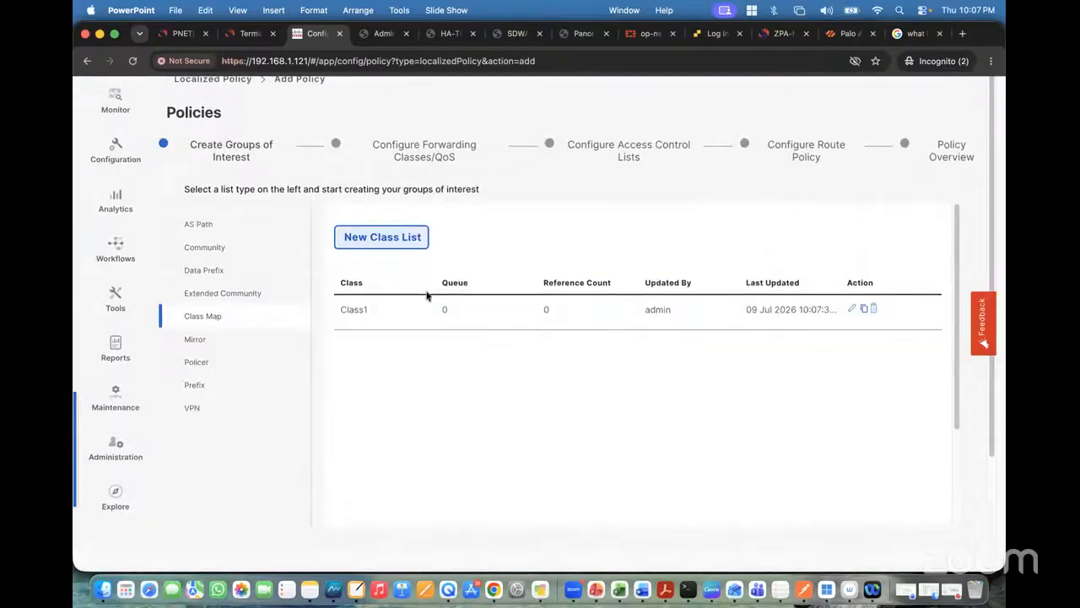
text(Class2)
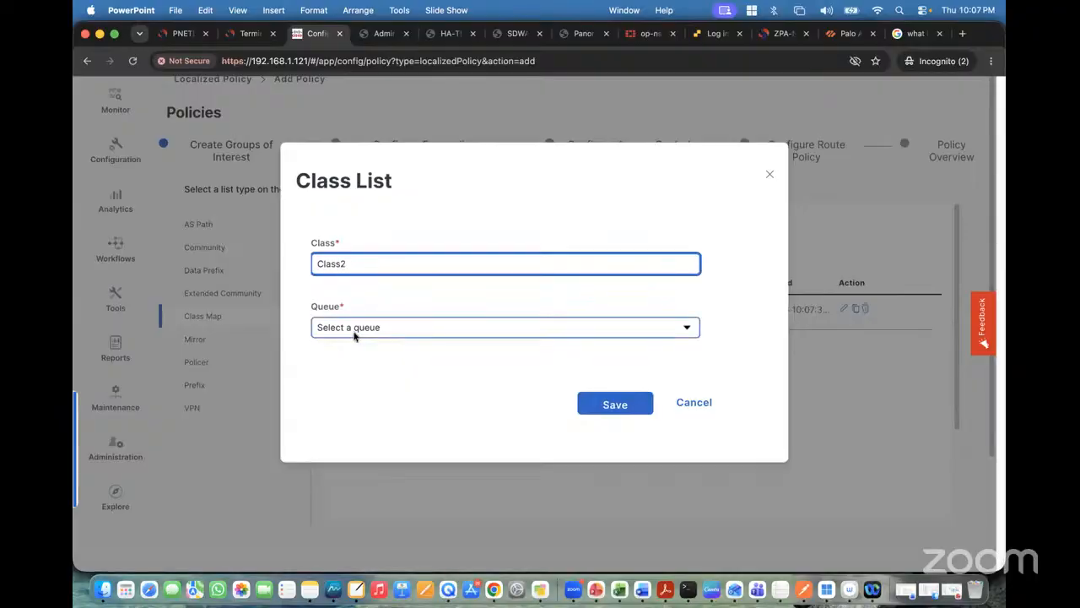
click(355, 335)
click(347, 357)
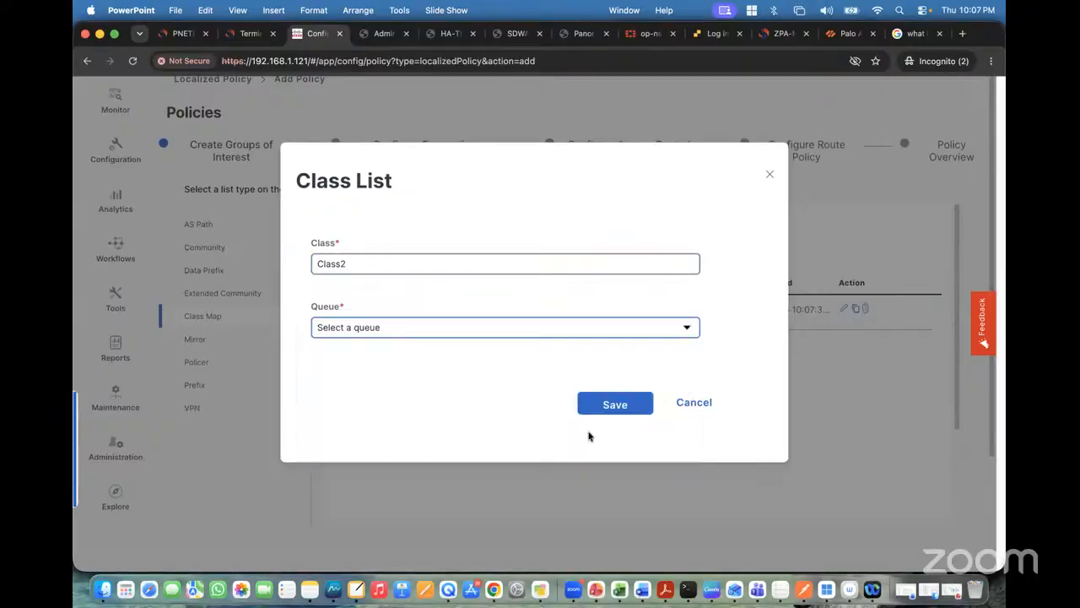
click(615, 404)
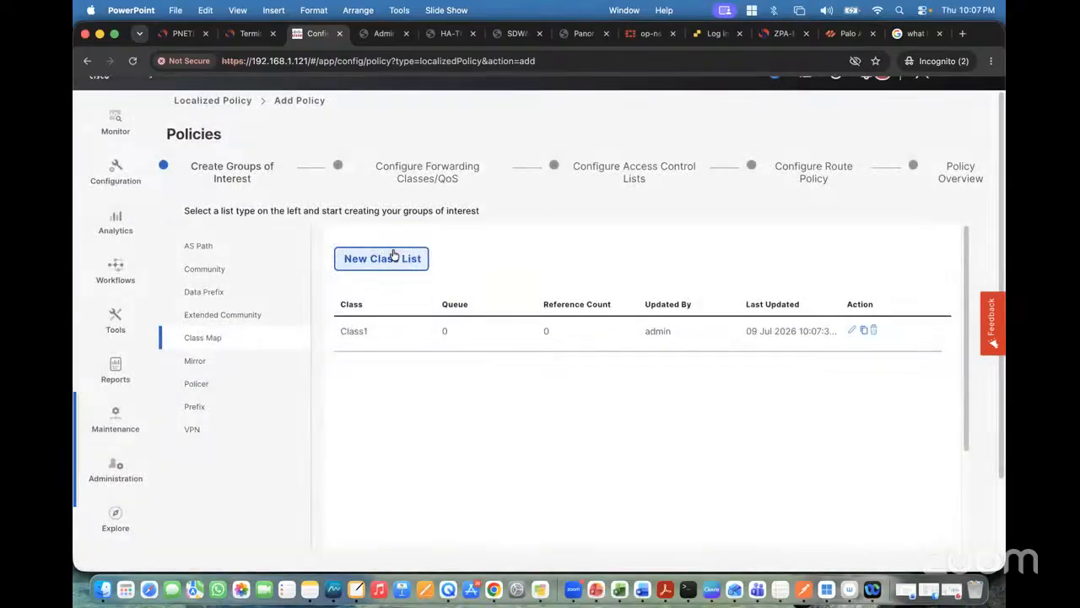
- Add another class list on queue 2 and save it under the name Class3
click(388, 258)
text(Class2)
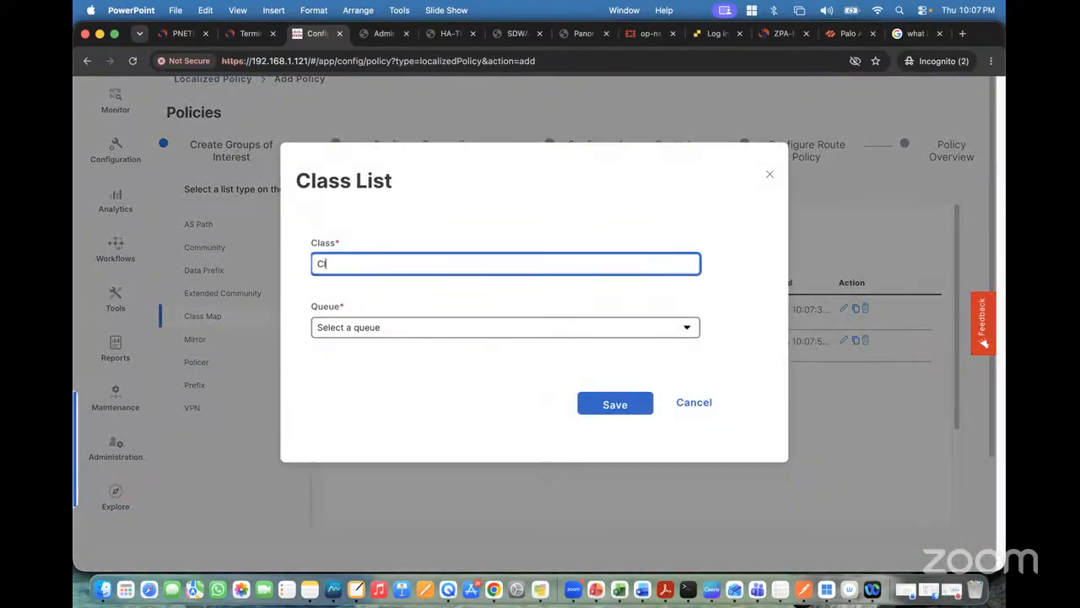
click(385, 329)
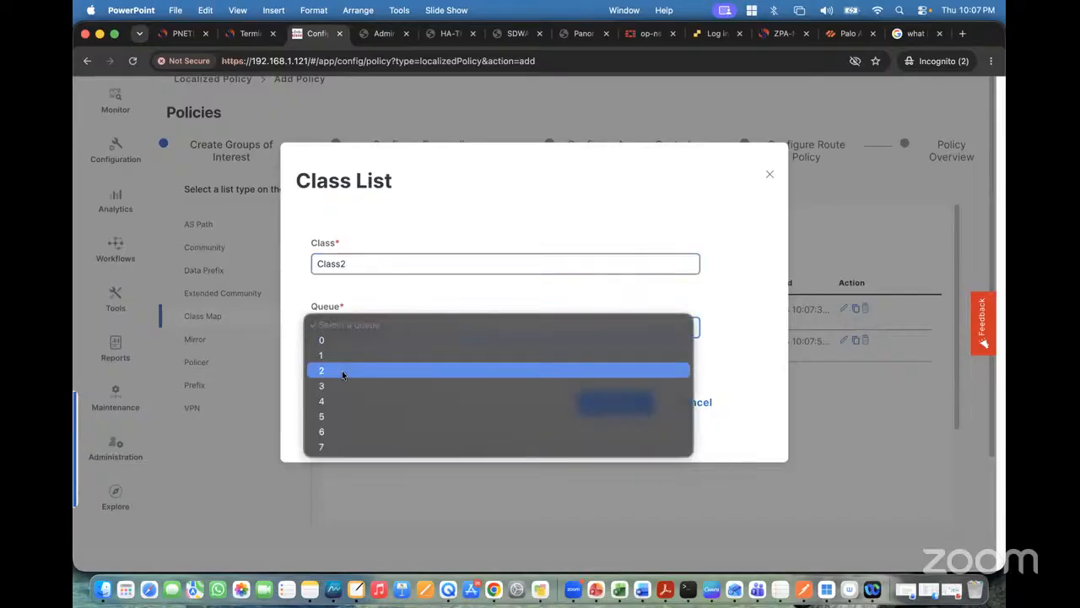
click(342, 373)
click(606, 408)
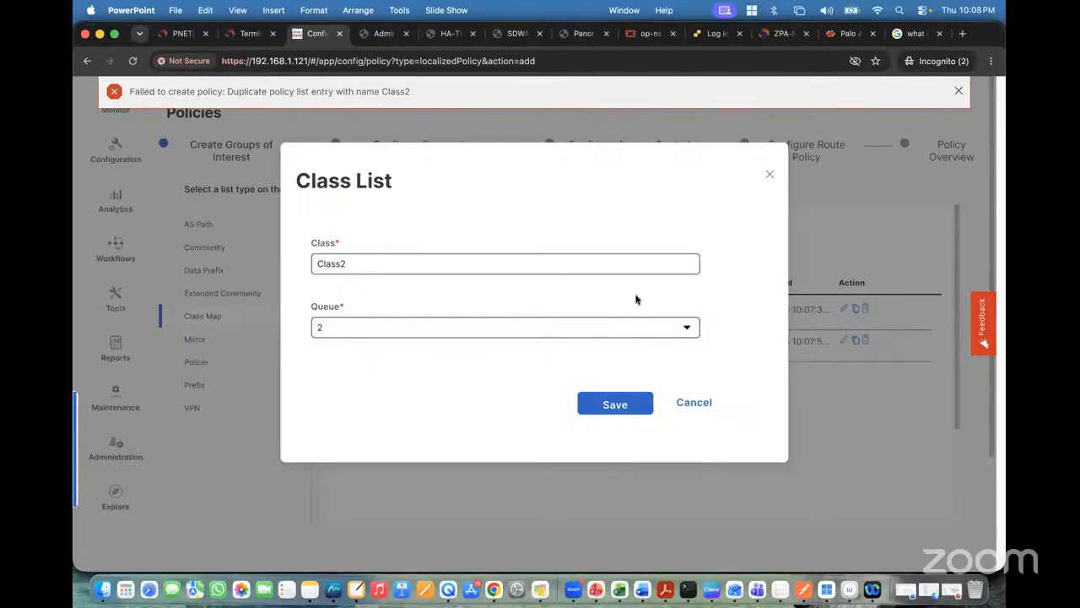
click(478, 263)
key(BackSpace)
text(3)
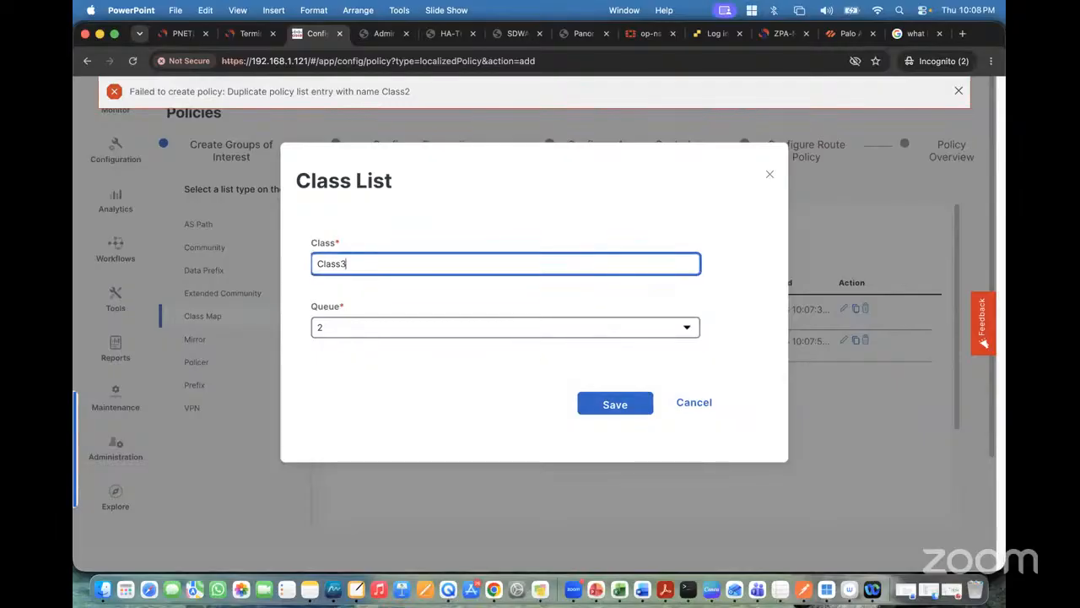
click(600, 398)
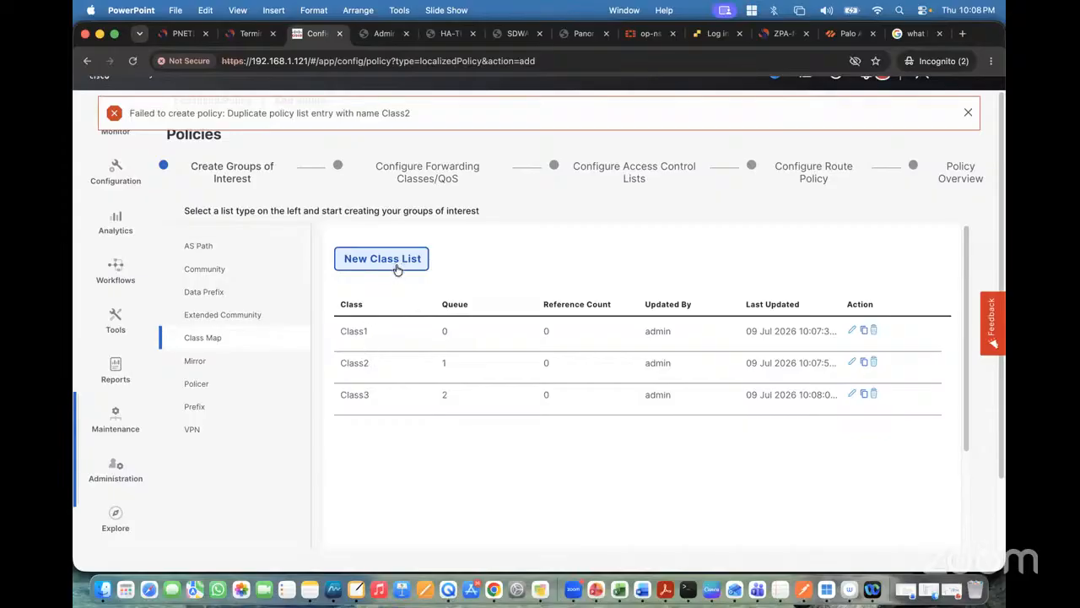
- Rename the class list on queue 0 to Class0
click(852, 330)
click(368, 261)
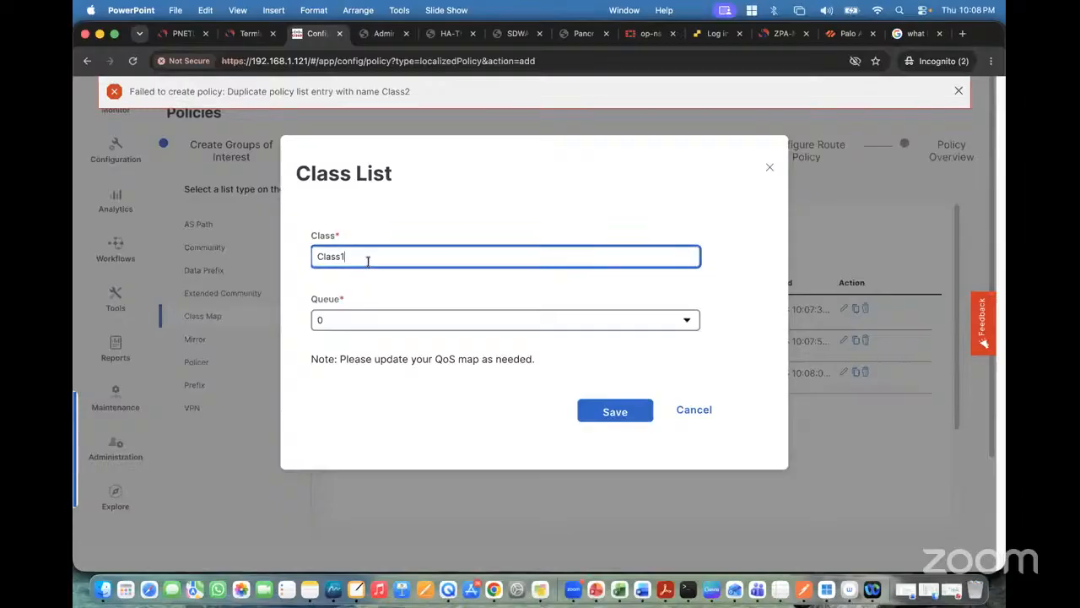
key(BackSpace)
click(624, 409)
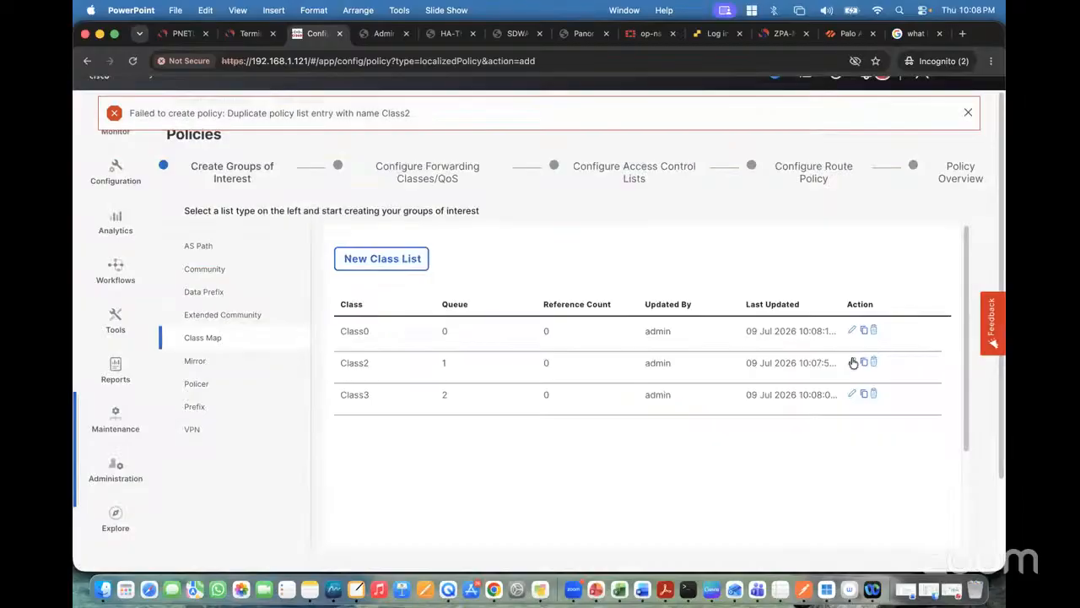
- Rename the class list on queue 1 to Class1
click(851, 361)
click(367, 257)
key(BackSpace)
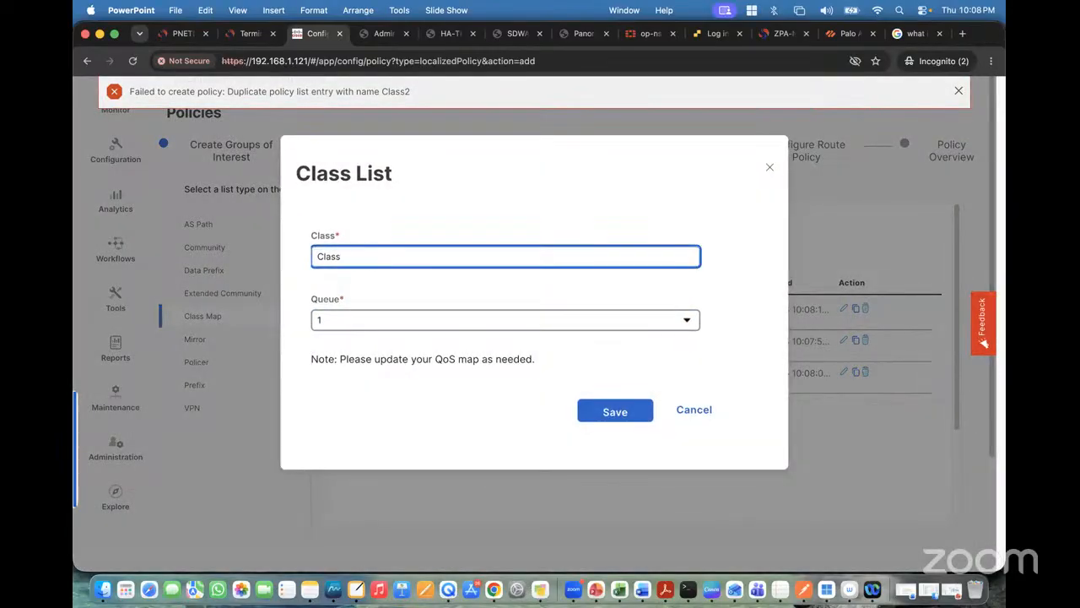
click(633, 415)
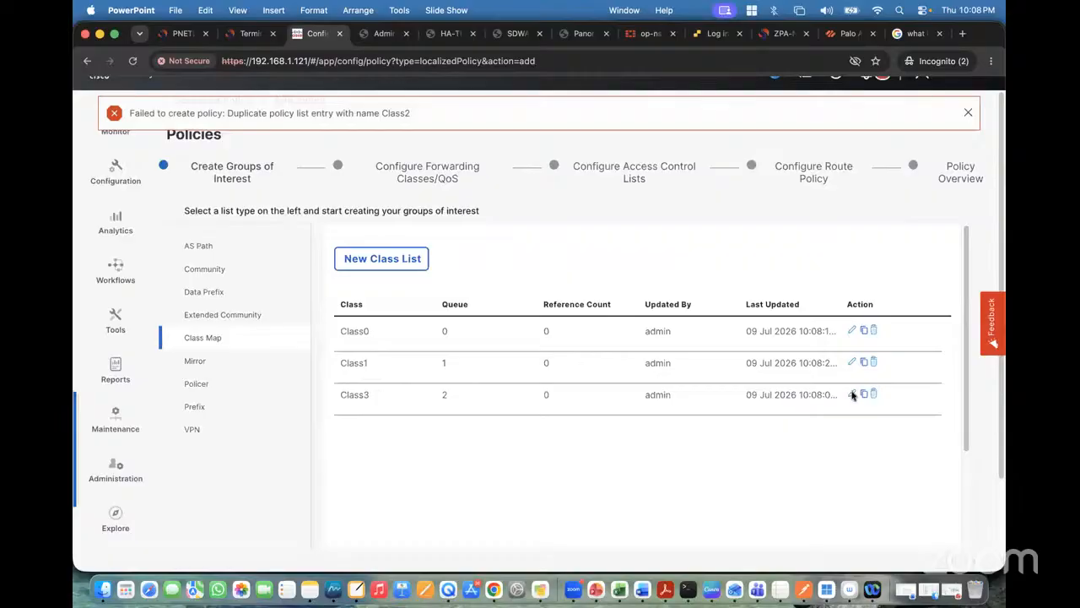
- Rename the class list on queue 2 to Class2 and dismiss the duplicate-entry error
click(852, 395)
click(372, 260)
key(BackSpace)
text(2)
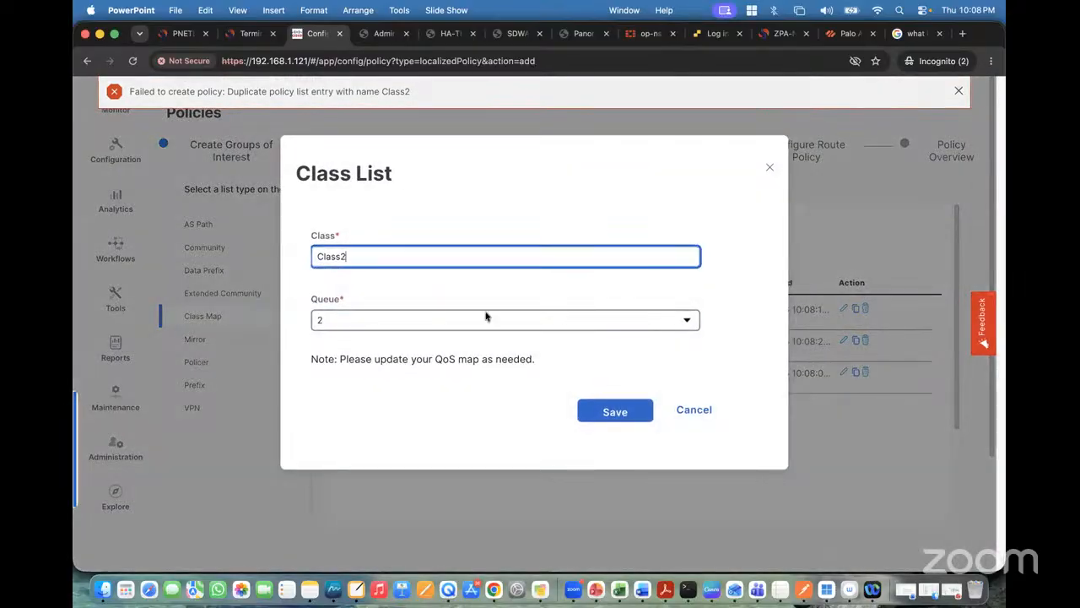
click(606, 413)
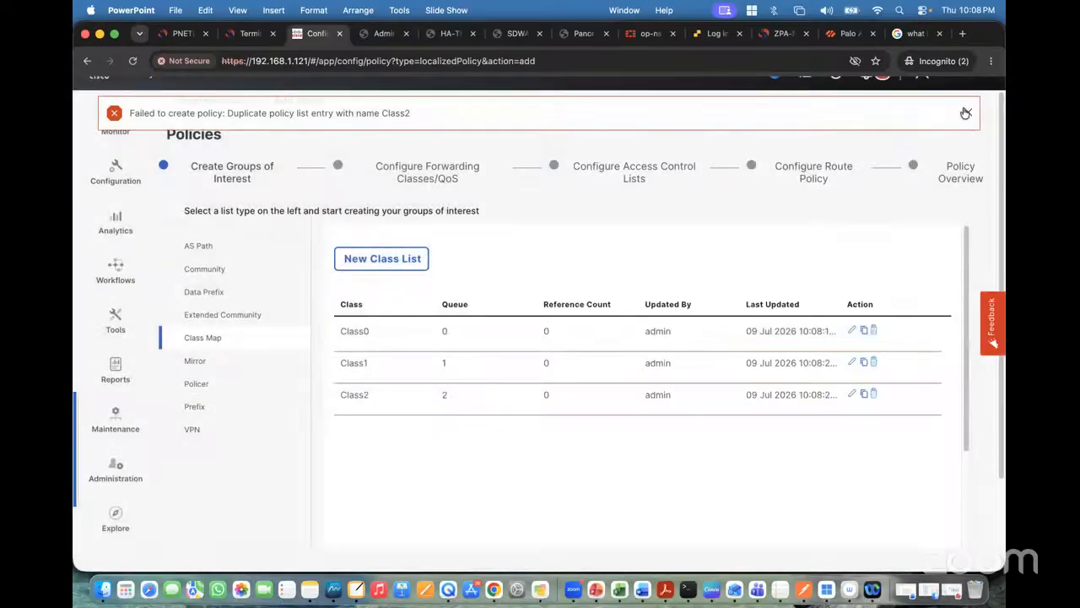
click(966, 112)
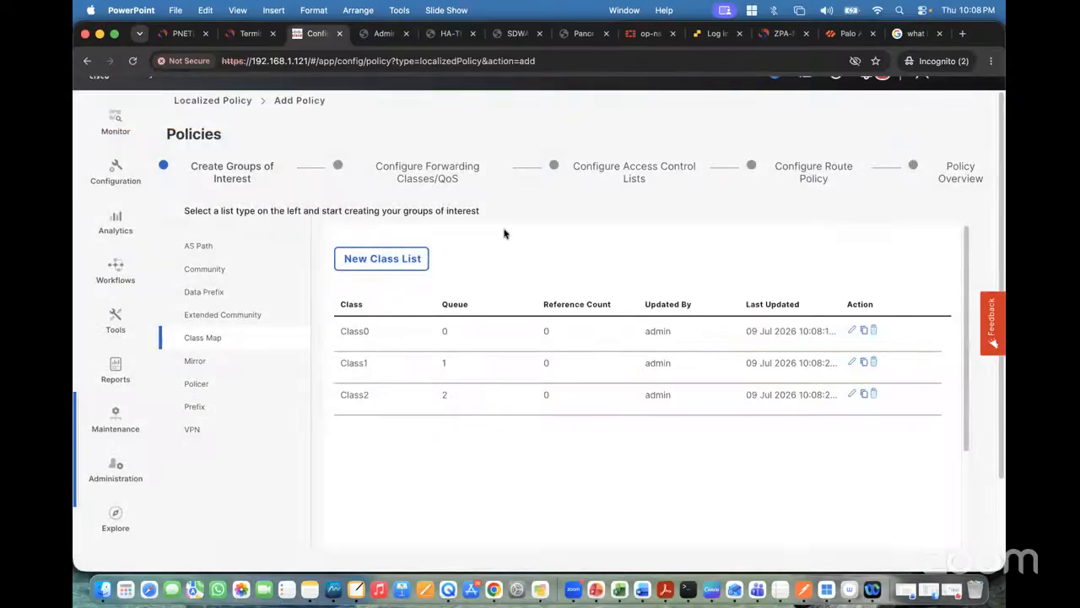
- Create a class list named Class3 and assign it to queue 3
click(410, 265)
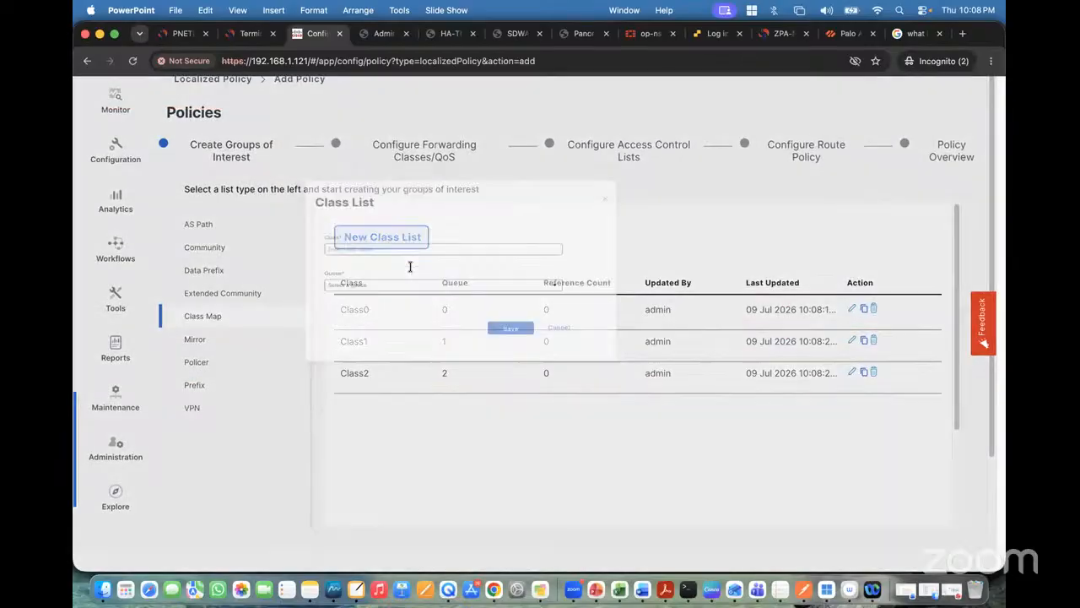
click(448, 262)
text(Class)
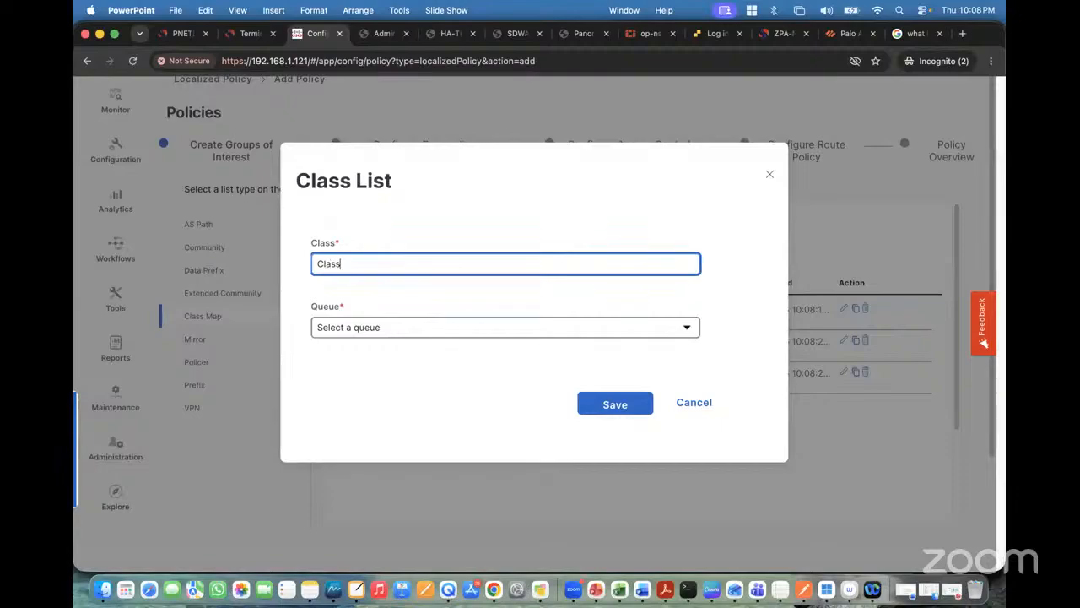
text(3)
click(461, 328)
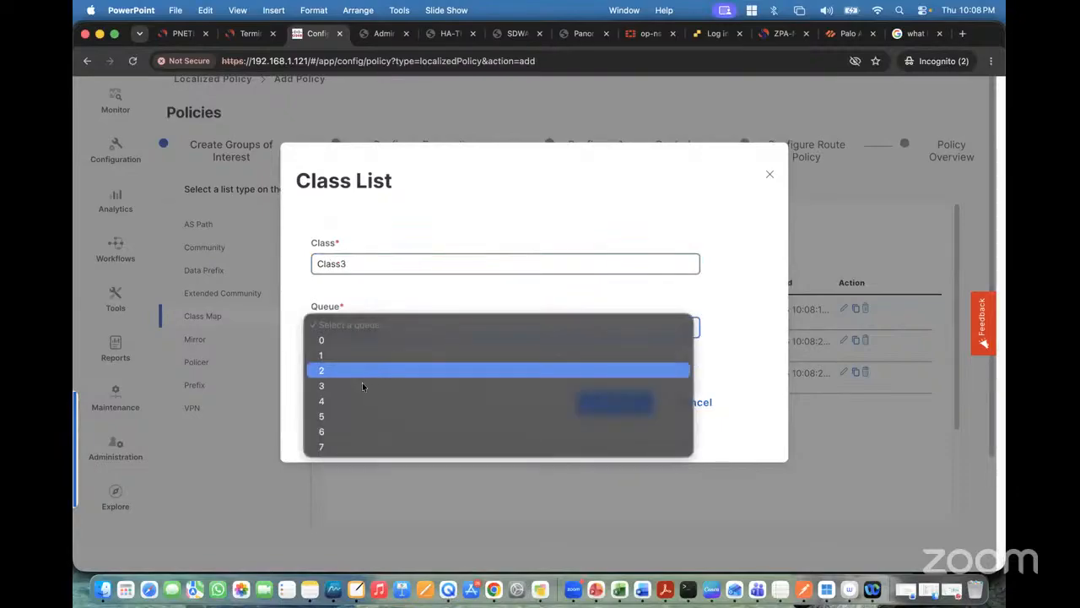
click(522, 387)
click(603, 404)
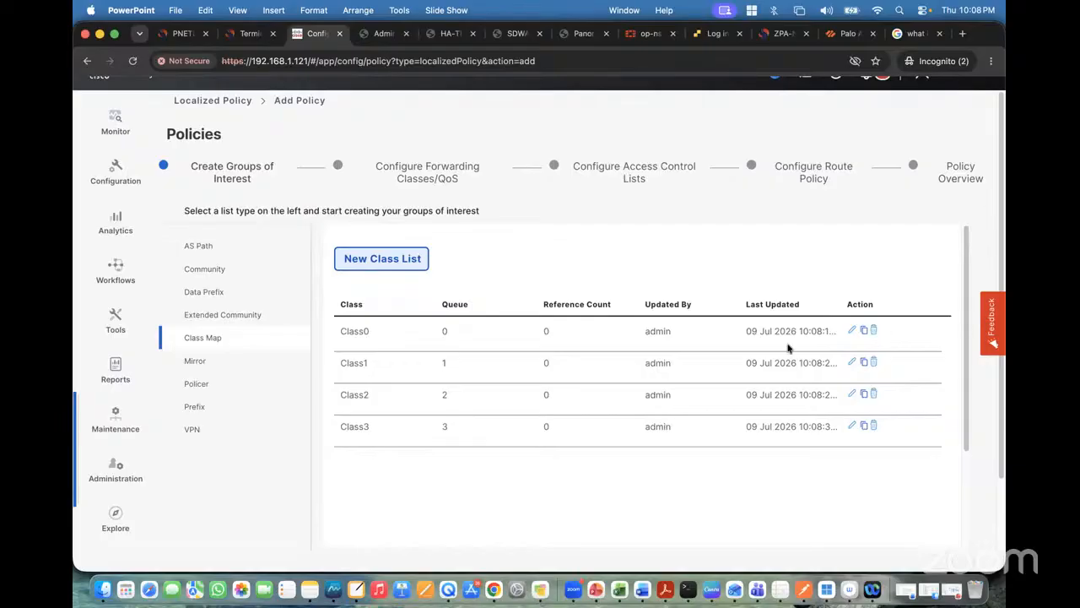
- Advance to the Forwarding Classes/QoS stage and review the QoS scheduler part of the PowerPoint slide before returning to vManage
scroll(785, 345, down, 2)
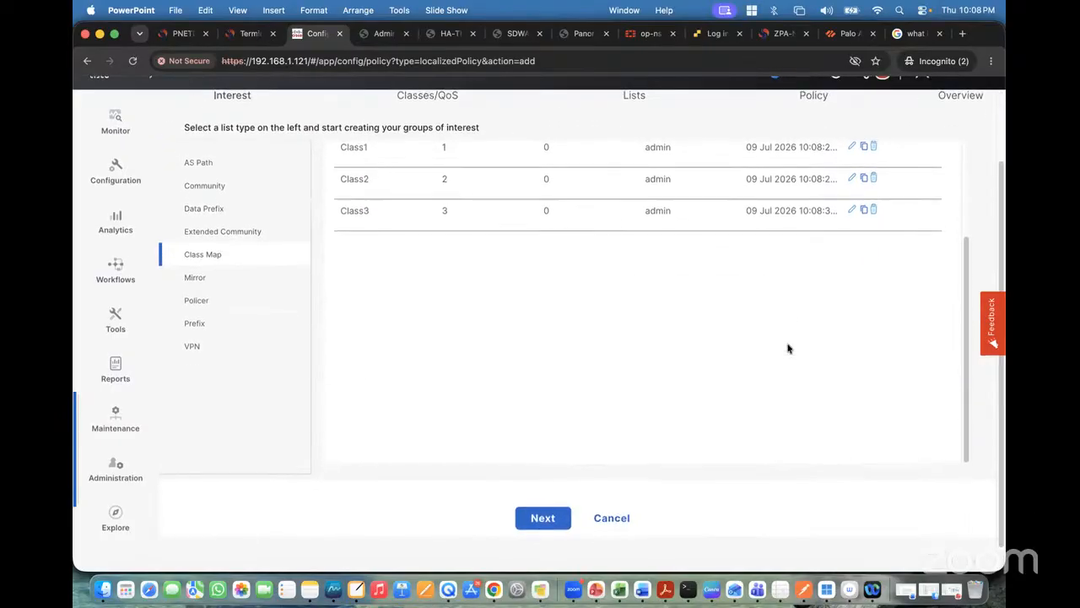
click(553, 518)
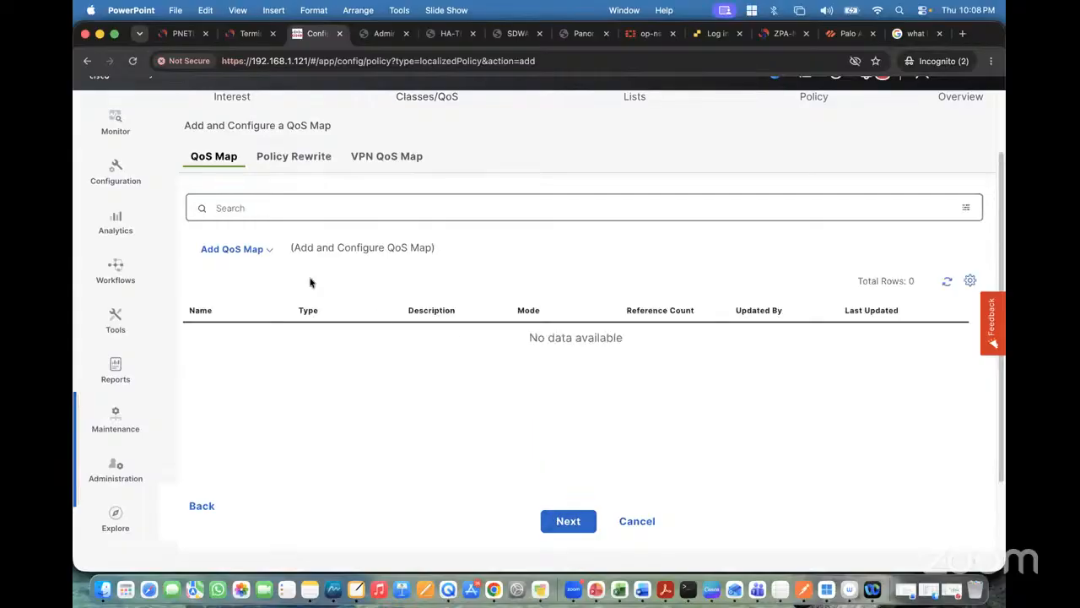
click(597, 591)
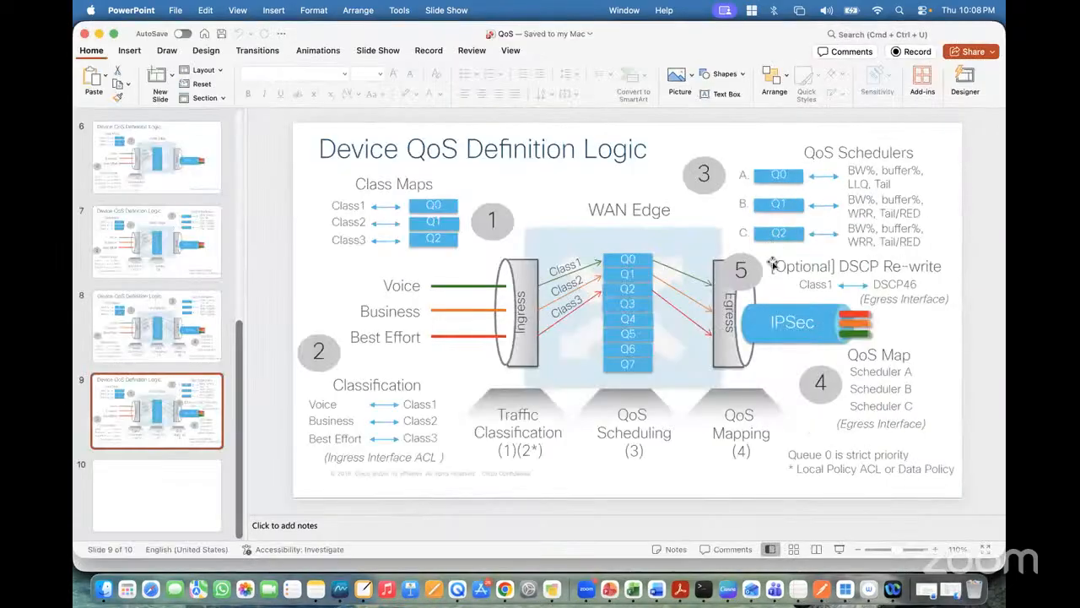
click(99, 34)
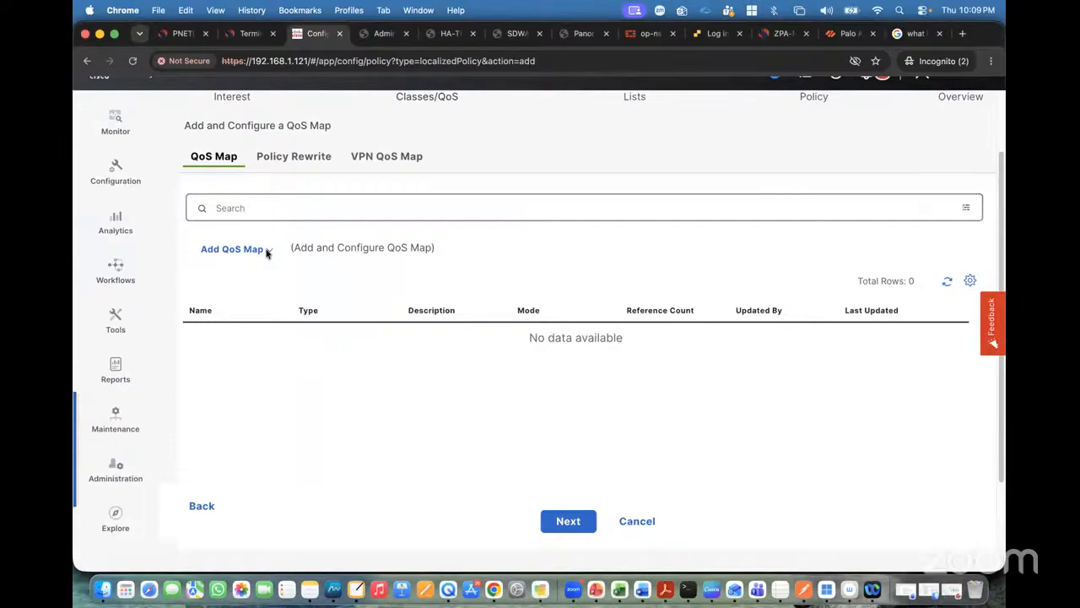
- Start a new QoS map policy and enter QoS-Policy as both its name and its description
click(257, 249)
click(241, 271)
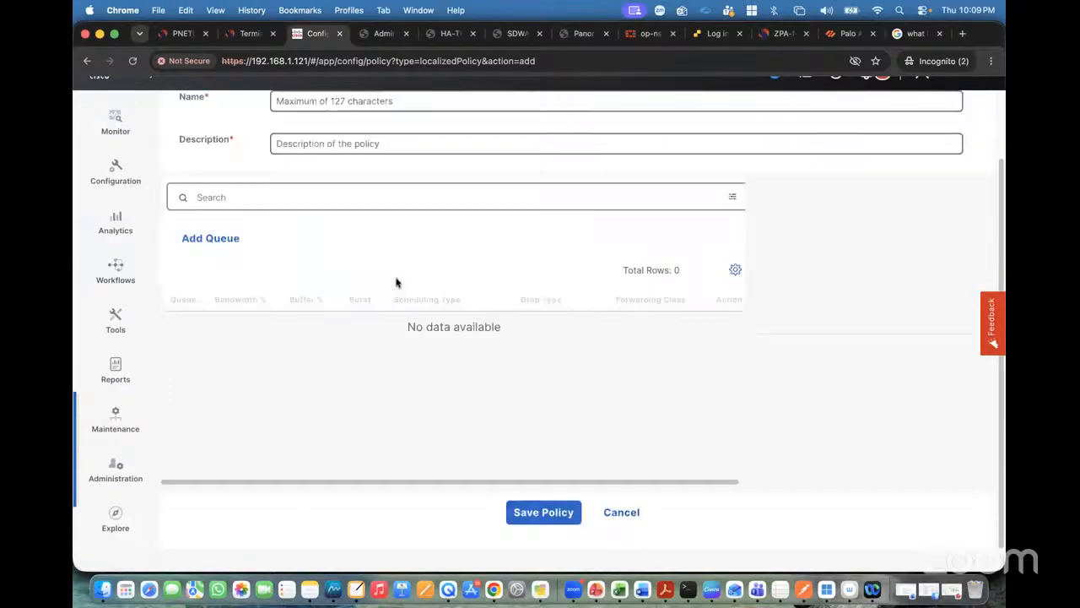
click(298, 180)
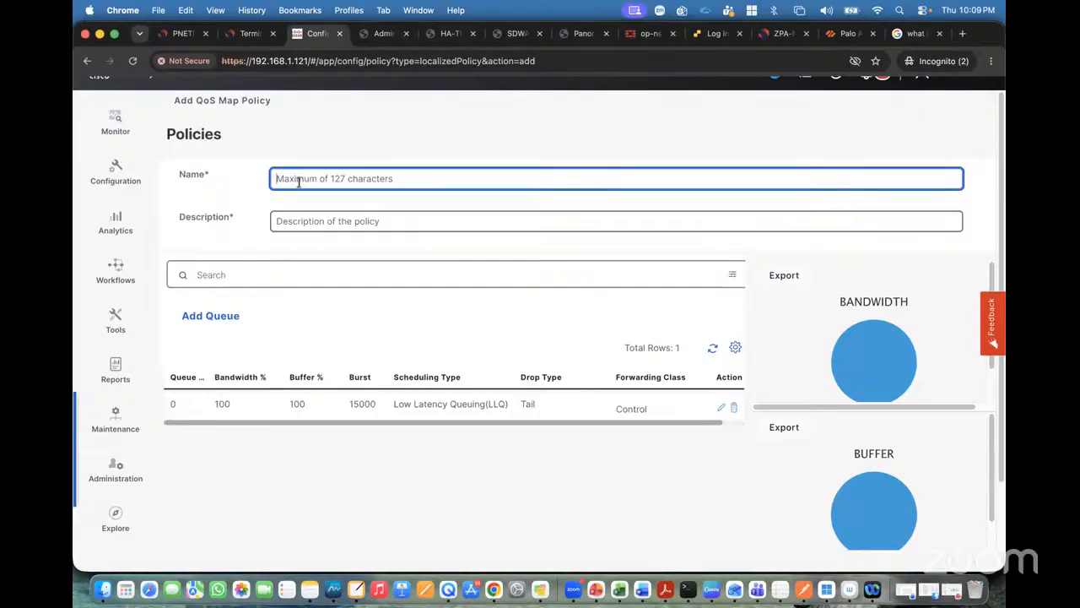
text(QoS-Policy)
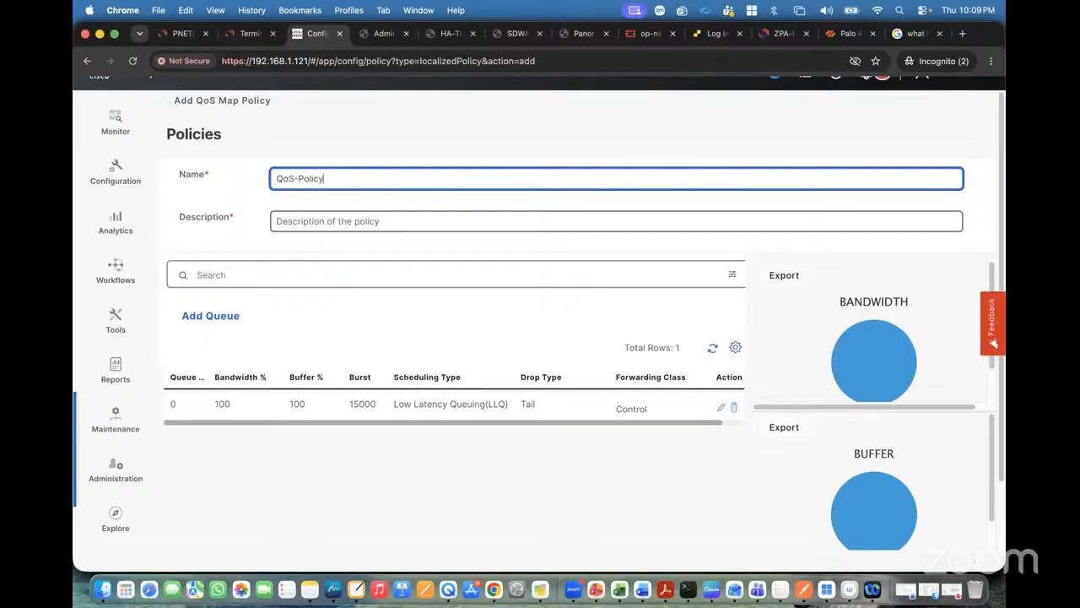
key(super+a)
key(super+c)
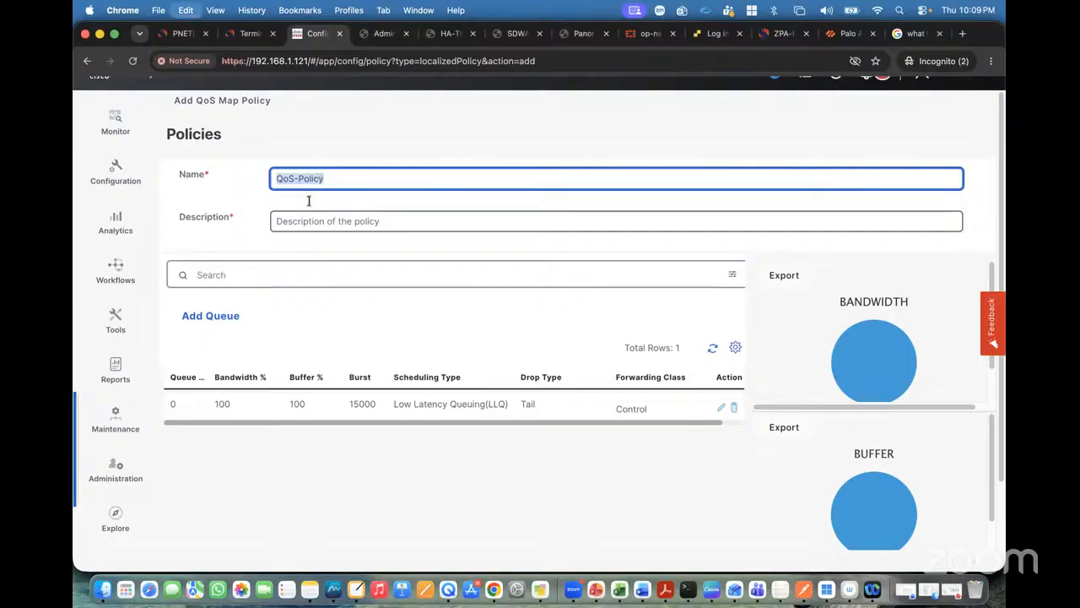
click(323, 223)
key(super+v)
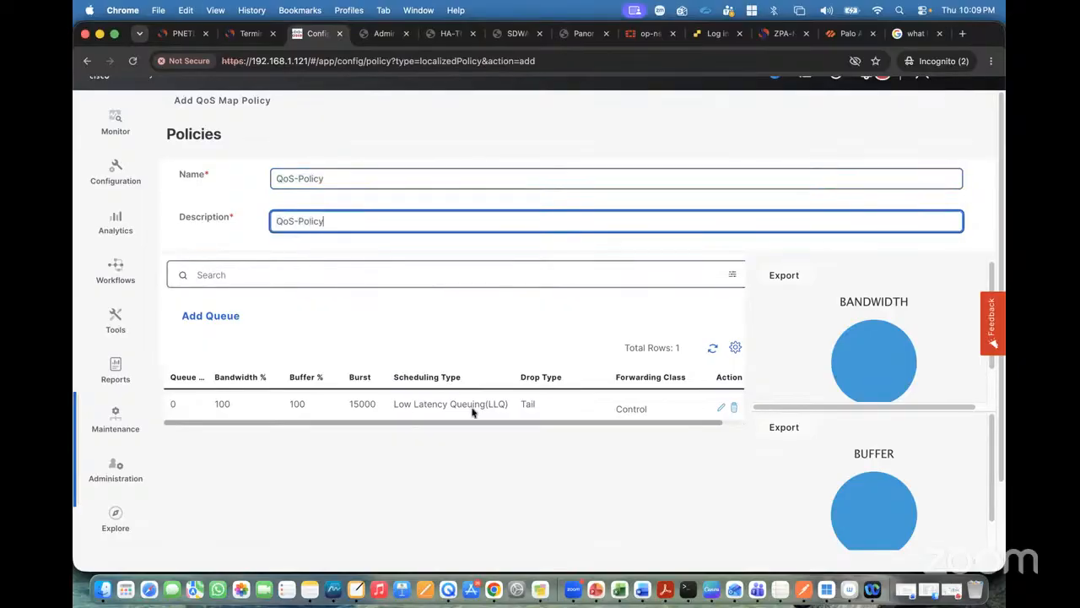
- Start adding queue 1 to the QoS map with 20% bandwidth and 13% buffer
click(438, 428)
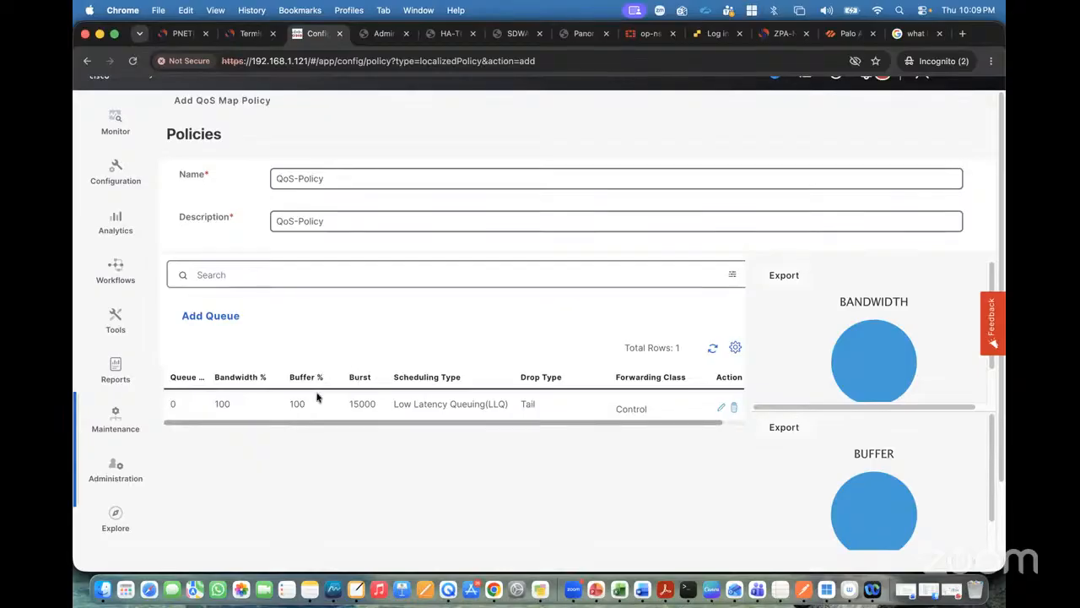
click(194, 317)
click(490, 211)
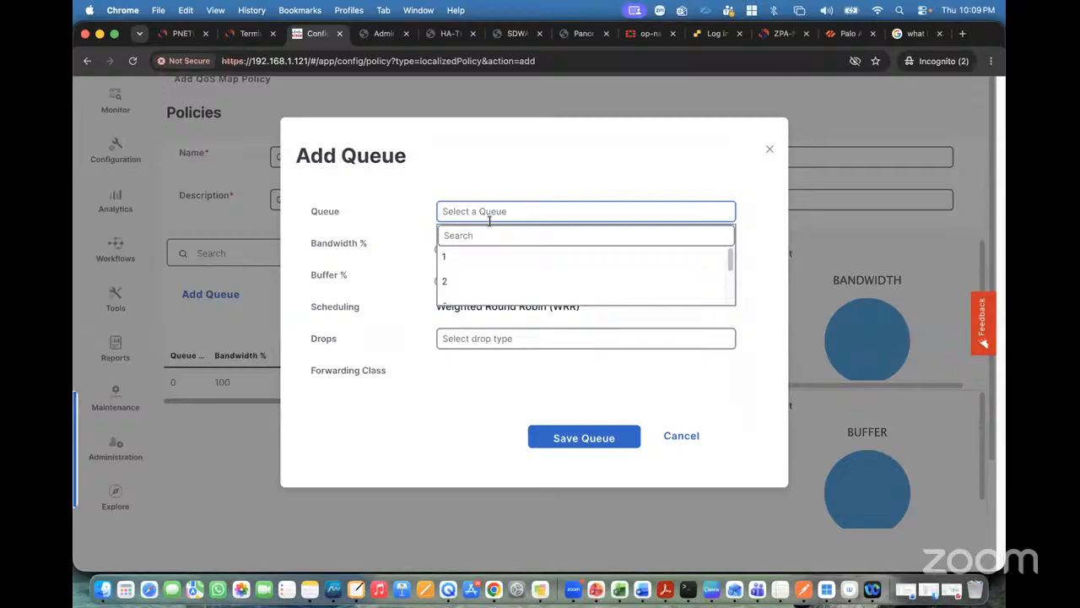
click(465, 257)
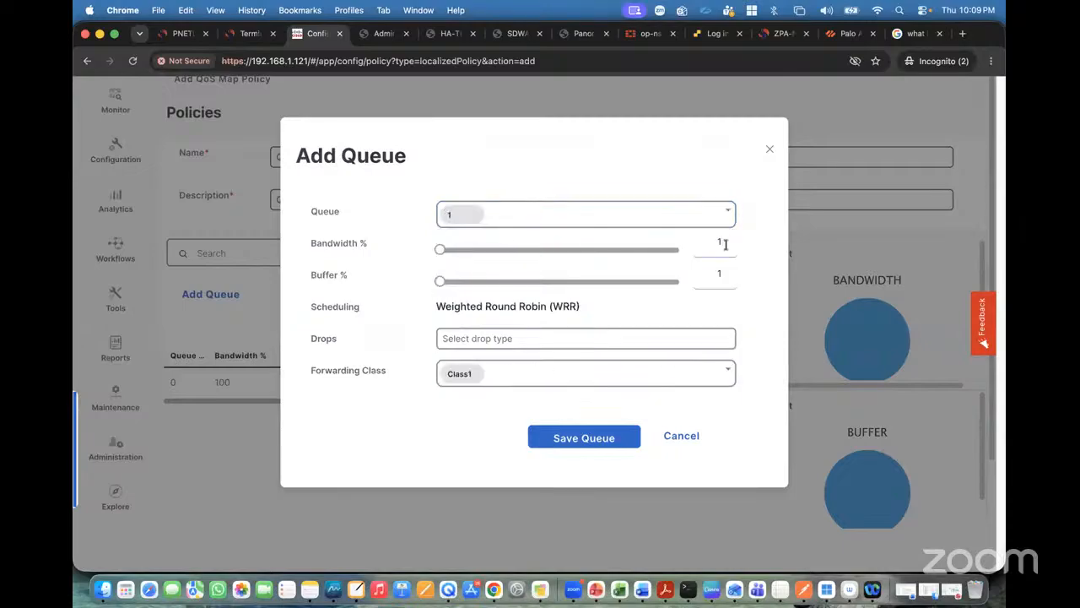
drag(725, 244, 691, 240)
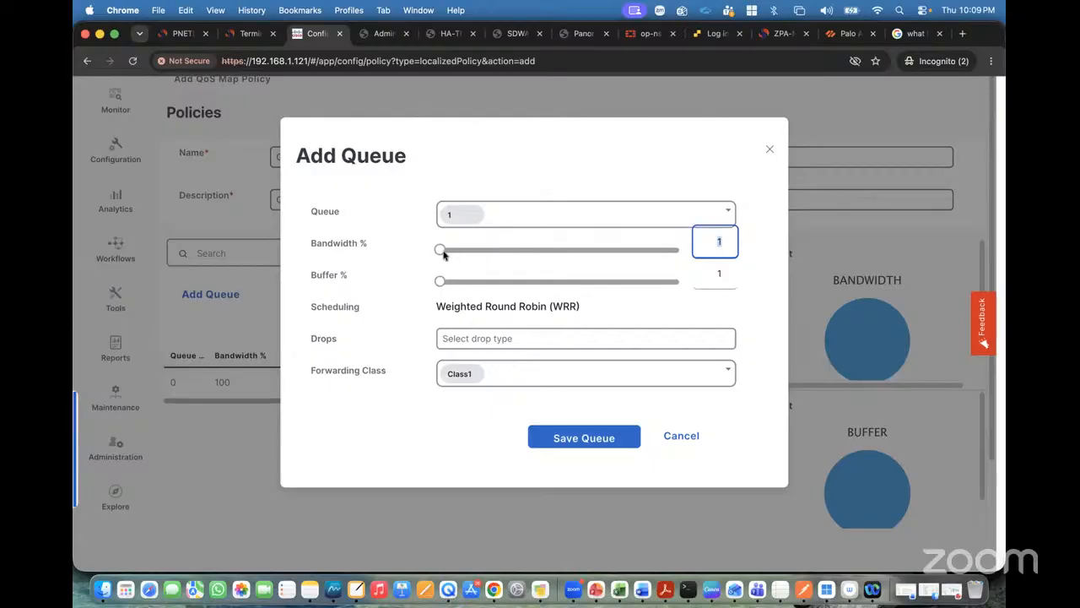
drag(445, 256, 485, 260)
click(474, 281)
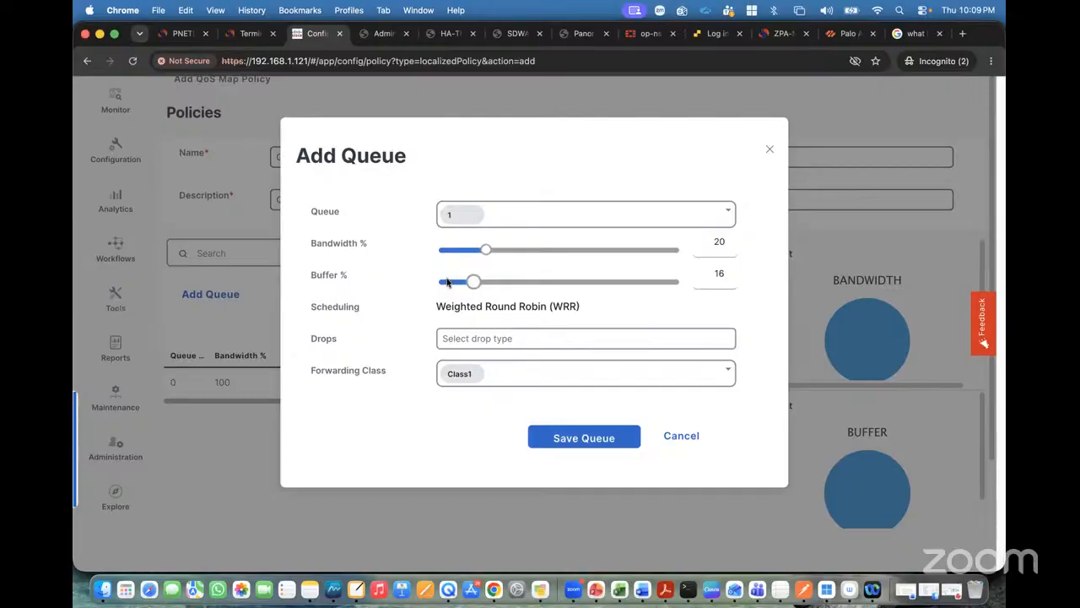
drag(447, 282, 468, 299)
- Set the drop type of queue 1 to Tail and save the queue
click(469, 337)
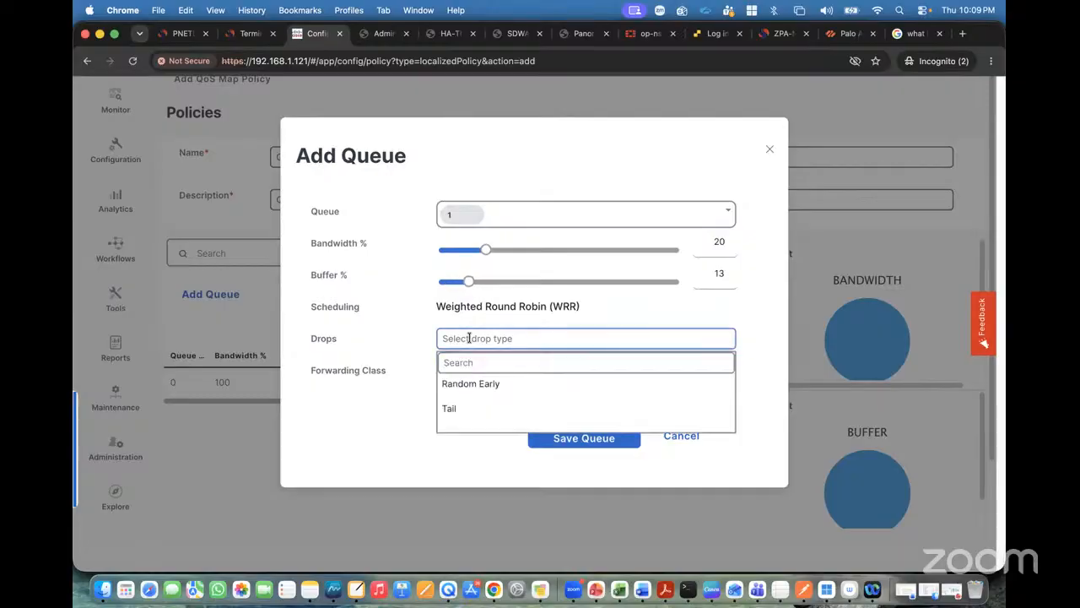
click(384, 319)
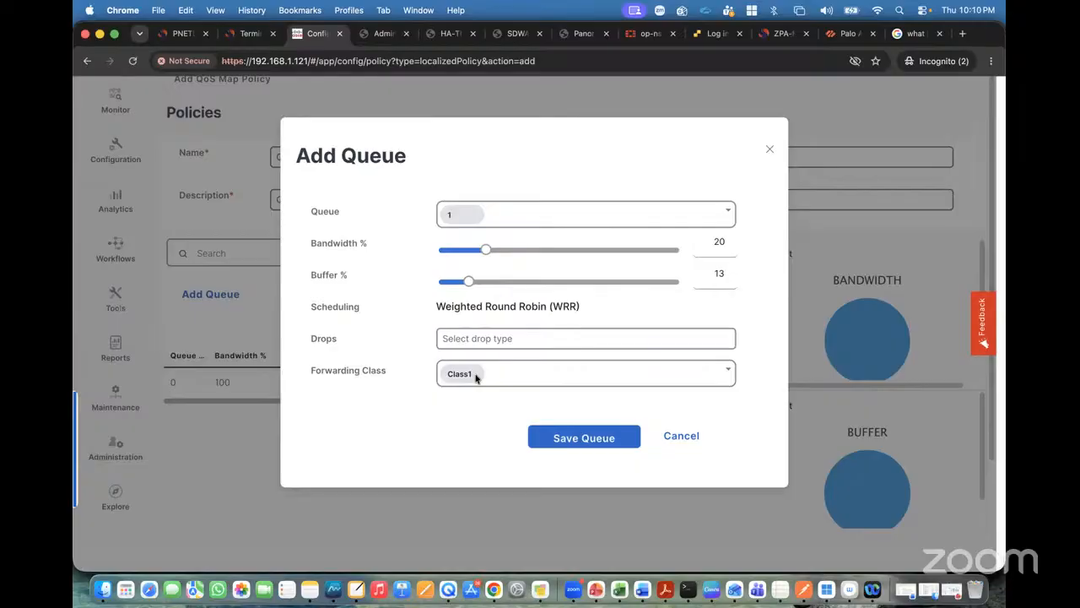
click(488, 339)
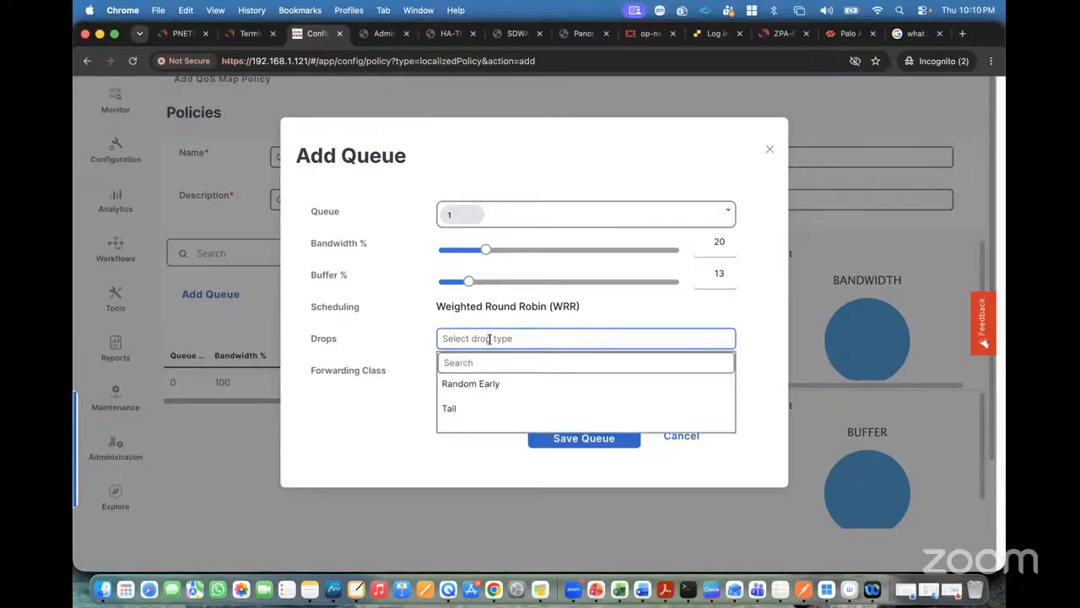
click(461, 411)
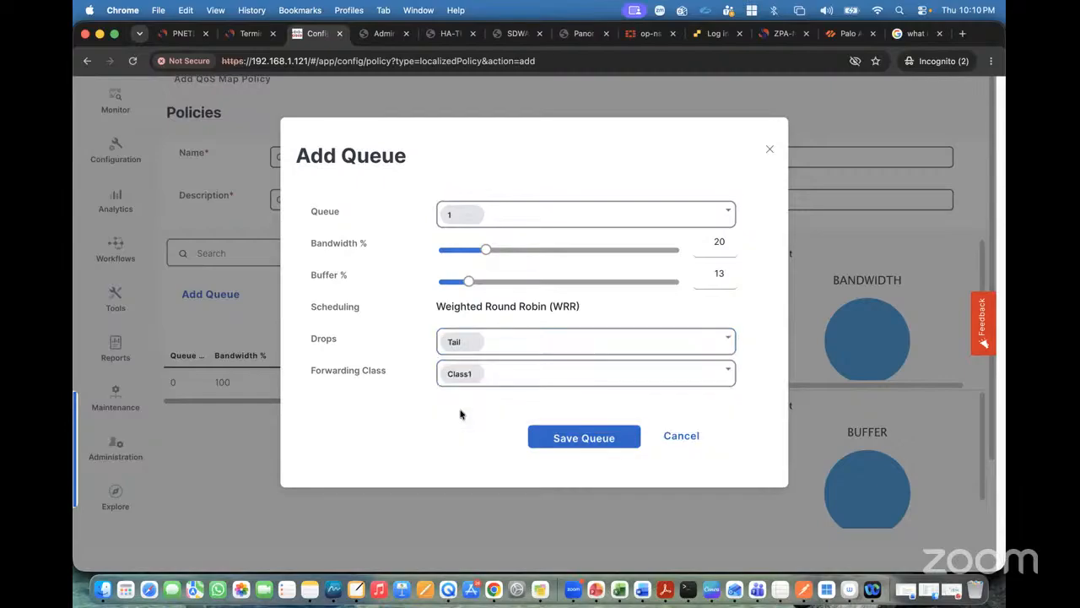
click(570, 439)
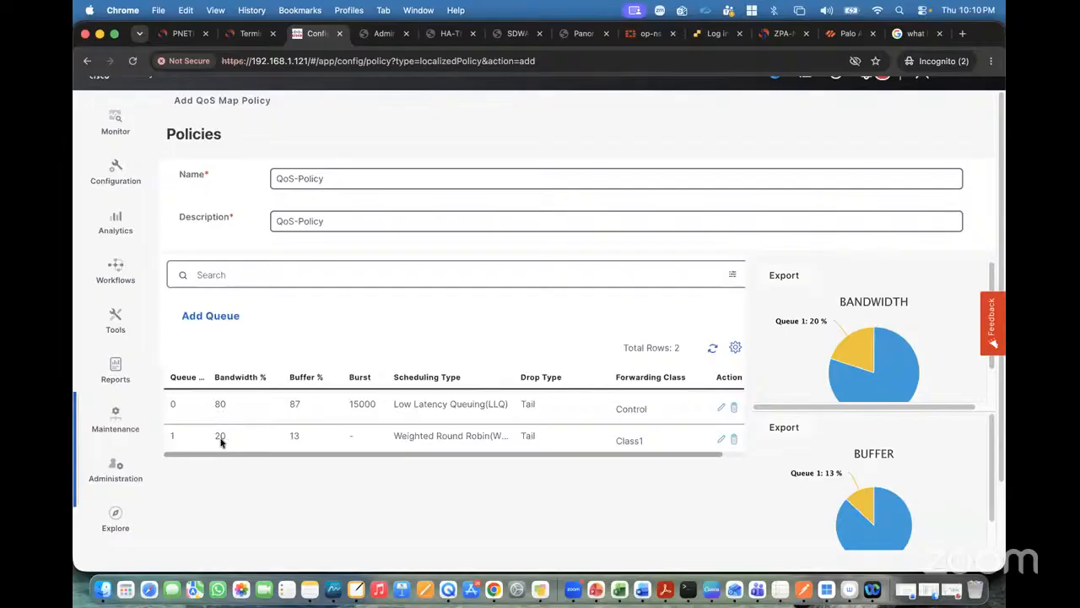
- Add queue 2 with 20% bandwidth, 12% buffer and Tail drops to the QoS map
click(211, 316)
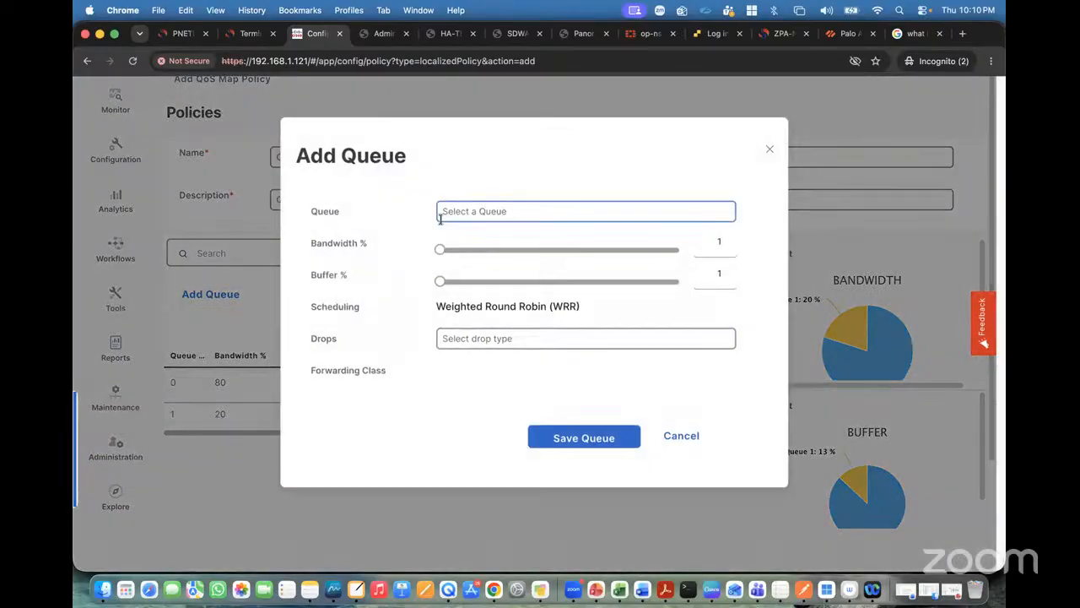
click(473, 213)
click(456, 281)
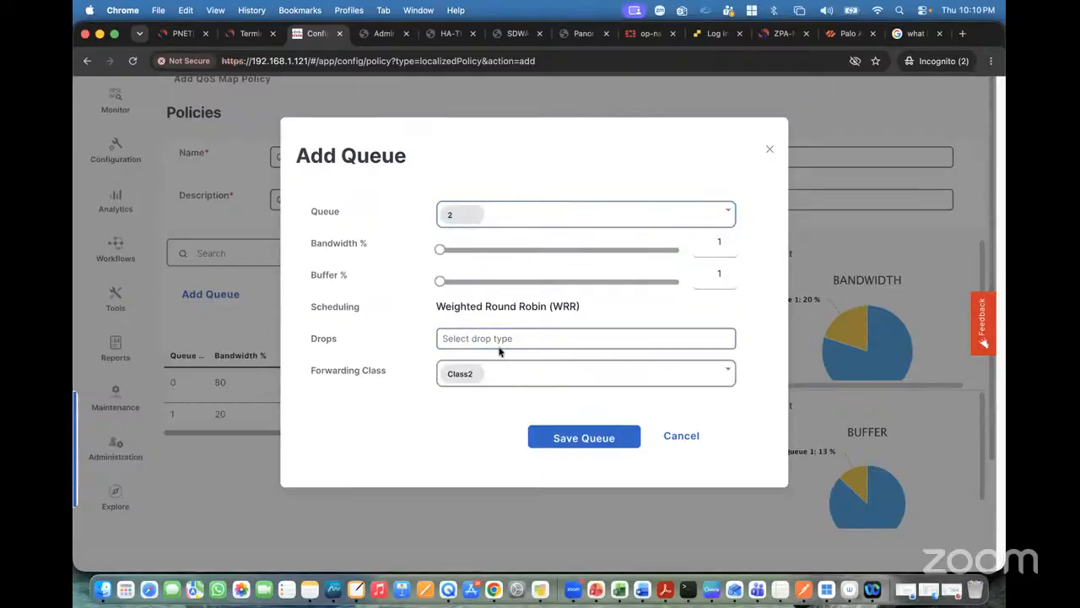
drag(439, 250, 486, 250)
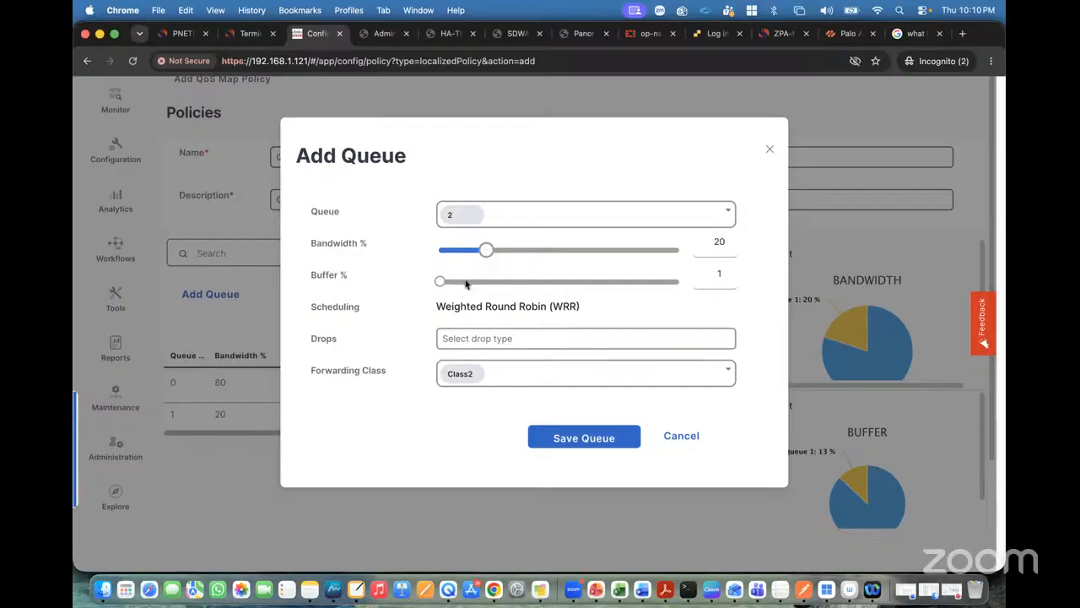
click(467, 281)
click(495, 339)
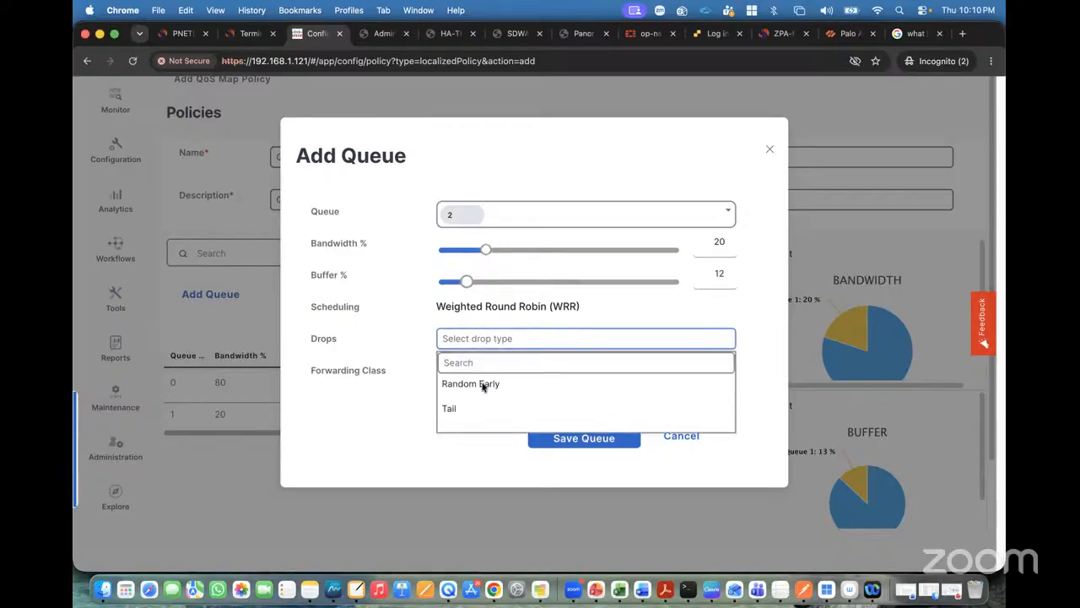
click(465, 409)
click(574, 438)
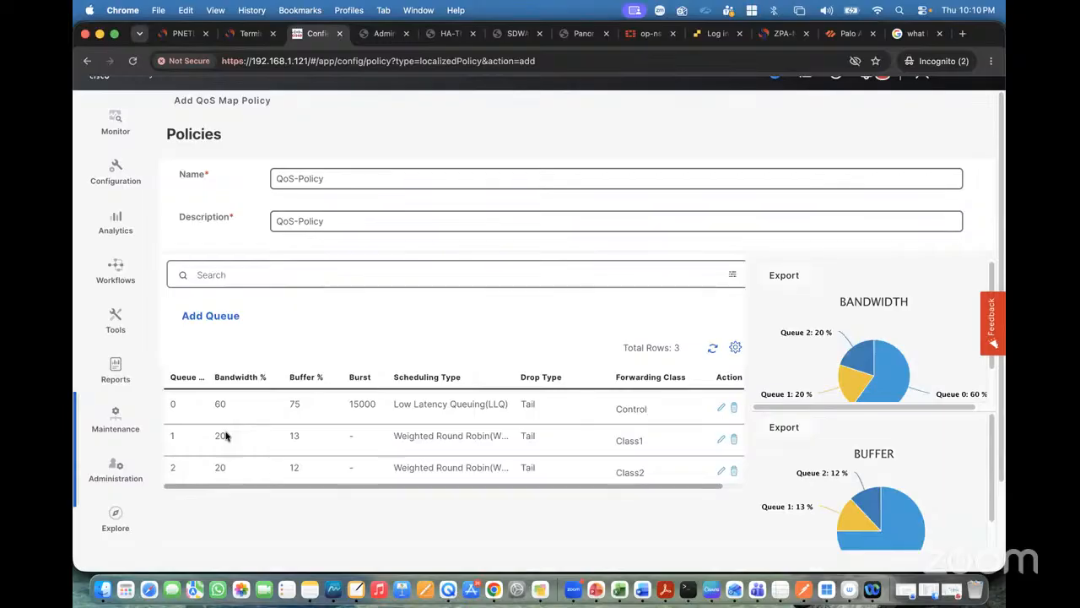
- Add queue 3 with 20% bandwidth, 11% buffer and Random Early drops to the QoS map
click(213, 317)
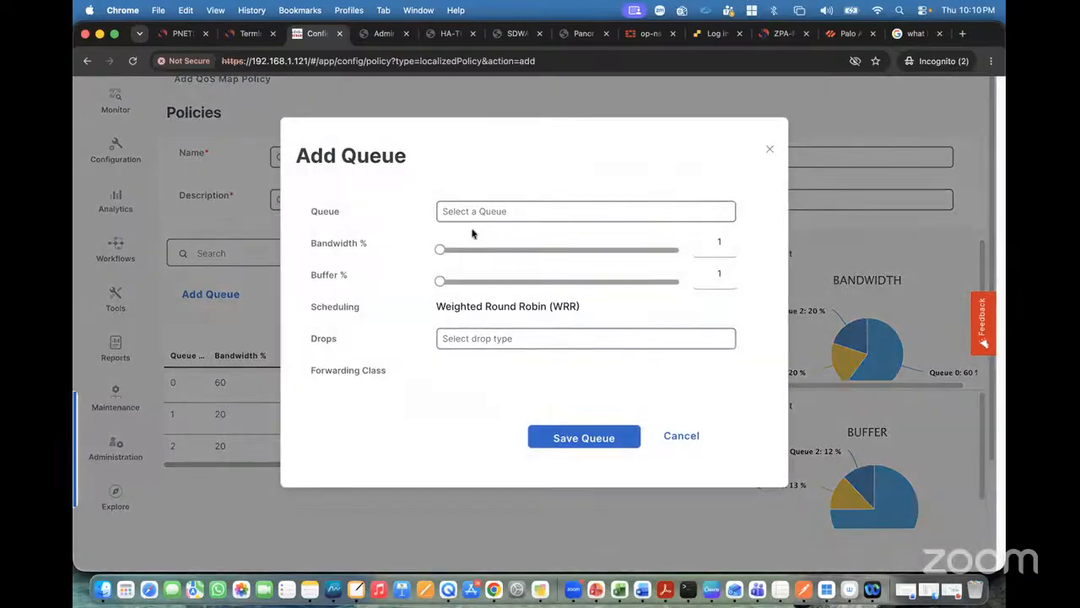
click(482, 211)
scroll(475, 275, down, 2)
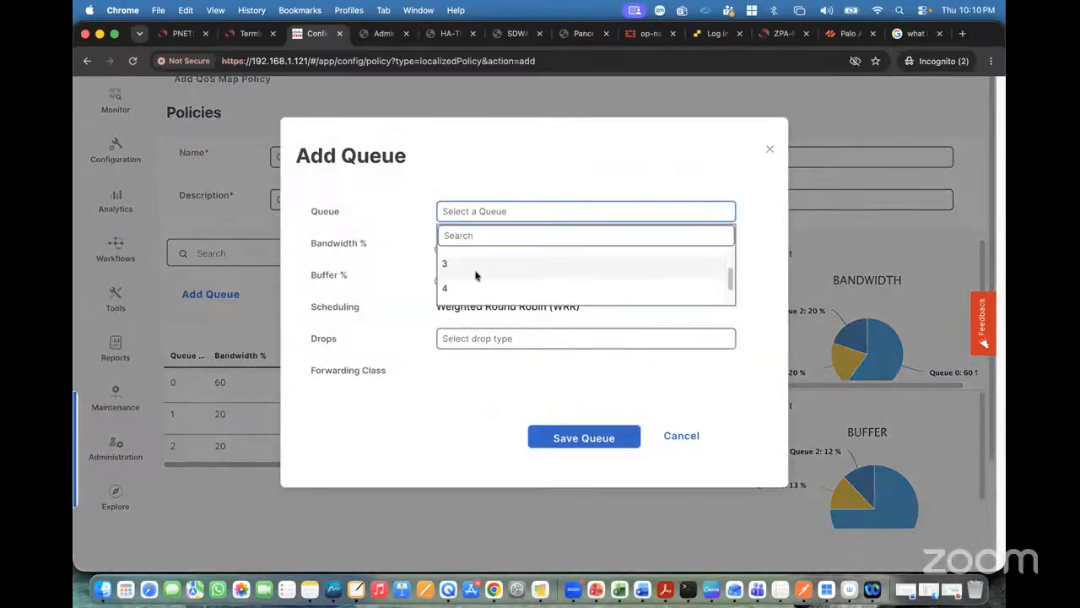
click(472, 276)
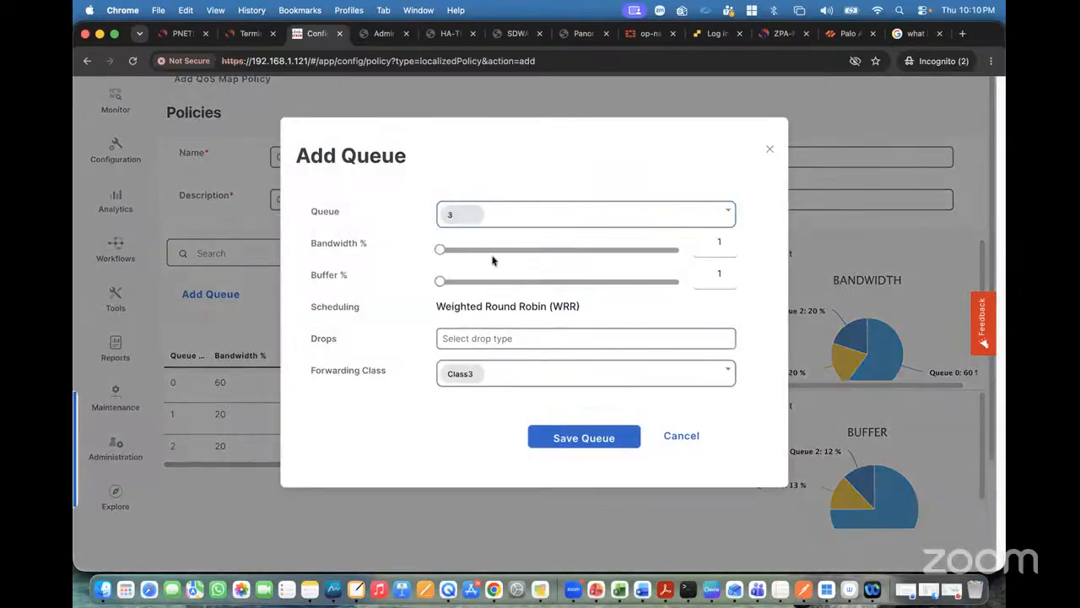
drag(468, 251, 484, 250)
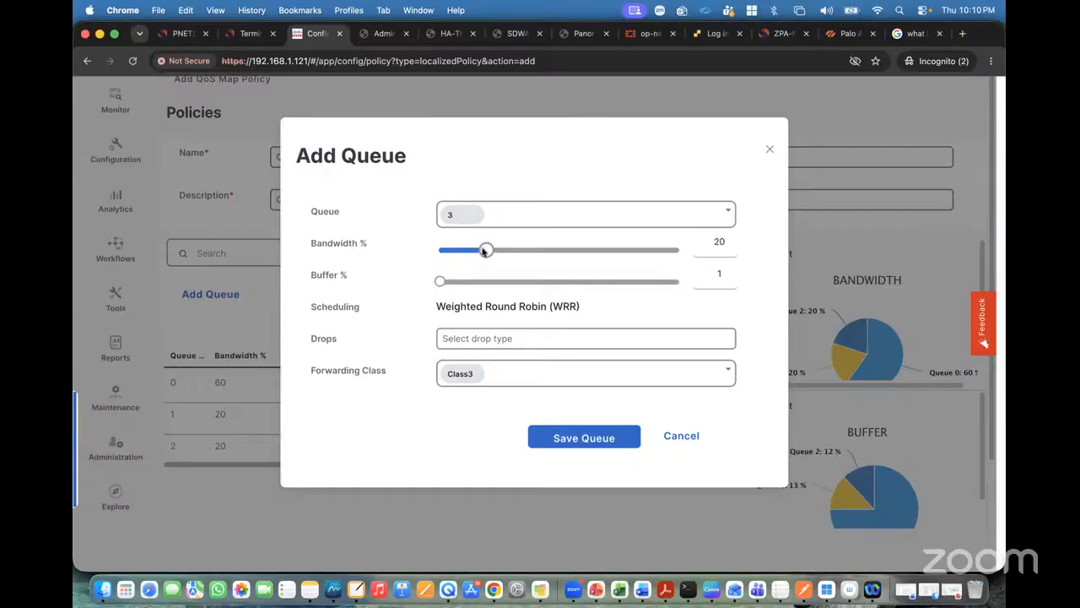
click(461, 284)
click(481, 340)
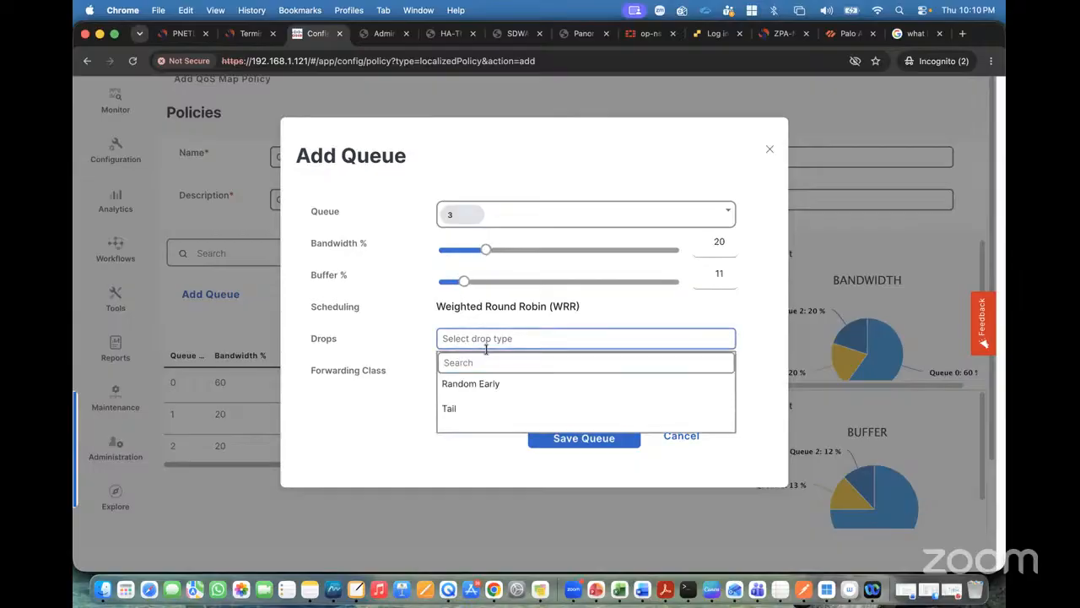
click(473, 393)
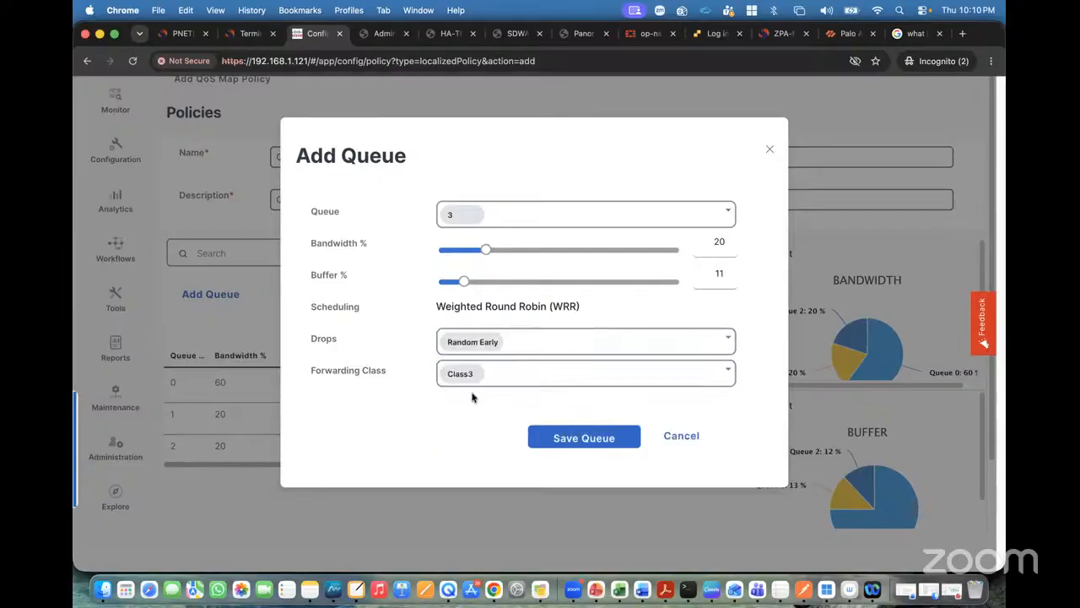
click(574, 439)
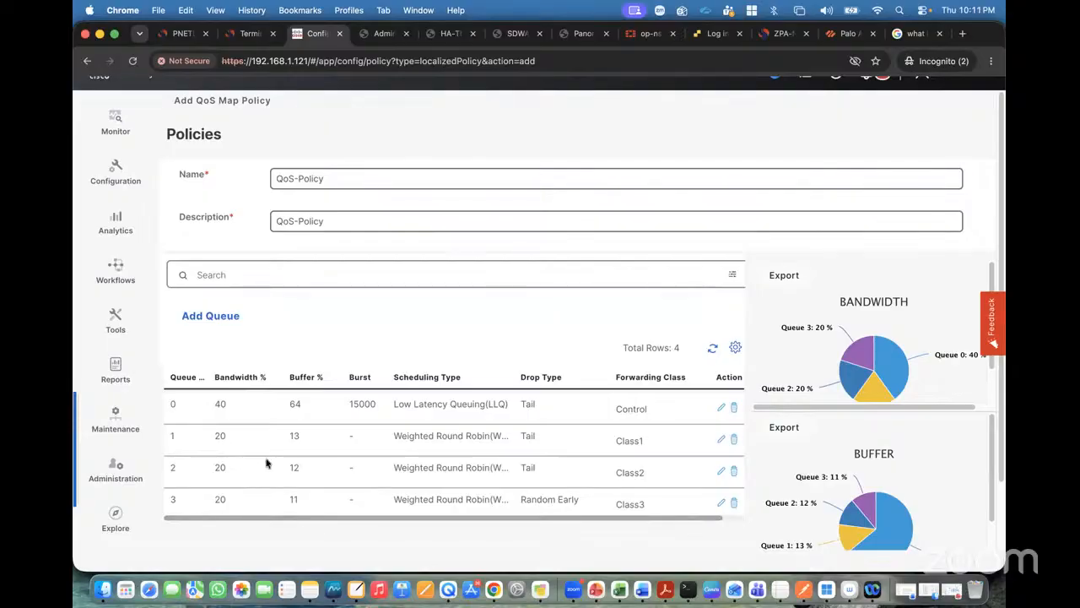
- Check the queue table and save the QoS map policy
scroll(266, 462, right, 1)
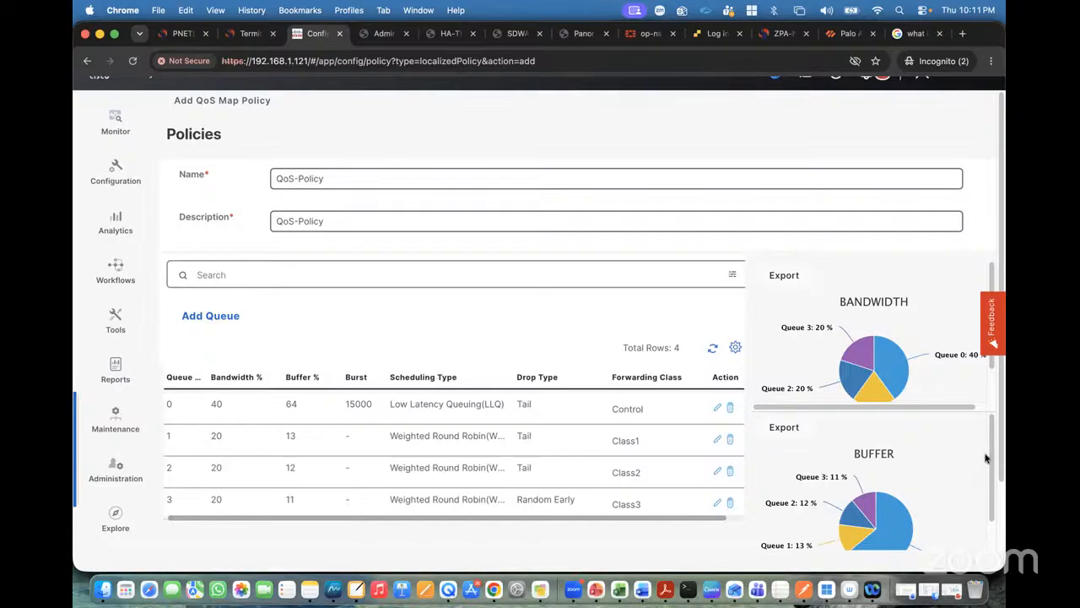
scroll(1003, 456, down, 3)
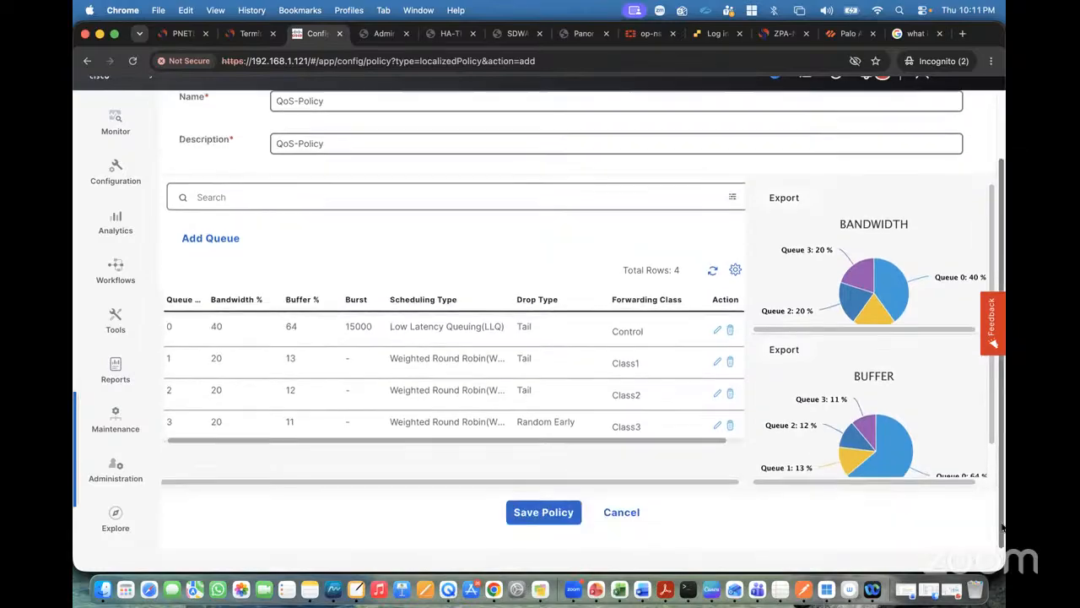
click(555, 513)
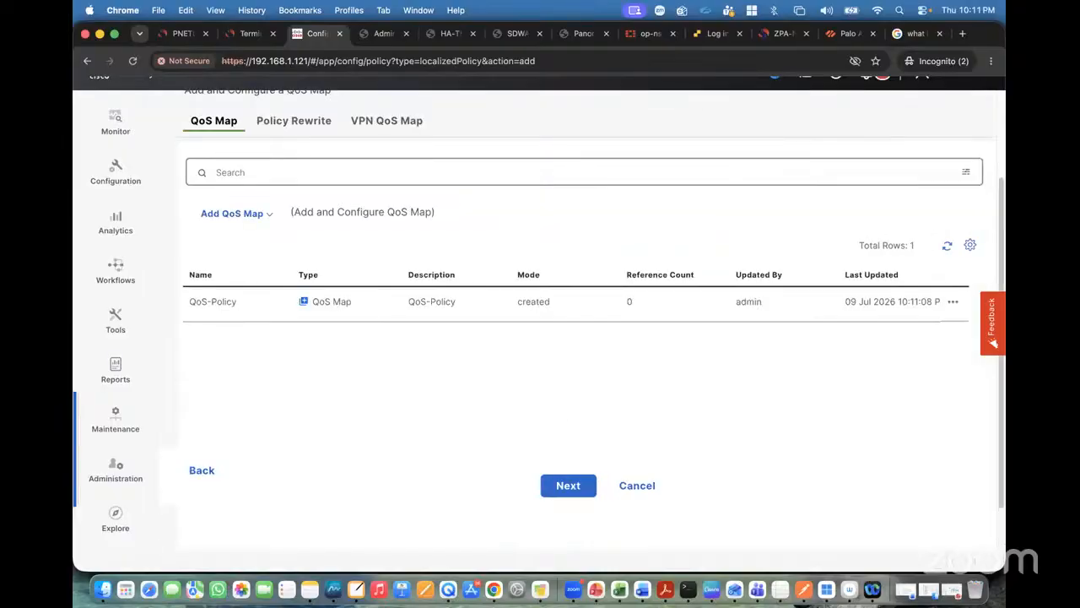
- Advance to the Policy Overview stage without adding any access control lists or route policies
click(573, 489)
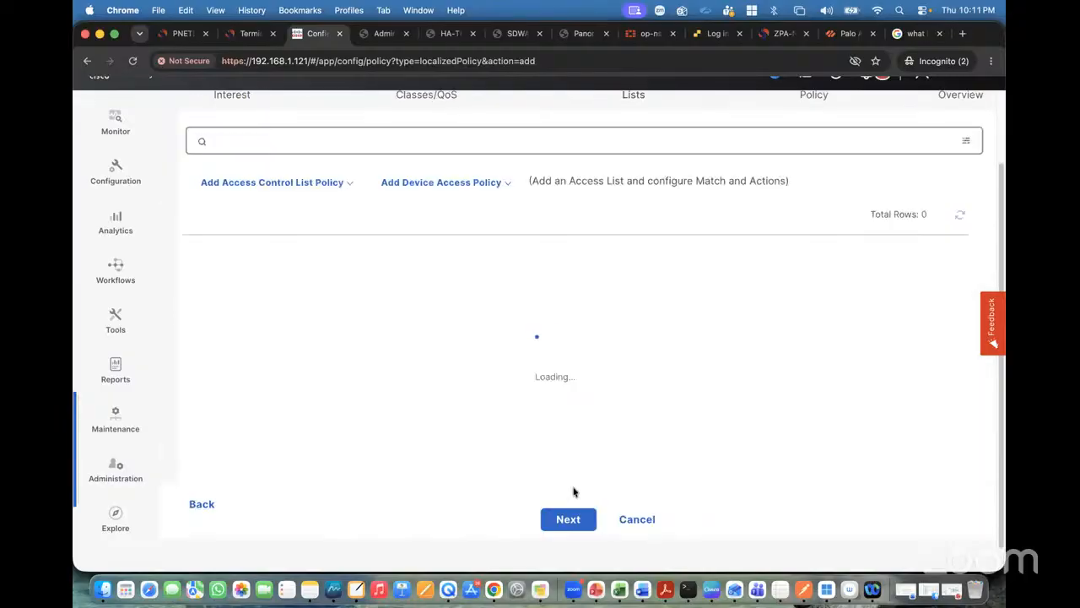
scroll(497, 313, up, 3)
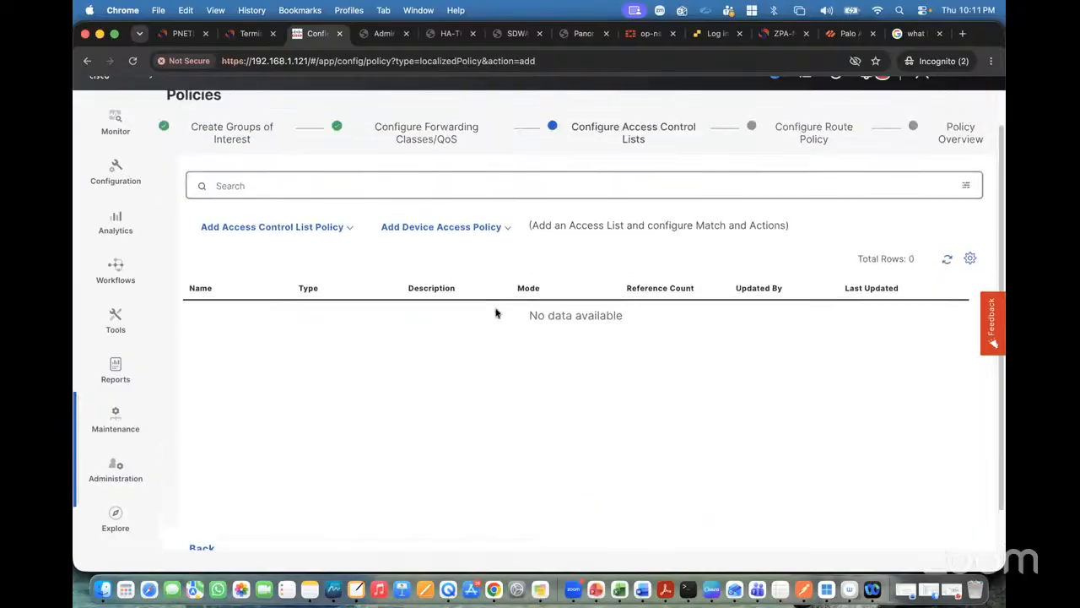
scroll(496, 313, down, 3)
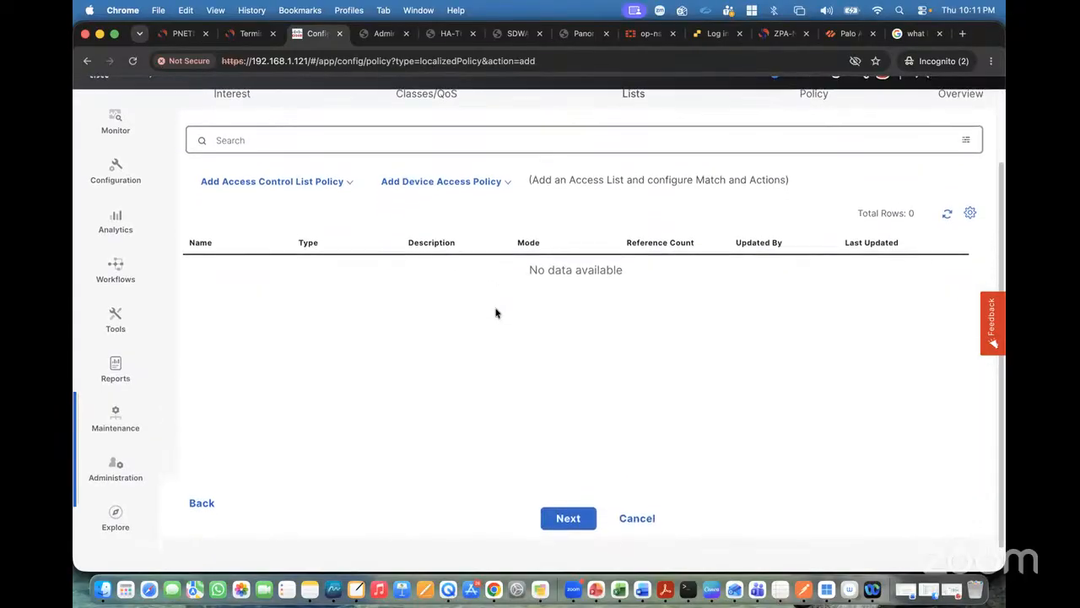
click(569, 518)
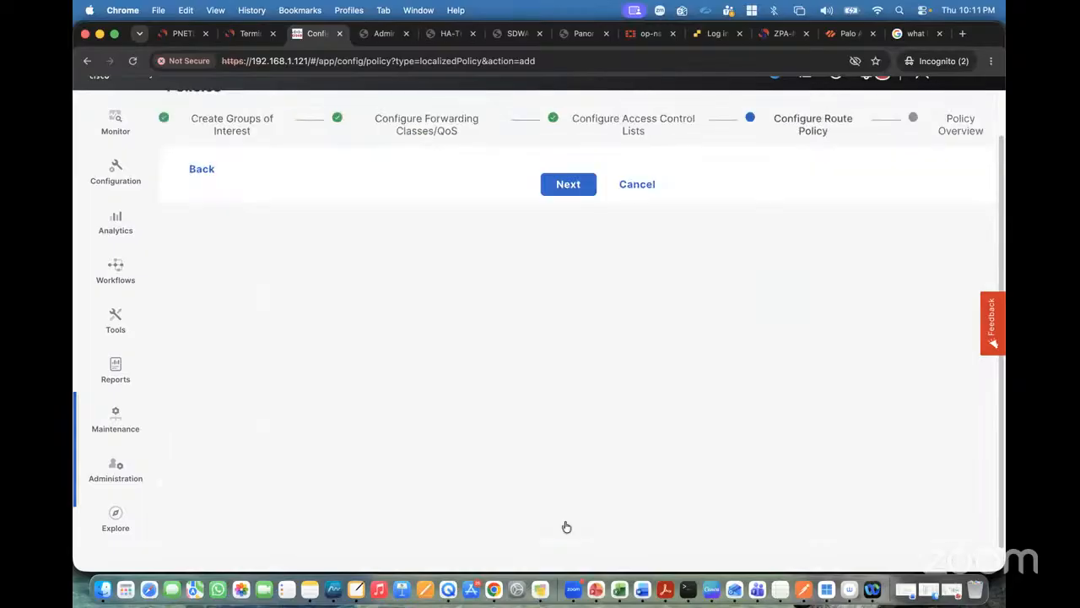
scroll(480, 309, up, 5)
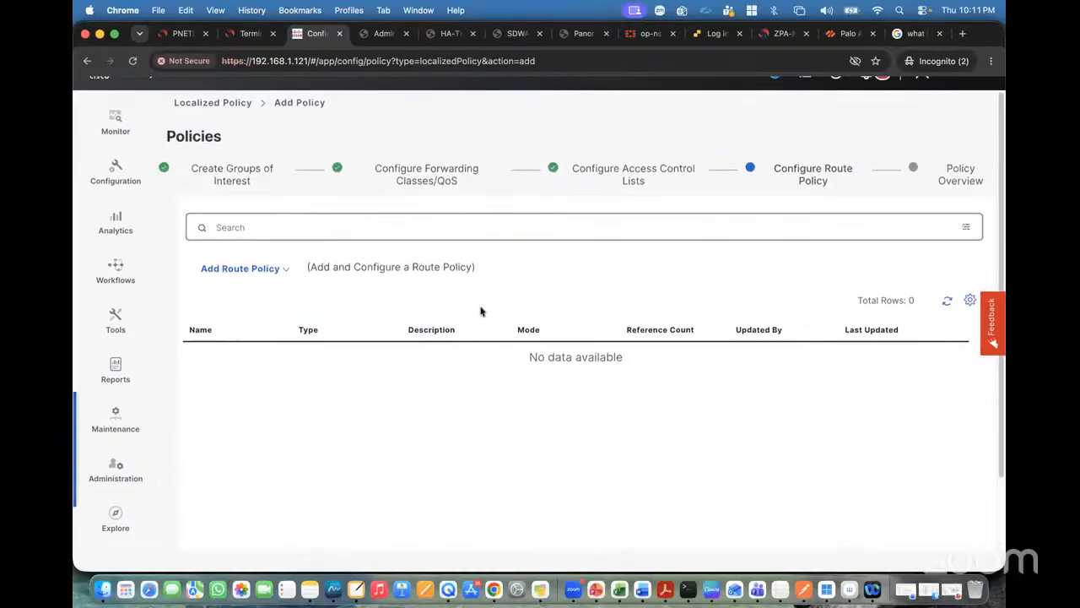
scroll(480, 309, down, 5)
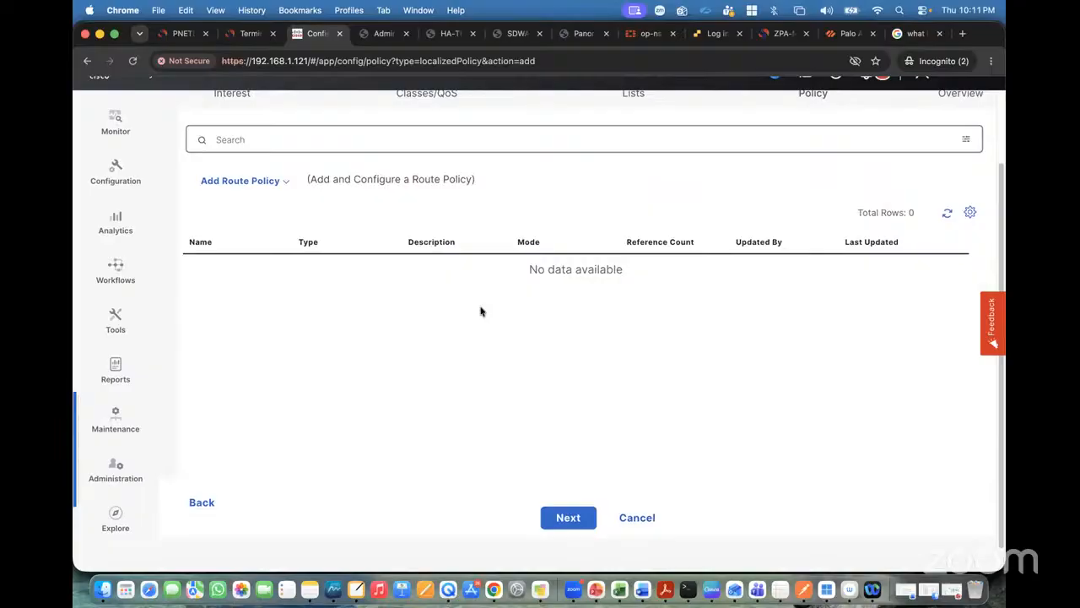
click(562, 521)
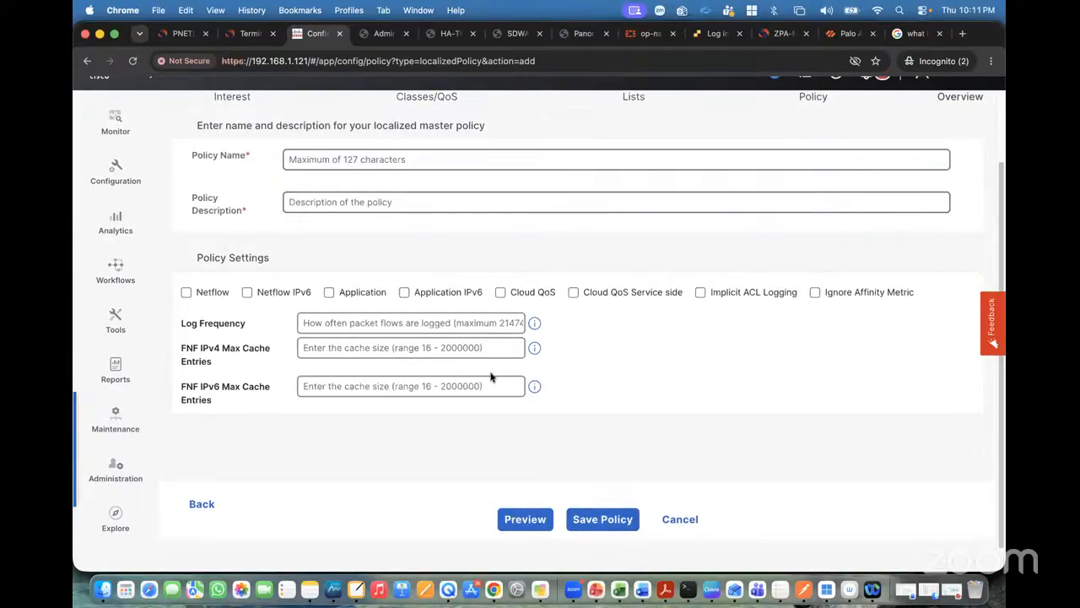
- Enter QoS-Policy as the localized master policy's name and description, and preview its configuration
click(324, 164)
text(QoS-Policy)
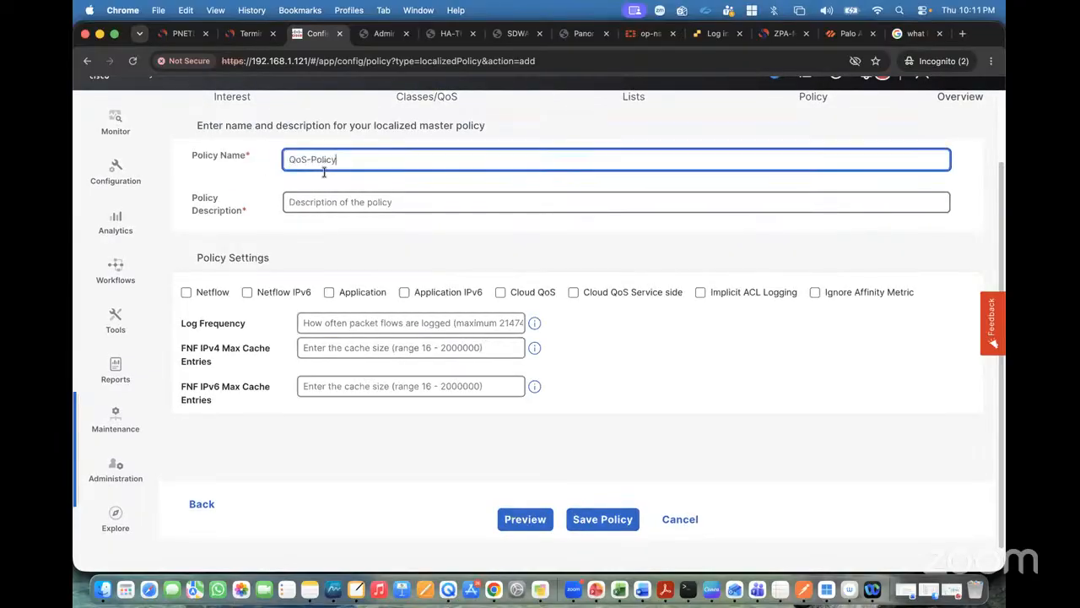
click(318, 201)
text(QoS-Policy)
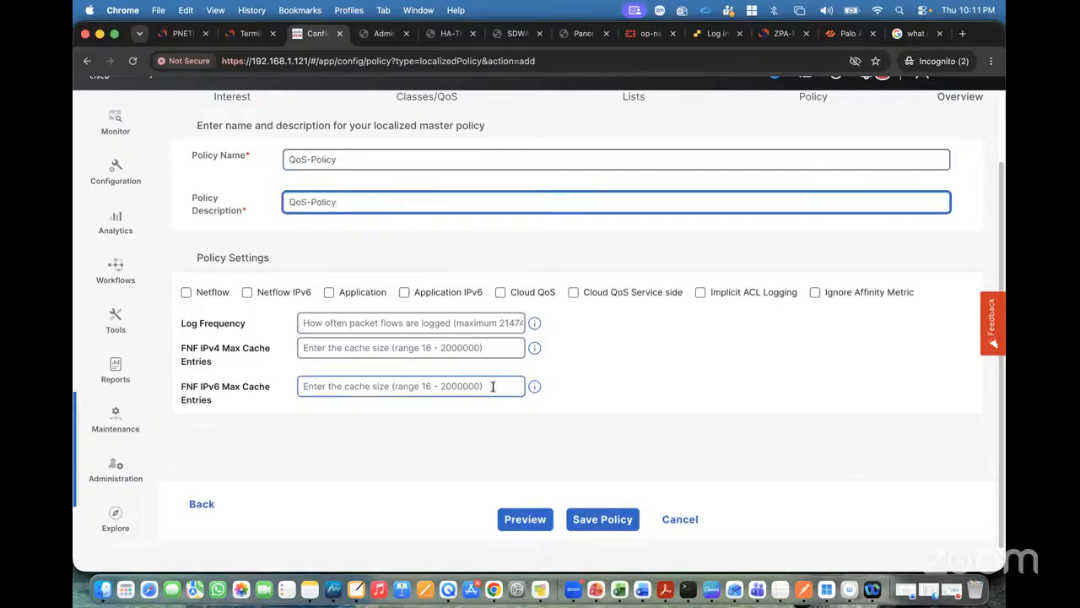
click(523, 517)
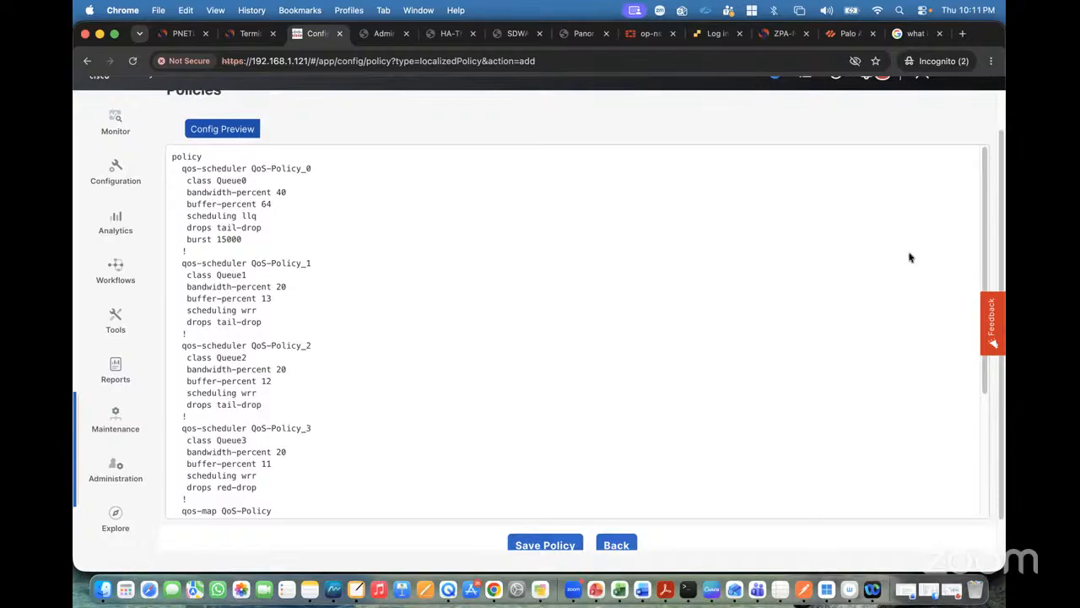
- Review the previewed schedulers, QoS map and class map, and save the localized QoS-Policy
scroll(251, 215, down, 5)
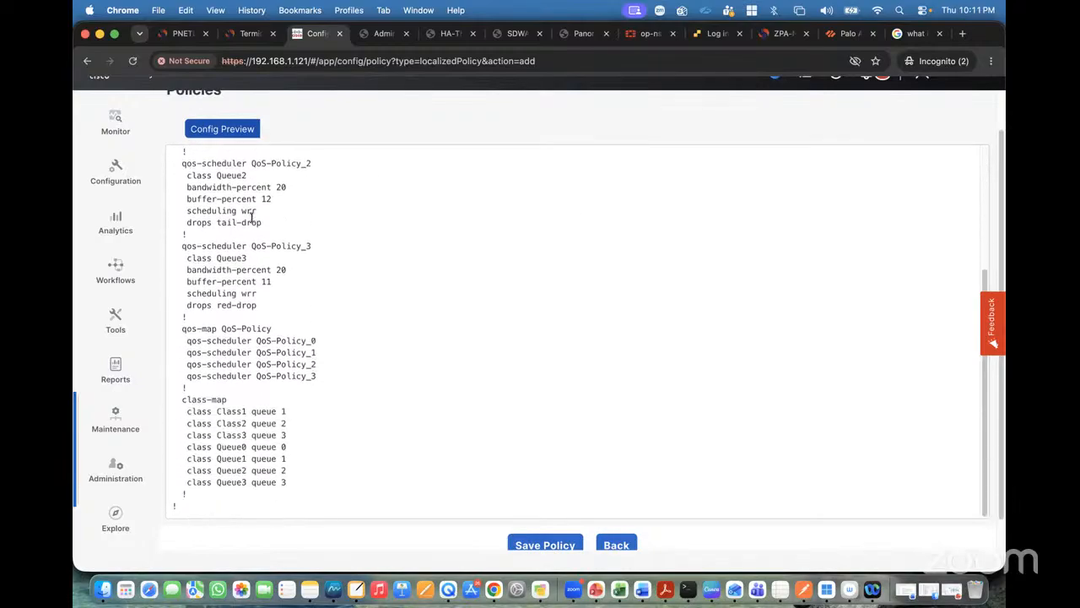
scroll(251, 216, up, 5)
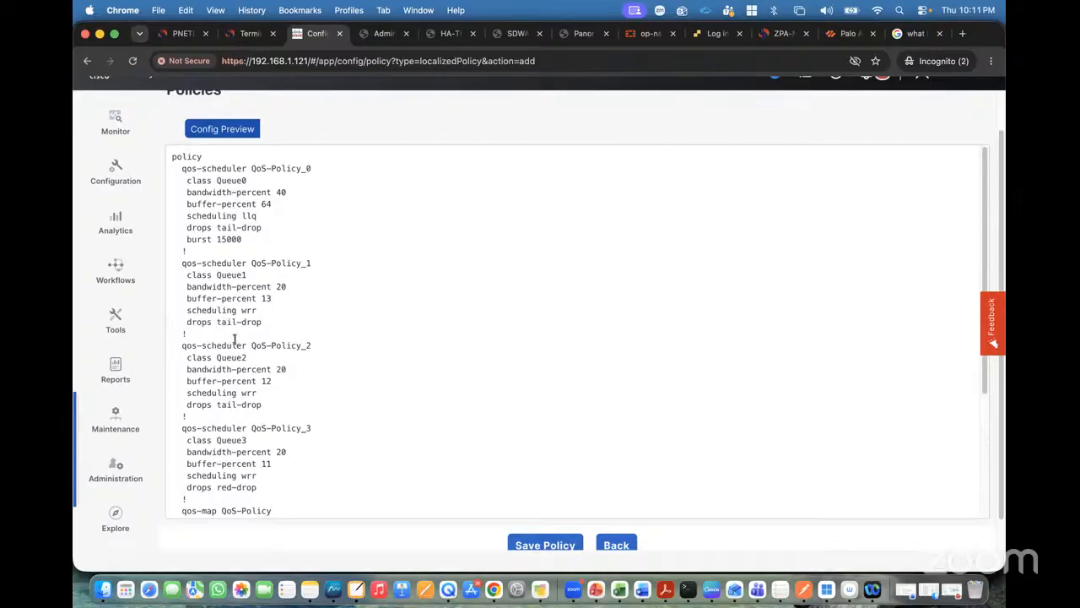
scroll(235, 340, down, 5)
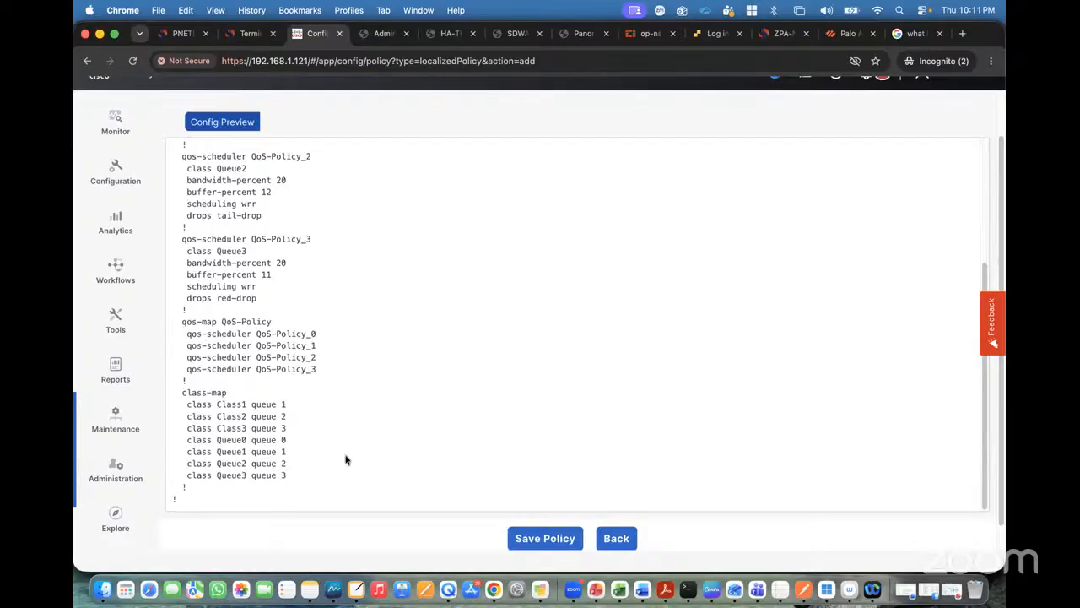
click(535, 539)
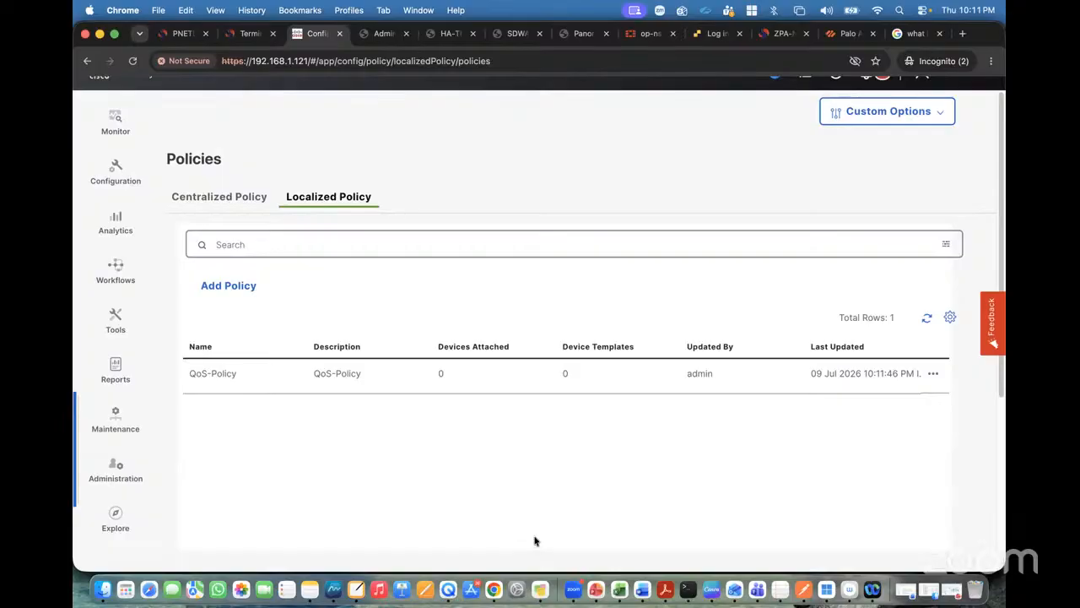
- Check the lab topology and open the list of feature templates in Catalyst SD-WAN
click(188, 35)
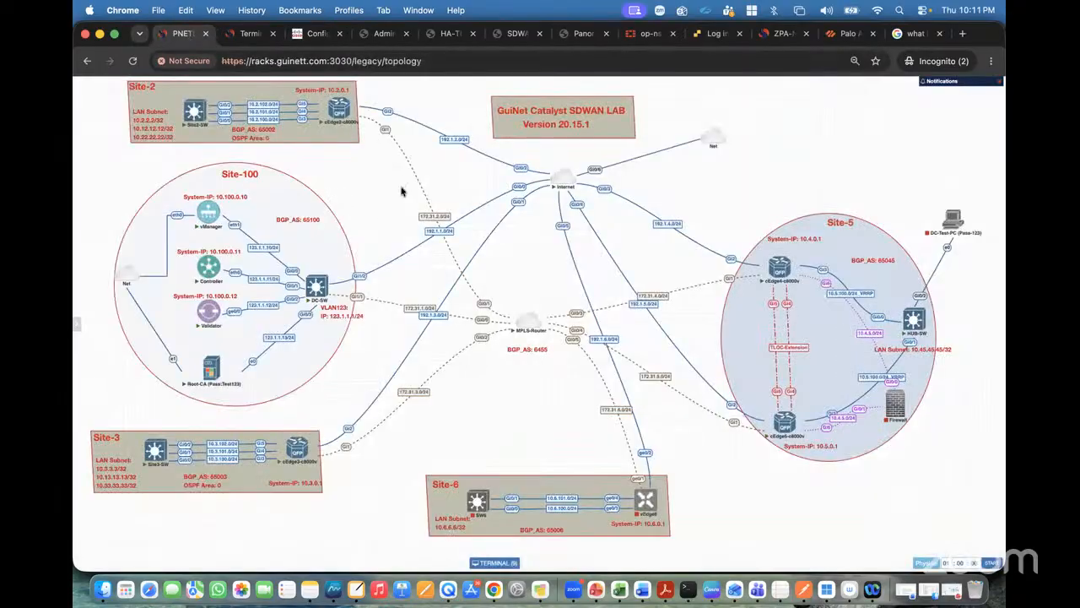
click(317, 34)
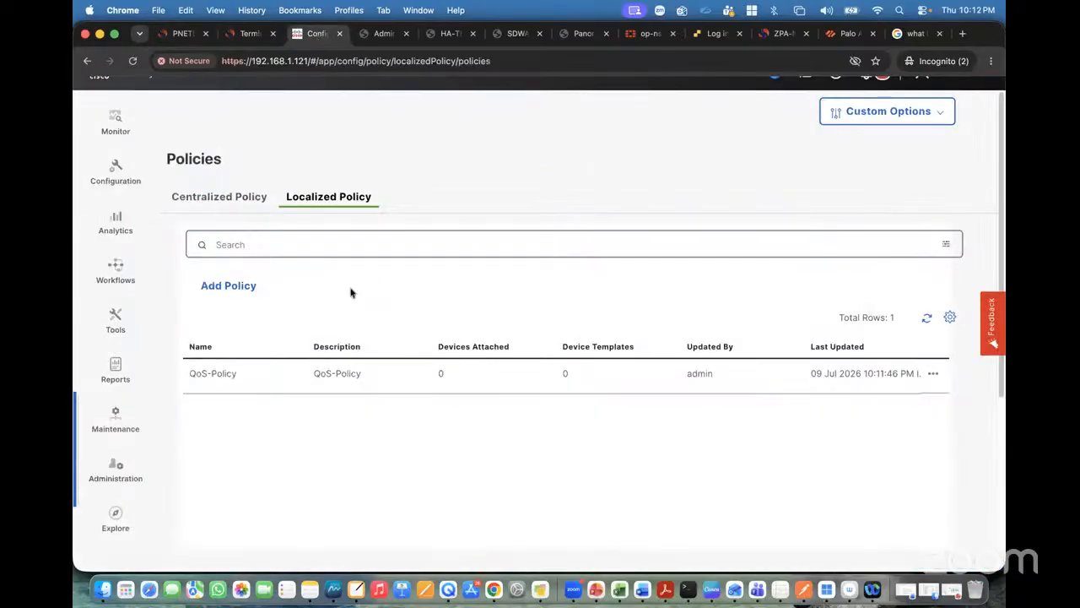
click(926, 319)
click(118, 178)
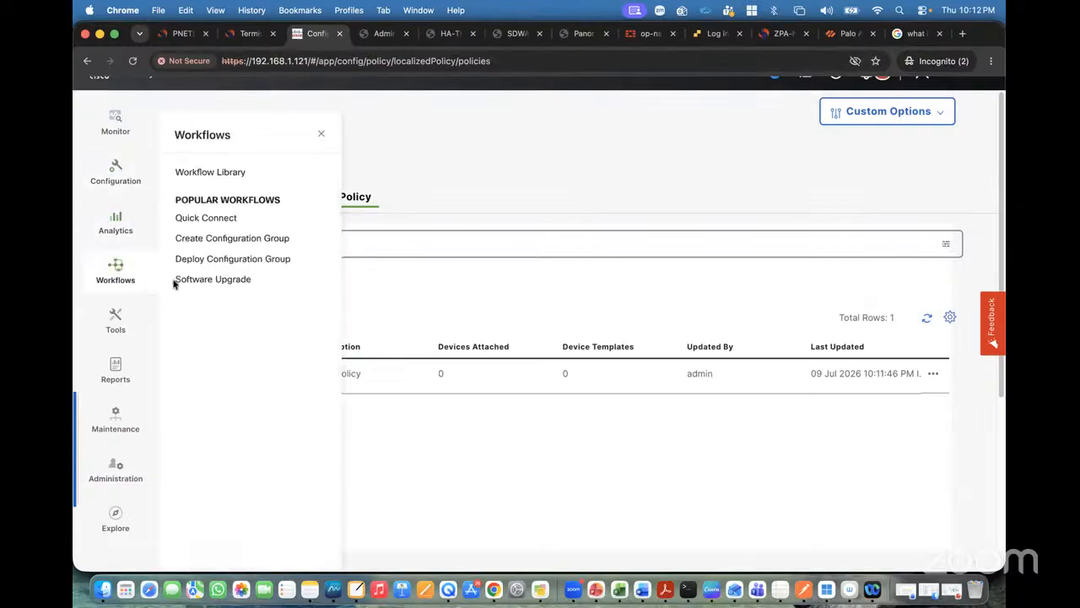
click(205, 466)
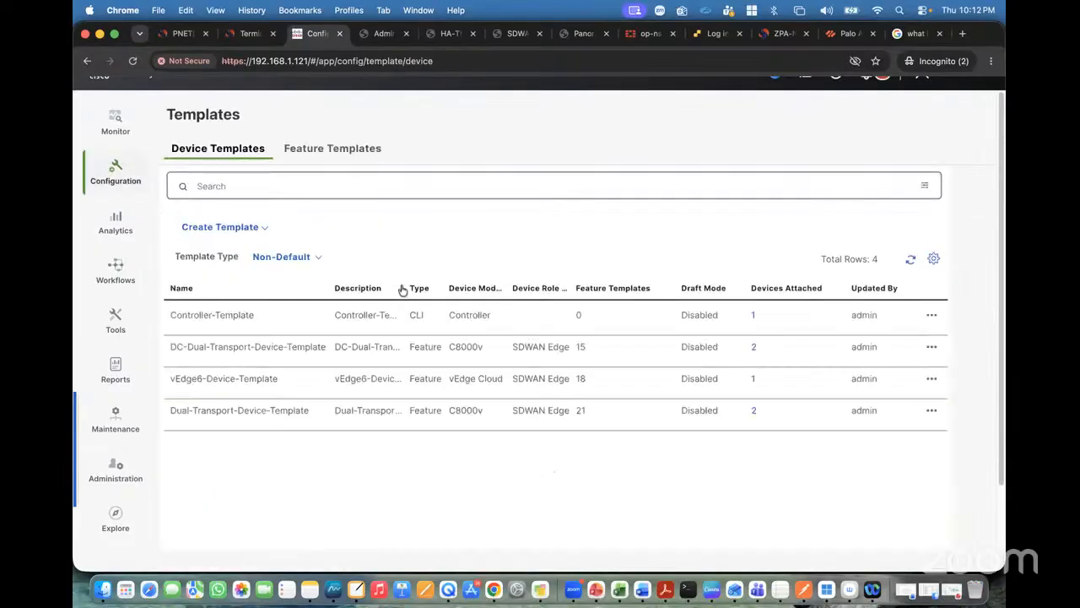
click(325, 155)
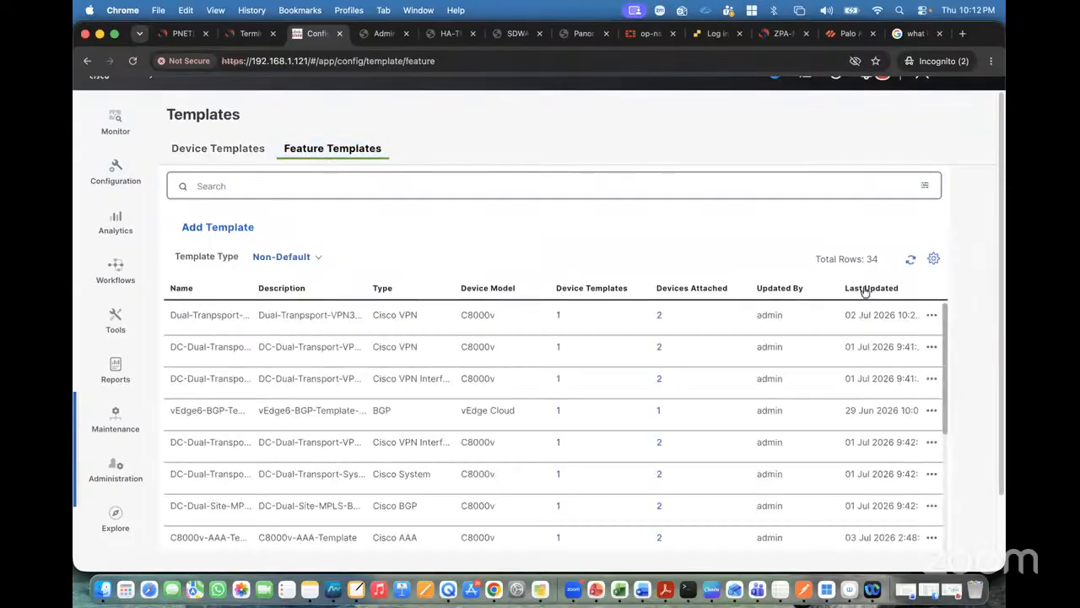
- Sort the feature templates by most recent update and open Dual-Transport-VPN0-MPLS-Interface-Template for editing
click(868, 288)
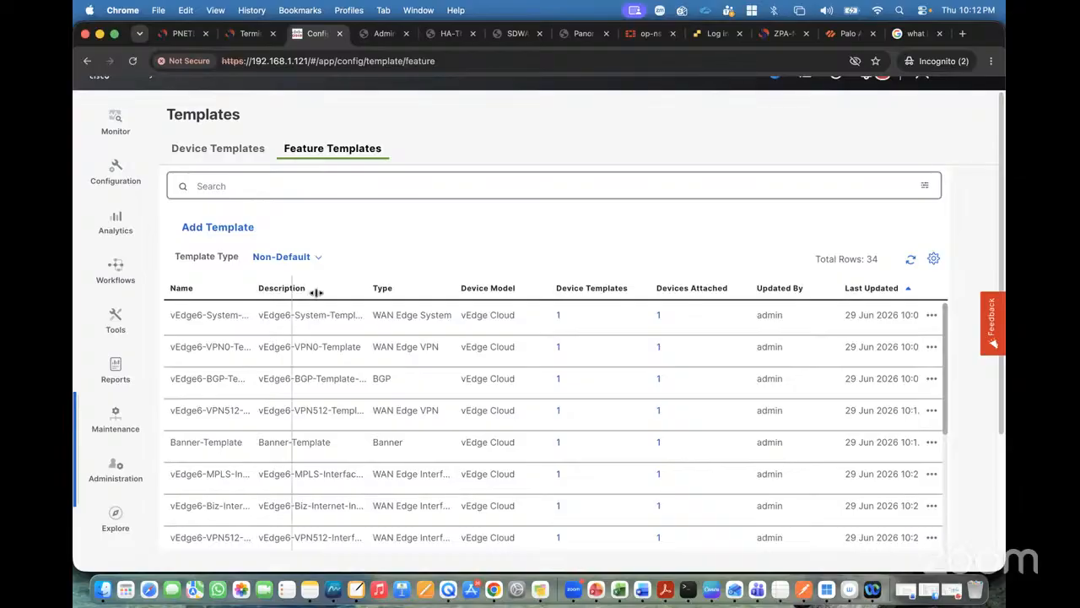
drag(316, 292, 387, 292)
click(880, 291)
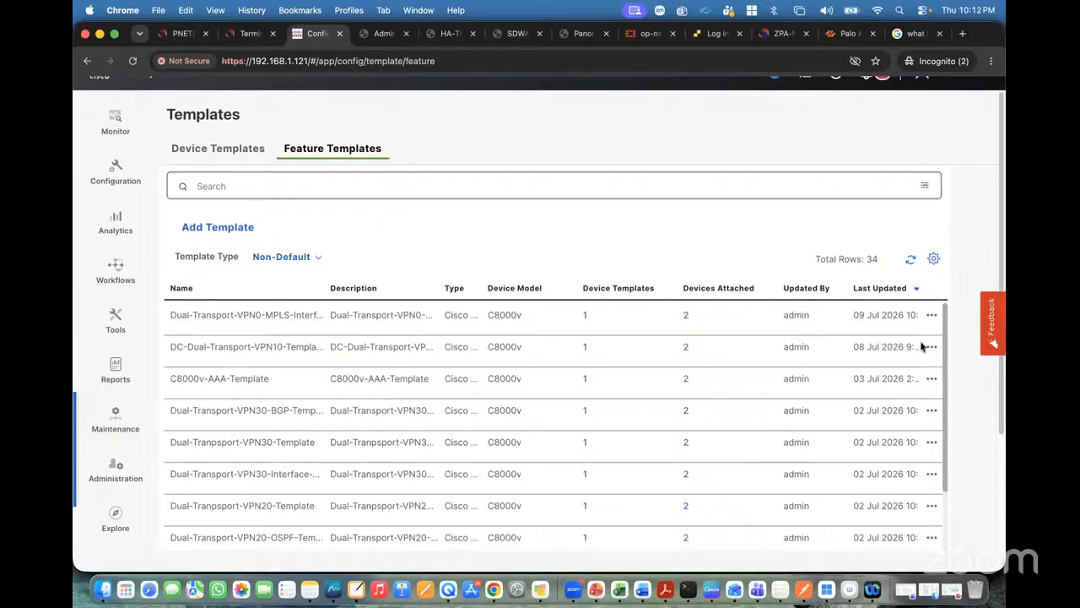
click(932, 315)
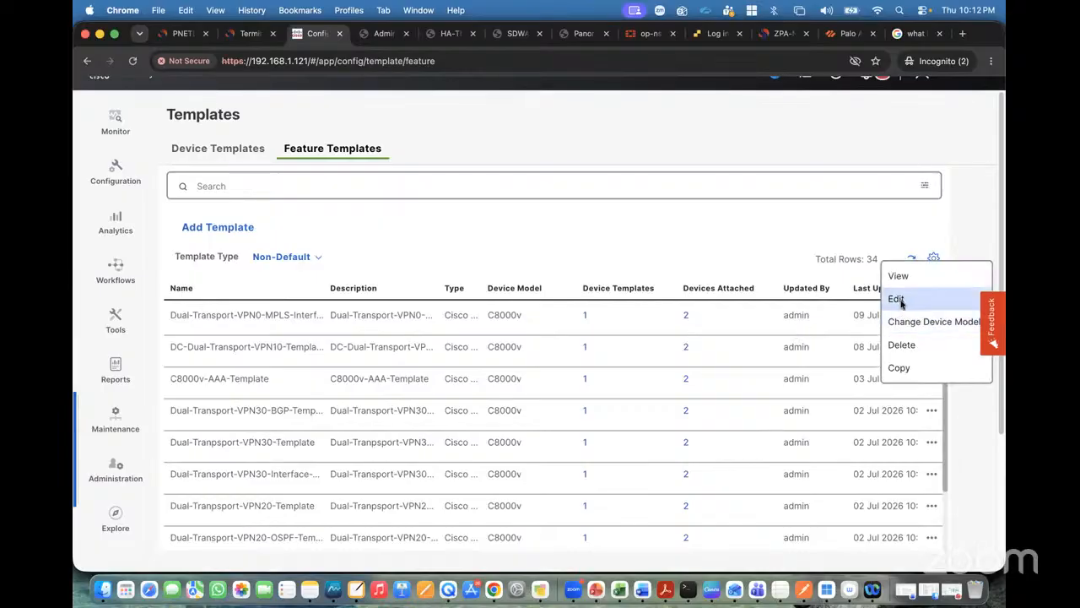
click(897, 300)
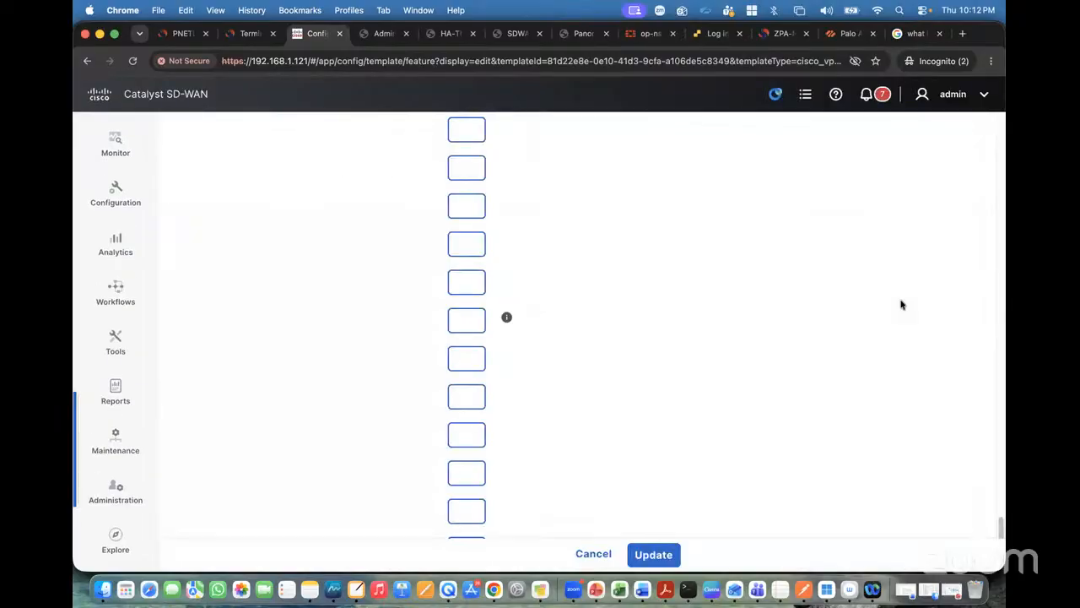
- In the template's ACL/QoS settings, make the QoS Map a global value and enter QoS-Map
scroll(902, 305, up, 15)
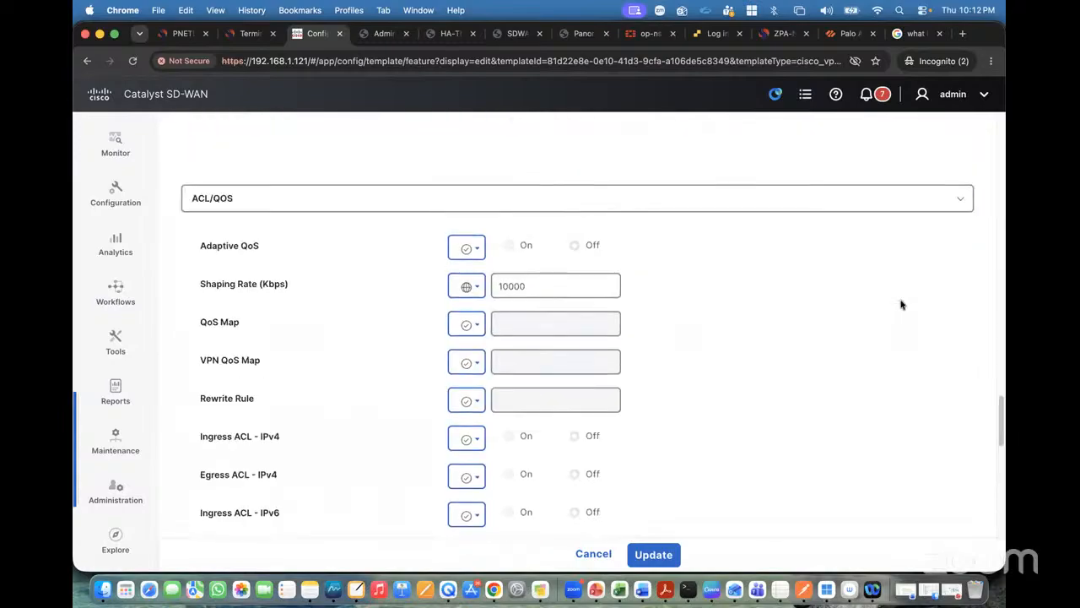
scroll(902, 304, up, 10)
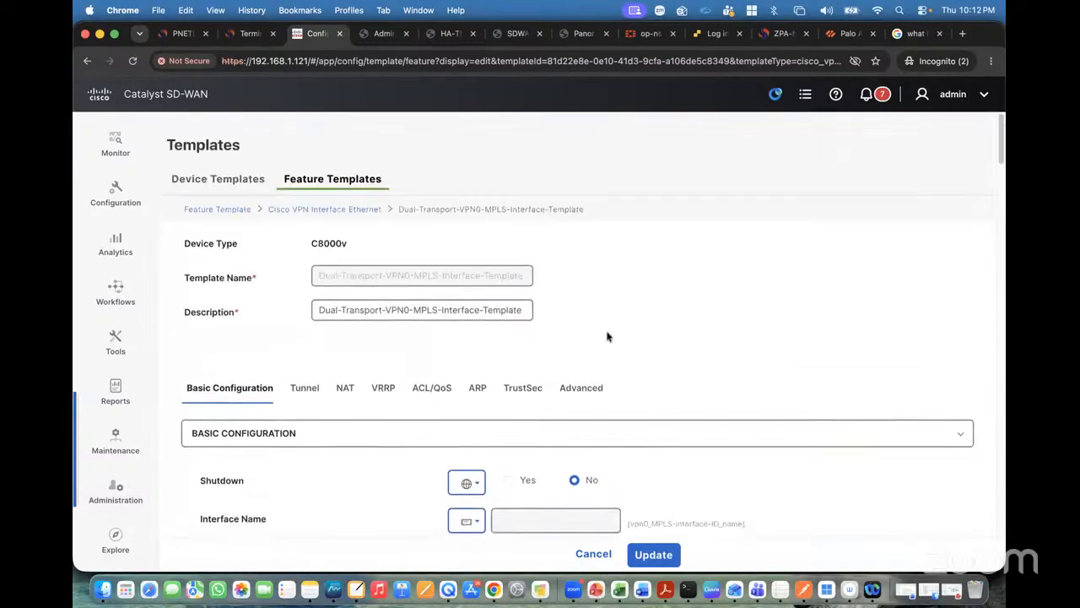
click(435, 379)
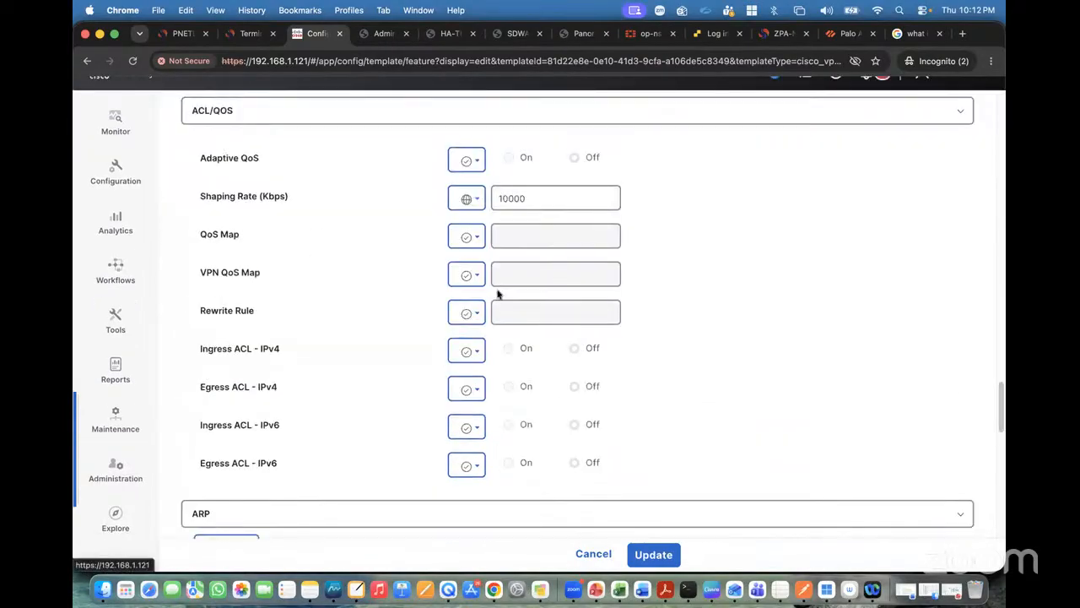
scroll(517, 289, up, 1)
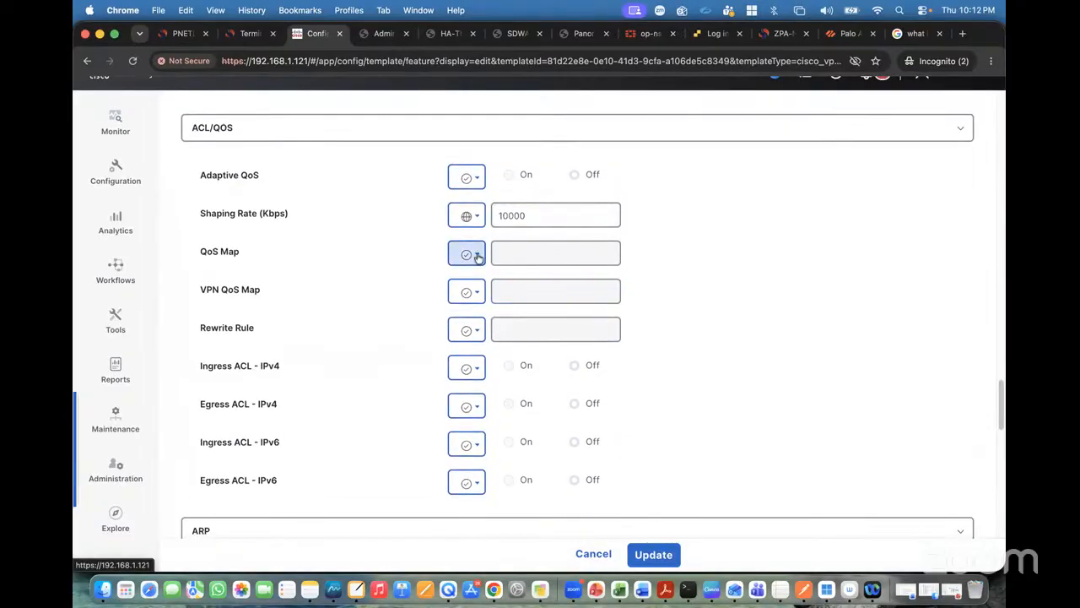
click(477, 257)
click(482, 282)
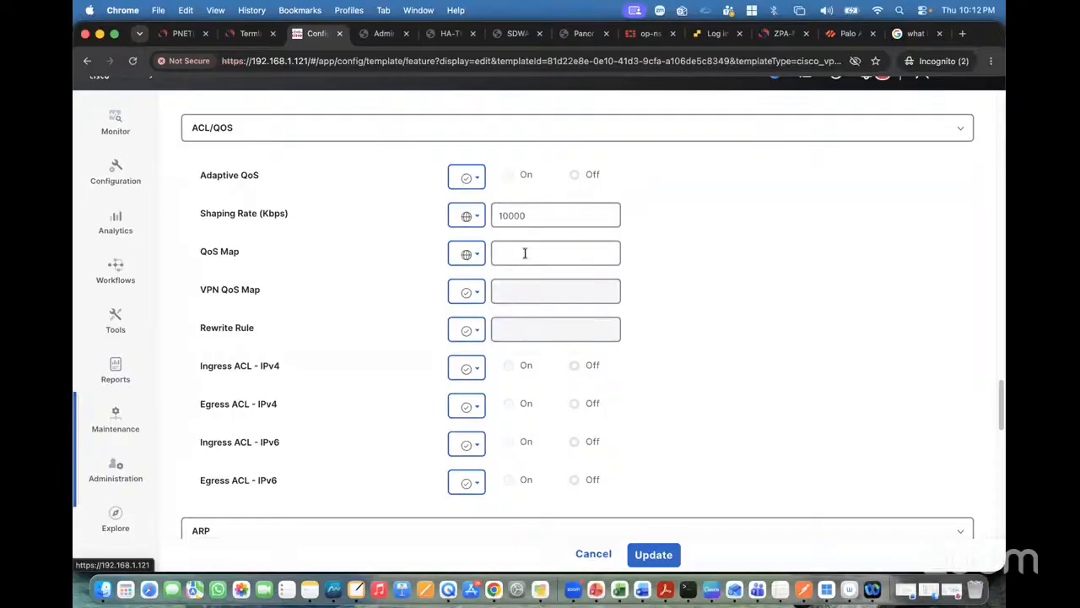
click(252, 33)
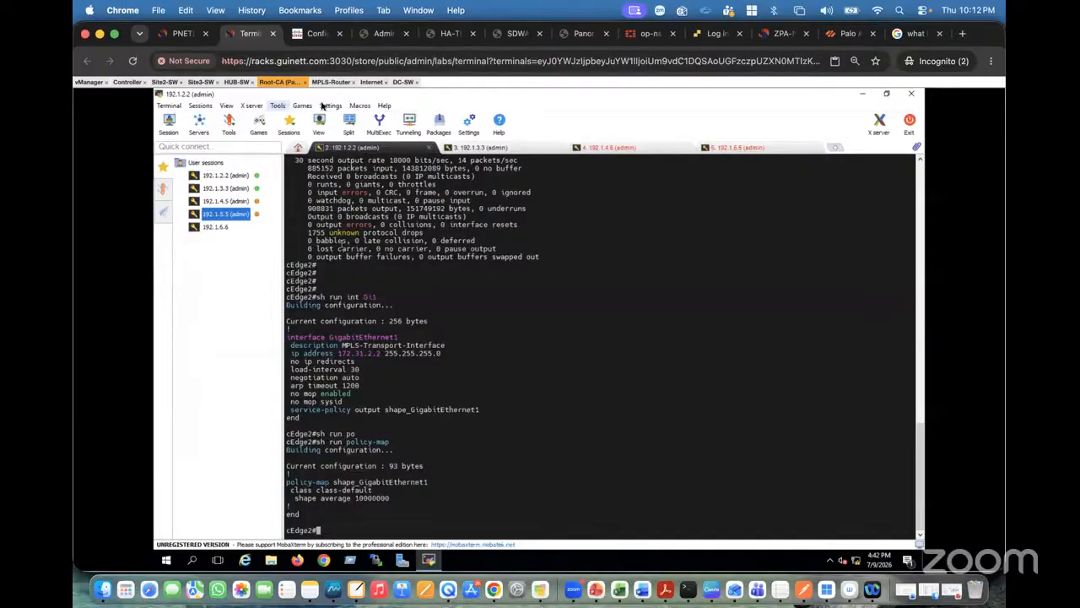
click(315, 34)
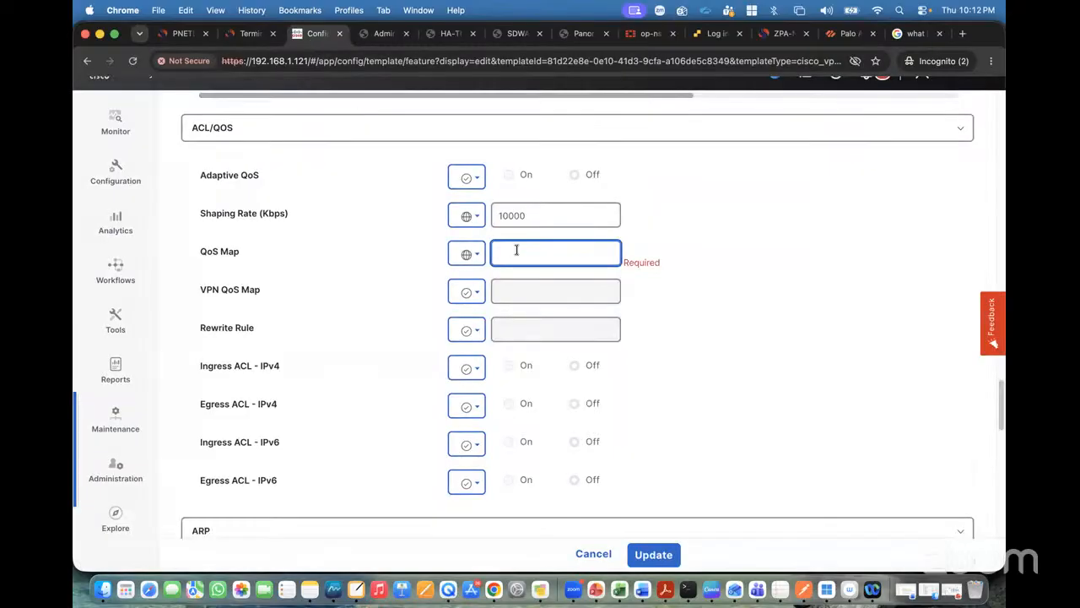
text(QoS-Map)
click(390, 34)
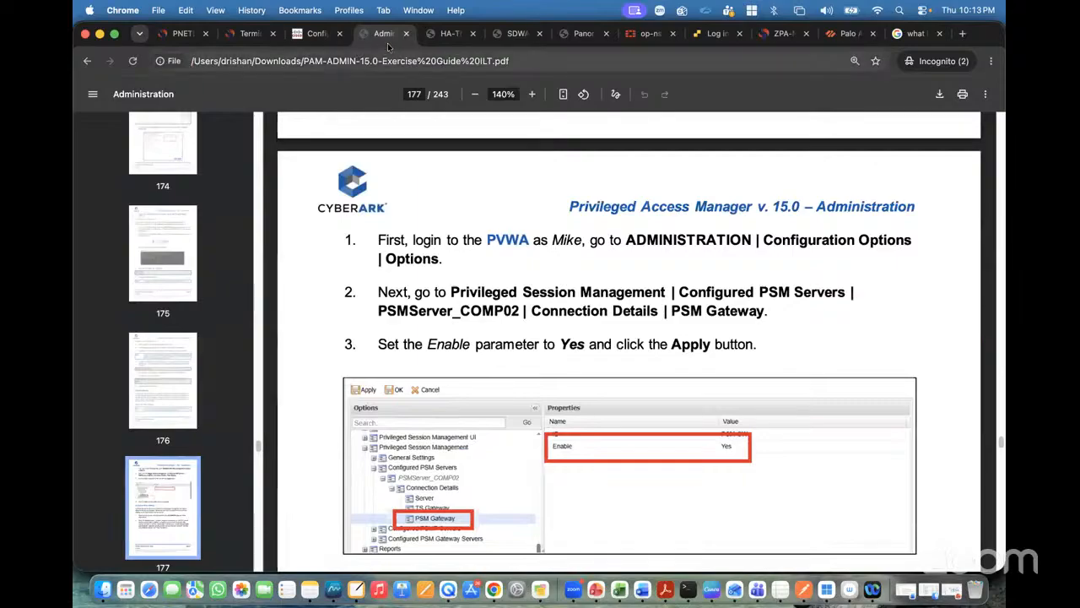
click(445, 34)
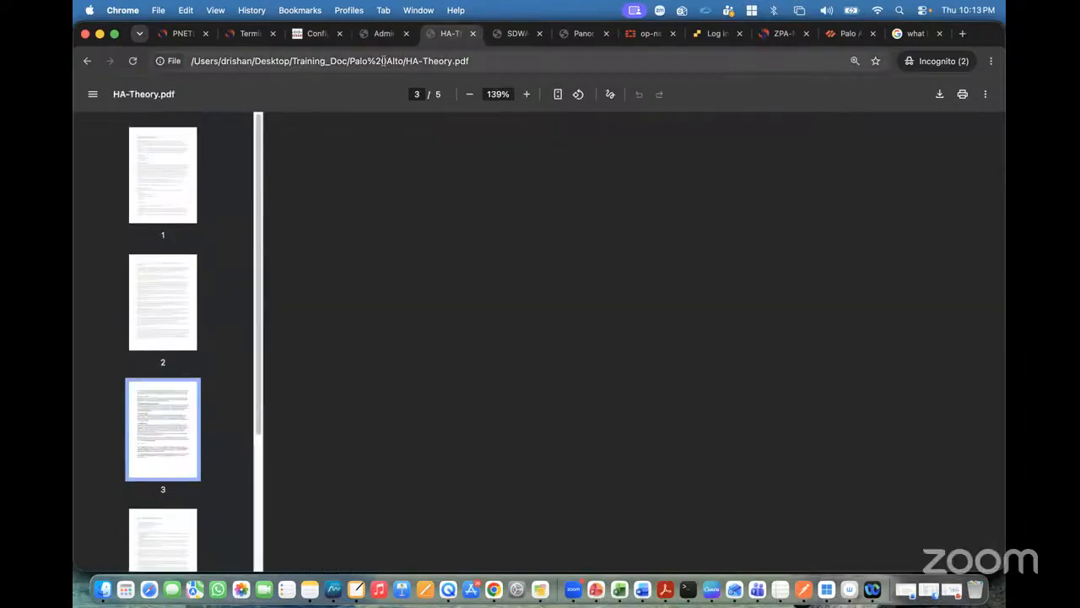
click(384, 62)
text(192)
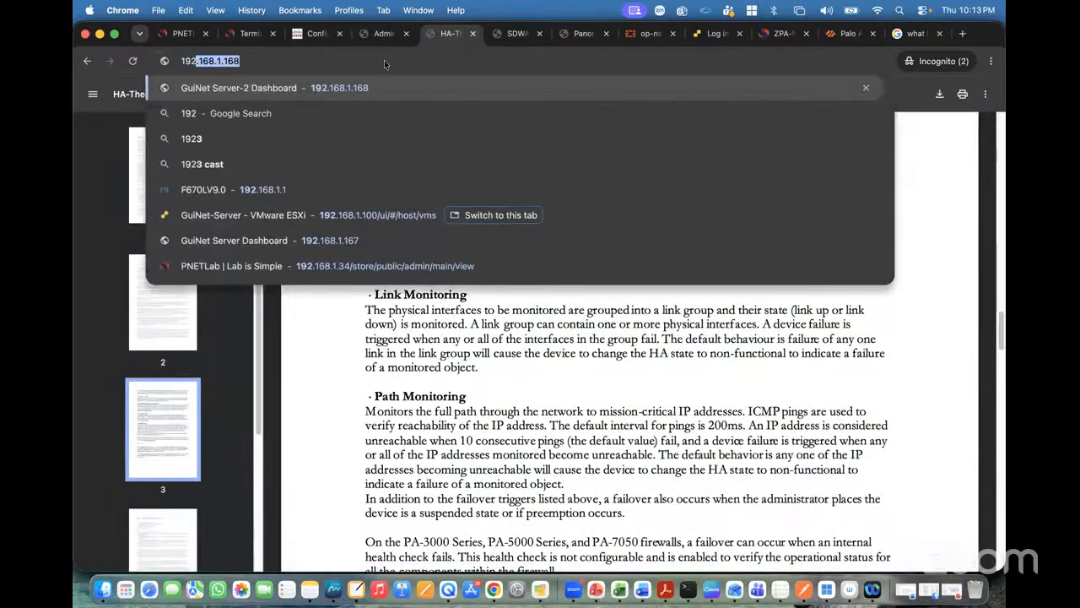
text(.168.1.121)
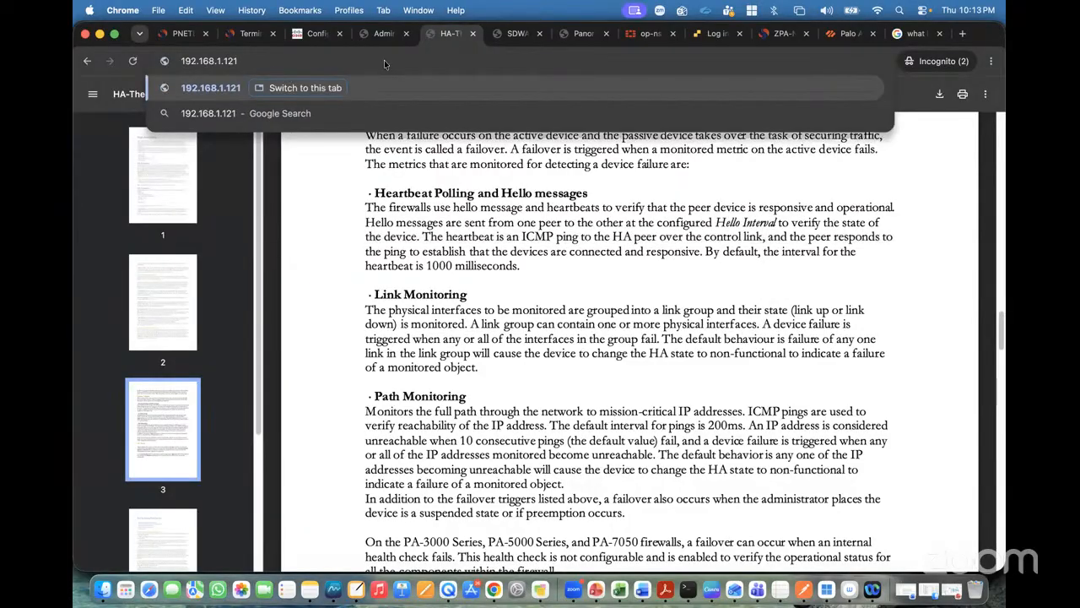
click(183, 63)
text(https:)
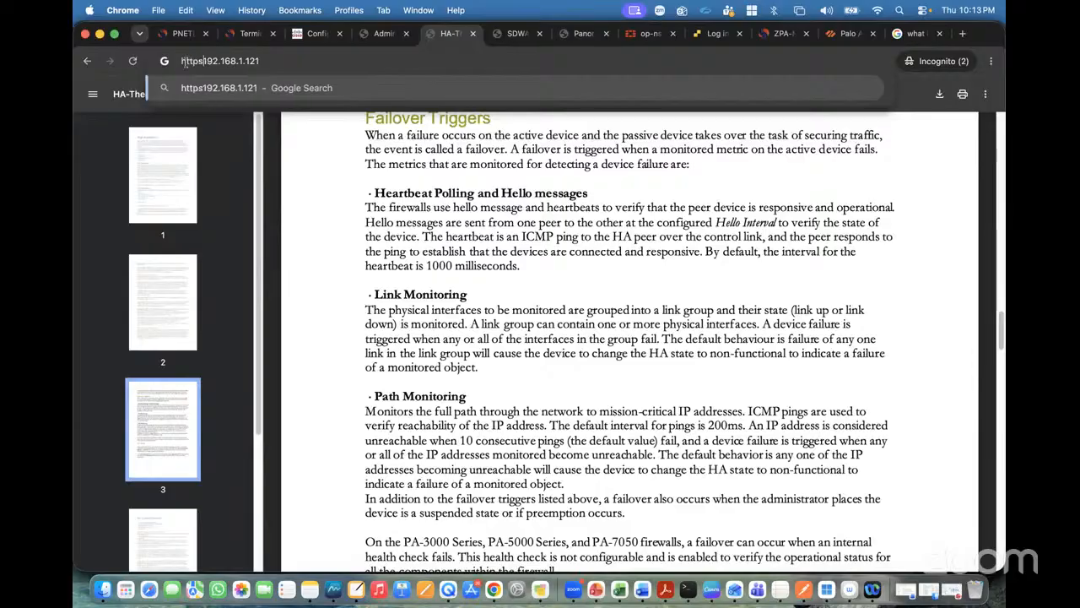
text(//)
key(Return)
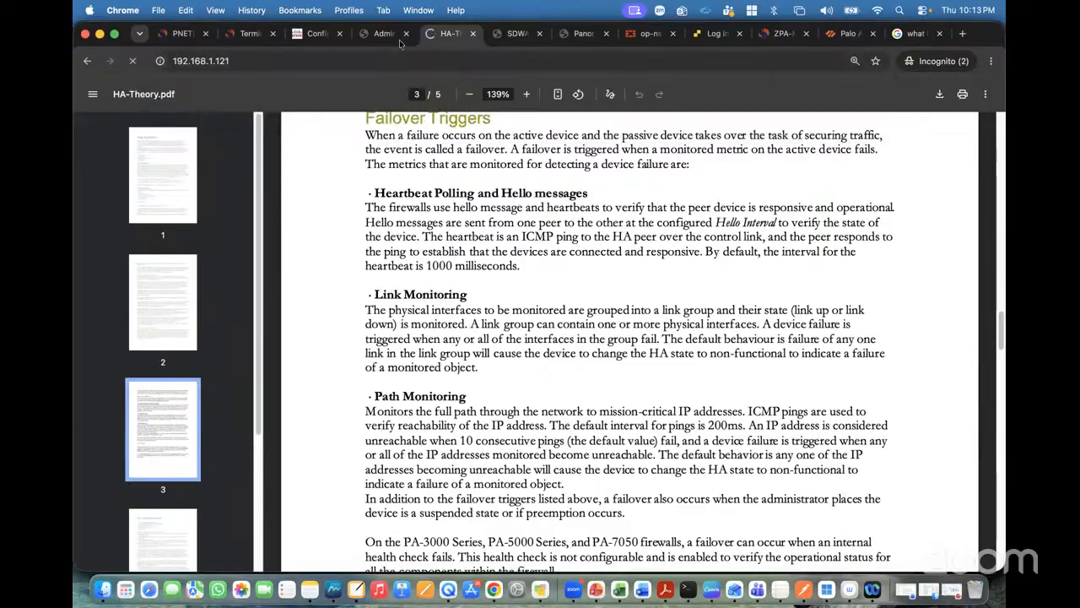
drag(446, 38, 380, 34)
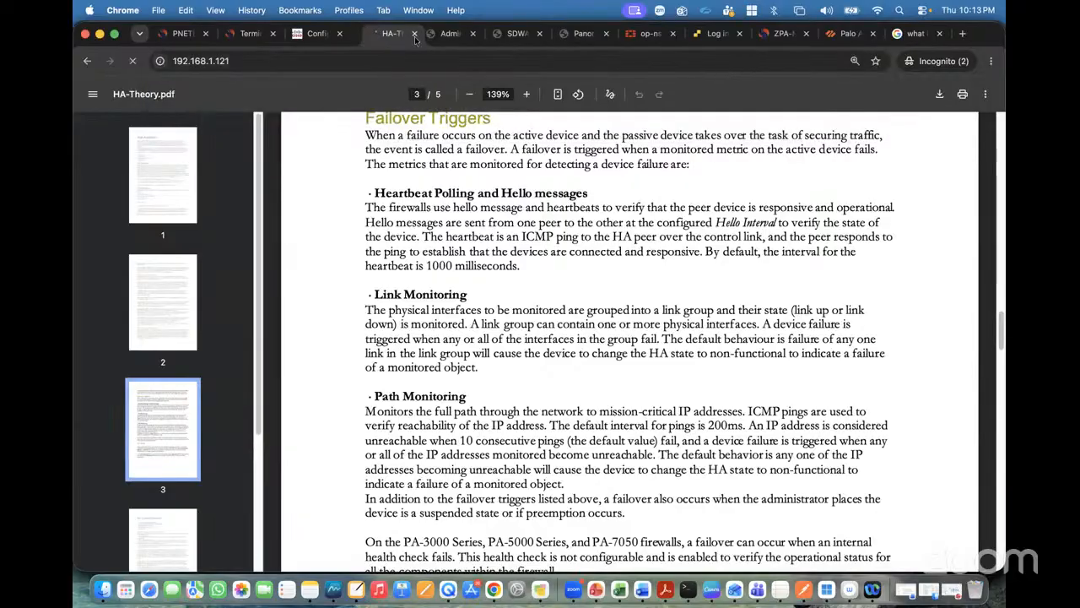
- Accept the welcome banner in the second Catalyst SD-WAN tab and skip the Smart Account credentials
click(322, 33)
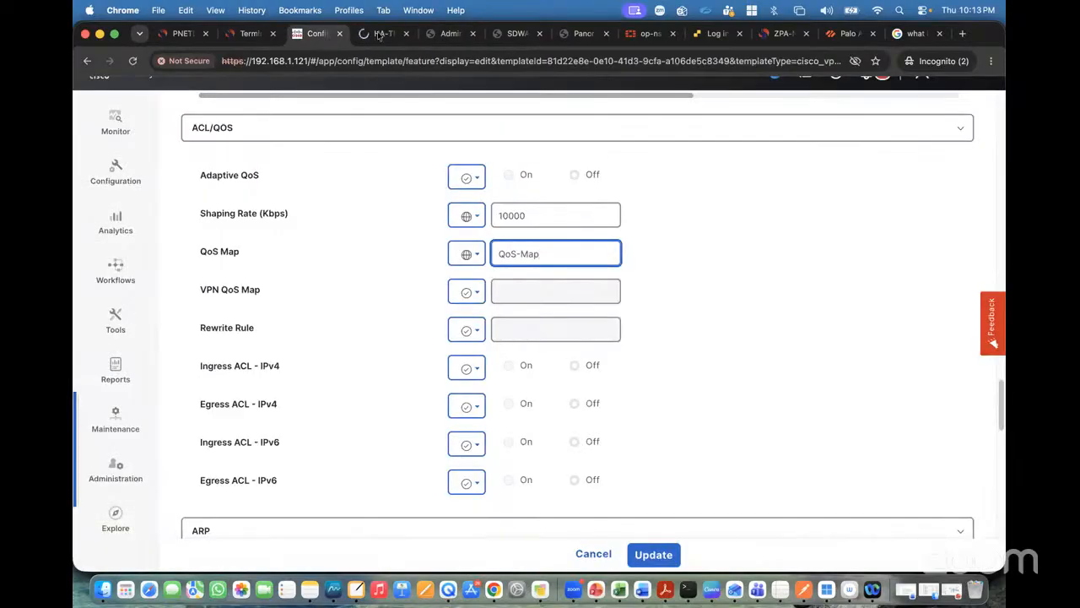
click(392, 35)
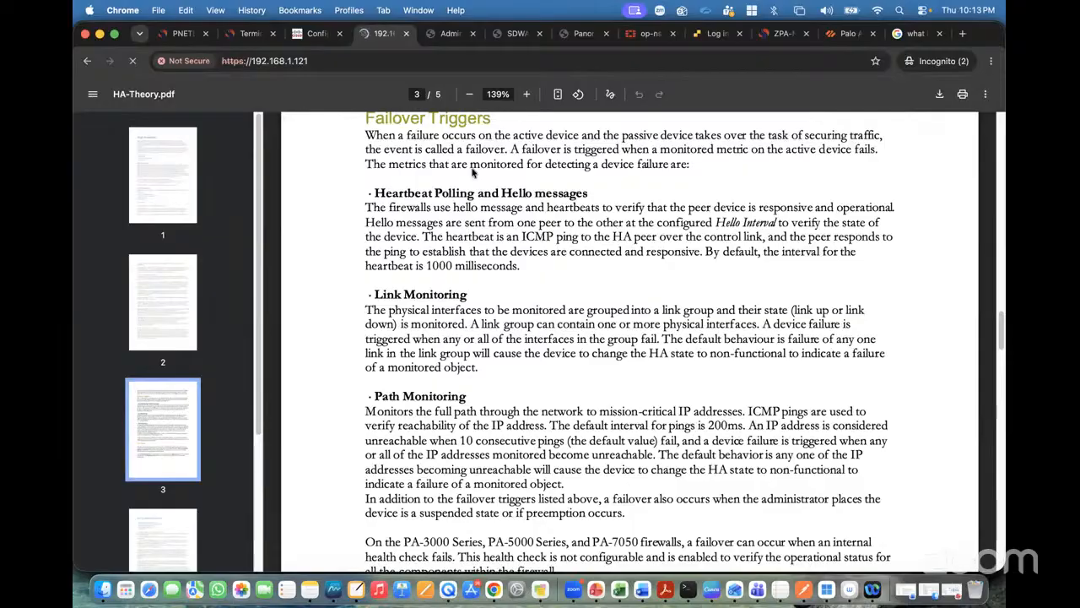
click(322, 34)
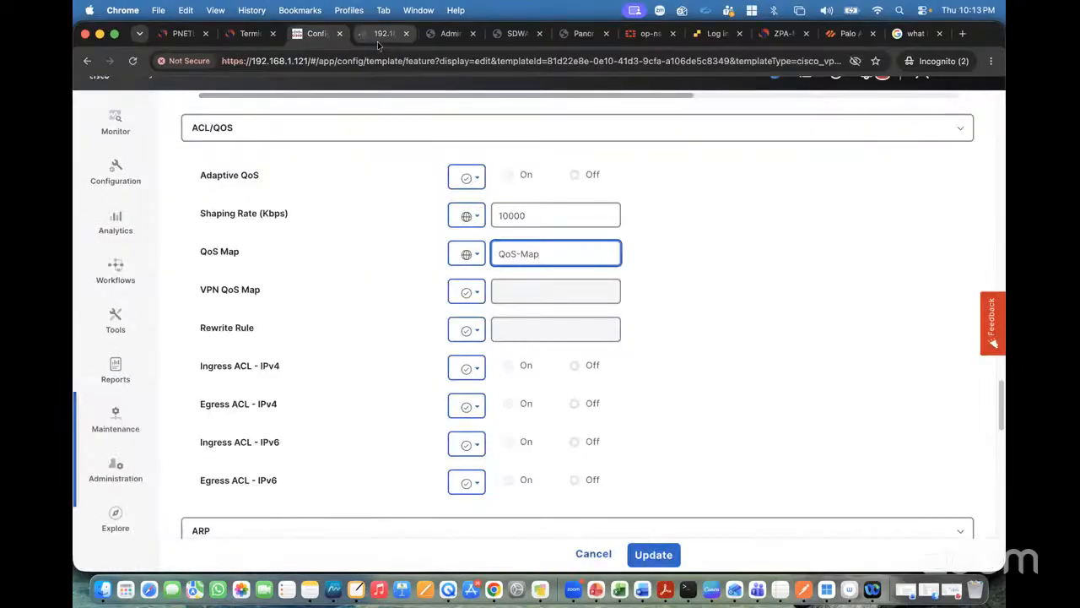
click(378, 38)
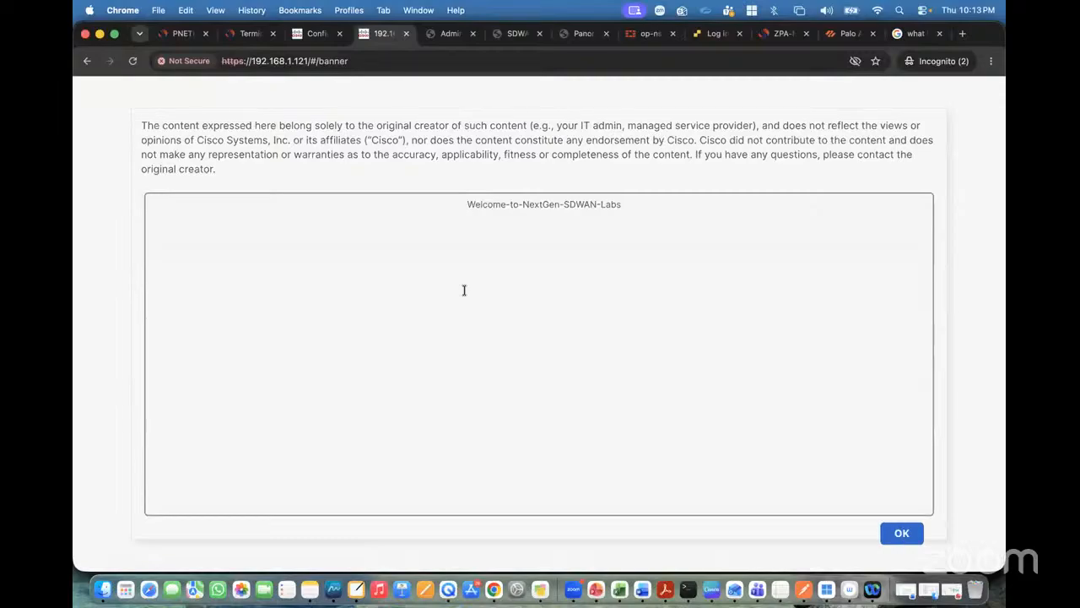
click(902, 533)
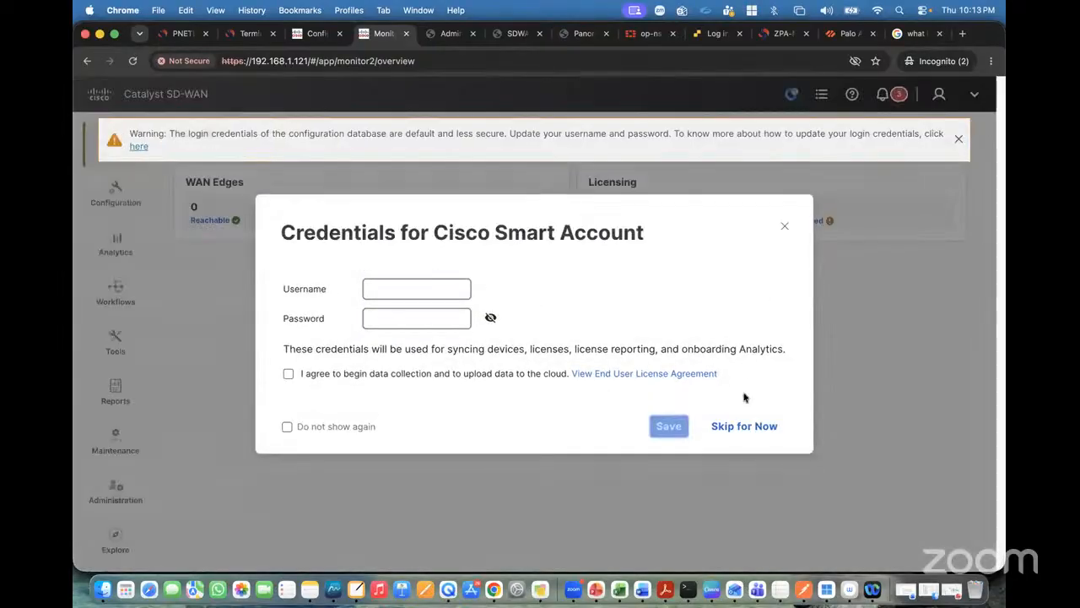
click(743, 425)
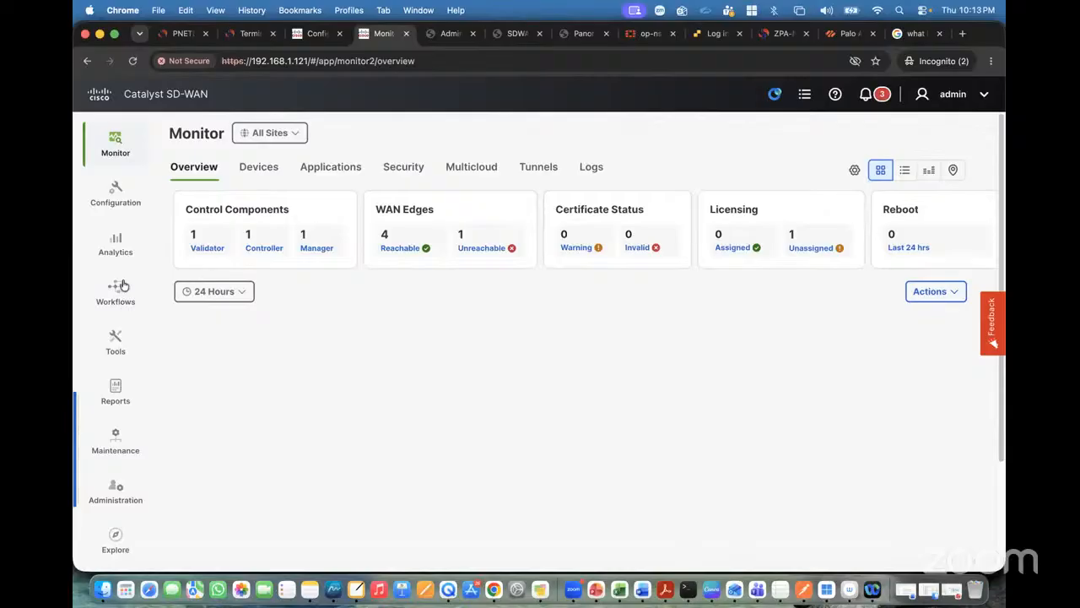
- Open the localized policies list in the second Catalyst SD-WAN tab and copy the policy name QoS-Policy
click(116, 195)
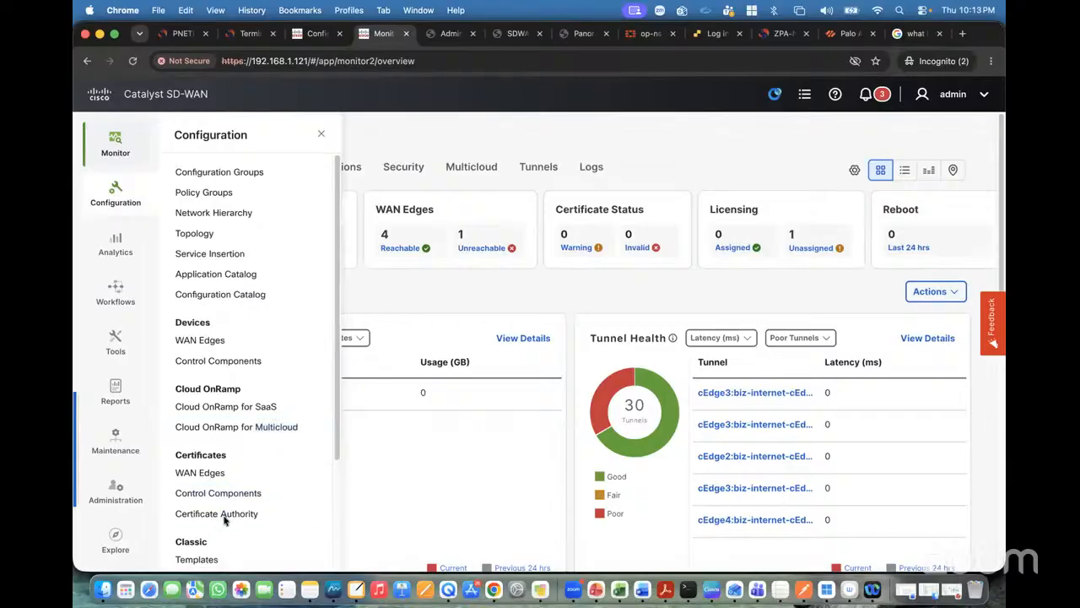
drag(340, 448, 335, 507)
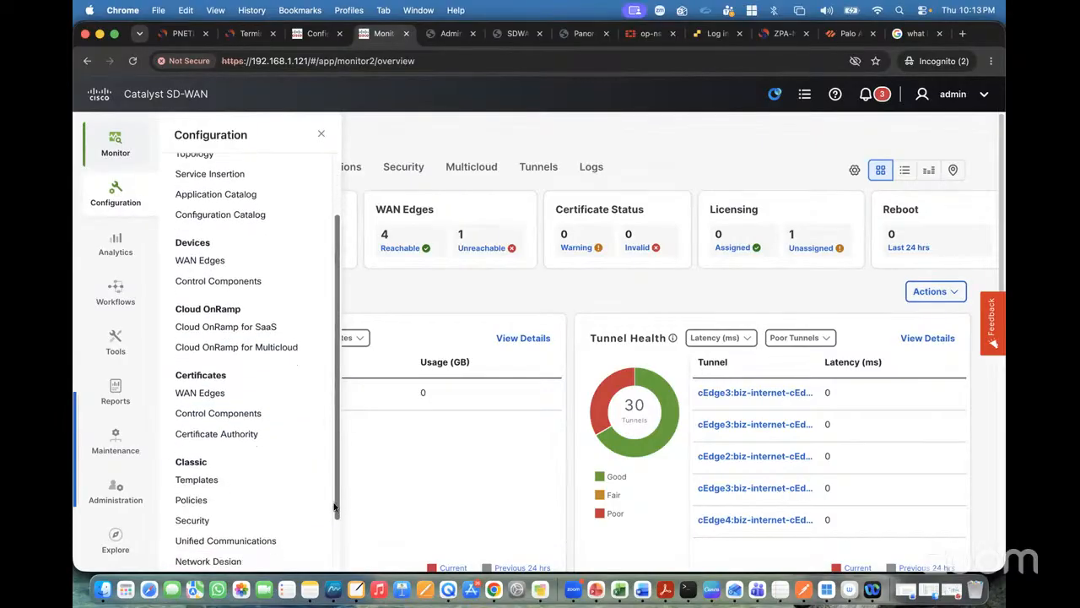
click(205, 504)
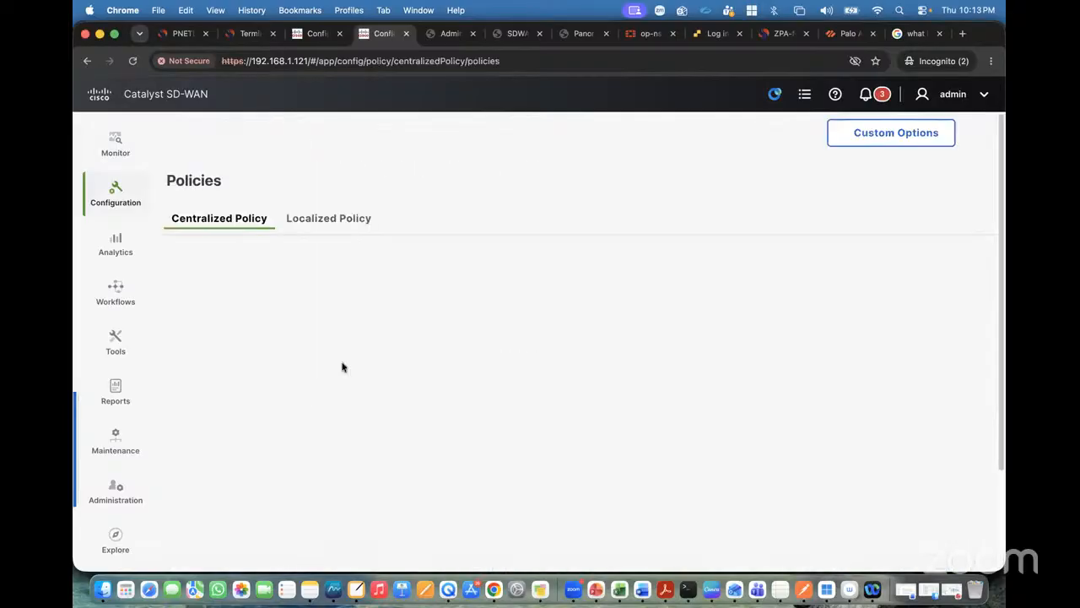
click(323, 221)
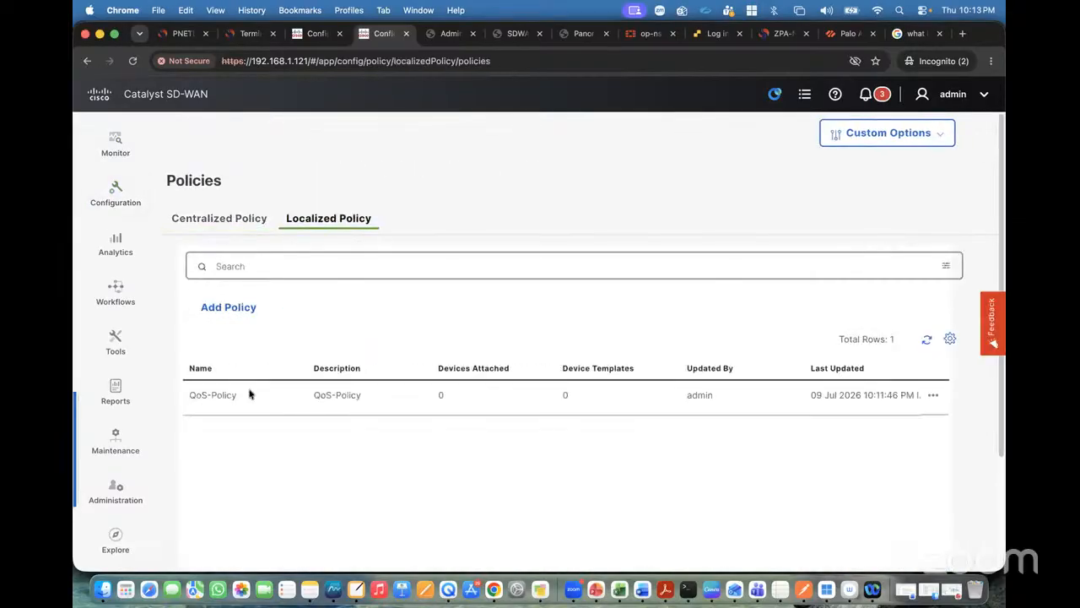
drag(250, 394, 192, 398)
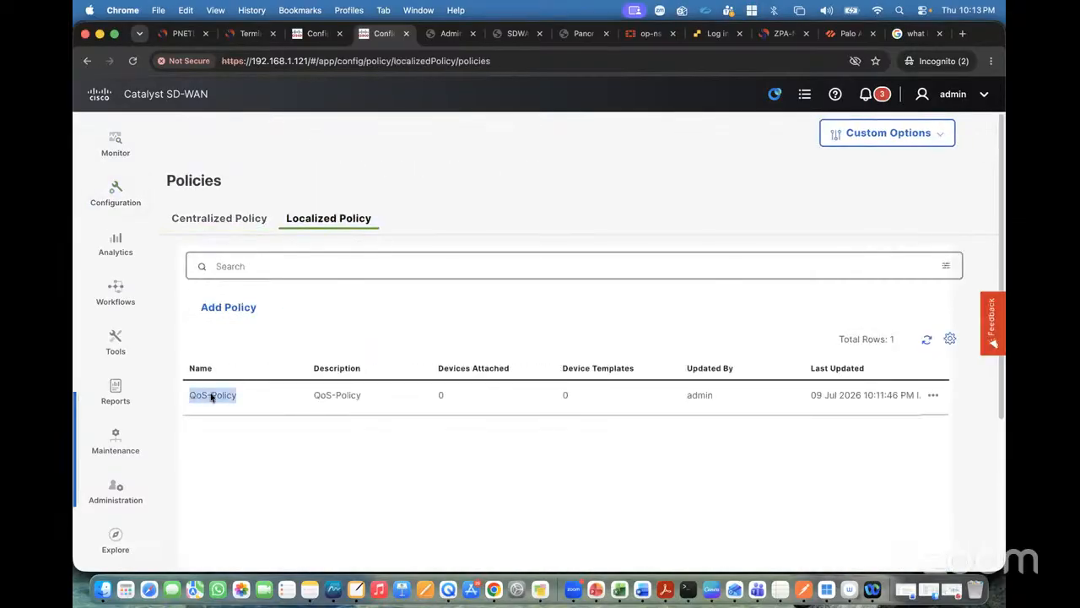
right_click(226, 403)
click(248, 387)
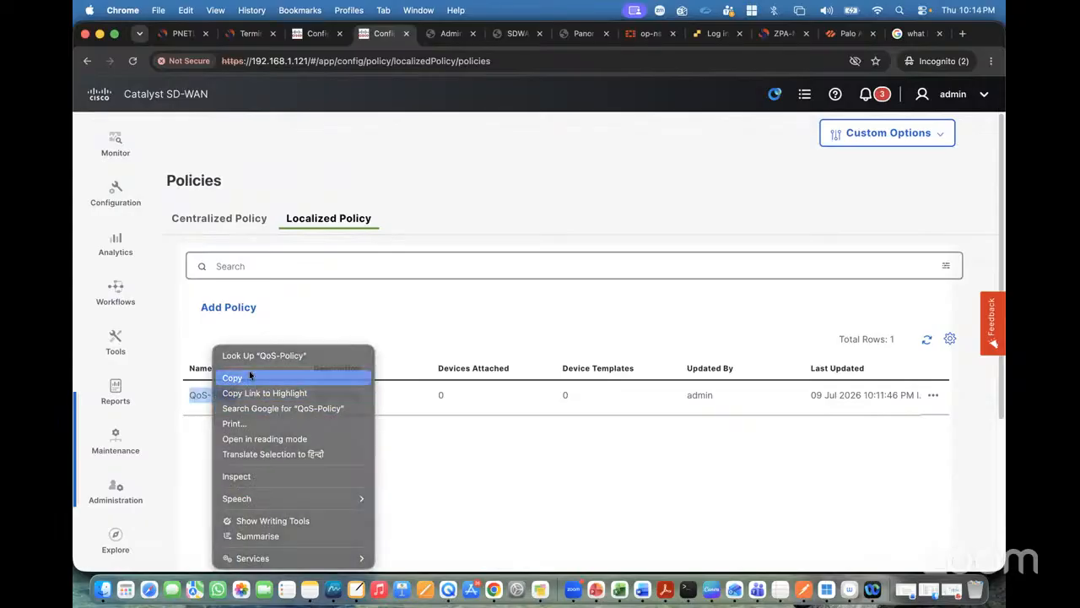
- Back in the MPLS interface template tab, replace the QoS Map value with QoS-Policy and update the template
click(314, 35)
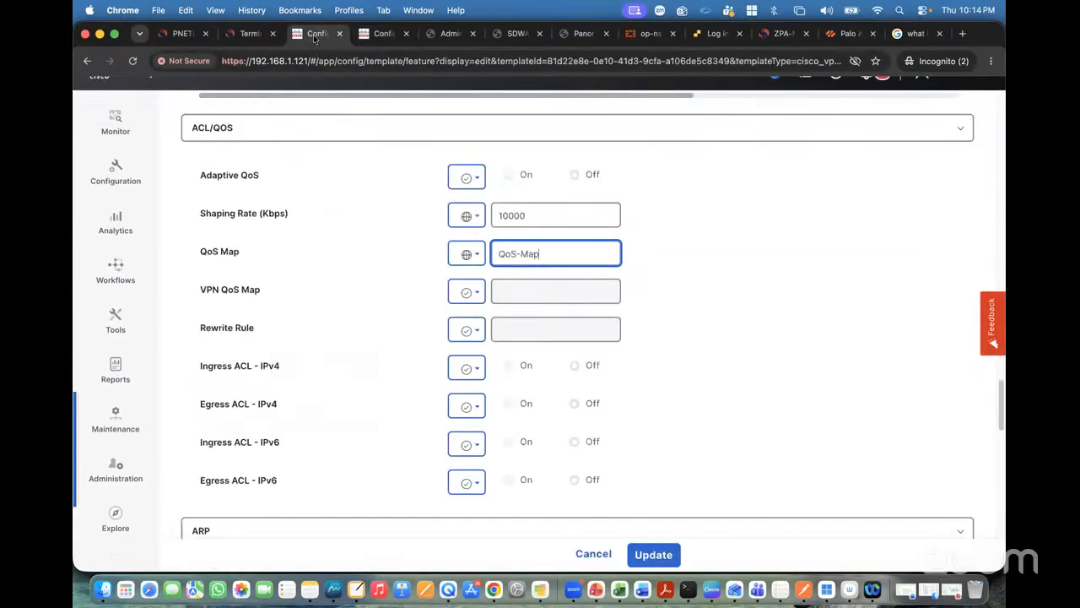
triple_click(493, 254)
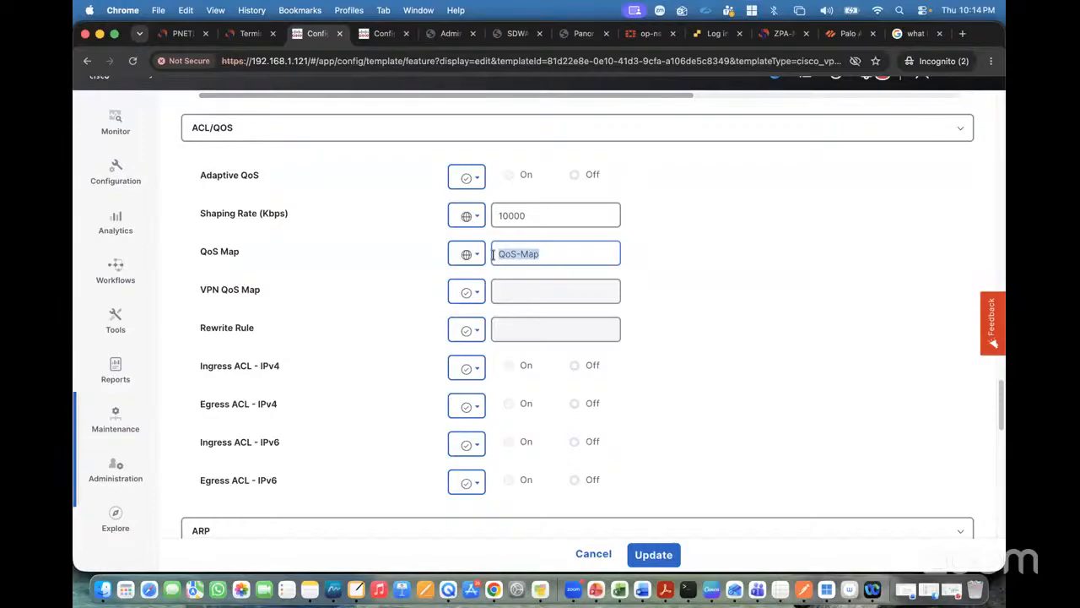
key(super+v)
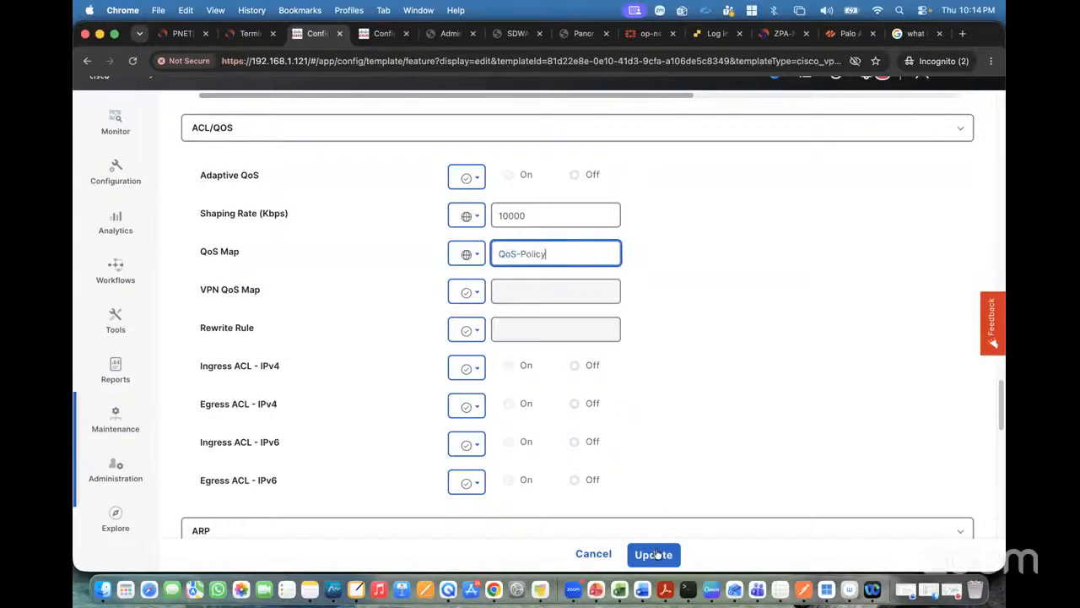
click(656, 555)
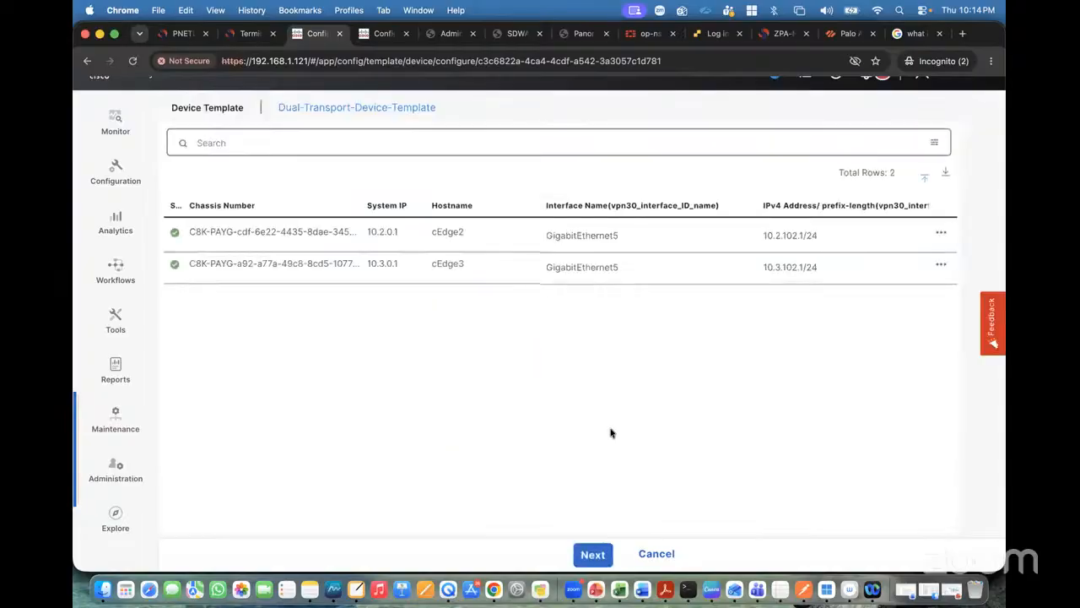
- Try to preview the cEdge2 configuration for Dual-Transport-Device-Template, open the error details, and cancel the template configuration
click(588, 555)
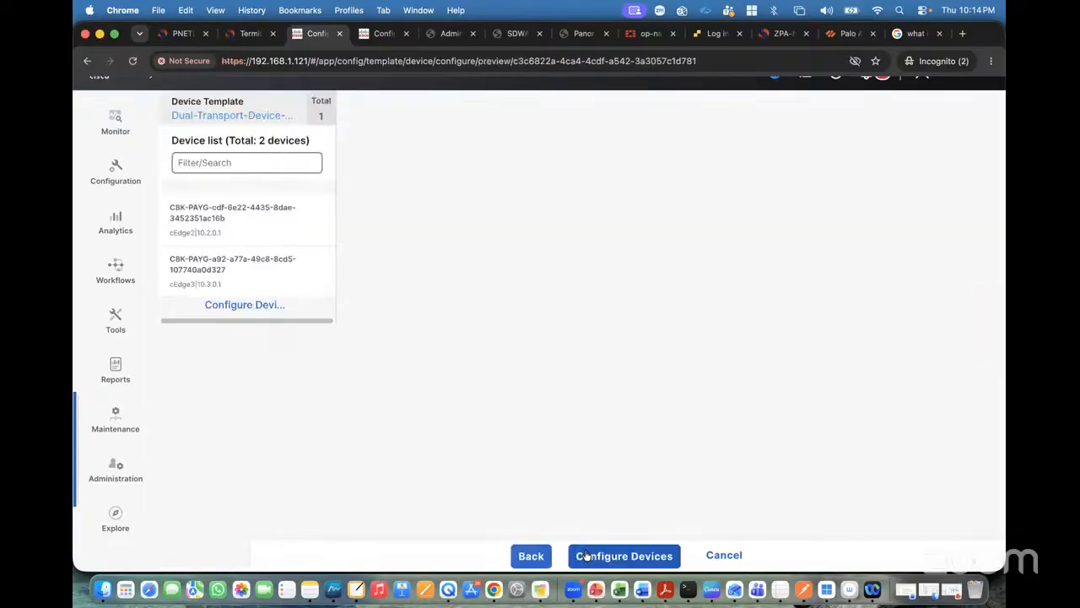
click(266, 224)
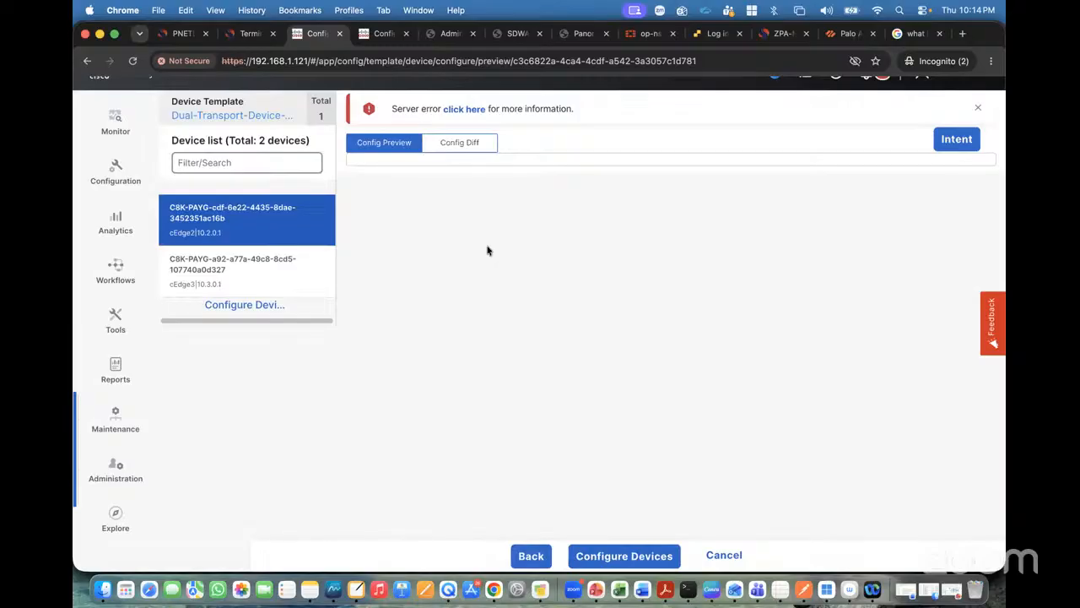
click(465, 110)
click(976, 110)
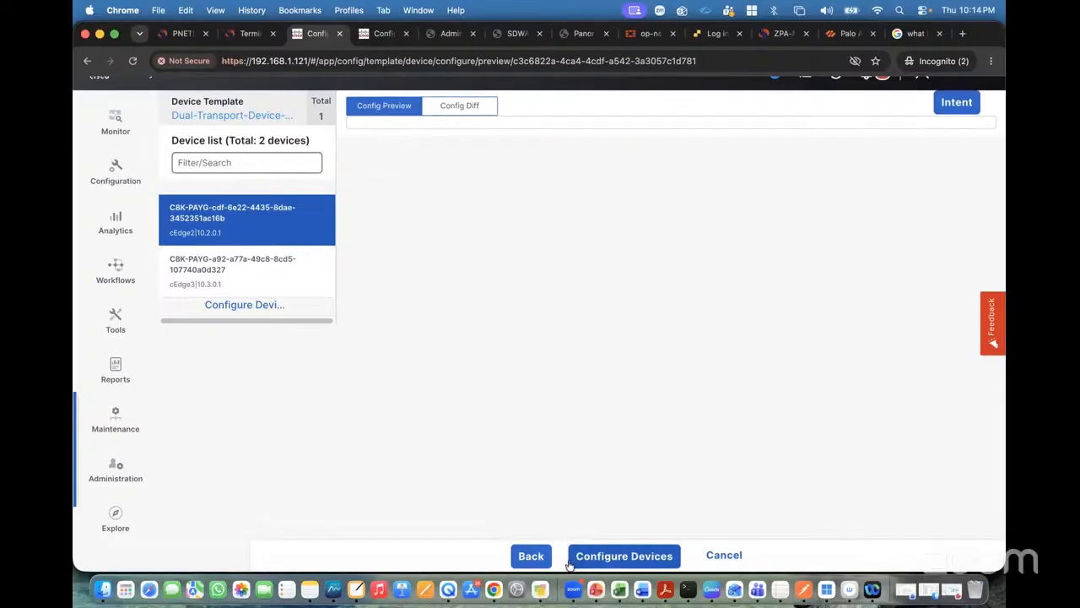
click(723, 556)
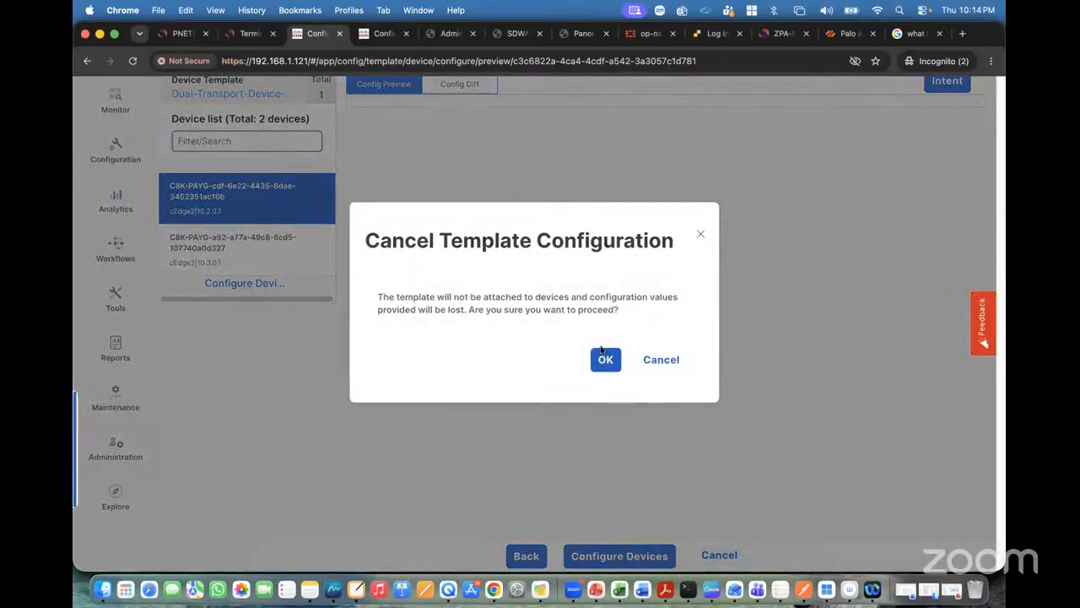
click(603, 361)
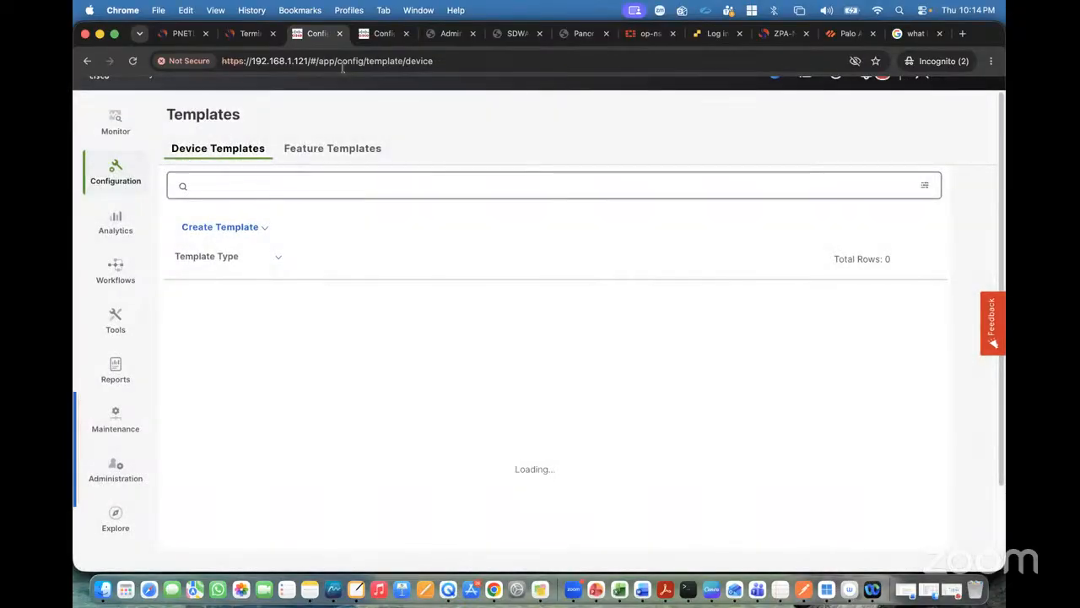
- Switch to the cEdge2 terminal session and display the QoS section of the running configuration with sh run | sec QoS
click(248, 33)
click(316, 34)
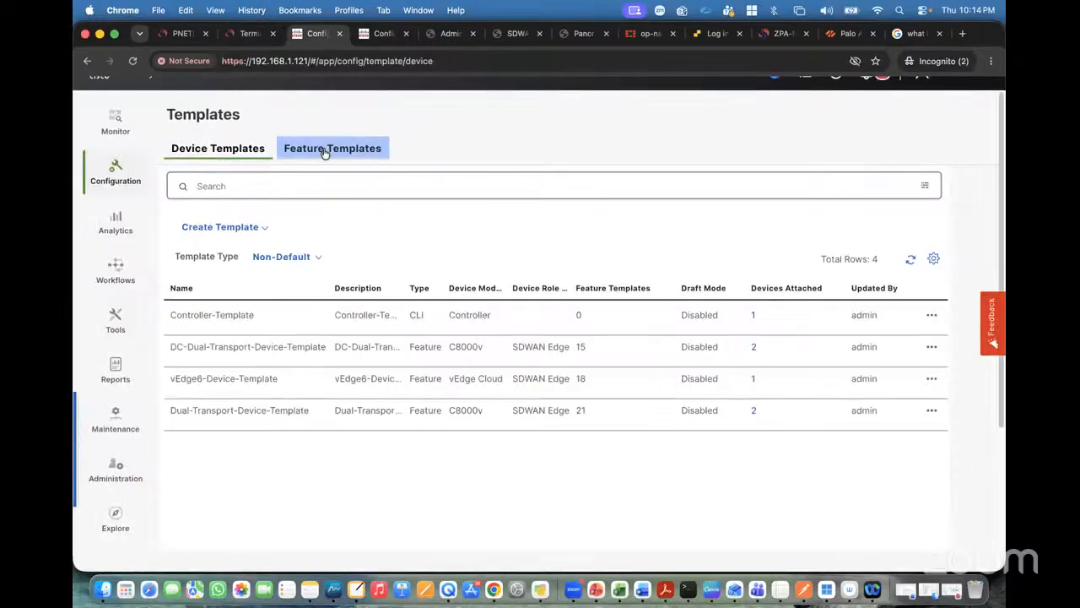
click(390, 34)
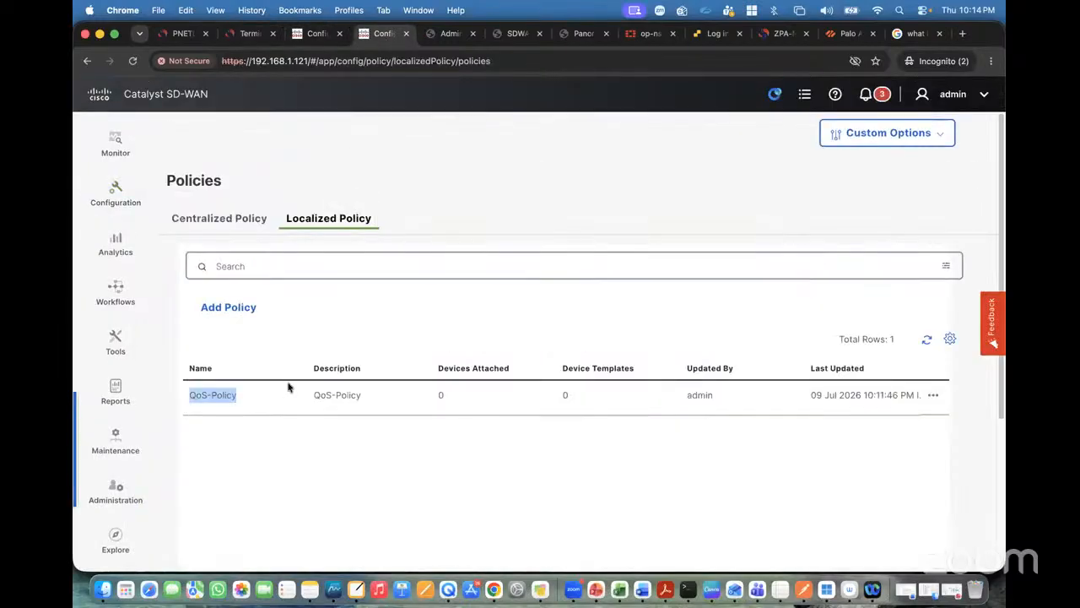
click(250, 34)
key(Return)
key(Return)
text(sh )
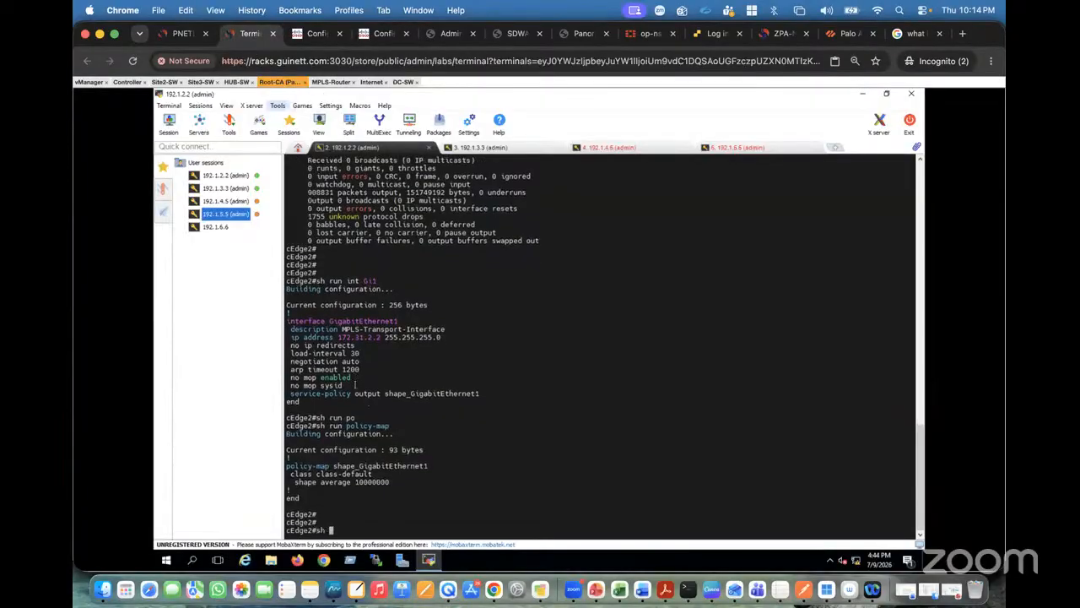
text(run | sec QoS)
key(Return)
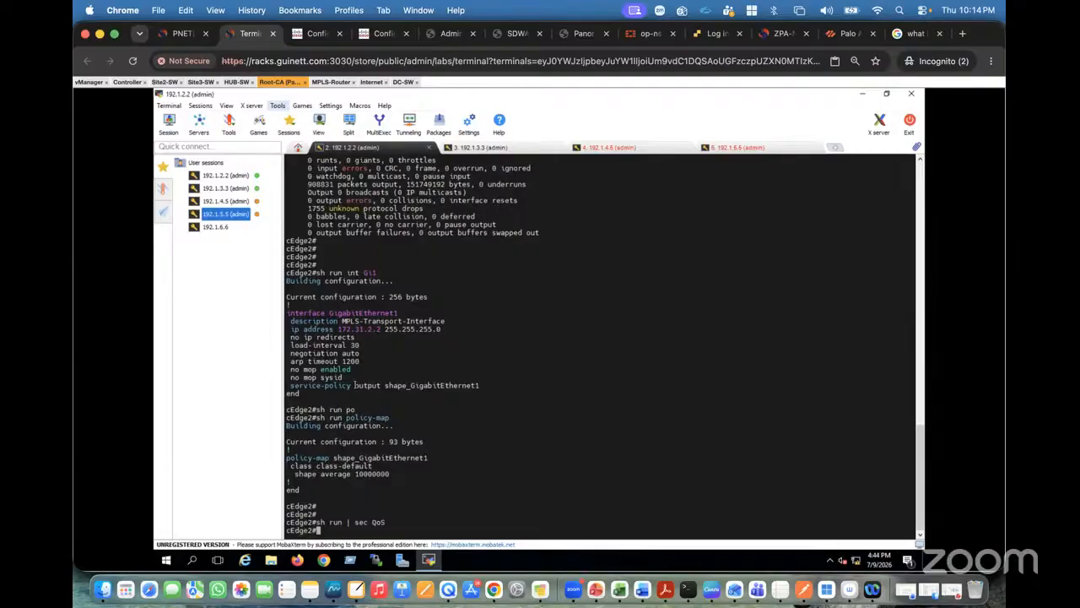
- Check the device templates list against the localized policies list, and copy the QoS-Policy name once more
click(309, 33)
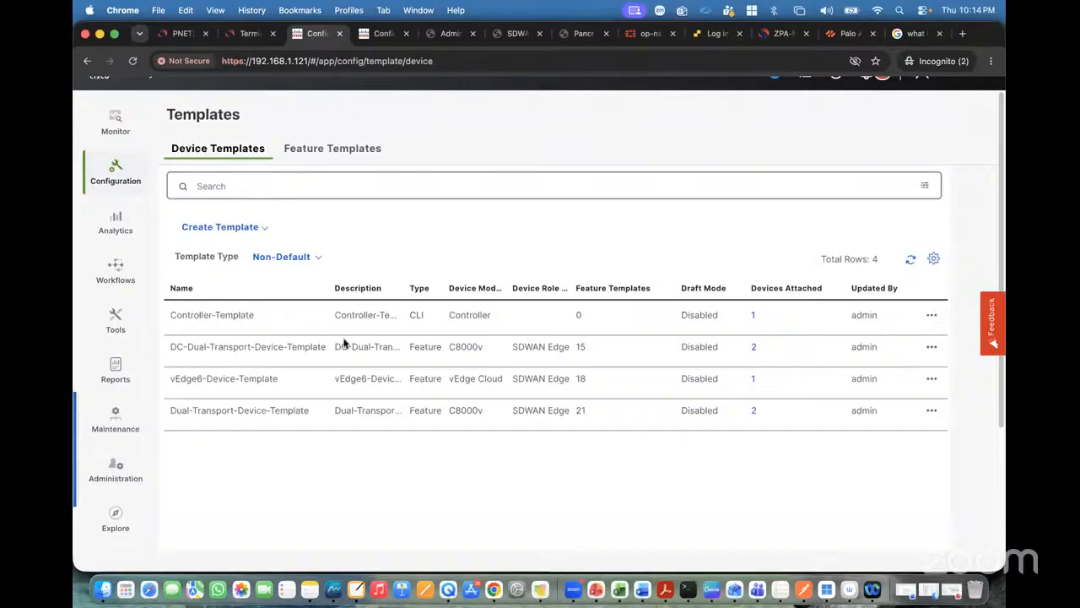
click(380, 35)
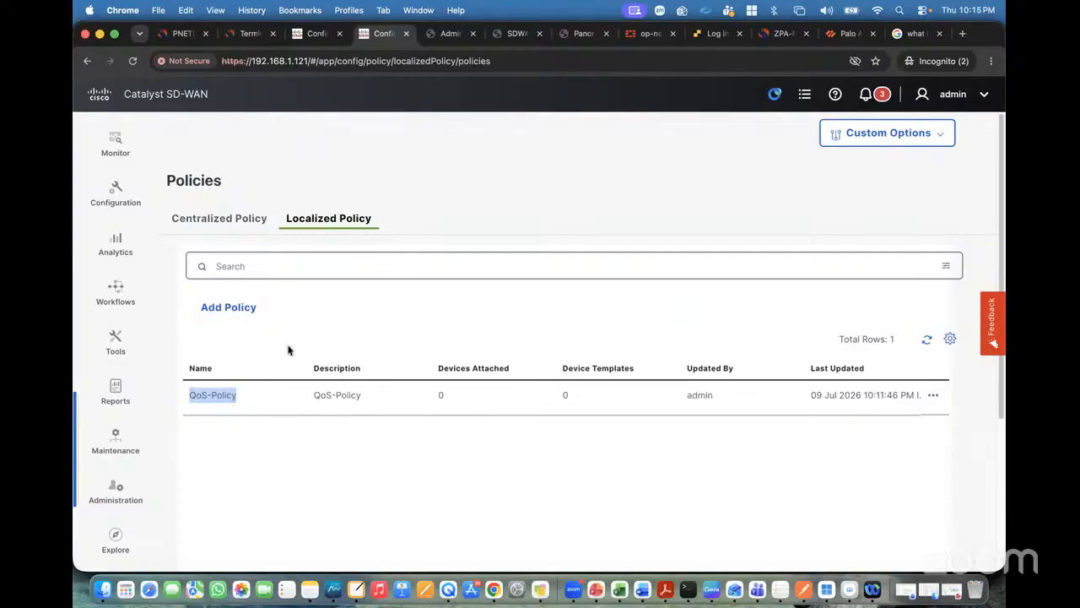
click(181, 33)
click(315, 35)
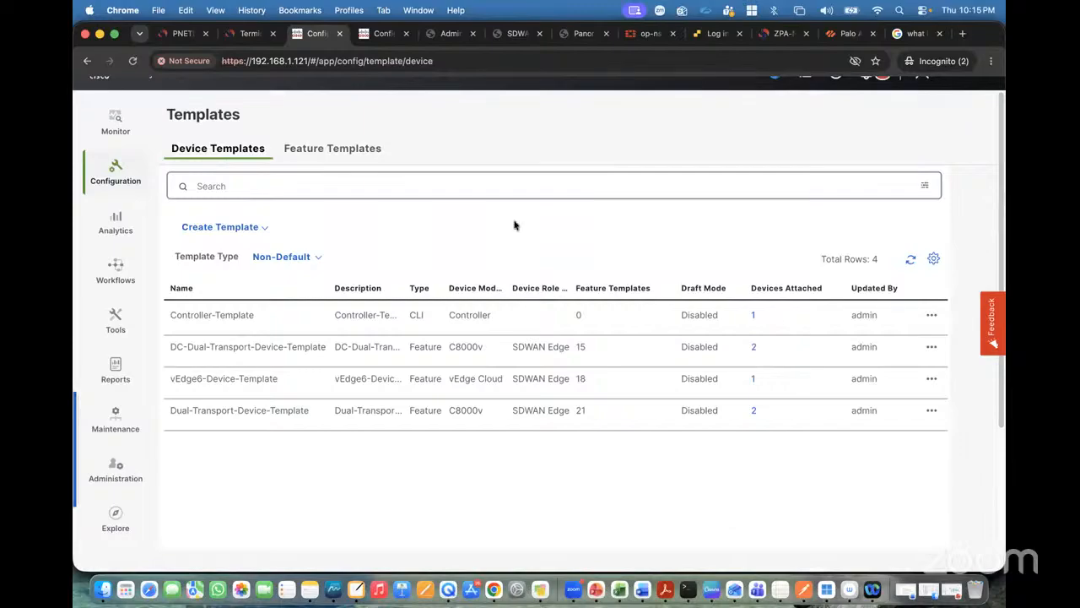
key(ctrl+Tab)
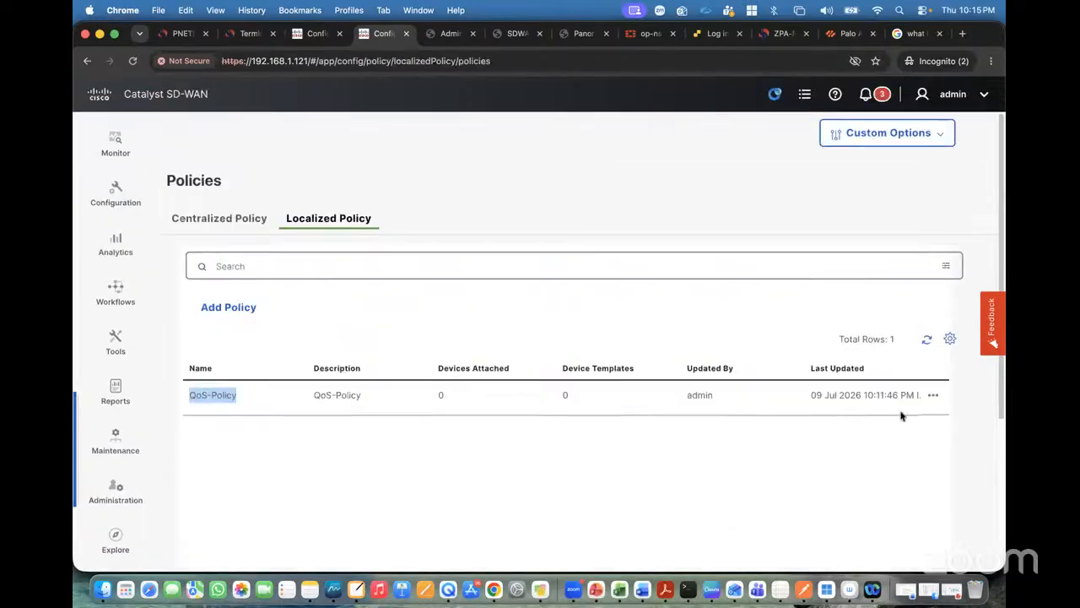
click(940, 395)
click(890, 444)
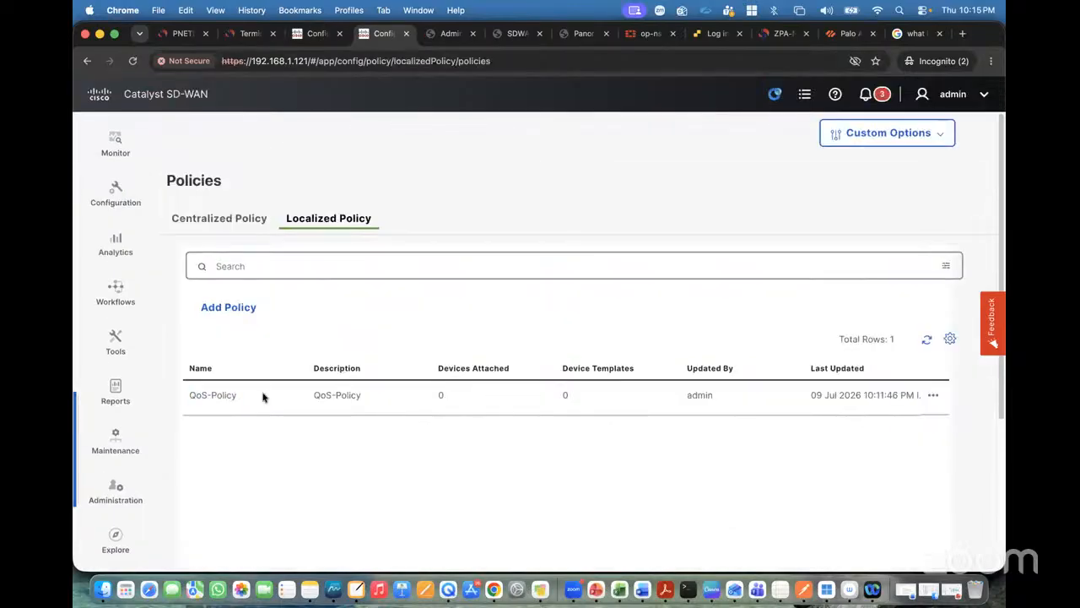
triple_click(200, 396)
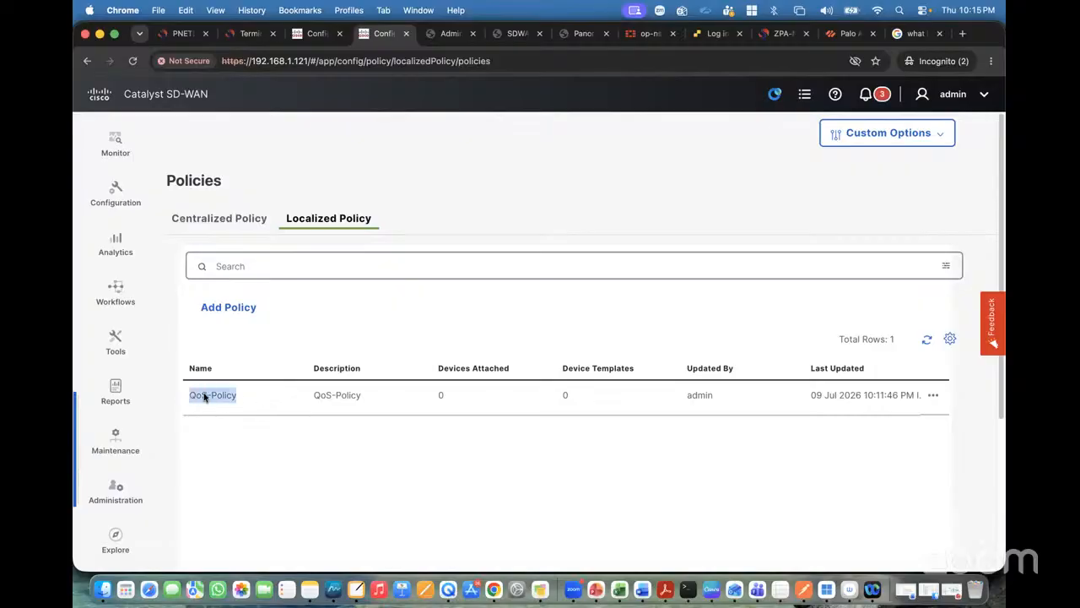
right_click(203, 397)
click(245, 379)
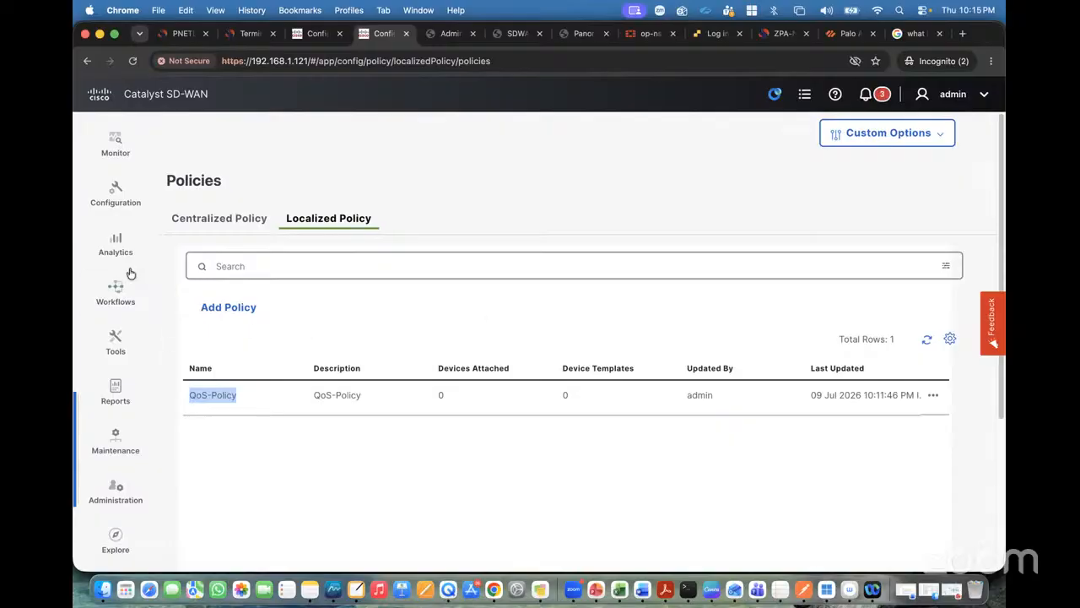
- Go to the device templates in the second Catalyst SD-WAN tab and open Dual-Transport-Device-Template for editing
mouse_move(130, 203)
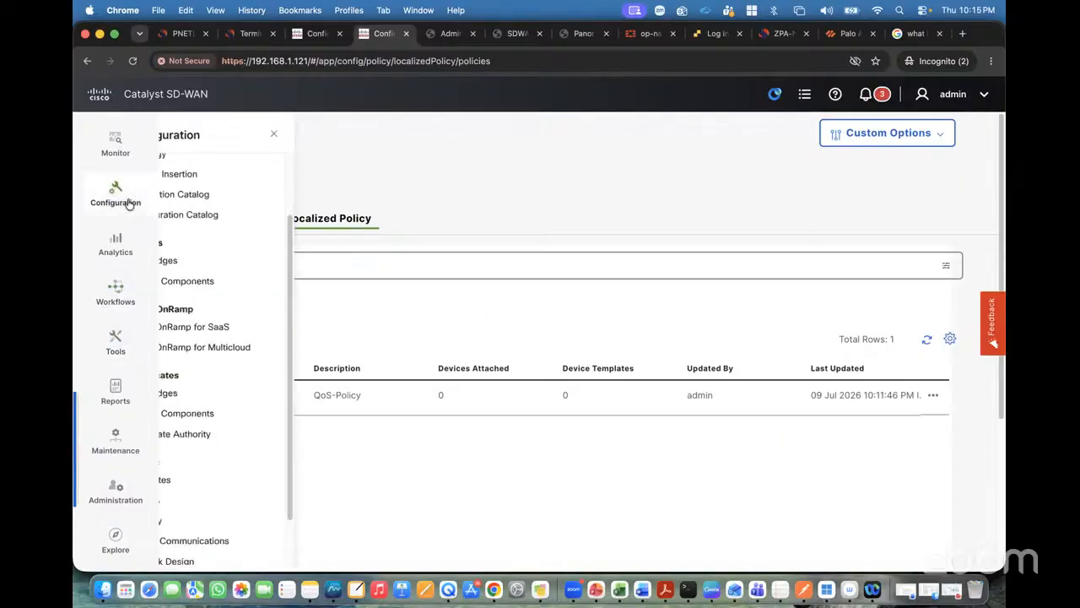
click(206, 479)
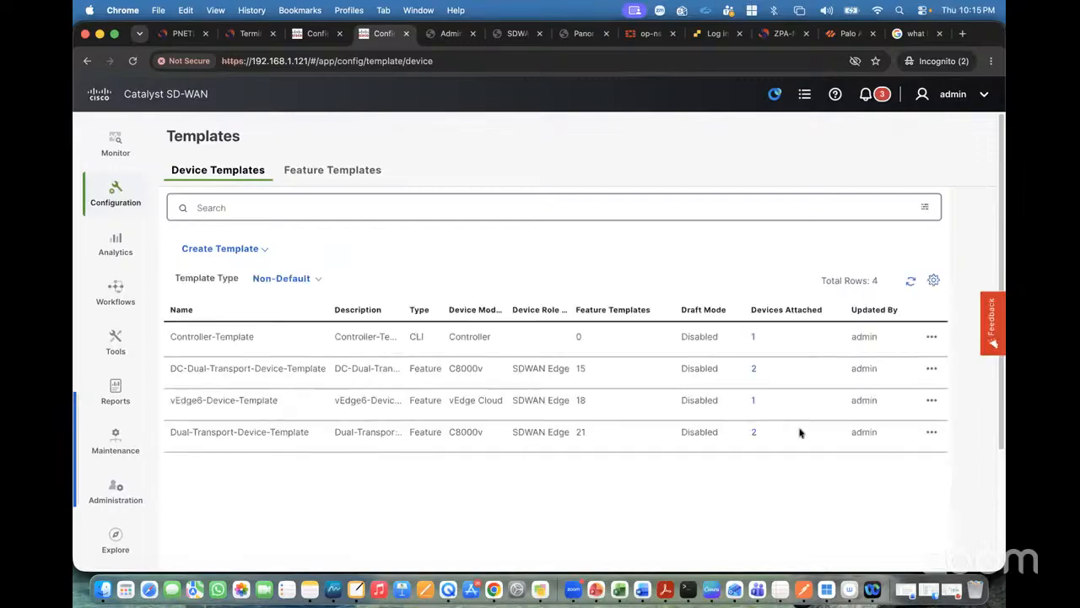
click(932, 432)
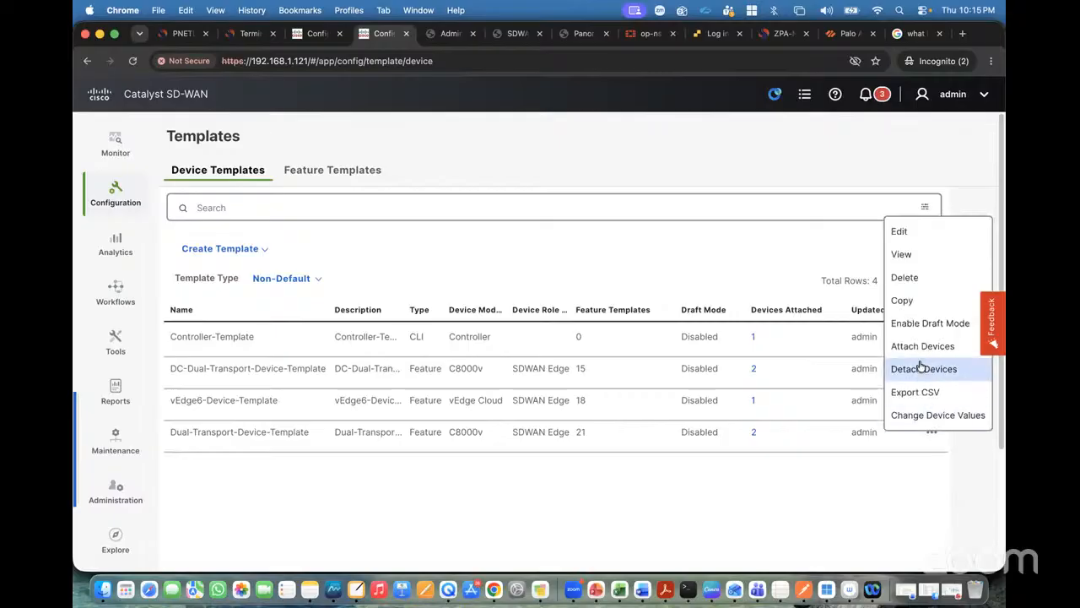
click(896, 232)
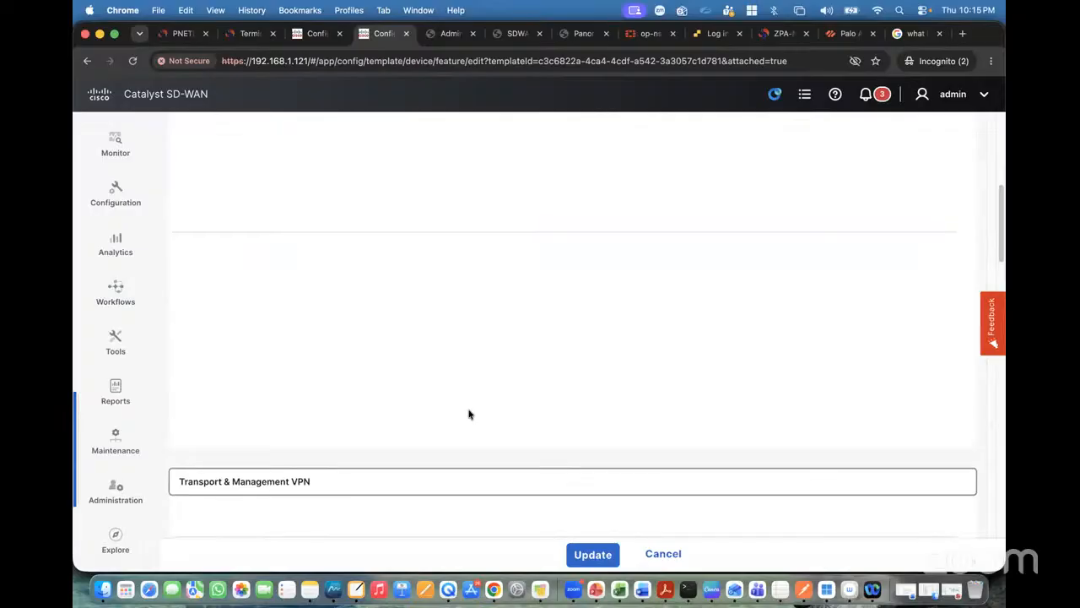
- In the device template's Additional Templates section, set Policy to QoS-Policy and update the template
scroll(470, 414, down, 10)
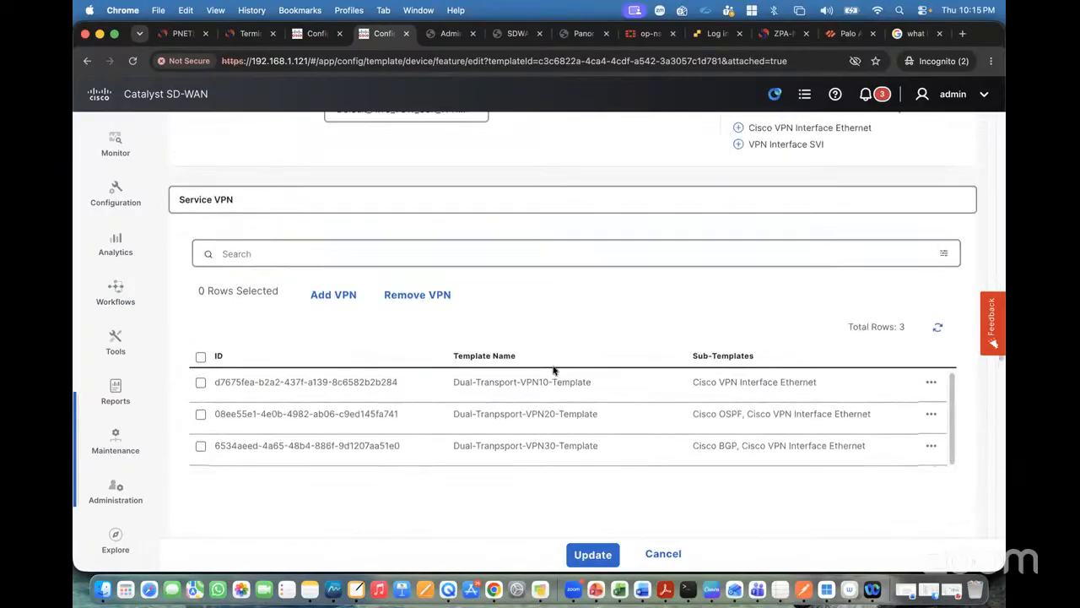
scroll(553, 370, down, 5)
scroll(554, 369, down, 10)
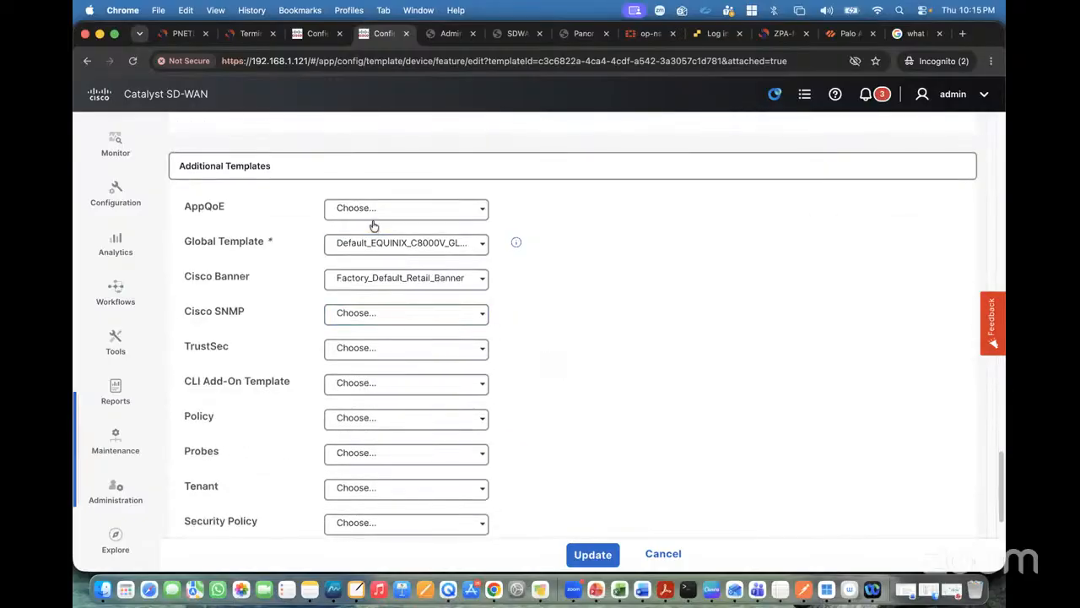
click(366, 422)
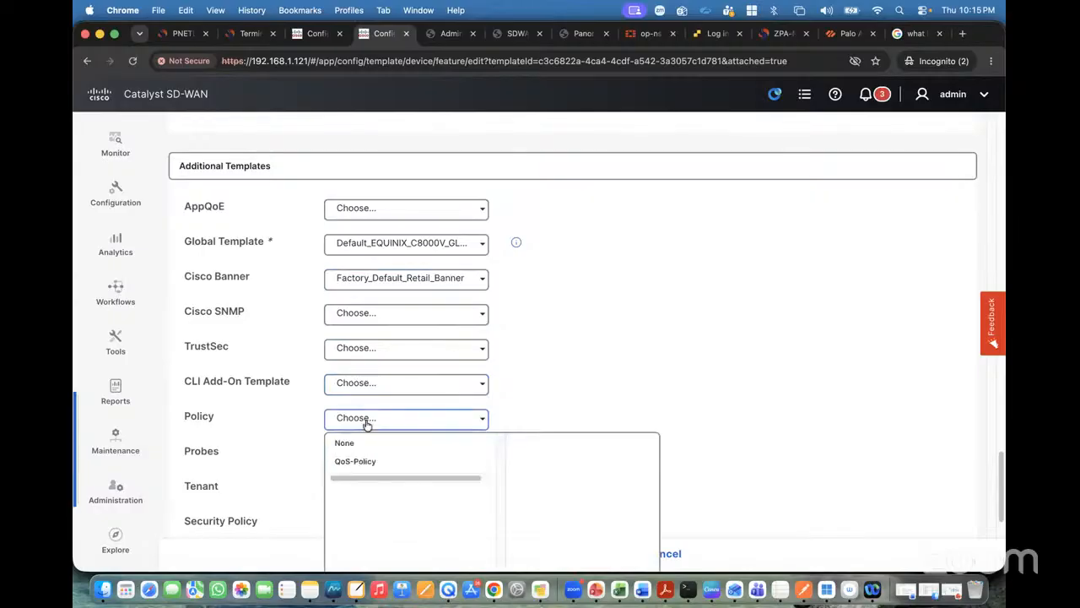
click(368, 463)
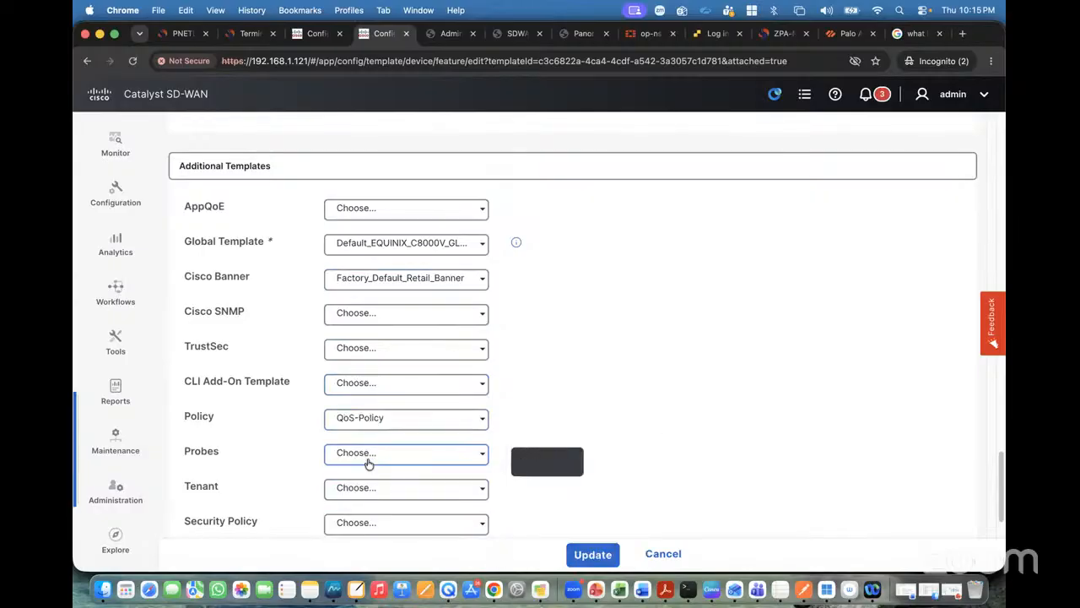
click(593, 555)
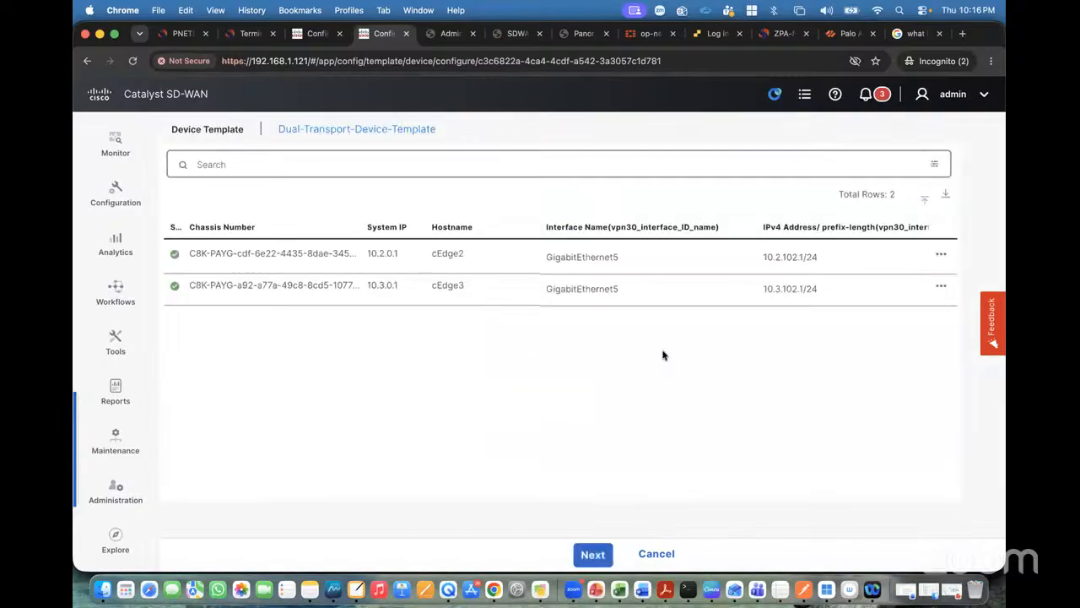
- Proceed to the device configuration preview, select cEdge2, and show its Config Diff as a side-by-side comparison
click(588, 555)
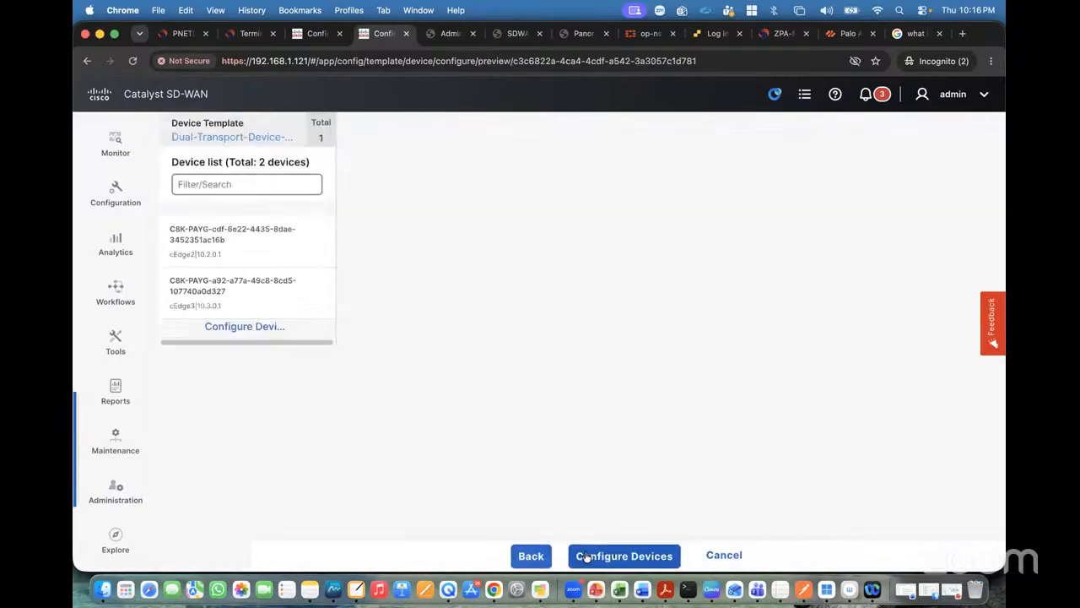
click(239, 233)
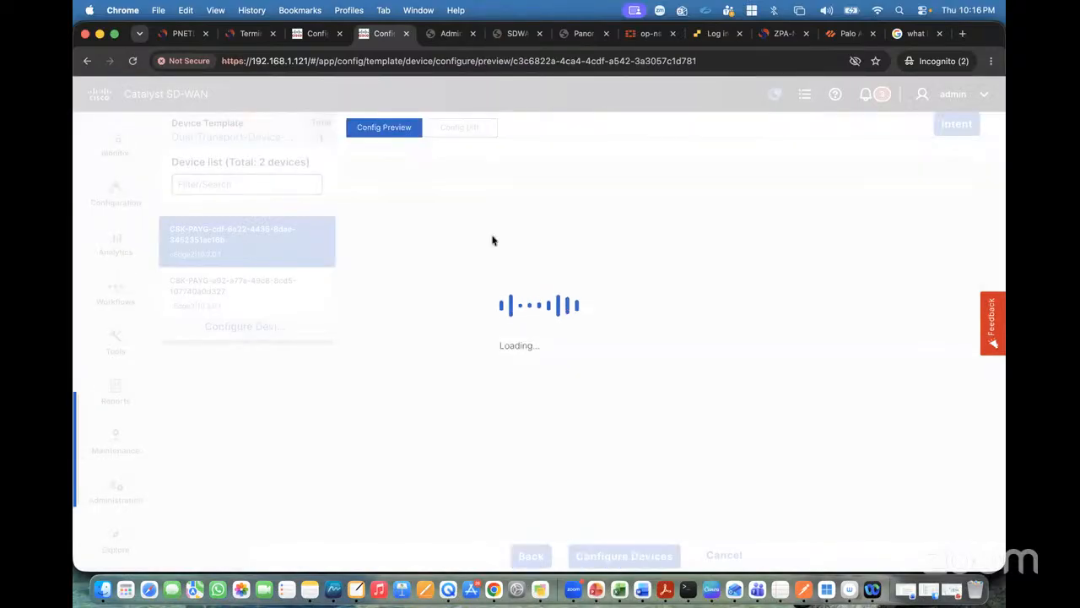
click(319, 33)
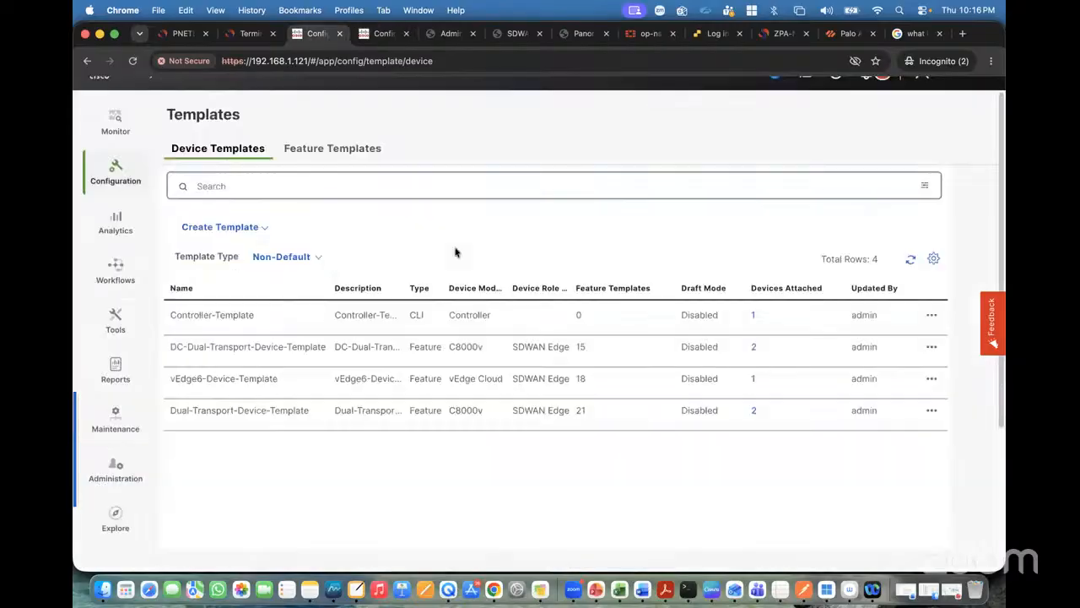
click(337, 157)
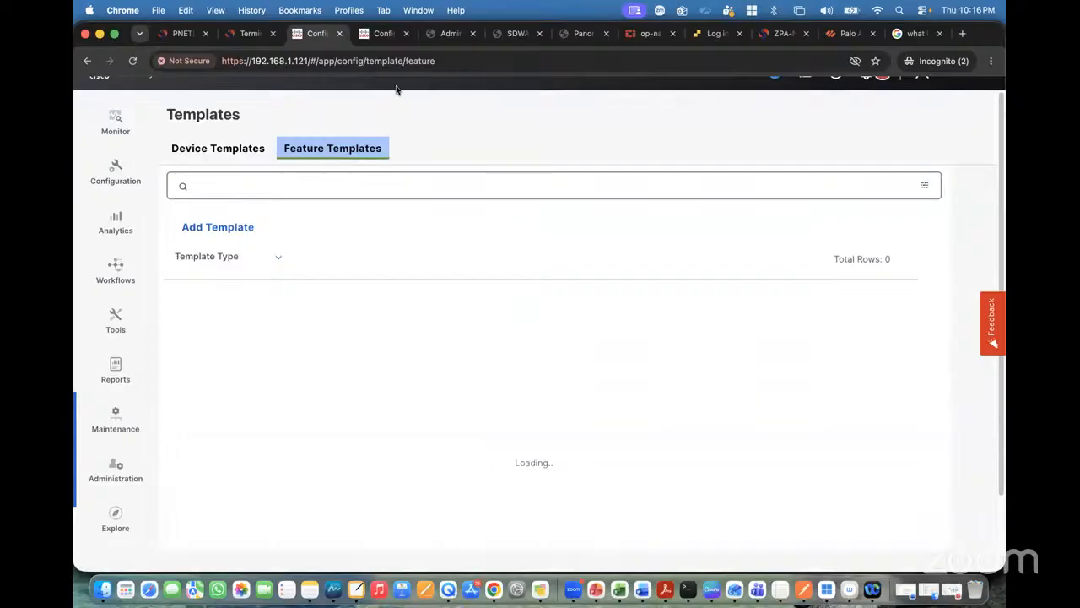
click(385, 35)
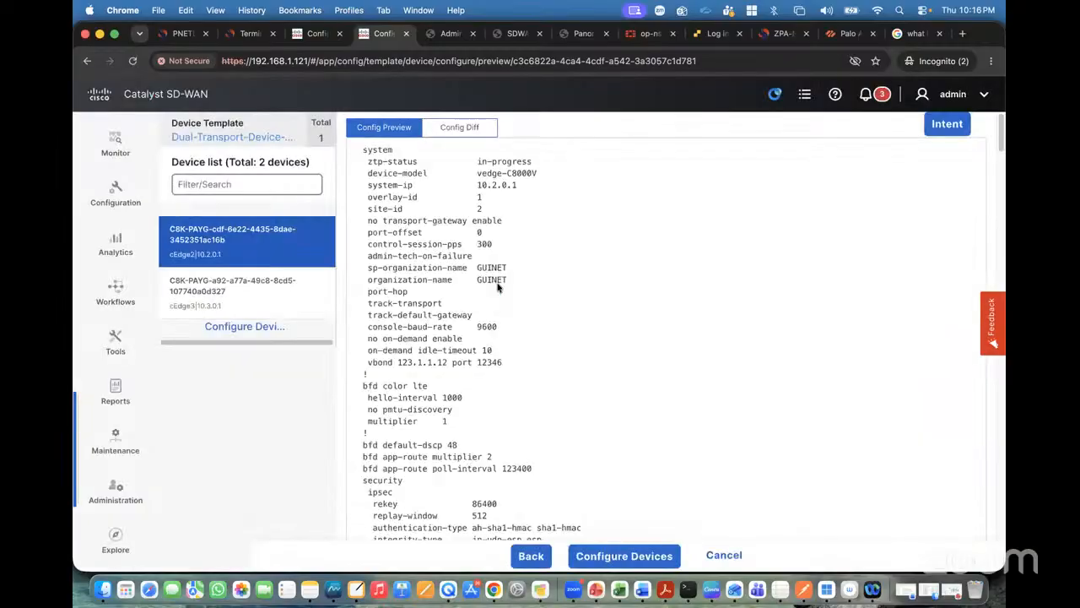
click(469, 129)
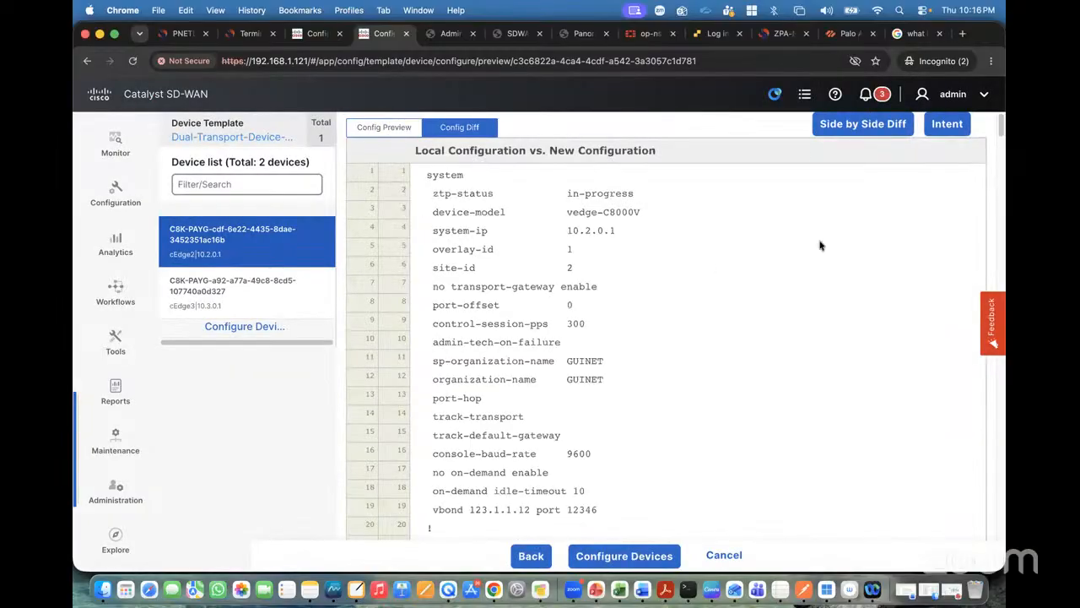
click(878, 124)
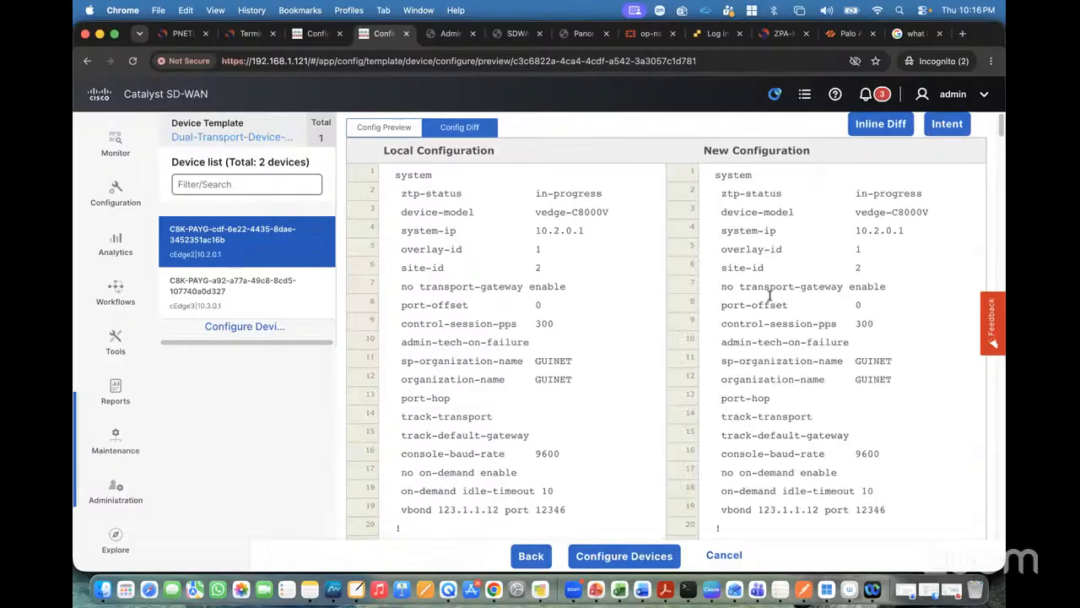
- Examine the class-map entries added to cEdge2's new configuration and the QoS group each one matches
scroll(744, 334, down, 20)
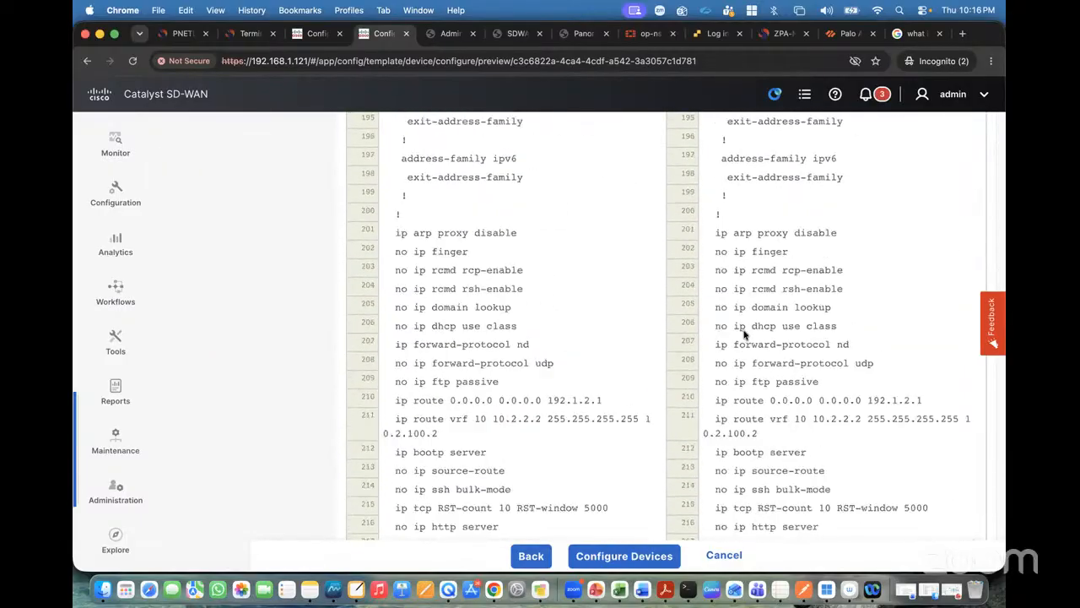
scroll(744, 334, down, 10)
scroll(744, 334, up, 10)
scroll(744, 334, down, 2)
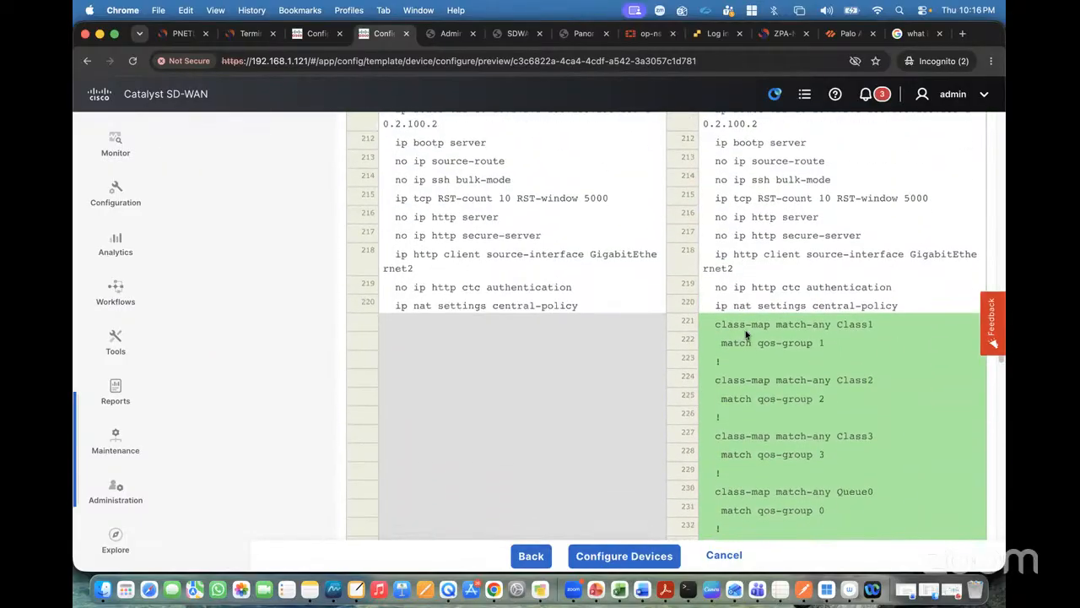
scroll(802, 342, down, 5)
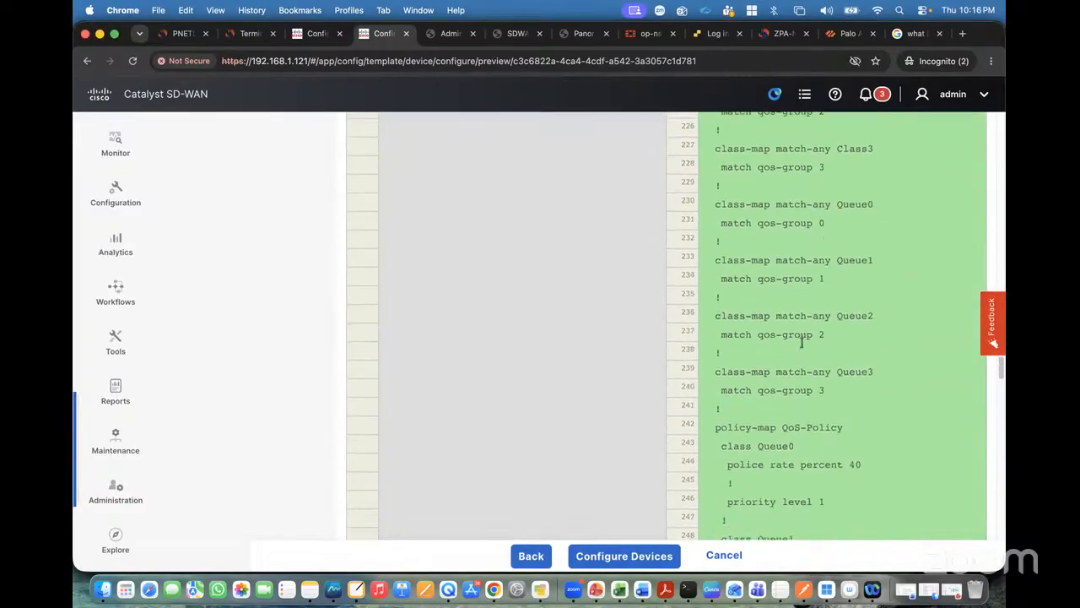
scroll(802, 342, down, 5)
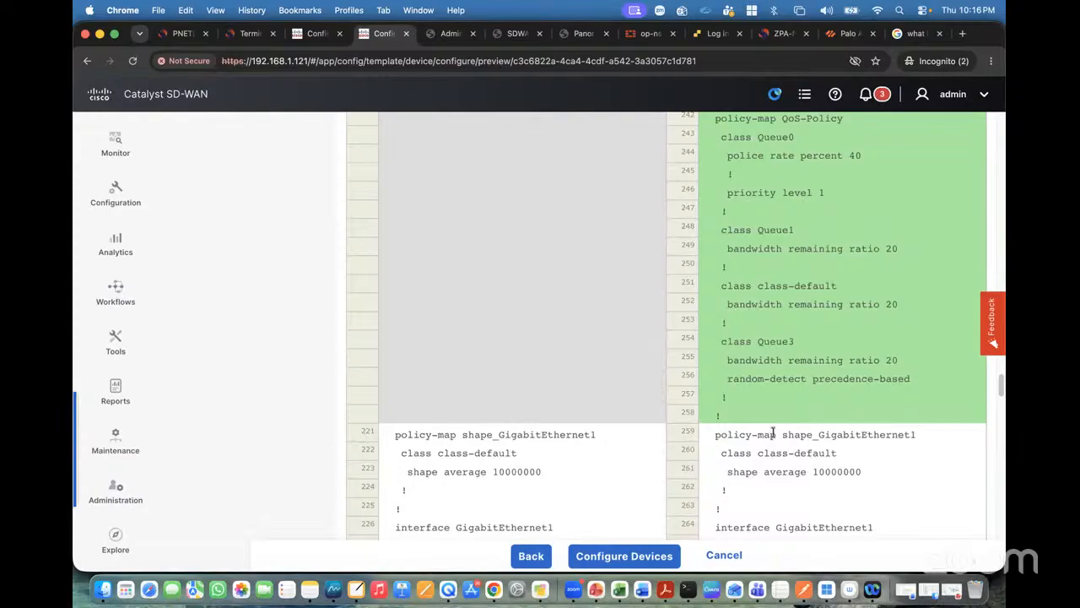
scroll(798, 422, up, 4)
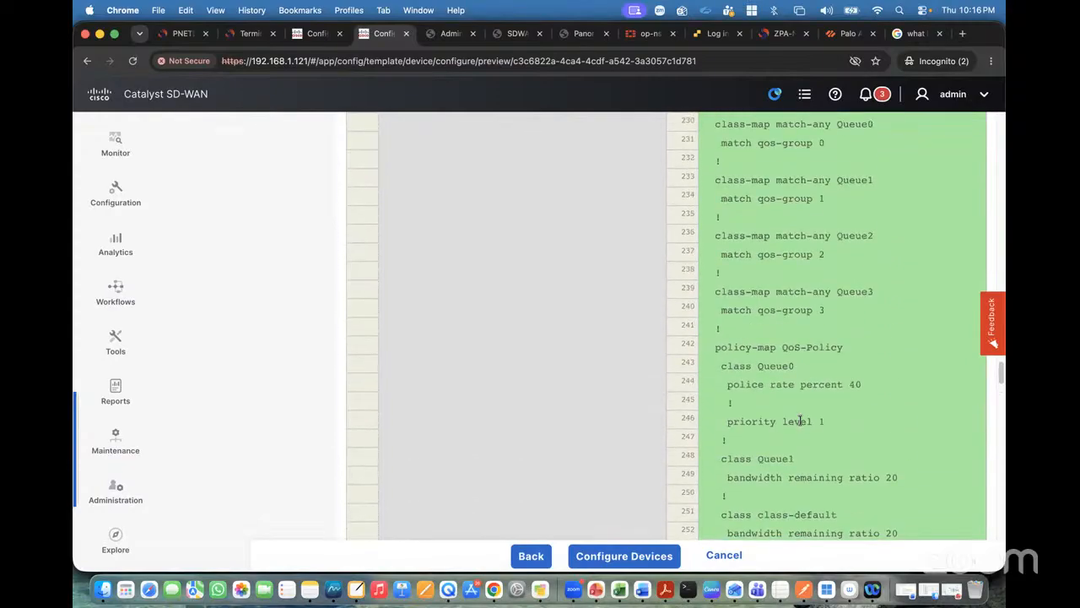
scroll(800, 421, up, 4)
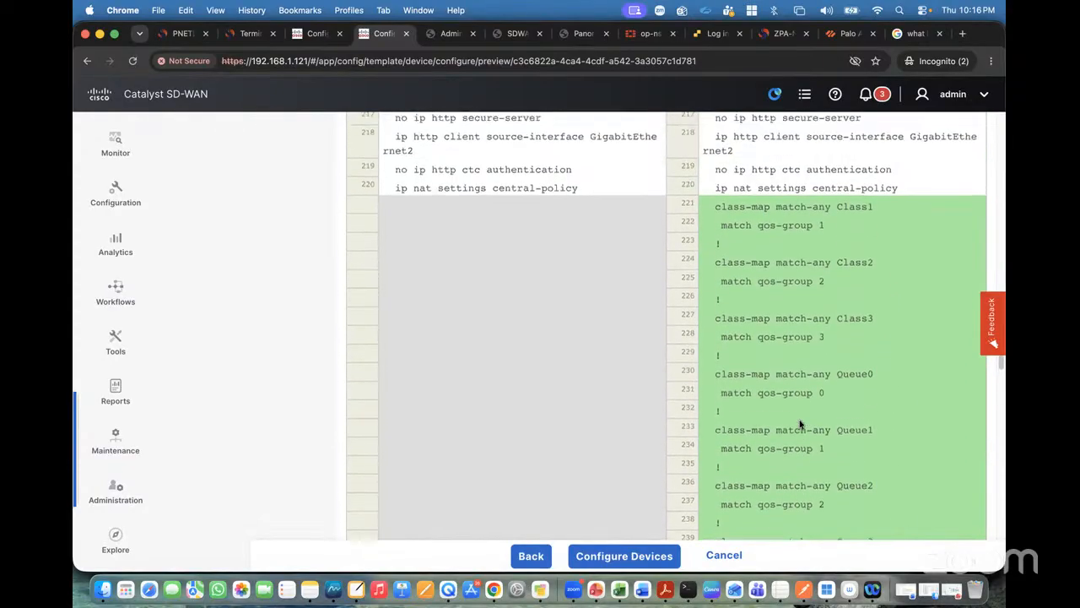
scroll(800, 425, up, 1)
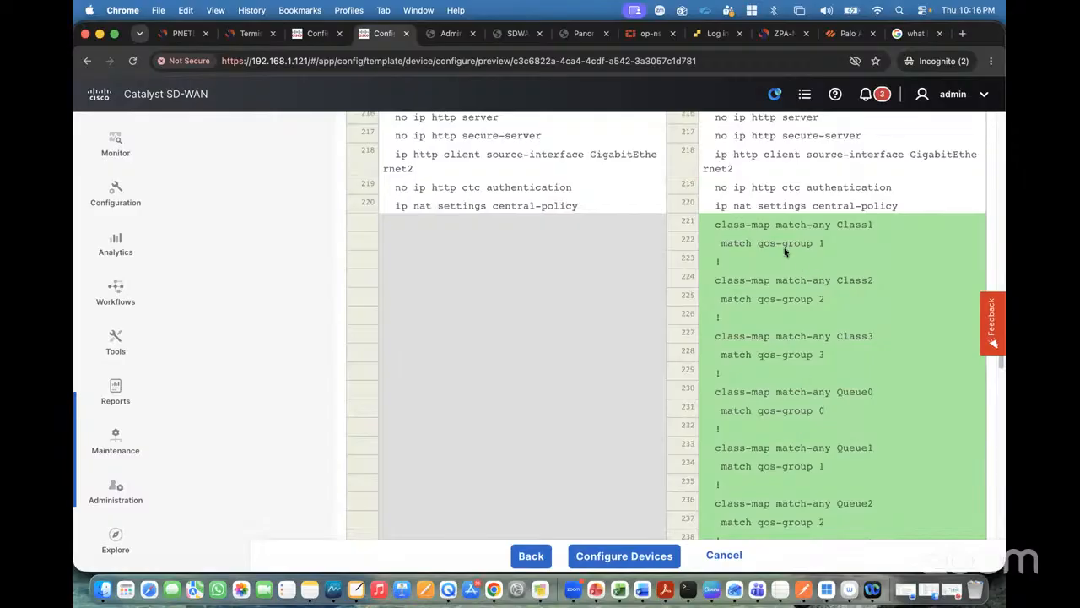
scroll(815, 264, up, 1)
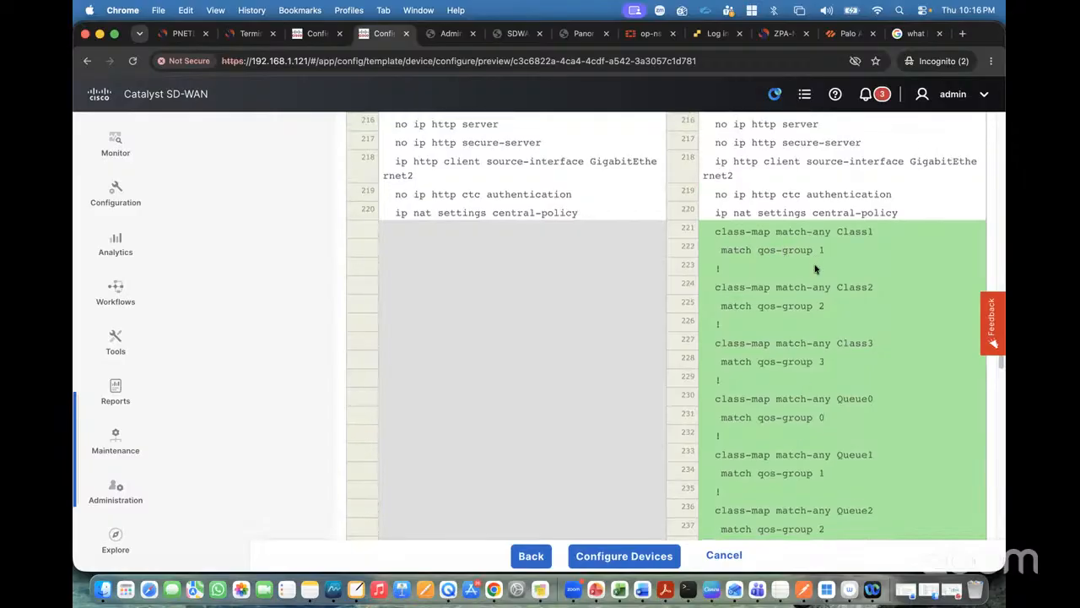
scroll(818, 258, up, 1)
- Review the QoS-Policy policy-map queues and the added policy section with its class-to-queue mappings in the new configuration
scroll(818, 257, down, 5)
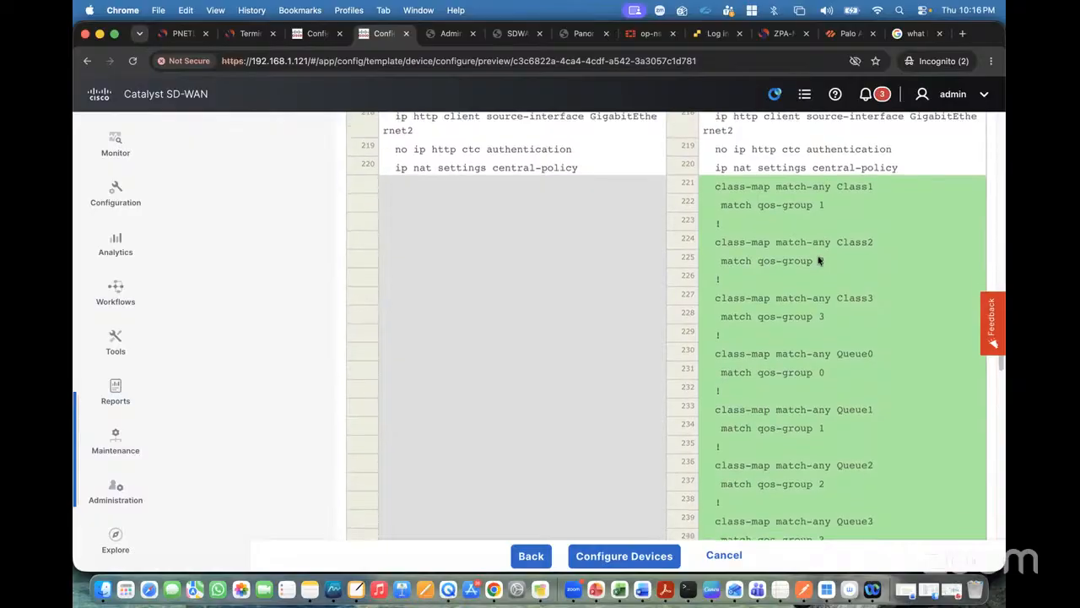
scroll(817, 257, down, 4)
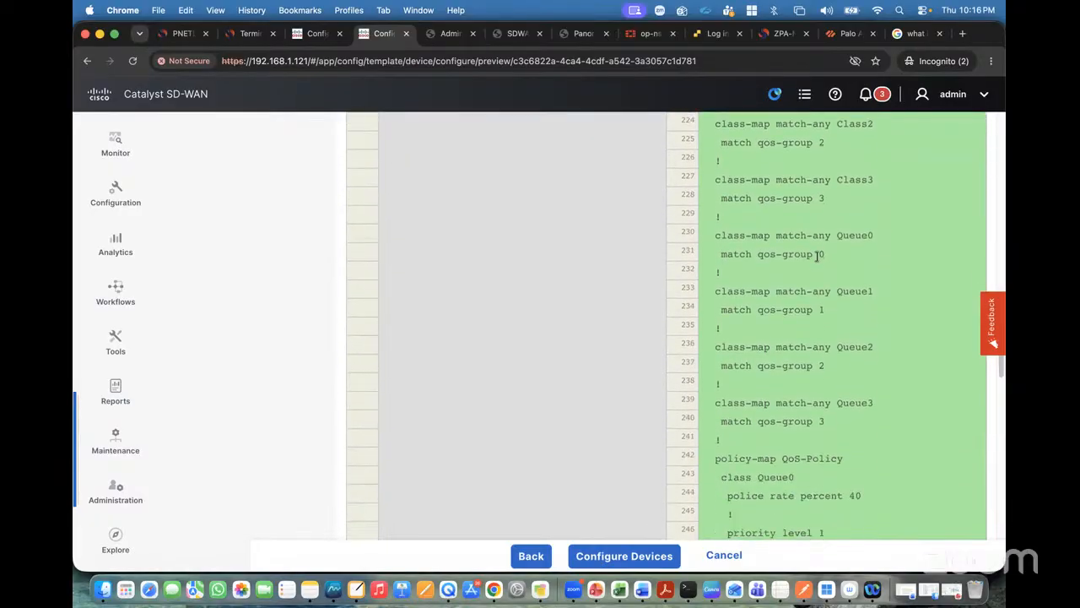
scroll(817, 257, down, 5)
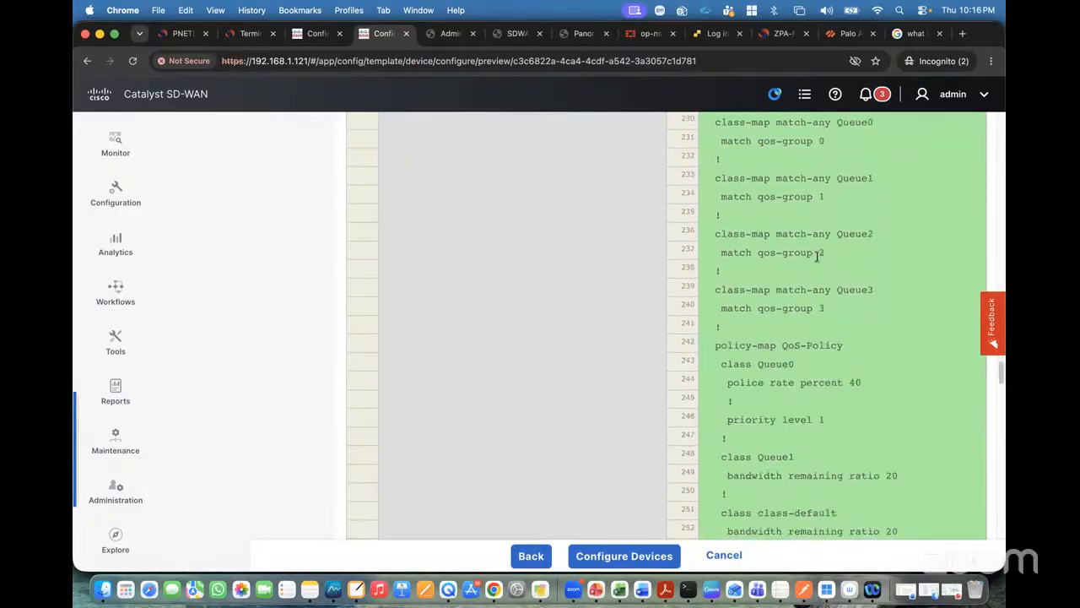
scroll(817, 257, down, 3)
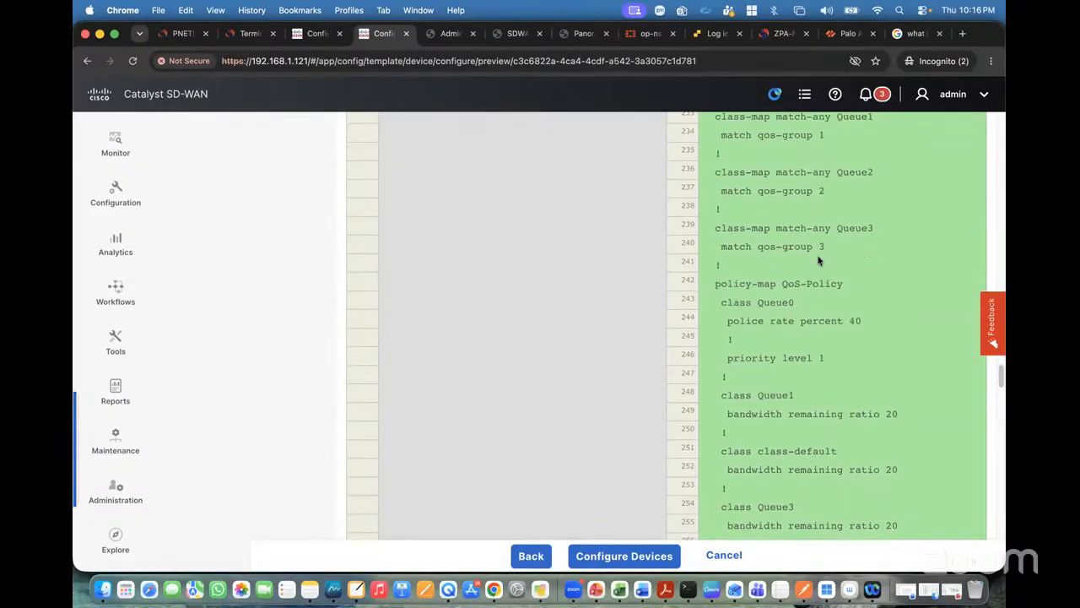
scroll(817, 260, down, 4)
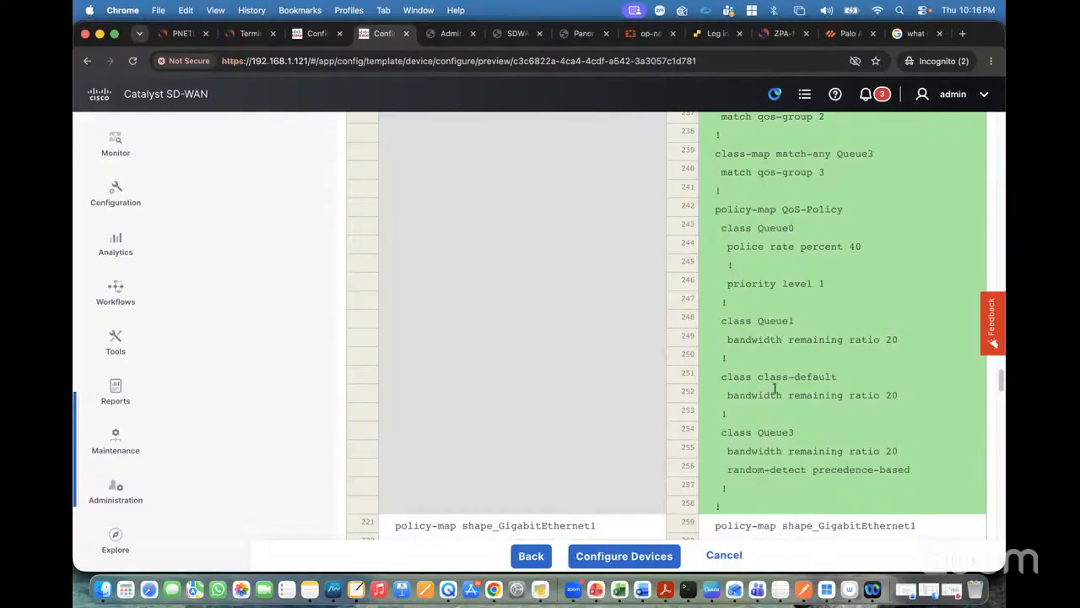
scroll(748, 422, down, 3)
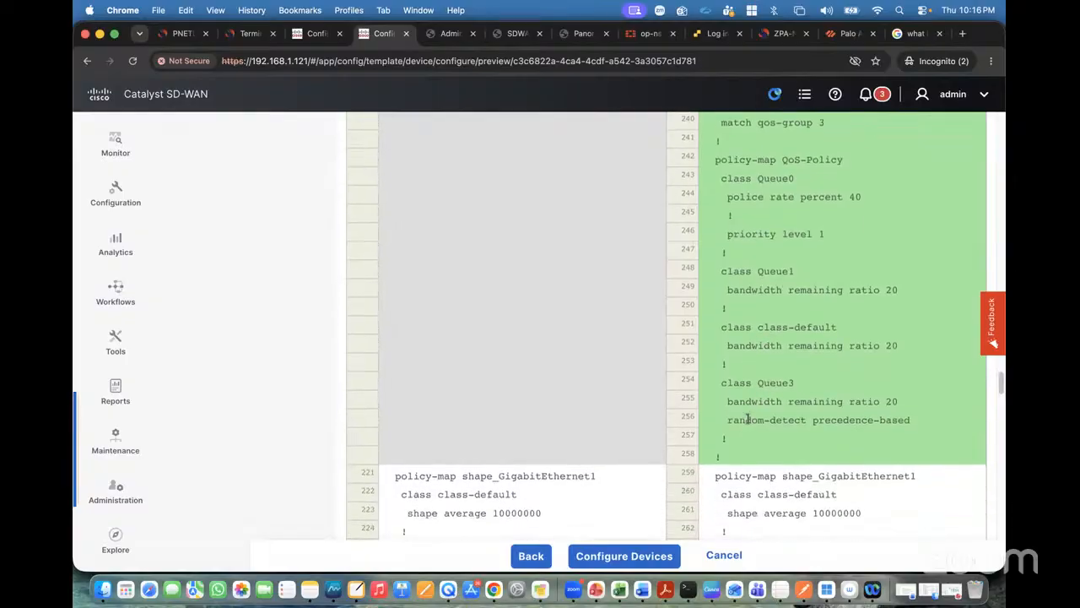
scroll(747, 420, down, 4)
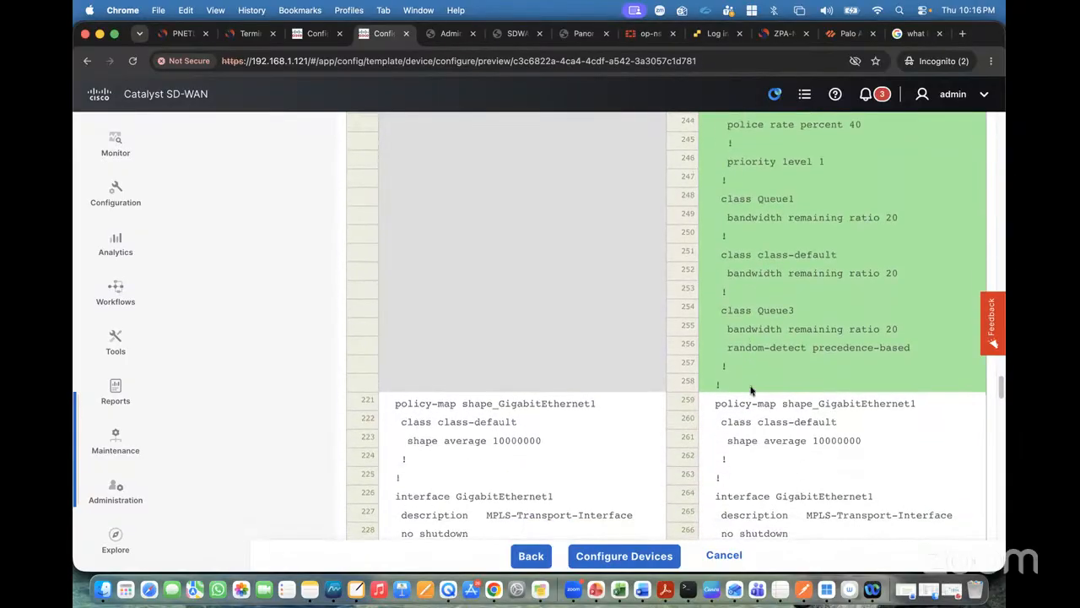
scroll(751, 390, down, 20)
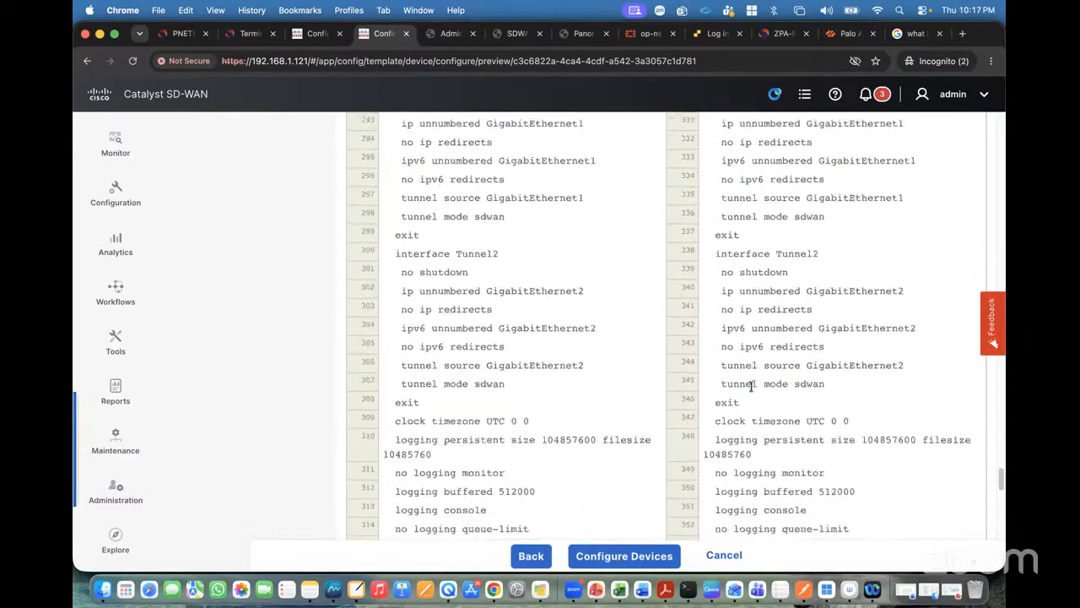
scroll(751, 390, down, 8)
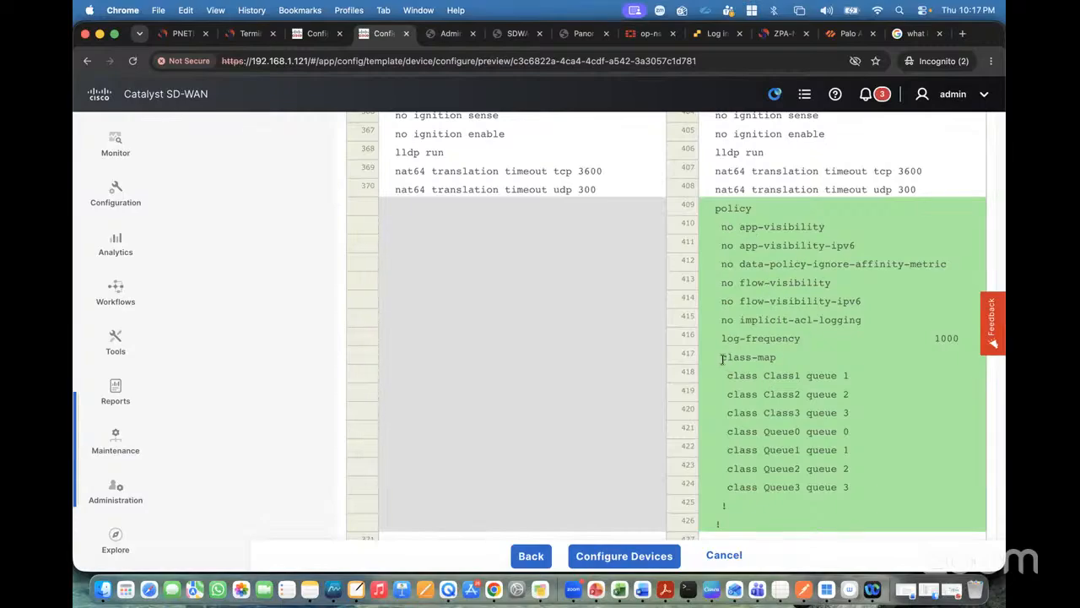
- Check QoS-Policy in the Localized Policy list of the first Catalyst SD-WAN tab, and return to the cEdge2 diff
right_click(798, 376)
click(317, 43)
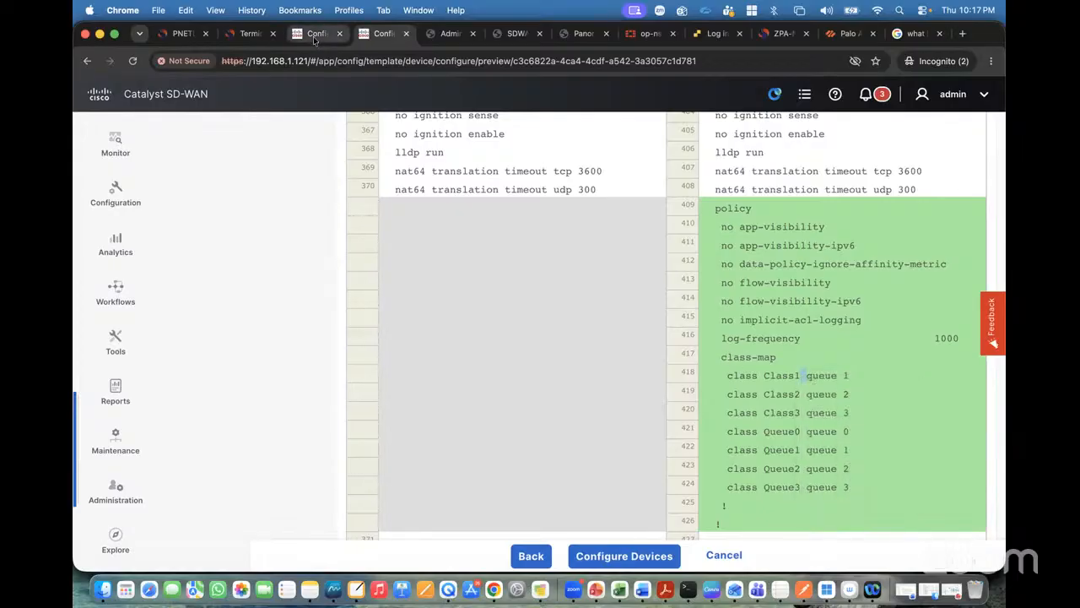
click(314, 40)
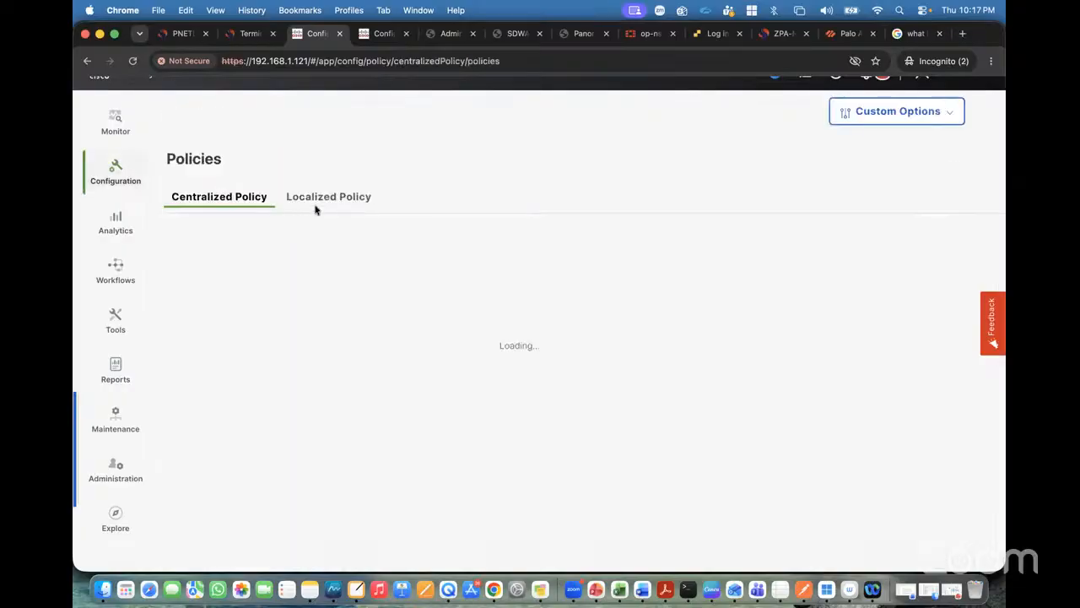
click(317, 203)
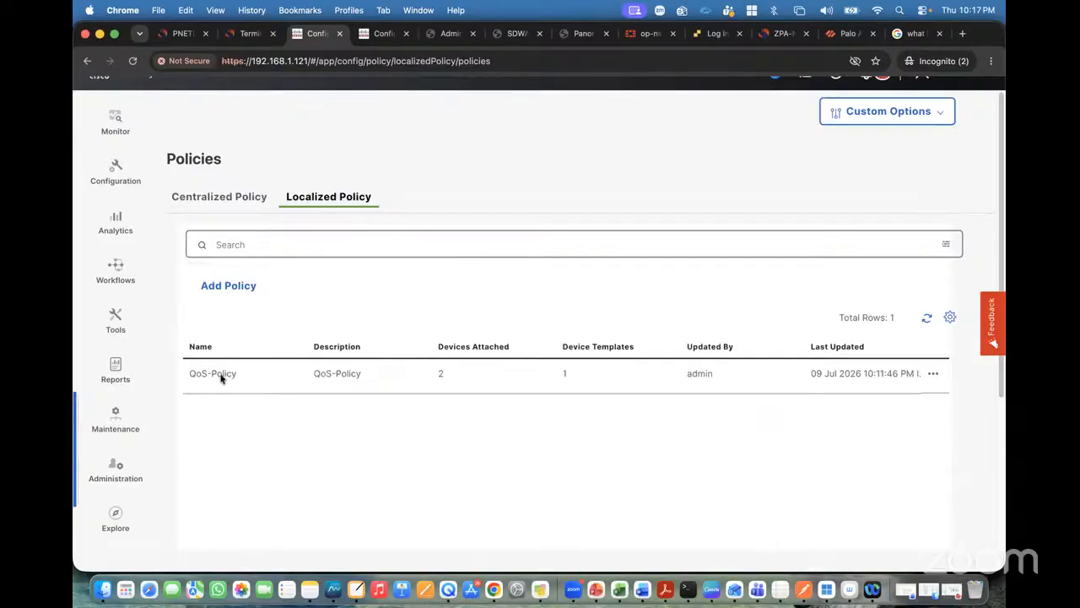
click(380, 35)
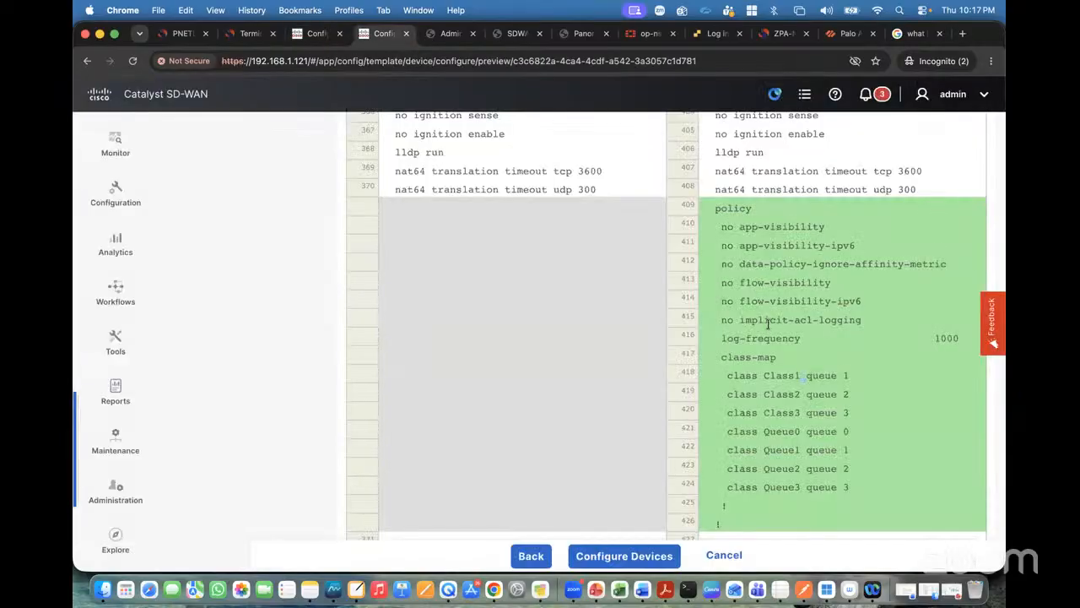
- Go back through the diff from the added policy section to the QoS-Policy policy-map and recheck its queue definitions
scroll(796, 319, down, 1)
scroll(796, 320, up, 1)
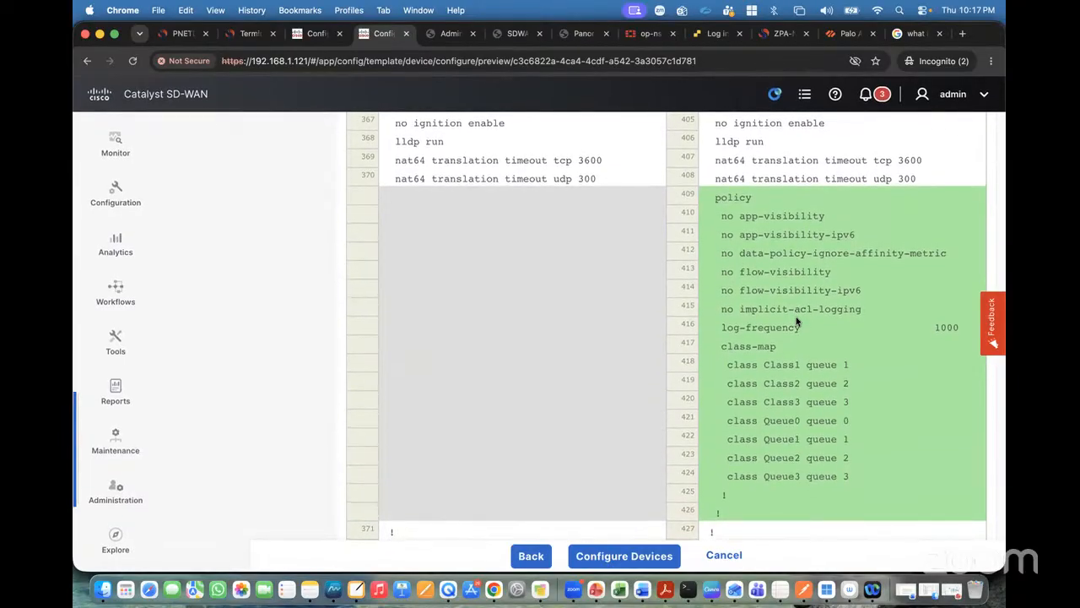
scroll(800, 361, up, 3)
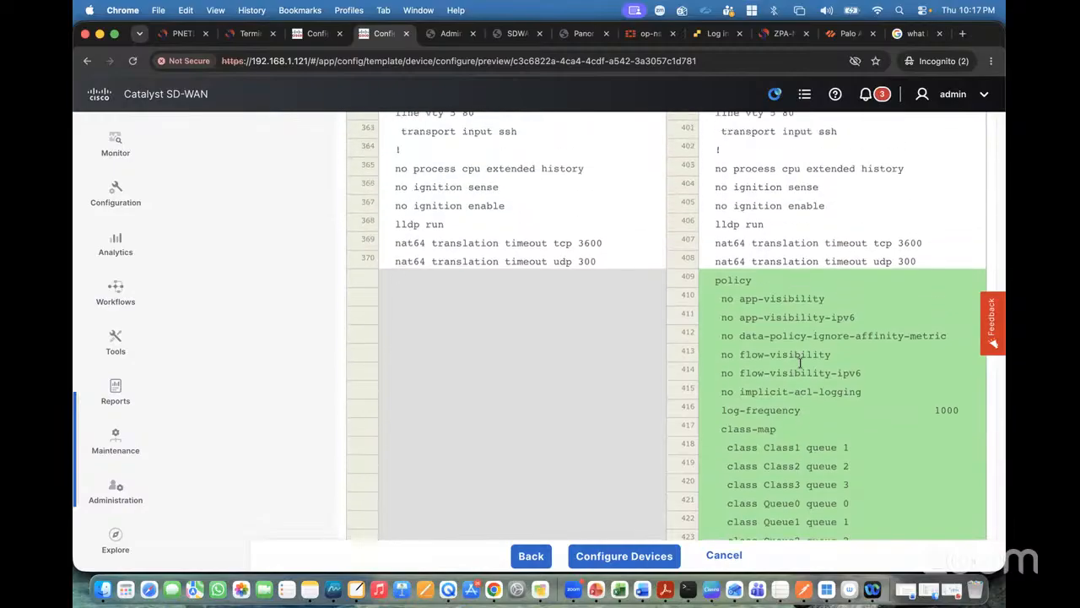
scroll(800, 361, up, 20)
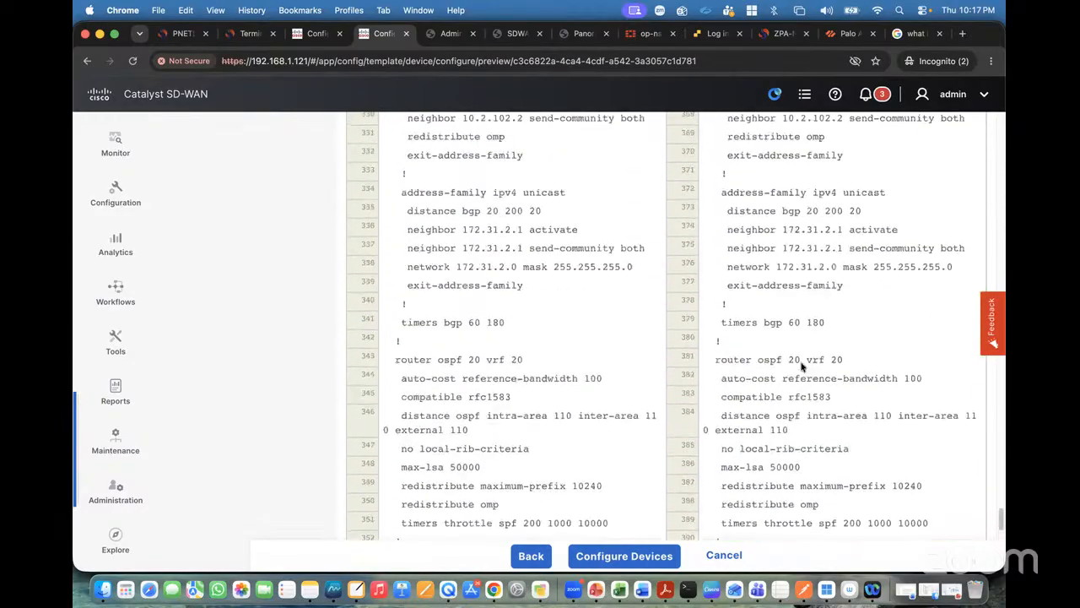
scroll(802, 365, up, 20)
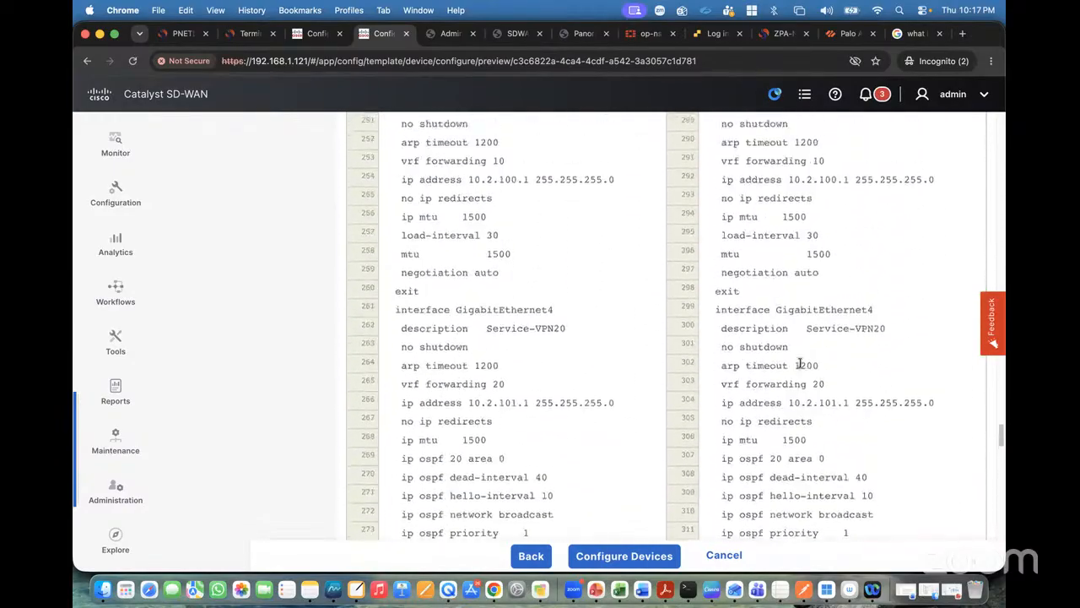
scroll(800, 364, up, 20)
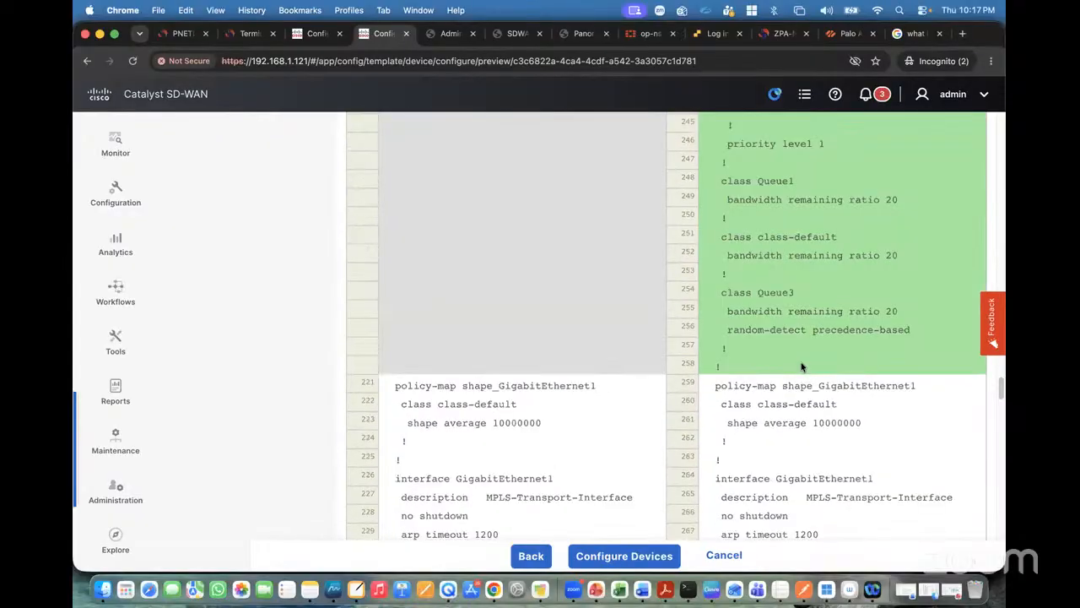
scroll(802, 365, up, 4)
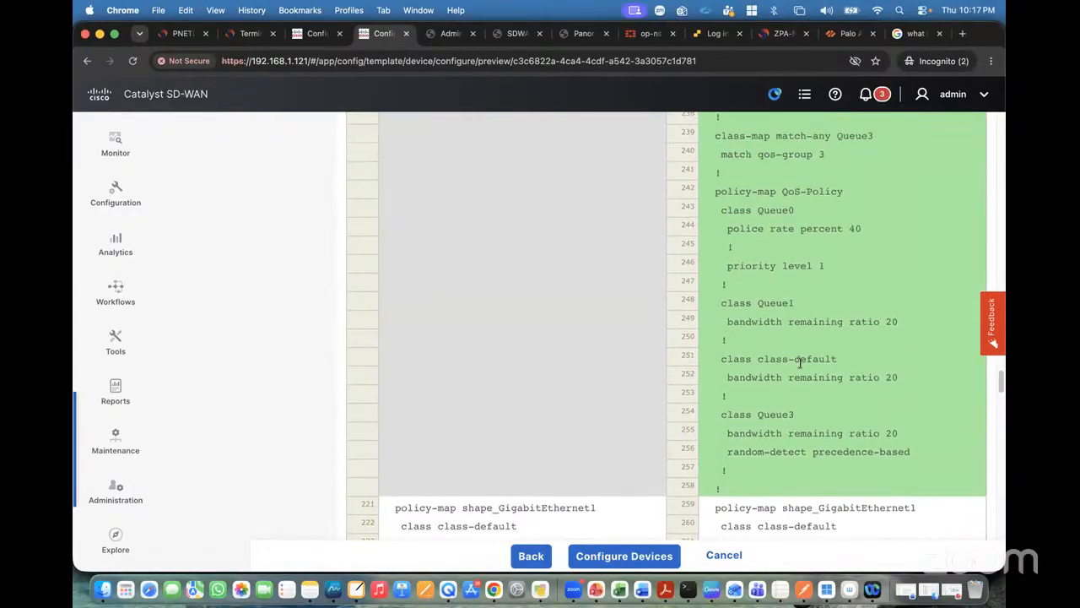
scroll(800, 363, up, 3)
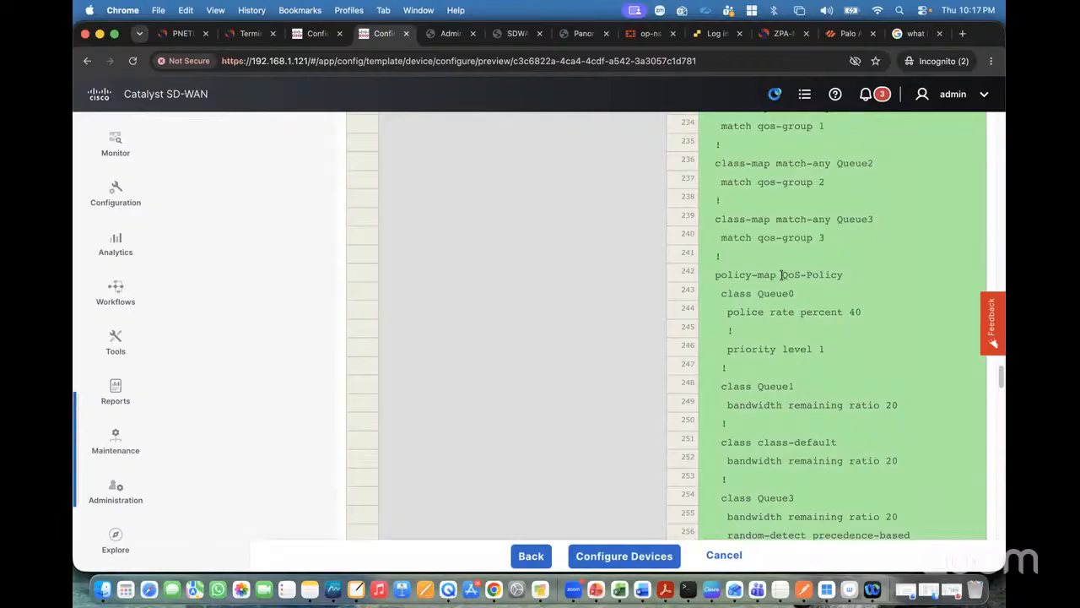
- Compare the QoS-Policy policy-map name in the cEdge2 diff with the policy name in the Localized Policy list
mouse_move(783, 275)
mouse_down()
mouse_move(842, 274)
mouse_move(780, 270)
mouse_up()
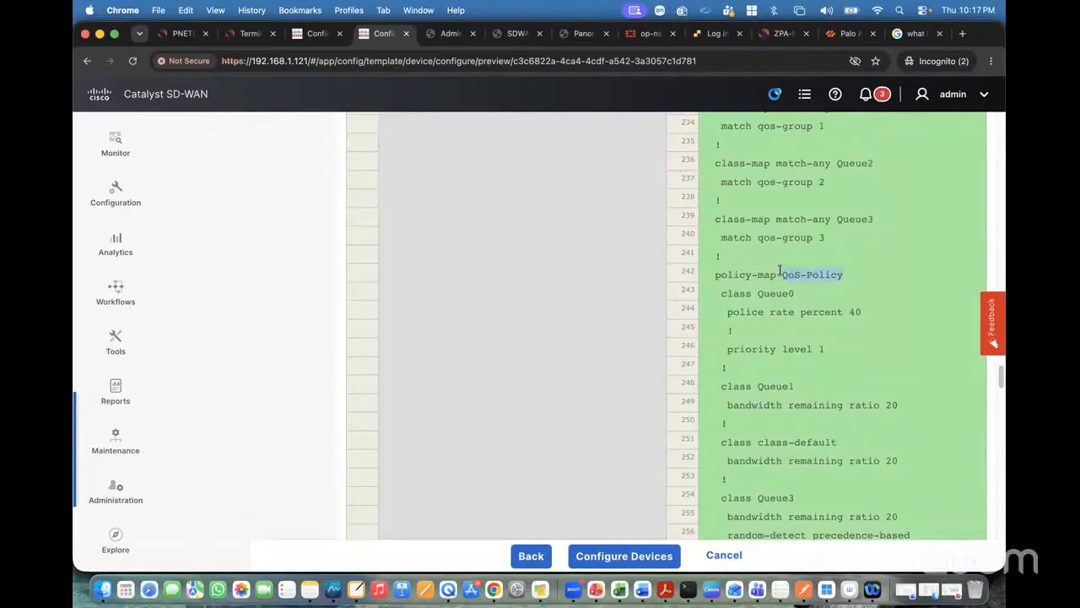
click(317, 33)
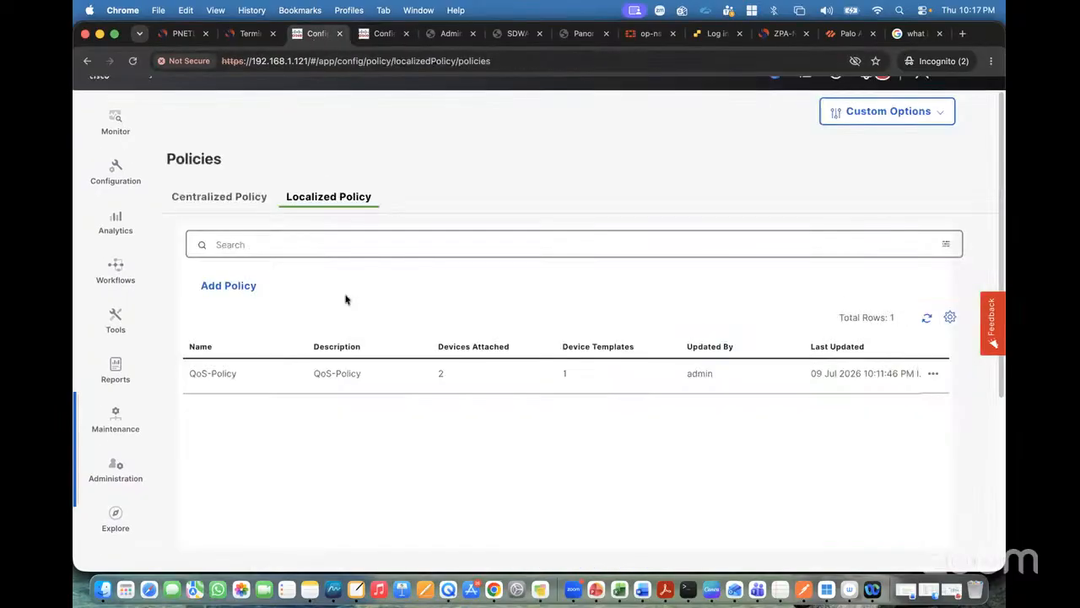
click(380, 33)
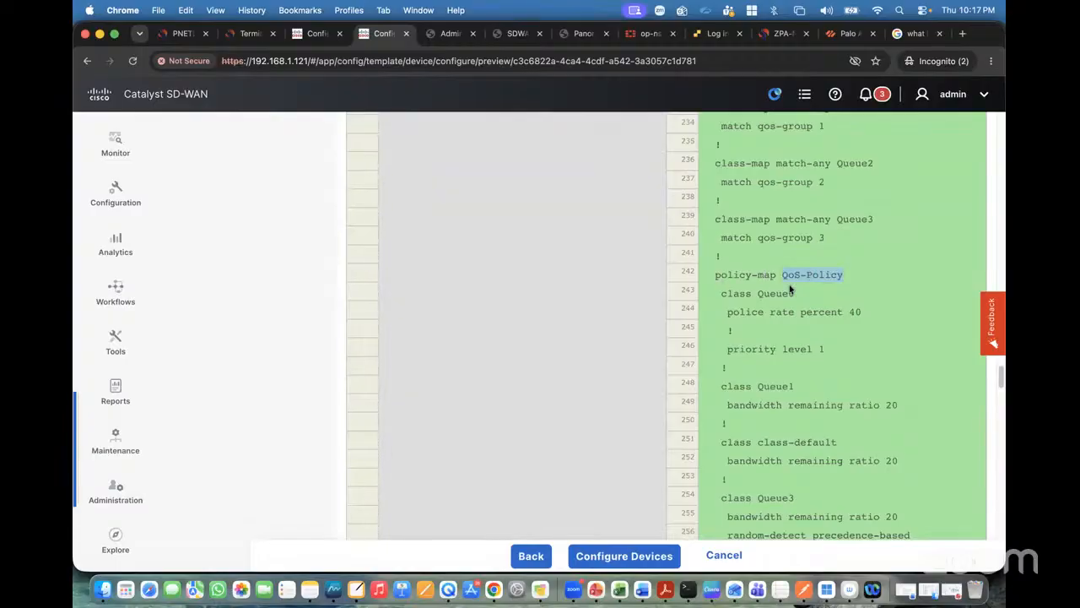
- Deploy the previewed configuration to both devices, confirming the changes, and refresh the template push status
click(609, 556)
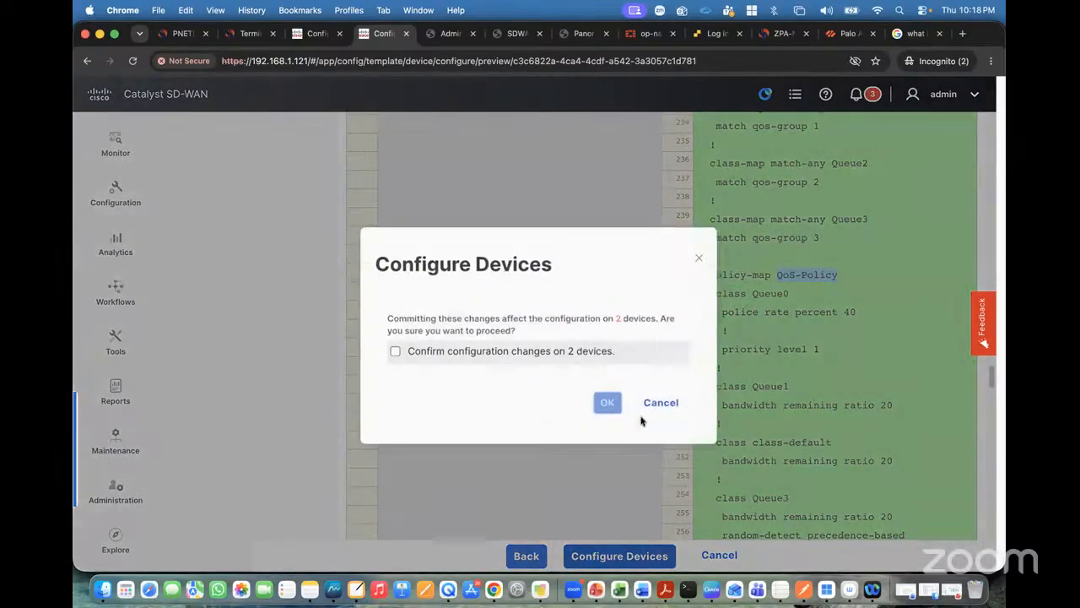
click(385, 340)
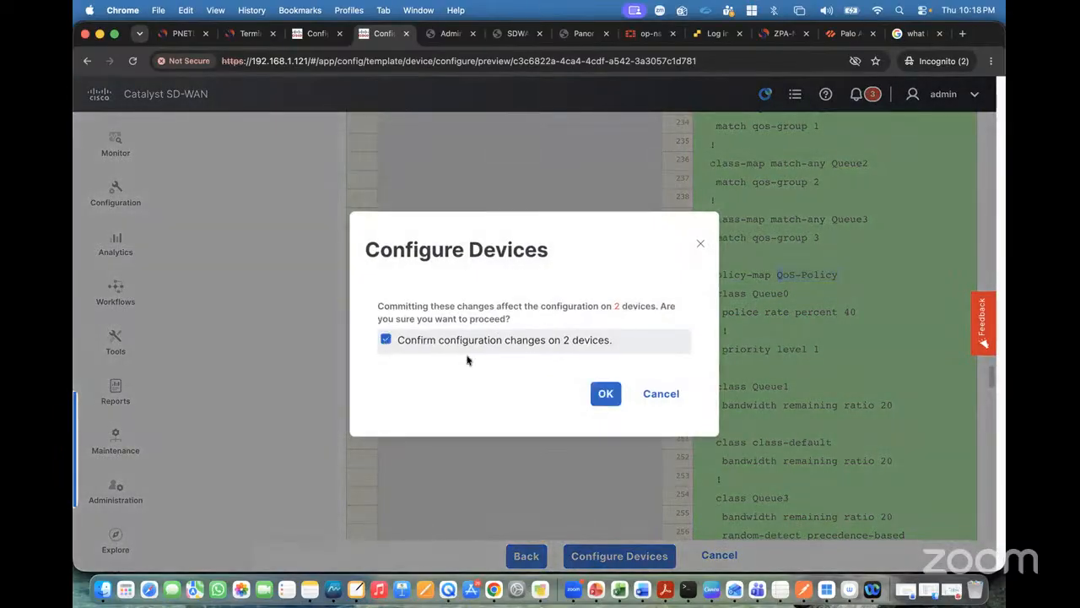
click(606, 393)
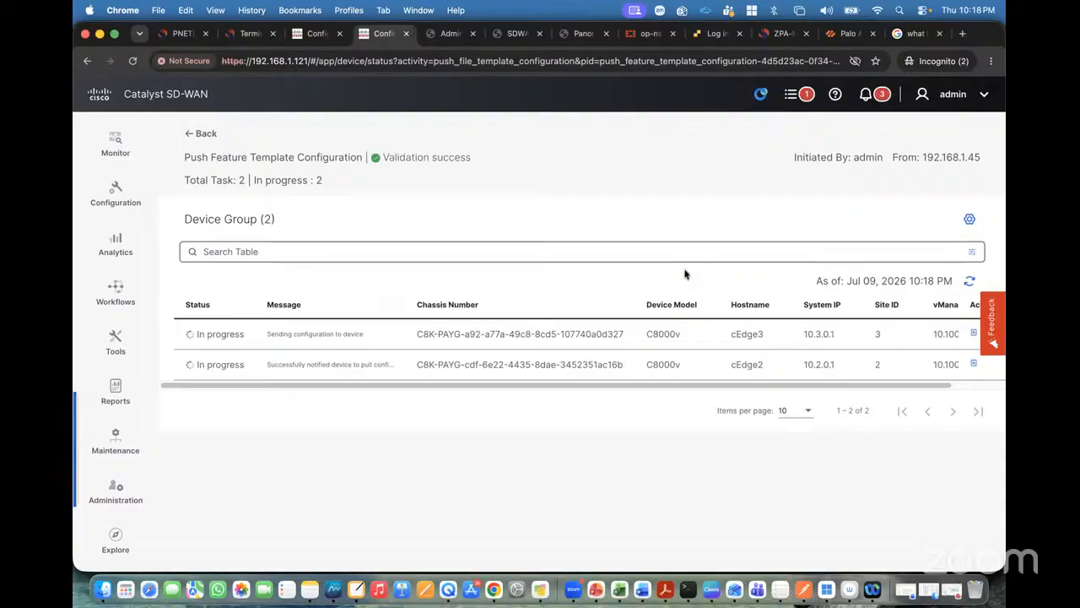
click(970, 281)
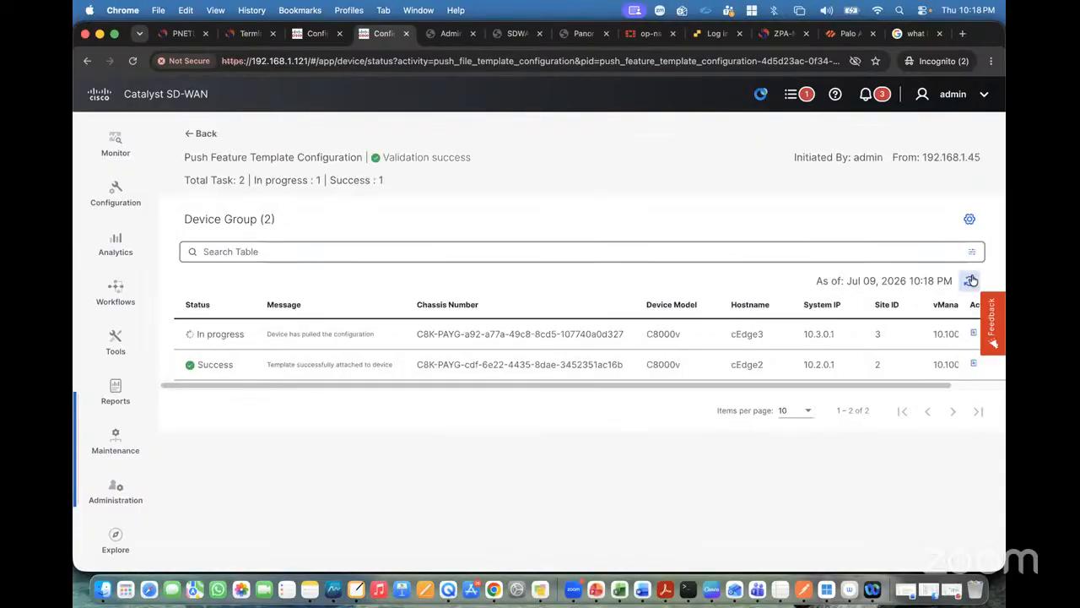
click(970, 280)
click(968, 283)
click(968, 284)
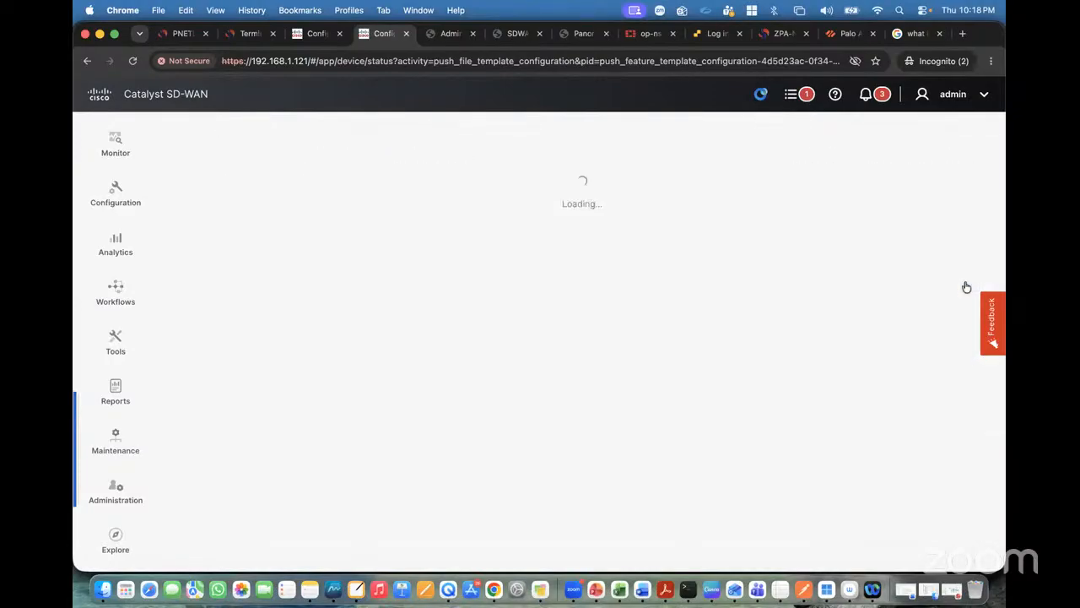
- In the cEdge2 terminal session, run "sh running-config | sec QoS" to display the QoS section of the configuration
click(253, 36)
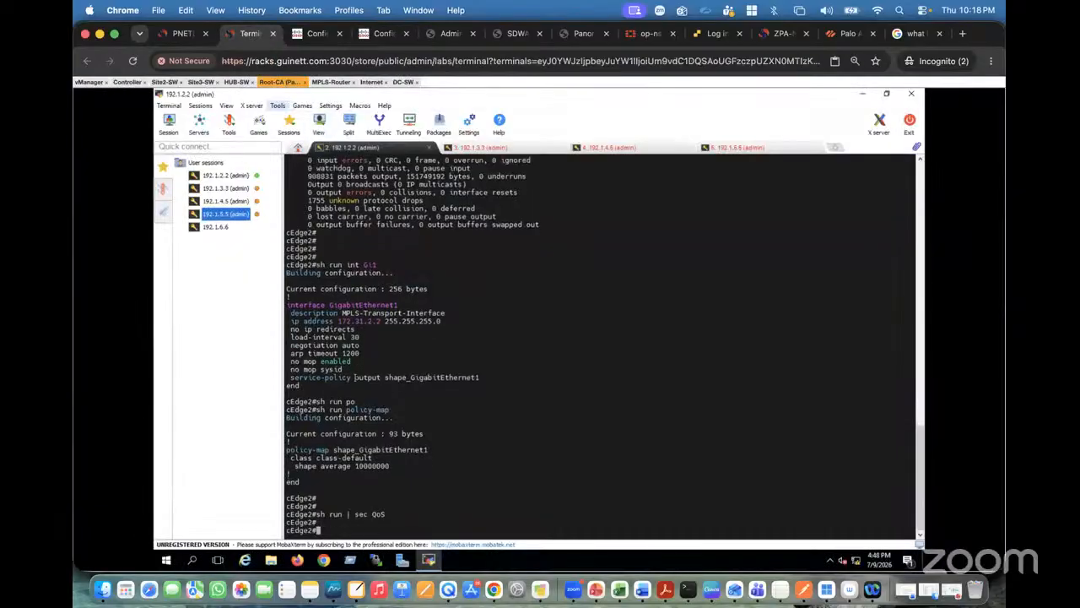
key(Return)
key(Return)
key(Return)
text(sh run)
key(Tab)
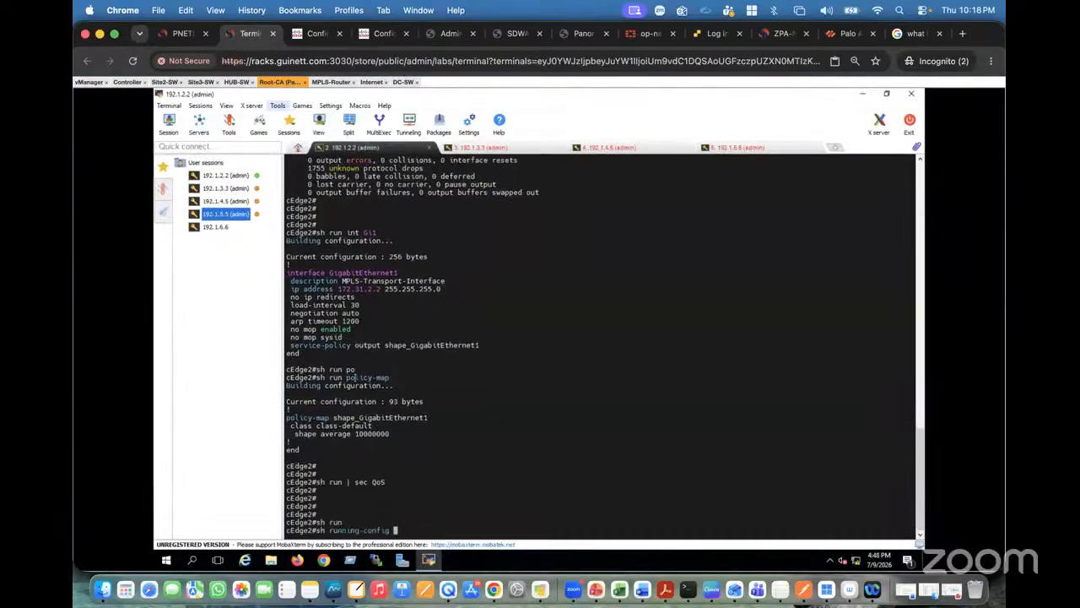
text(| sec QoS)
key(Return)
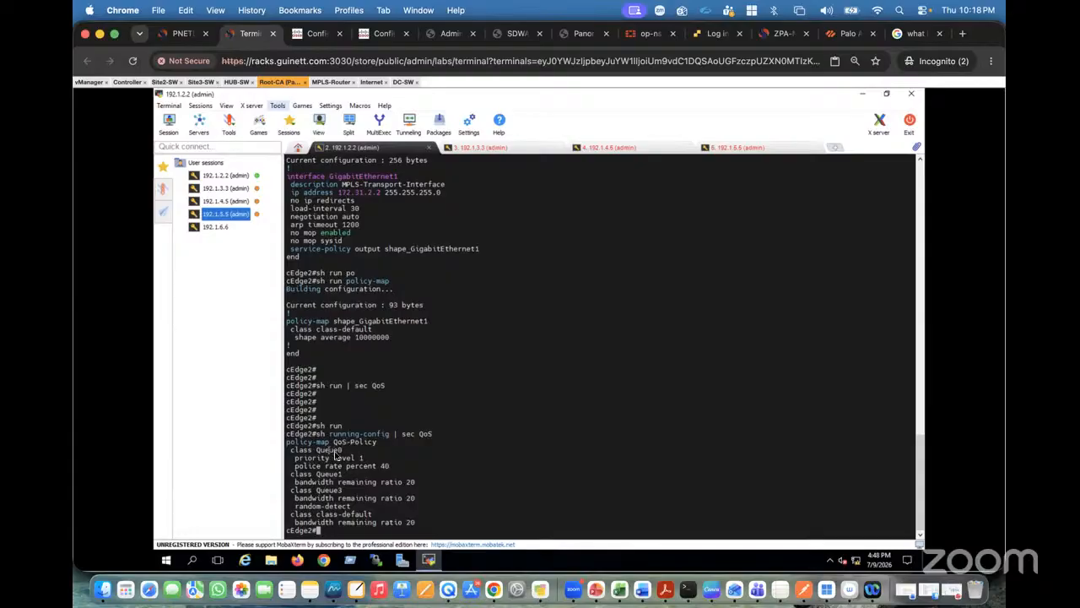
- Run "sh running-config policy-map" on cEdge2 and highlight the QoS-Policy policy-map name in the output
key(Return)
key(Return)
key(Return)
text(sh run)
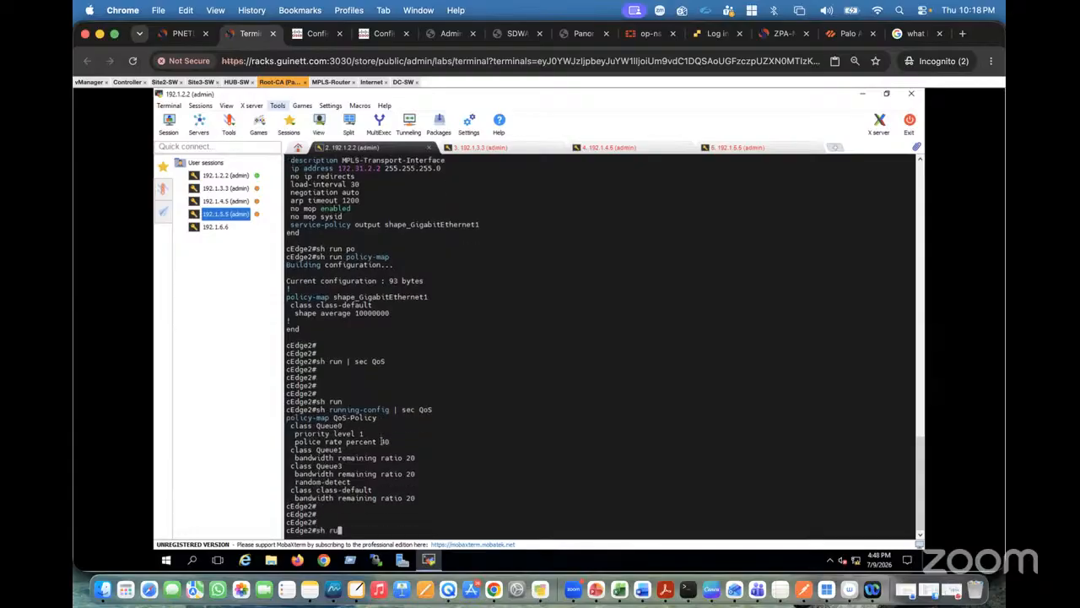
key(Tab)
text(po)
key(Tab)
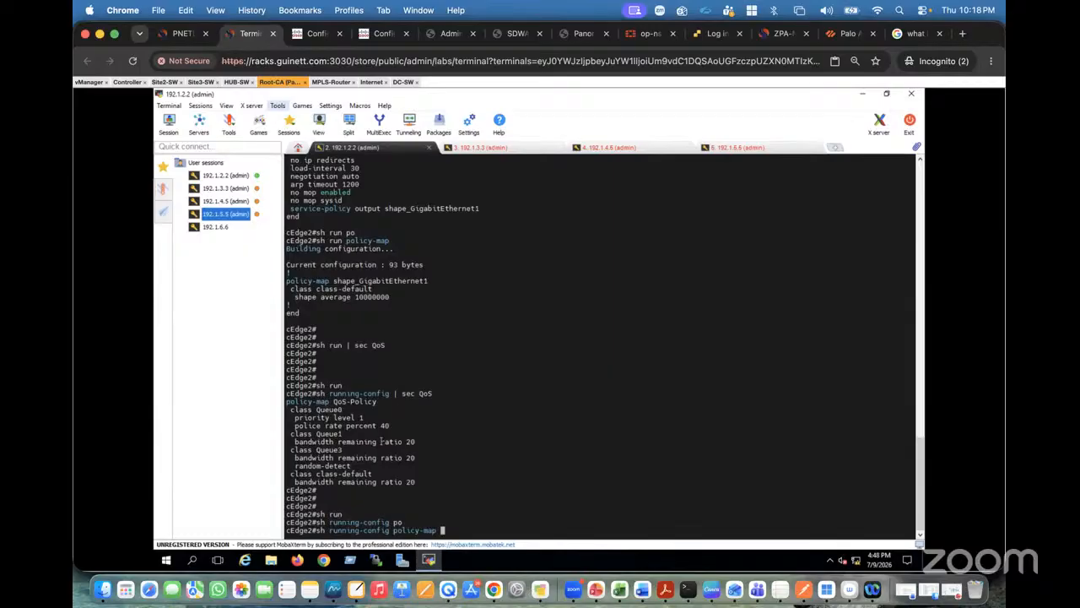
key(Return)
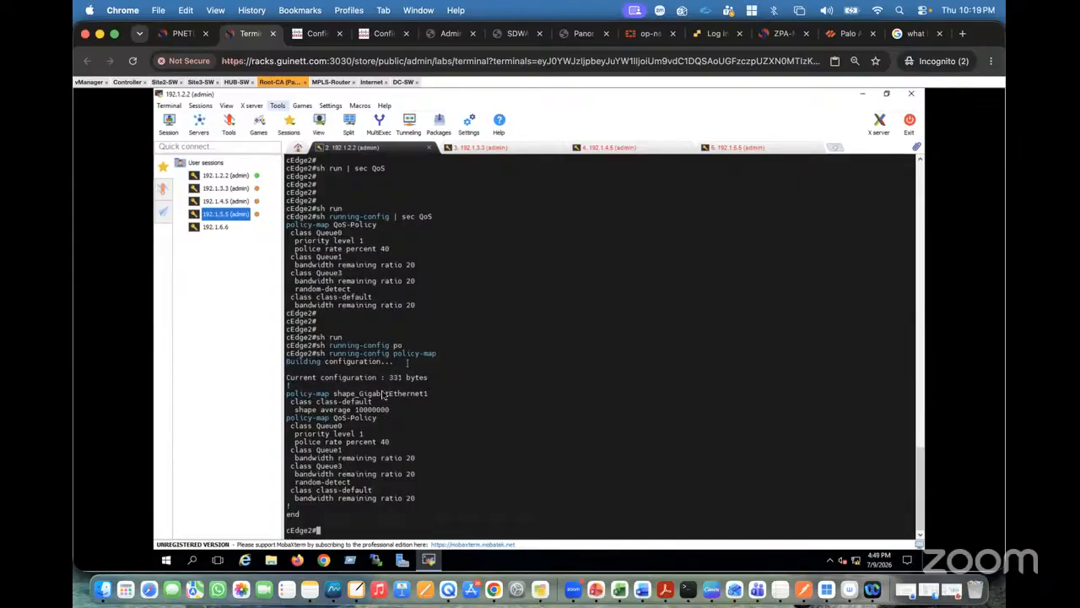
drag(334, 418, 372, 421)
- Copy the policy name QoS-Policy from the Localized Policy list in the first Catalyst SD-WAN tab
click(317, 35)
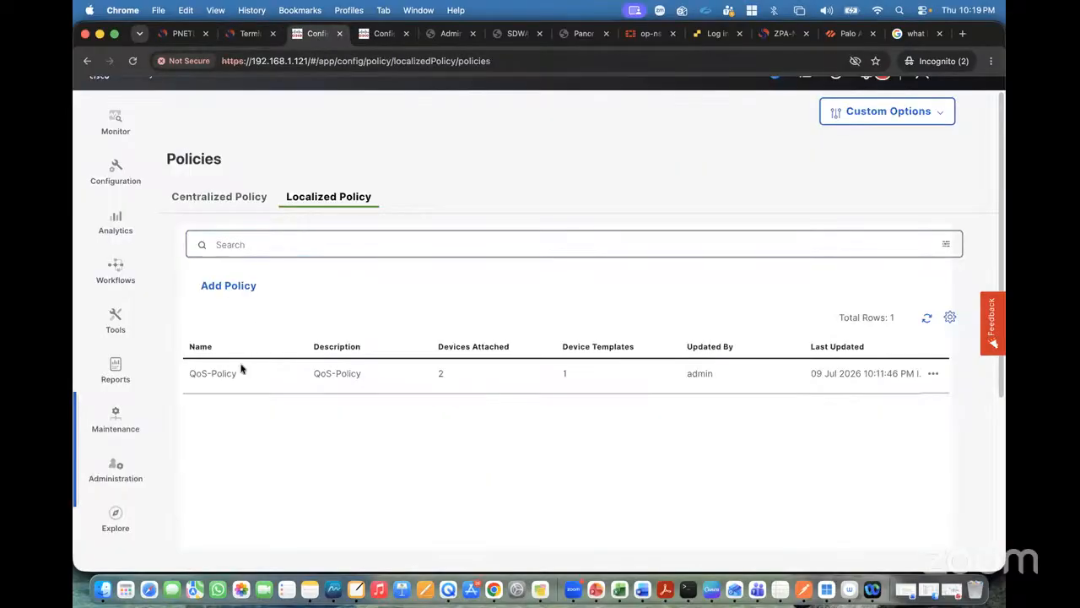
drag(241, 374, 195, 376)
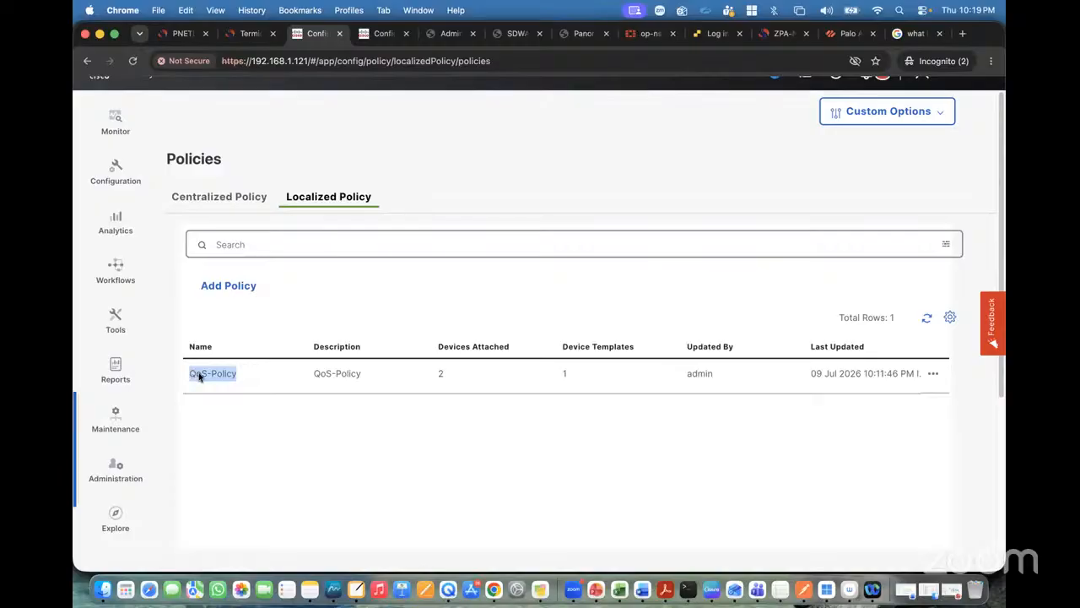
right_click(200, 377)
click(215, 379)
- In the second Catalyst SD-WAN tab, list the feature templates with the most recently updated first and widen the Name column
click(380, 37)
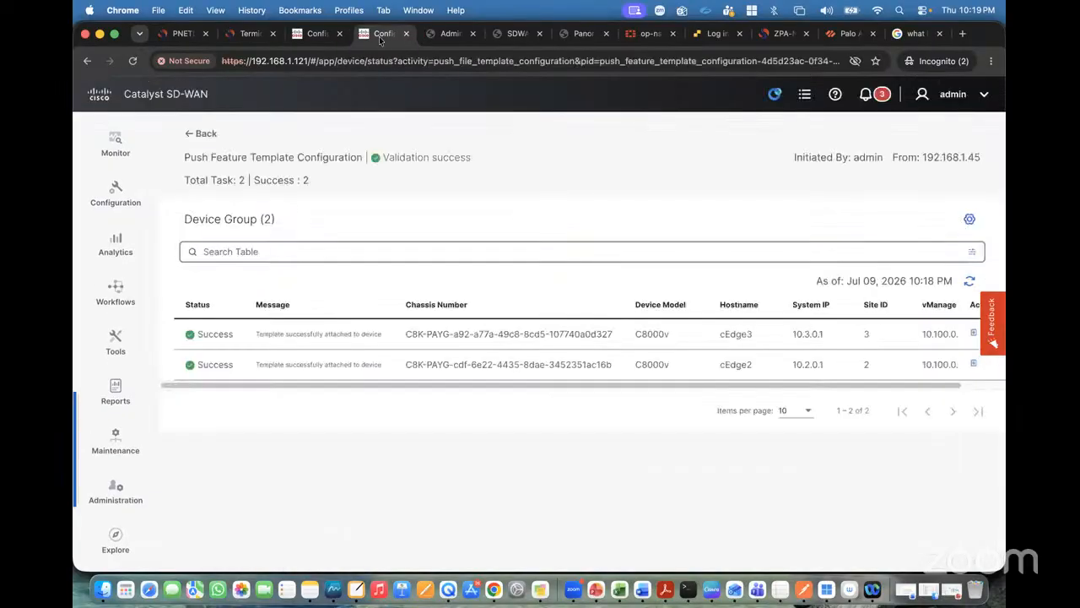
click(124, 197)
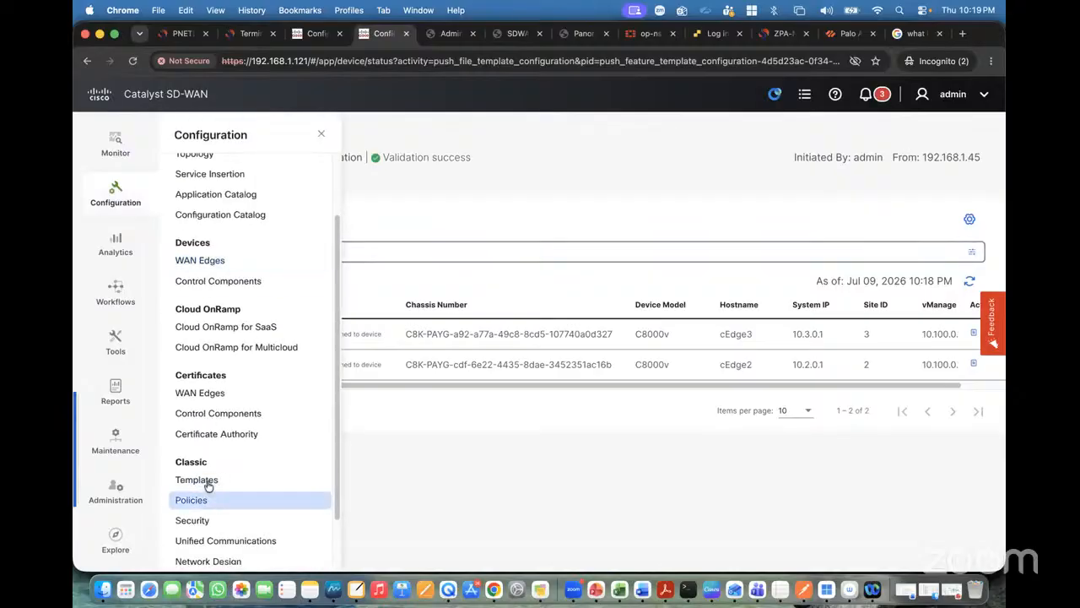
click(207, 481)
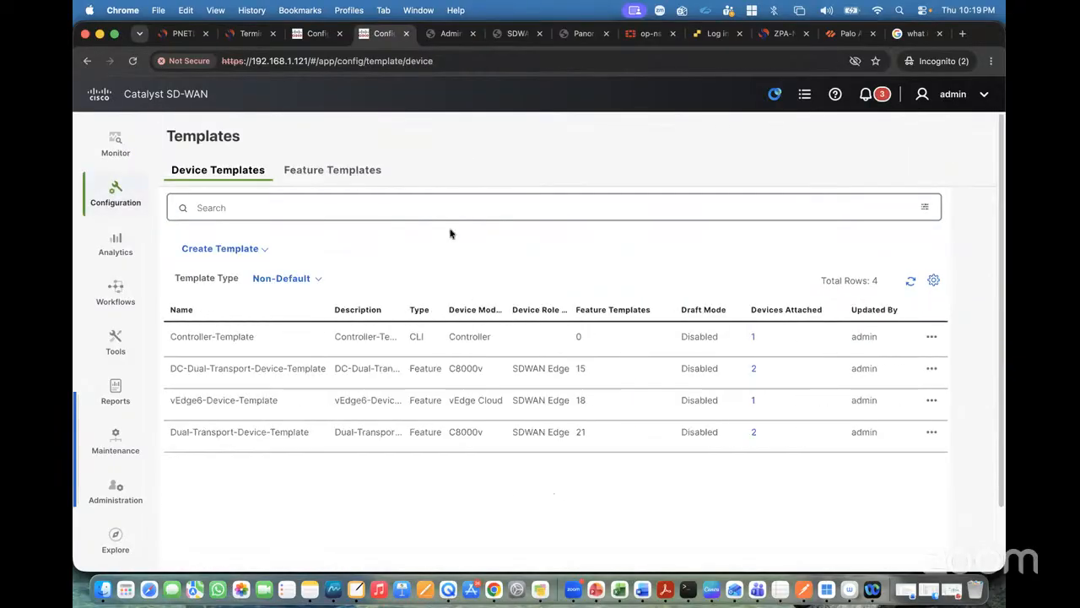
click(343, 172)
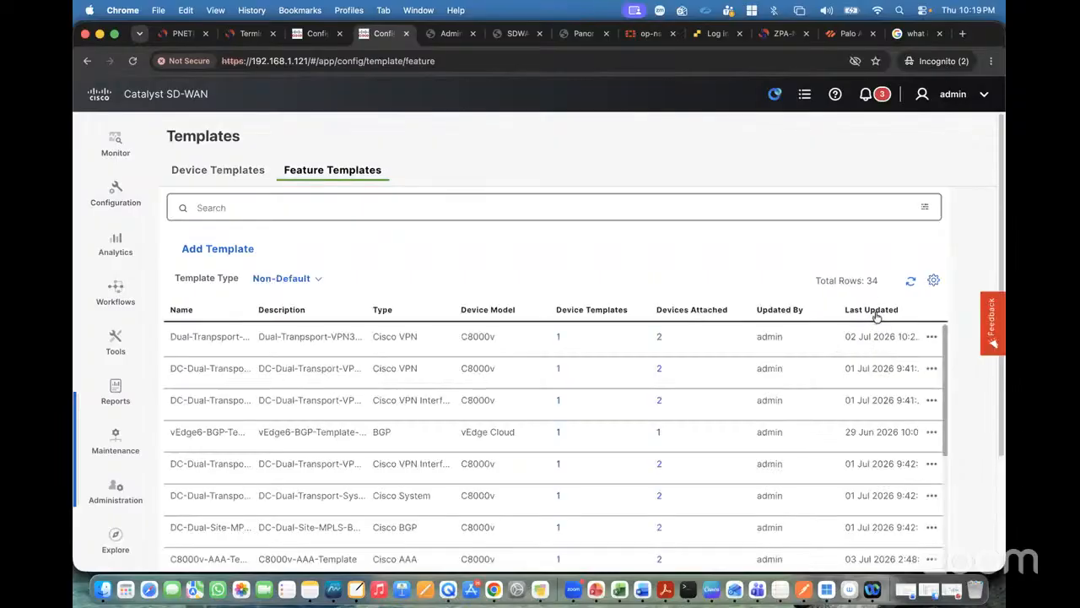
click(876, 312)
click(876, 312)
click(876, 312)
click(876, 312)
click(876, 312)
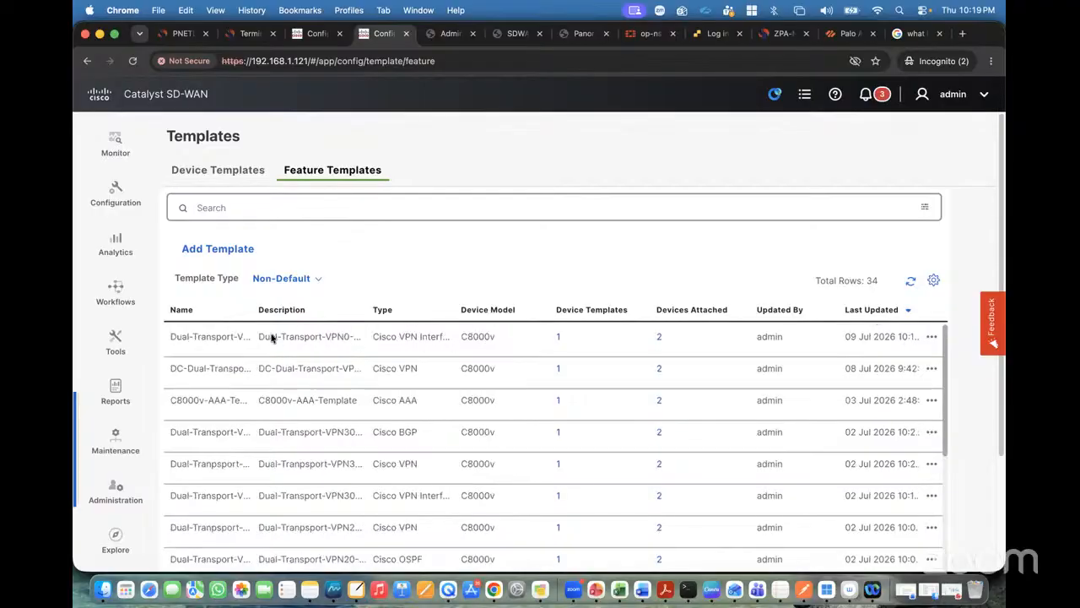
drag(254, 314, 404, 312)
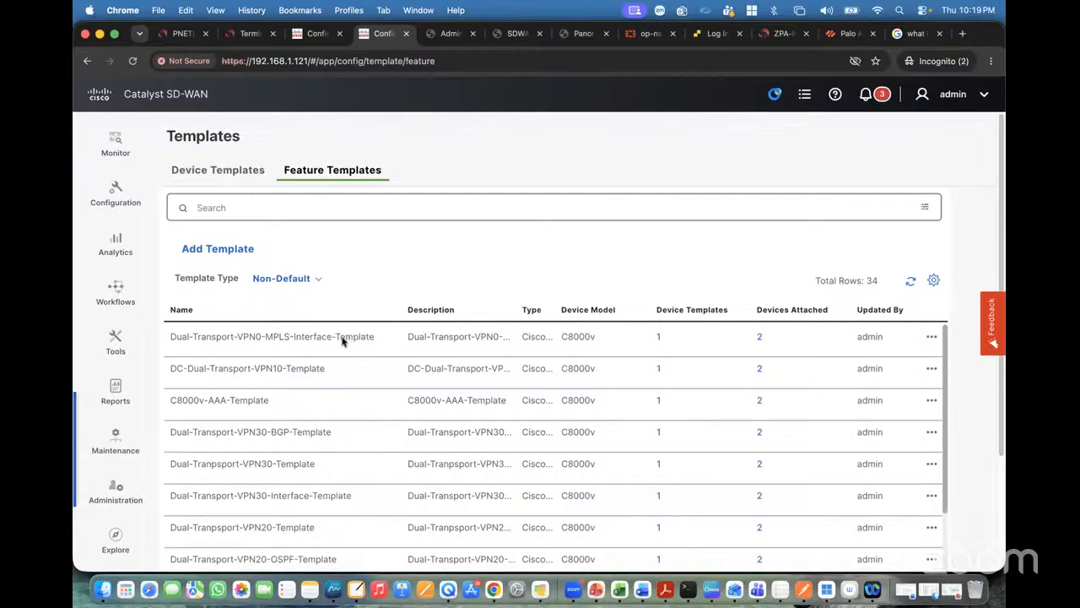
- Open Dual-Transport-VPN0-MPLS-Interface-Template for editing and go to its ACL/QoS settings
click(932, 337)
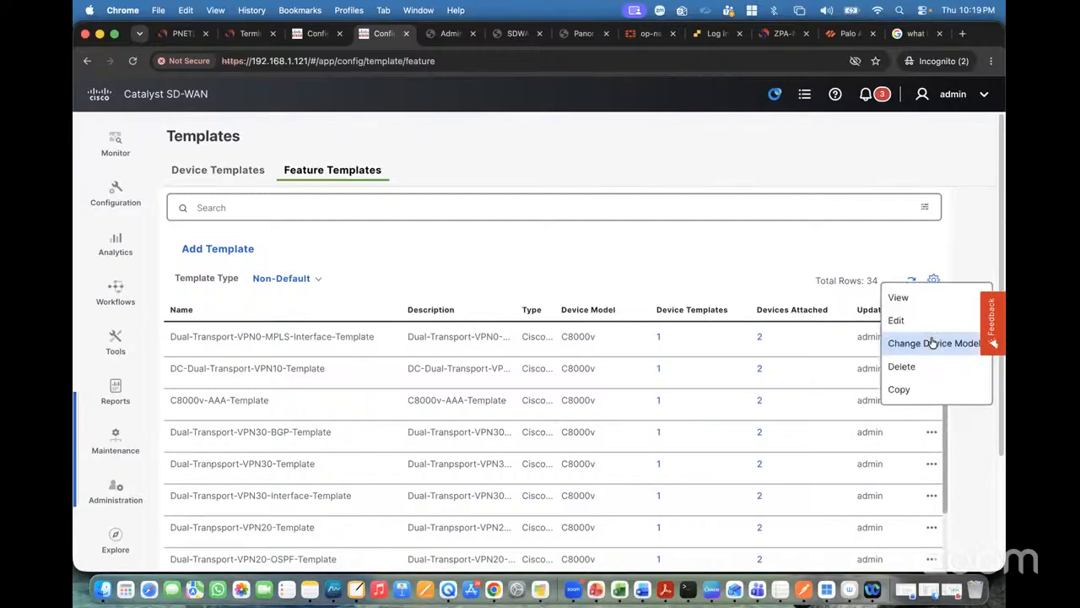
click(903, 326)
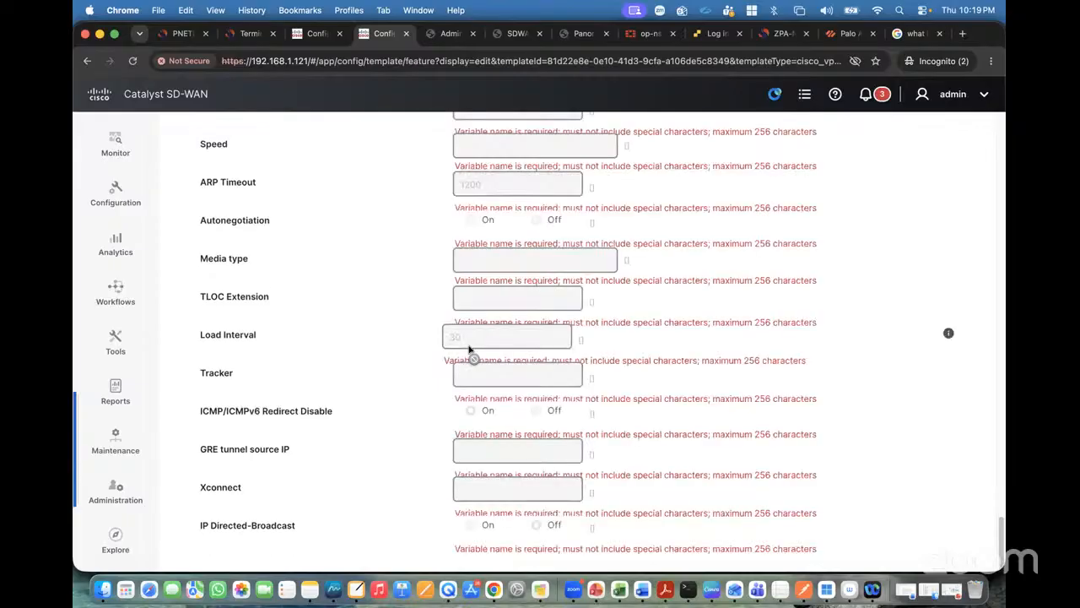
scroll(469, 349, up, 20)
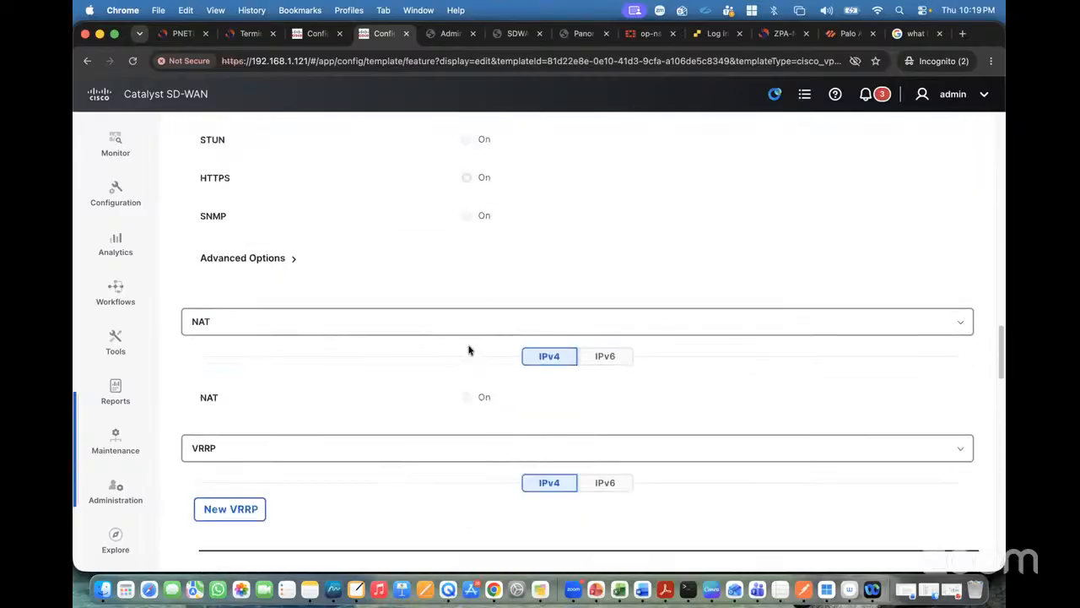
scroll(469, 349, up, 5)
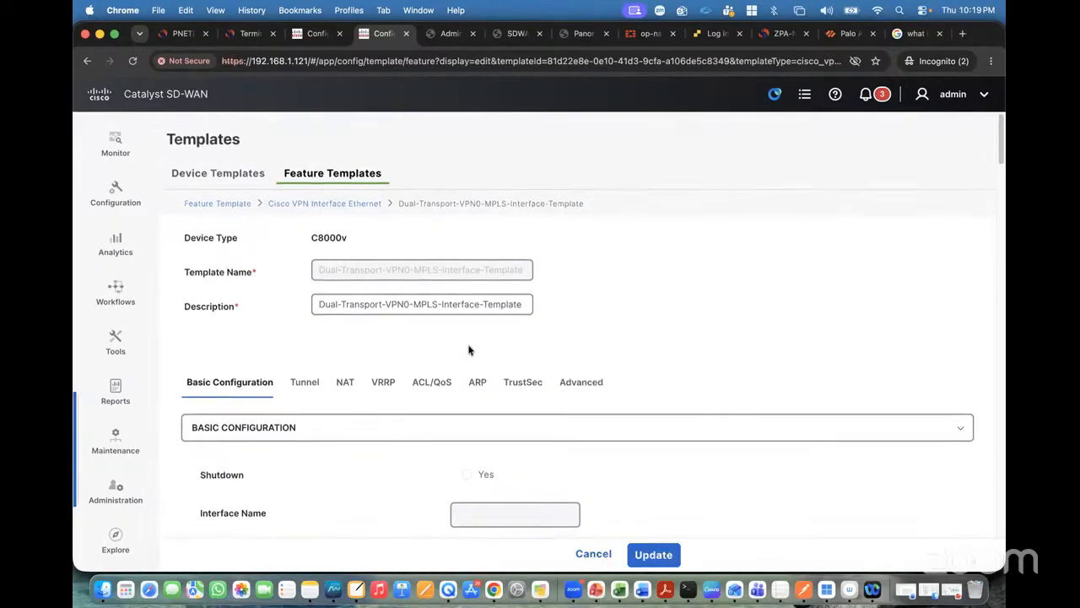
scroll(469, 350, down, 8)
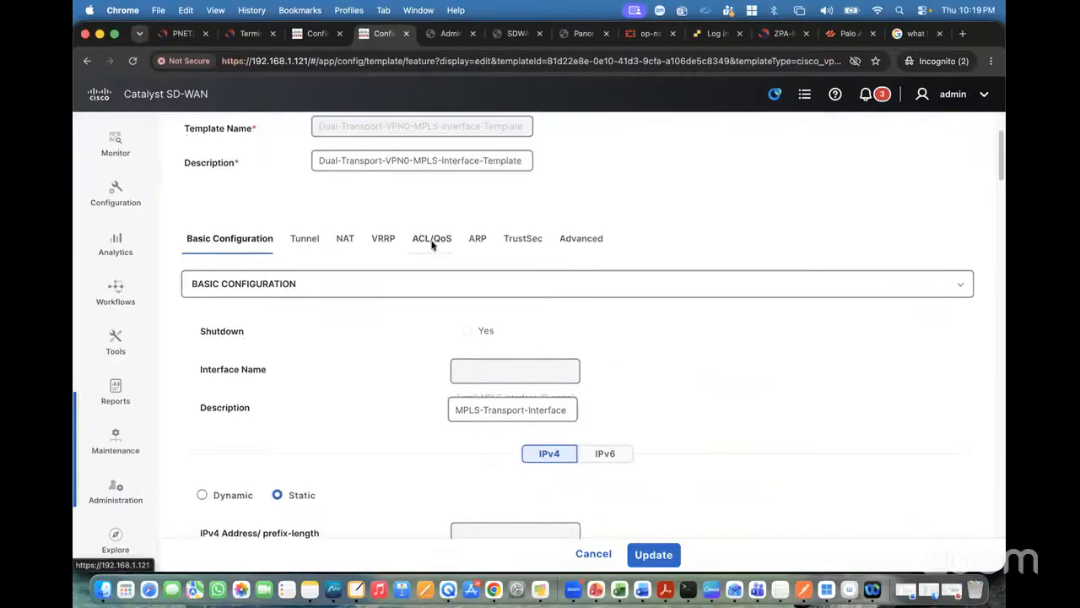
click(432, 239)
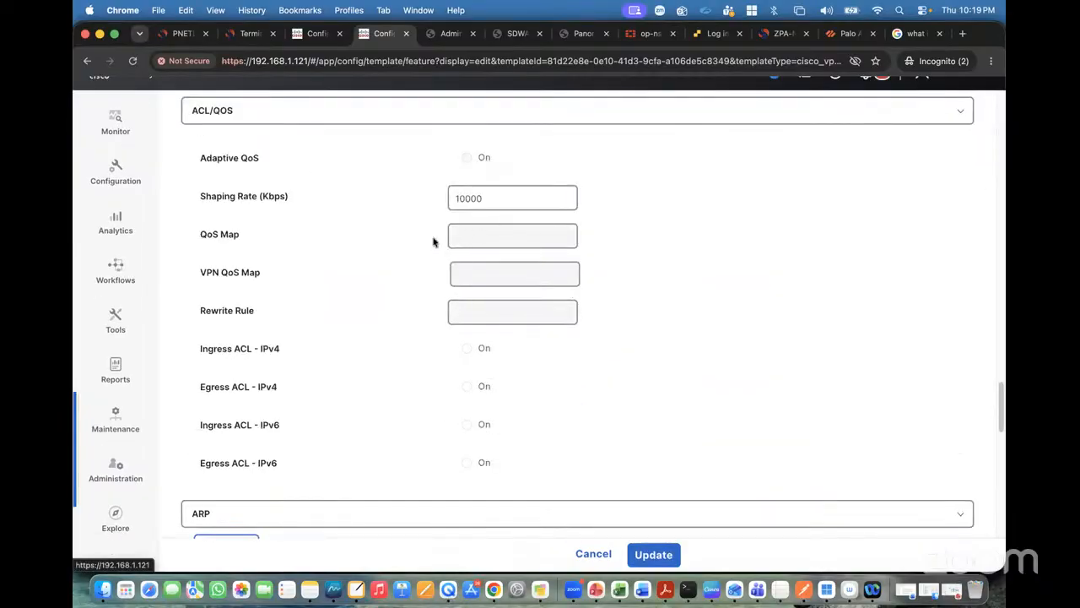
scroll(495, 244, up, 5)
scroll(495, 244, down, 5)
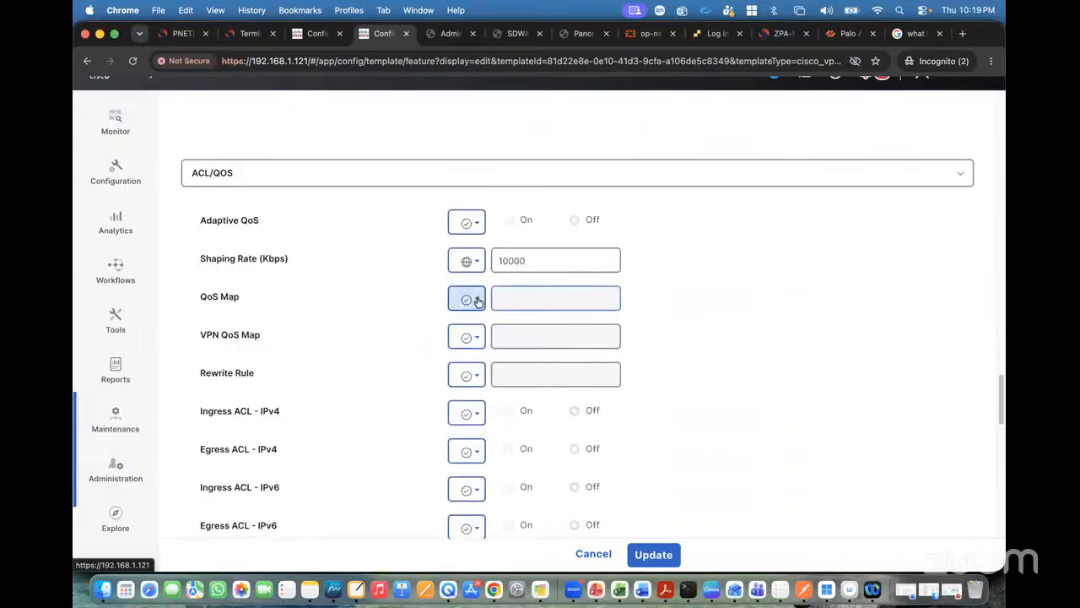
- Set the QoS Map to the global value QoS-Policy and check it against the policy-map name in the cEdge2 terminal
click(475, 300)
click(486, 332)
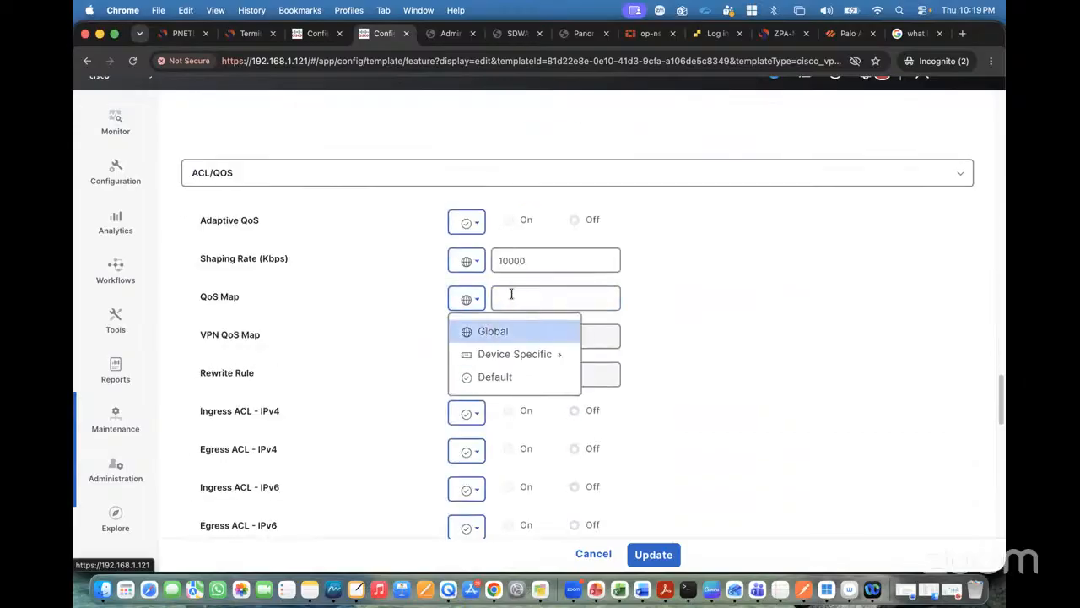
click(511, 295)
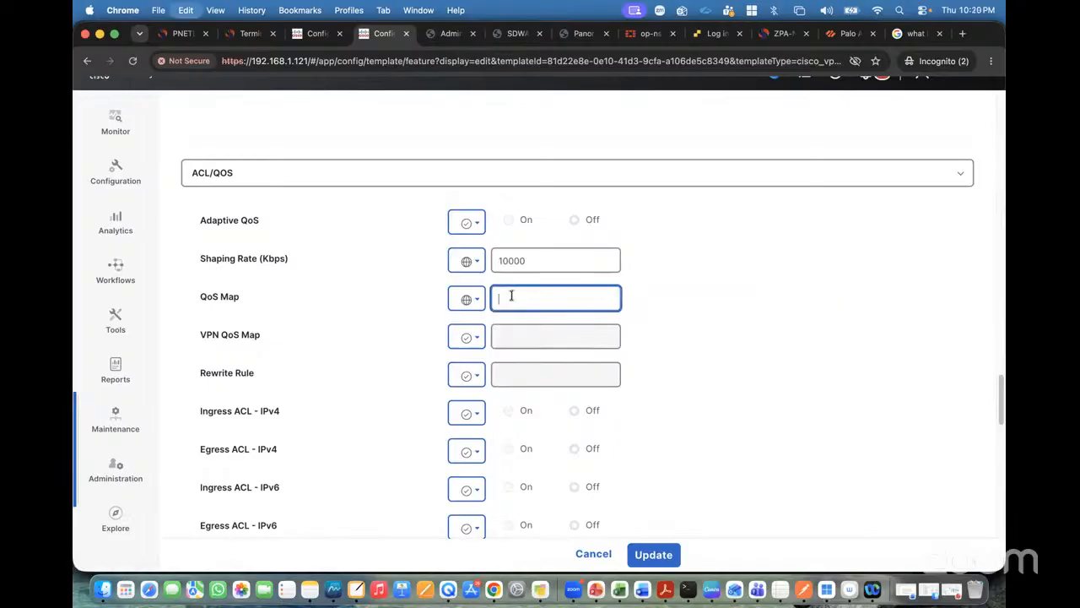
key(super+v)
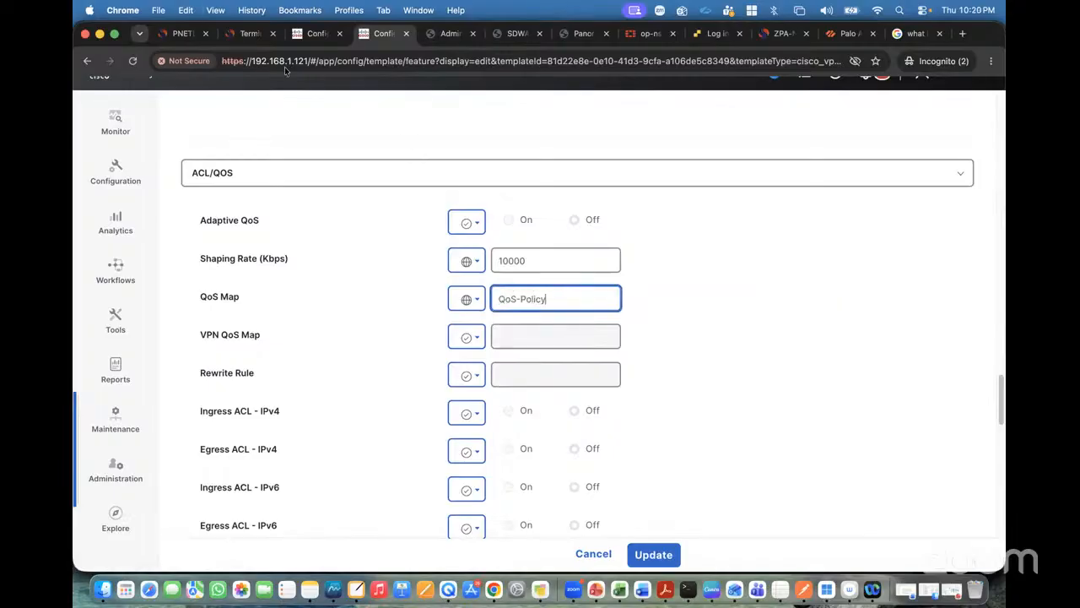
click(249, 34)
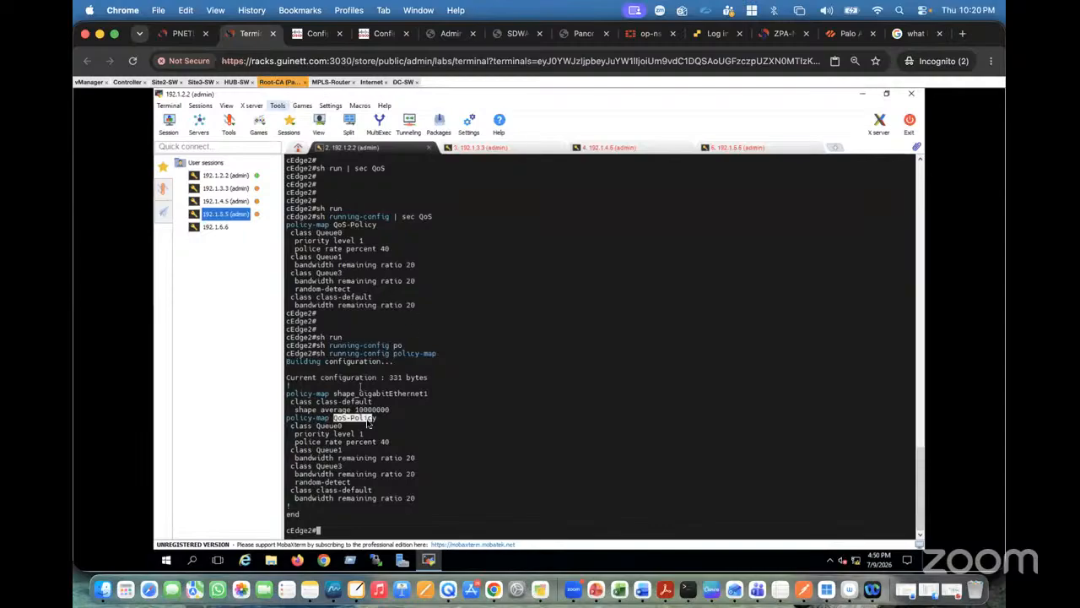
- Save the interface template with its QoS map assignment and continue with the attached devices to the configuration preview
click(320, 36)
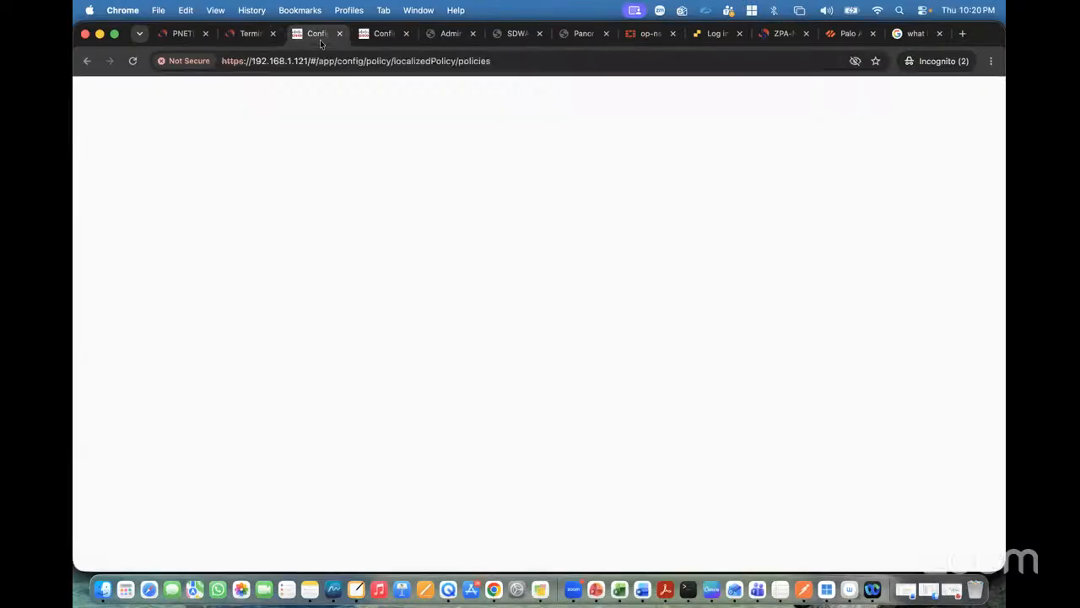
click(381, 38)
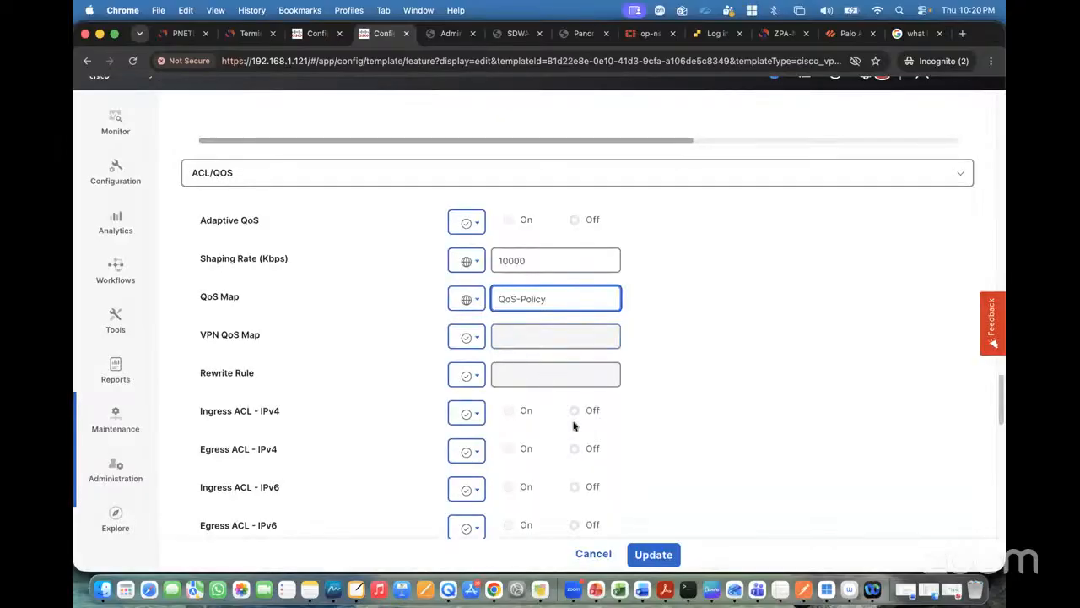
click(655, 561)
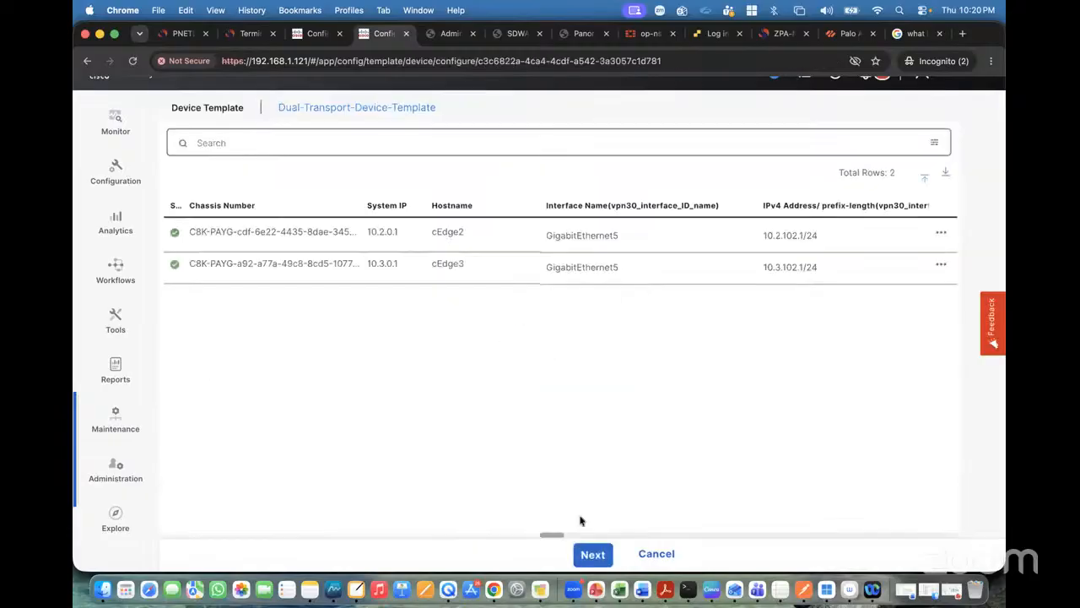
click(592, 554)
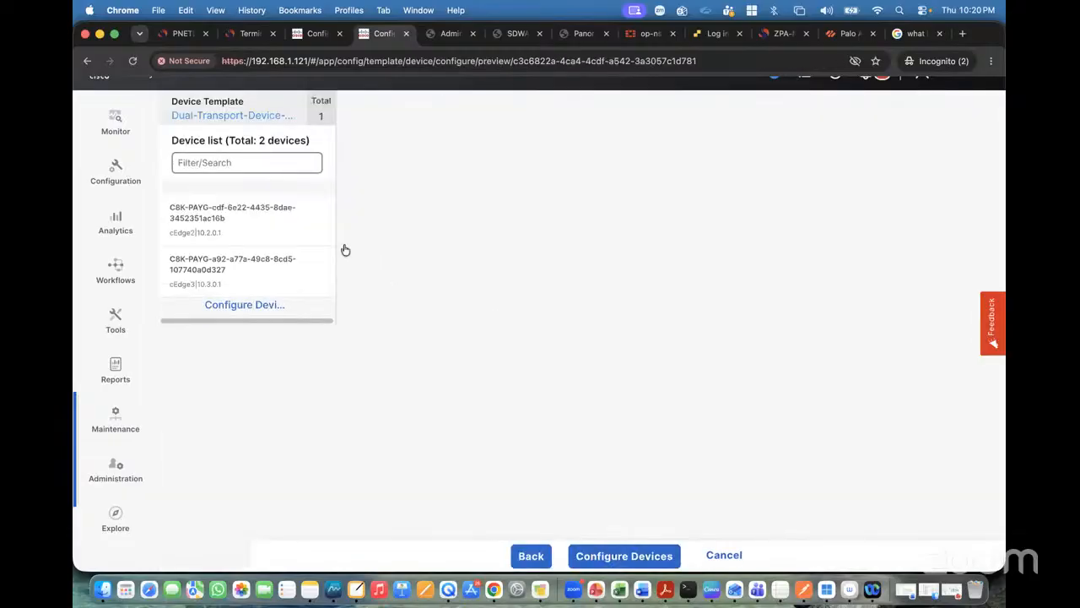
- Compare cEdge2's local and new configurations, examining the policy-map changes for GigabitEthernet1
click(249, 225)
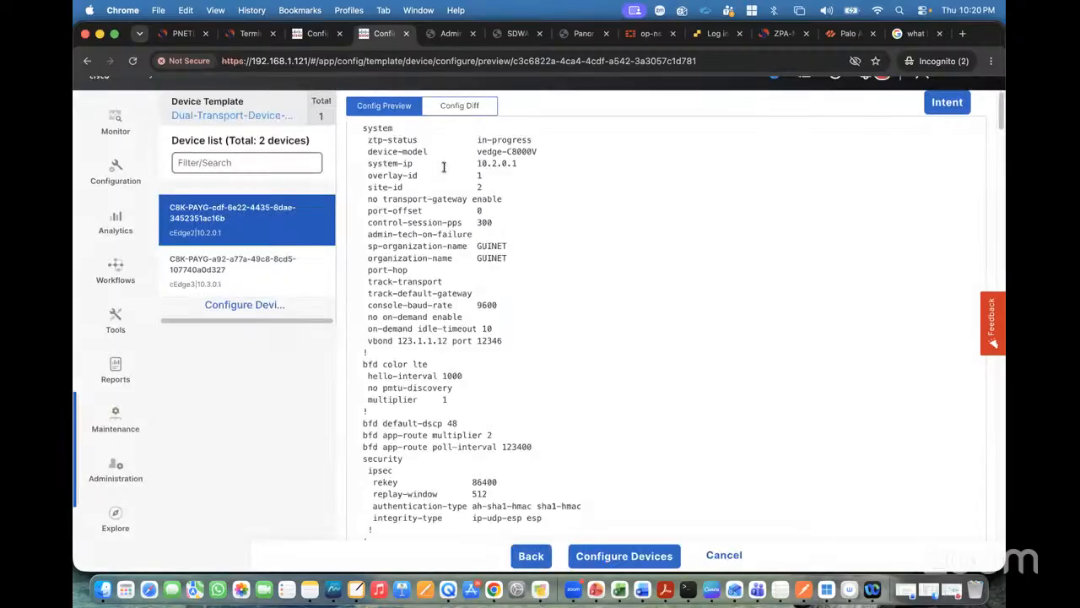
click(460, 107)
click(863, 105)
scroll(794, 279, down, 20)
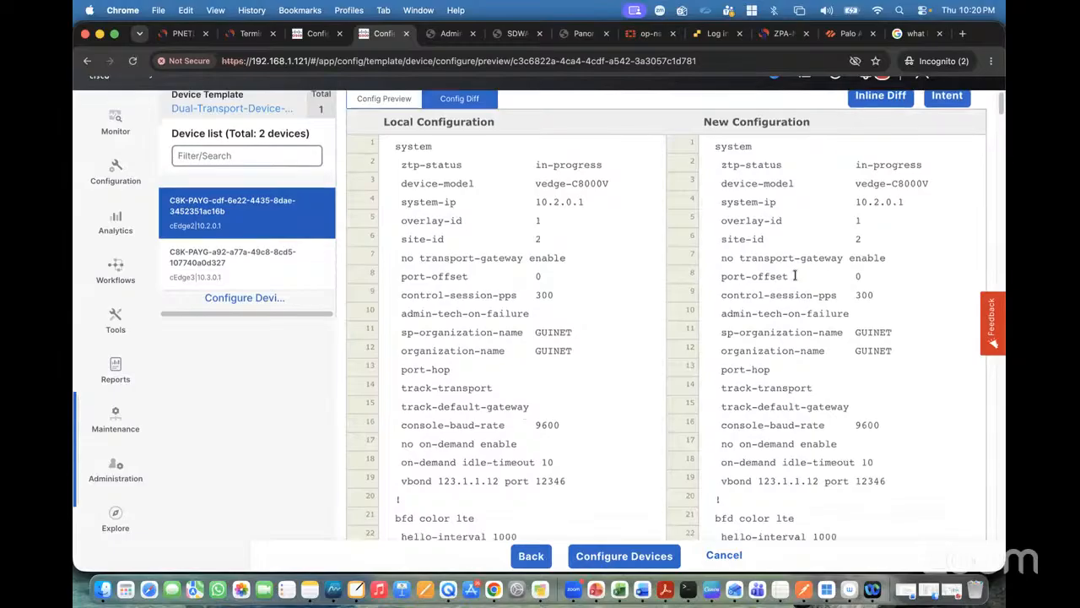
scroll(794, 275, down, 20)
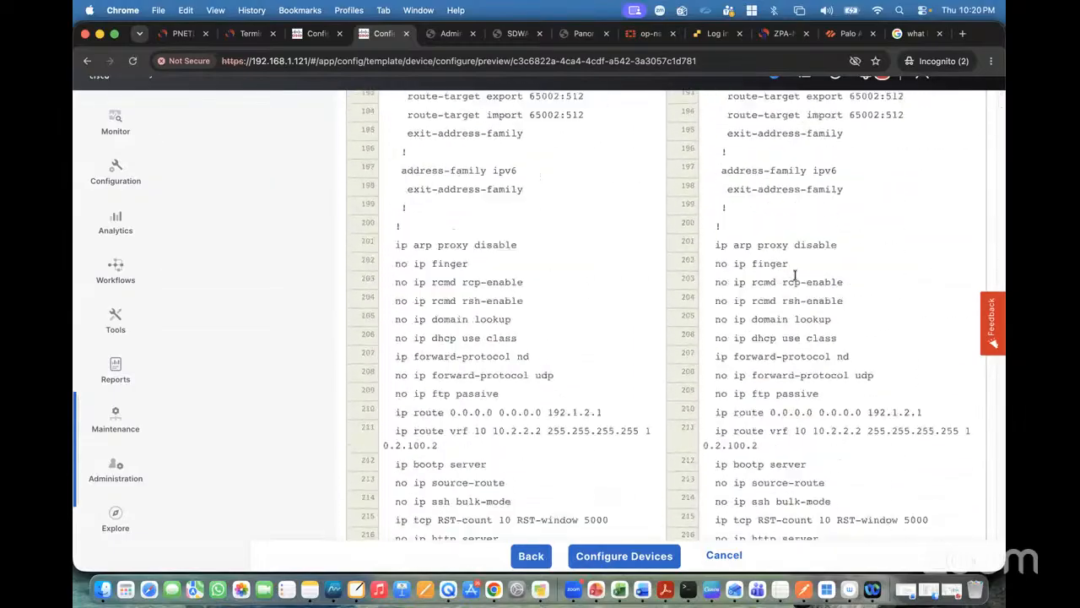
scroll(794, 278, up, 2)
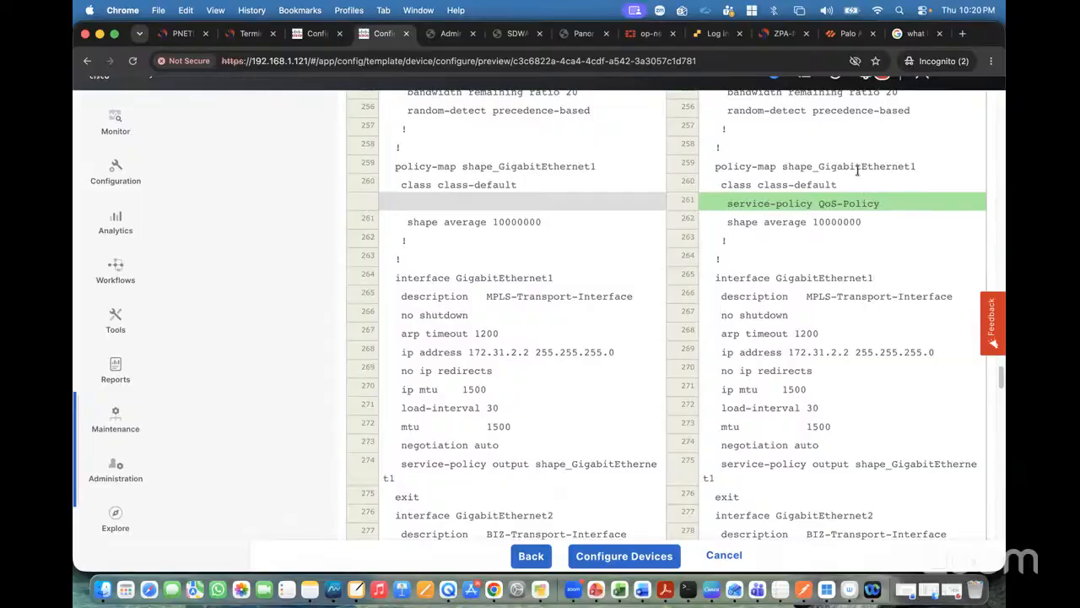
- Push the template configuration to both devices, confirming the change, and refresh the task status
click(628, 556)
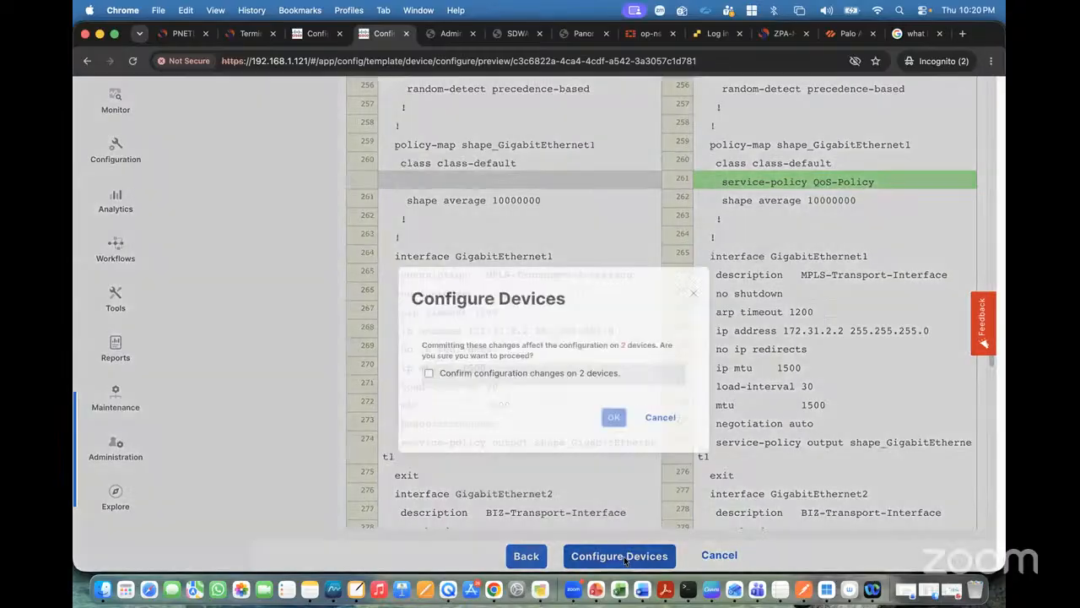
click(386, 319)
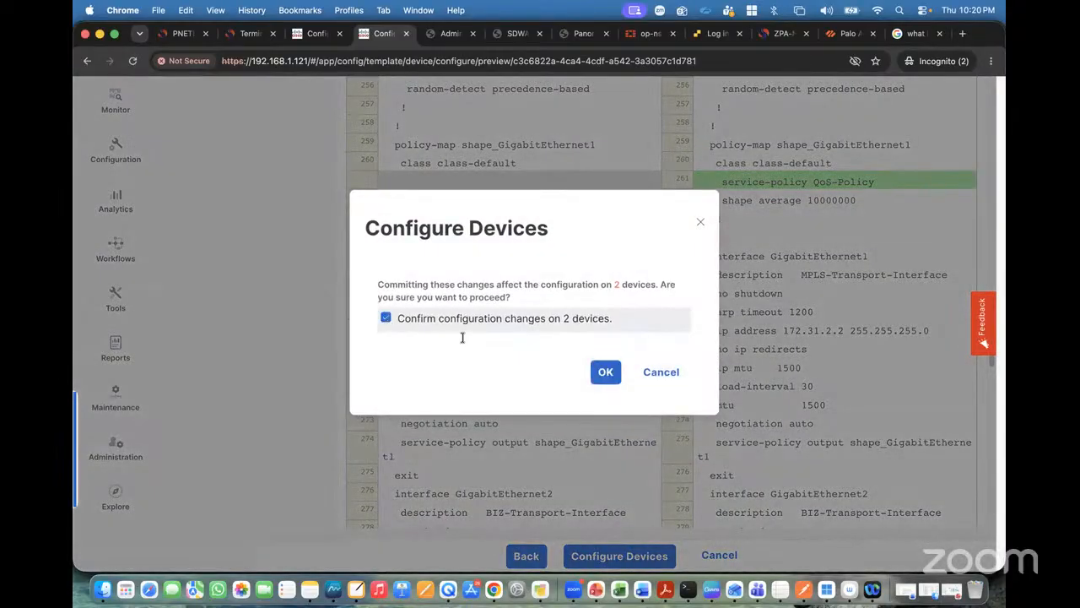
click(600, 372)
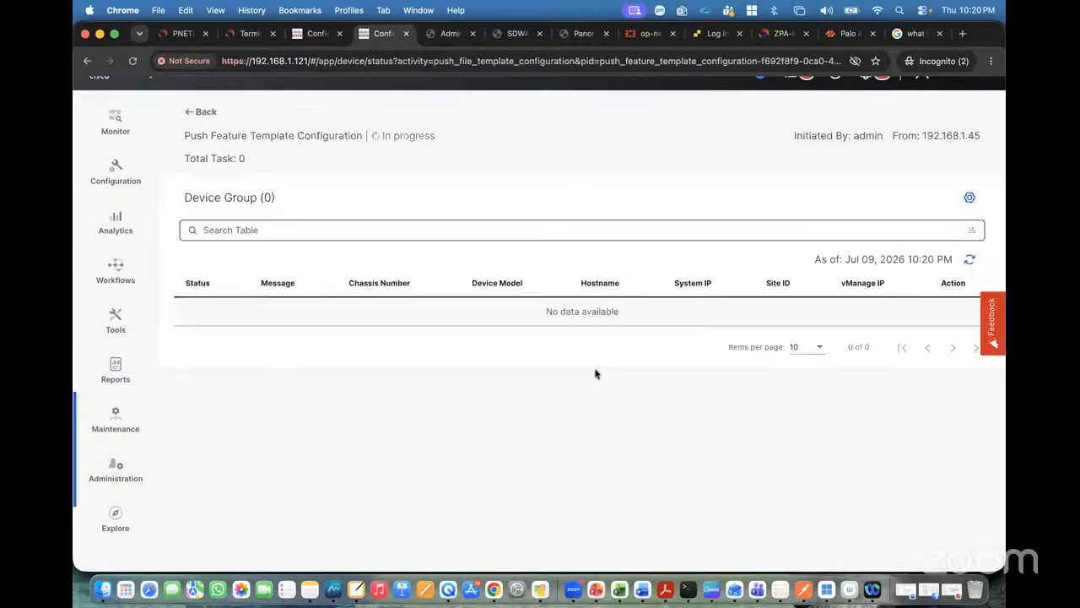
click(973, 258)
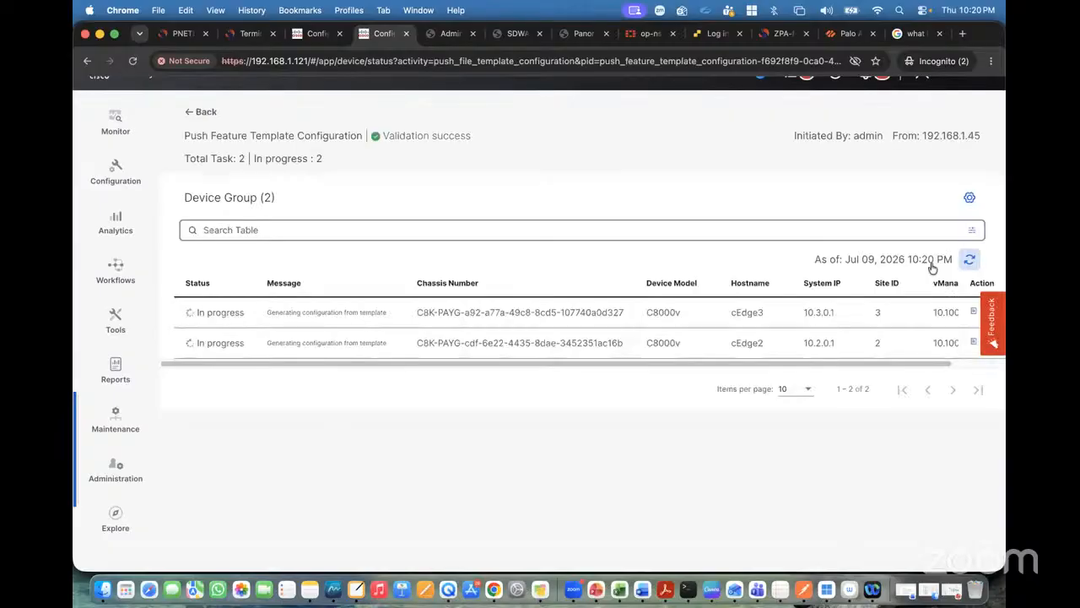
click(971, 261)
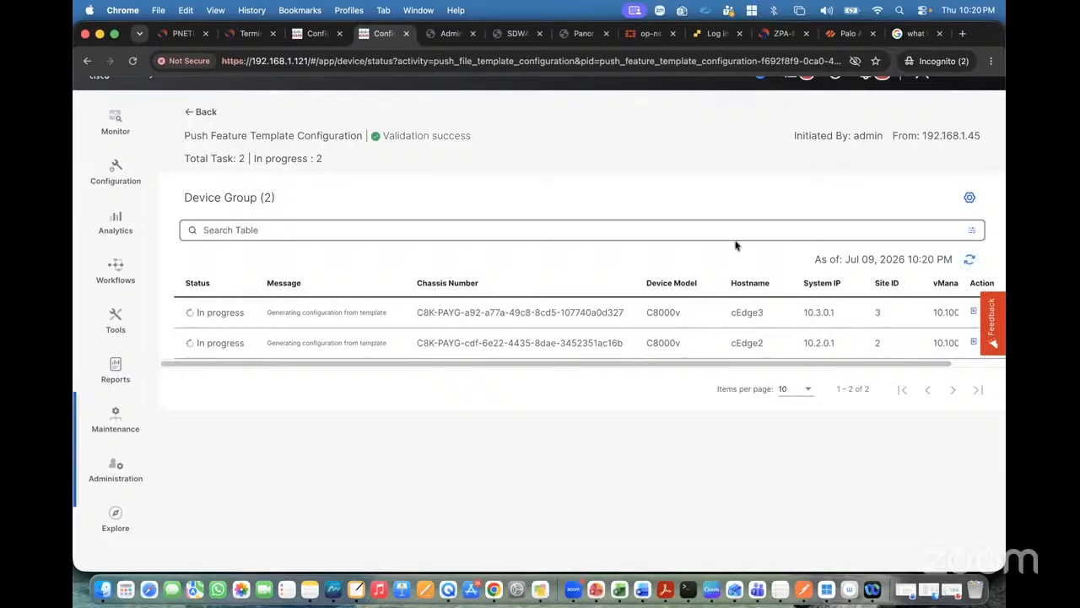
- Return to the cEdge2 terminal after checking the lab topology, and examine the Queue0 and Queue1 settings in the QoS-Policy policy map
click(249, 33)
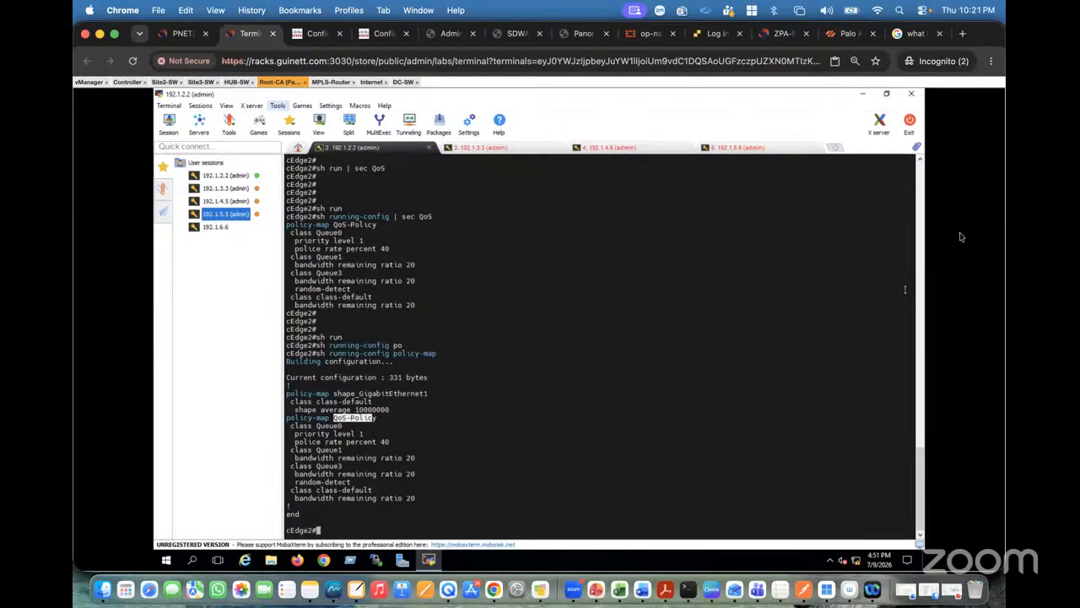
click(179, 34)
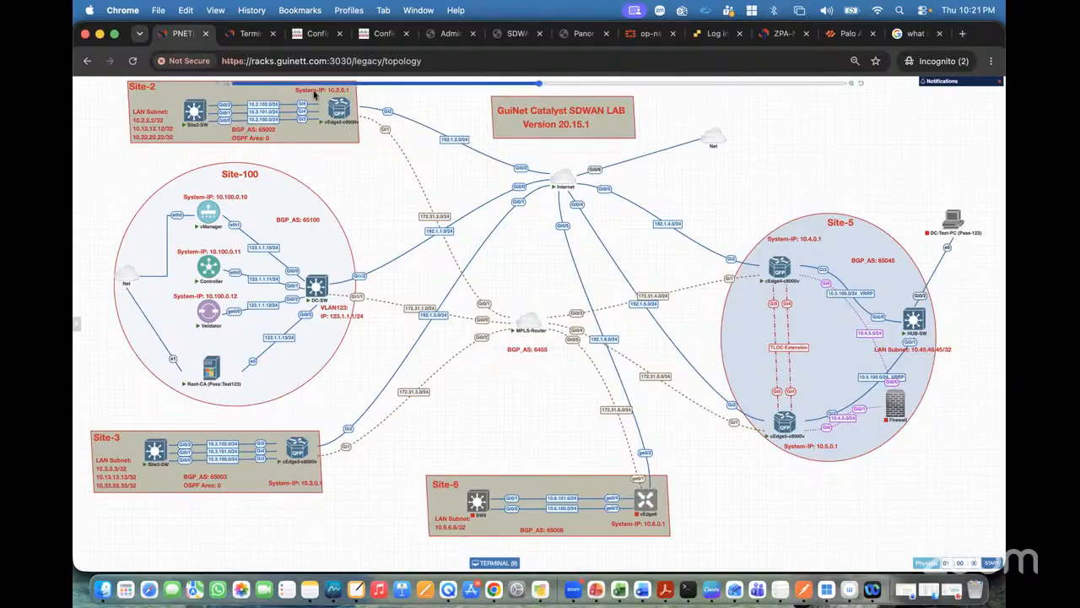
click(243, 34)
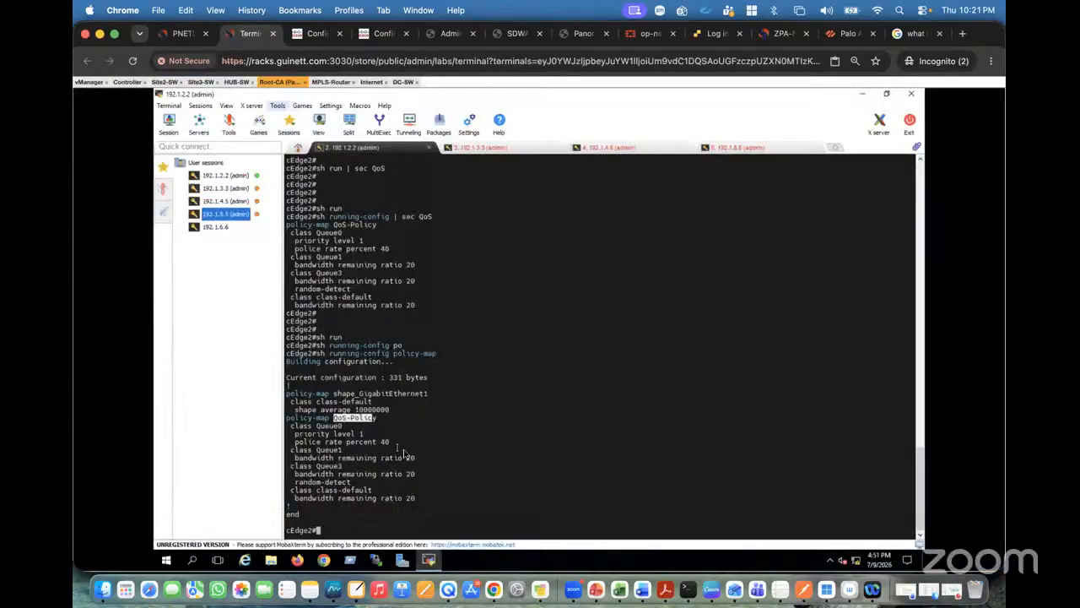
click(405, 454)
key(Return)
key(Return)
key(Return)
key(Return)
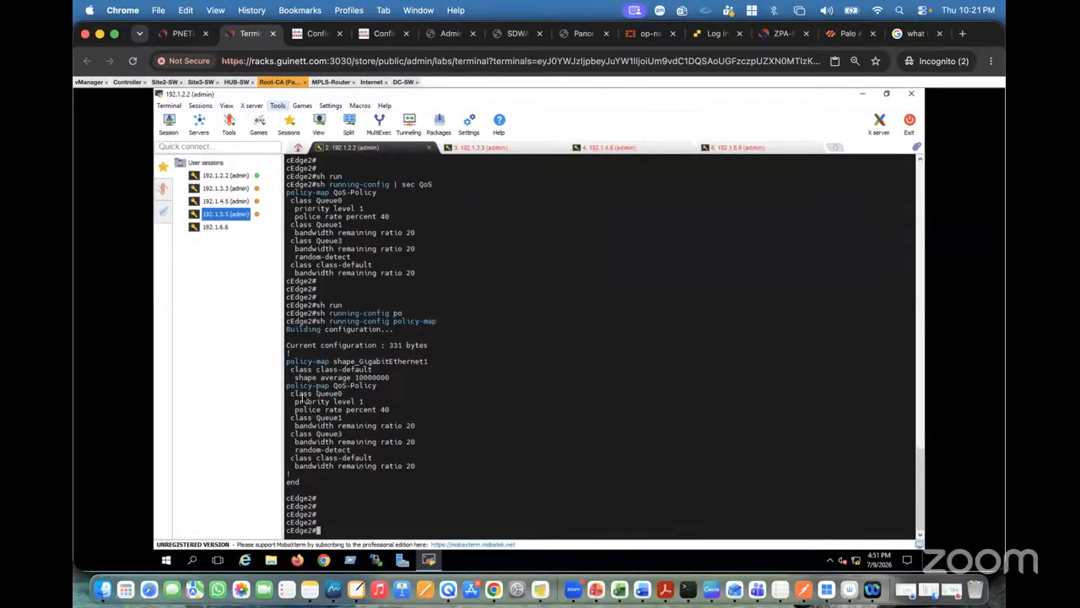
drag(297, 412, 361, 414)
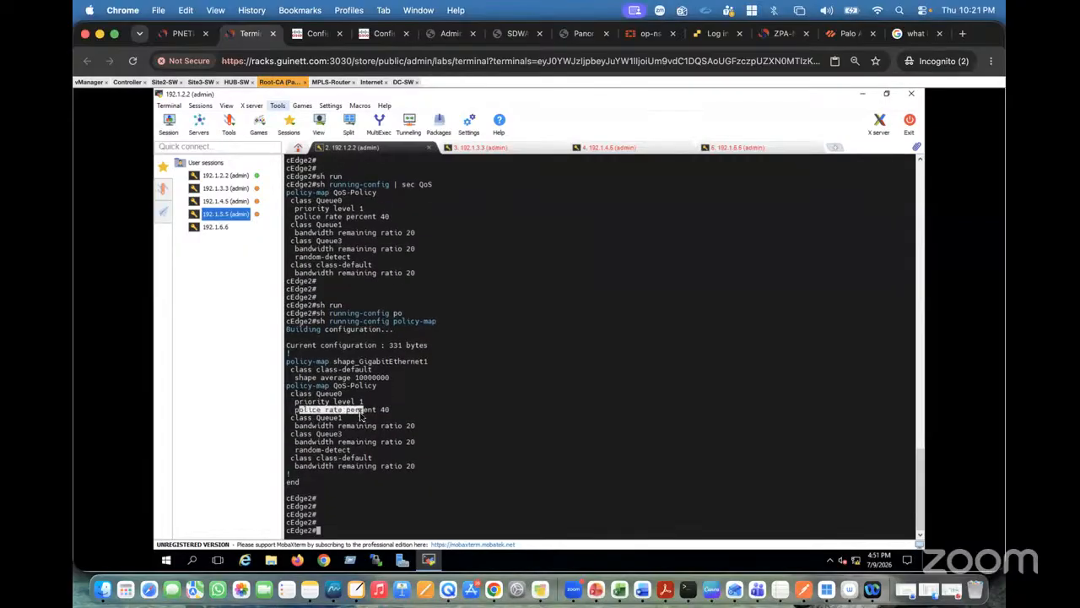
click(374, 420)
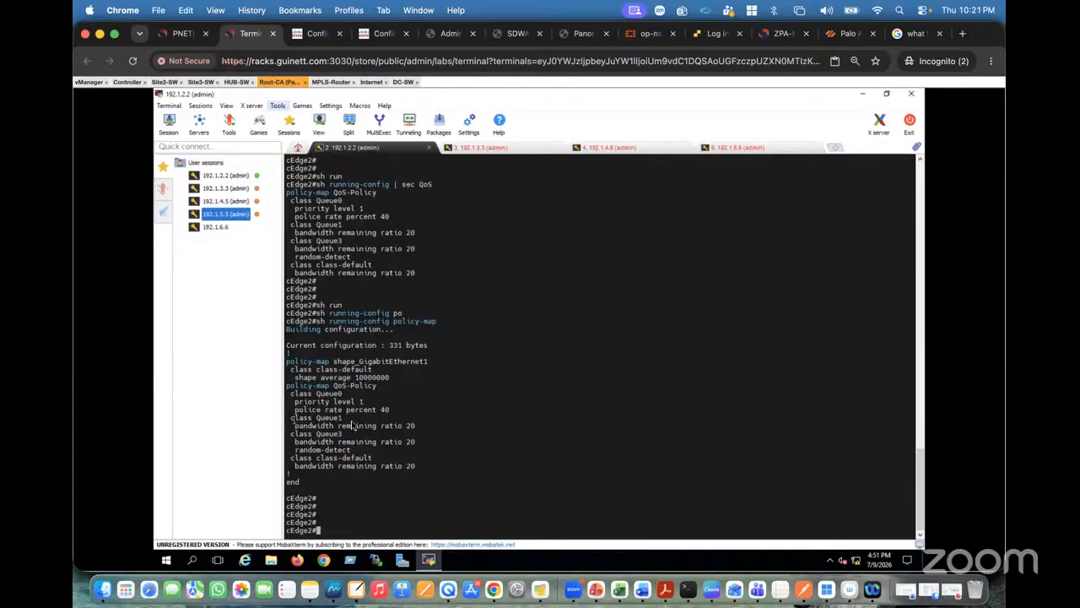
drag(293, 418, 350, 421)
click(351, 421)
- View the QoS-Policy QoS map inside the localized policy to check its queues, bandwidth and forwarding classes
click(316, 33)
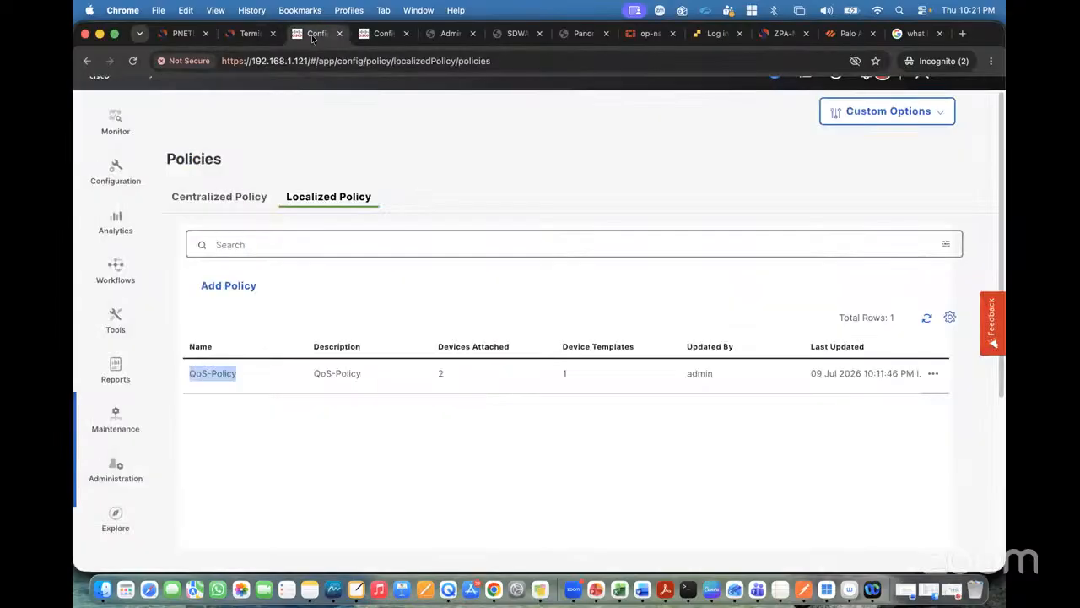
click(933, 373)
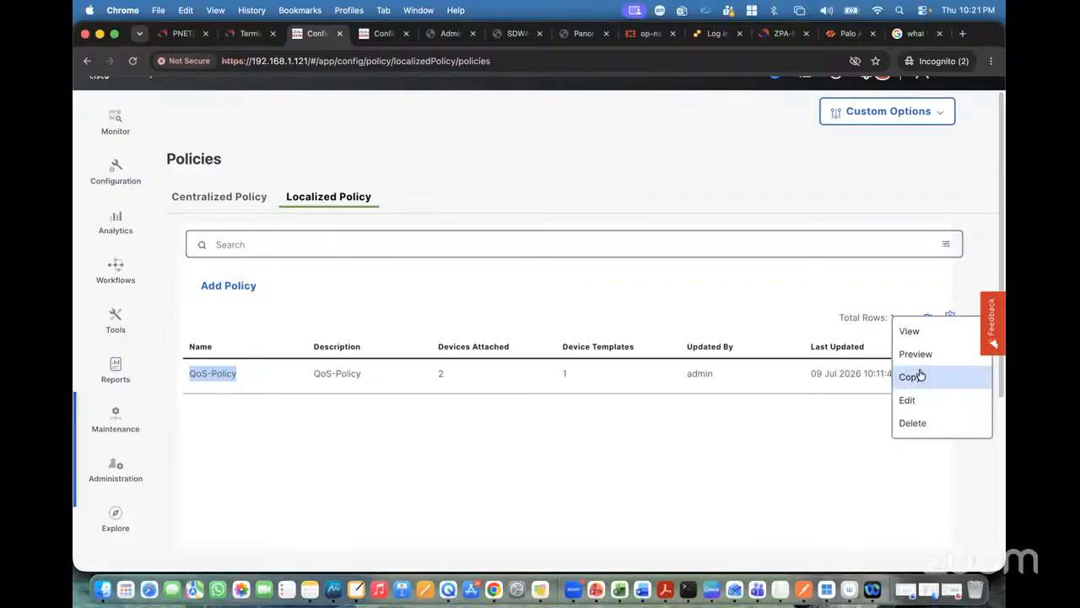
click(909, 399)
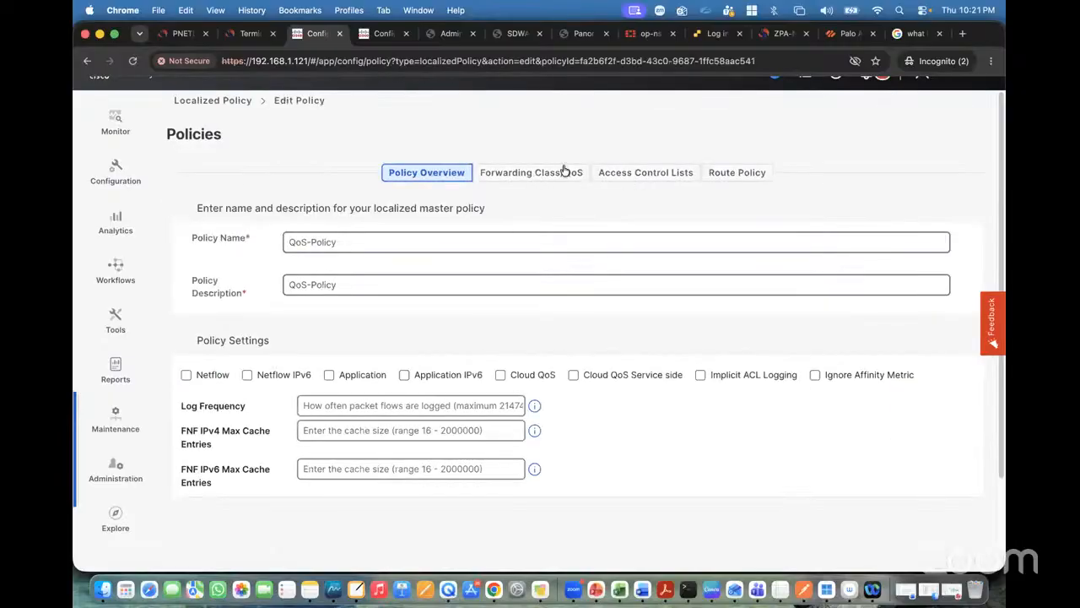
click(555, 176)
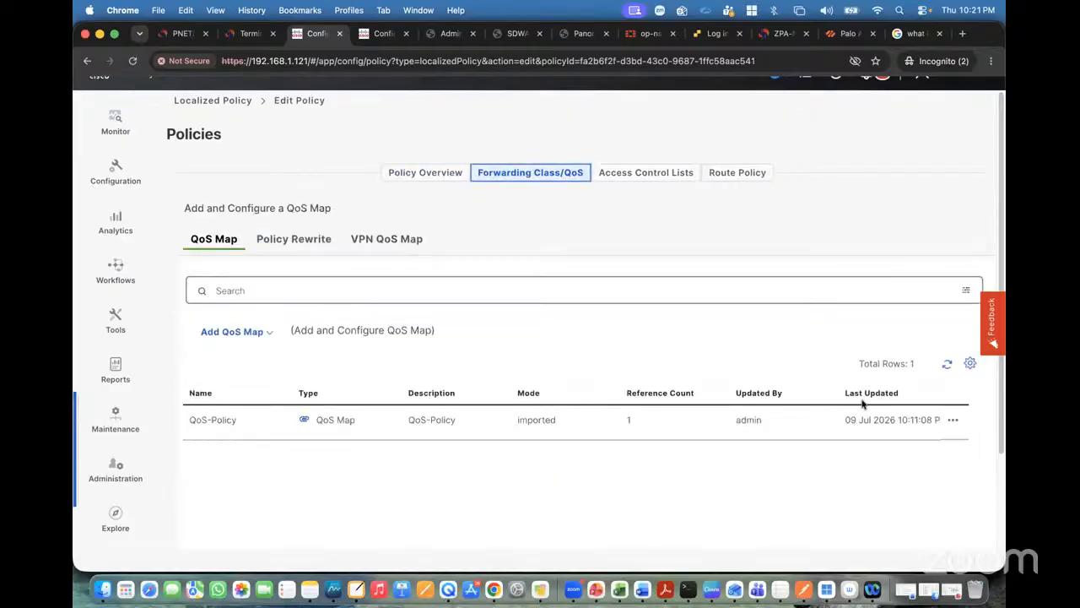
click(953, 419)
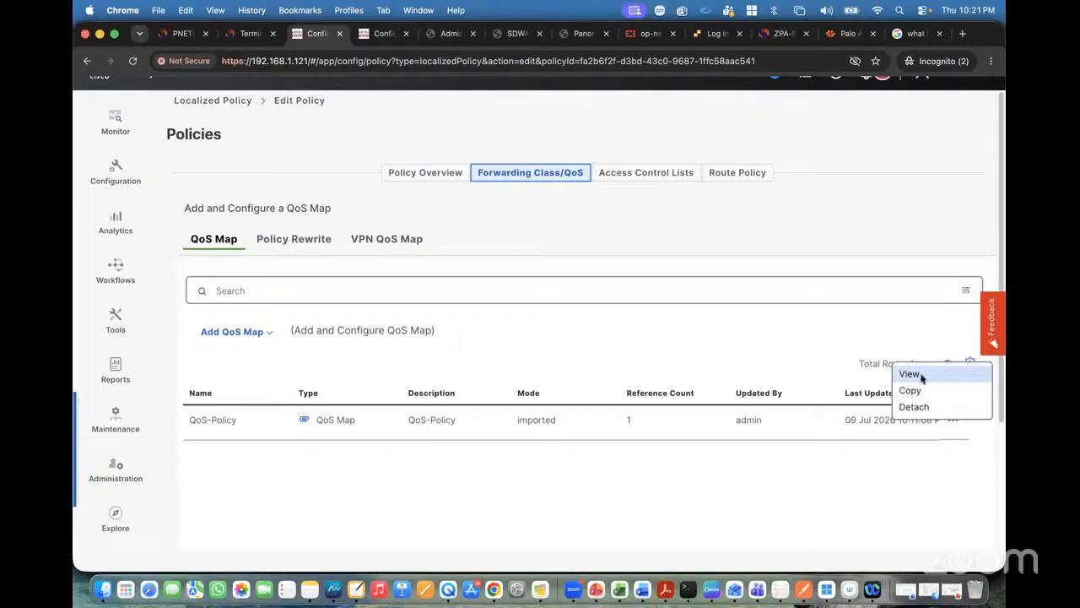
click(922, 377)
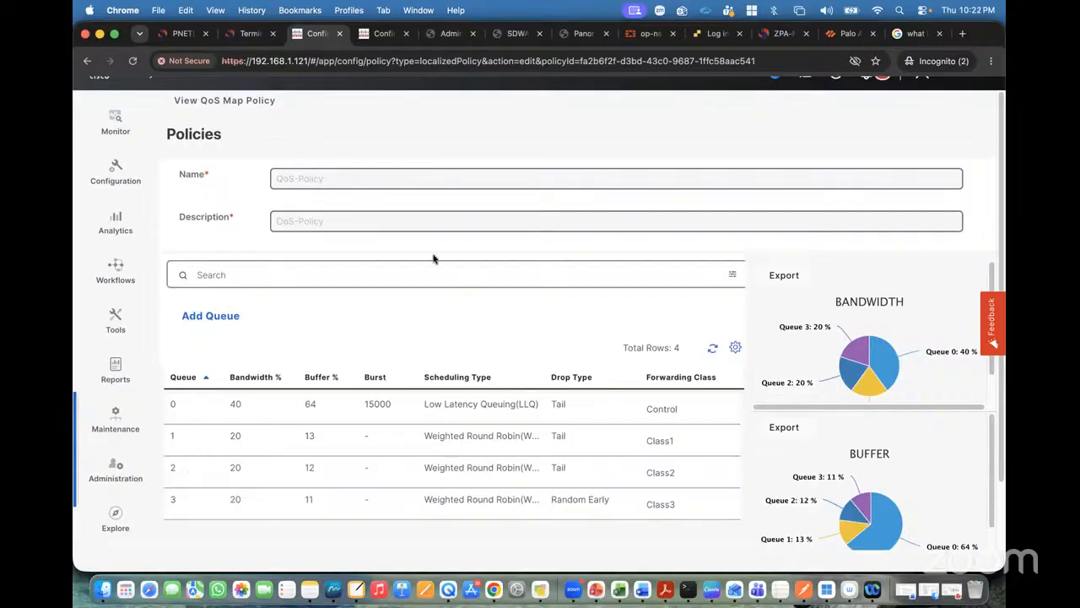
- Run sh running-config policy-map again on cEdge2 to check the pushed policy maps
click(249, 33)
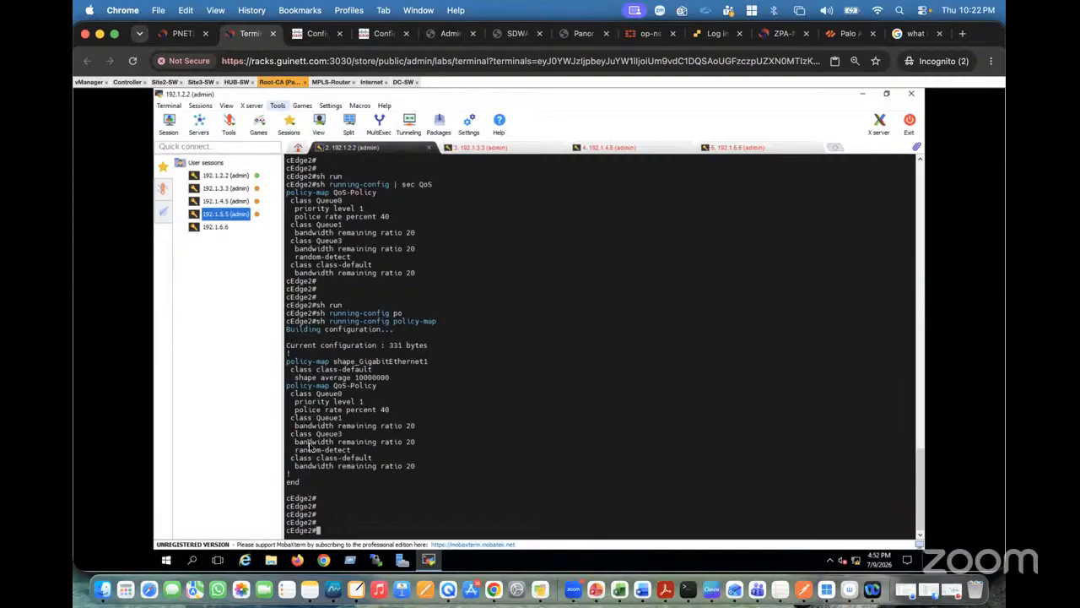
key(Return)
key(Return)
key(Return)
key(Return)
key(Up)
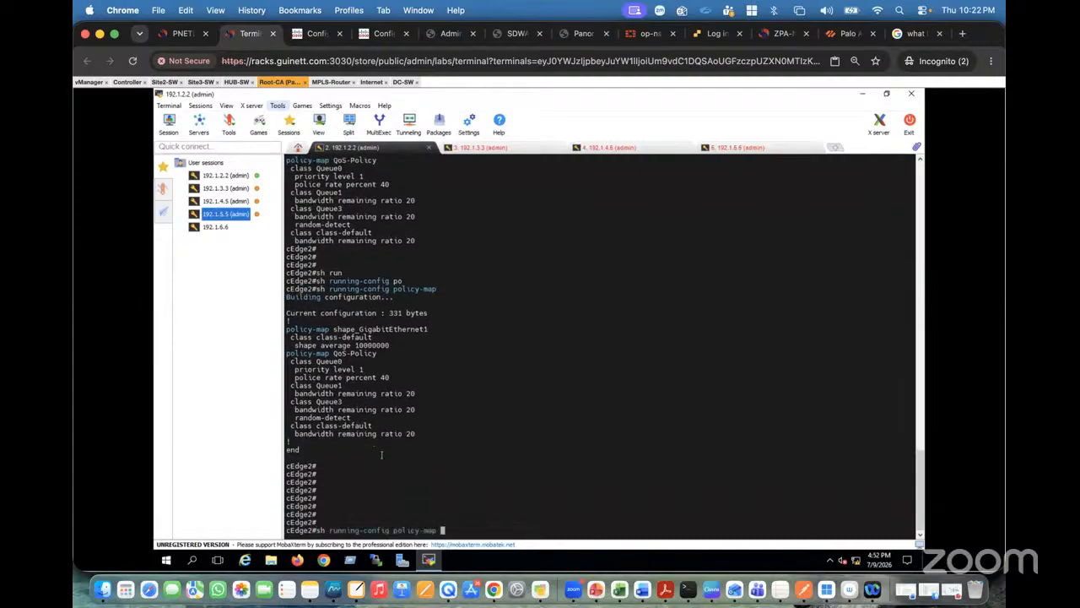
key(Return)
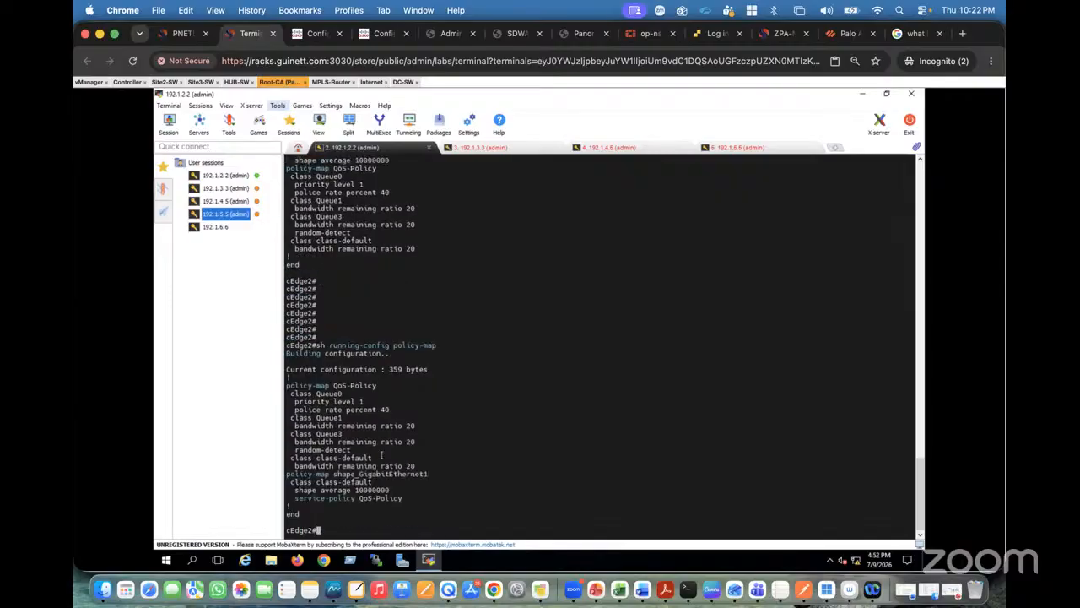
- Display cEdge2's full running configuration and page through it to the class-map section
key(Up)
key(BackSpace)
key(BackSpace)
key(Return)
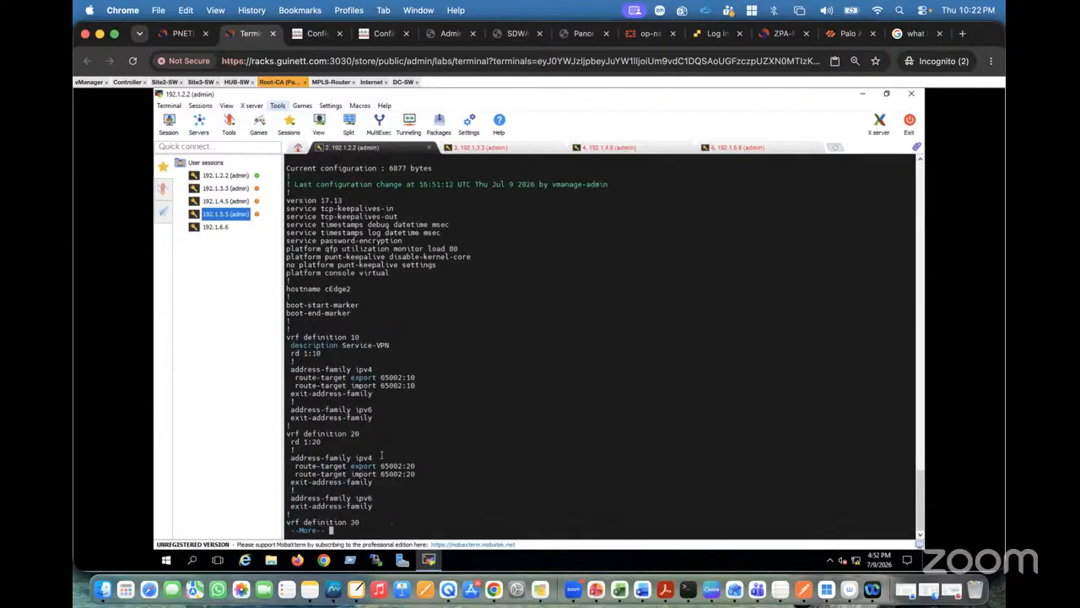
key(space)
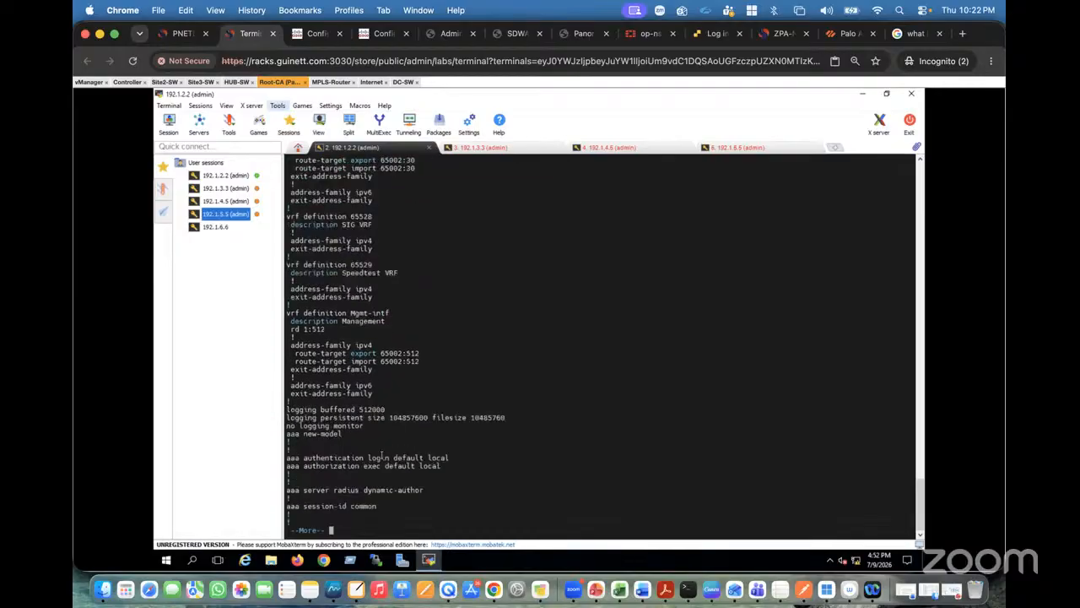
key(space)
key(space)
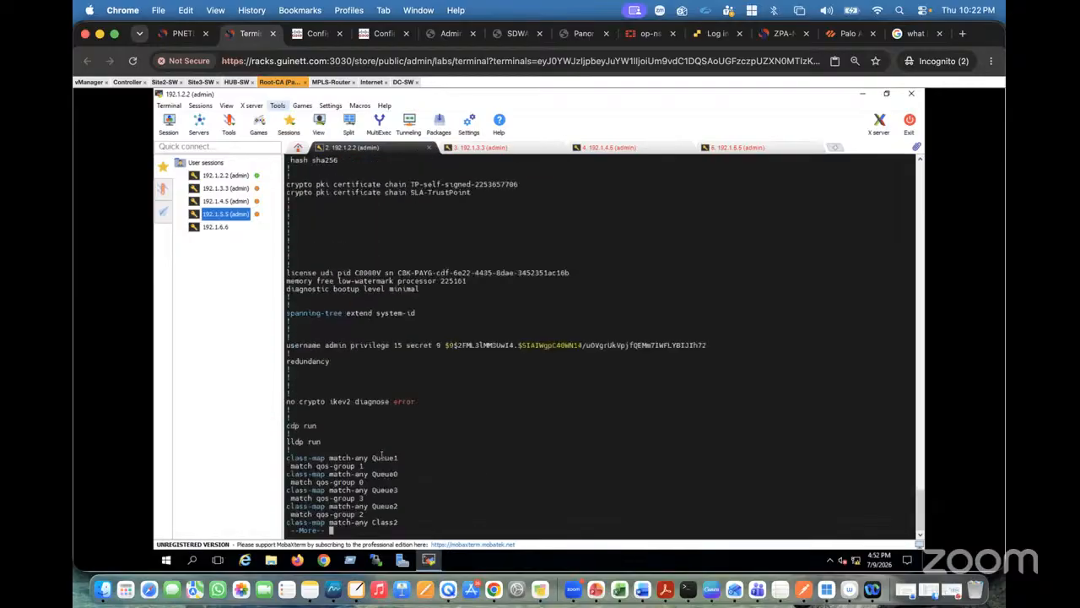
- Advance through the class-map and policy-map sections of the running configuration and examine the qos-group match under Queue2
key(Return)
key(Return)
key(Return)
key(Return)
key(Return)
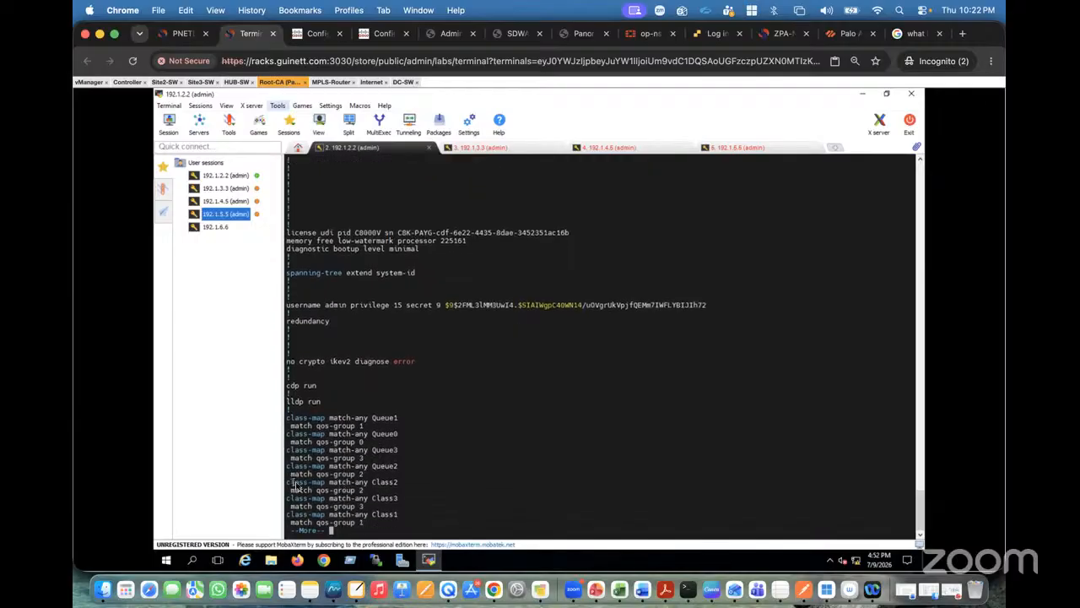
key(Return)
key(Return)
key(Return)
key(Return)
key(Return)
key(Return)
key(Return)
key(Return)
key(Return)
key(Return)
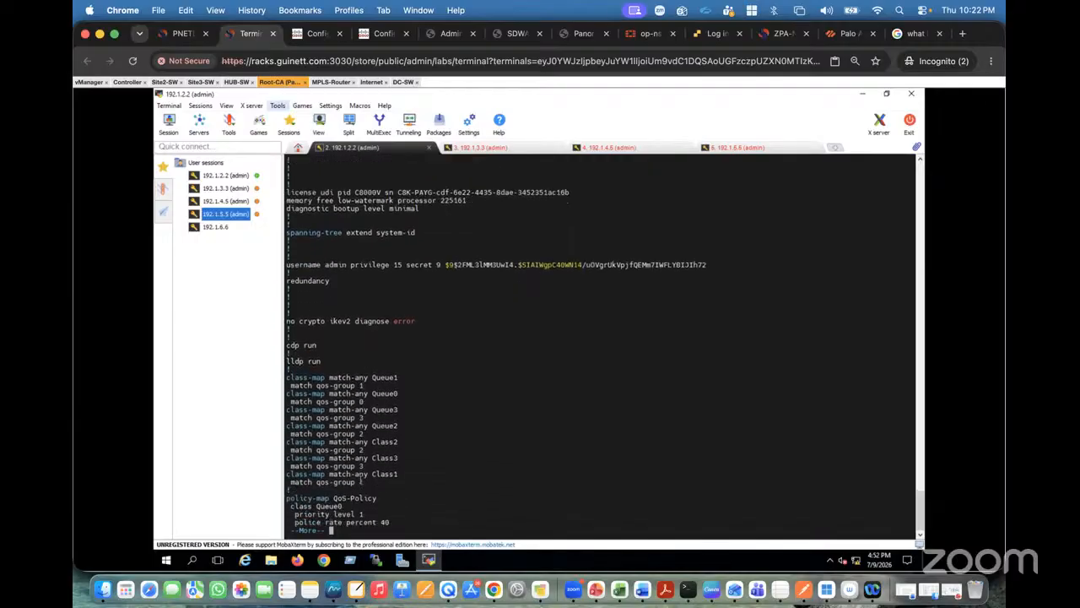
key(Return)
key(Return)
key(Return)
key(Return)
key(Return)
key(Return)
key(Return)
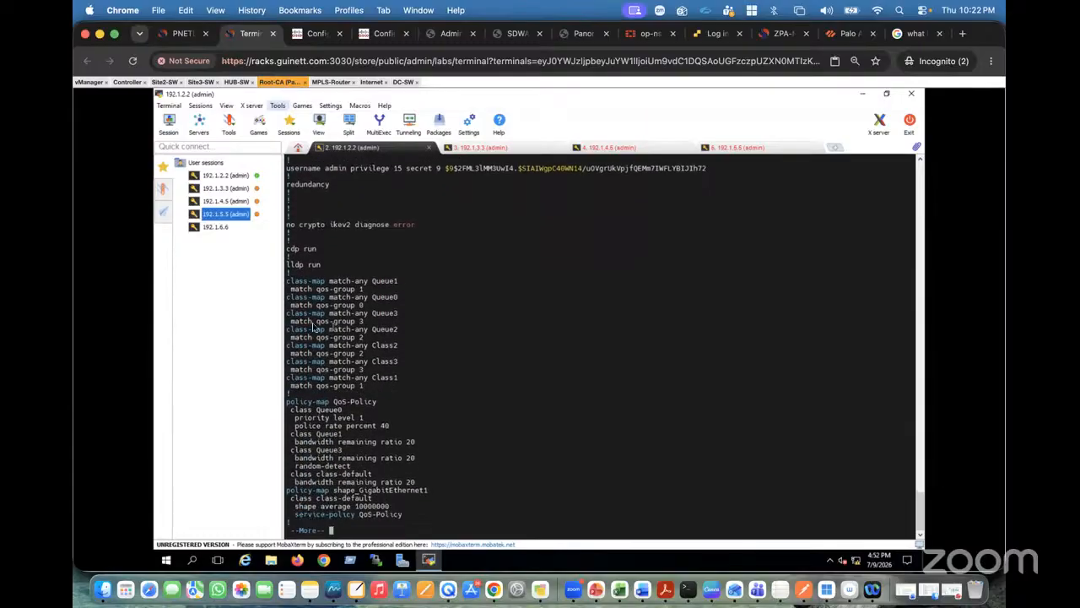
drag(366, 338, 322, 337)
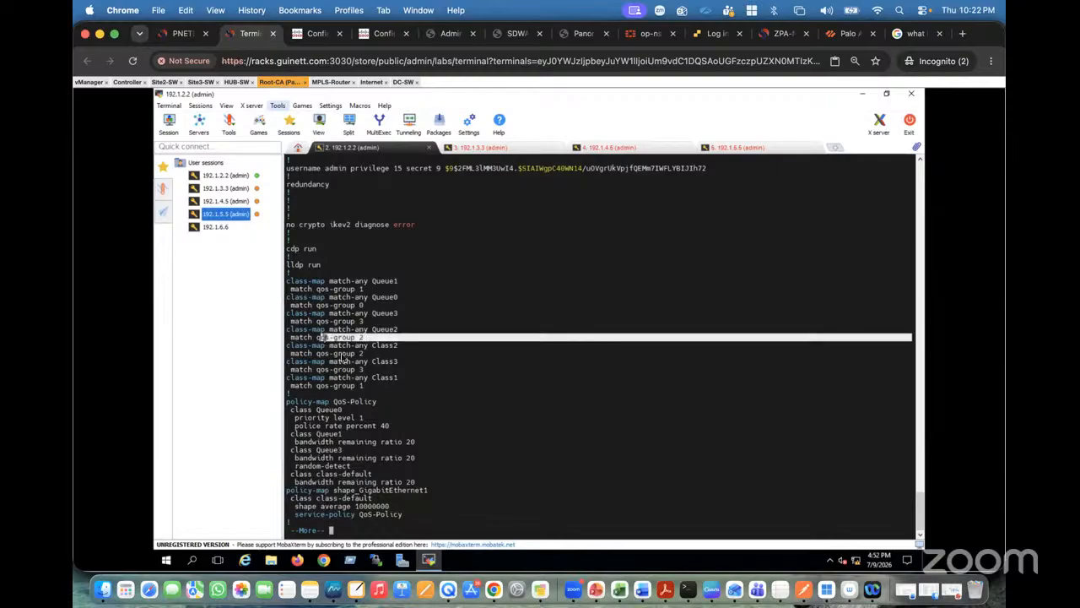
- Examine the QoS-Policy policy map's queue classes in cEdge2's running configuration and page through to the end of the output
click(346, 401)
drag(294, 404, 377, 458)
click(377, 459)
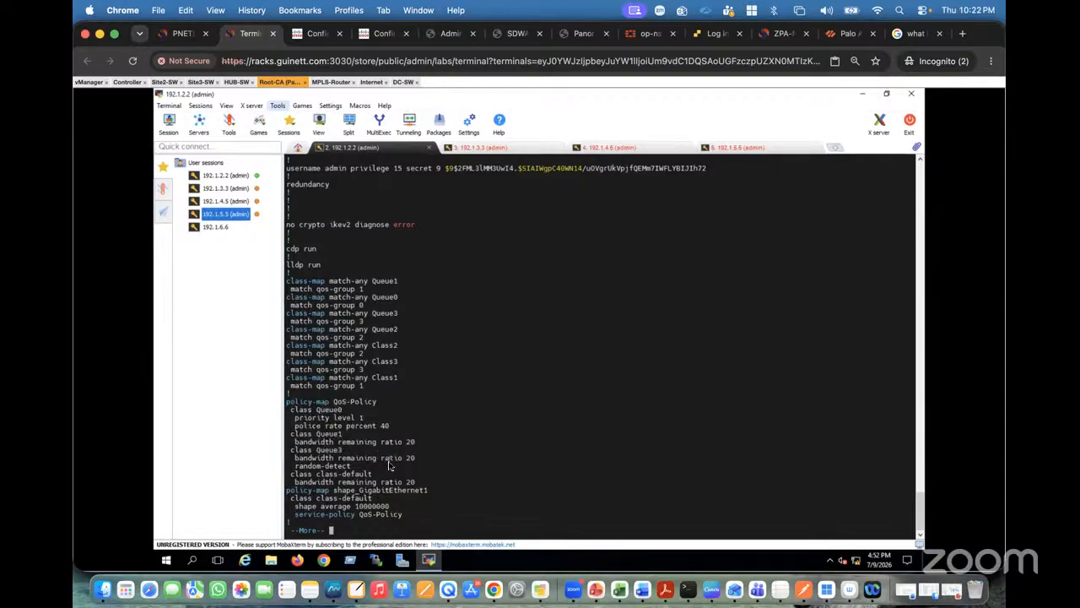
key(Return)
key(Return)
key(Return)
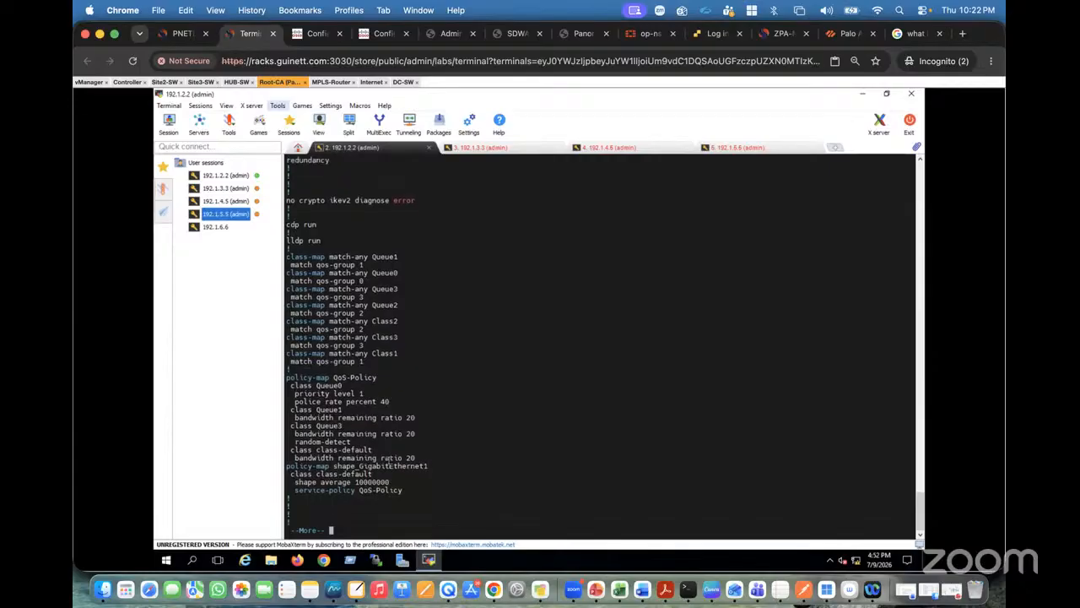
key(Return)
key(Return)
key(Return)
key(Return)
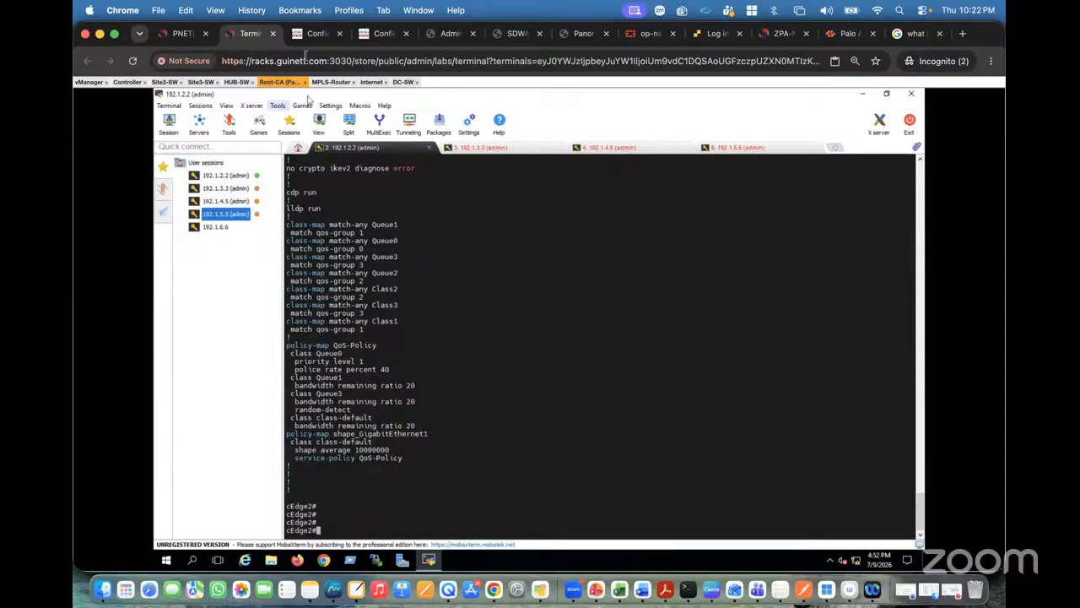
- Switch to the SD-WAN Manager browser page and start adding a new centralized policy
click(313, 38)
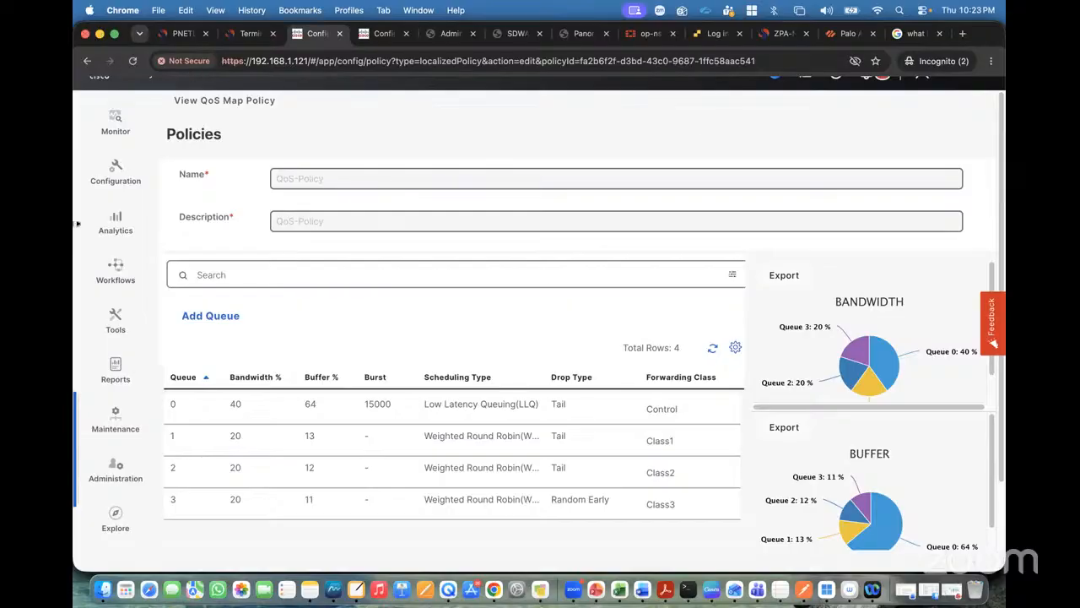
click(123, 233)
click(116, 174)
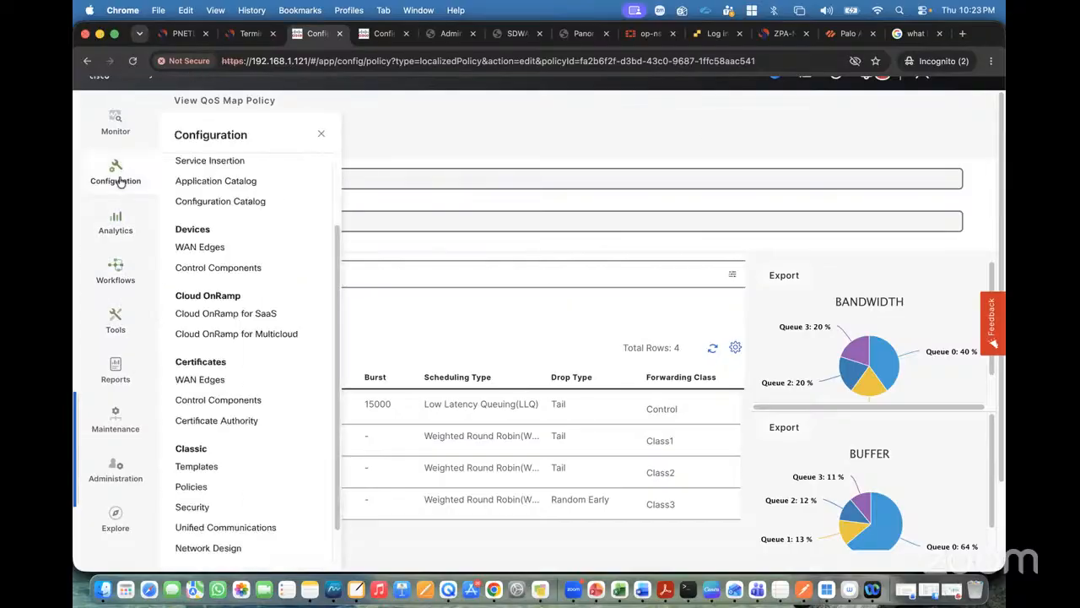
click(204, 490)
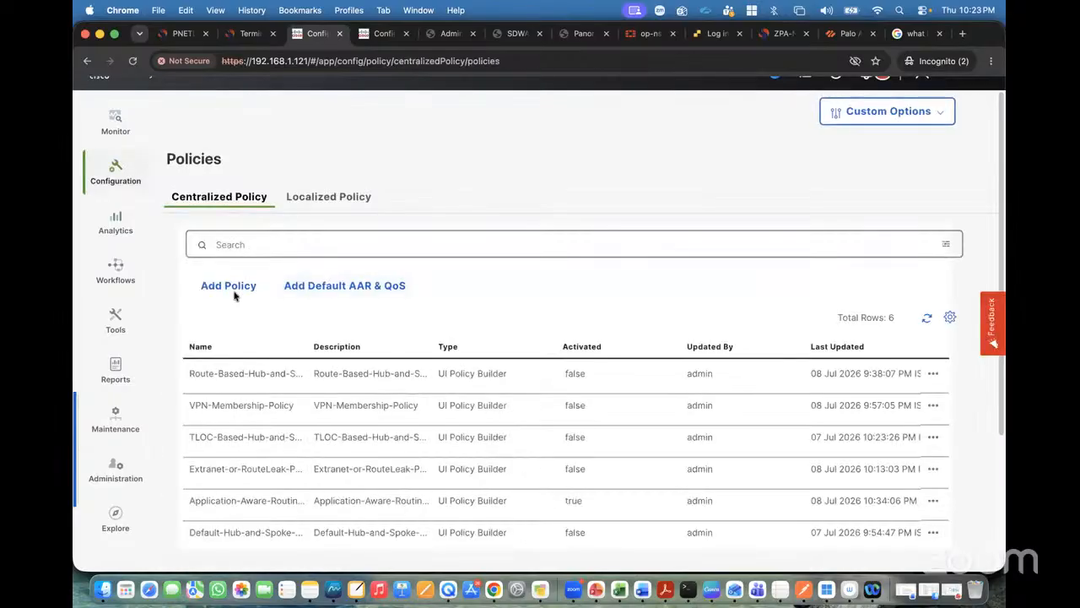
click(232, 290)
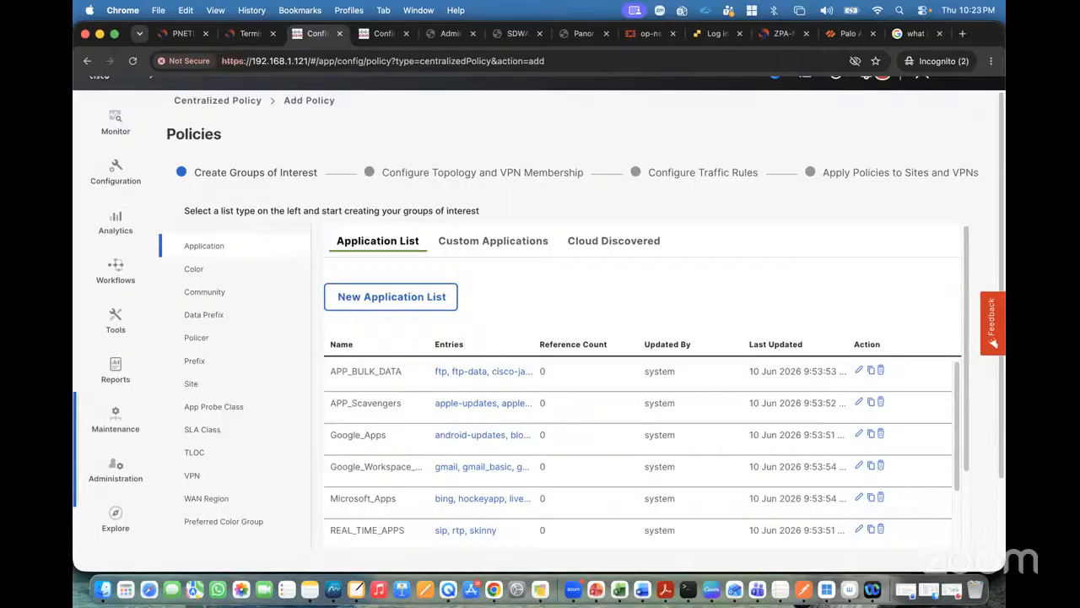
- Proceed past the groups of interest and topology stages to the traffic rules and start a new traffic data policy
scroll(902, 347, down, 10)
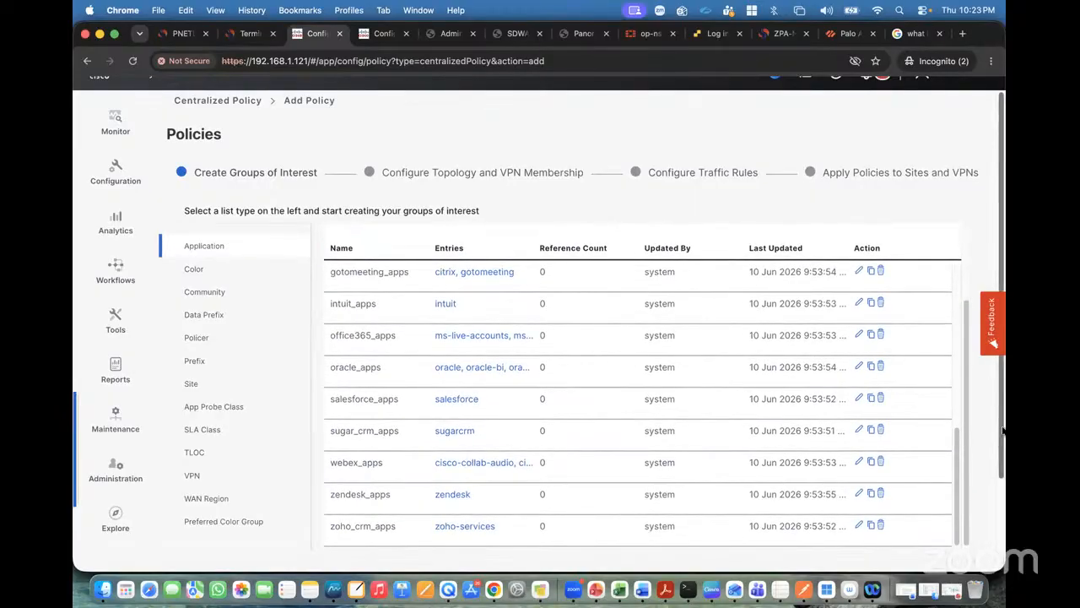
scroll(1002, 489, down, 2)
click(549, 519)
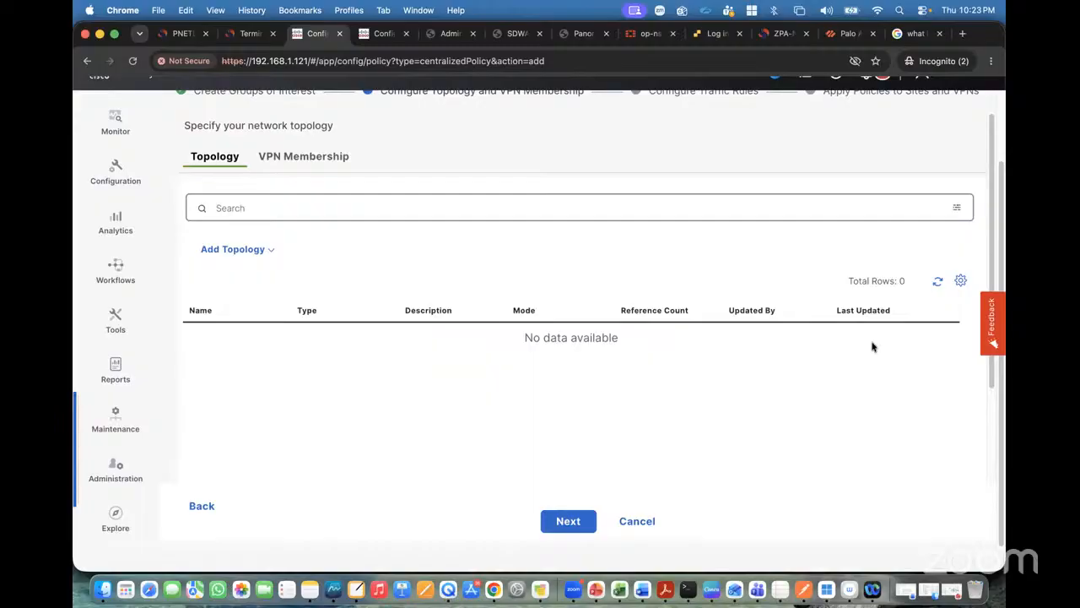
click(562, 519)
click(385, 158)
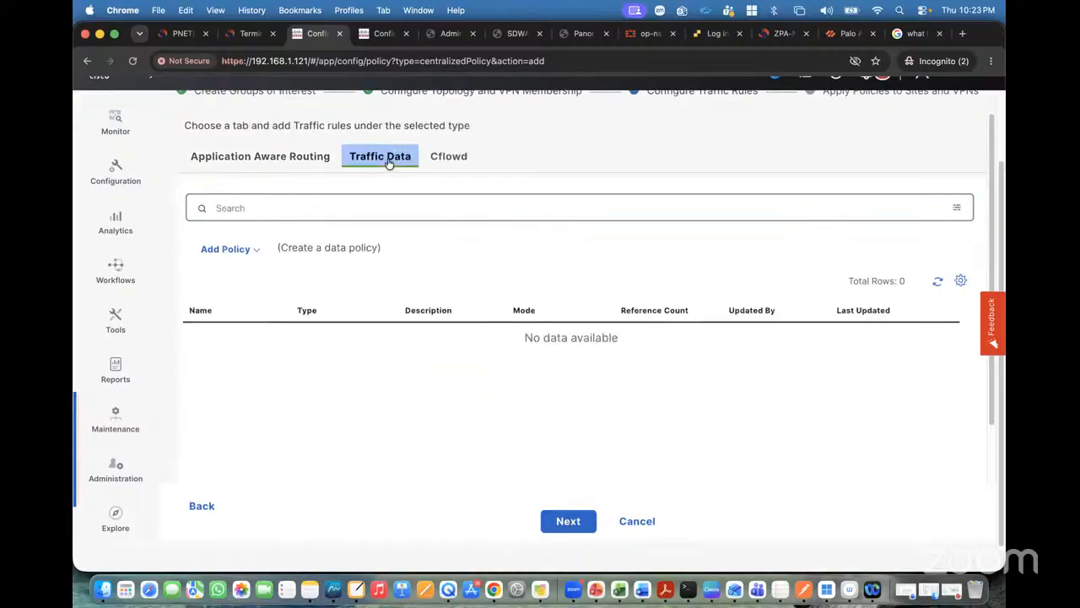
click(240, 250)
click(202, 268)
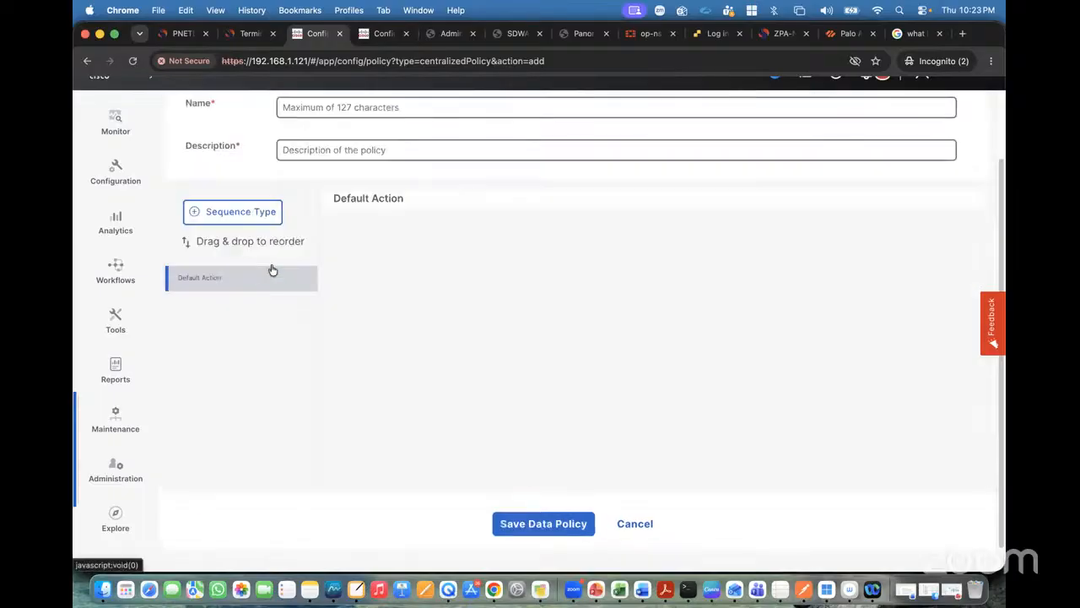
- Enter QoS-Policy as the data policy's name and description, and add a Custom sequence type
click(306, 107)
text(QoS-Policy)
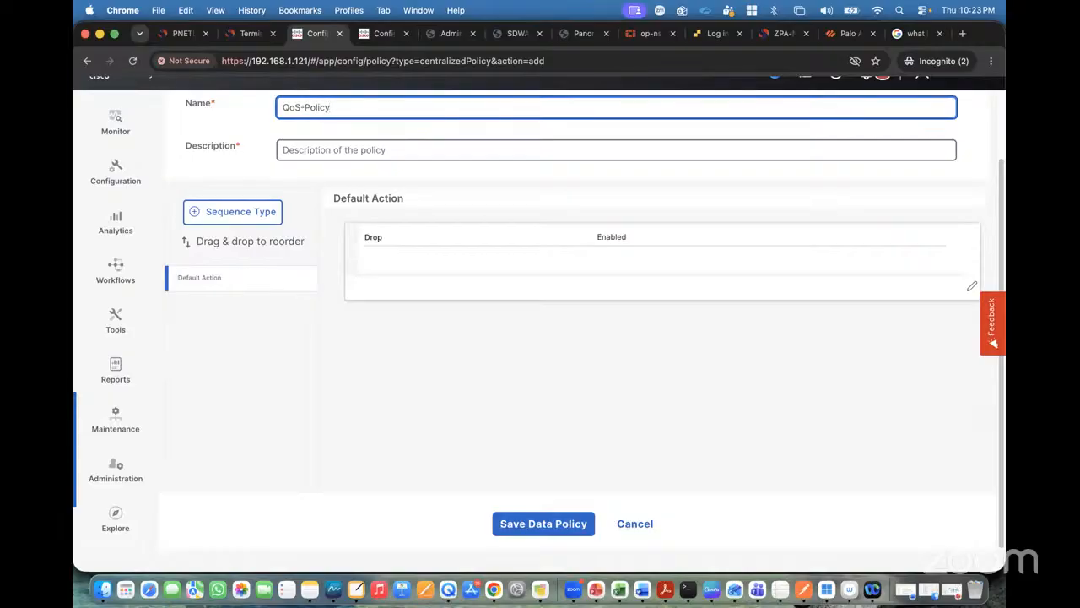
key(super+a)
key(super+c)
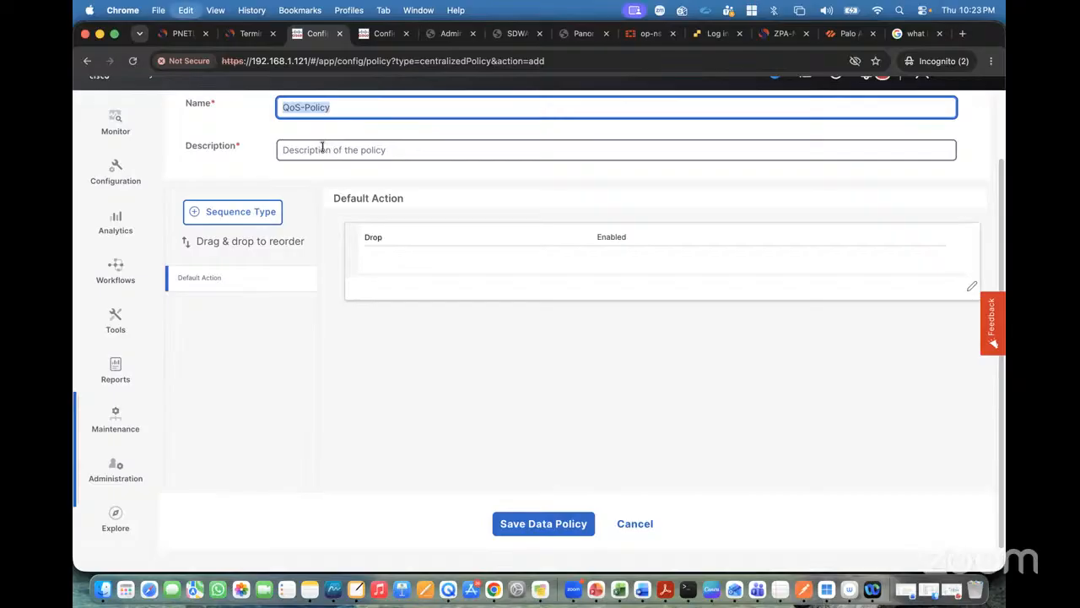
click(326, 148)
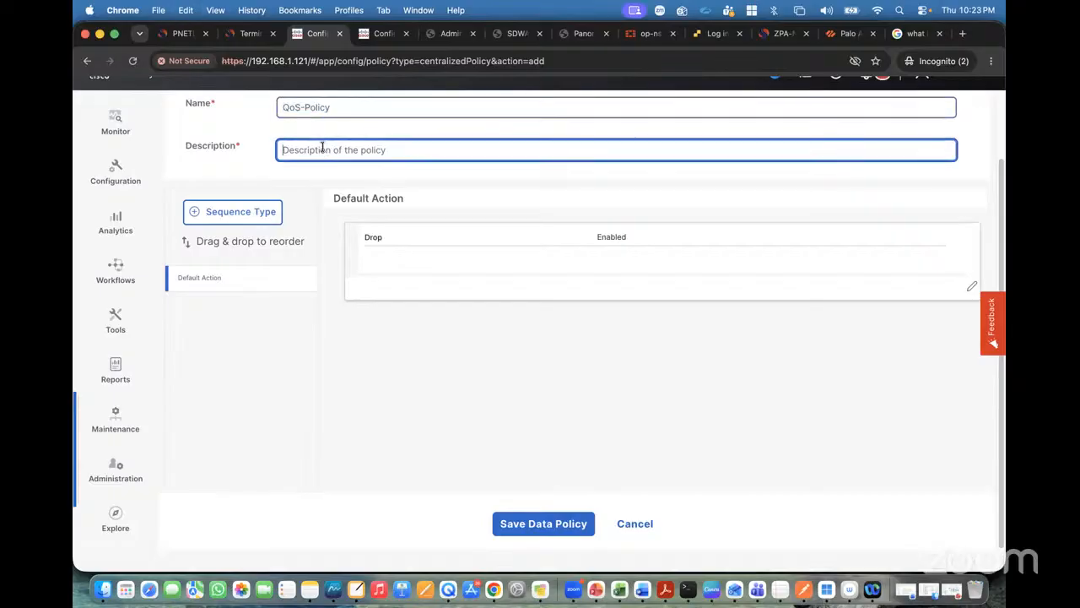
key(super+v)
click(241, 212)
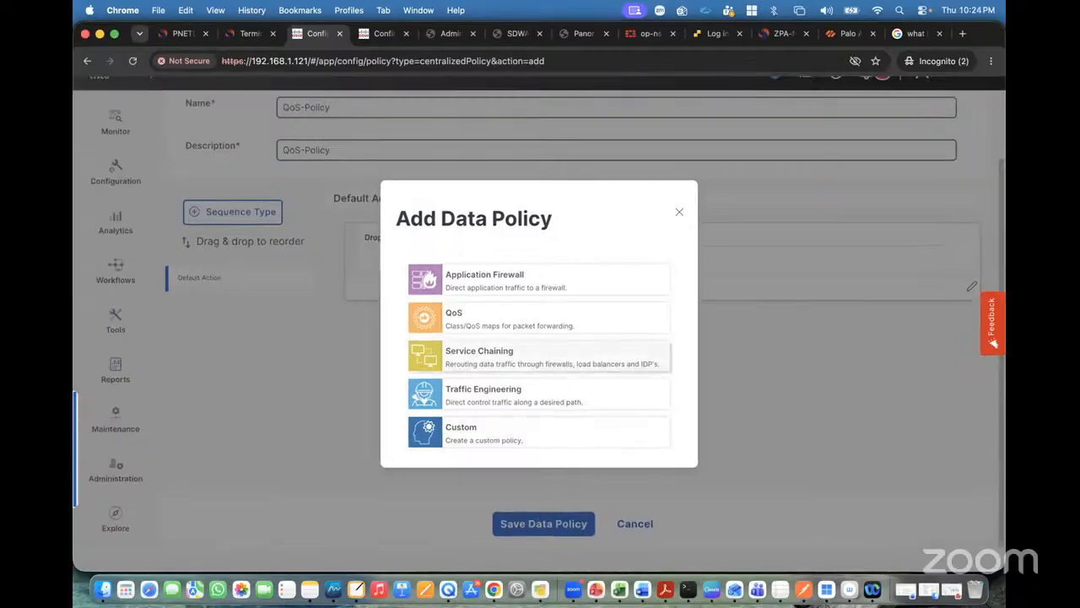
click(534, 411)
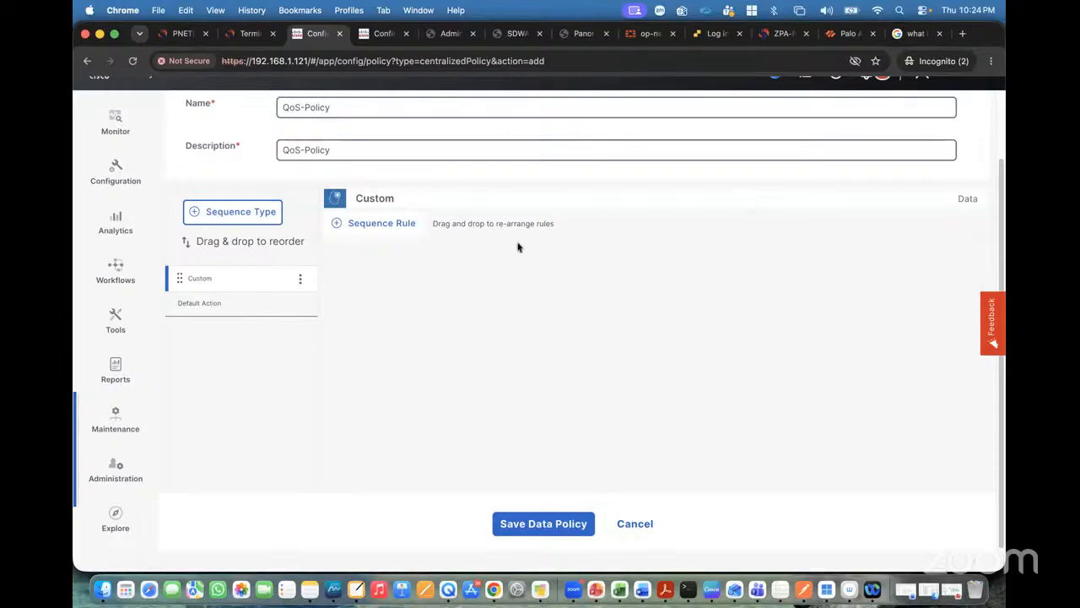
- Go to google.com in the existing Google search page and search for "qos calculator"
click(914, 38)
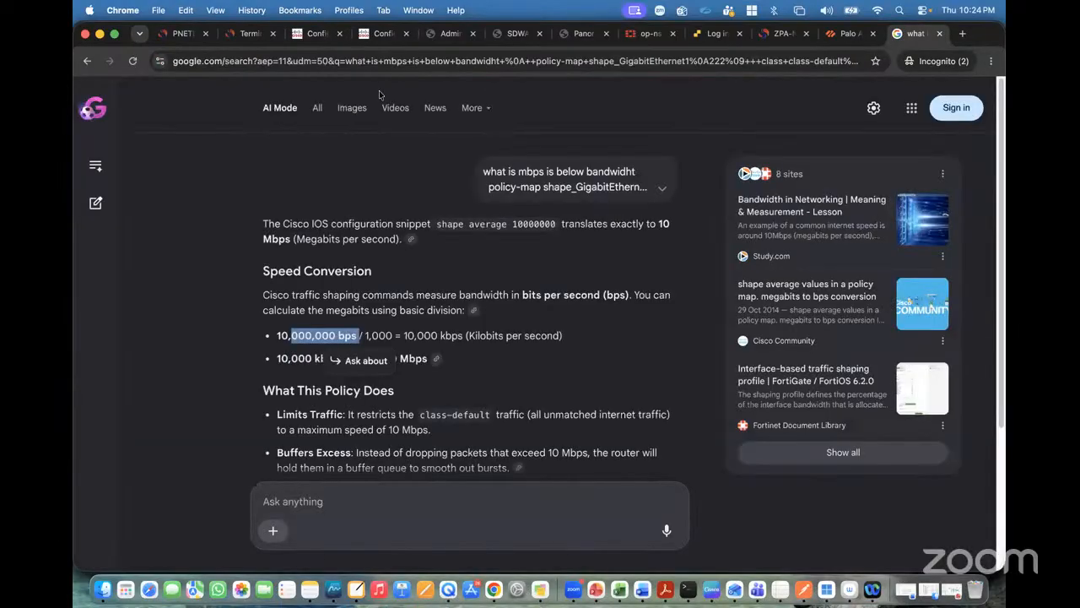
key(super+l)
text(googel.com)
key(Return)
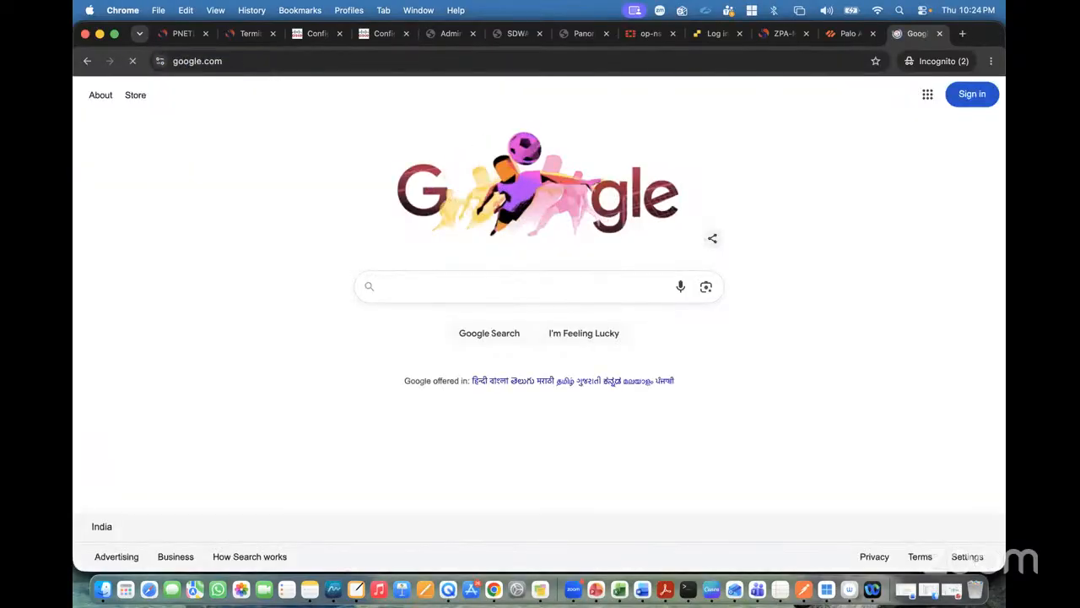
text(QoS Cal)
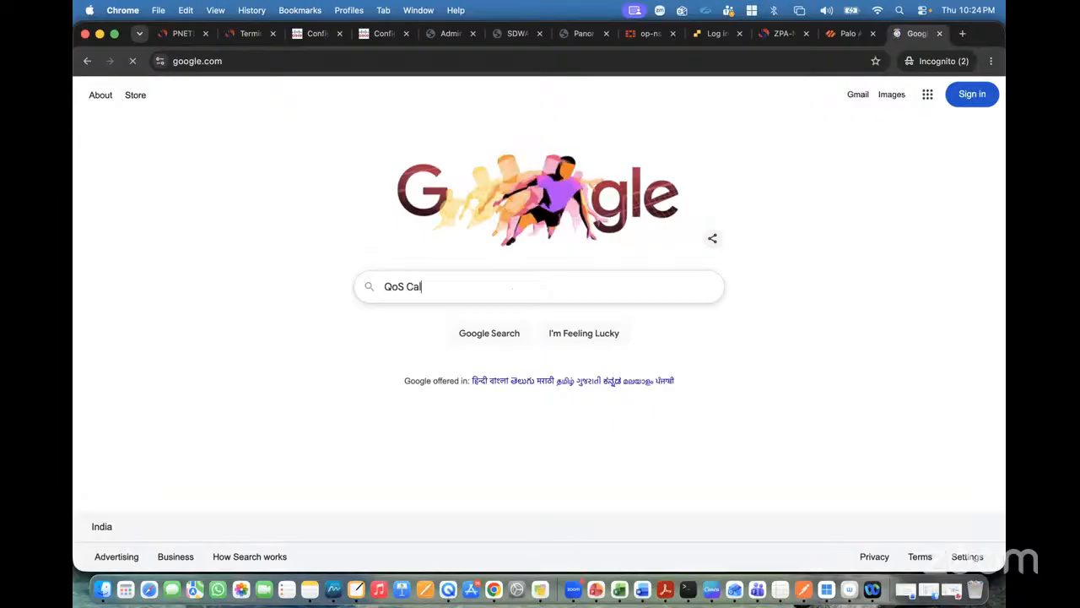
text(cul)
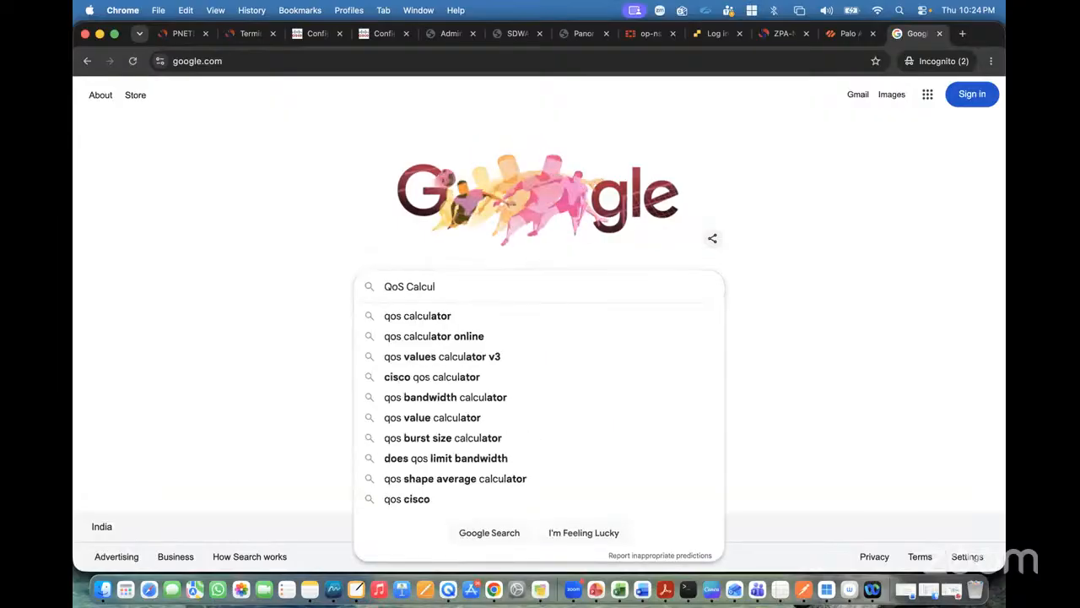
key(Down)
key(Return)
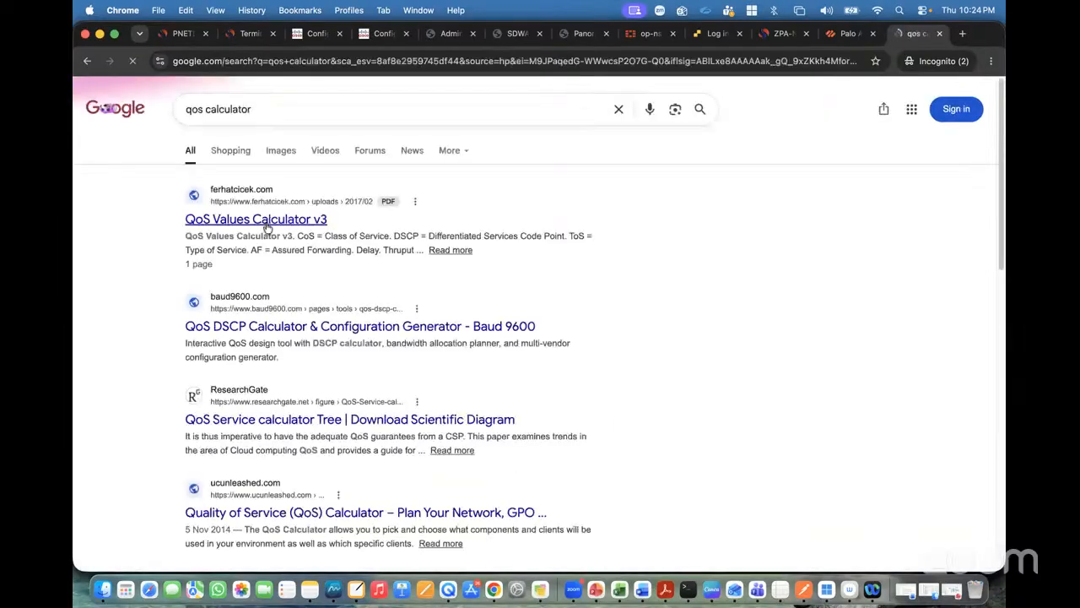
- Open NetContractor's QoS Values Calculator v3 page from the image results and examine the DSCP values in its table
click(279, 166)
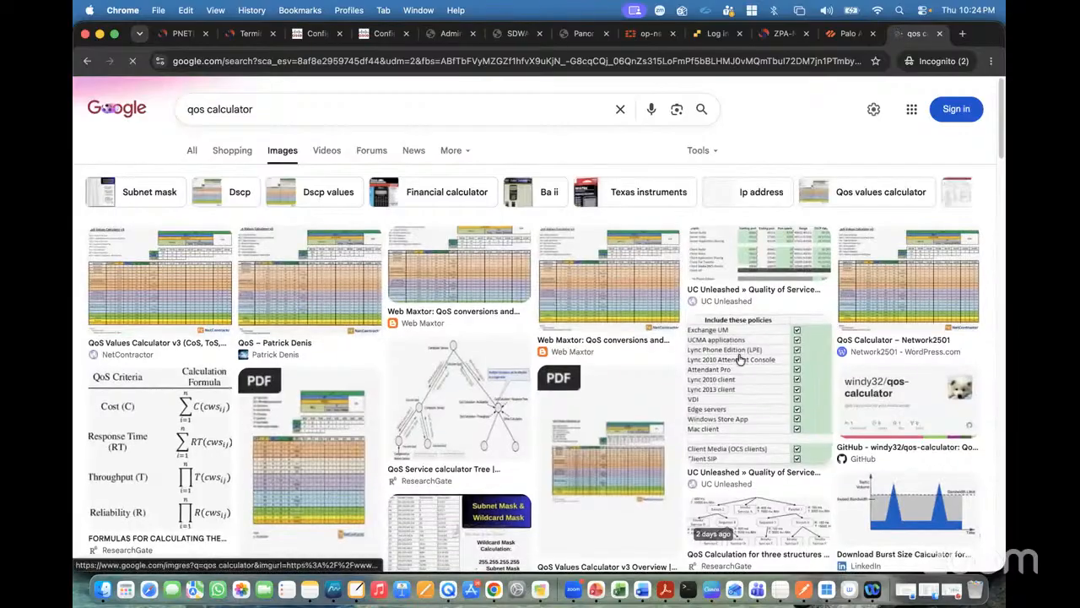
click(202, 278)
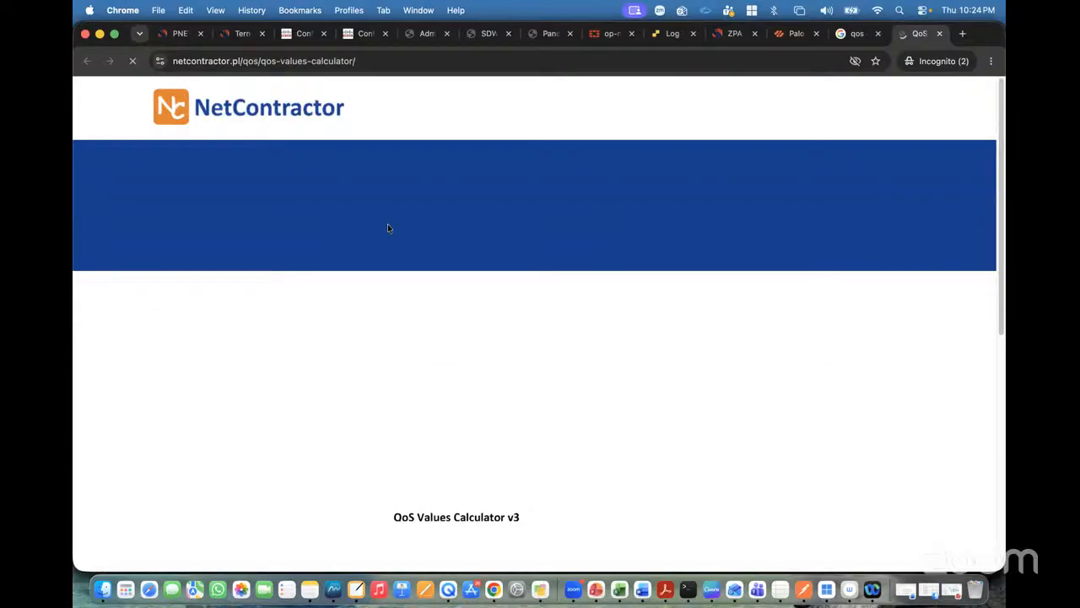
scroll(462, 424, down, 1)
scroll(461, 424, down, 3)
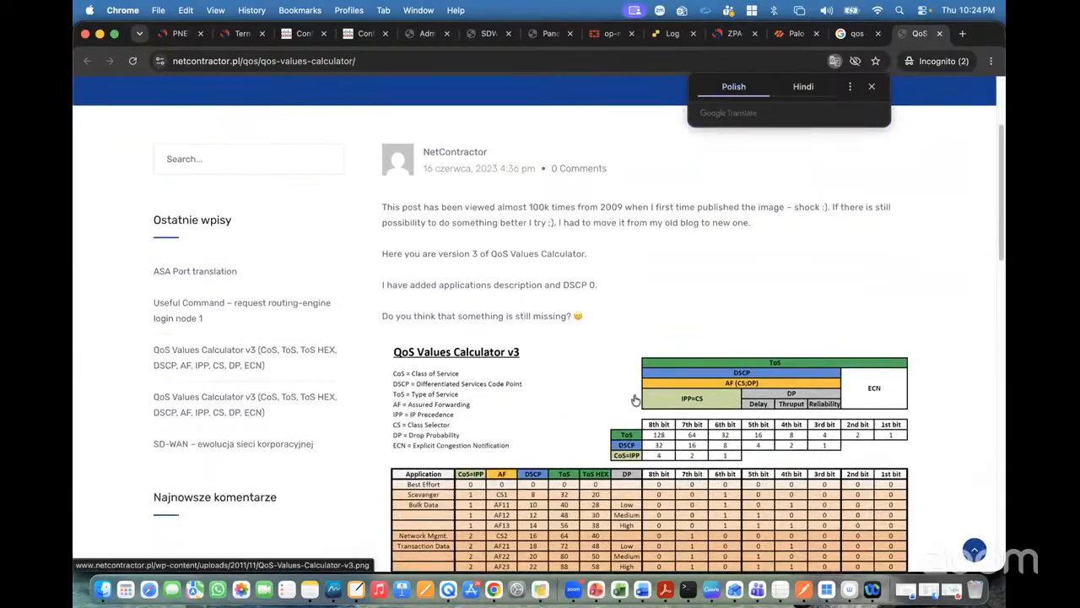
scroll(636, 400, down, 5)
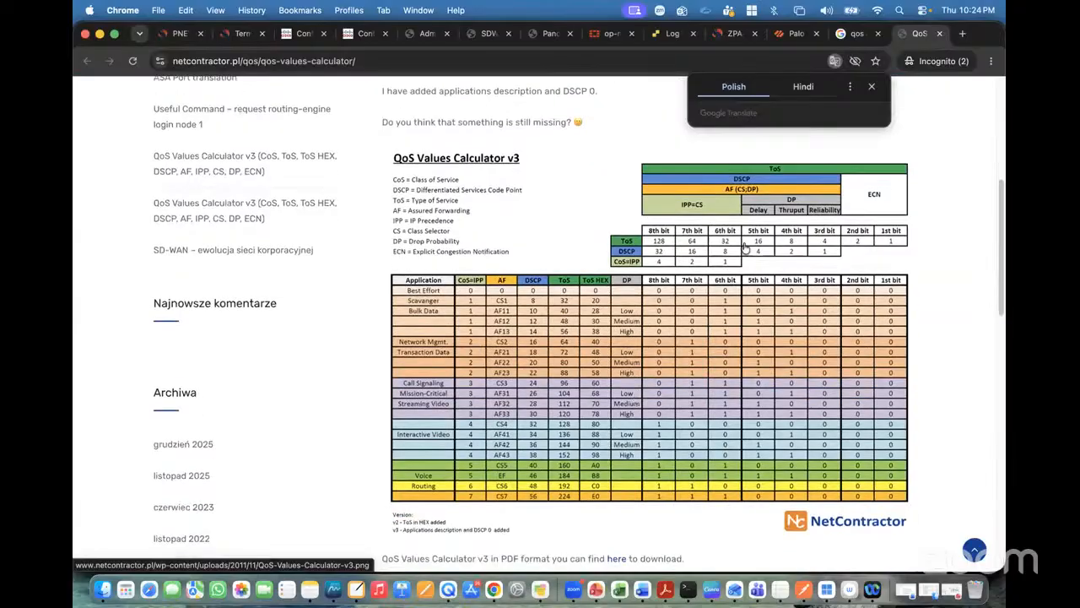
click(871, 86)
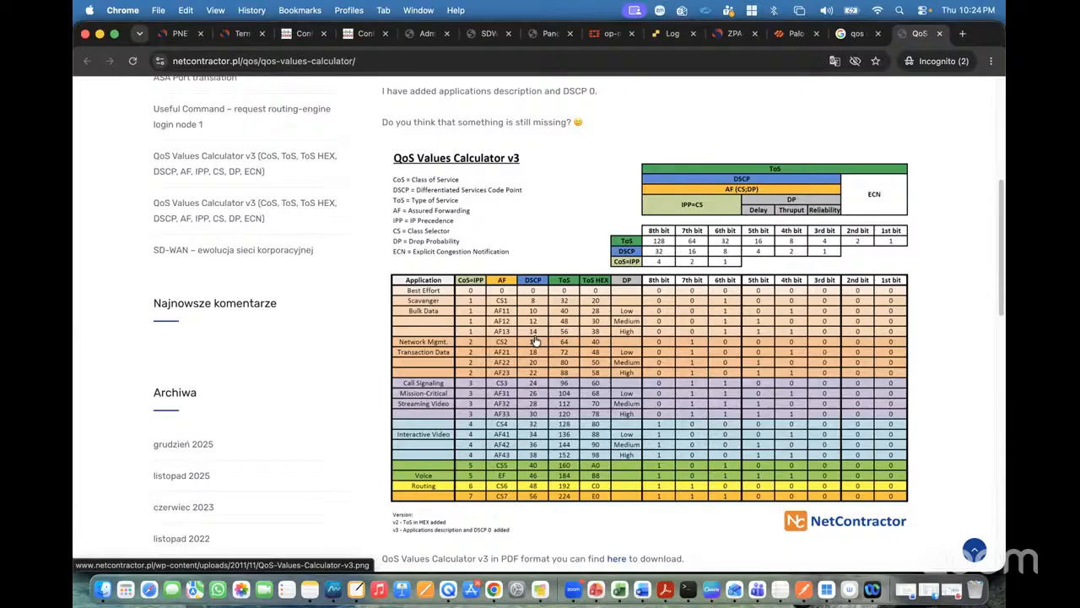
scroll(533, 340, down, 1)
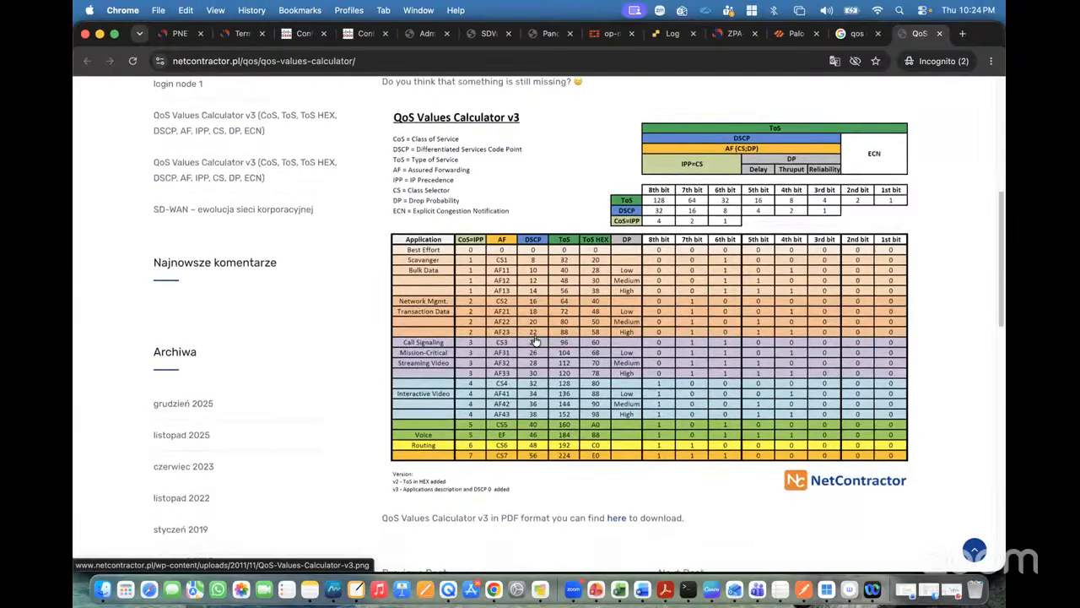
- Add a sequence rule to the Custom sequence matching DSCP 46, and check that value against the QoS calculator table
click(364, 35)
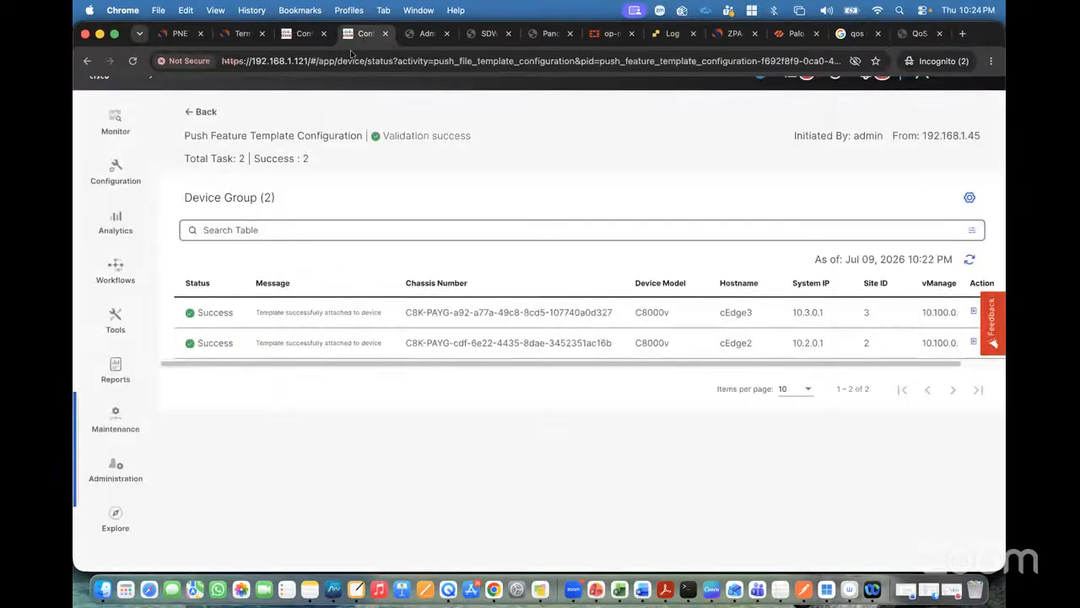
click(302, 33)
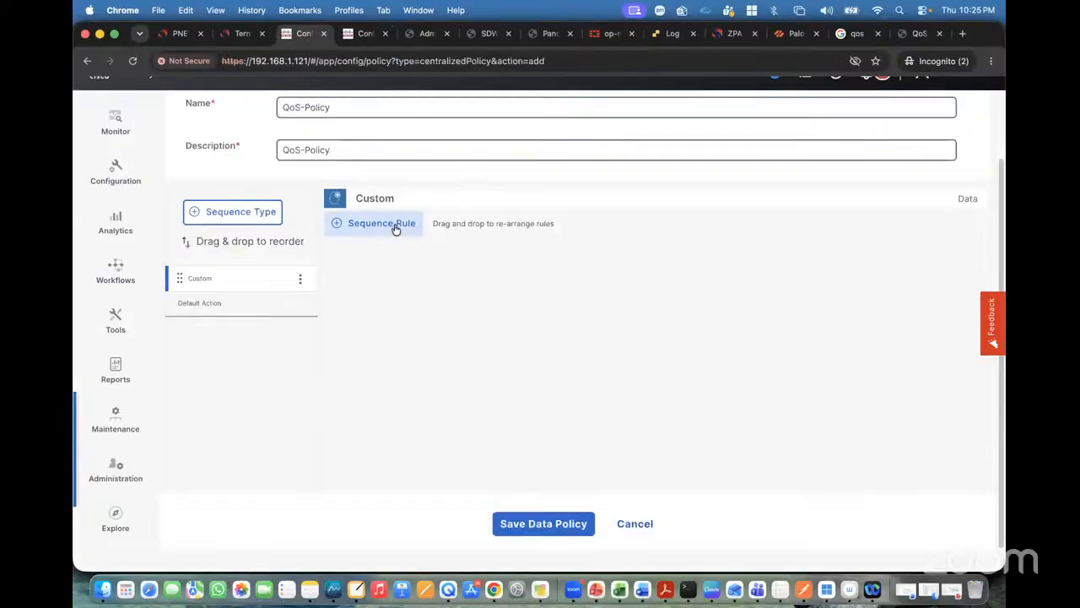
click(395, 230)
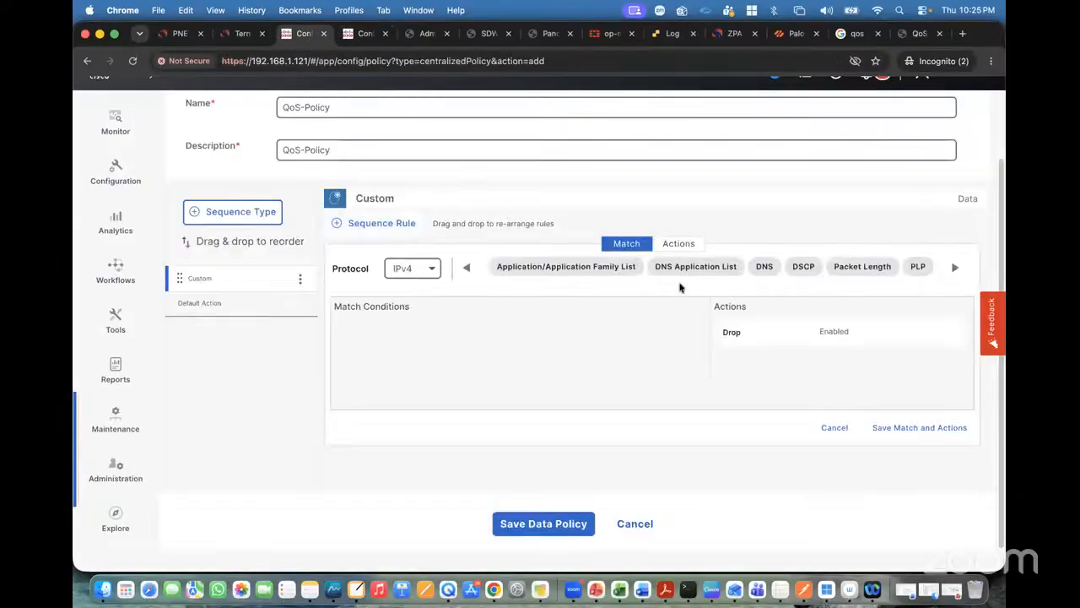
click(803, 267)
click(424, 353)
text(46)
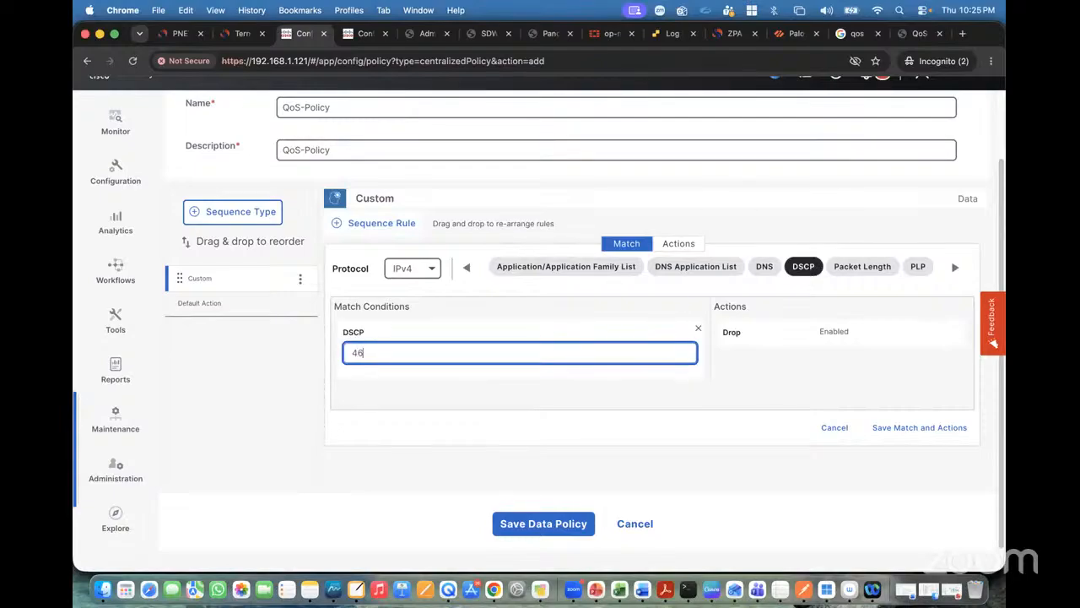
click(919, 34)
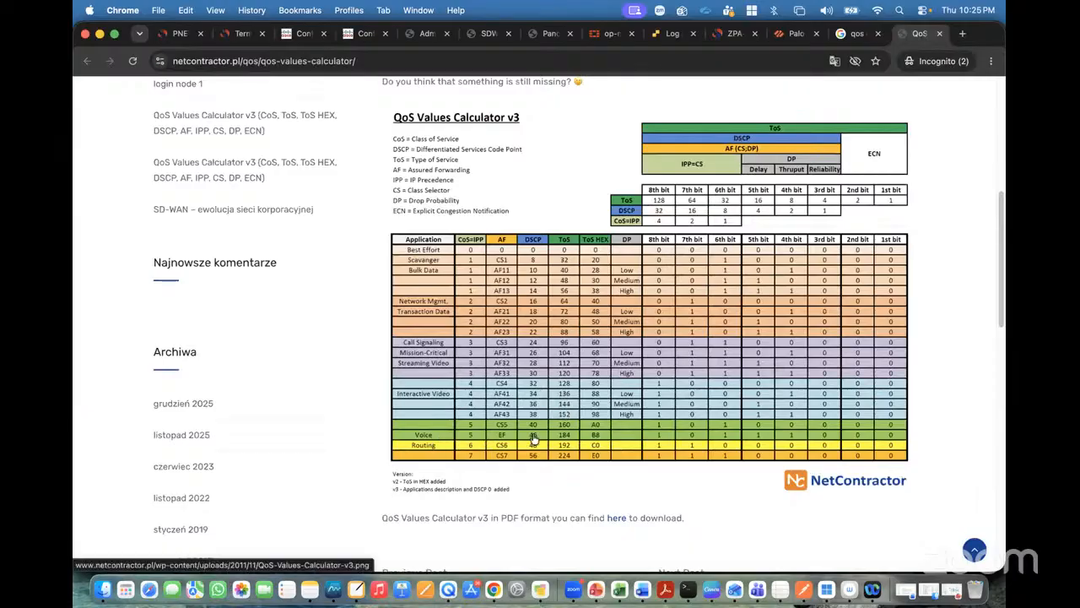
click(301, 36)
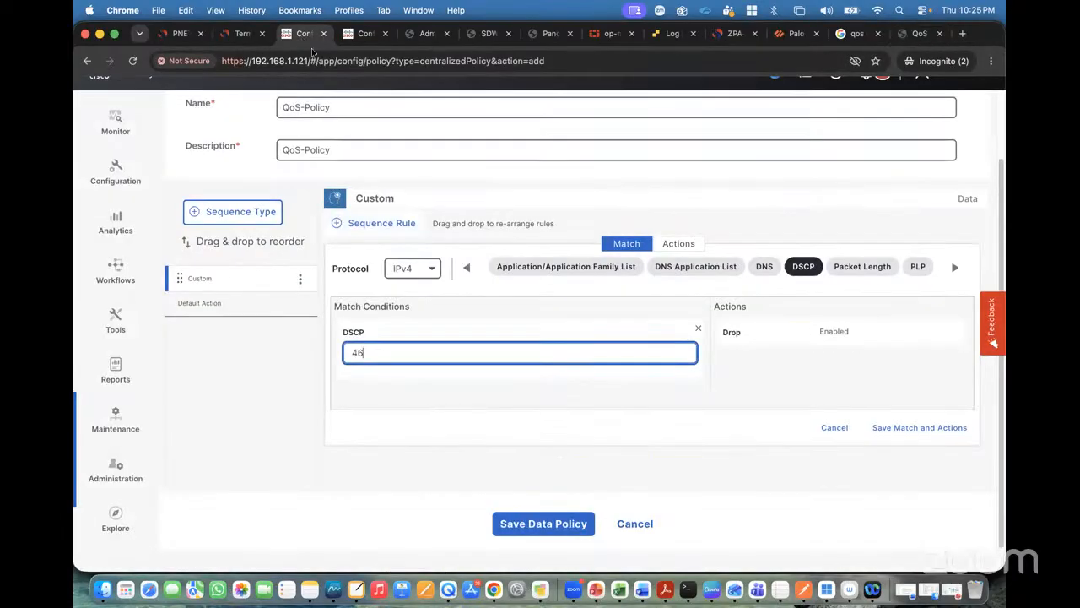
- Set the DSCP 46 rule's action to Accept with forwarding class Class0
click(678, 243)
click(462, 269)
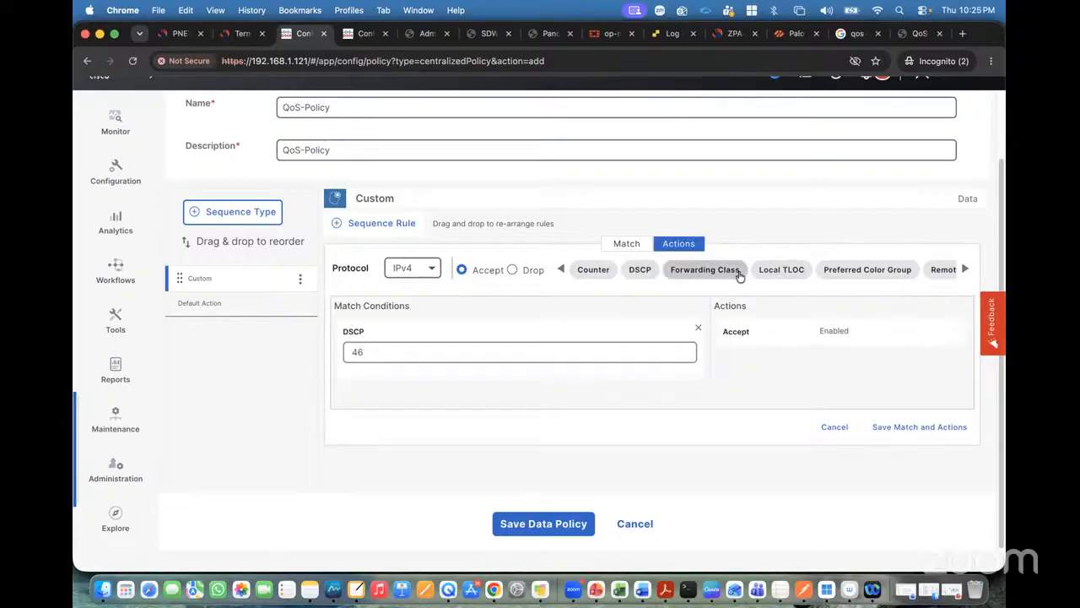
click(741, 275)
click(844, 367)
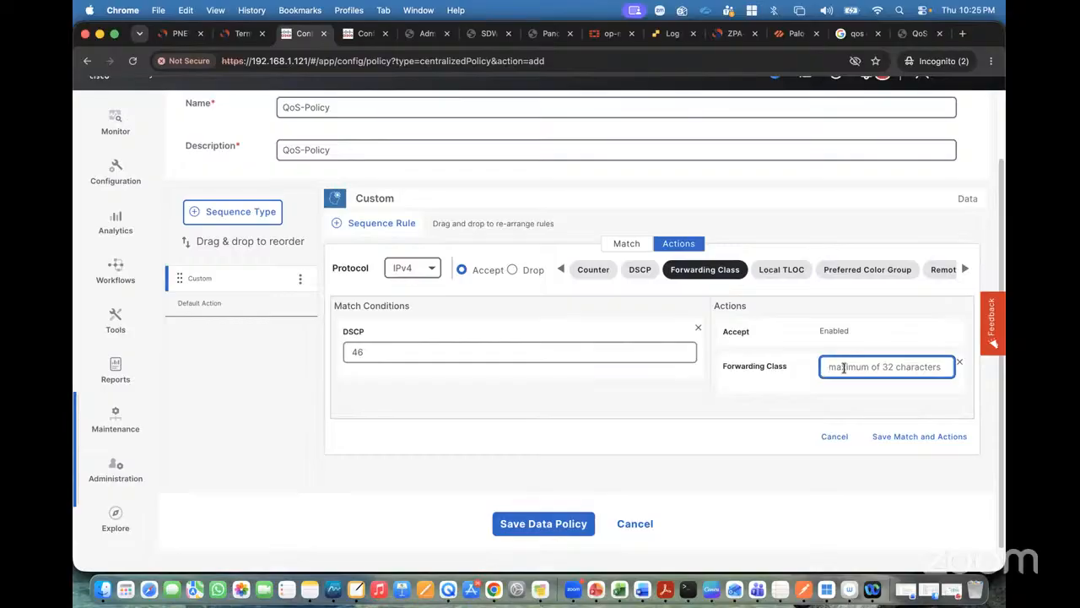
text(Class0)
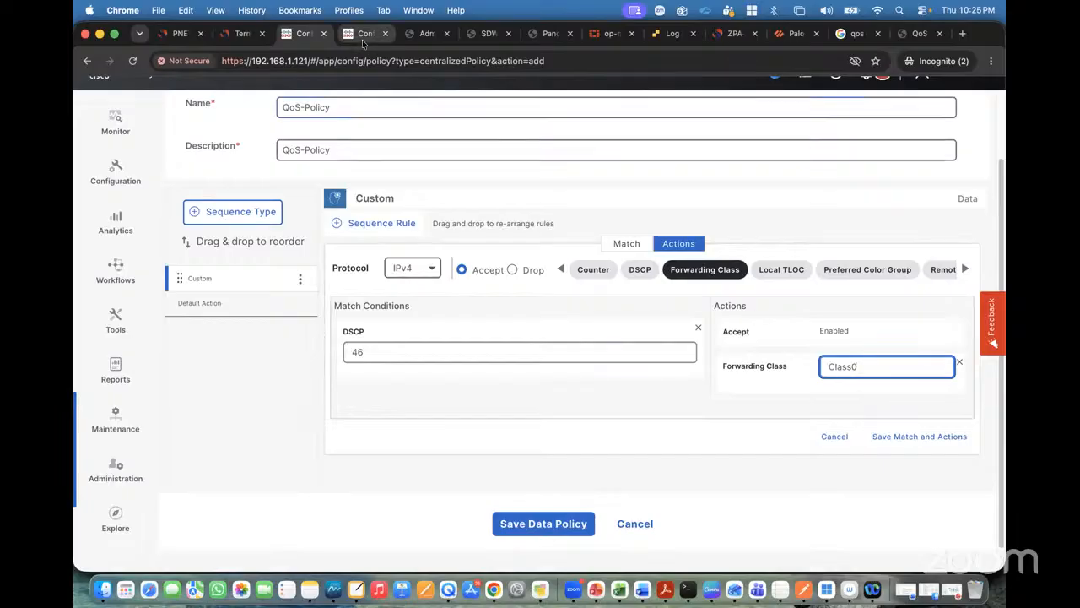
- View the QoS map of the localized QoS-Policy in the second SD-WAN Manager page and check its queues' forwarding classes, returning to the data policy
click(362, 40)
mouse_move(113, 174)
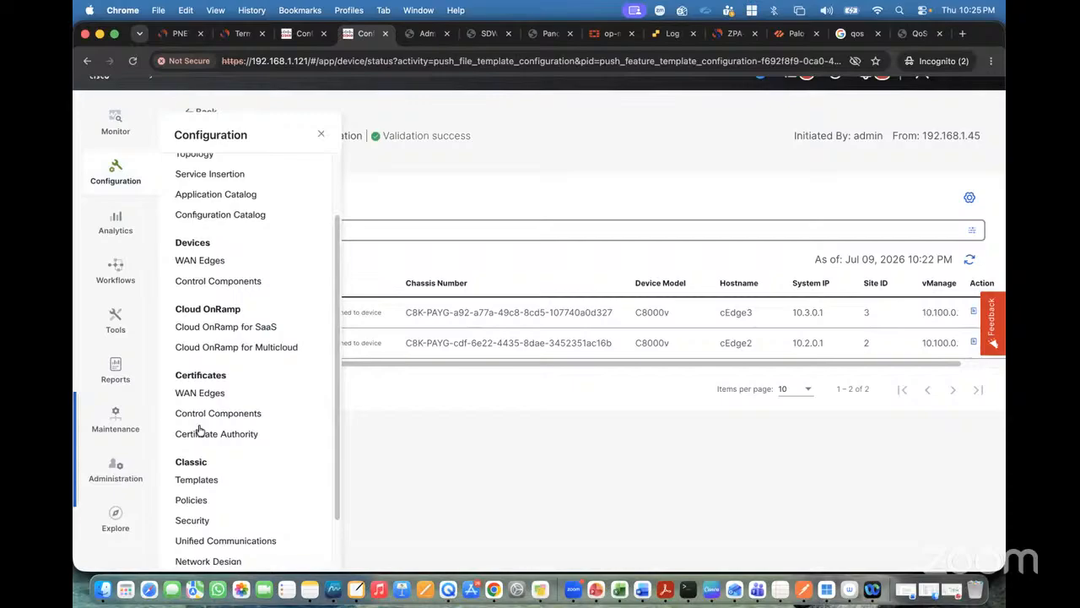
click(203, 504)
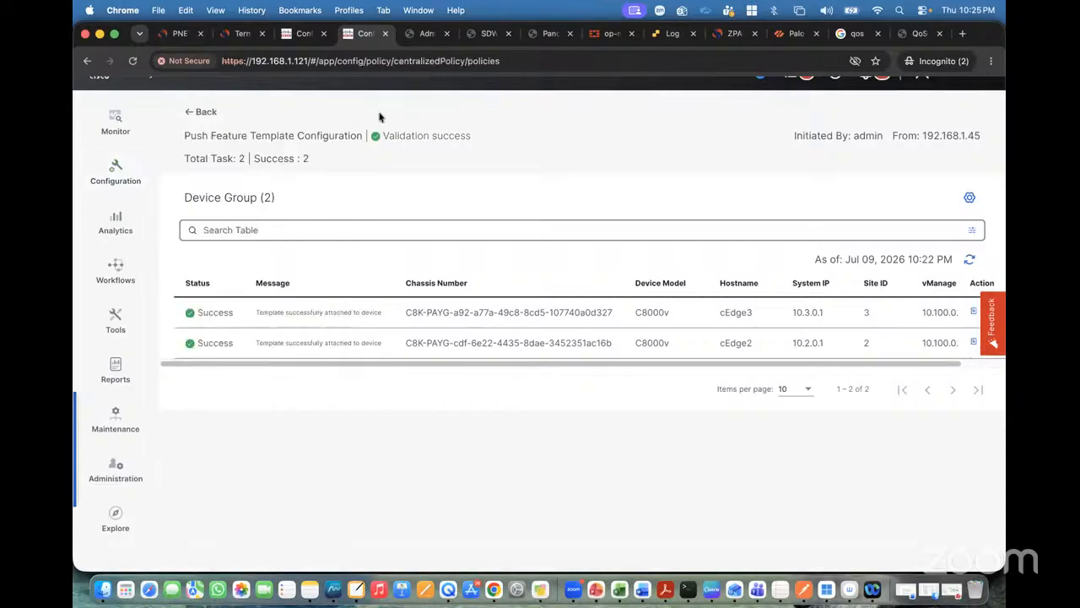
click(336, 205)
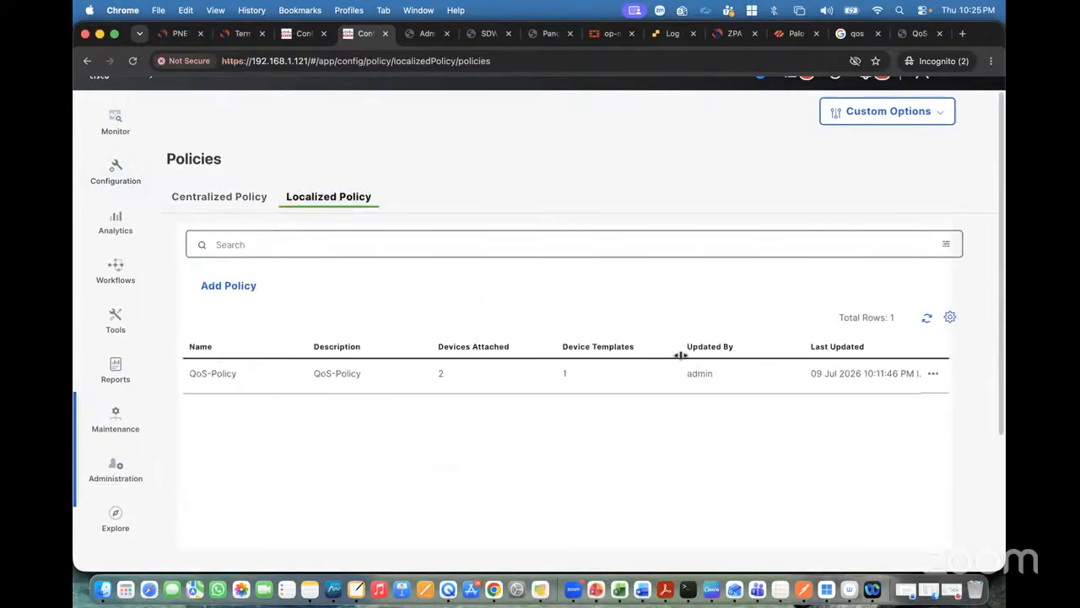
click(935, 377)
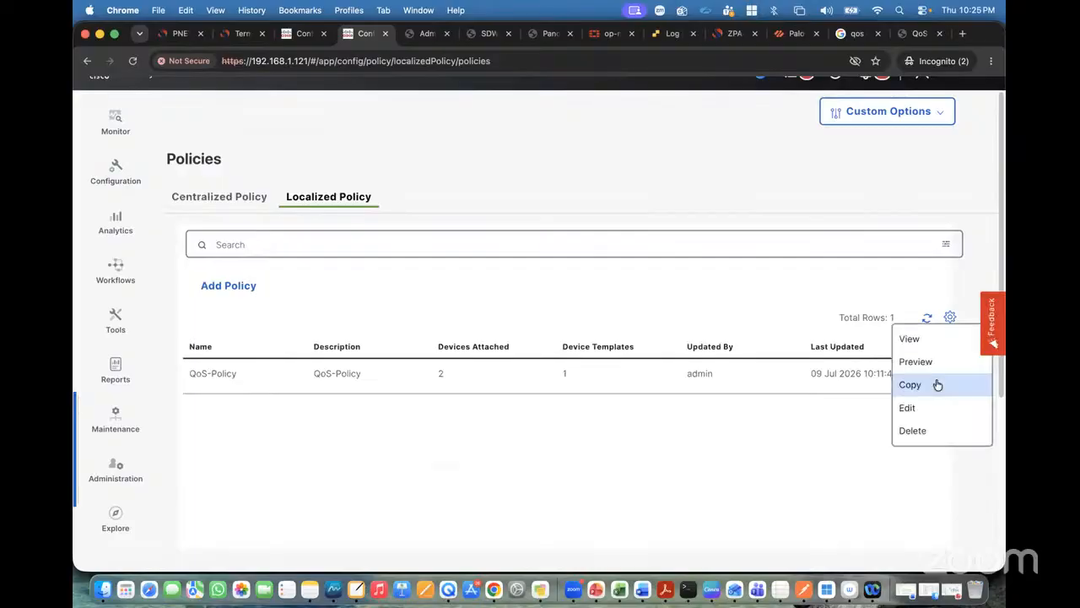
click(915, 339)
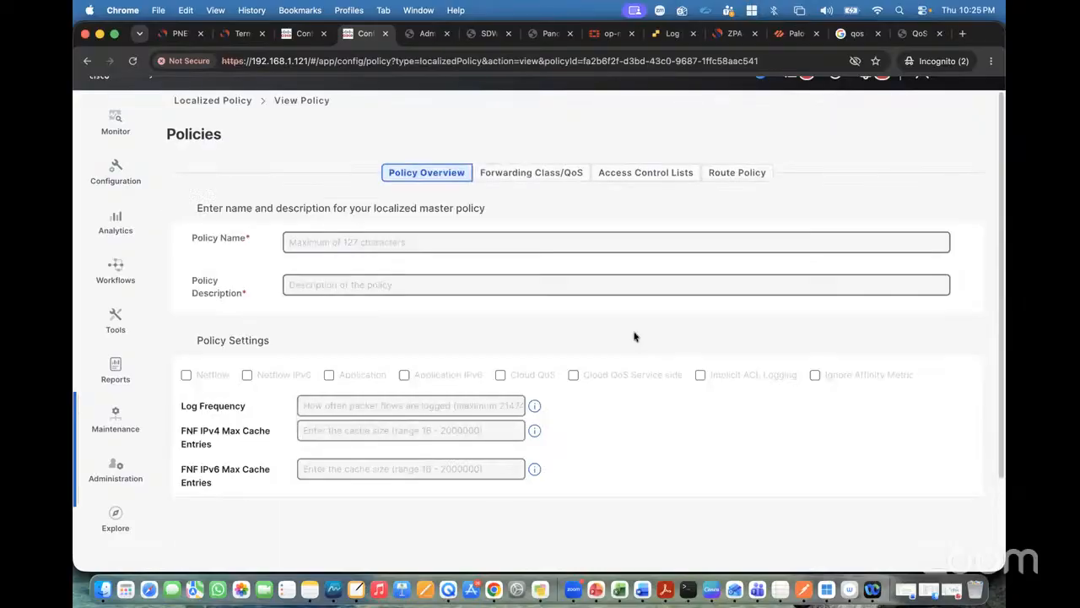
click(507, 173)
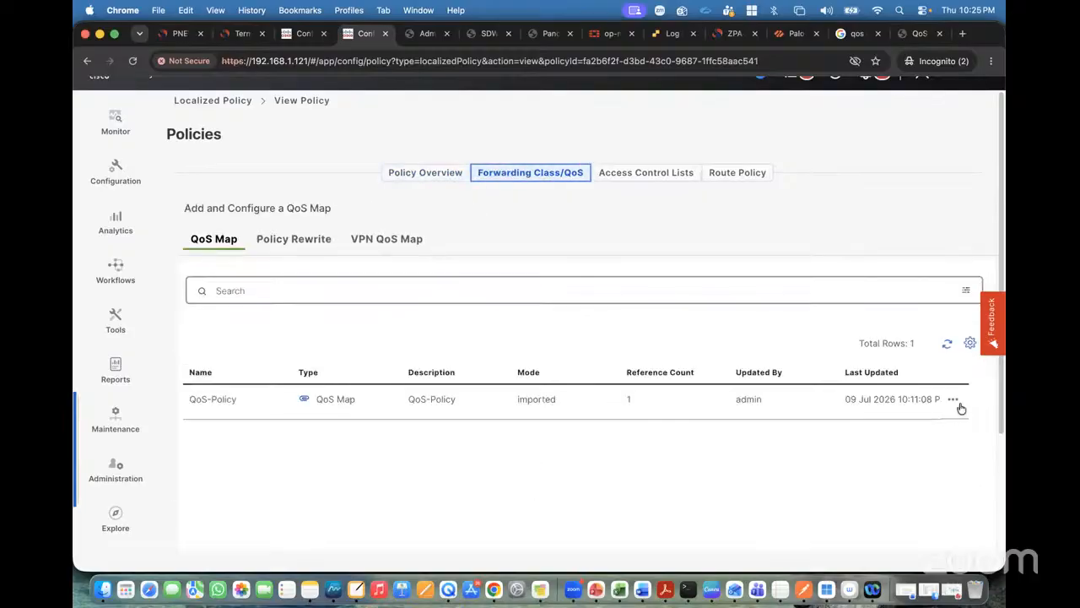
click(957, 401)
click(910, 361)
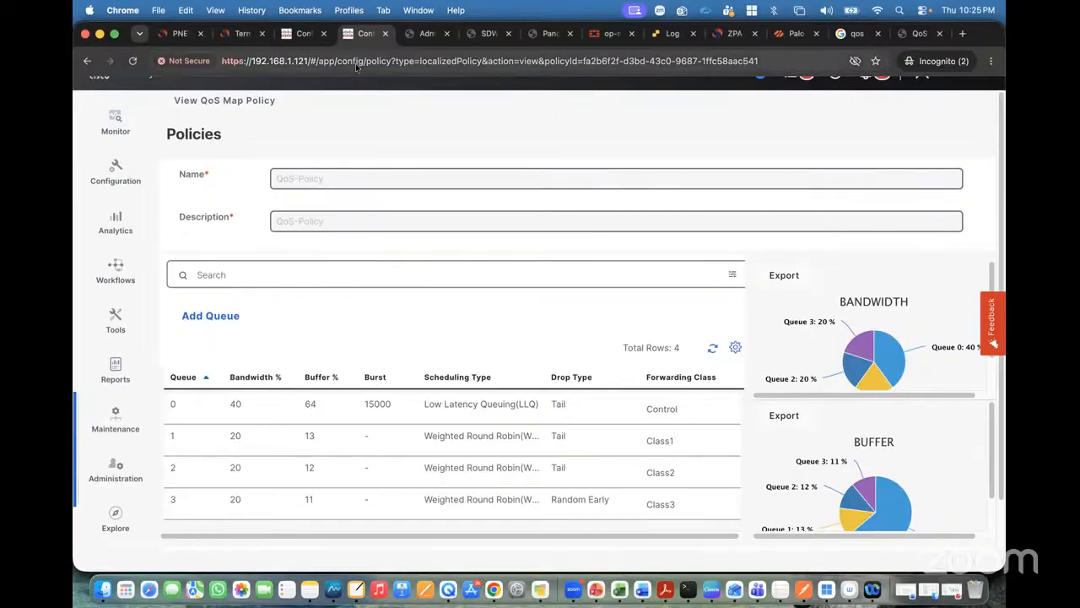
click(306, 36)
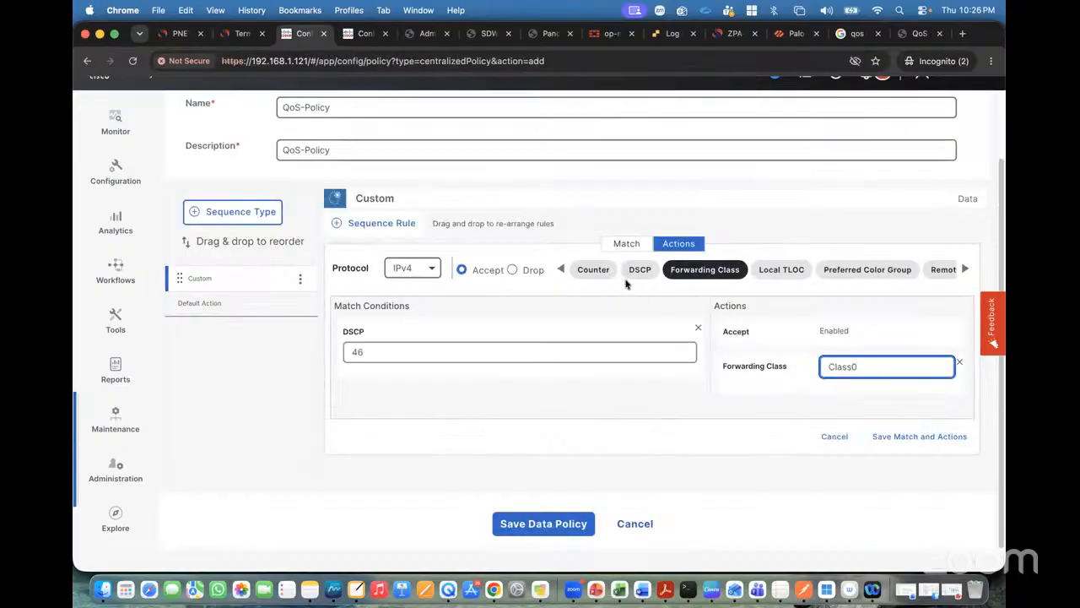
- Add a counter named Class0 to the DSCP 46 rule, save its match and actions, and expand the saved rule
click(594, 271)
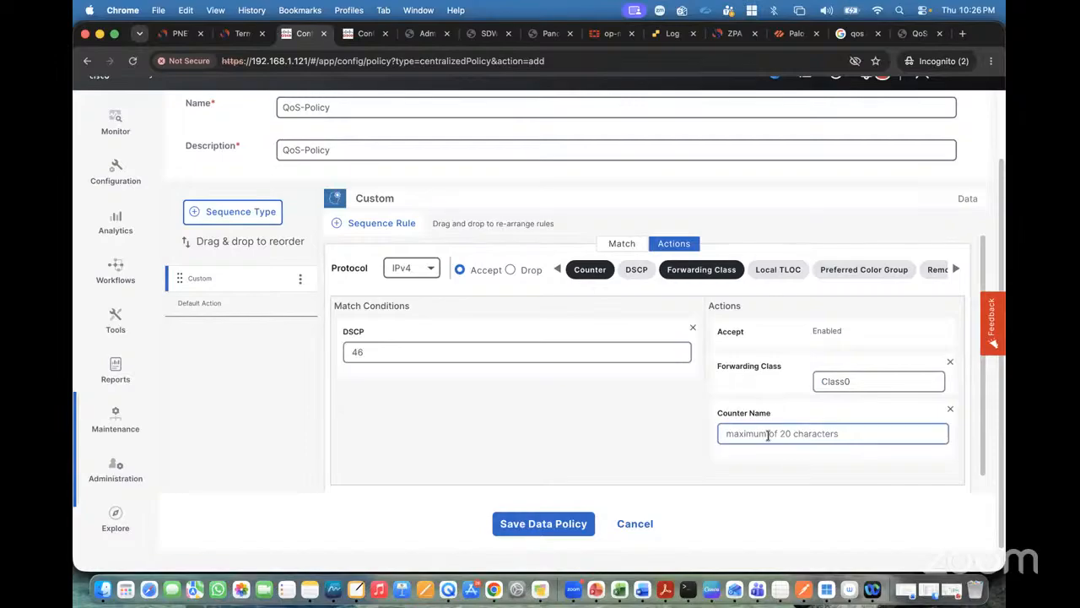
click(769, 434)
drag(851, 382, 778, 385)
key(cmd+c)
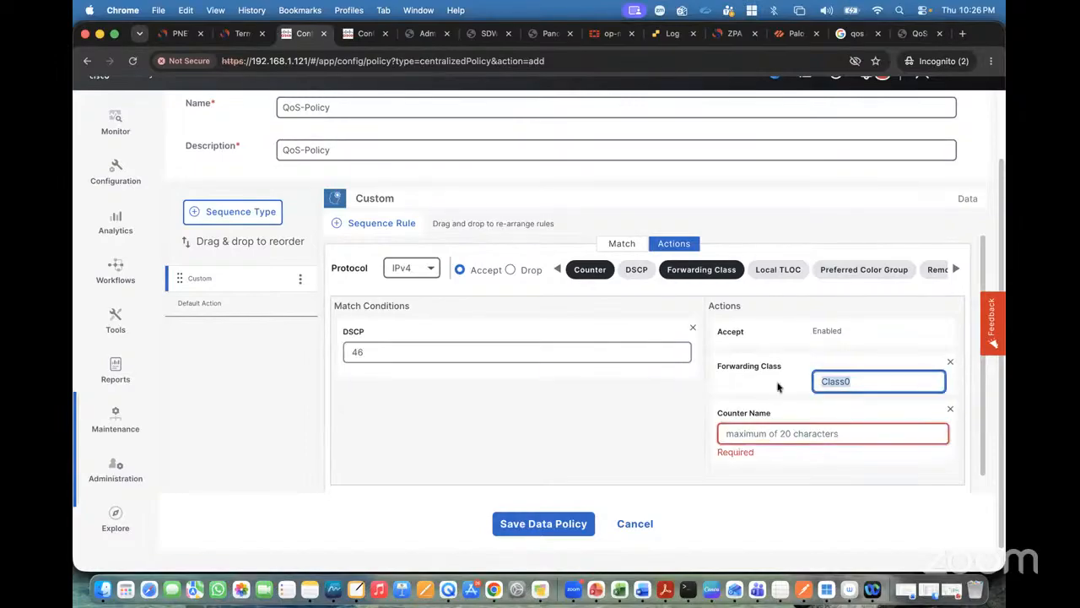
click(770, 433)
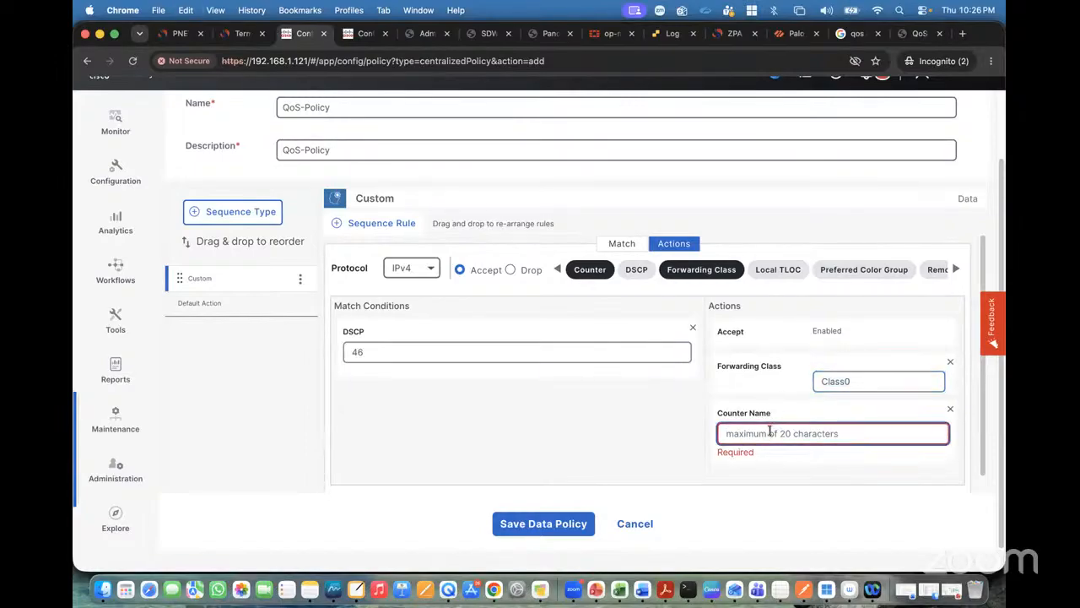
key(cmd+v)
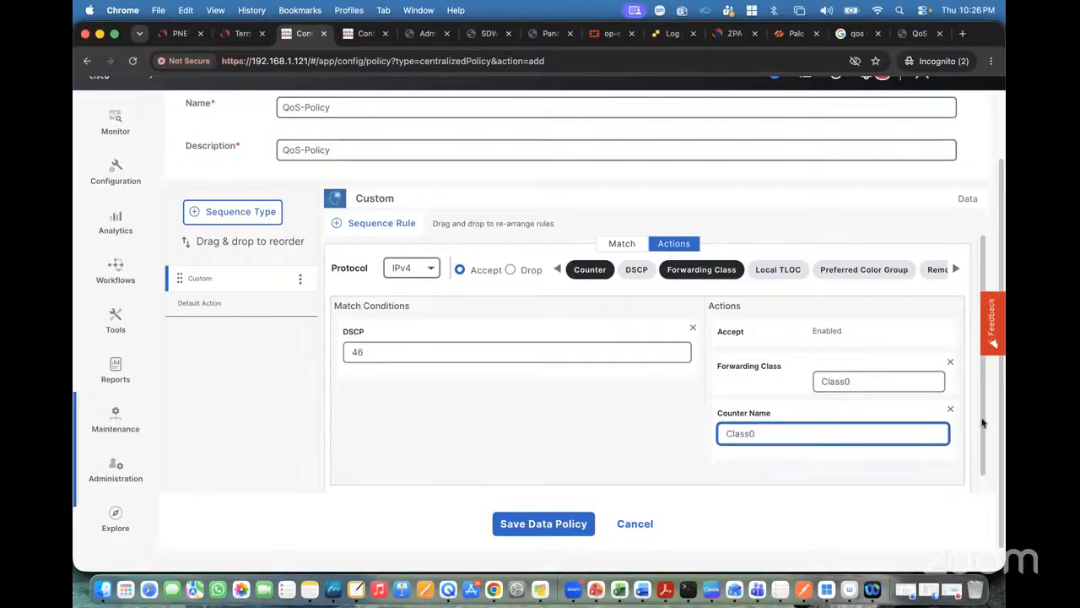
scroll(929, 439, down, 1)
click(917, 469)
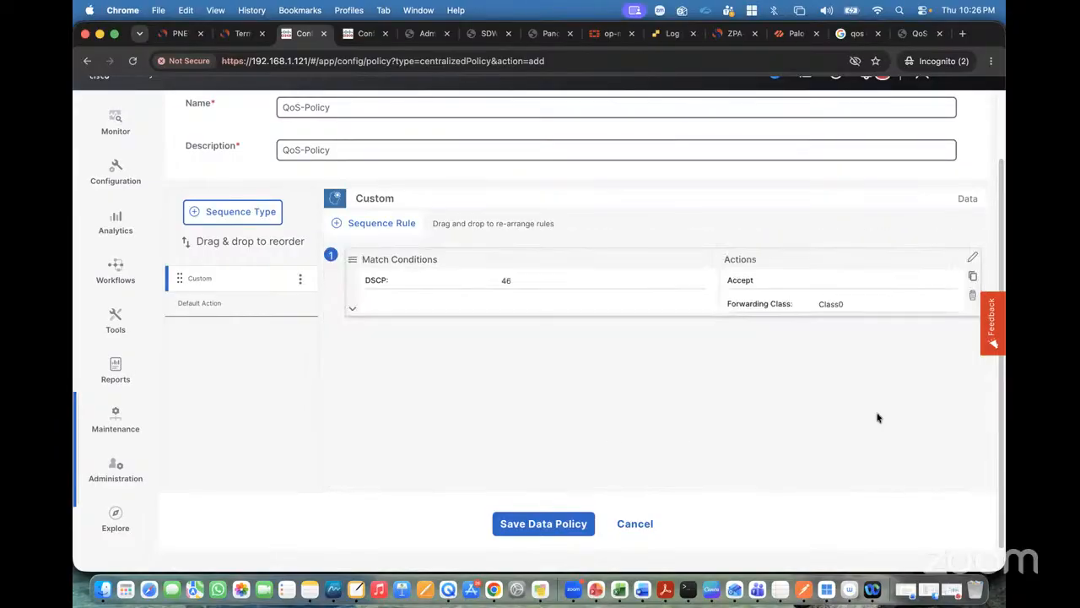
click(353, 308)
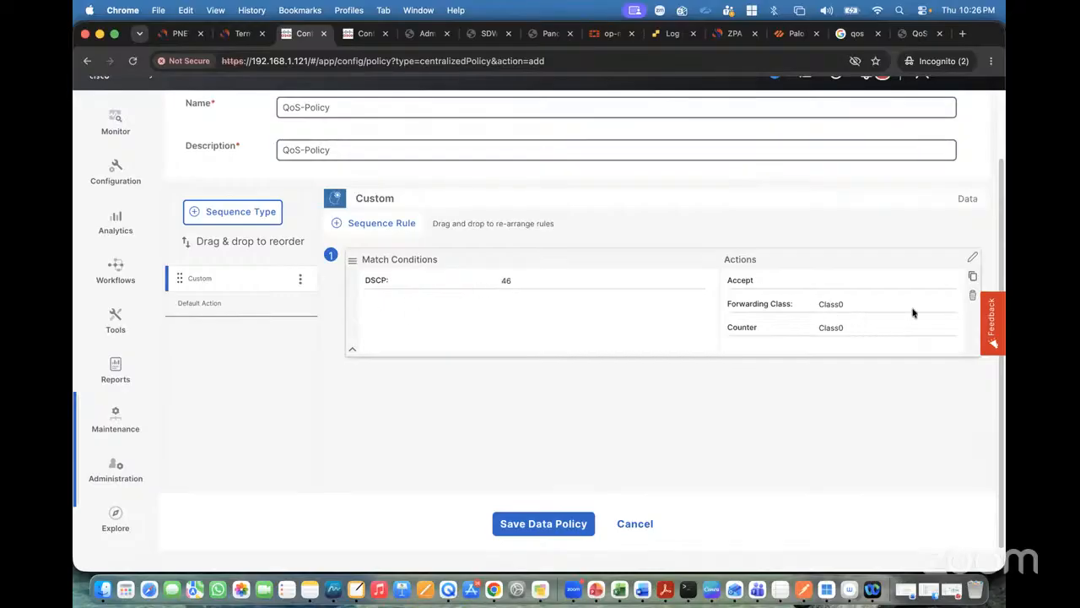
- Duplicate the DSCP 46 rule and, consulting the QoS calculator table, set the copy's DSCP match to 36
click(972, 277)
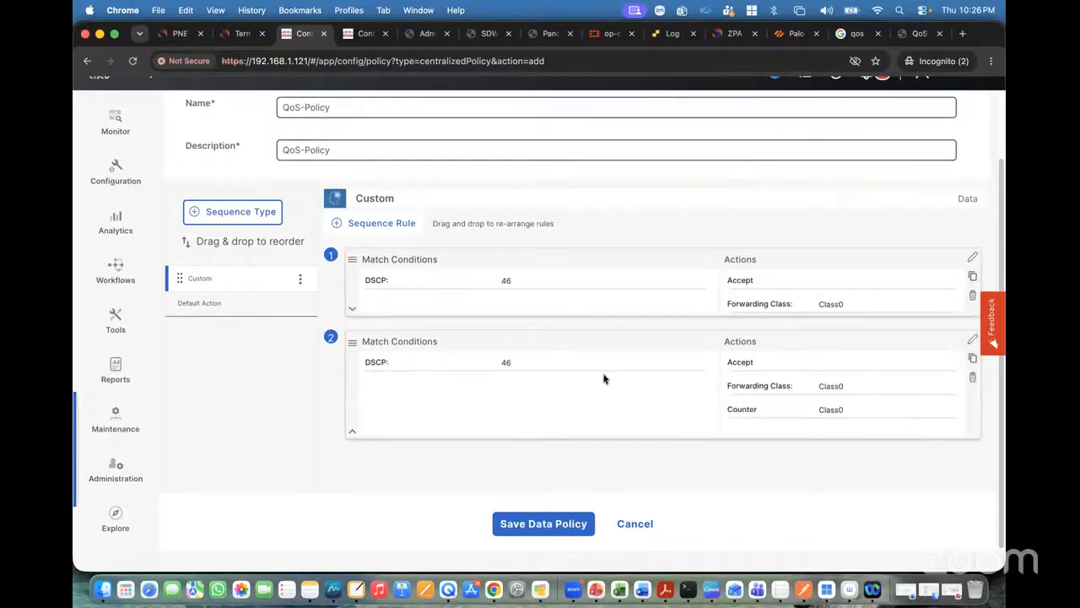
click(972, 340)
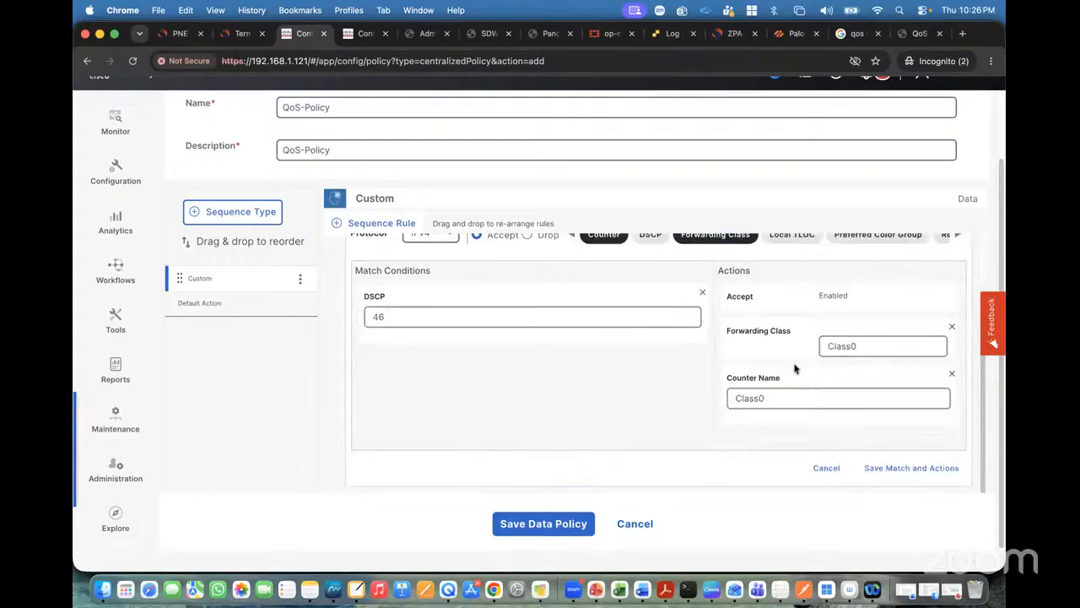
click(919, 34)
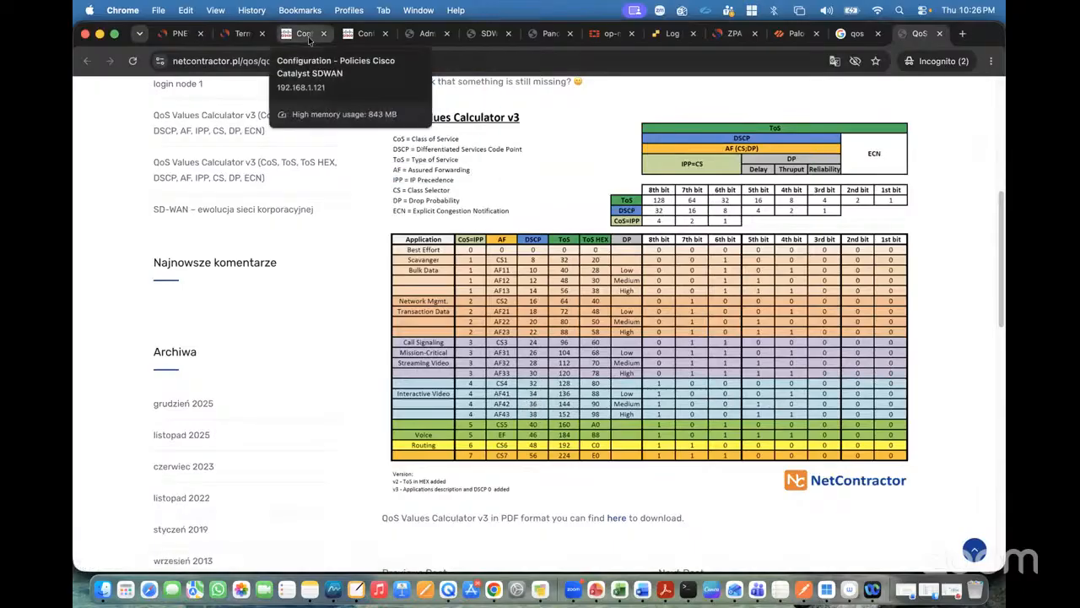
click(303, 33)
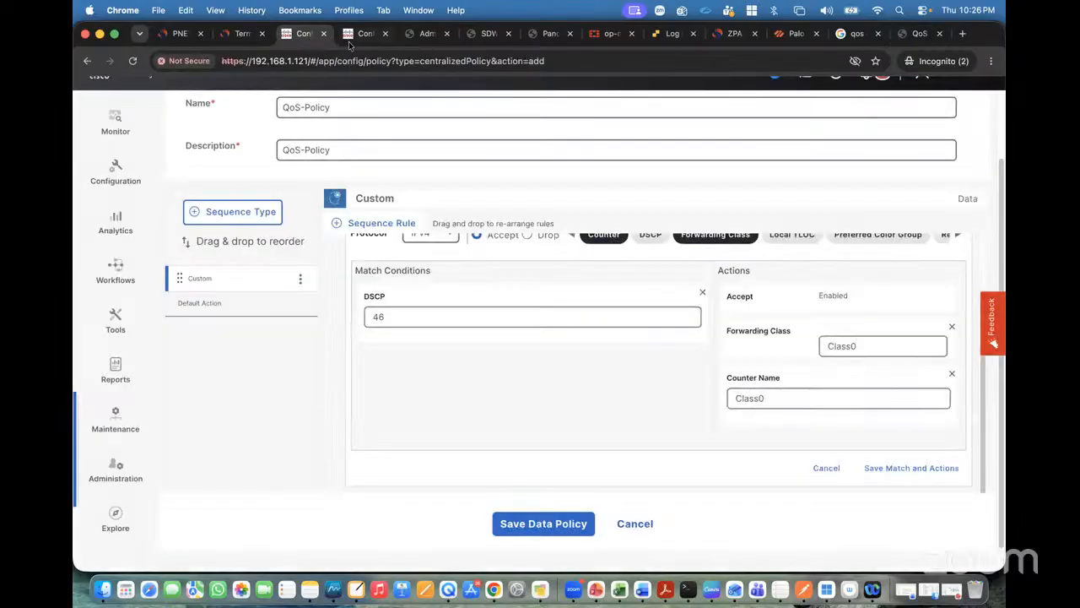
click(386, 319)
key(BackSpace)
key(BackSpace)
text(36)
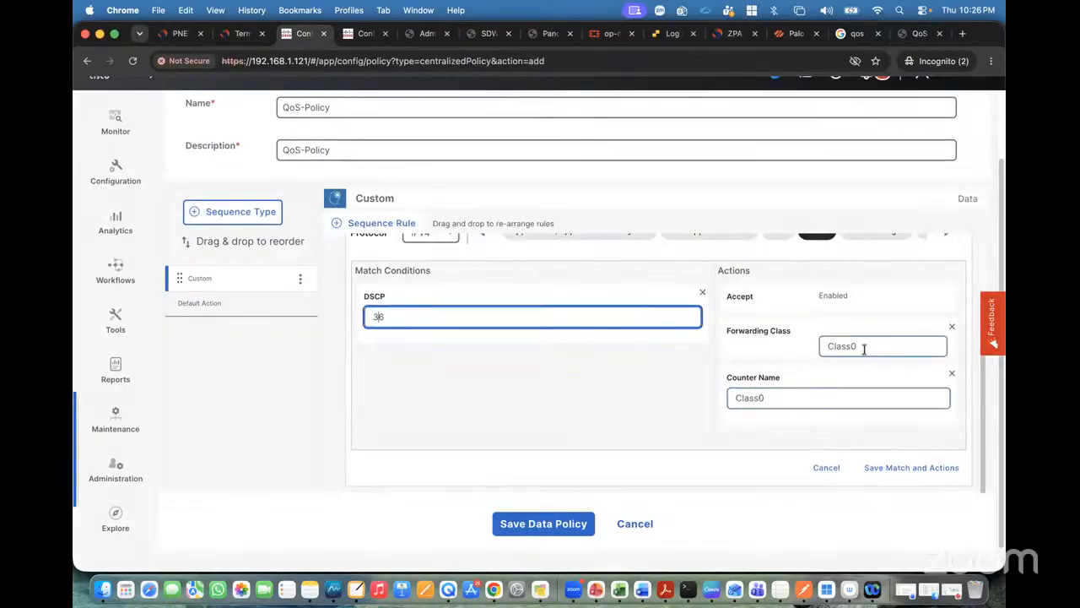
- Set the DSCP 36 rule's forwarding class and counter name to Class1 and save its match and actions
click(857, 346)
key(BackSpace)
text(1)
click(791, 400)
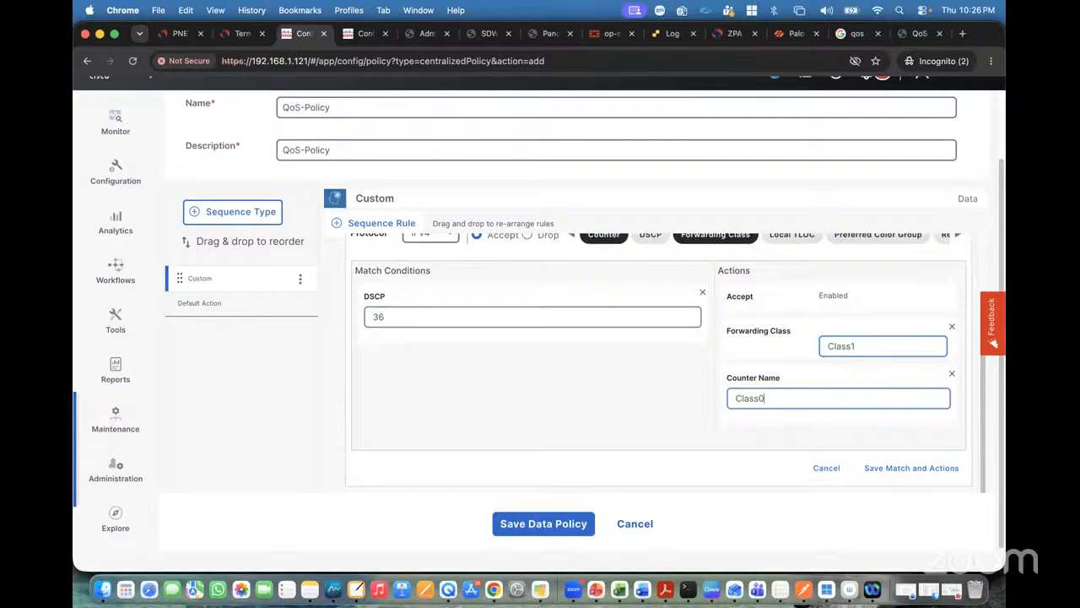
key(BackSpace)
text(1)
click(892, 466)
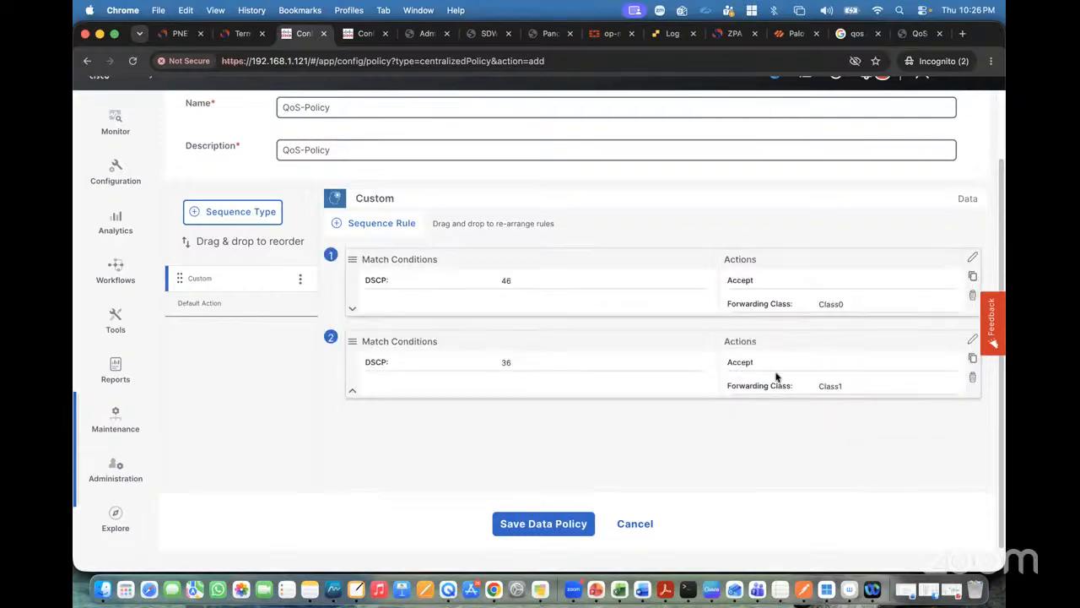
- Duplicate the DSCP 36 rule and, consulting the QoS calculator table and the QoS map, set the copy's DSCP match to 26
click(972, 359)
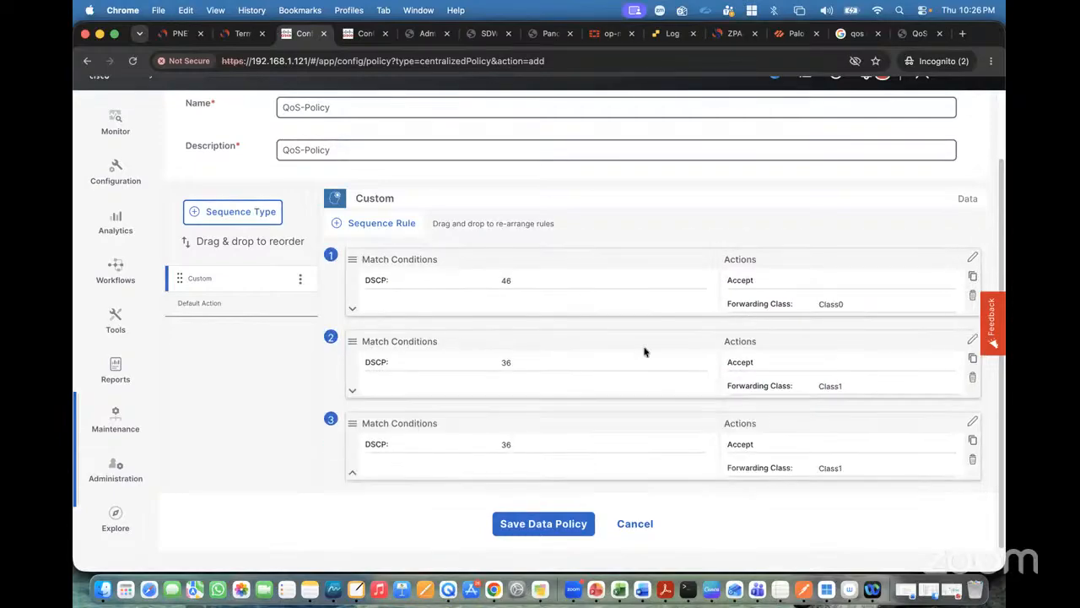
click(971, 421)
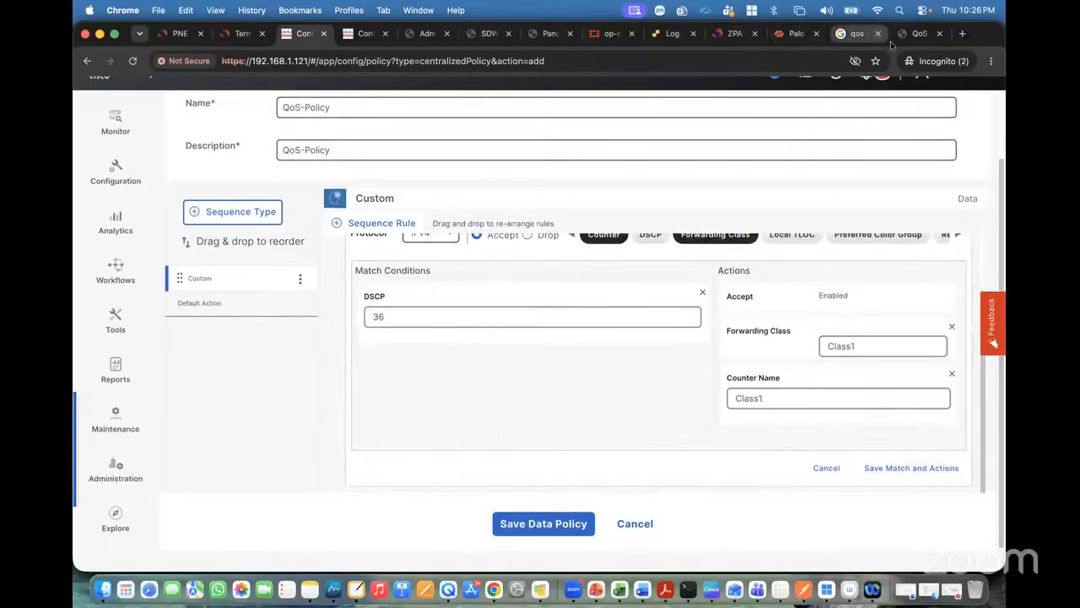
click(919, 34)
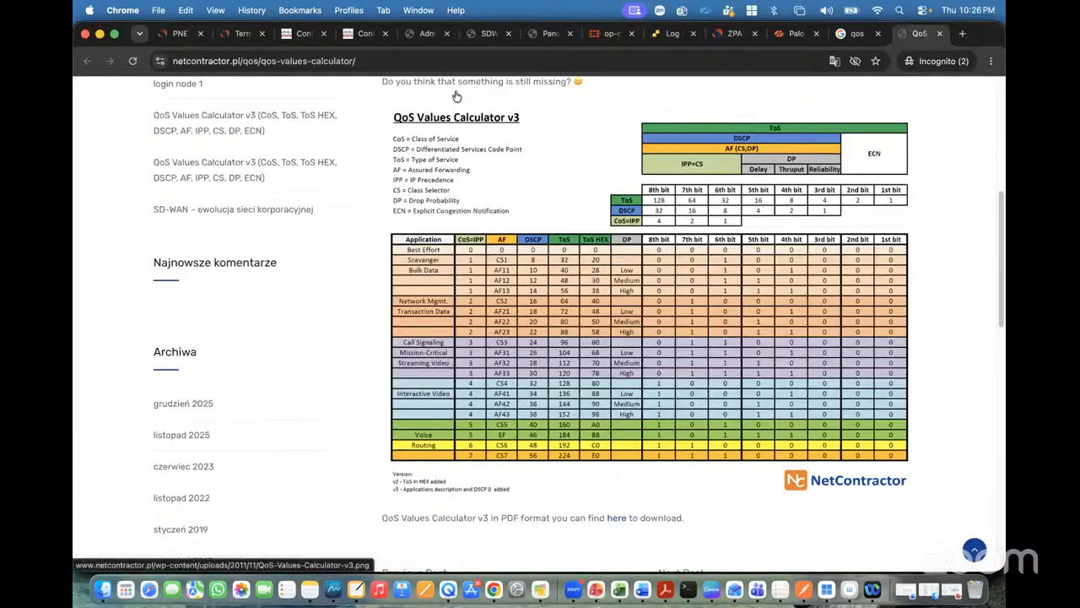
click(367, 33)
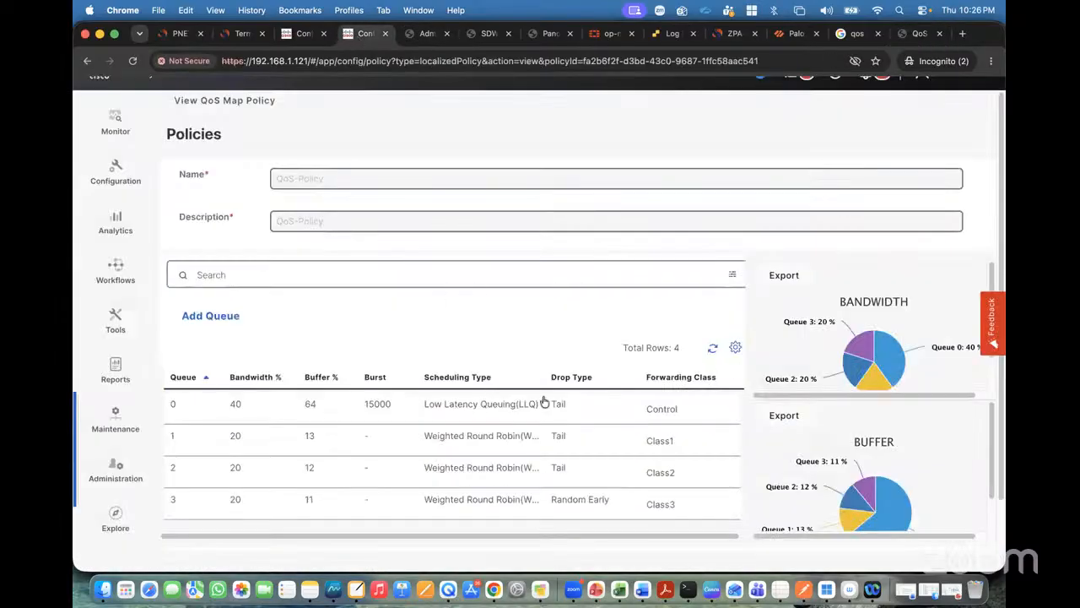
click(302, 38)
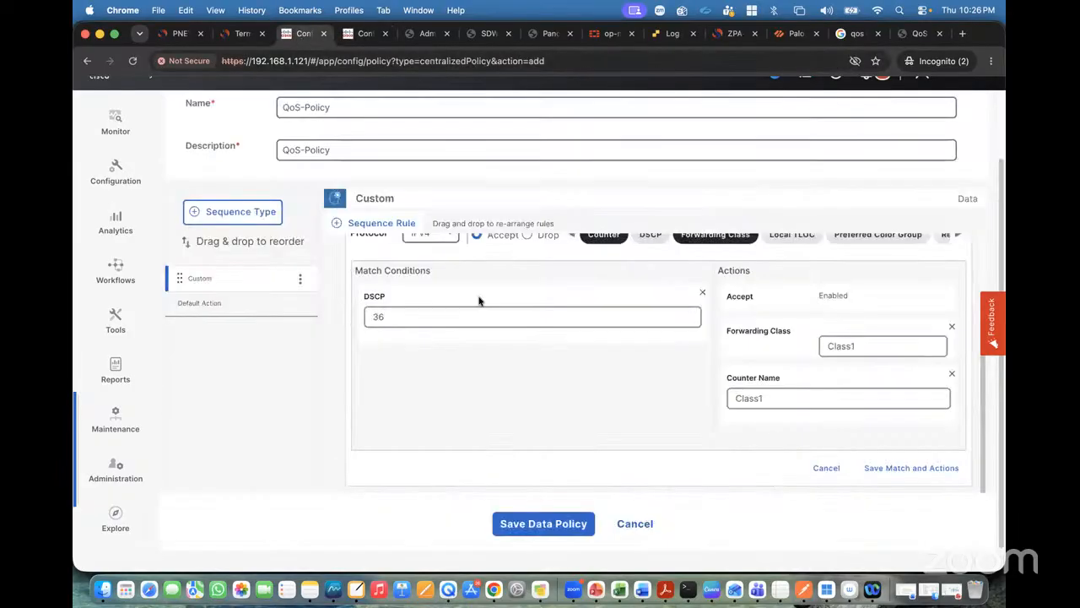
double_click(358, 316)
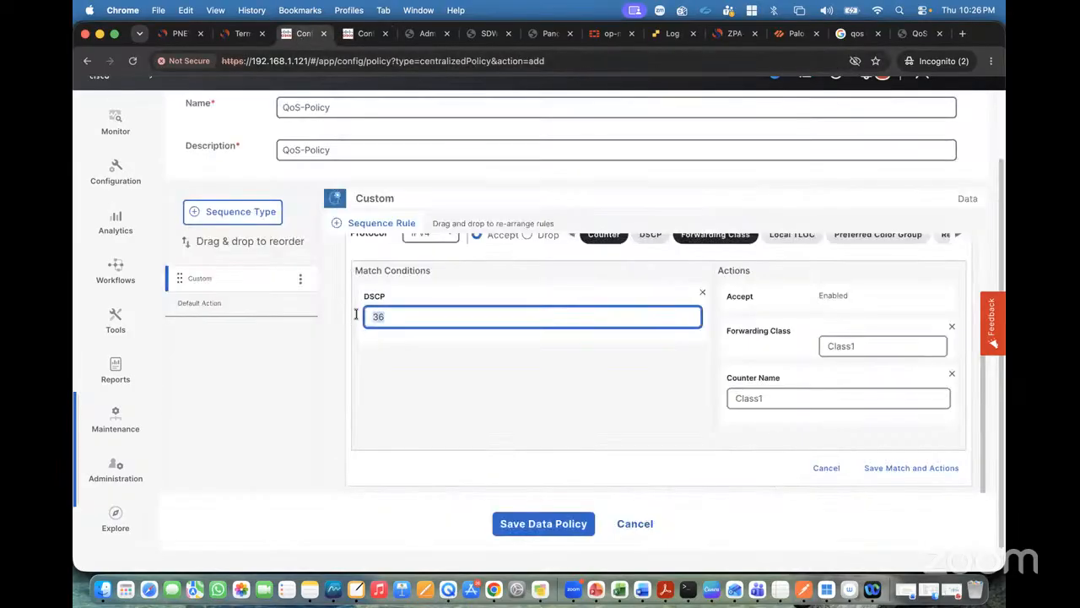
text(26)
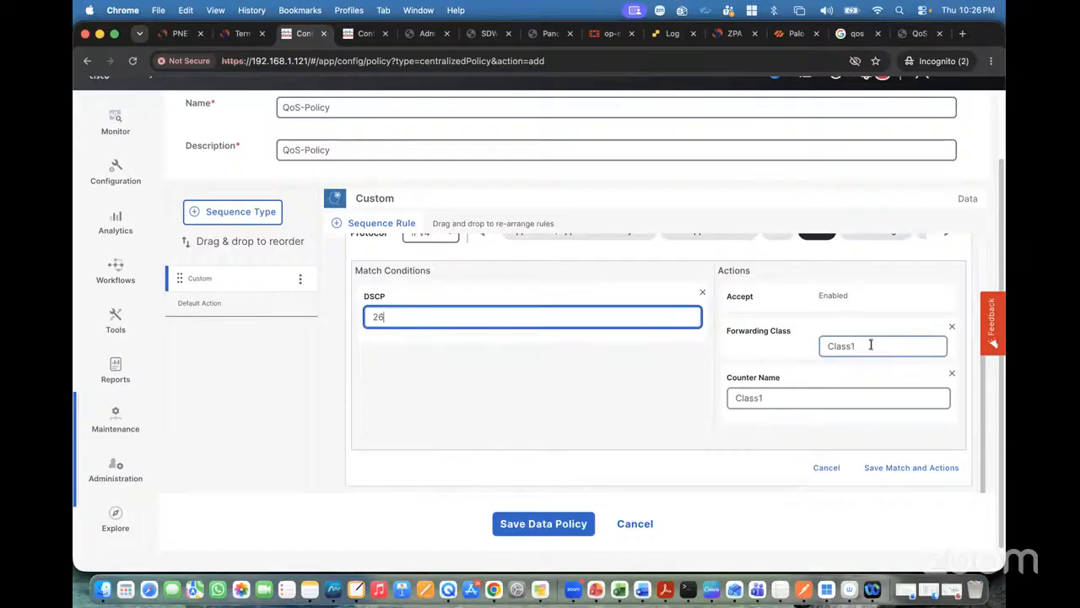
- Set the DSCP 26 rule's forwarding class and counter name to Class2 and save its match and actions
click(865, 346)
key(BackSpace)
text(2)
click(798, 401)
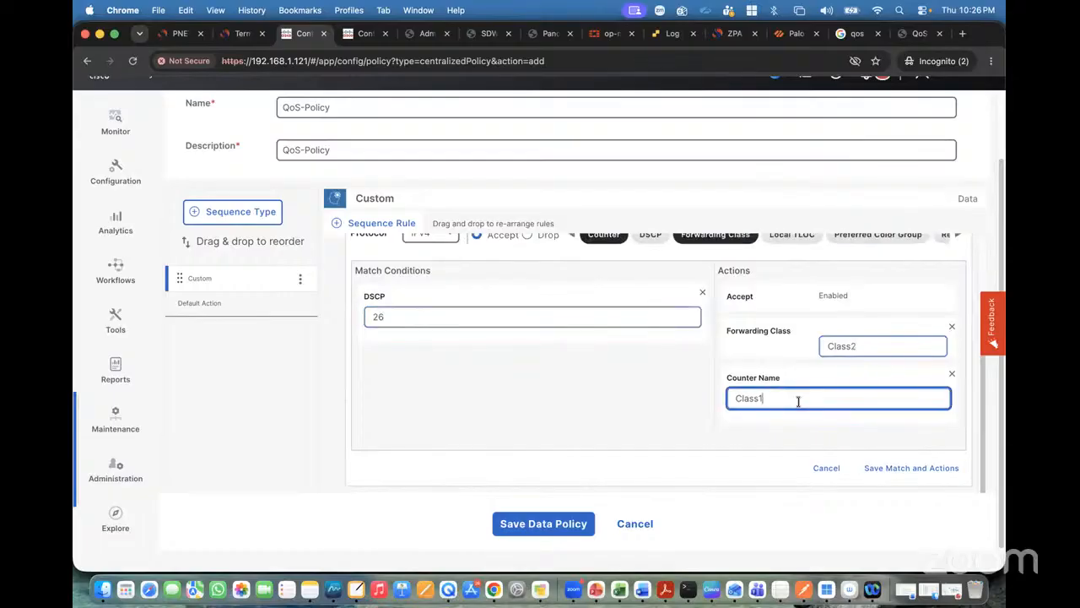
click(945, 469)
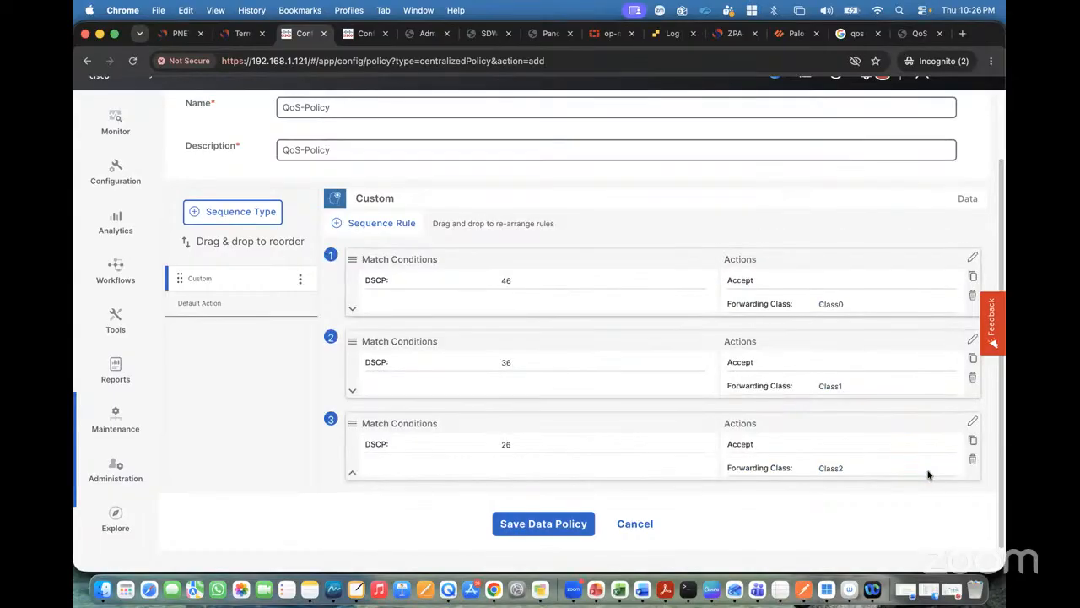
- Duplicate the DSCP 26 rule and remove the DSCP match condition from the copy
click(971, 441)
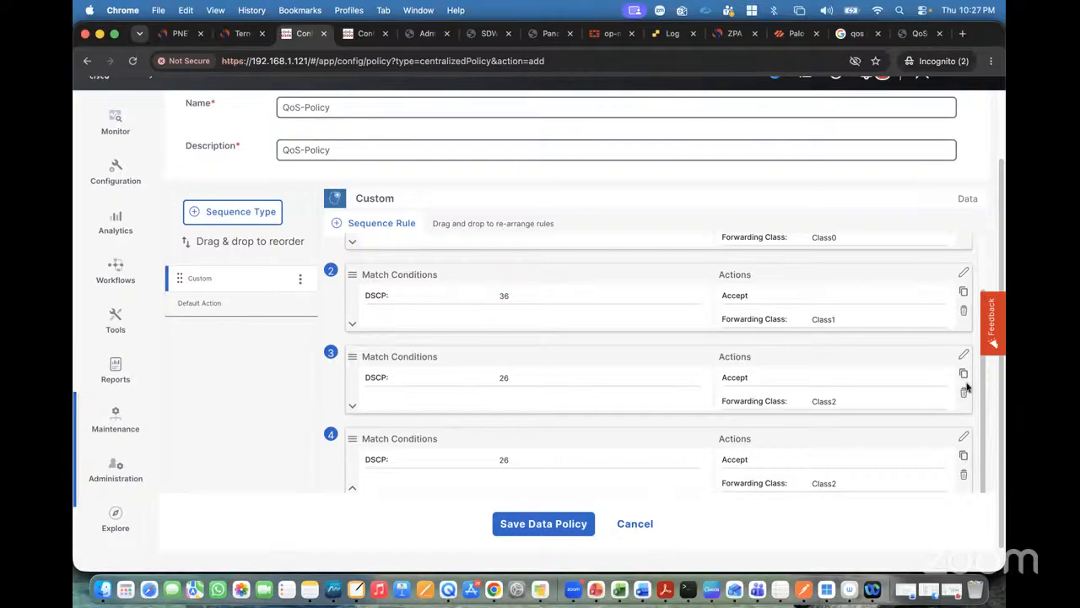
click(963, 439)
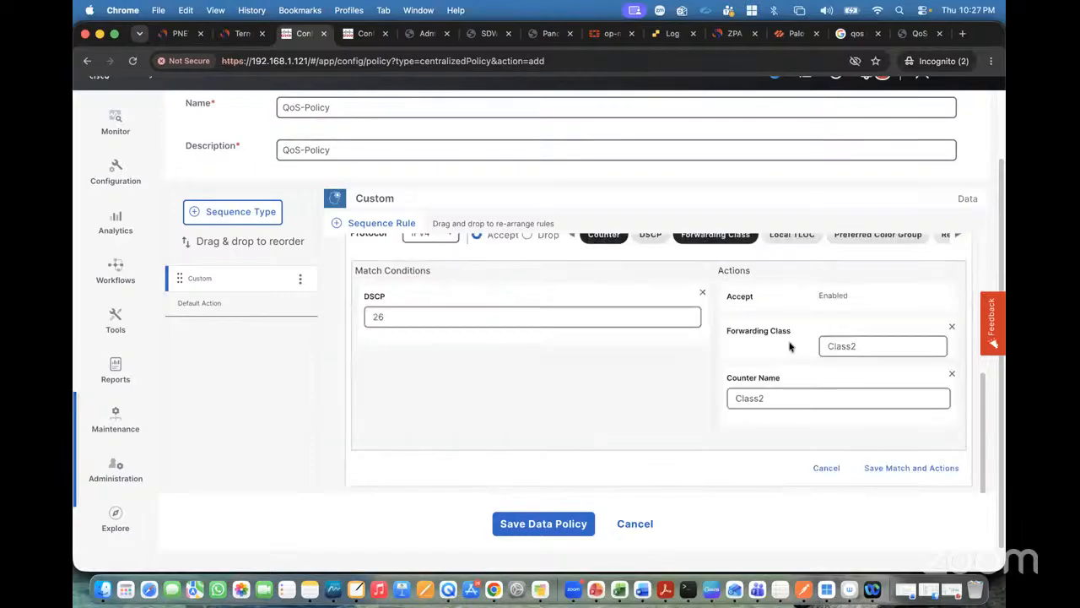
click(702, 292)
- Set the fourth rule's forwarding class and counter name to Class3 and save its match and actions
click(861, 346)
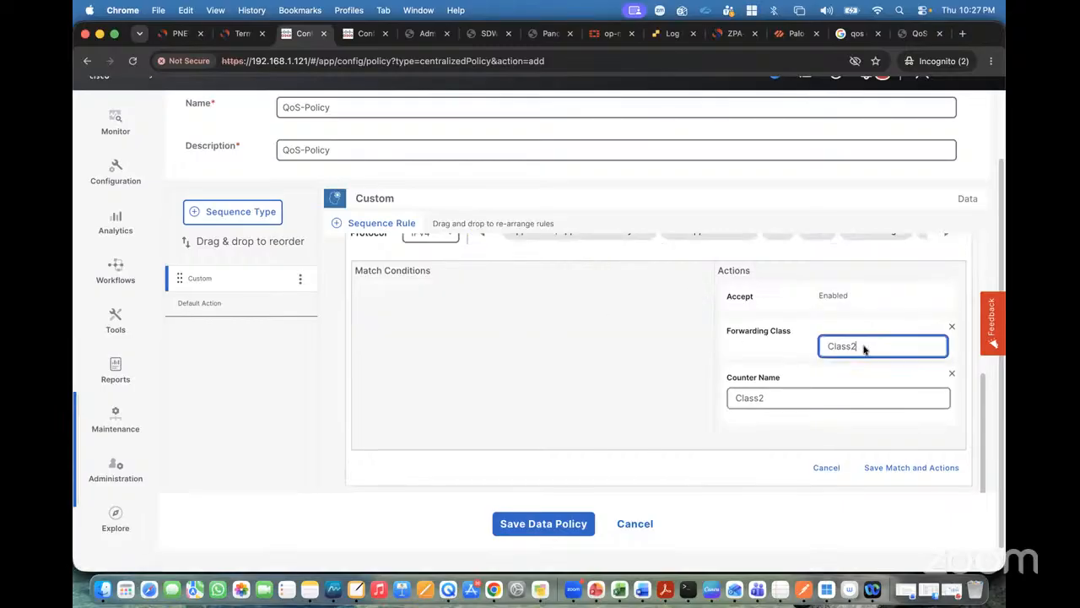
key(BackSpace)
text(3)
click(775, 402)
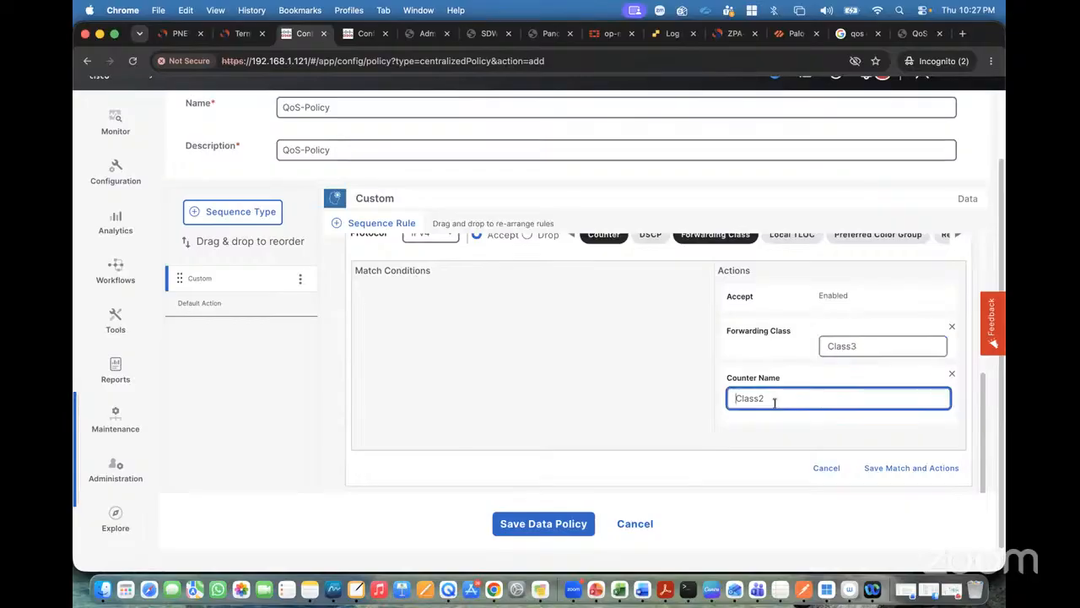
click(912, 467)
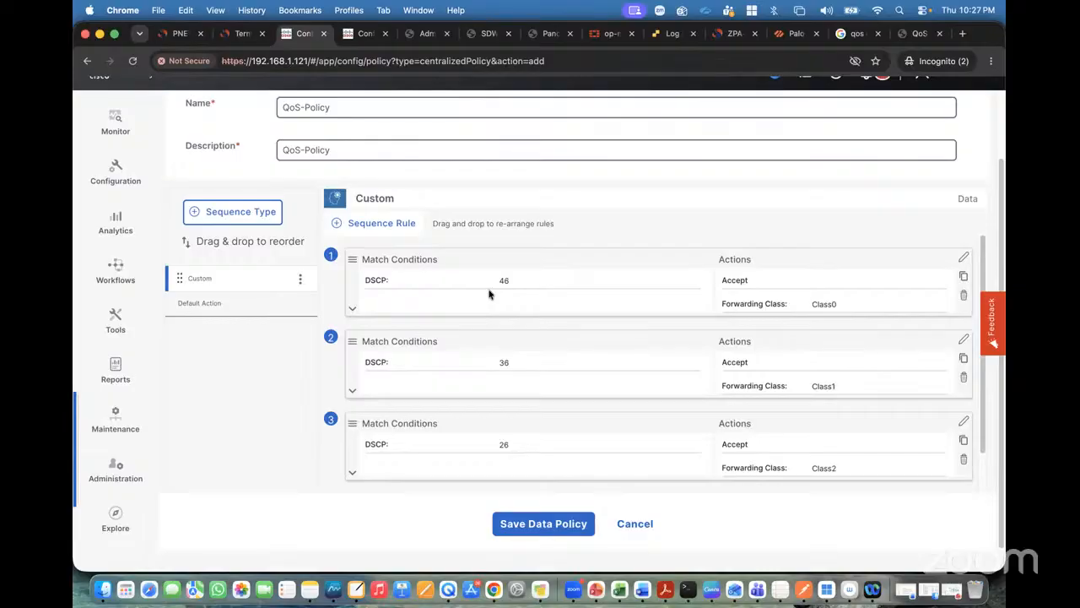
- Expand the sequence rules and review each one's DSCP match, forwarding class and counter
click(352, 308)
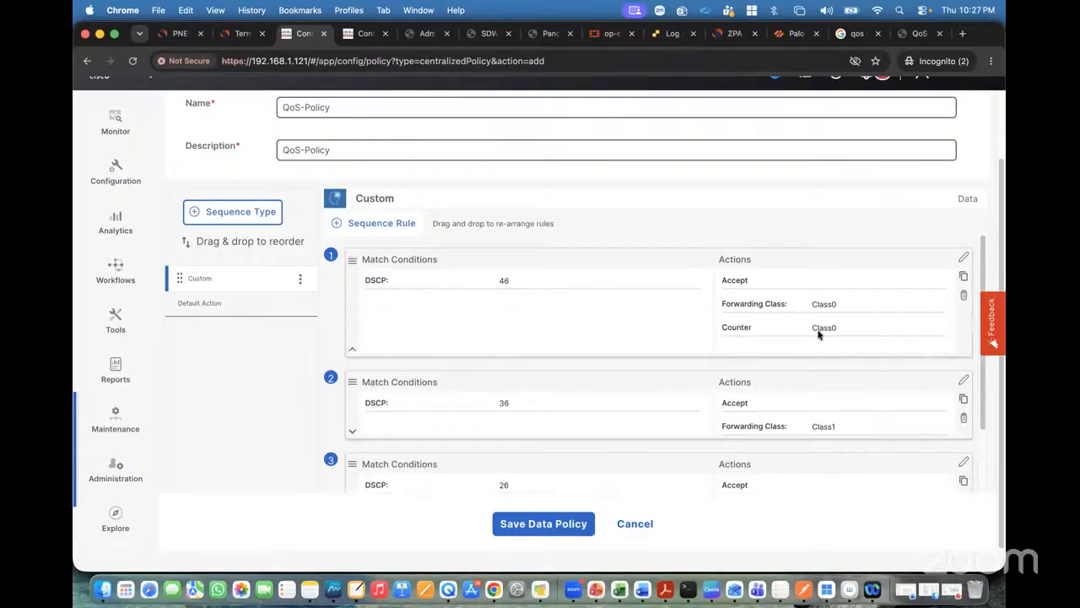
click(353, 430)
scroll(600, 364, down, 2)
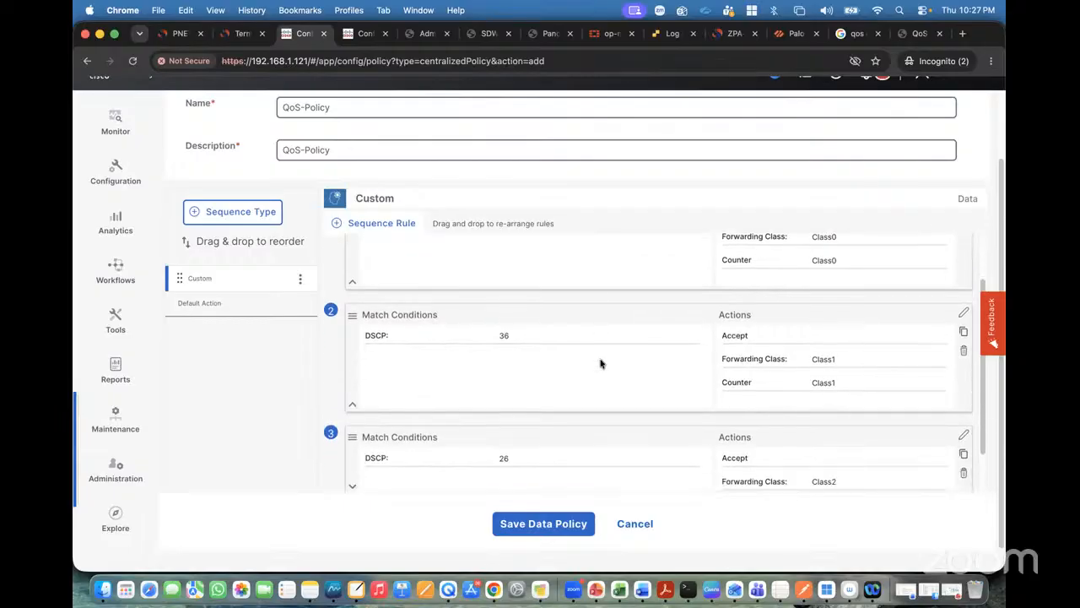
scroll(820, 361, down, 2)
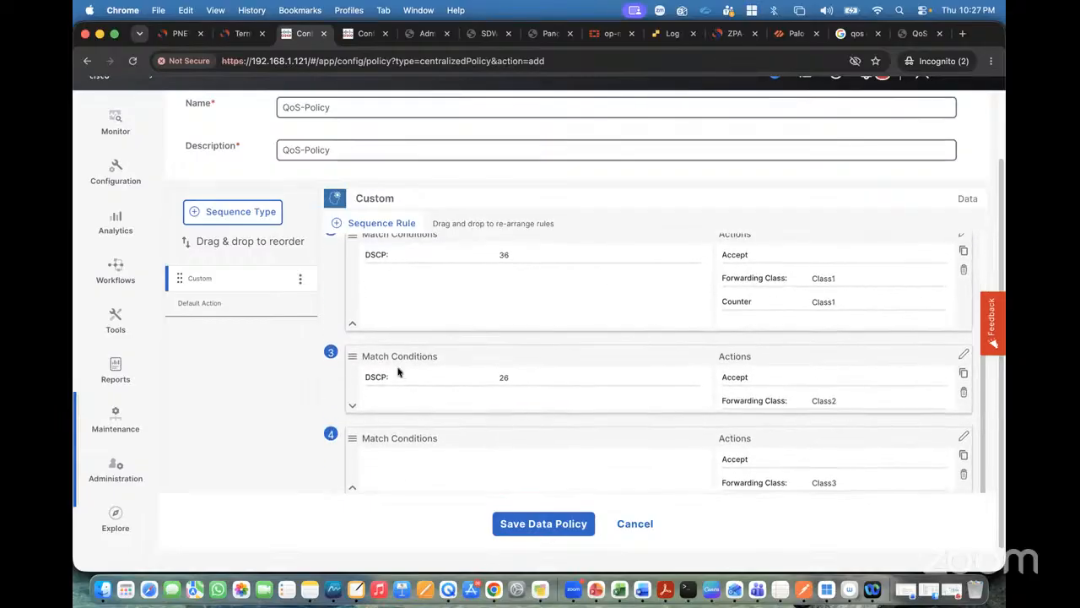
click(354, 406)
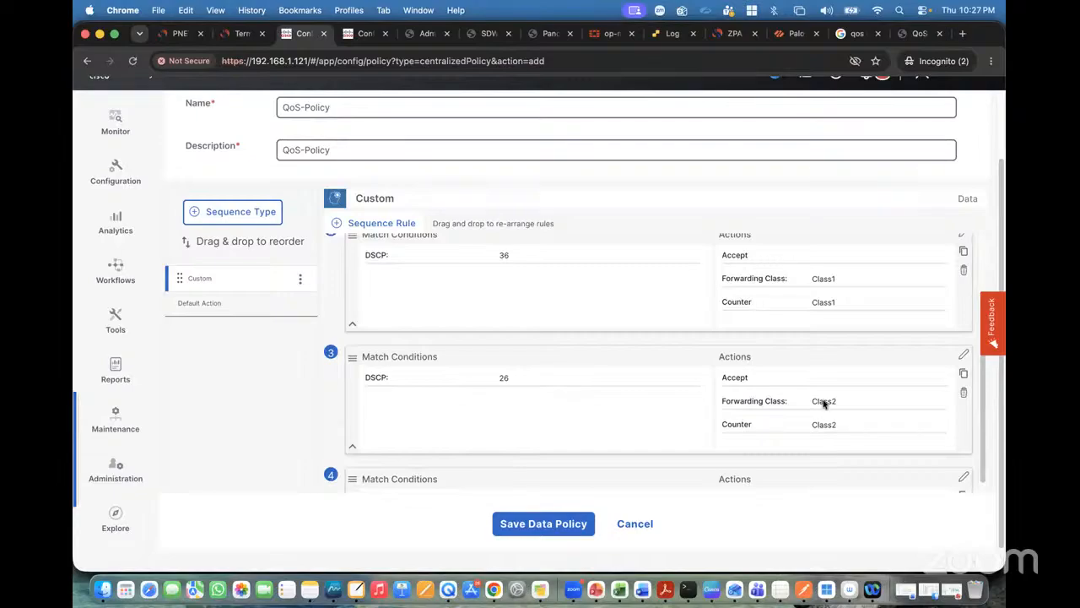
scroll(603, 410, down, 1)
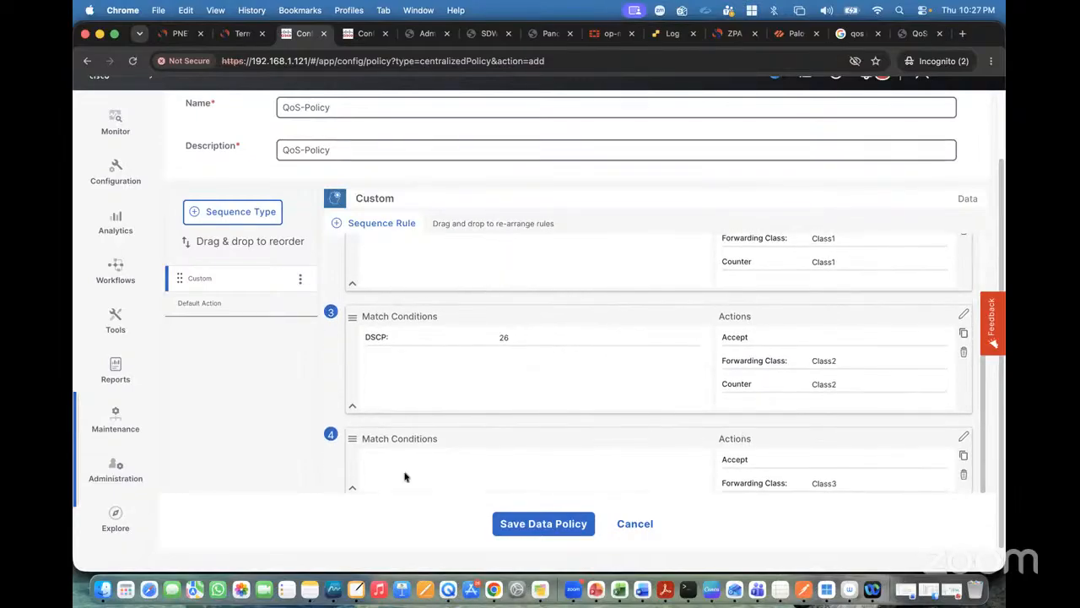
scroll(688, 425, down, 1)
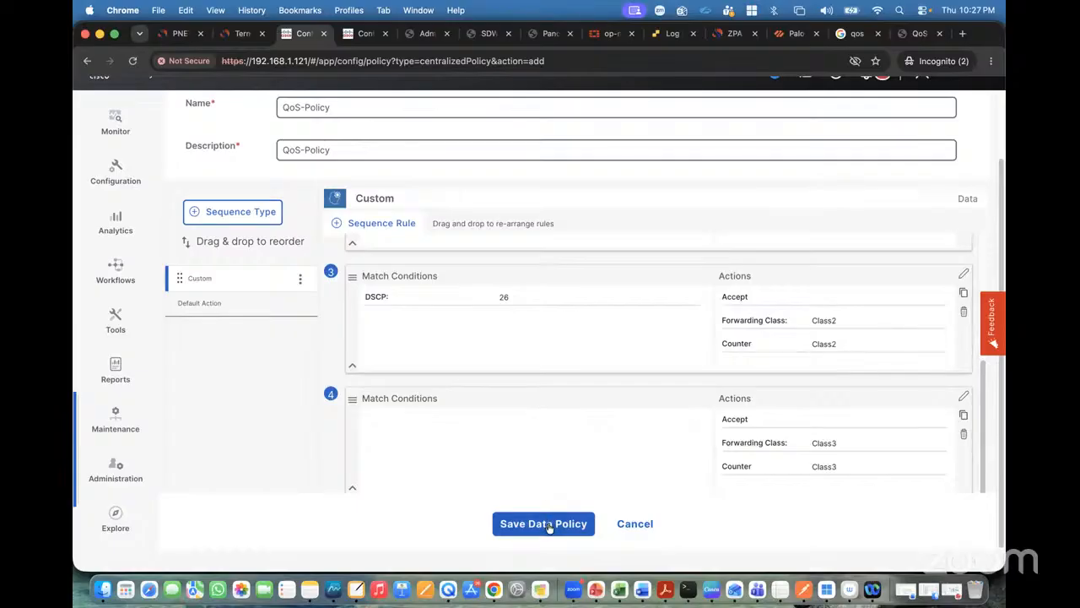
- Change the data policy's default action to Accept, save it, and save the data policy
click(189, 309)
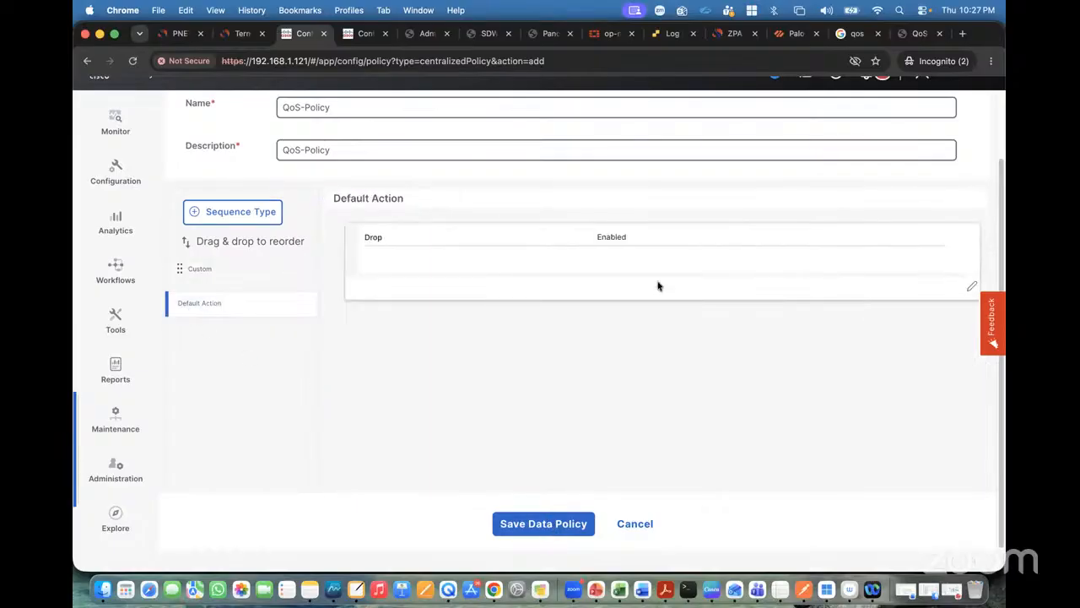
click(969, 290)
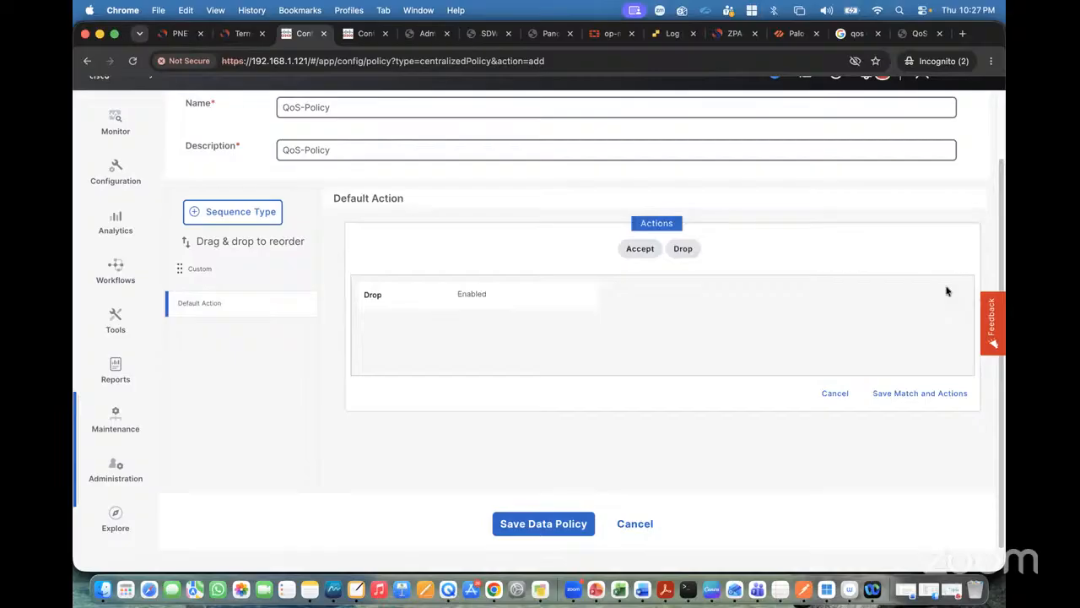
click(635, 249)
click(898, 395)
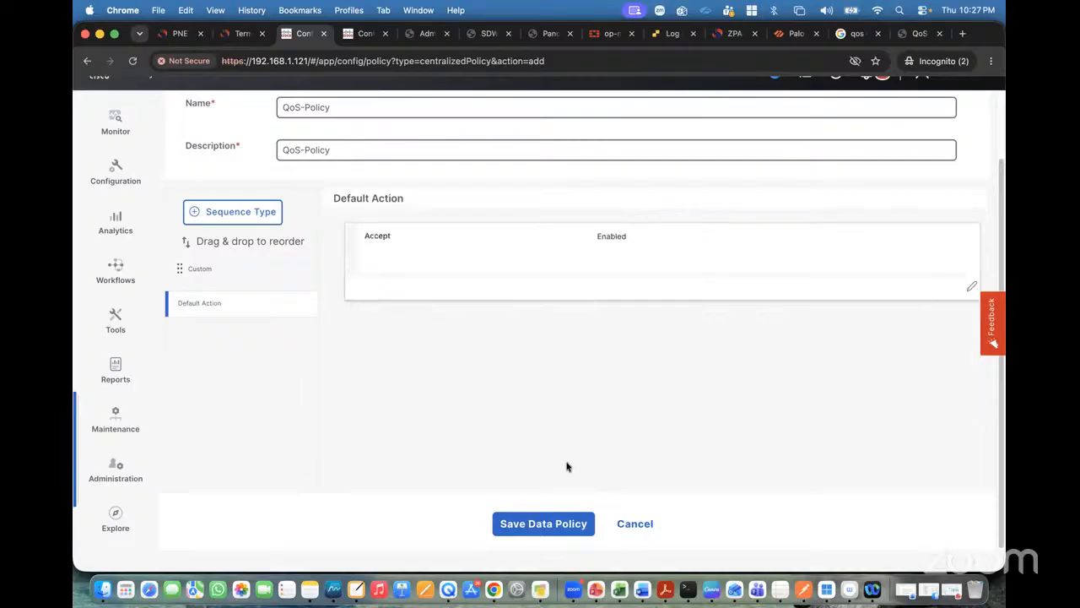
click(532, 524)
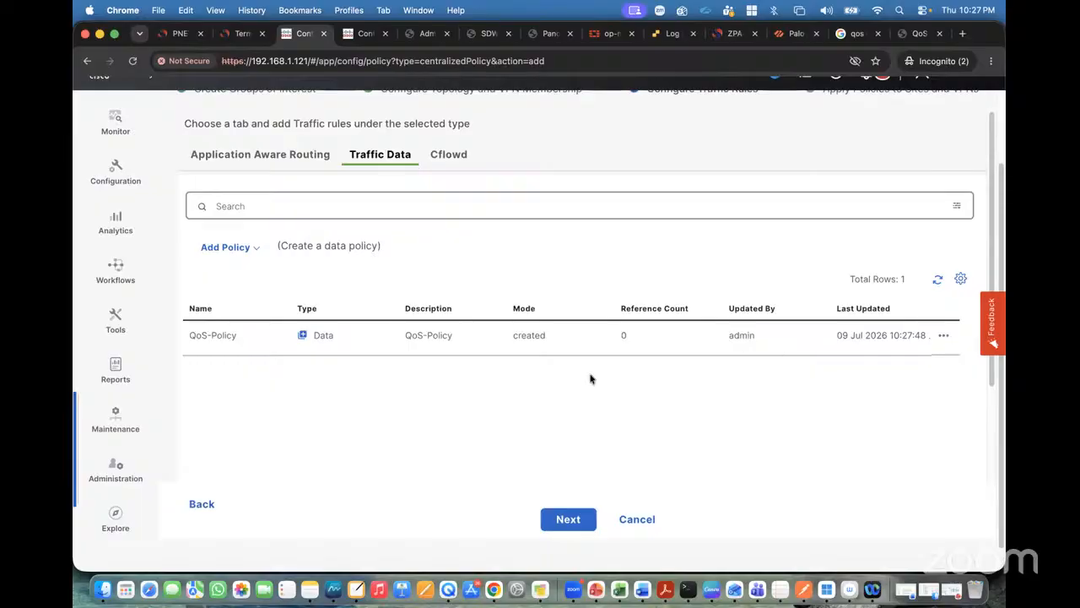
- Proceed to applying policies to sites and VPNs, and enter QoS-Policy as both the policy name and description
click(565, 519)
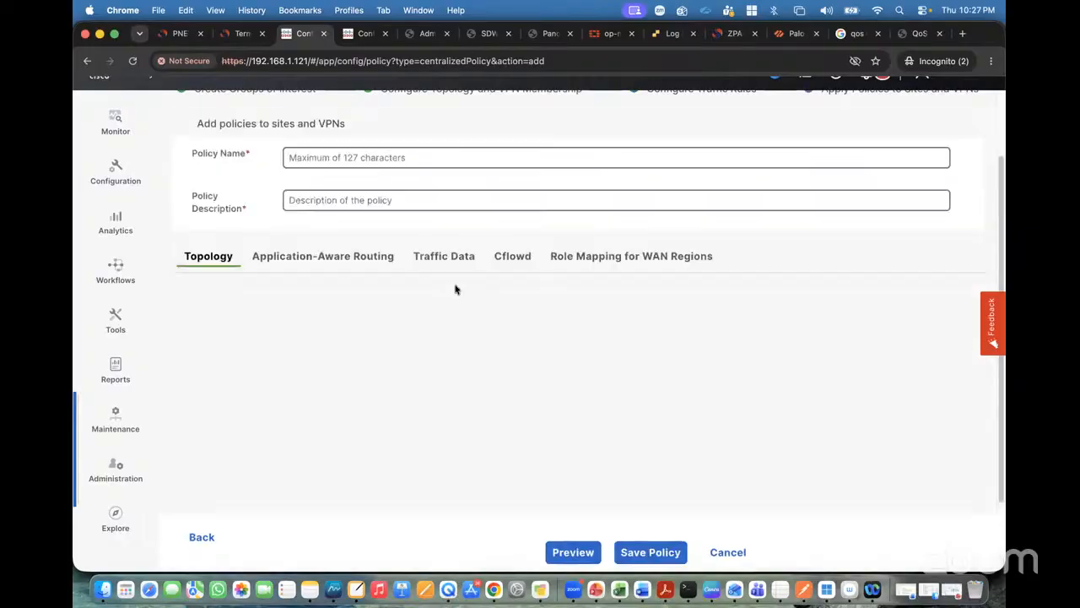
click(318, 157)
text(Class0)
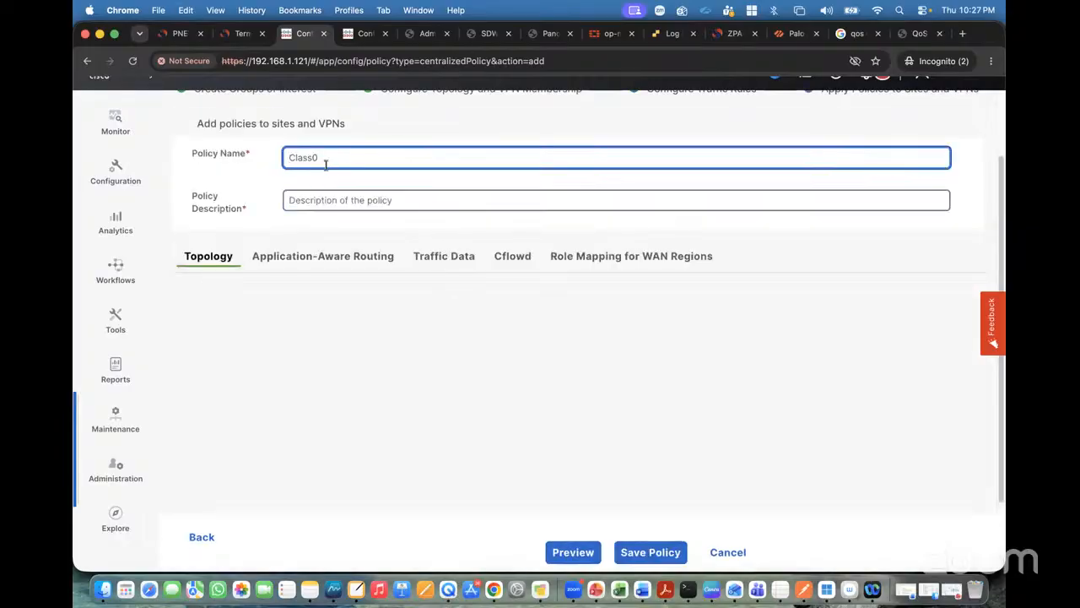
key(BackSpace)
key(BackSpace)
text(Qo)
key(super+a)
key(super+c)
click(330, 202)
key(super+v)
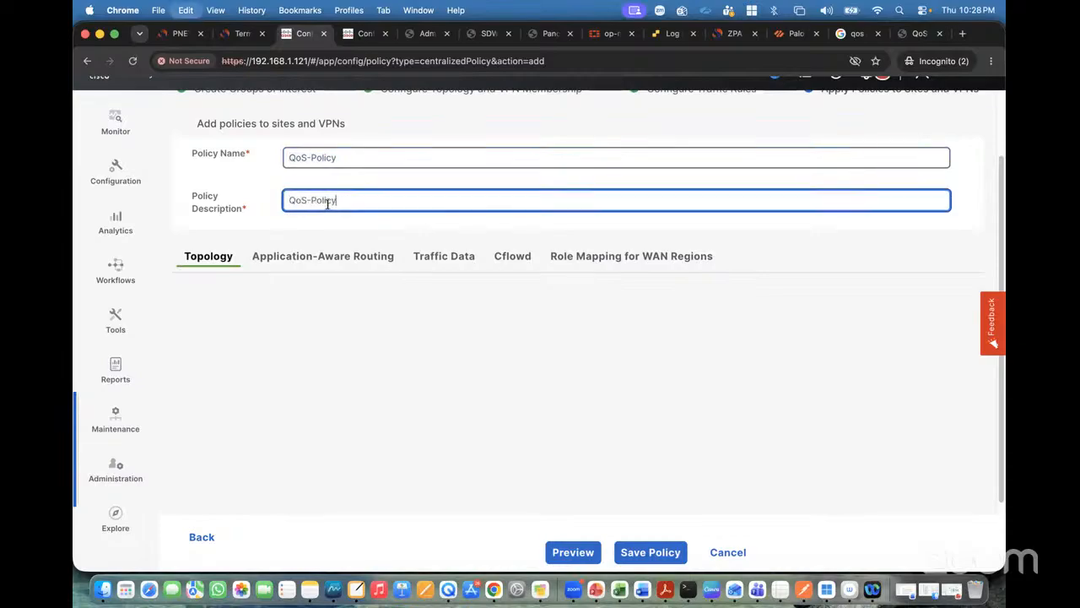
- Start a new site and VPN list entry for the QoS-Policy traffic data and select the Spoke-Sites site list
click(438, 256)
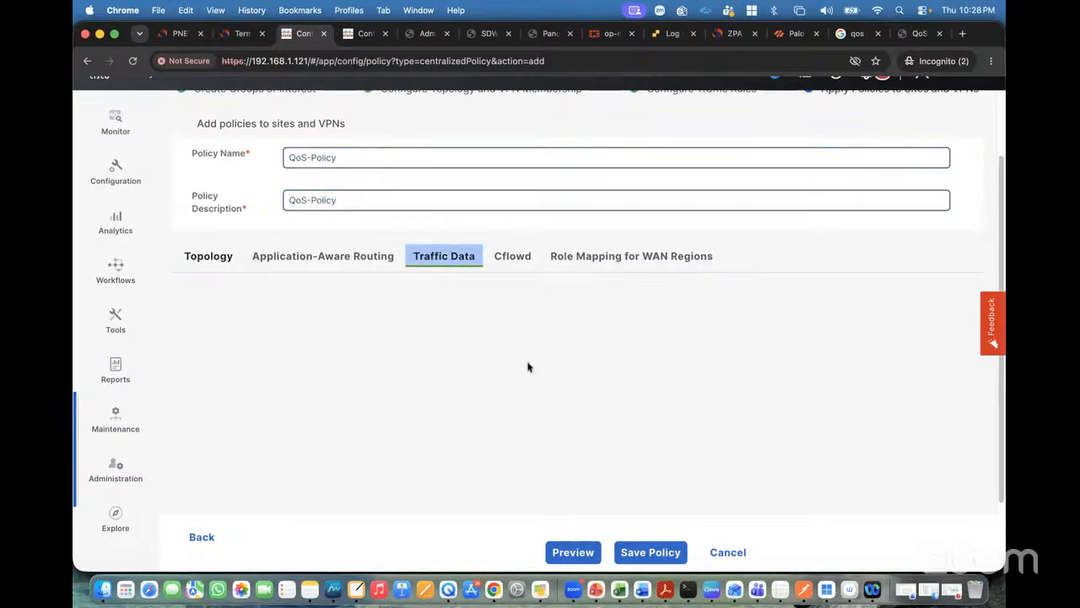
scroll(444, 358, down, 1)
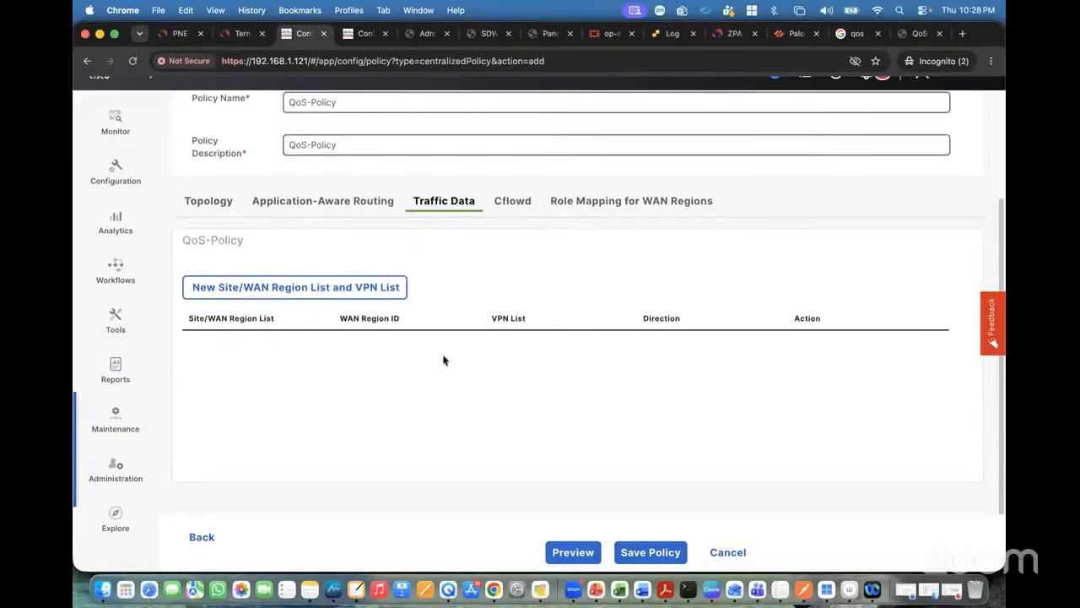
click(318, 288)
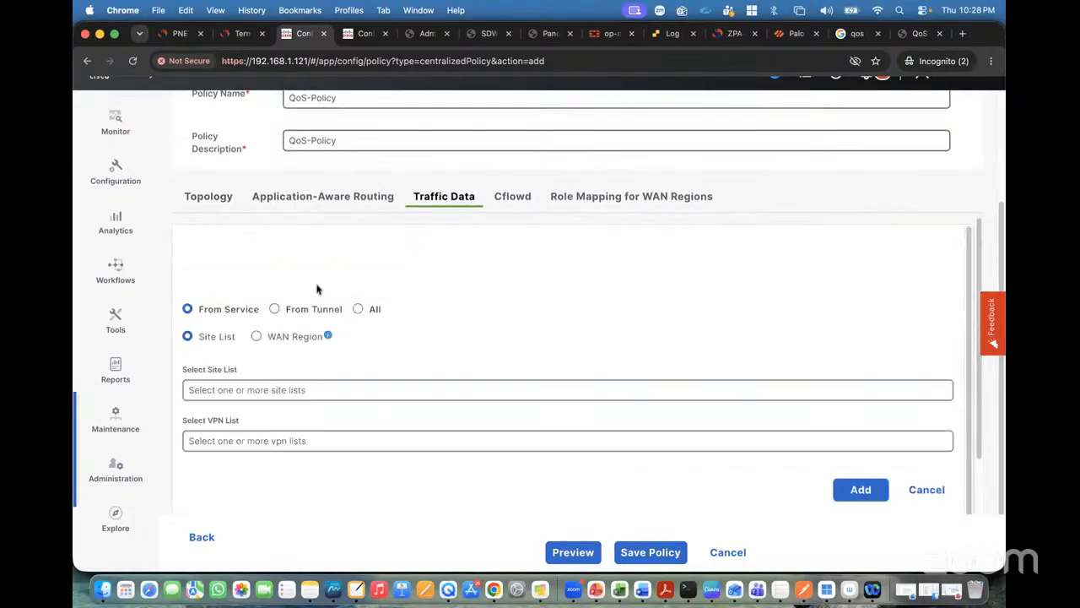
scroll(319, 290, up, 2)
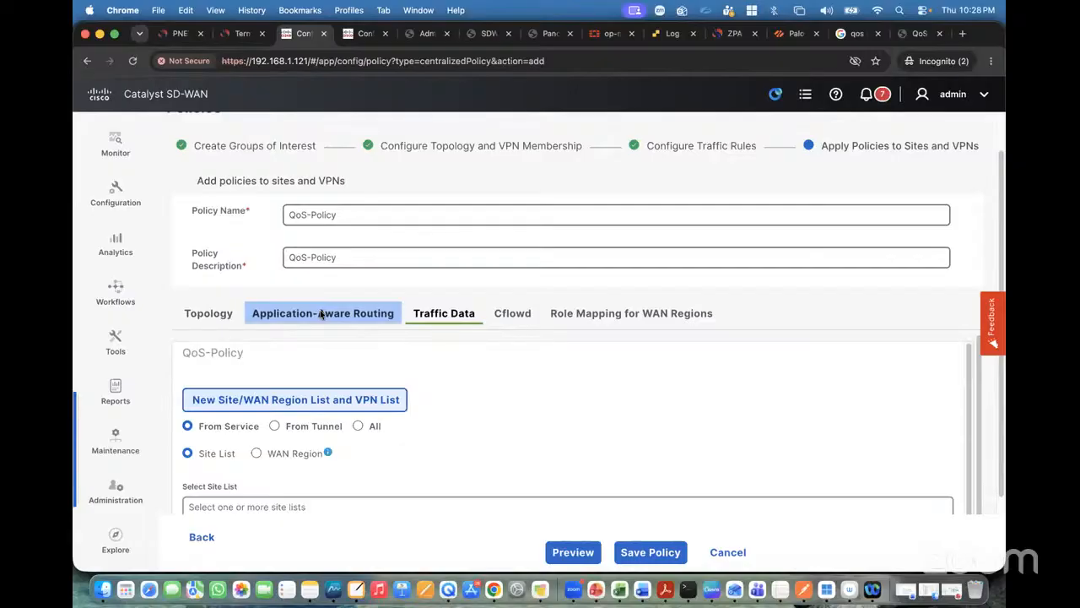
scroll(320, 314, down, 2)
click(364, 394)
scroll(363, 403, down, 1)
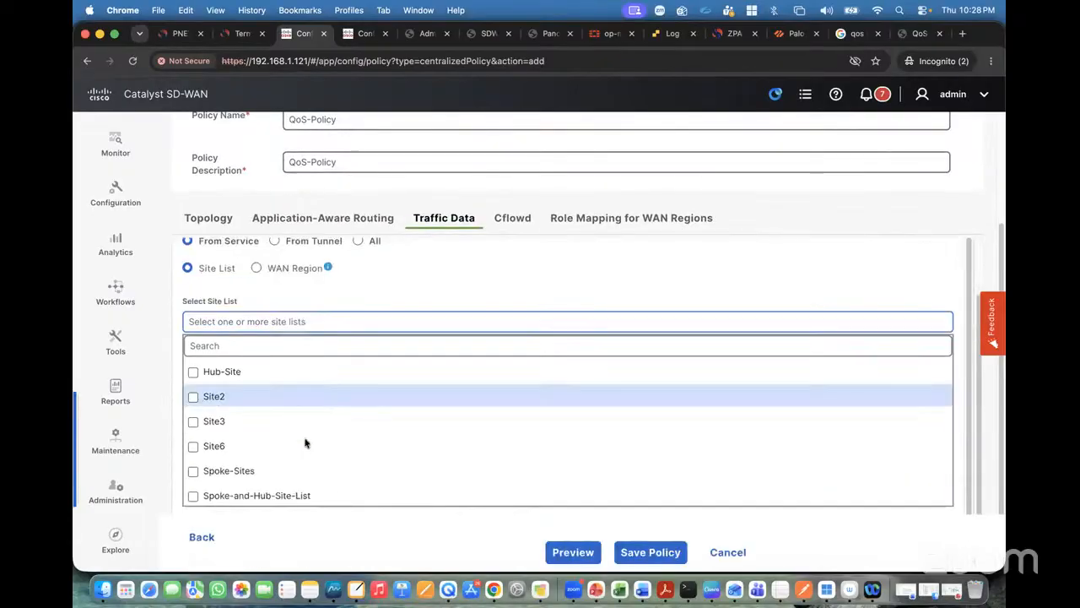
click(196, 471)
click(499, 273)
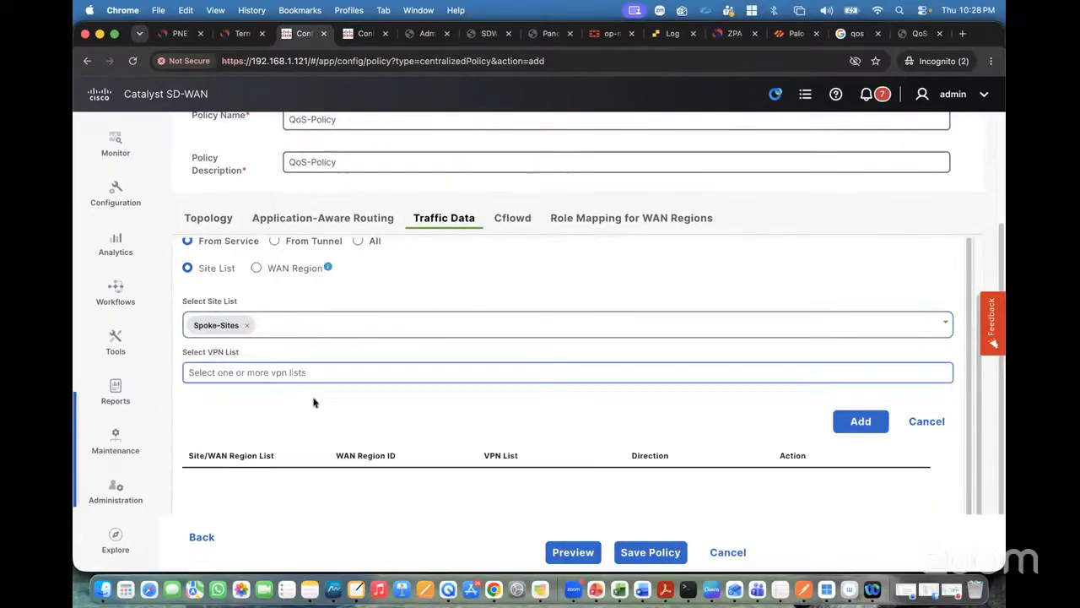
- Select the VRF-VPN10 VPN list and add the entry in the From Service direction
click(251, 374)
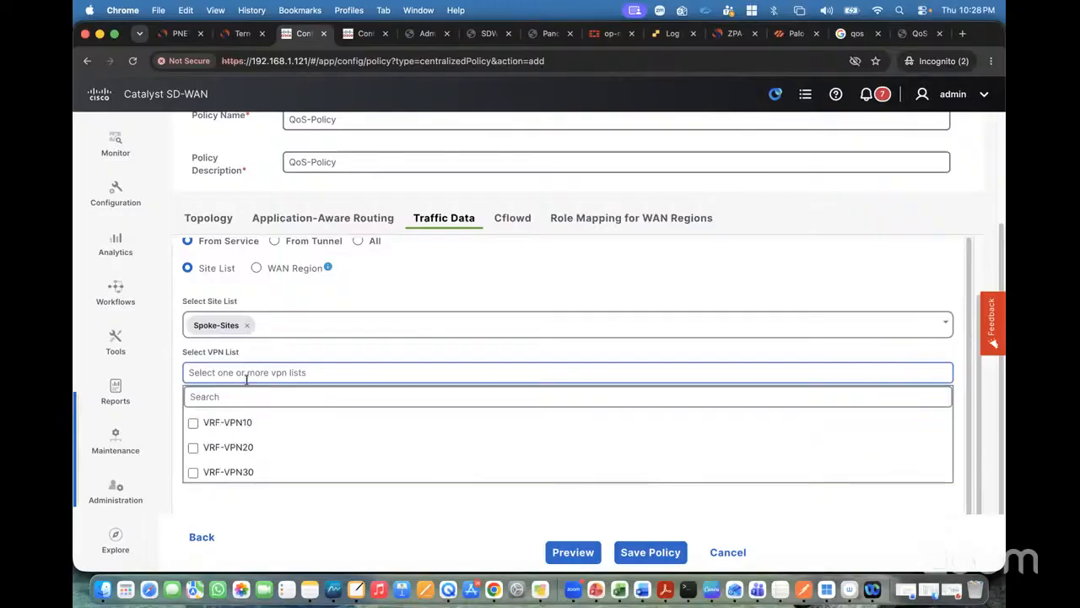
click(214, 425)
click(465, 266)
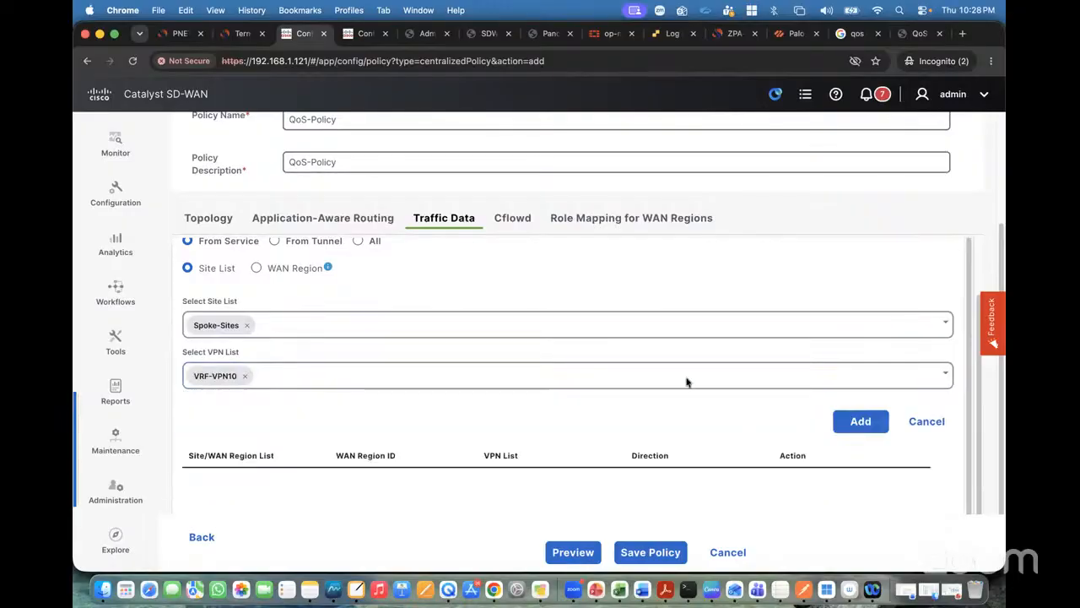
scroll(638, 363, up, 1)
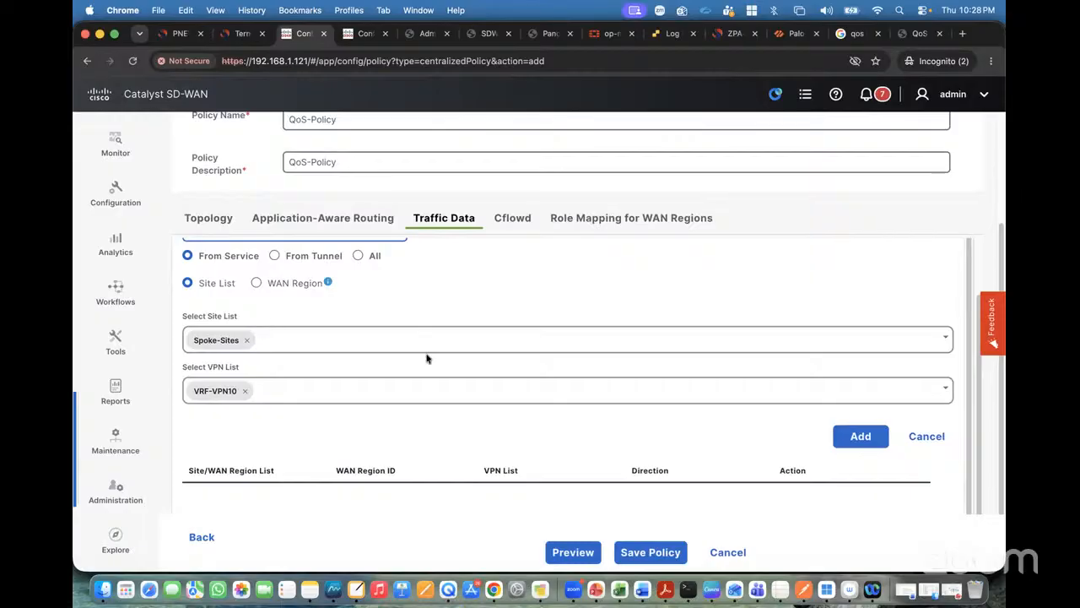
click(849, 438)
- Preview the policy configuration and examine each sequence's DSCP match, forwarding class and counter, plus the default action
click(571, 553)
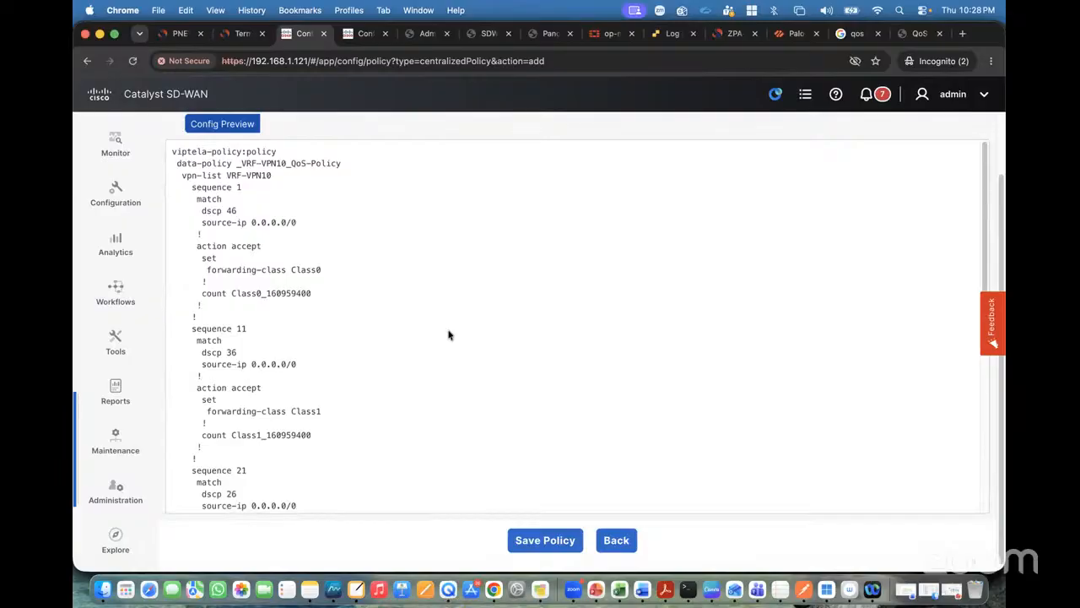
scroll(448, 335, down, 1)
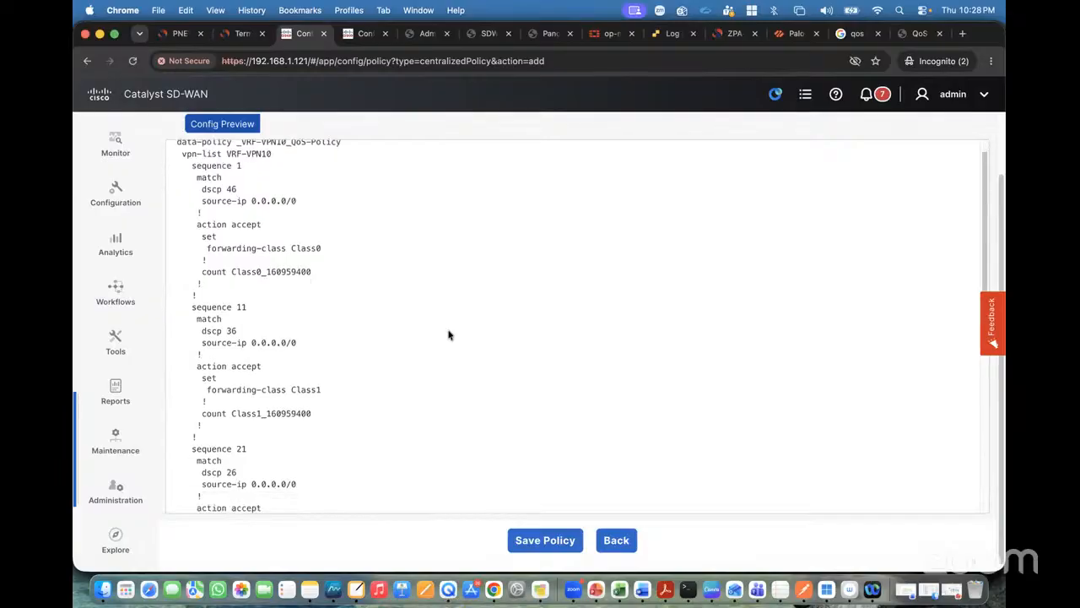
scroll(448, 335, up, 1)
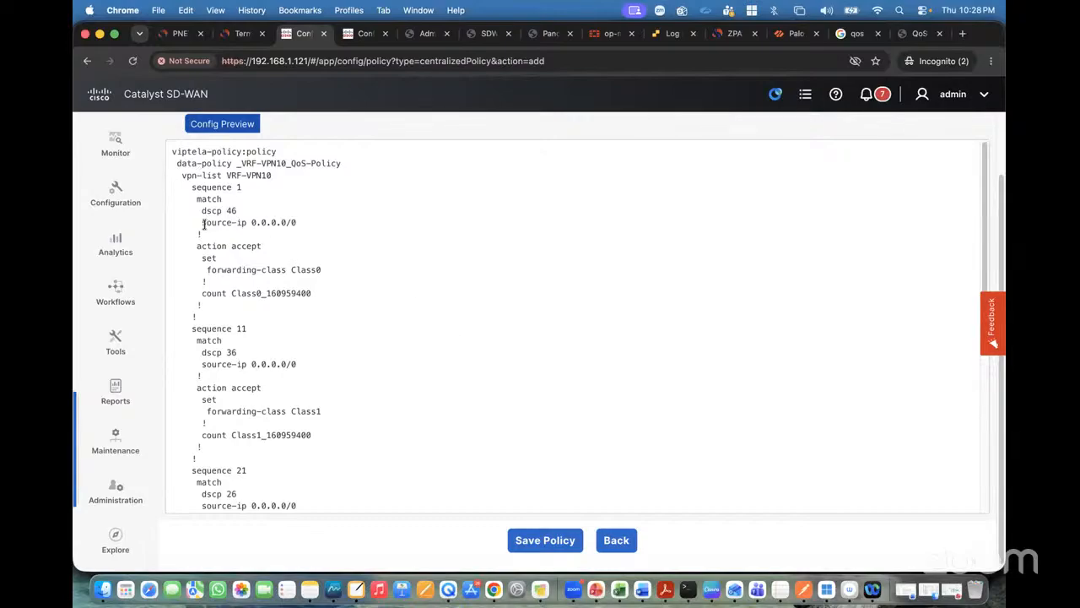
drag(206, 211, 243, 212)
drag(206, 270, 329, 276)
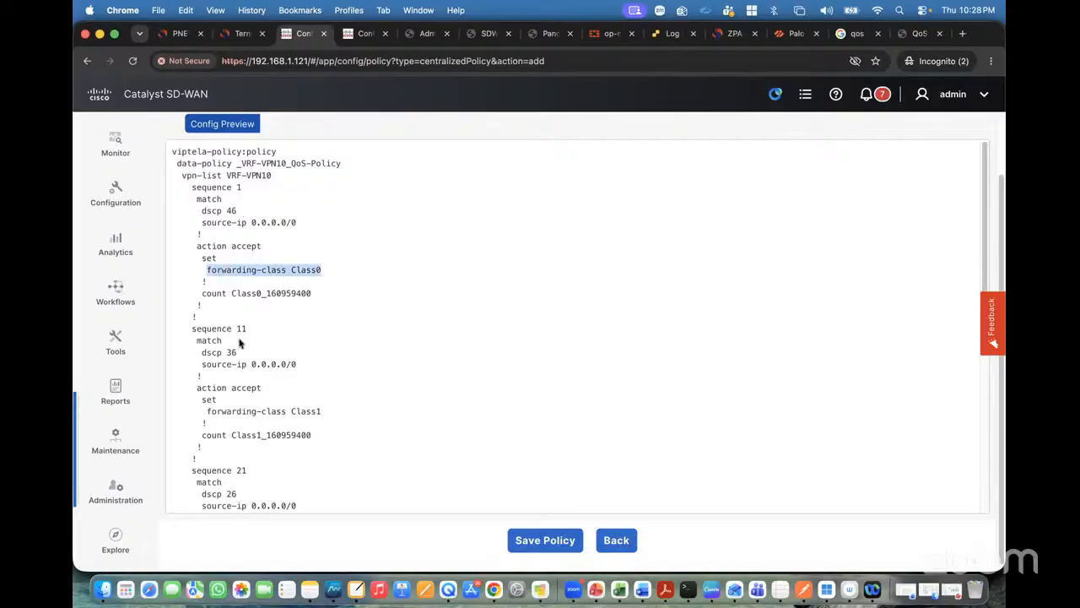
scroll(245, 337, down, 2)
drag(201, 273, 281, 276)
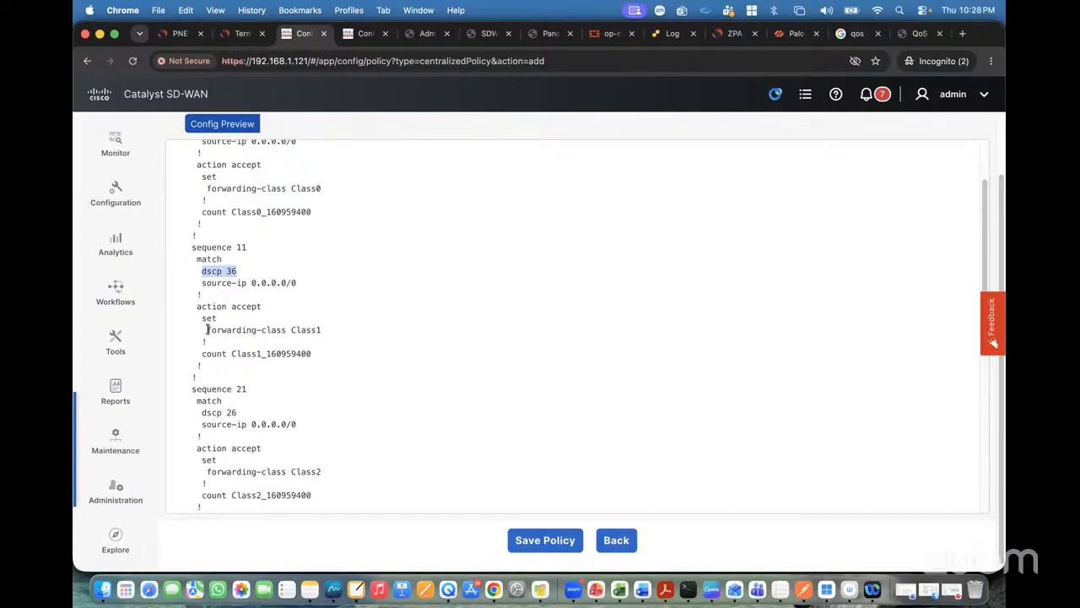
drag(206, 330, 355, 330)
scroll(354, 330, down, 2)
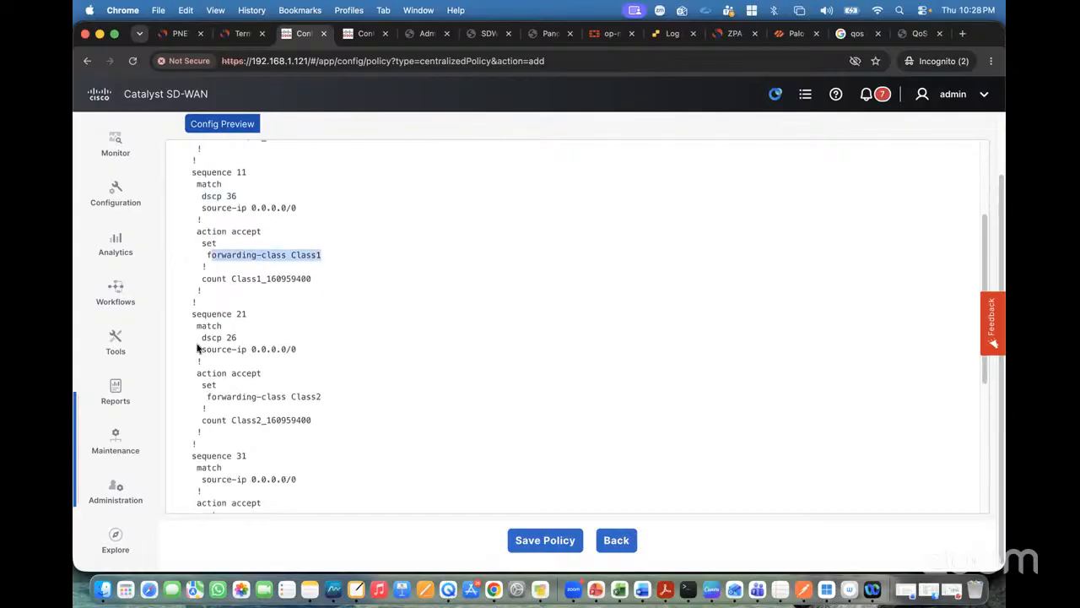
drag(199, 342, 284, 346)
scroll(263, 358, down, 1)
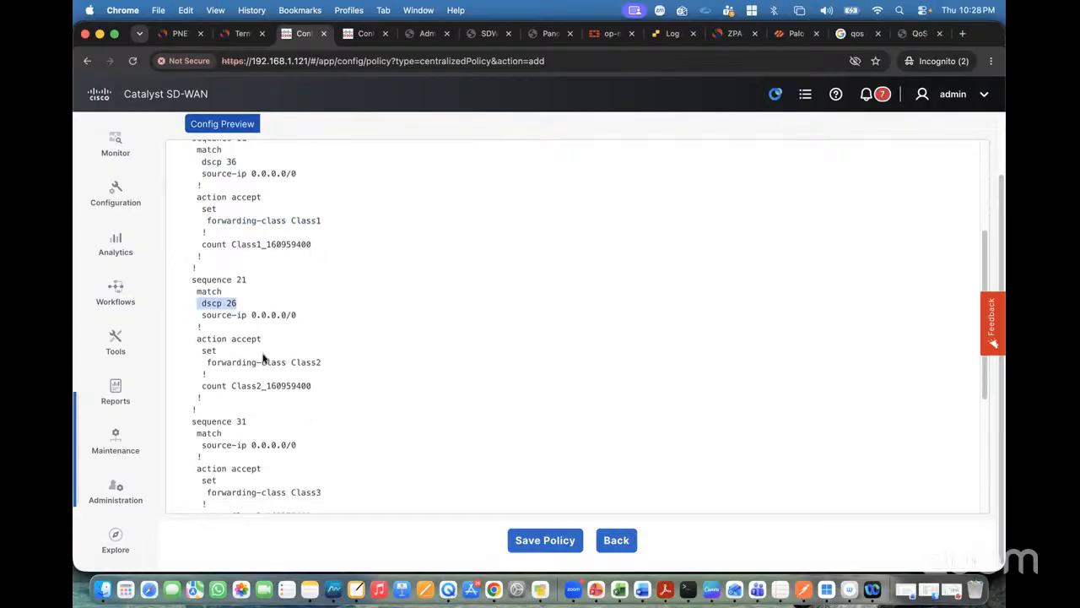
scroll(263, 357, down, 1)
scroll(395, 371, down, 3)
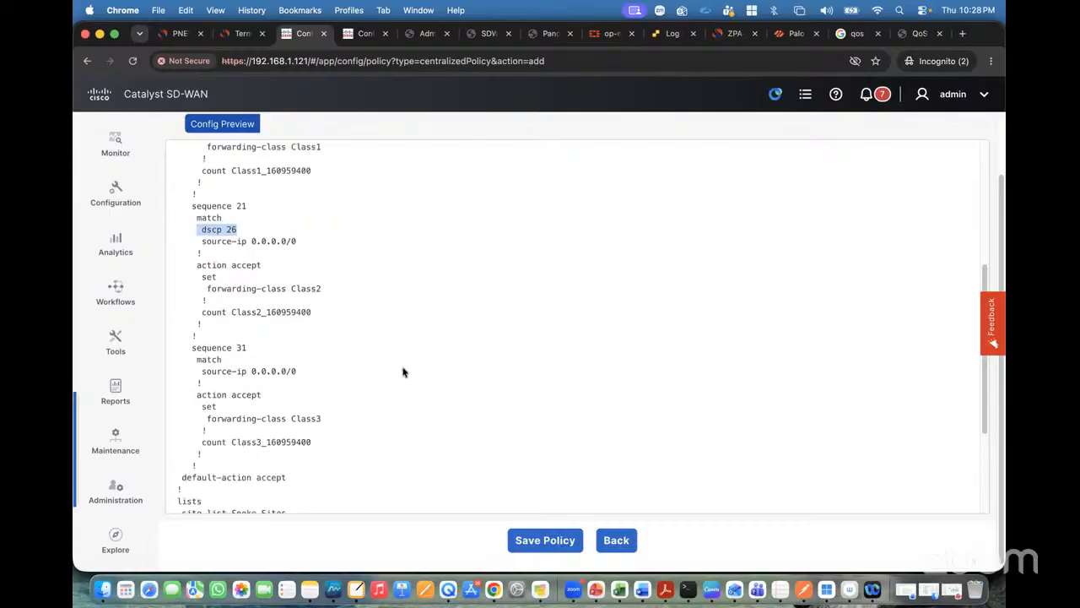
- Check sequence 31, the site and VPN lists and the apply-policy section in the preview, and save the QoS-Policy
drag(210, 354, 287, 395)
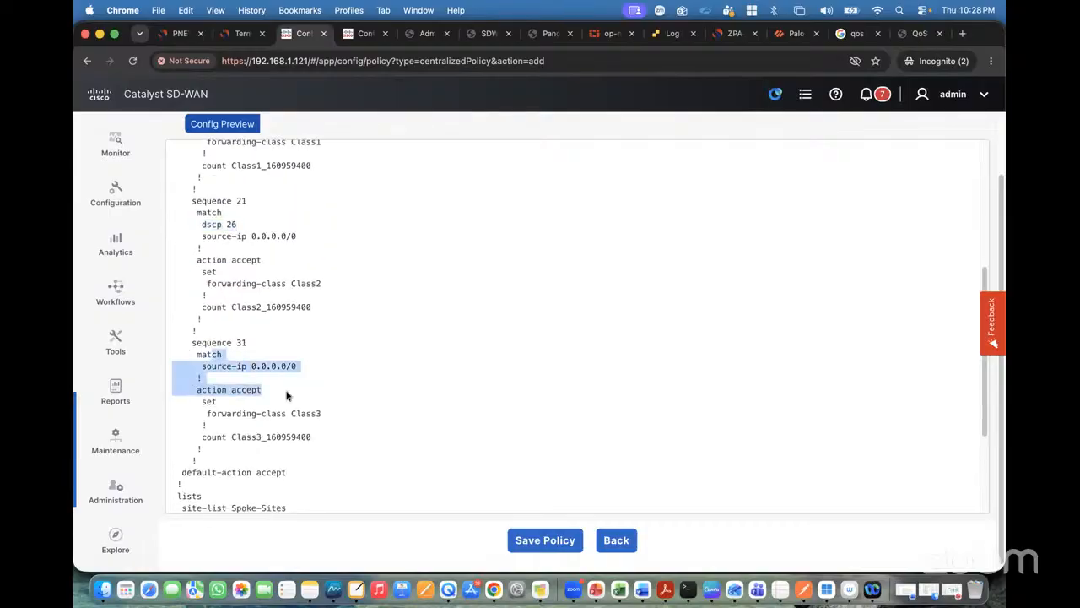
click(286, 395)
scroll(287, 395, down, 7)
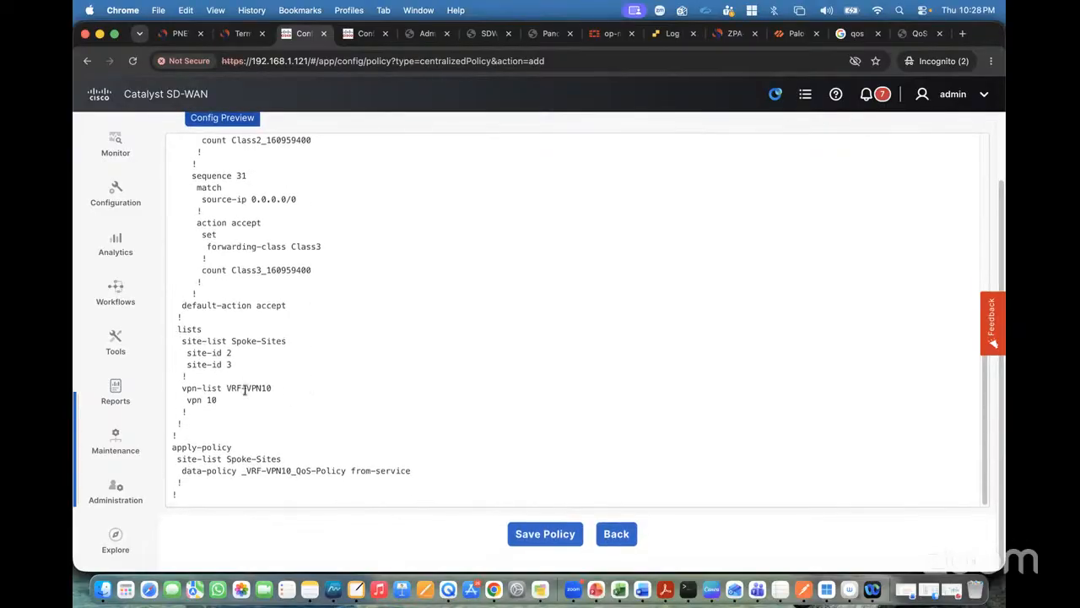
click(546, 534)
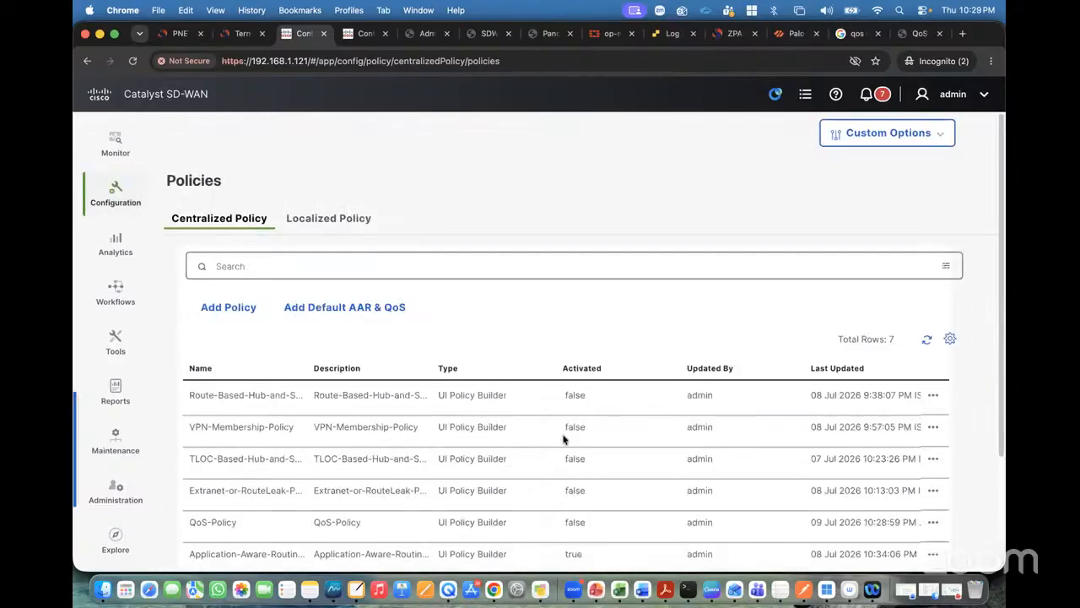
scroll(617, 329, down, 1)
scroll(617, 329, down, 2)
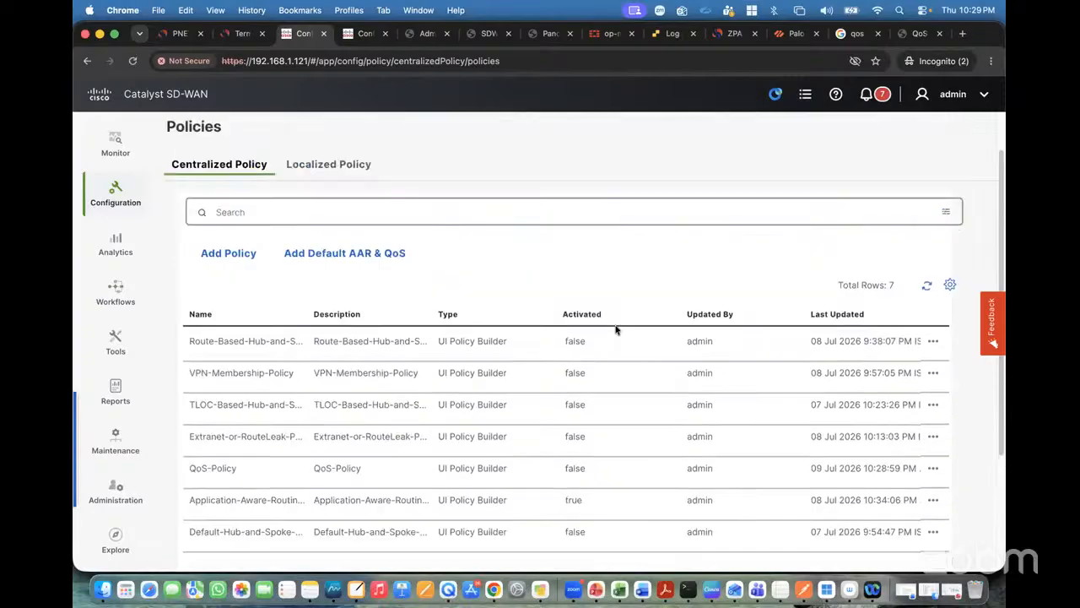
- In the cEdge2 terminal session, run "sh sdwan policy from-vsmart" and page through the whole output
click(178, 38)
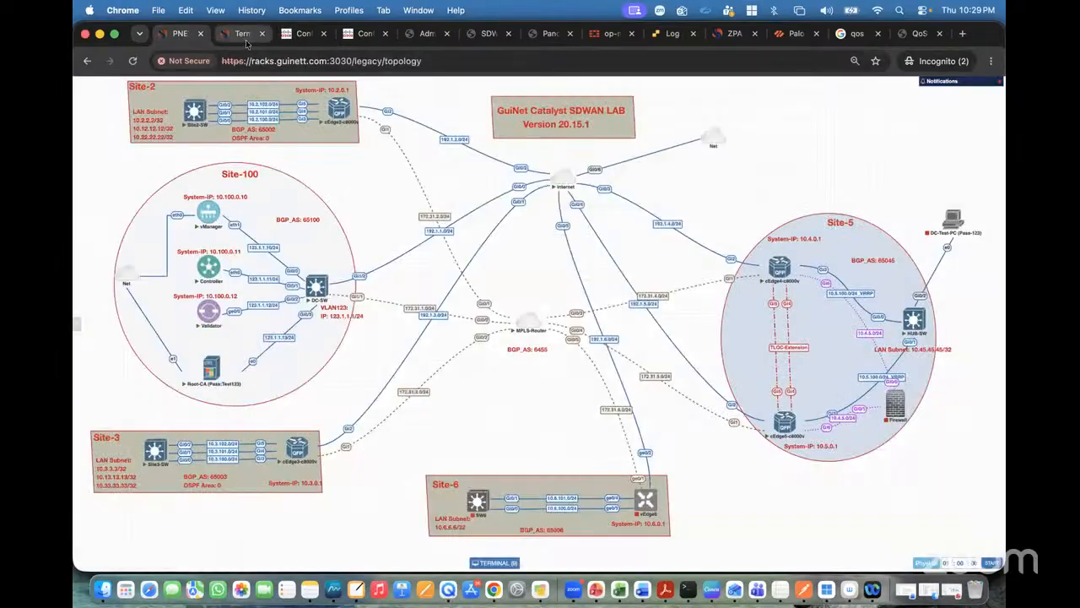
click(244, 35)
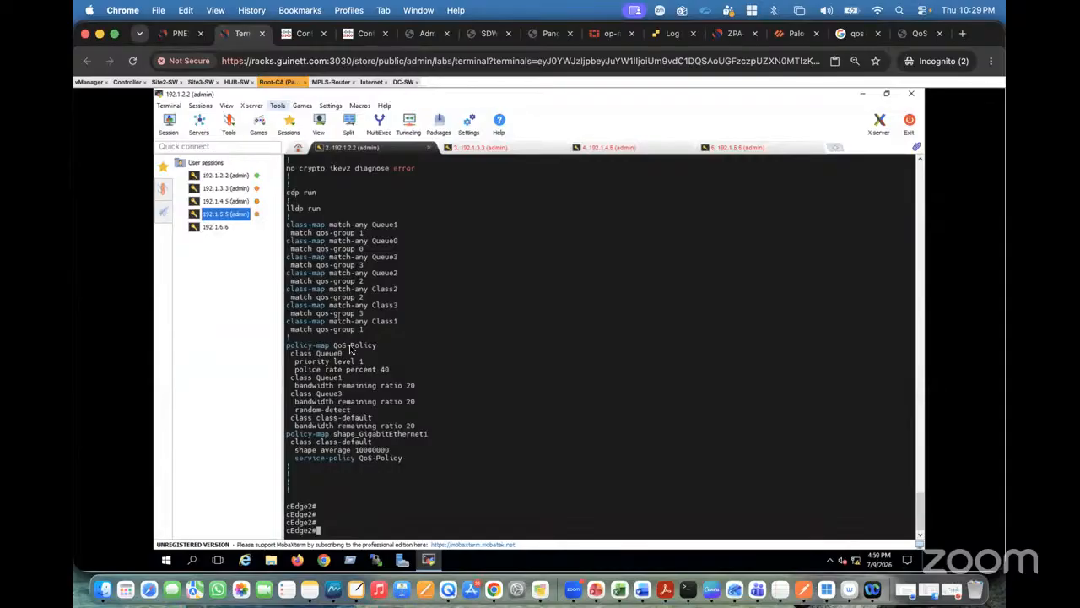
key(Return)
key(Return)
key(Return)
key(Return)
key(Return)
key(Return)
key(Return)
key(Return)
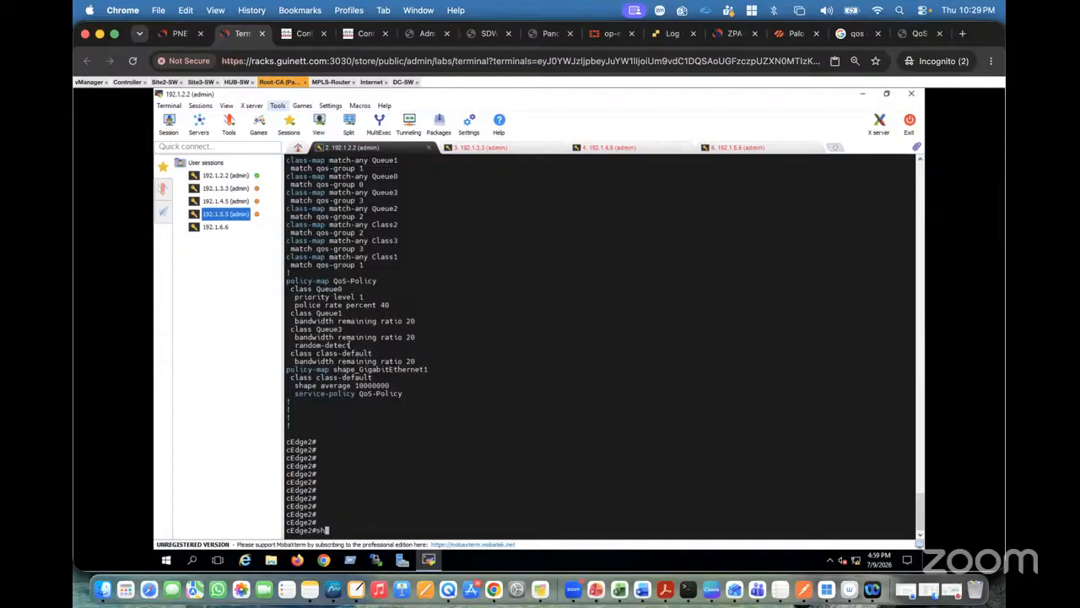
text(sdwa)
key(Tab)
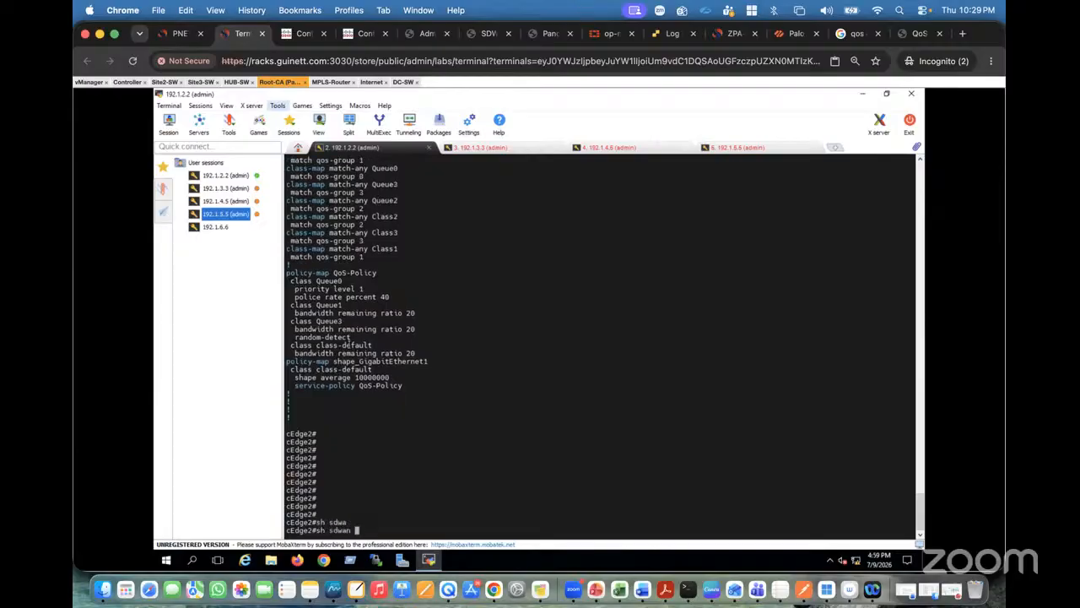
text(po)
key(Tab)
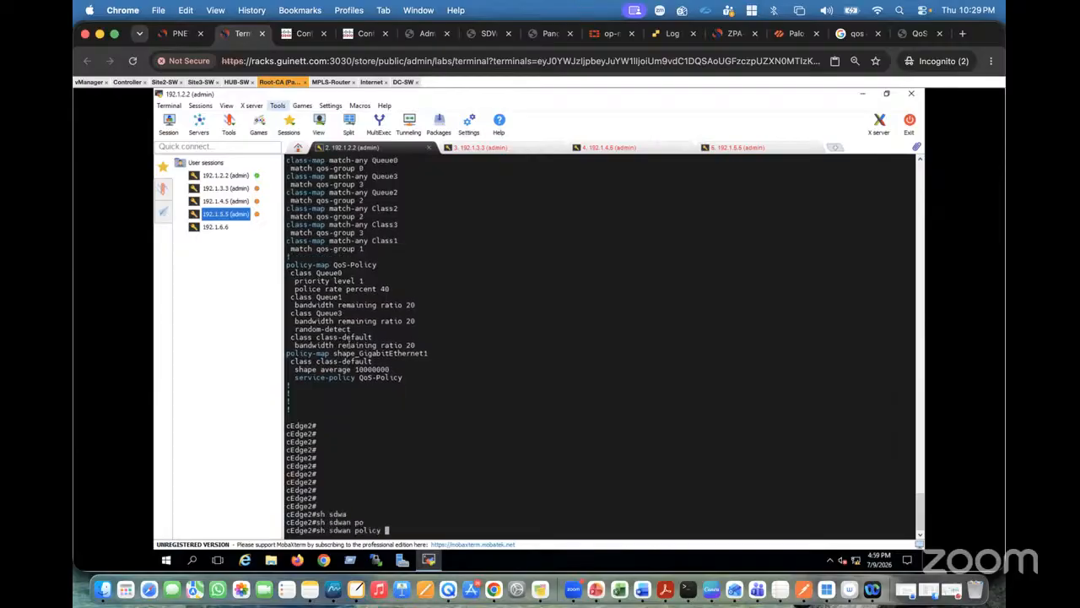
text(vs)
key(Tab)
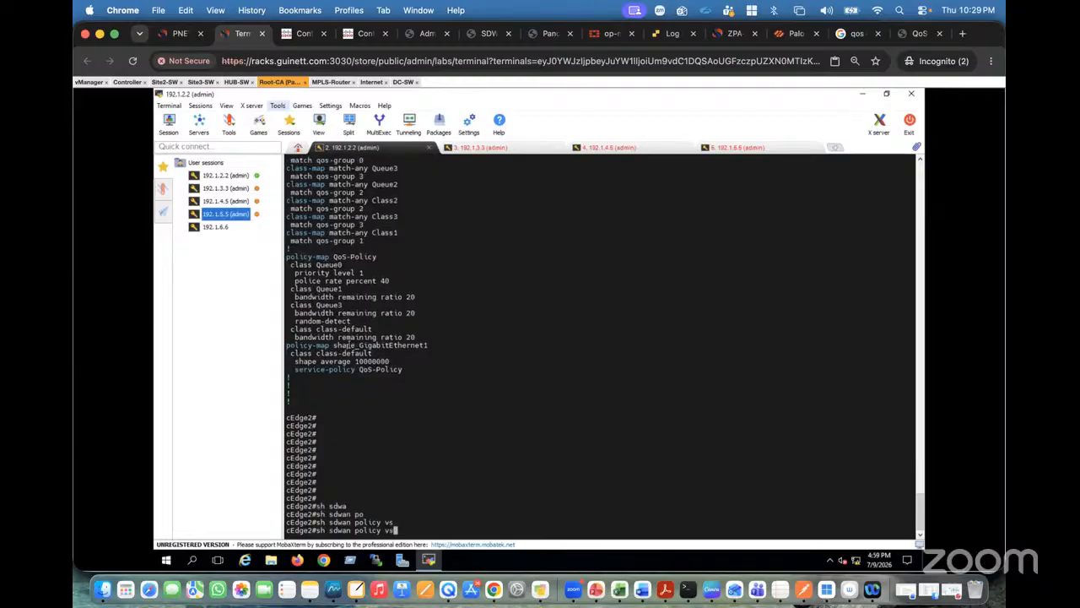
key(BackSpace)
key(BackSpace)
text(fro)
key(Tab)
key(Return)
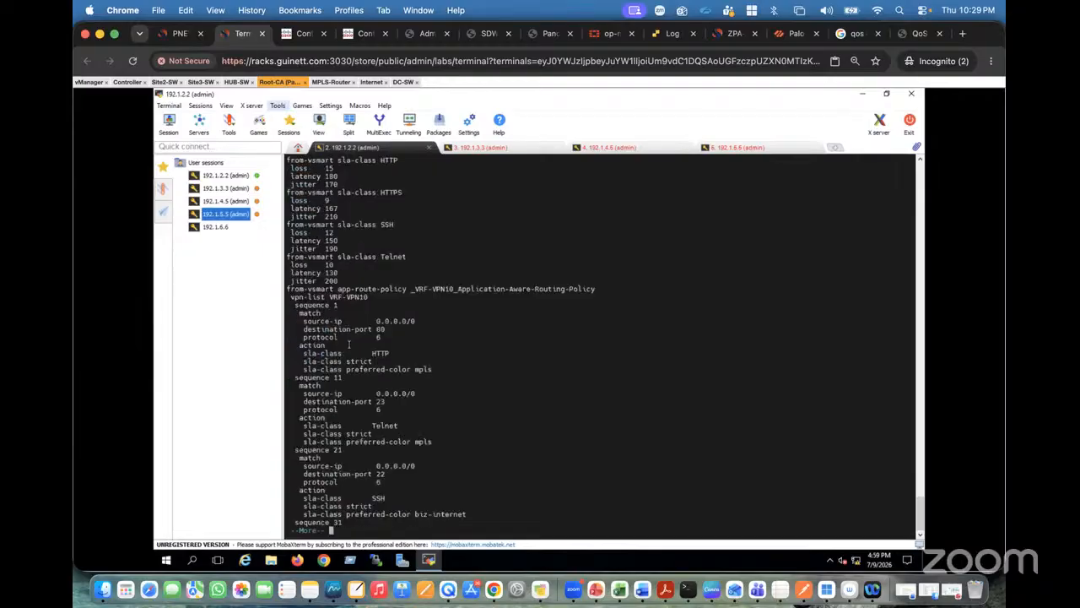
key(space)
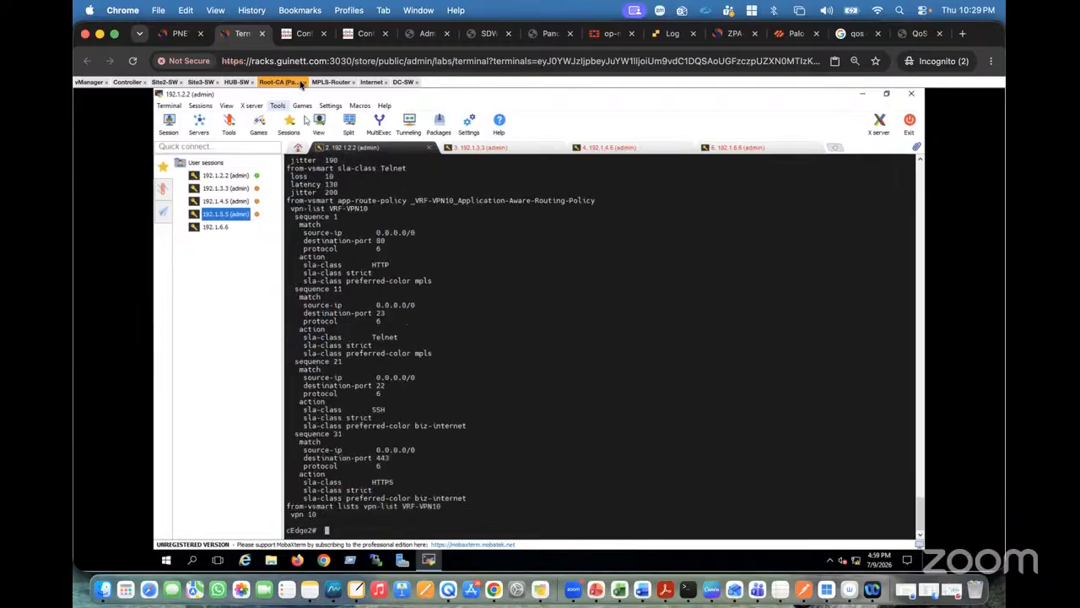
- Deactivate the Application-Aware-Routing-Policy on the controller, refresh the push task's status, and return to the centralized policy list
click(304, 34)
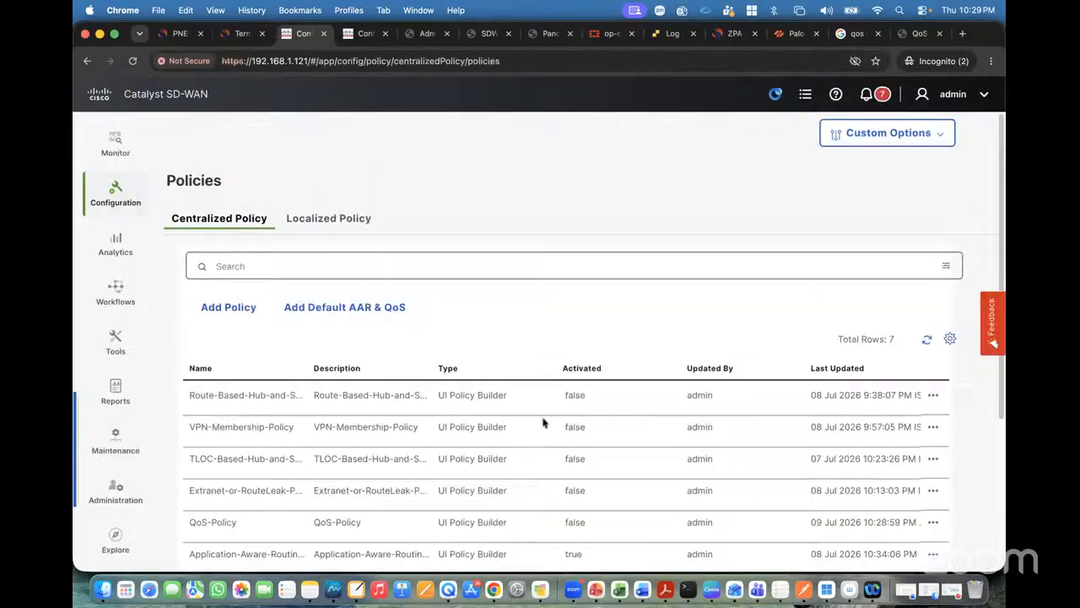
scroll(543, 422, down, 2)
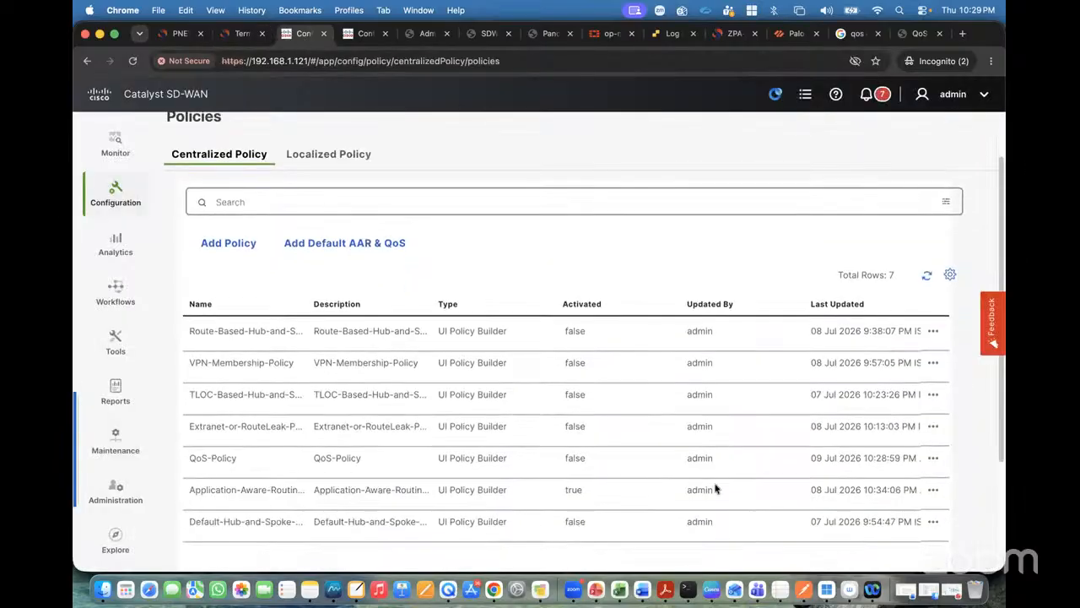
click(934, 493)
click(928, 475)
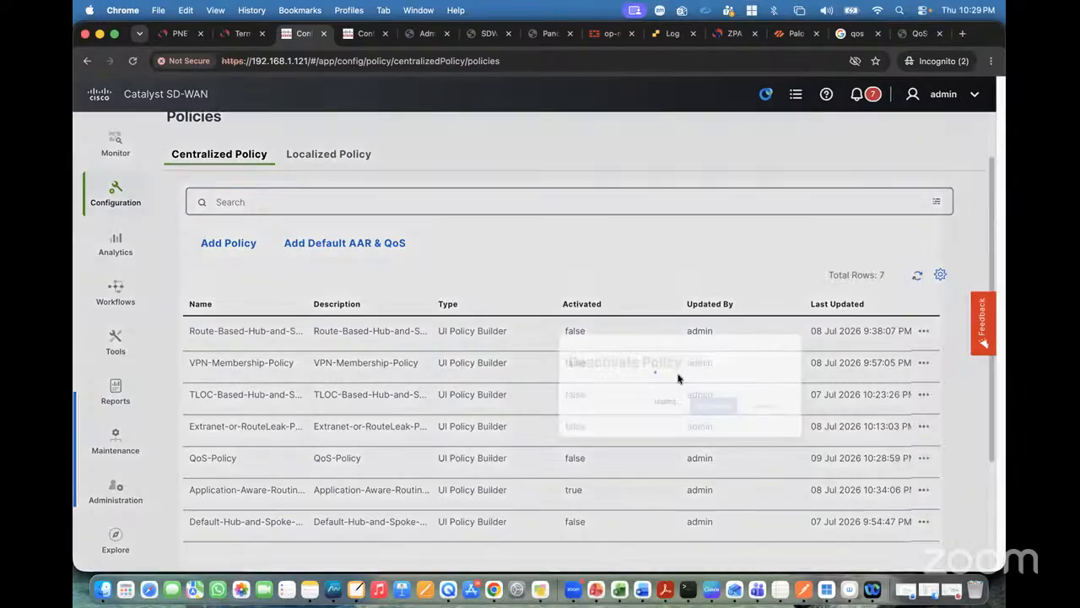
click(595, 422)
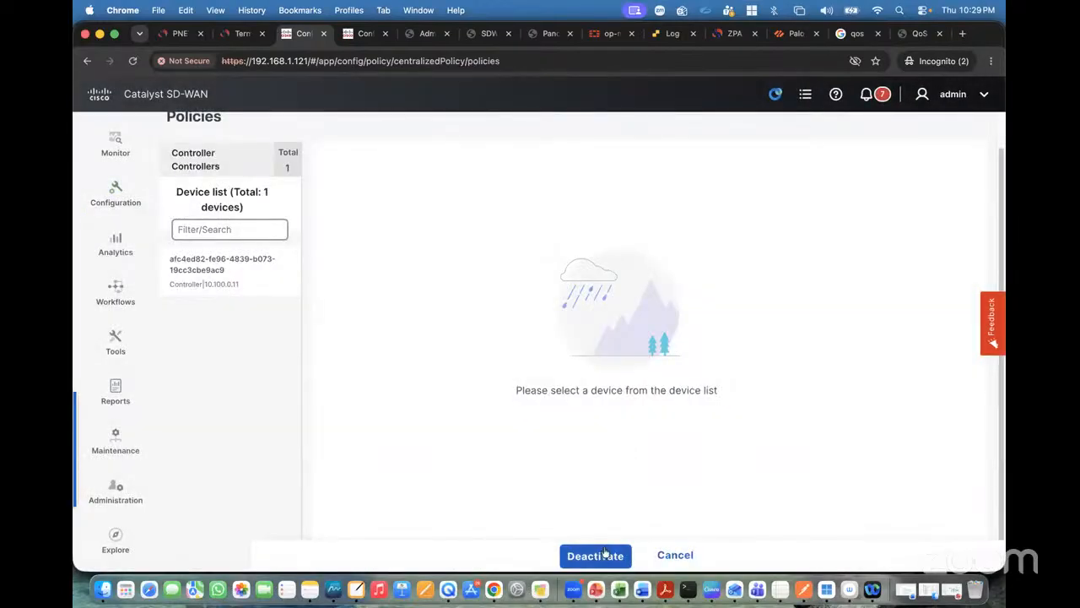
click(595, 556)
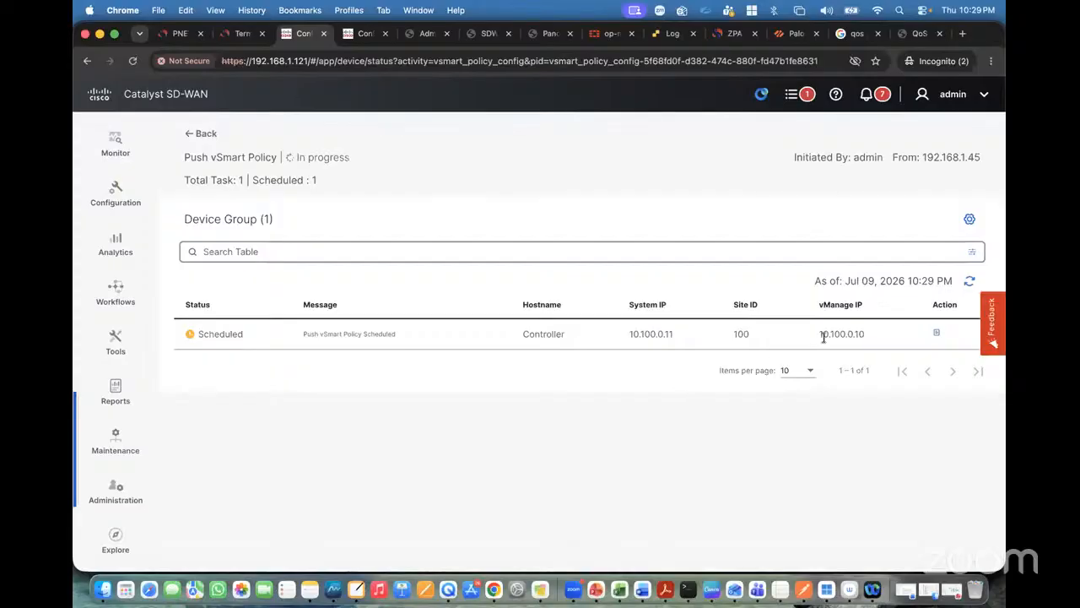
click(970, 280)
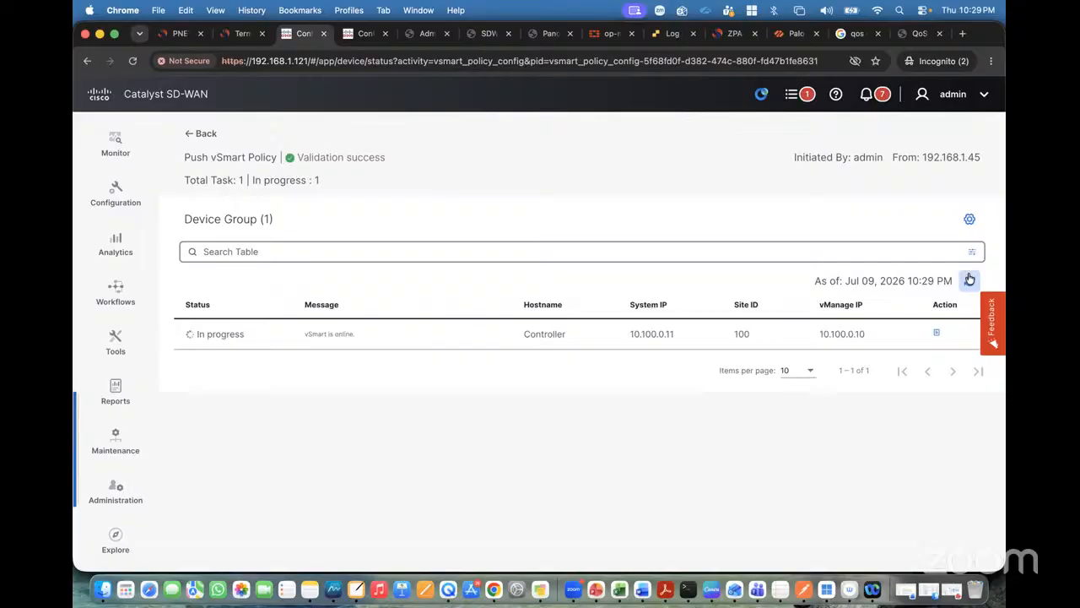
click(970, 280)
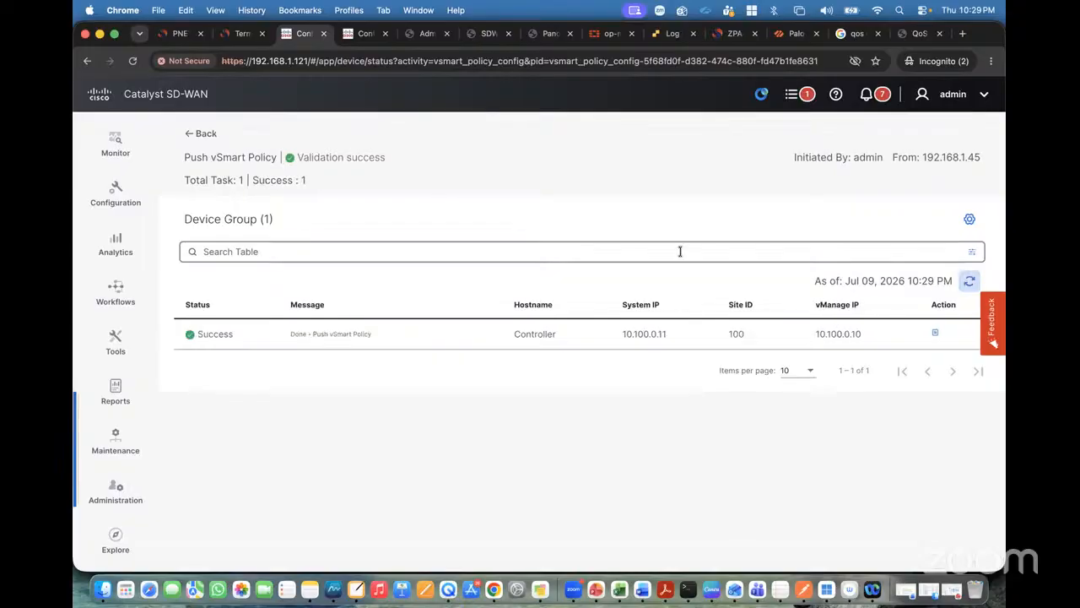
click(194, 134)
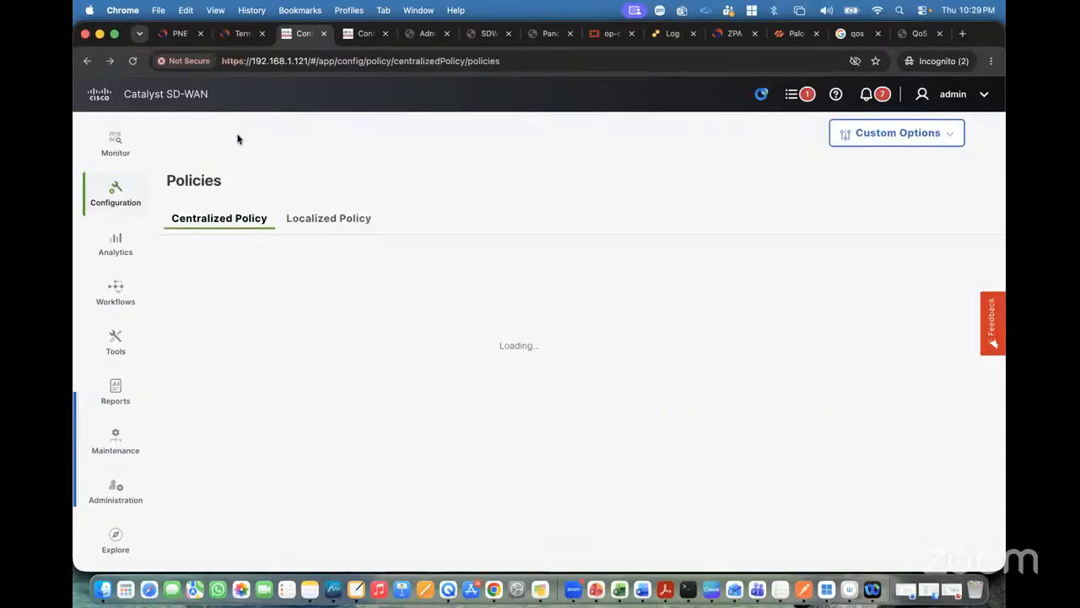
- Run "sh sdwan policy from-vsmart" again on cEdge2 to check the policy after the deactivation
key(ctrl+shift+Tab)
key(Return)
key(Return)
key(Return)
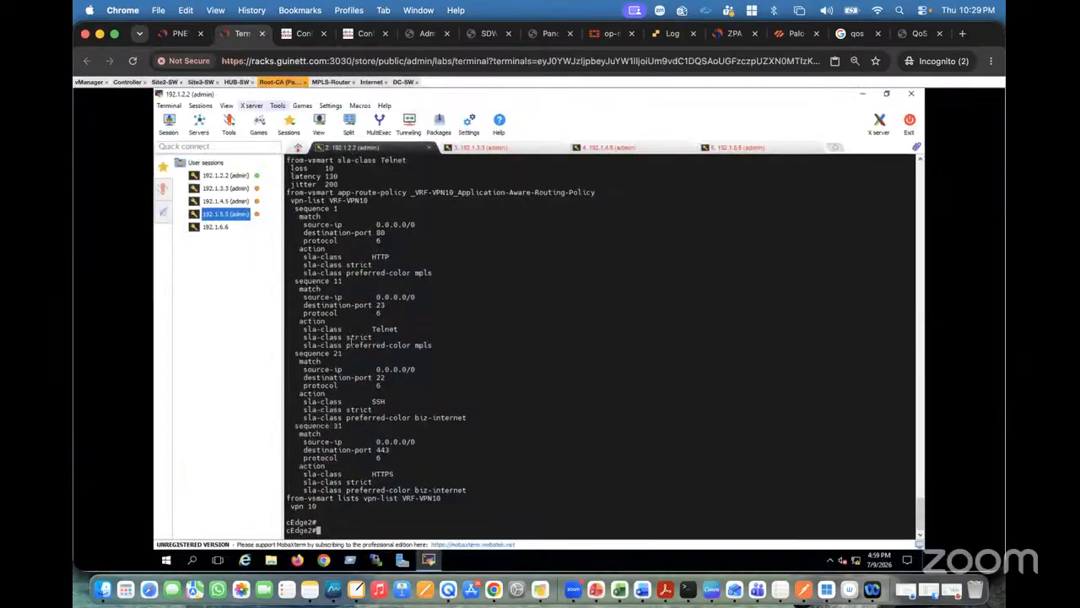
text(sh sdwan policy from-vsmart)
key(Return)
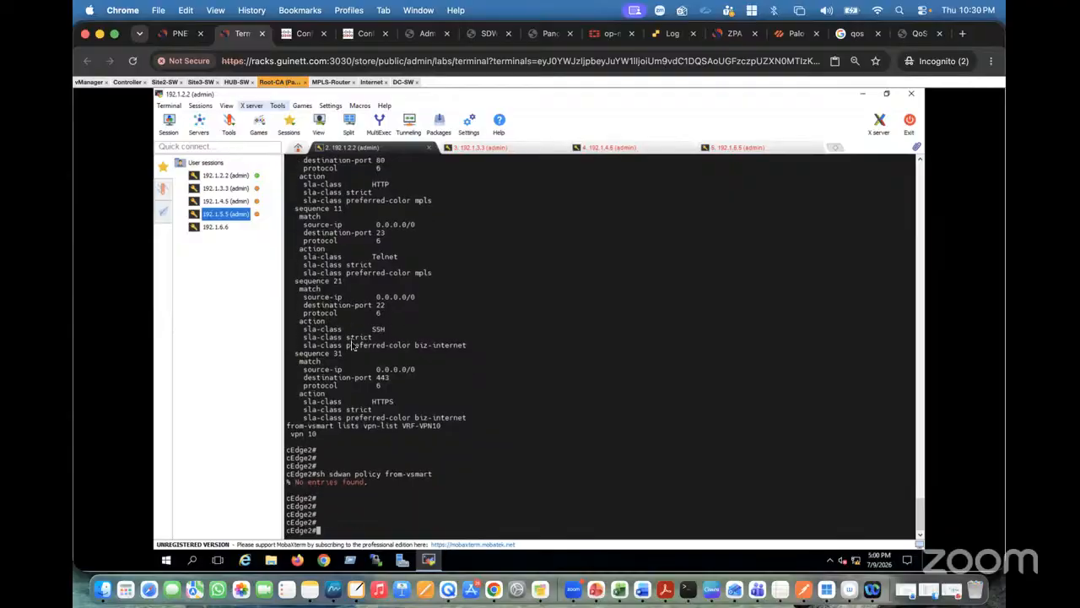
- Activate the centralized QoS-Policy on controller 10.100.0.11, opening its config preview first, and refresh the push task's status
click(302, 34)
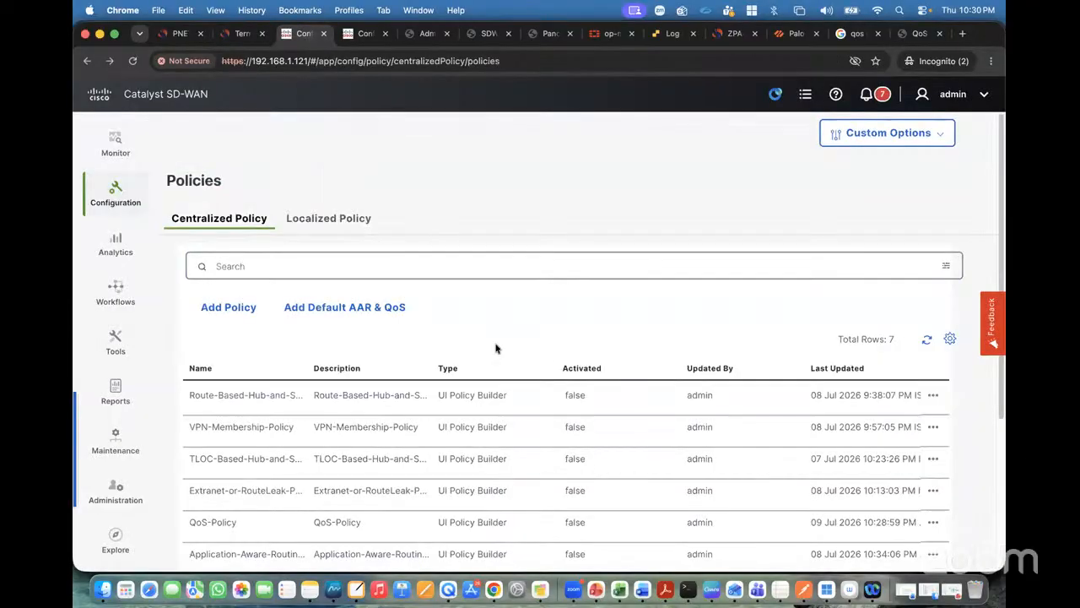
scroll(497, 349, down, 2)
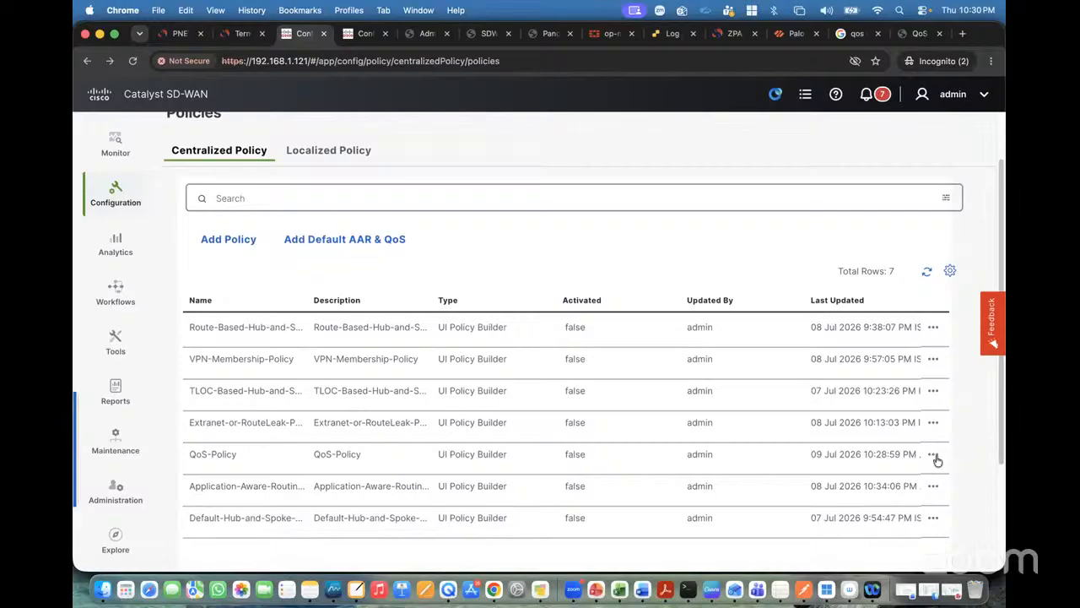
click(933, 456)
click(920, 529)
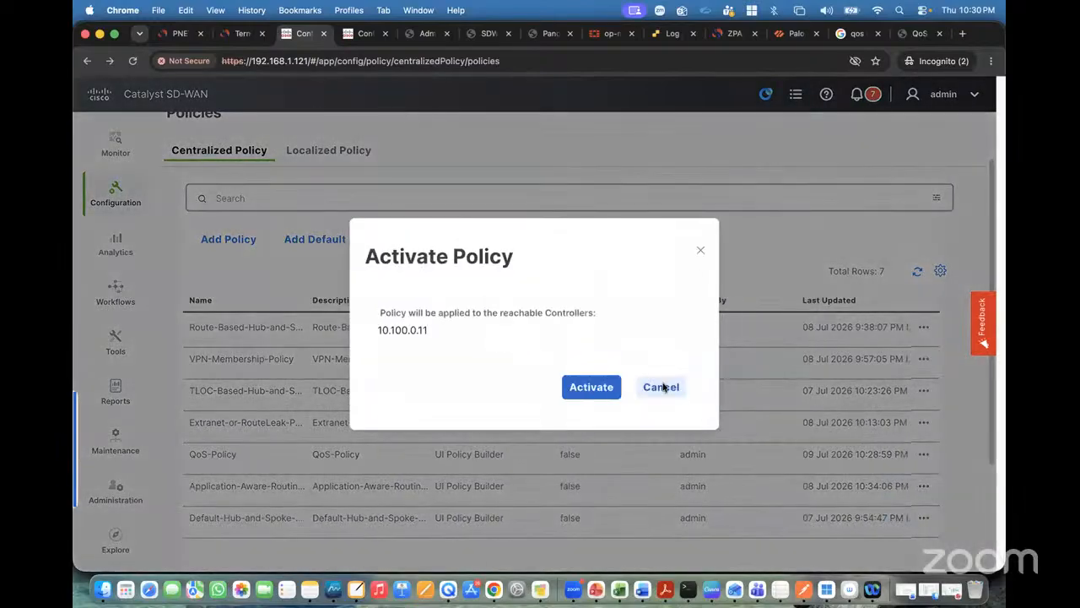
click(591, 386)
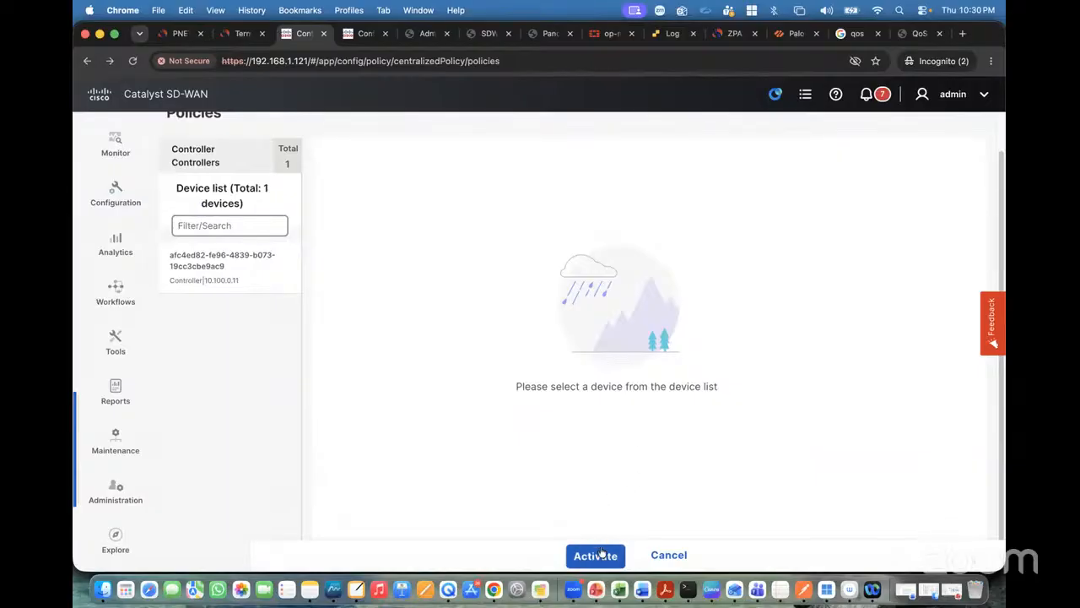
click(238, 273)
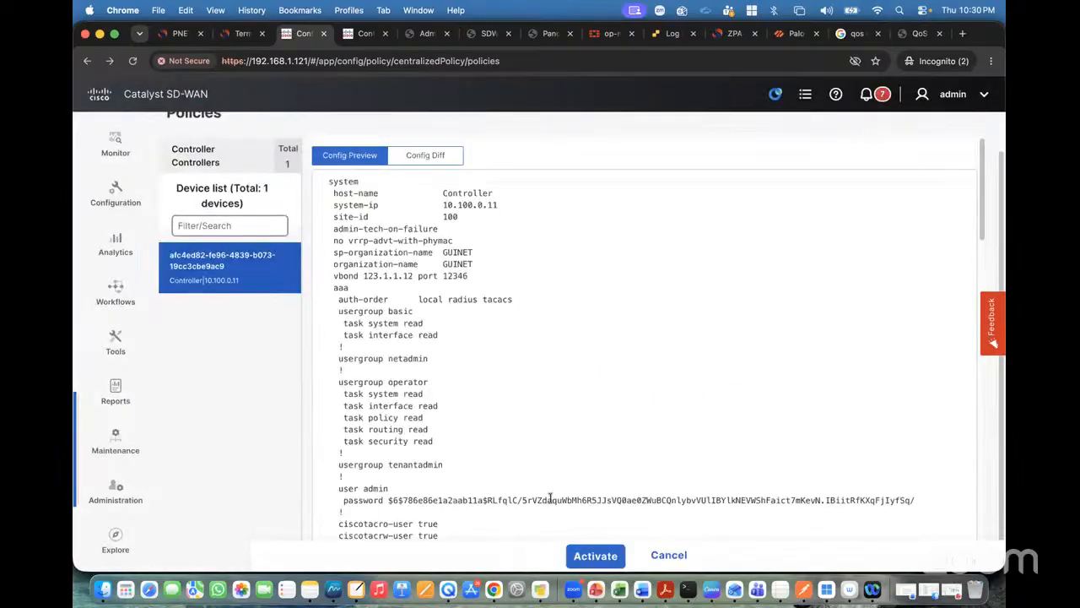
click(594, 557)
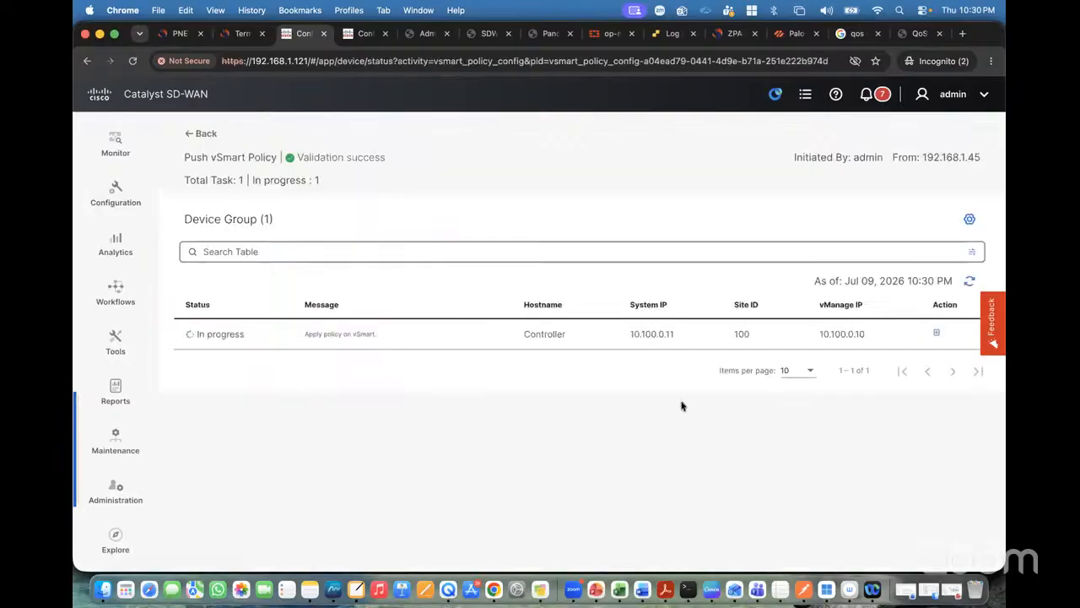
click(970, 287)
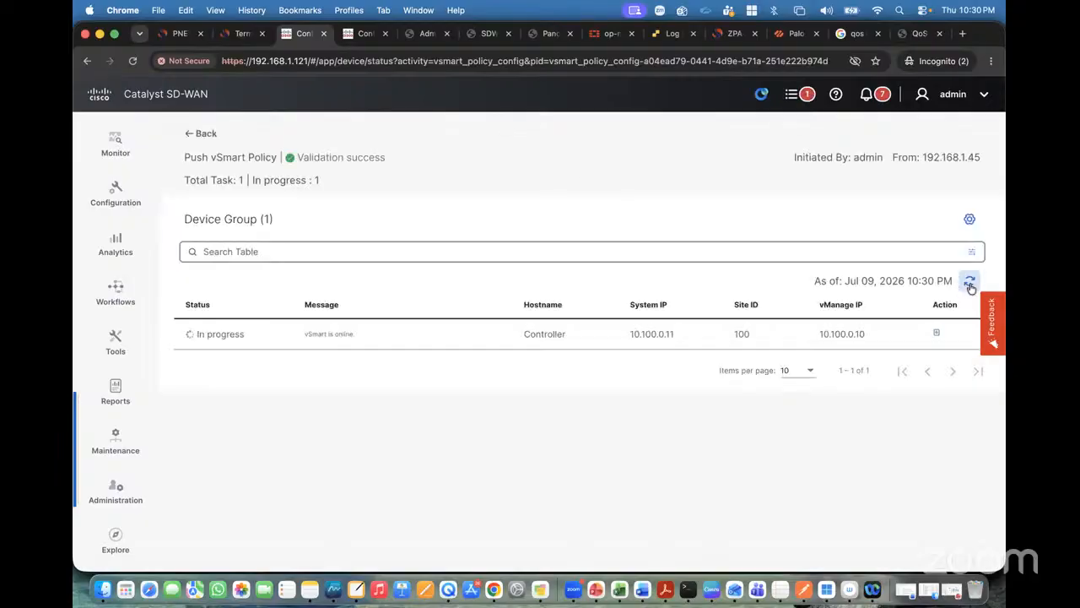
click(970, 286)
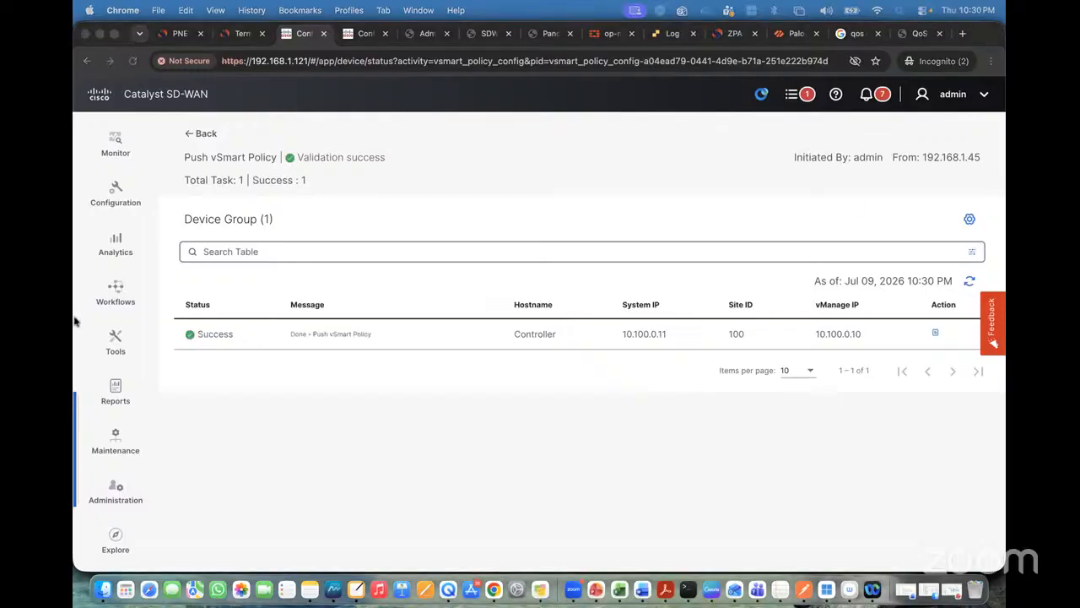
- Repeat "sh sdwan policy from-vsmart" on cEdge2 to examine the data policy received from the controller
click(241, 33)
key(Return)
key(Return)
key(Return)
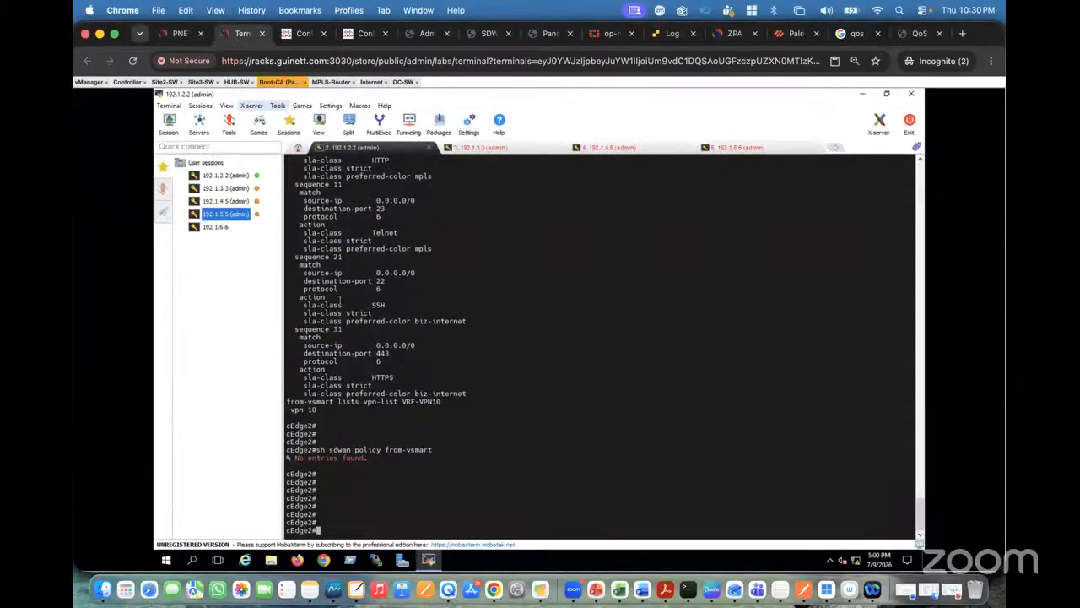
key(Up)
key(Return)
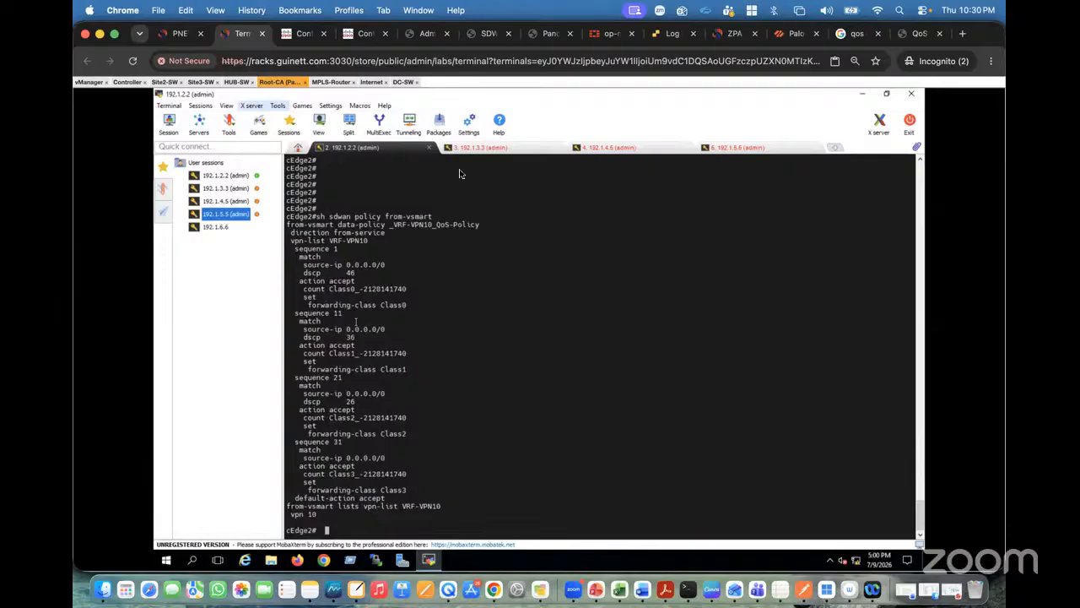
- Restart the stopped SSH session to cEdge3 at 192.1.3.3 and bring up its command prompt
click(484, 148)
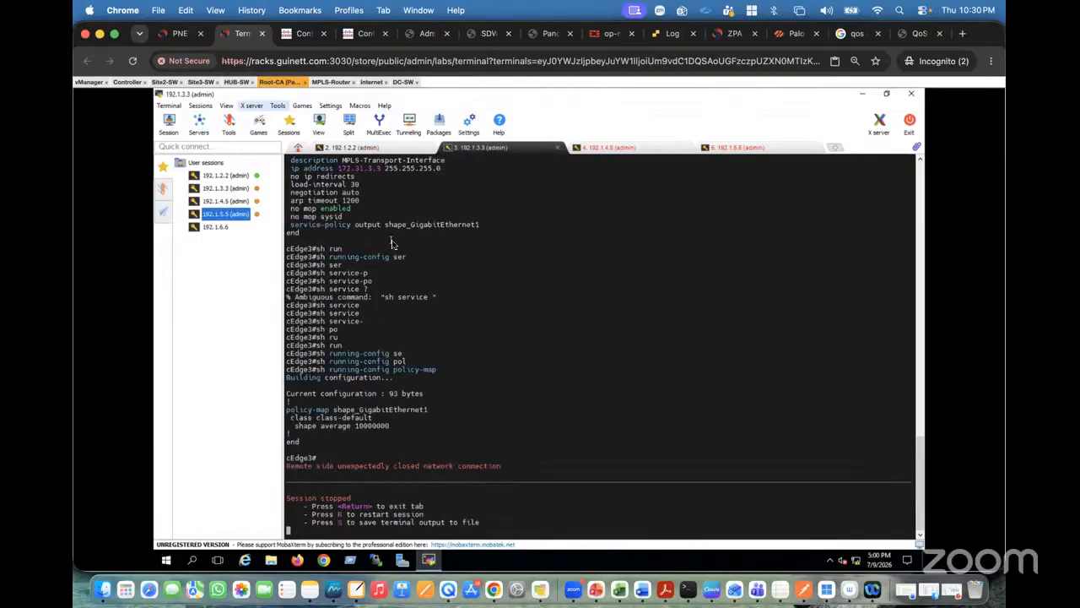
key(r)
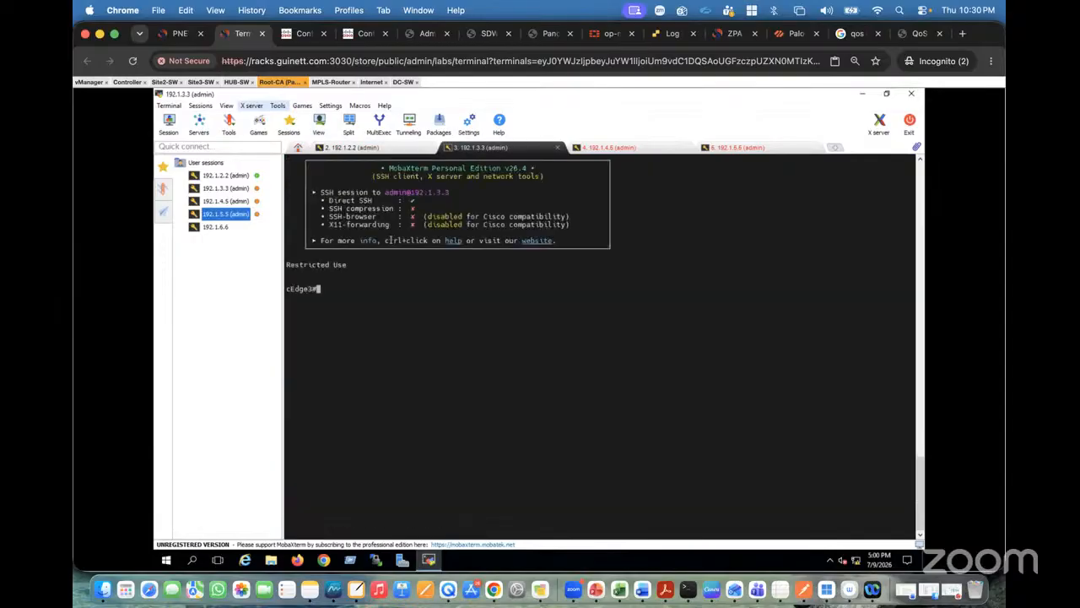
key(Return)
key(Return)
key(Return)
- Run "sh sdwan policy from-vsmart" on cEdge3 to examine the data policy received from the controller
text(sh )
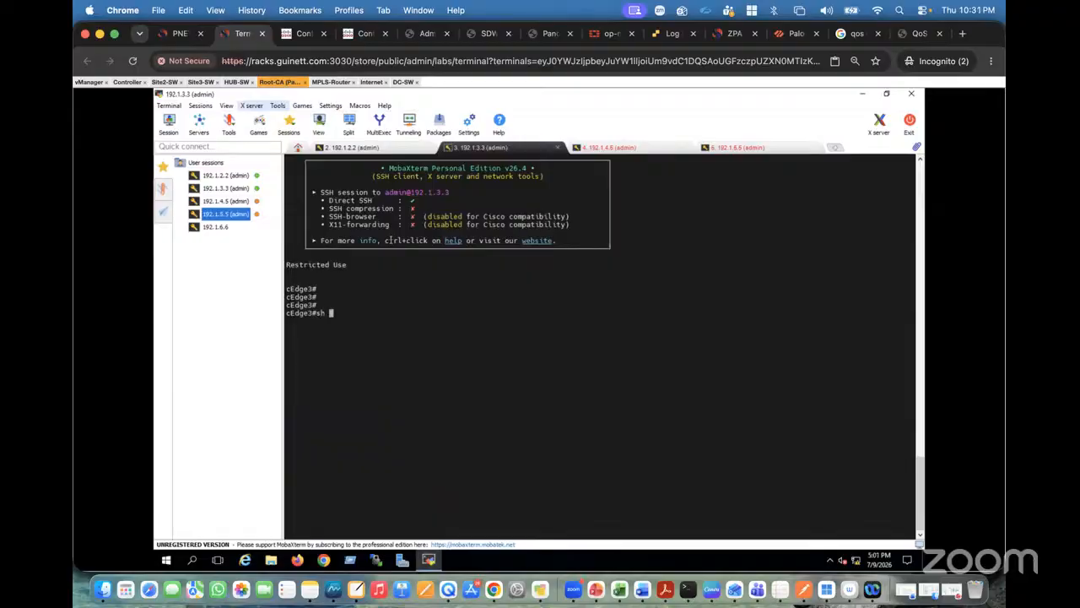
text(sdwa)
key(Tab)
text(pol)
key(Tab)
text(from)
key(Tab)
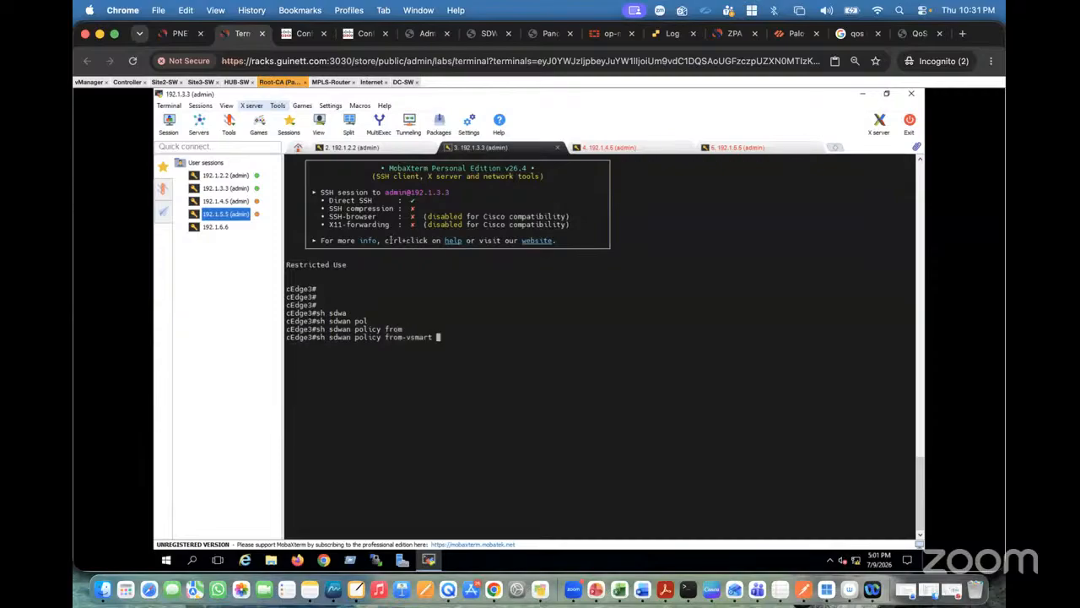
key(Return)
key(Return)
key(Return)
key(Return)
key(Return)
key(Return)
key(Return)
key(Return)
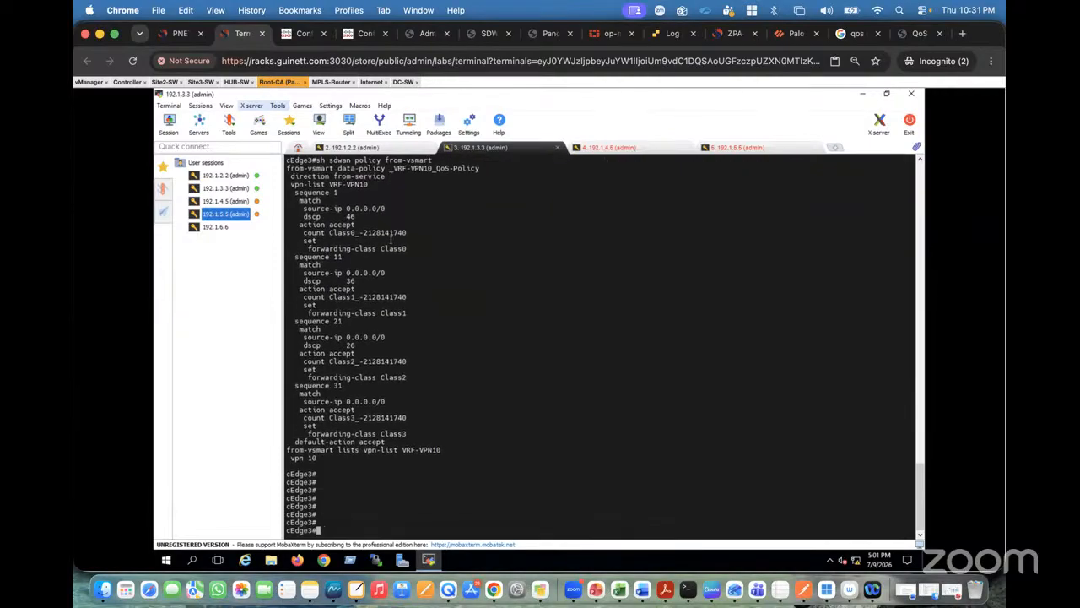
- Switch to the lab topology page and unlock the lab by entering the lab password
click(180, 38)
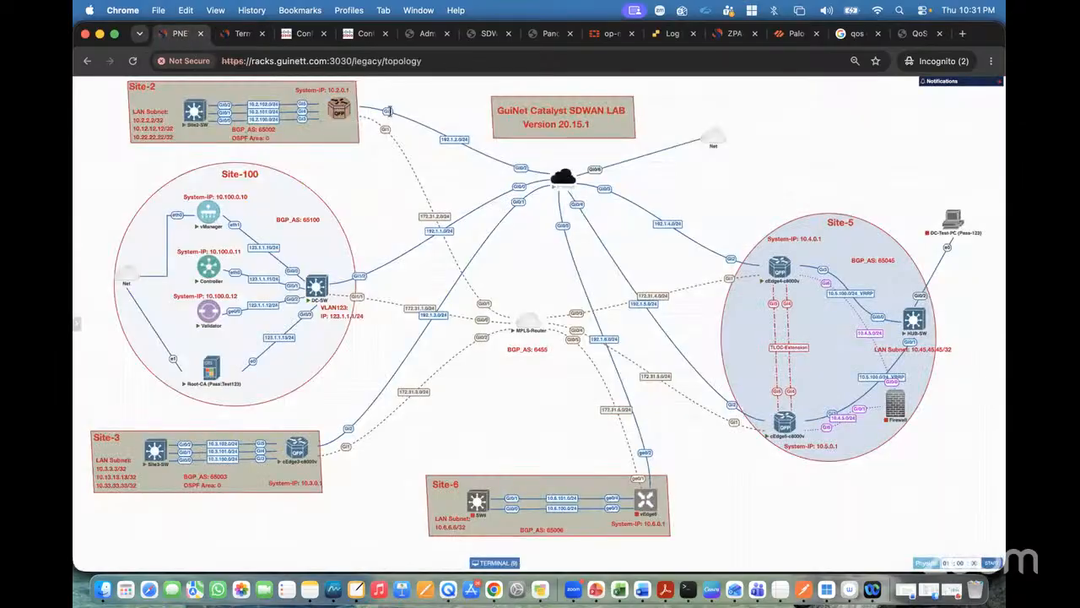
mouse_move(559, 179)
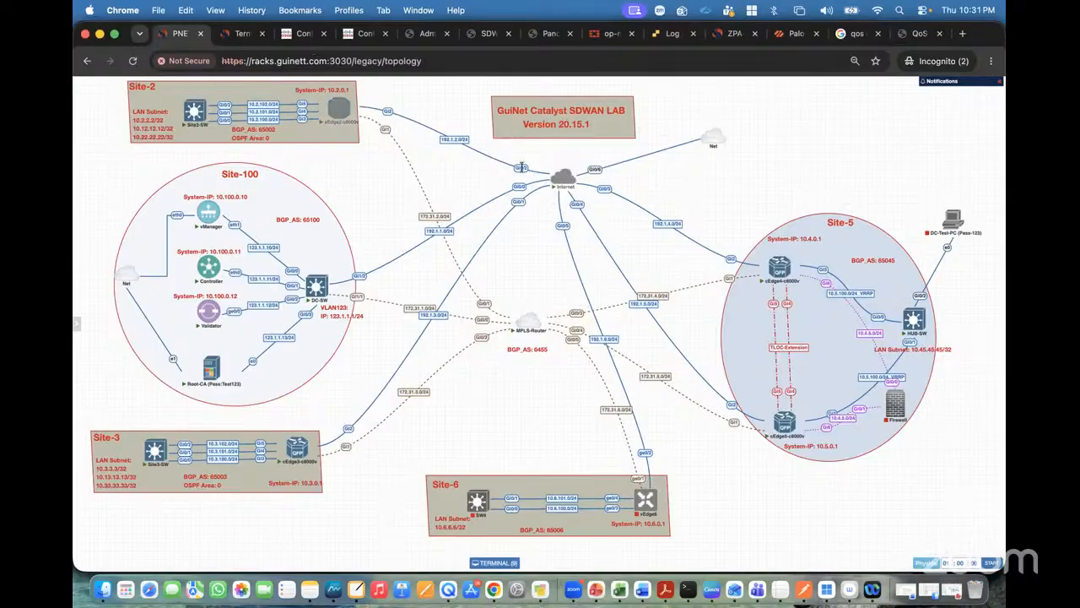
mouse_move(100, 105)
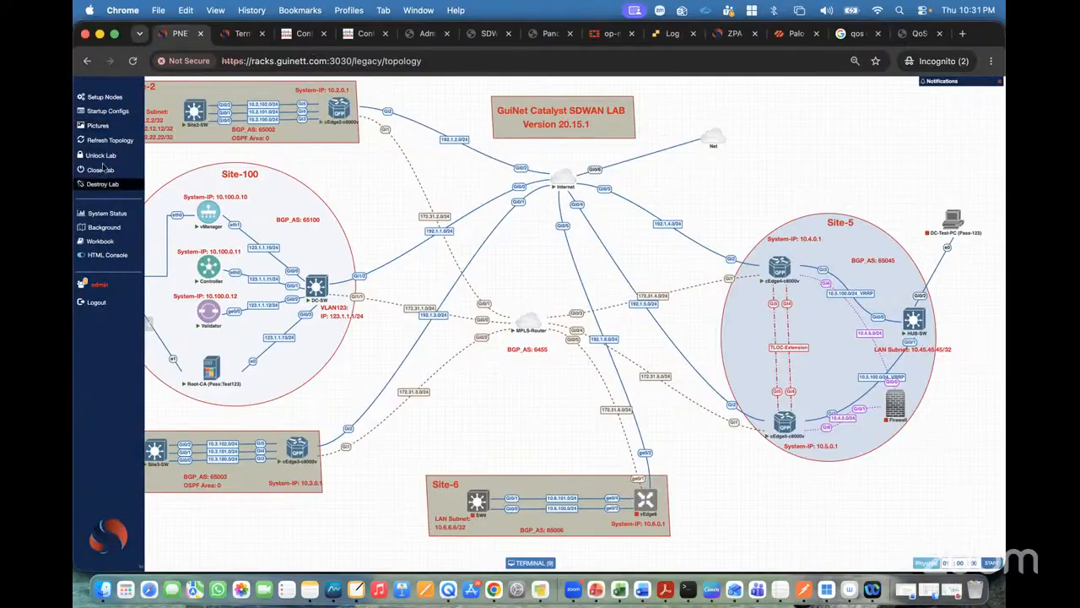
click(100, 155)
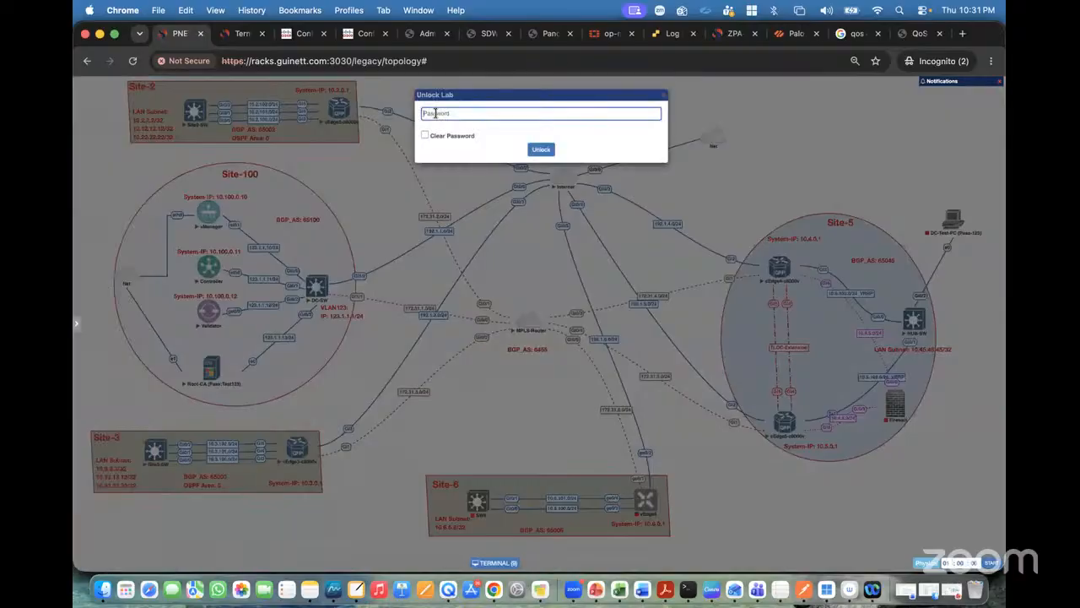
text(••••••••)
click(540, 149)
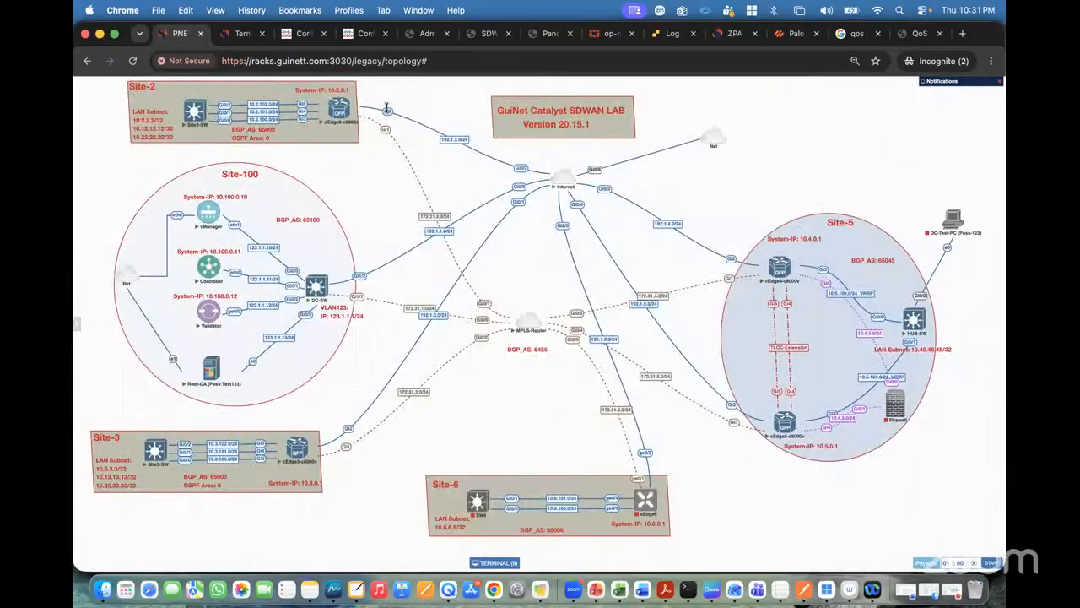
- Suspend cEdge2's Gi2 connection to the Internet node at Site-2 and reload the topology
right_click(389, 110)
click(423, 153)
key(super+r)
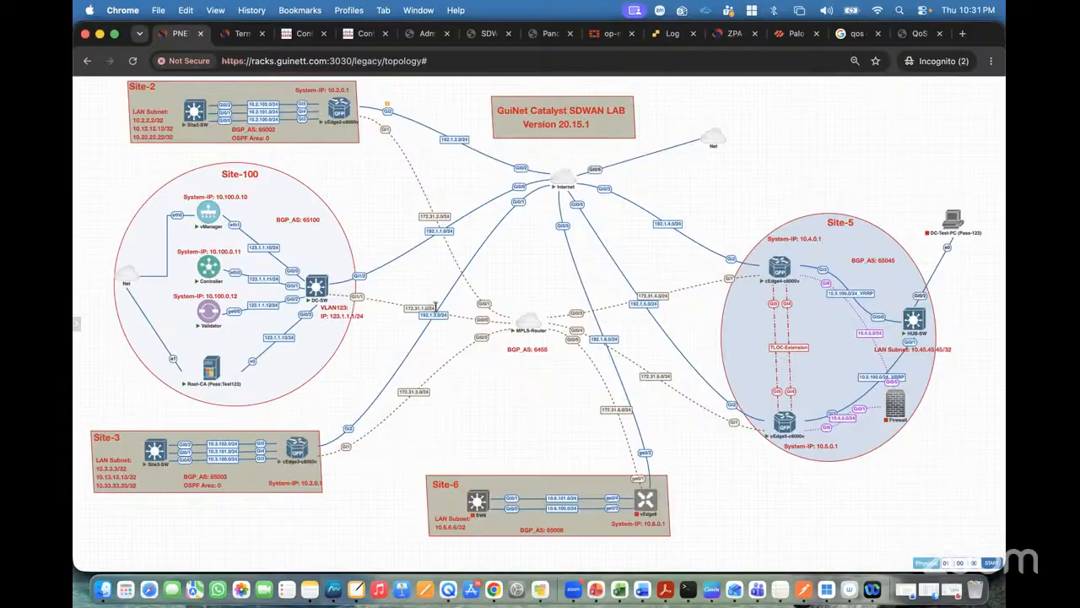
- Suspend cEdge3's Gi2 connection to the Internet node at Site-3 and check its terminal session
right_click(438, 317)
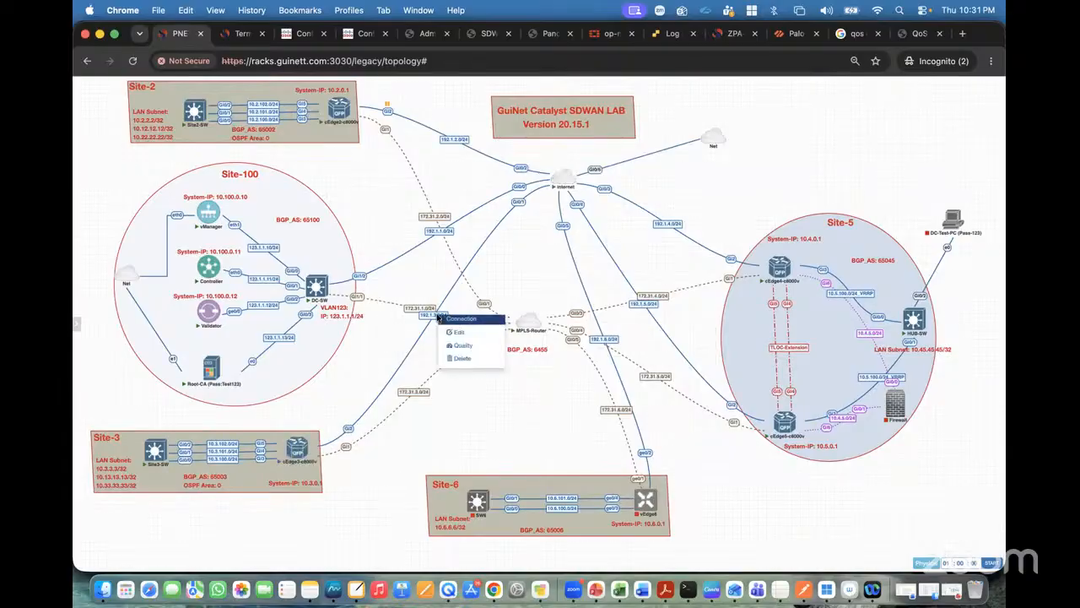
click(403, 381)
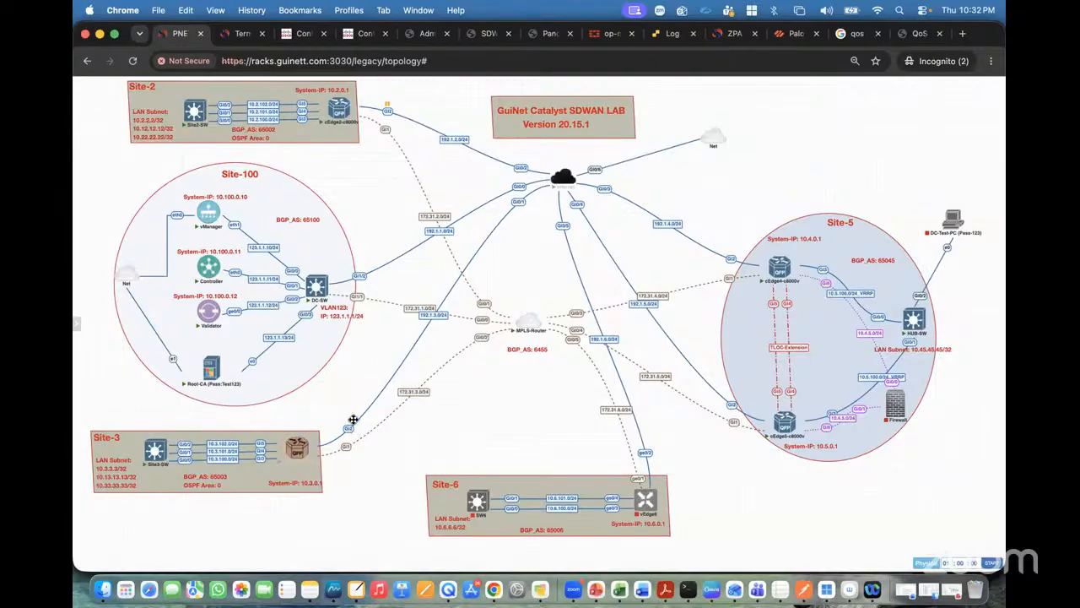
key(super+r)
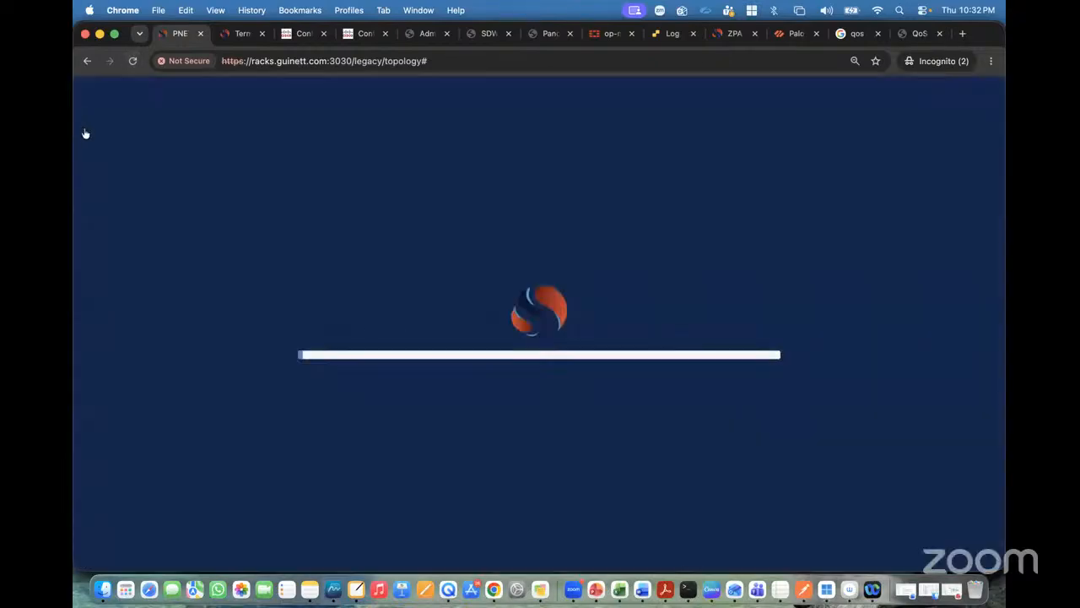
mouse_move(85, 133)
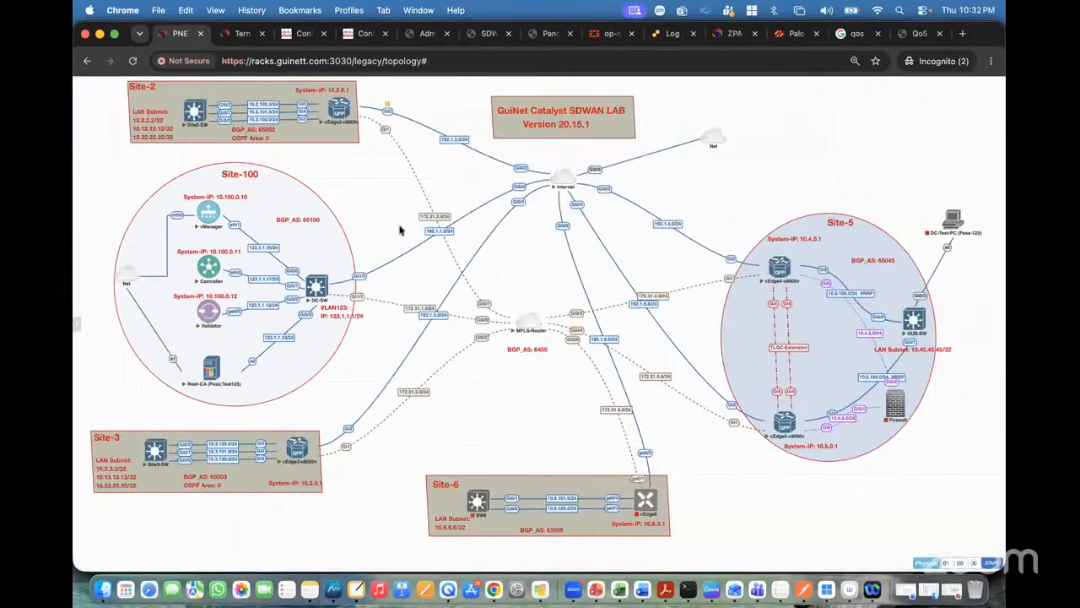
right_click(347, 426)
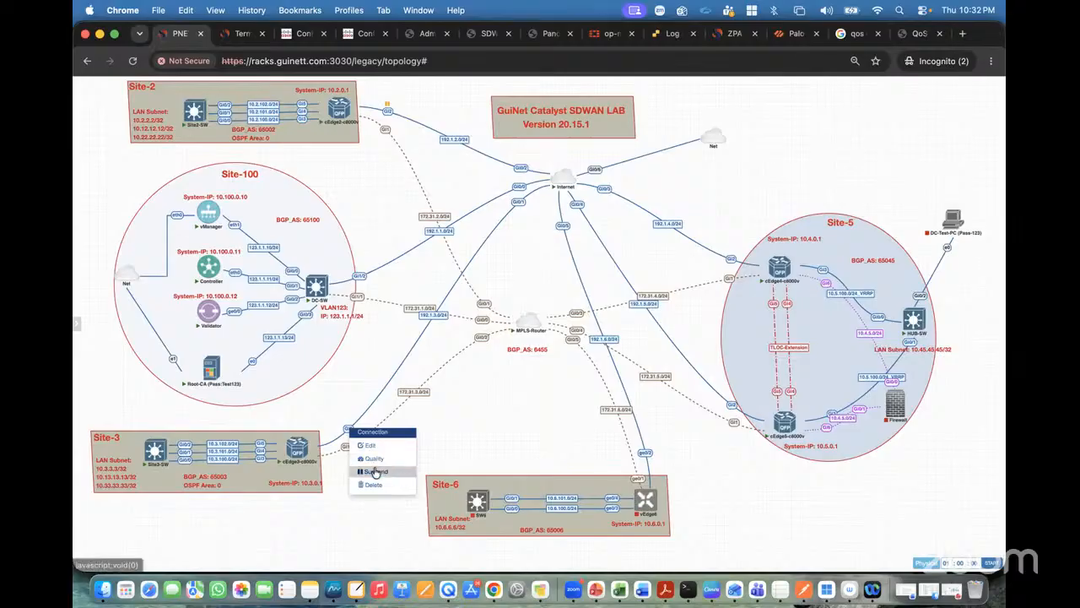
click(376, 471)
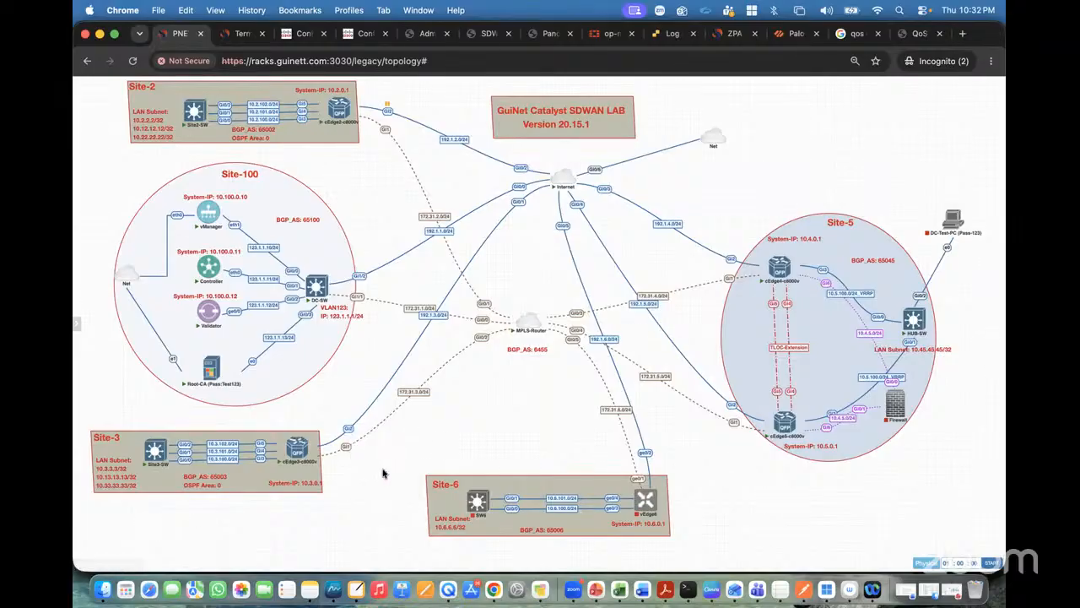
click(239, 34)
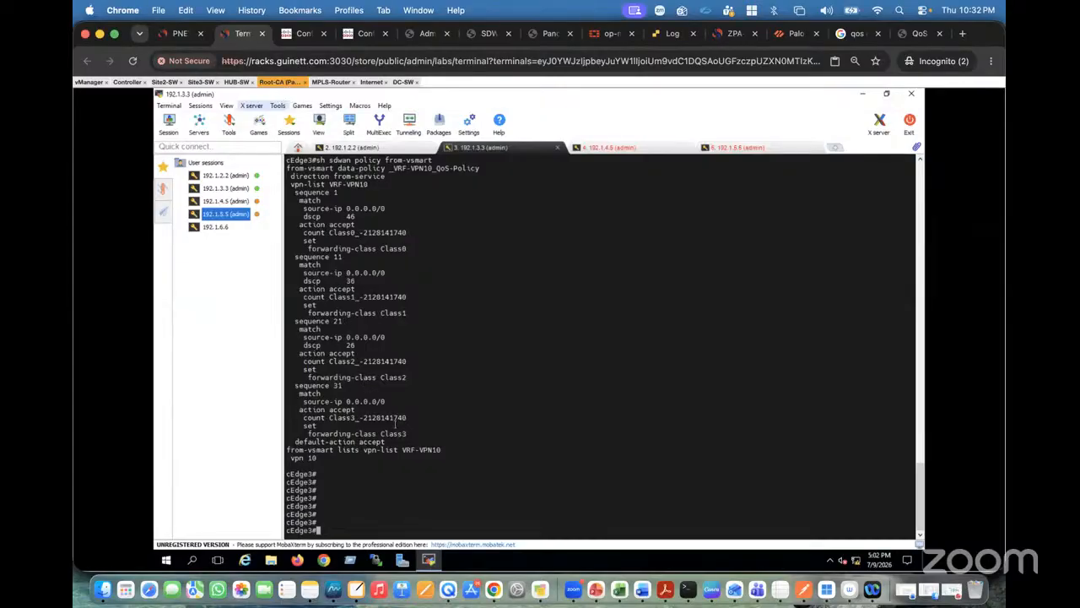
click(180, 34)
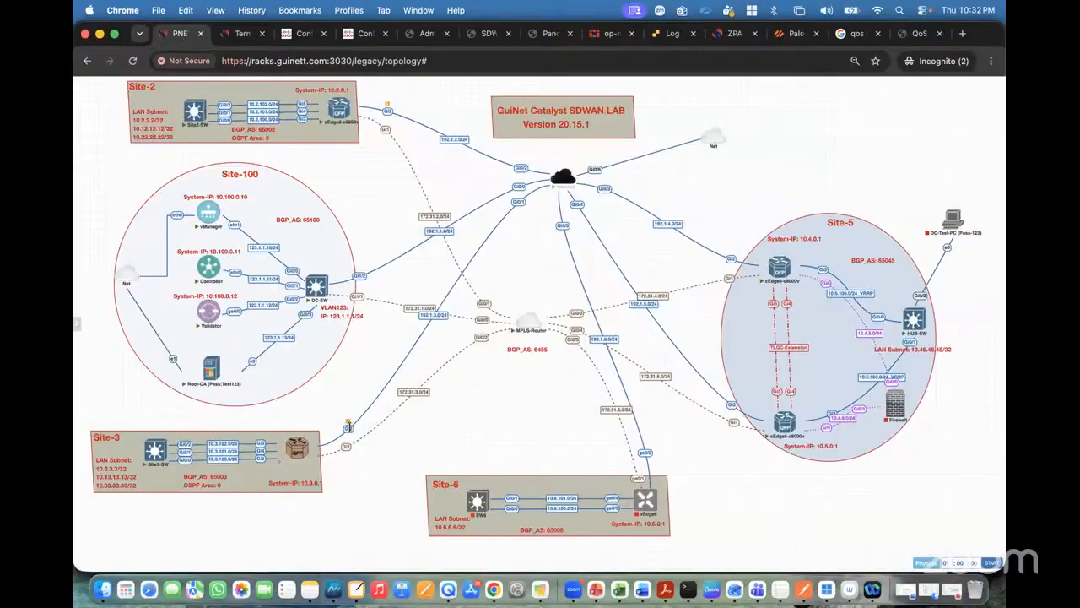
- Resume the suspended Gi2 Internet connections of cEdge2 at Site-2 and cEdge3 at Site-3
right_click(387, 111)
click(417, 157)
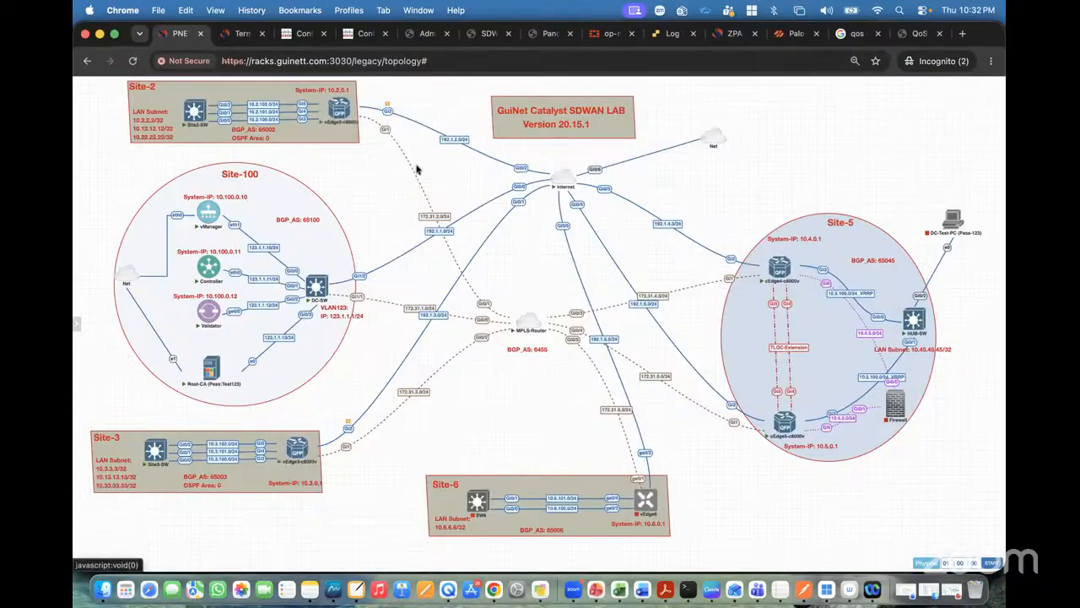
right_click(348, 427)
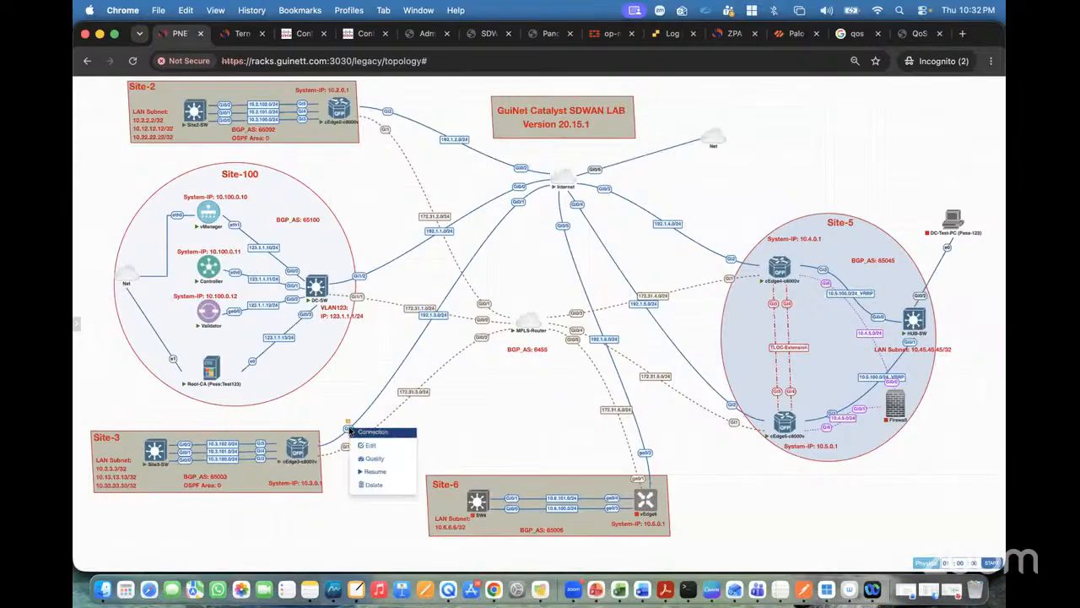
click(381, 474)
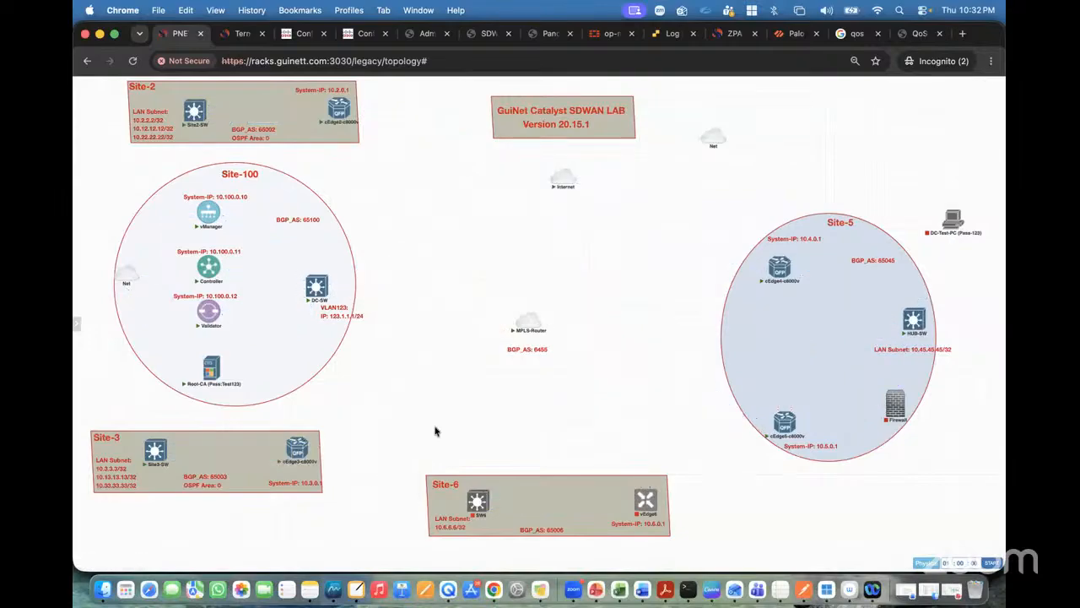
- Restart the stopped SSH session to cEdge3 and test that the cEdge2 session still responds at its prompt
click(240, 36)
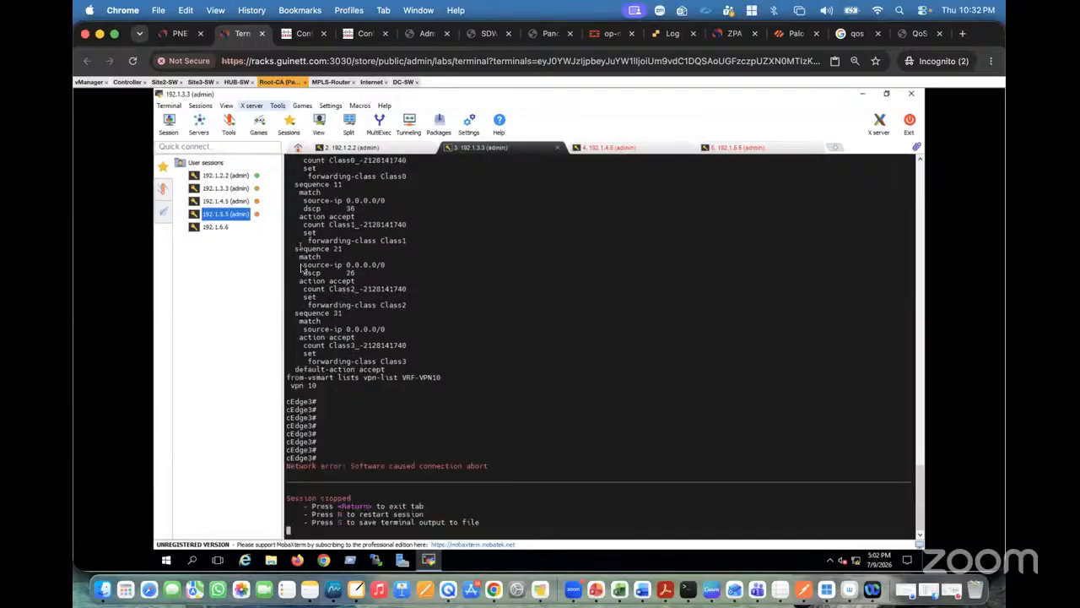
key(r)
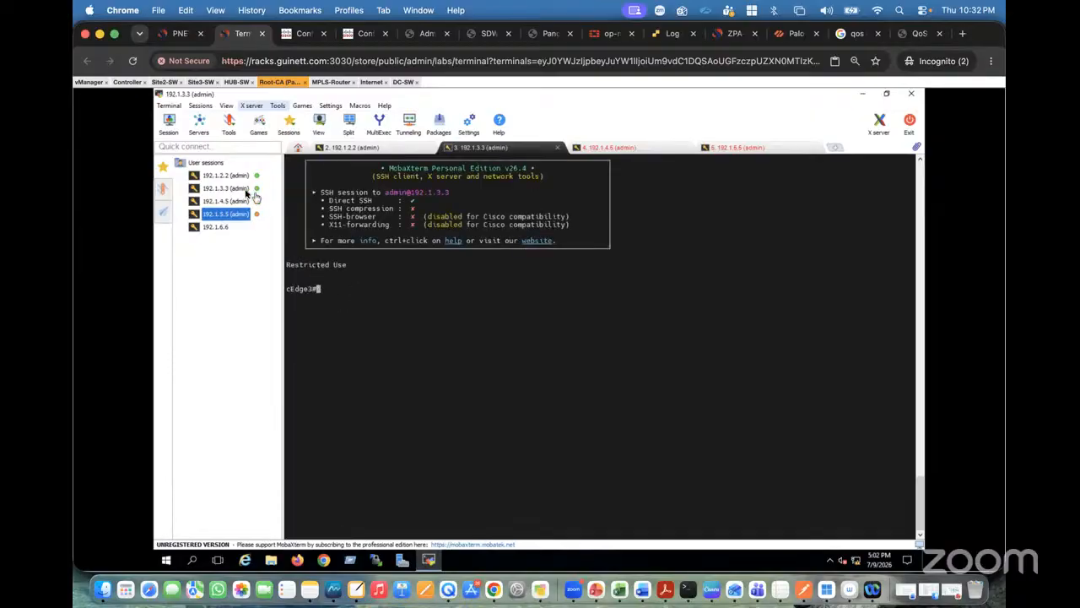
click(366, 149)
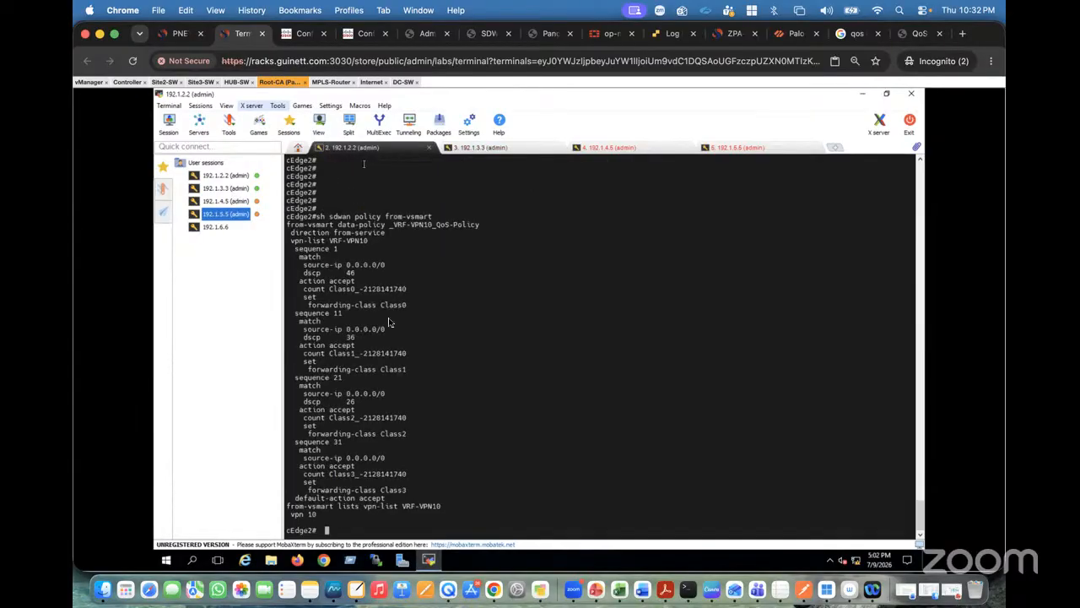
key(Return)
key(Return)
key(Return)
key(Return)
key(Return)
key(Return)
key(Return)
key(Return)
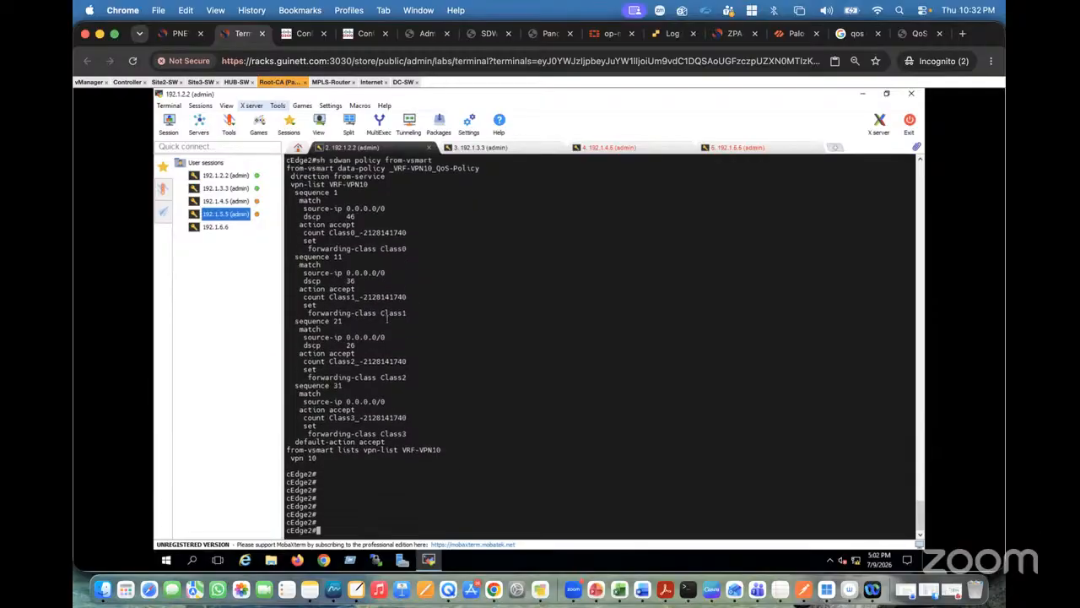
- Test the restarted cEdge3 session's prompt and go back to the lab topology page
click(495, 149)
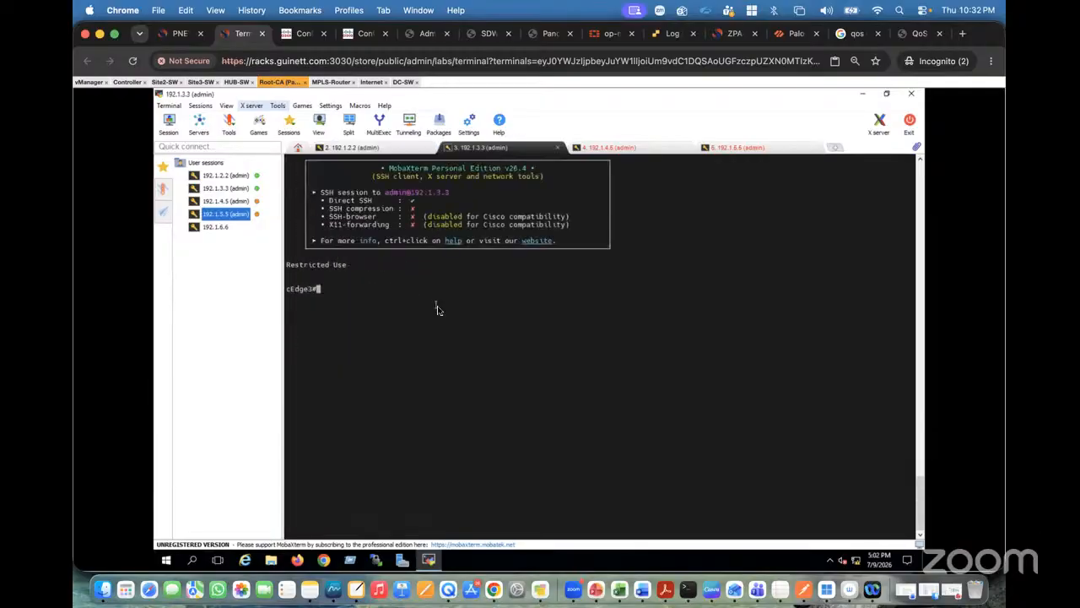
key(Return)
key(Return)
key(Return)
key(Return)
key(Return)
key(Return)
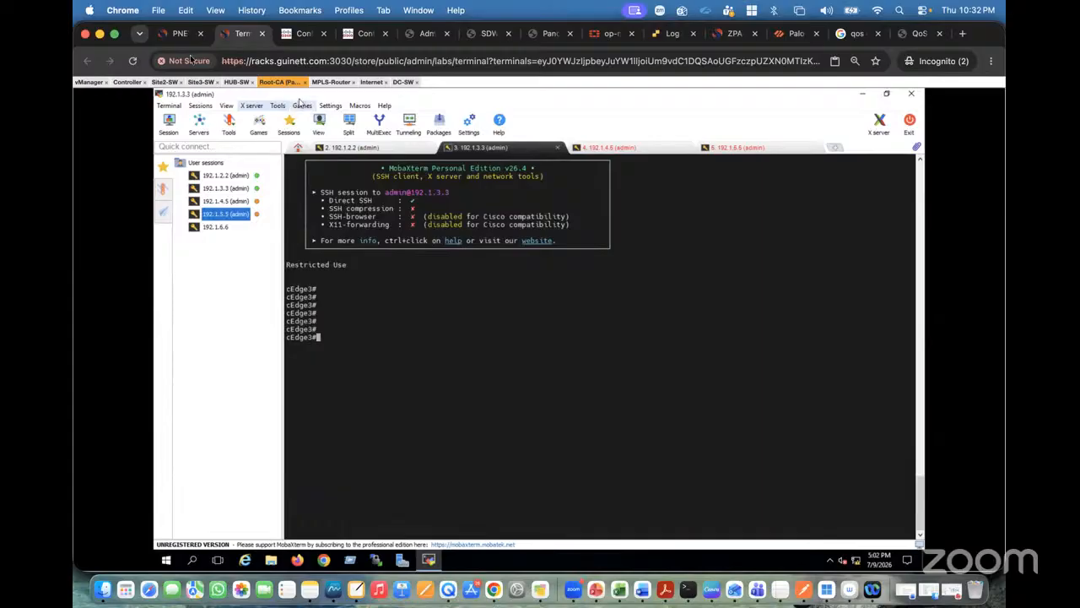
click(174, 35)
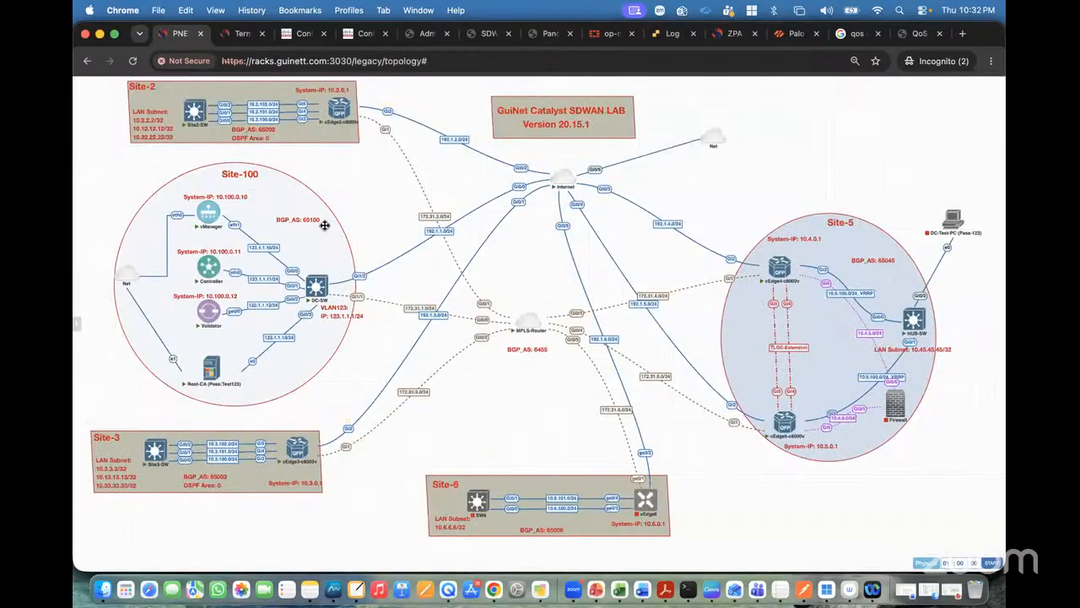
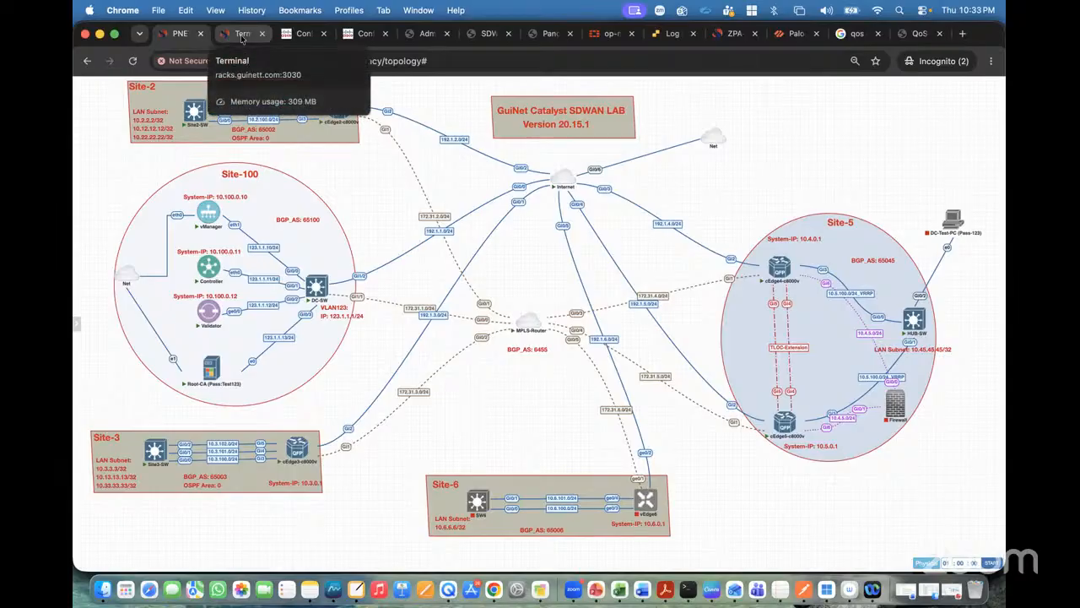
- Switch to Excel's Command_Reference-cEdge_and-vEdge workbook and locate the cEdge QoS command "show sdwan policy data-policy-filter" for checking live counters
click(104, 589)
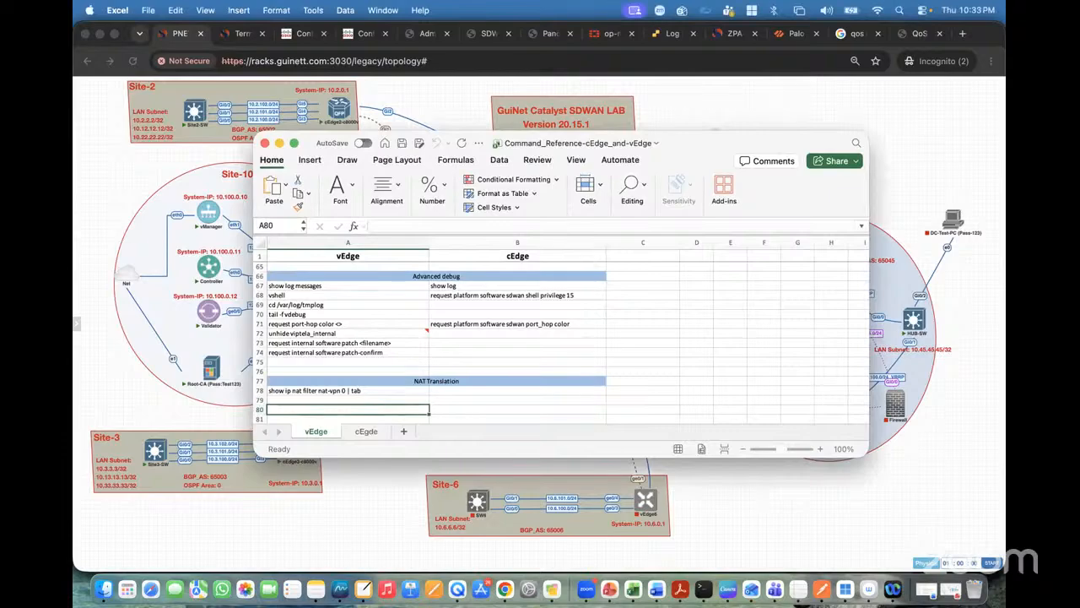
click(469, 323)
scroll(469, 323, down, 3)
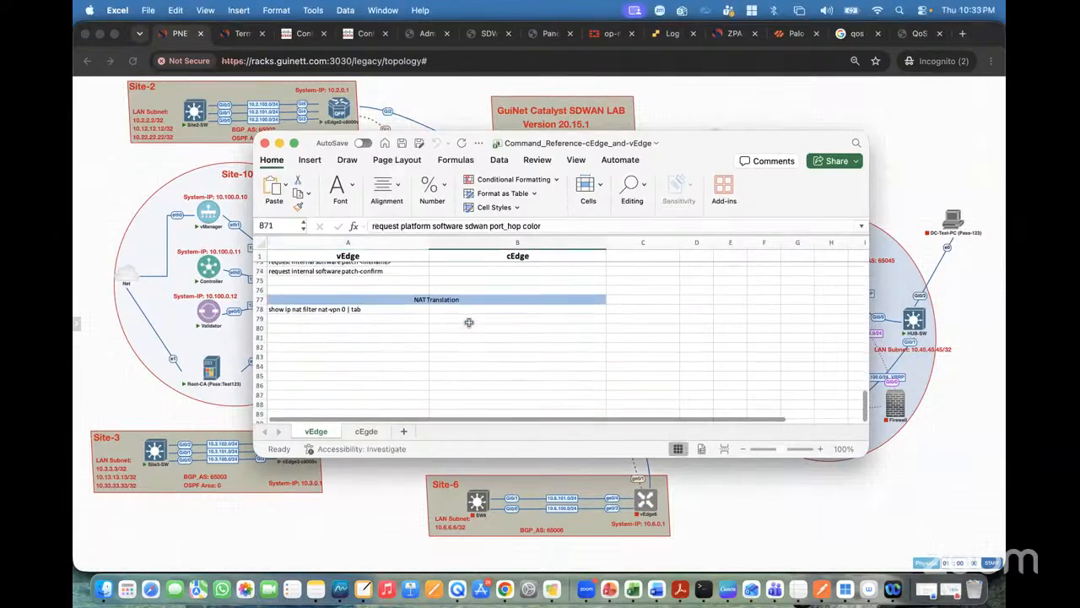
scroll(469, 323, up, 3)
scroll(469, 323, up, 1)
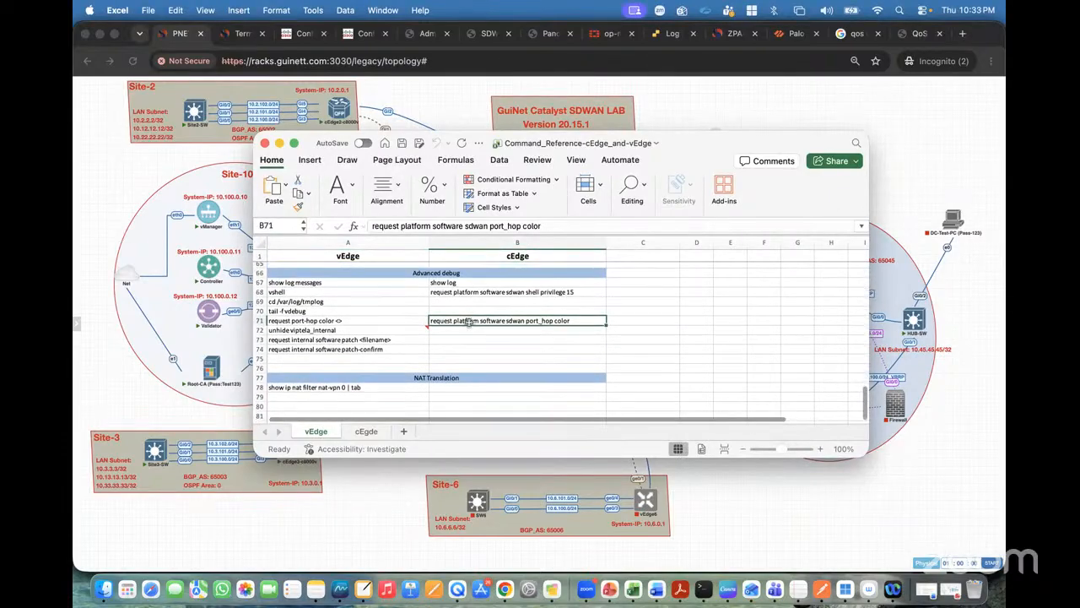
scroll(469, 321, up, 10)
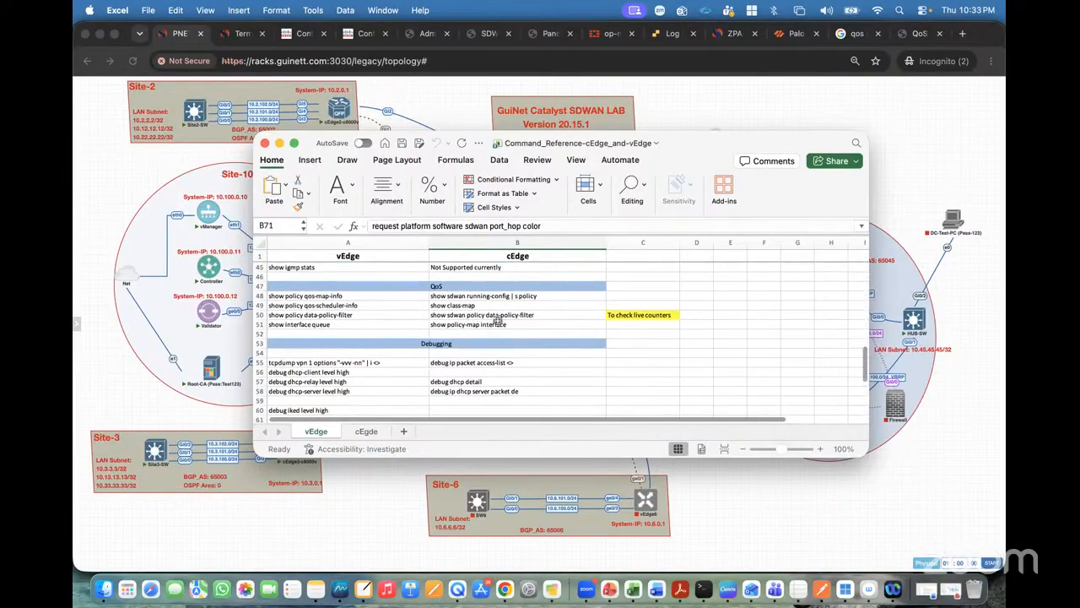
click(500, 317)
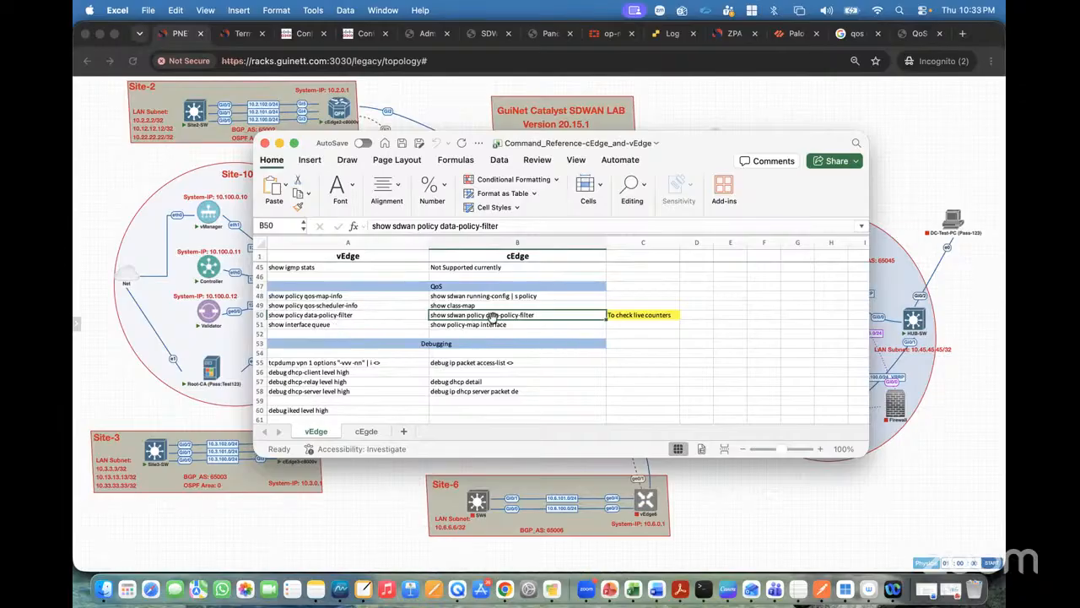
- Switch to the lab terminal and run "show sdwan policy data-policy-filter" in the cEdge3 session
click(156, 314)
click(239, 33)
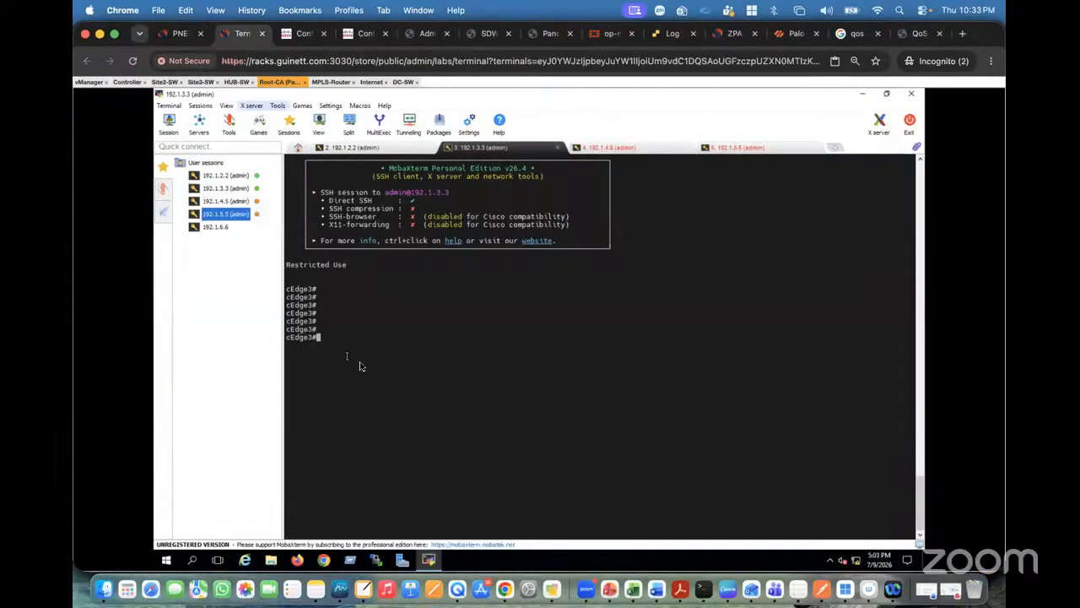
text(show sdwa)
key(Tab)
text(po)
key(Tab)
text(d)
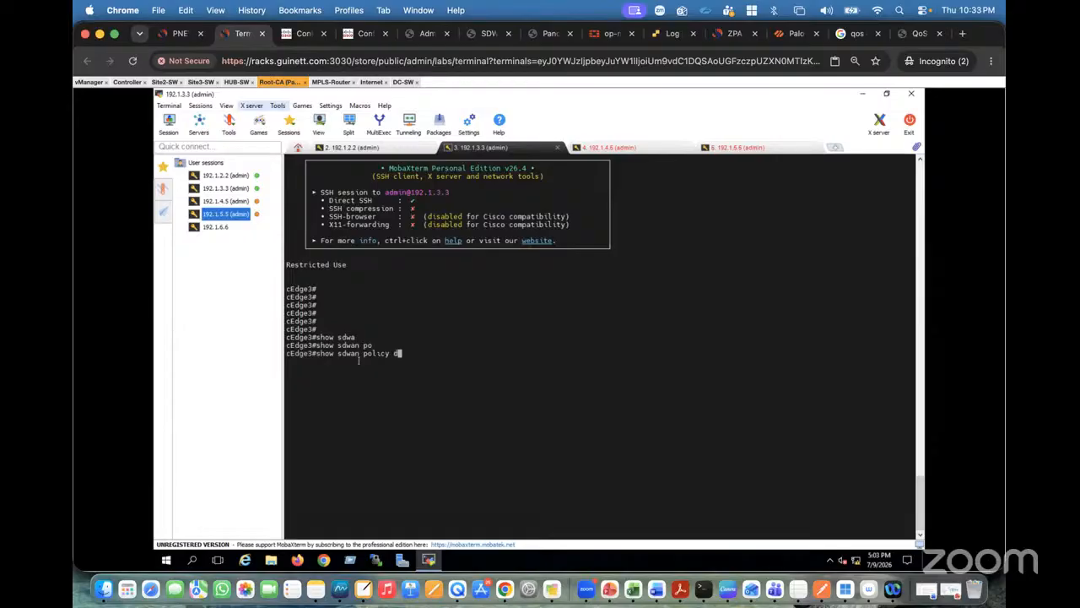
text(a)
key(Tab)
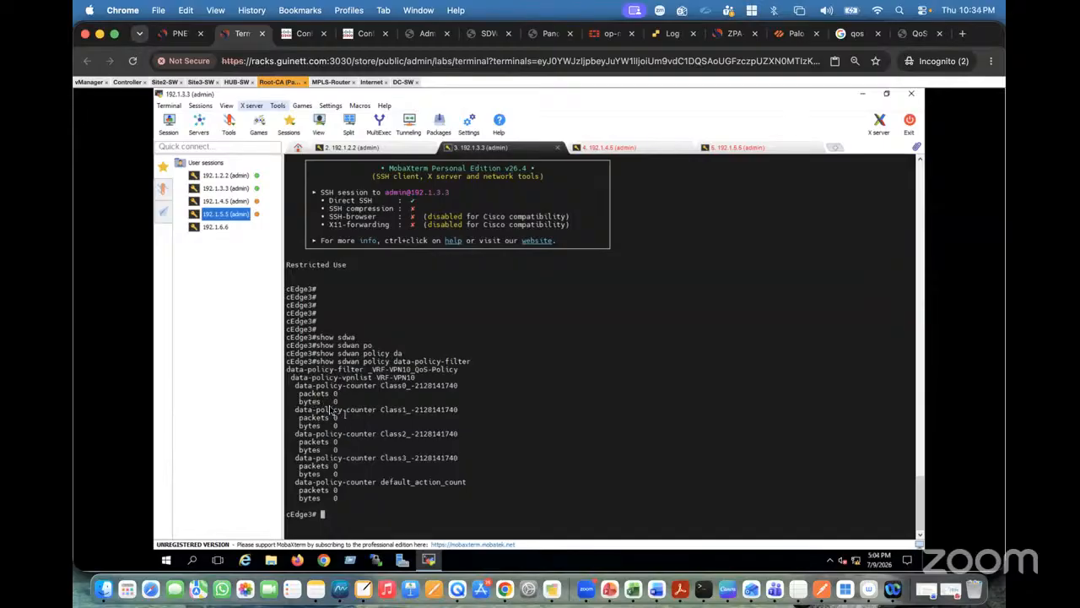
- Examine the packet and byte counters of each class in cEdge3's data-policy-filter output, glancing at the QoS values calculator for reference
drag(299, 393, 350, 498)
click(365, 473)
drag(295, 385, 353, 429)
click(354, 405)
click(308, 422)
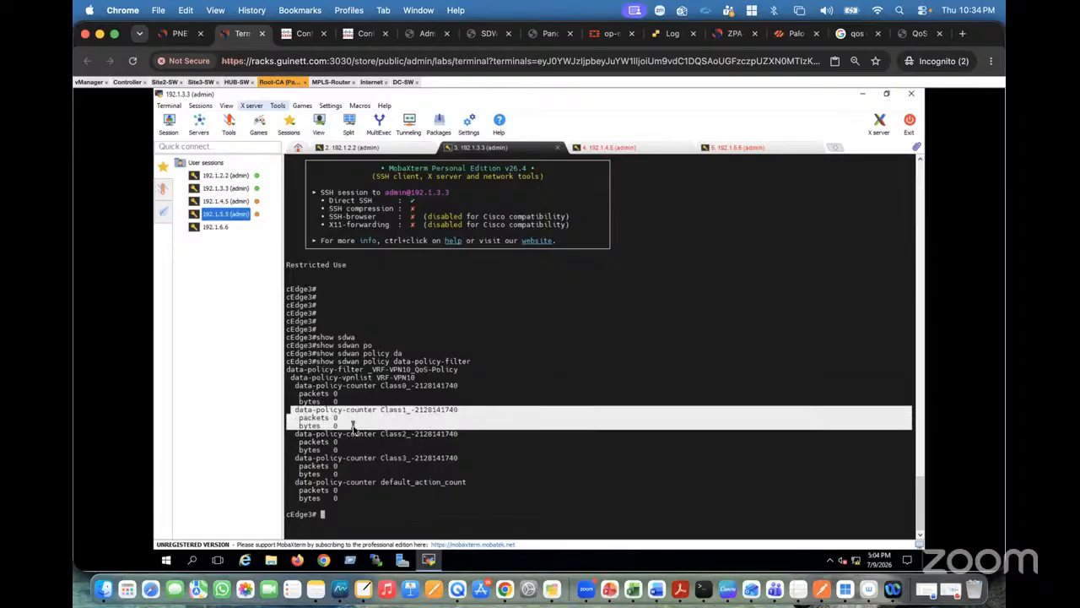
click(352, 429)
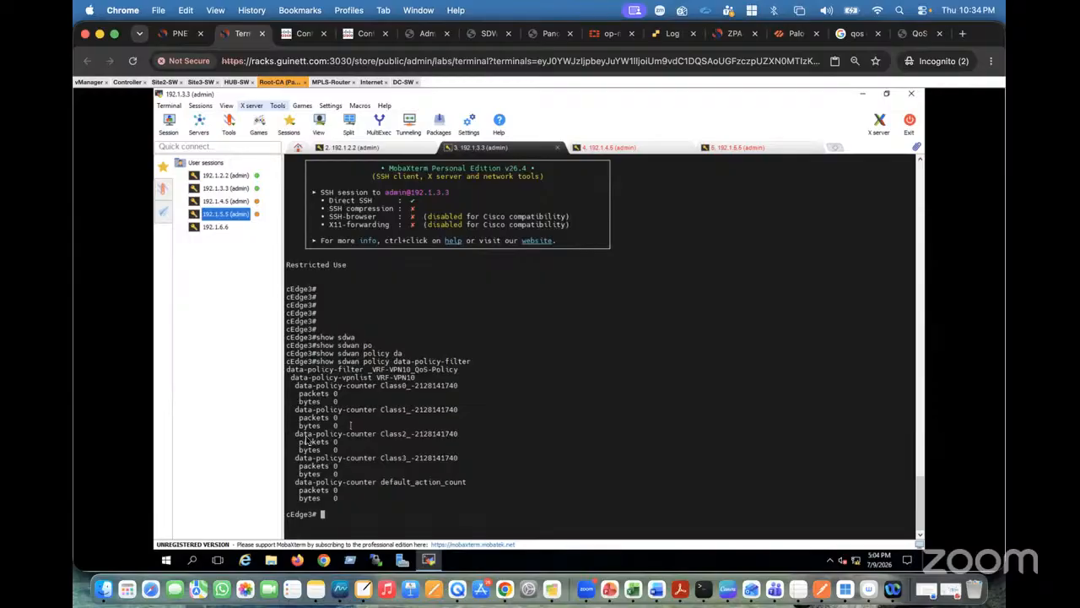
drag(295, 433, 346, 451)
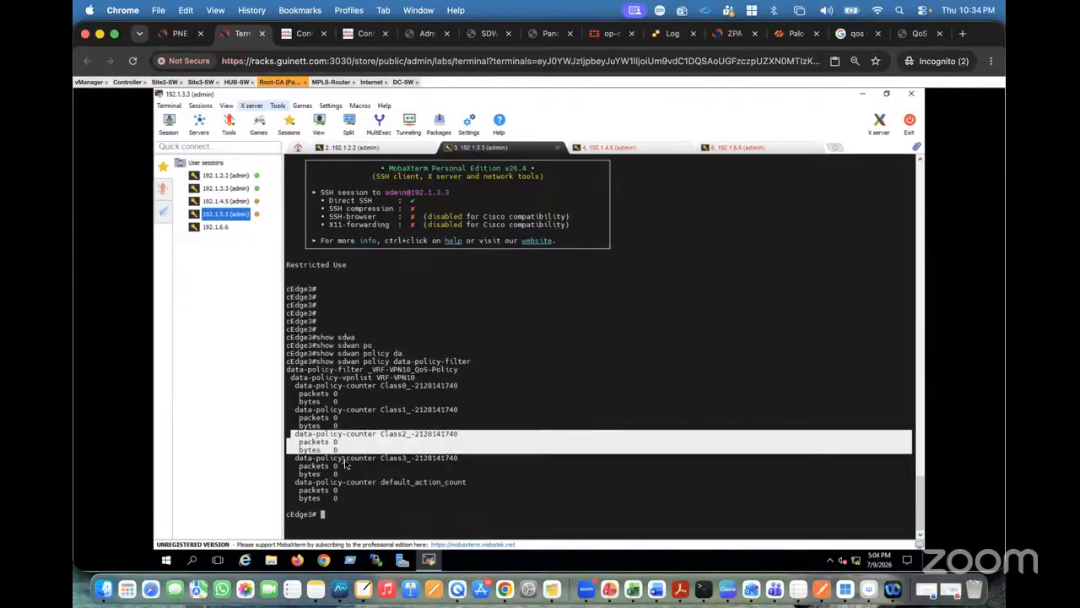
click(344, 463)
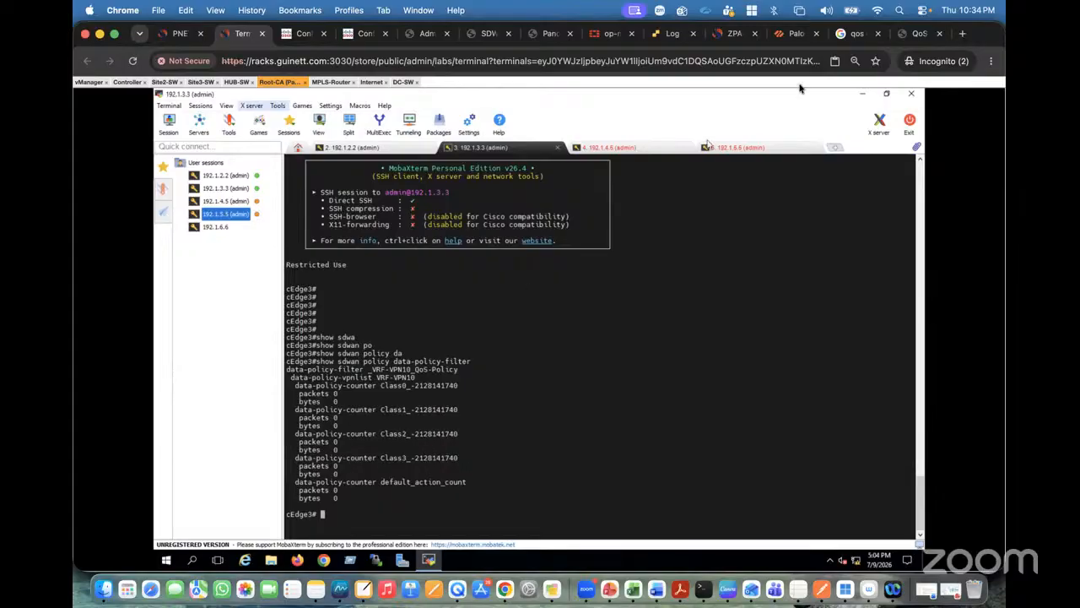
click(920, 34)
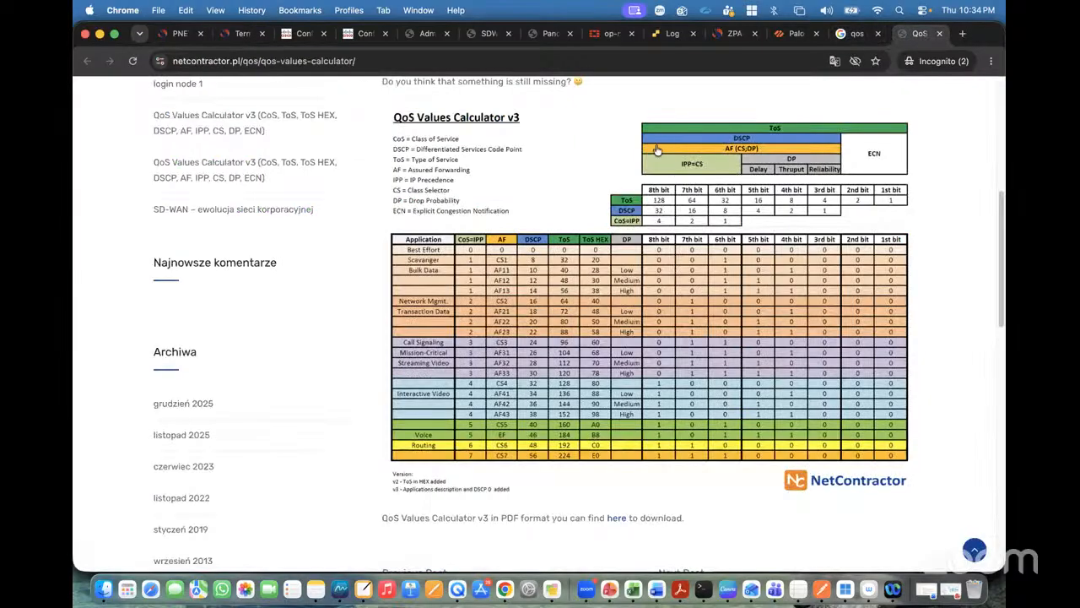
click(233, 36)
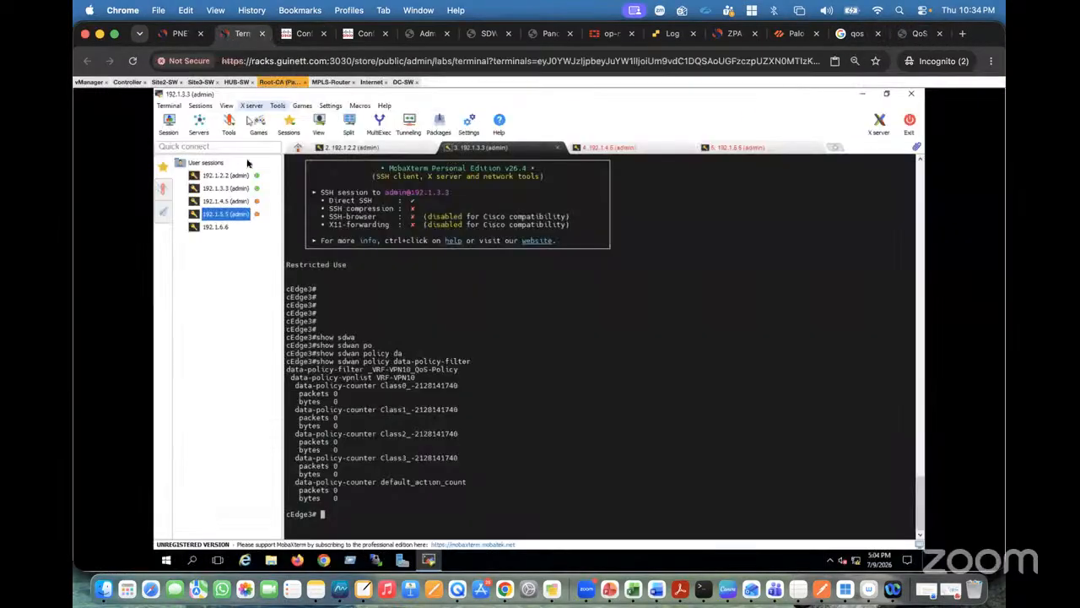
- Open the Site2-SW console, wake its prompt and enter privileged EXEC mode
click(164, 82)
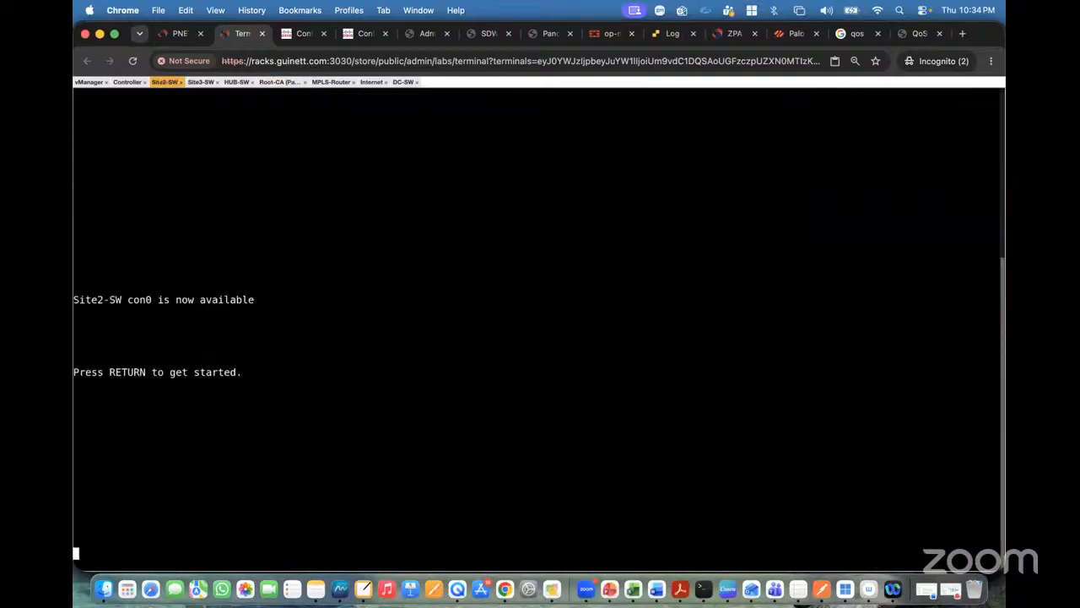
key(Return)
key(Return)
key(Return)
key(Return)
key(Return)
key(Return)
key(Return)
key(Return)
text(en)
key(Return)
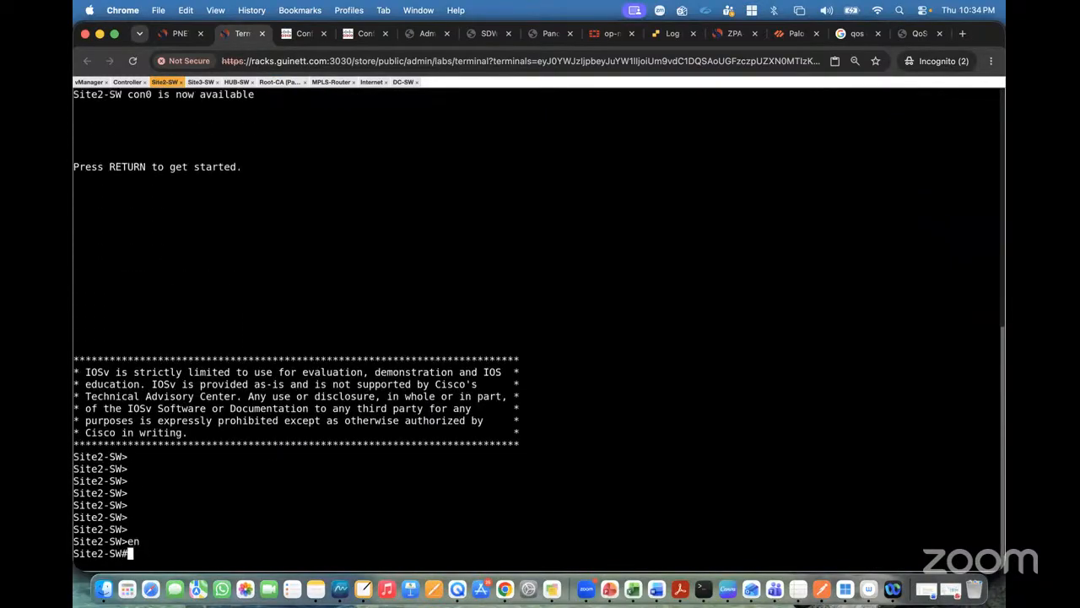
key(Return)
key(Return)
key(Return)
- Ping 10.3.3.3 from Site2-SW with source address 10.2.2.2 to generate inter-site traffic
text(ping )
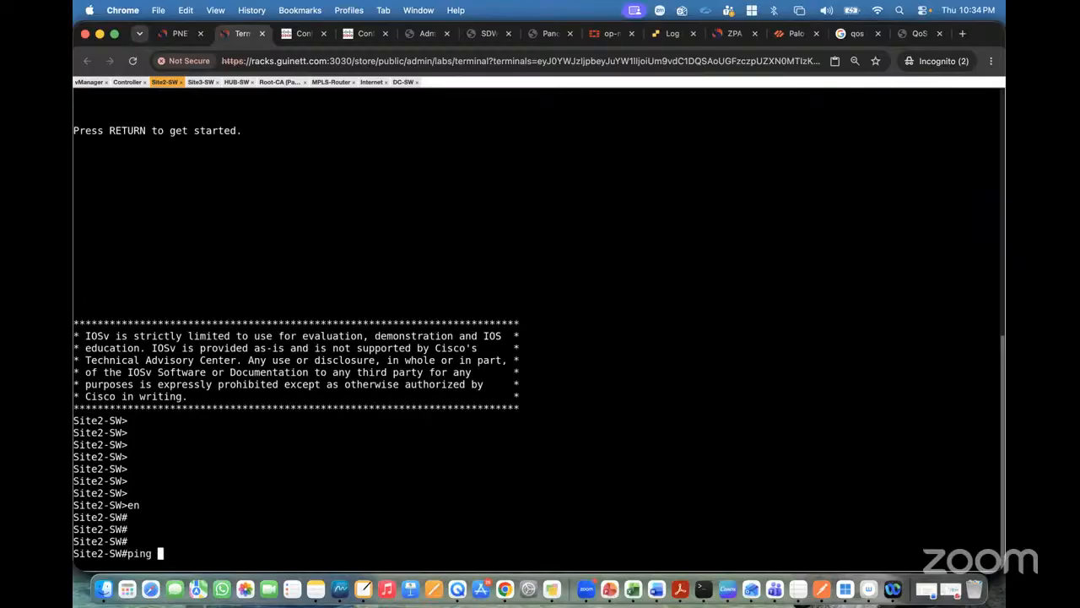
text(10.3.3.3 so)
key(Tab)
text(10.2.2)
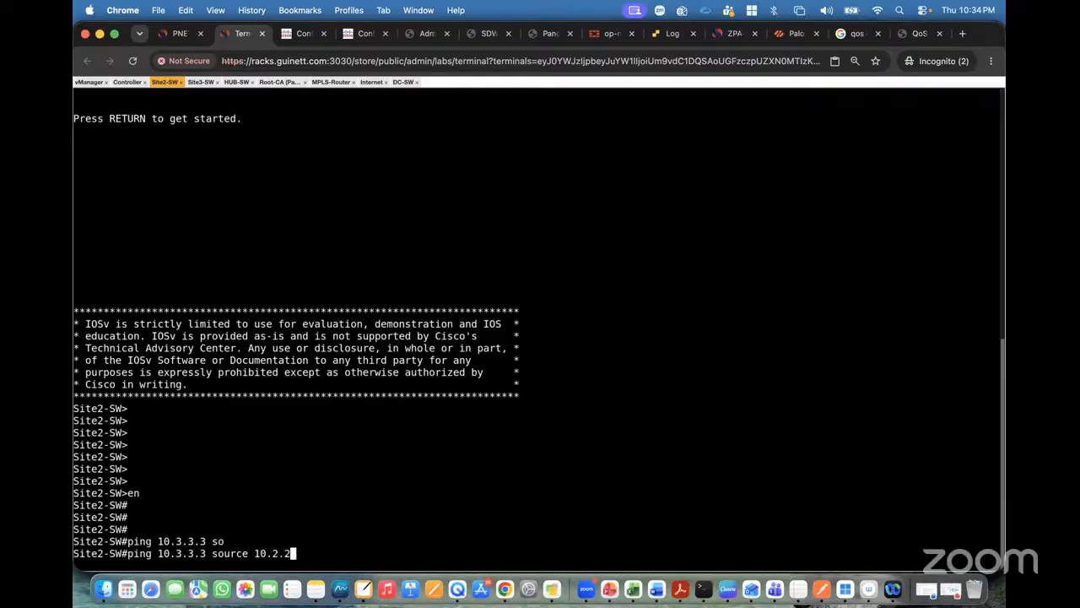
text(.2)
key(Return)
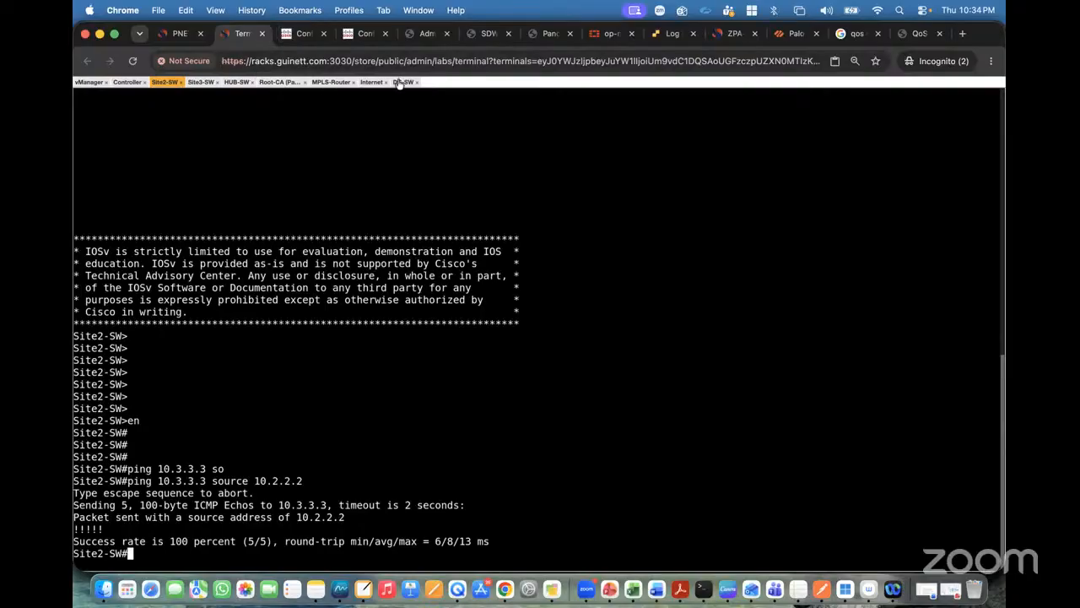
- Go back to the cEdge3 session on Root-CA and rerun "show sdwan policy data-policy-filter" to recheck the class counters
click(279, 82)
key(Return)
key(Return)
key(Return)
key(Return)
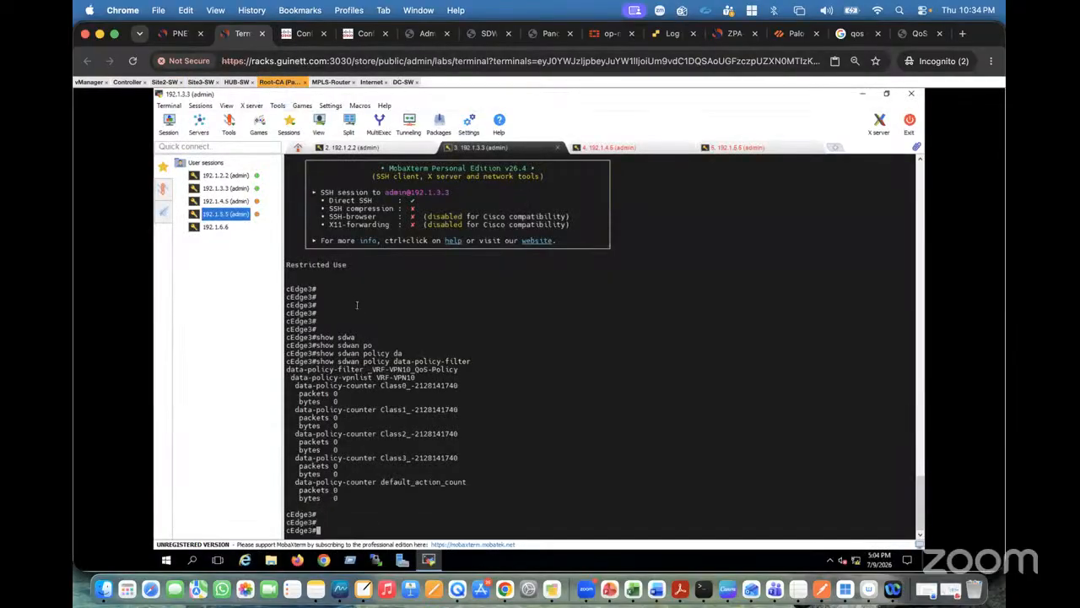
key(Up)
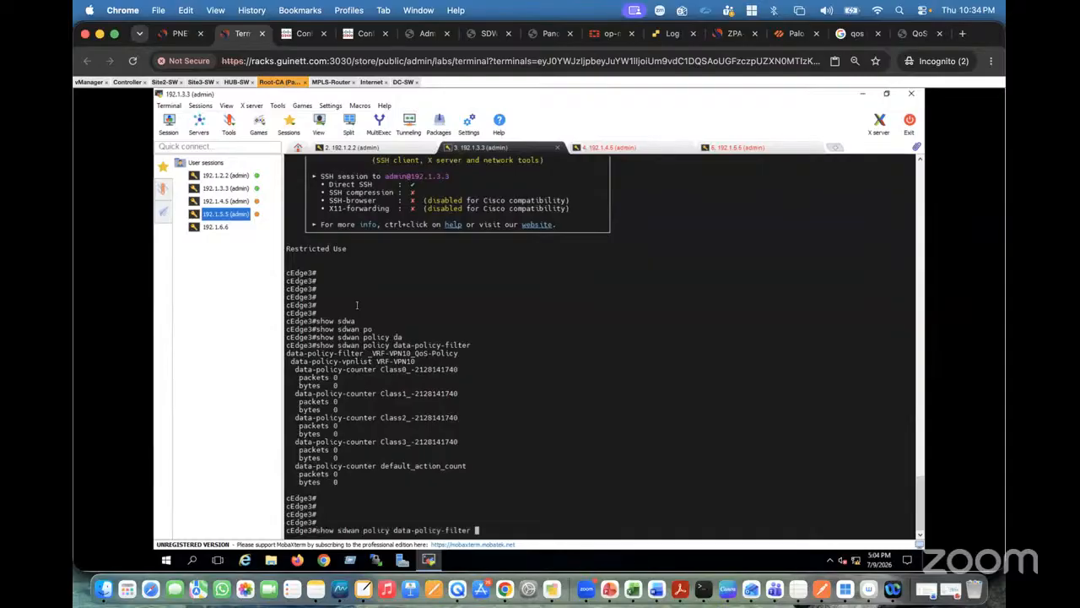
key(Return)
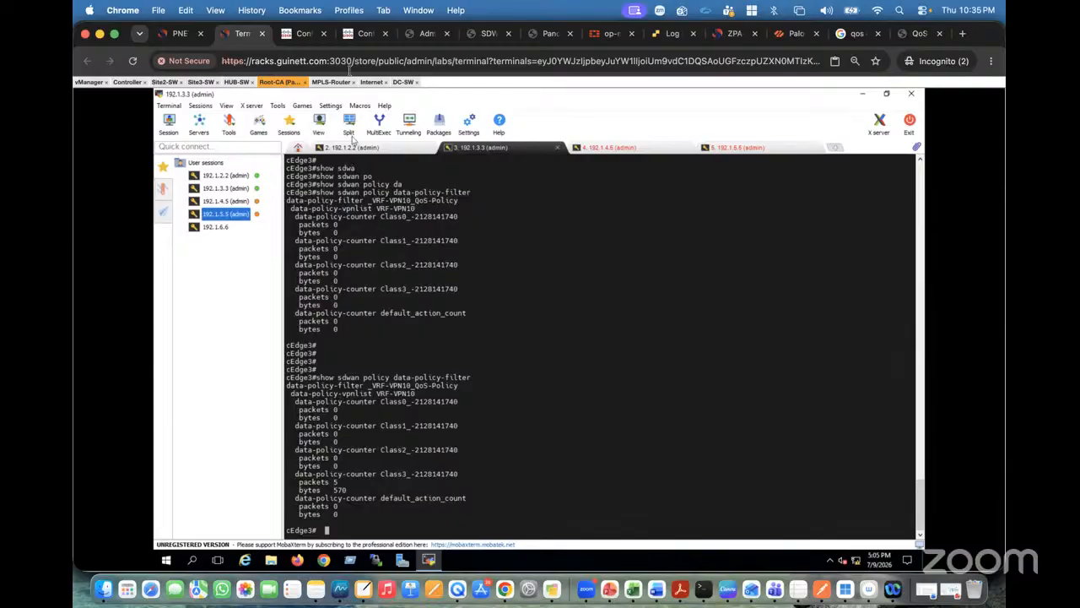
- Switch to Catalyst SD-WAN Manager and view the traffic data assignment of the centralized QoS-Policy
click(363, 34)
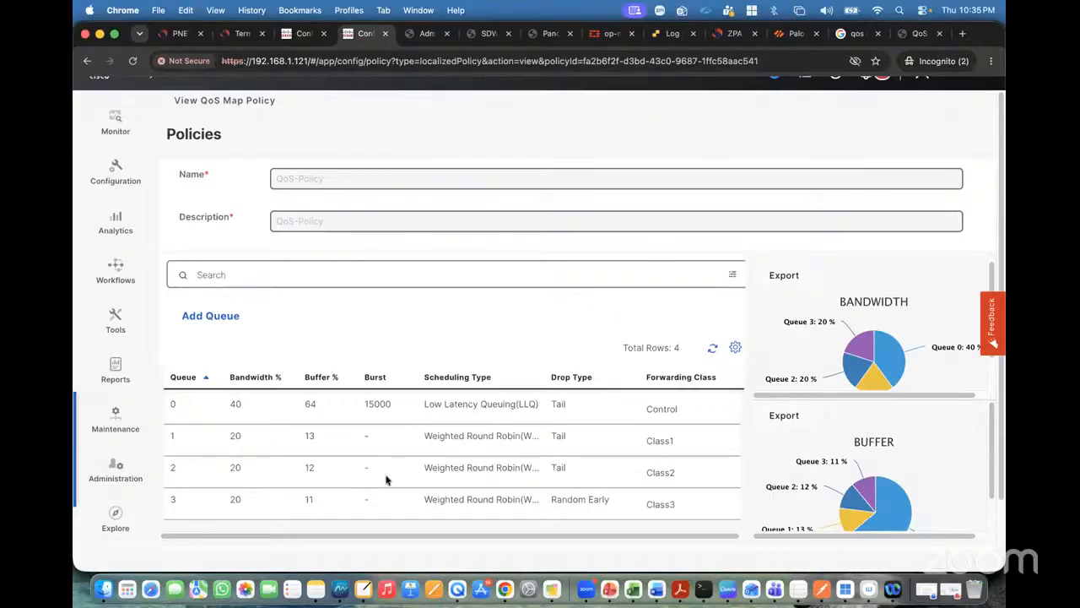
click(304, 34)
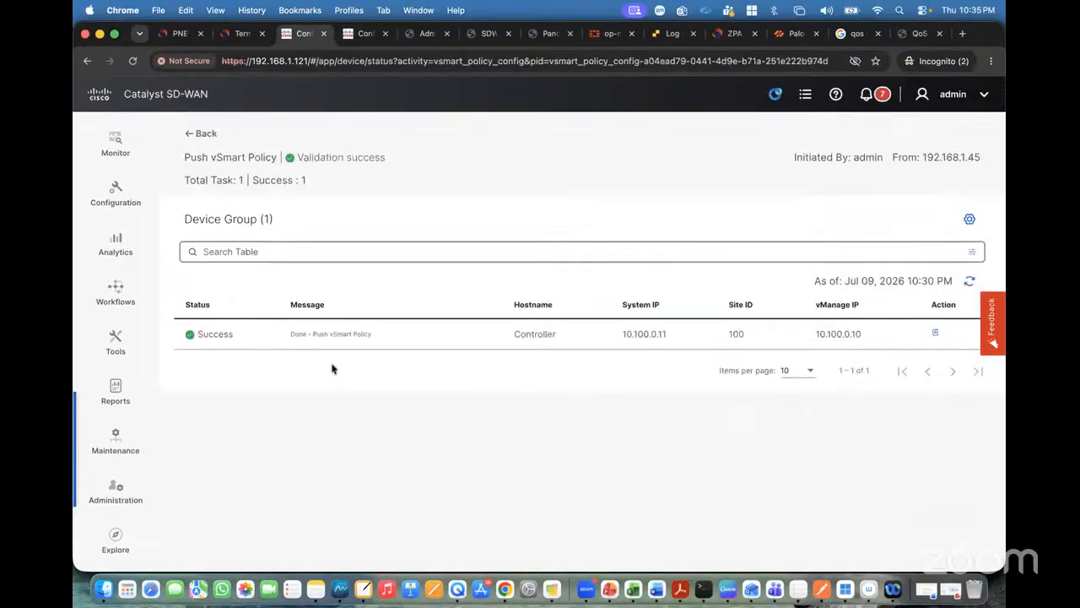
click(118, 193)
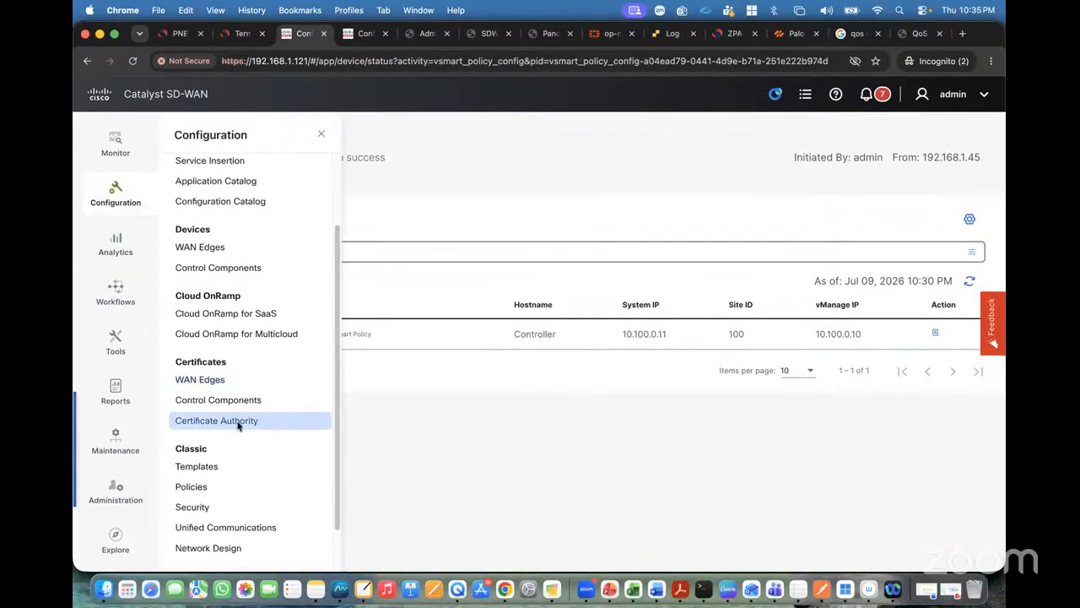
click(199, 485)
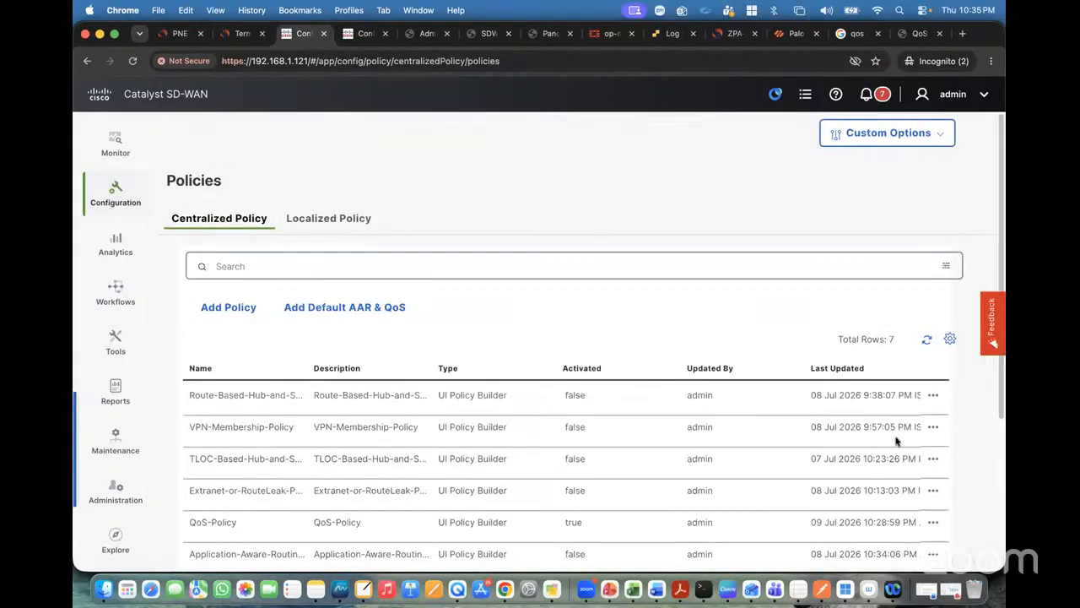
scroll(843, 432, down, 2)
click(933, 467)
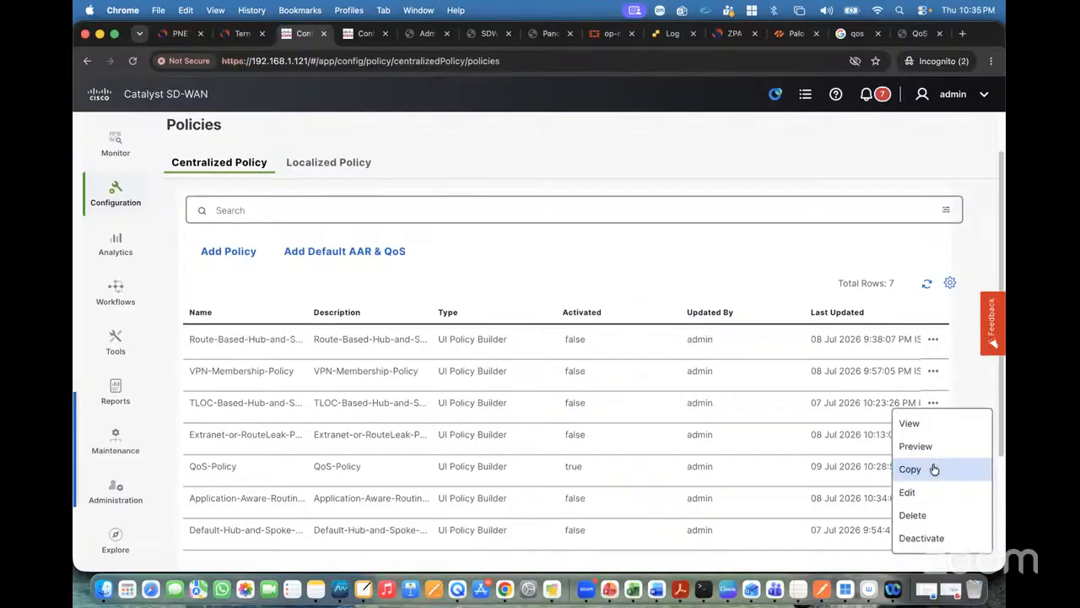
click(907, 423)
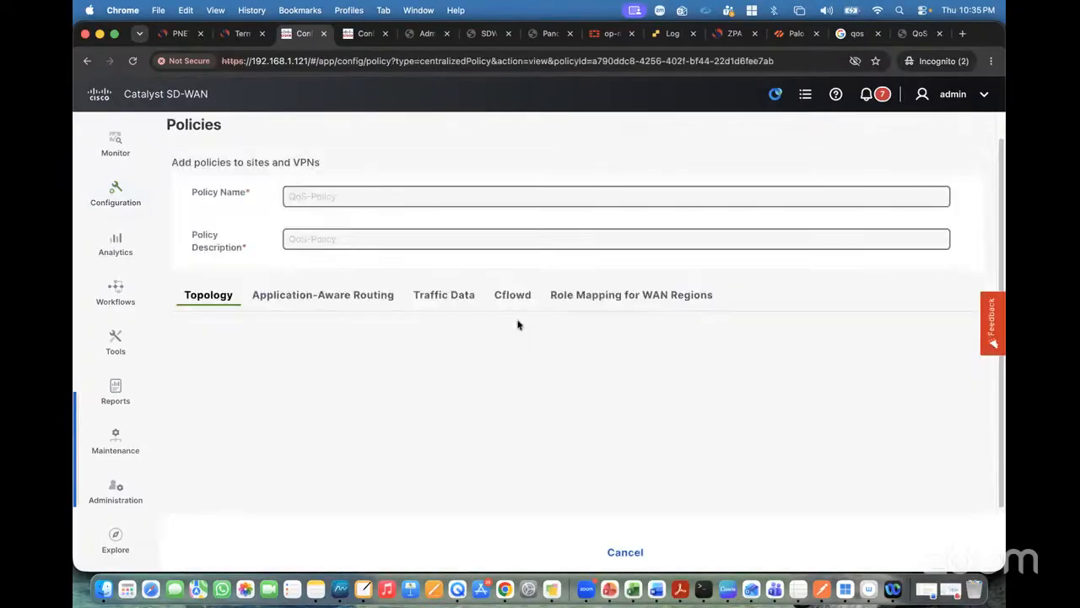
click(444, 295)
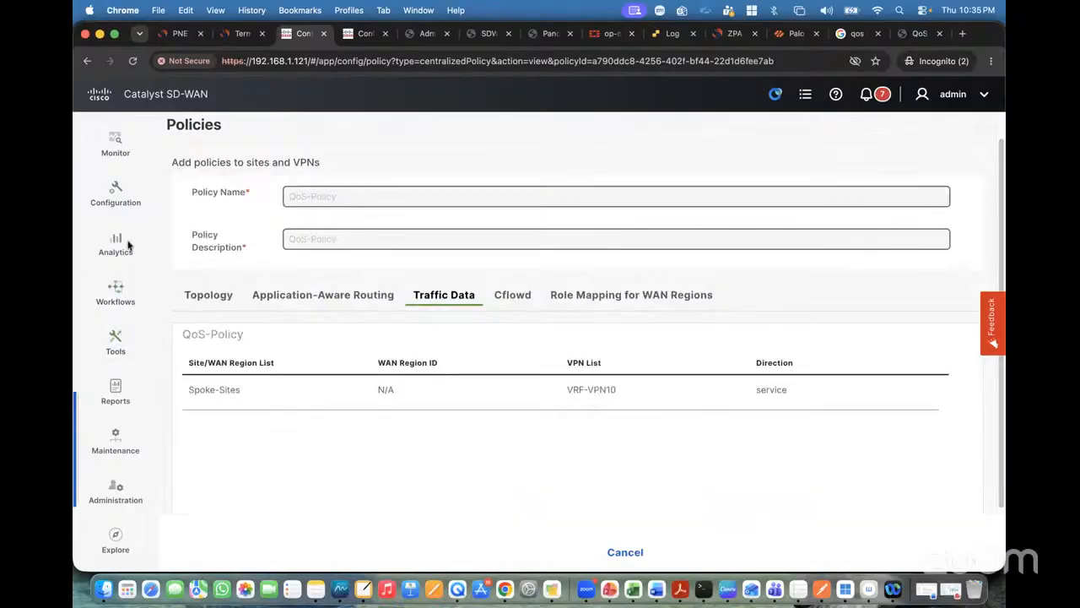
- Open the QoS-Policy data policy from the centralized traffic policies and review the DSCP matches and forwarding classes of its sequence rules
click(116, 192)
click(190, 489)
click(869, 135)
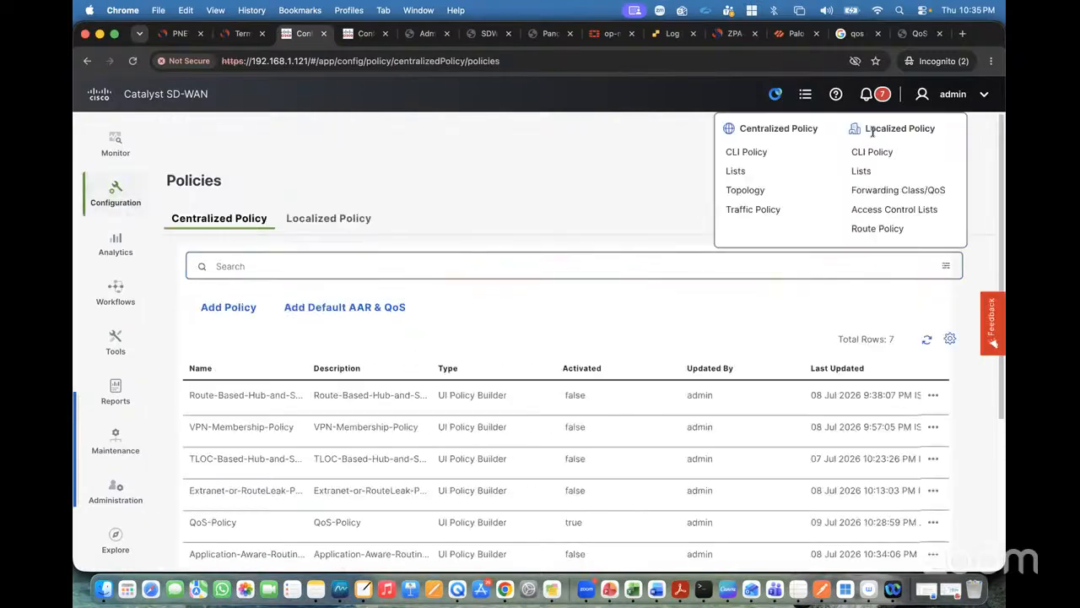
click(747, 211)
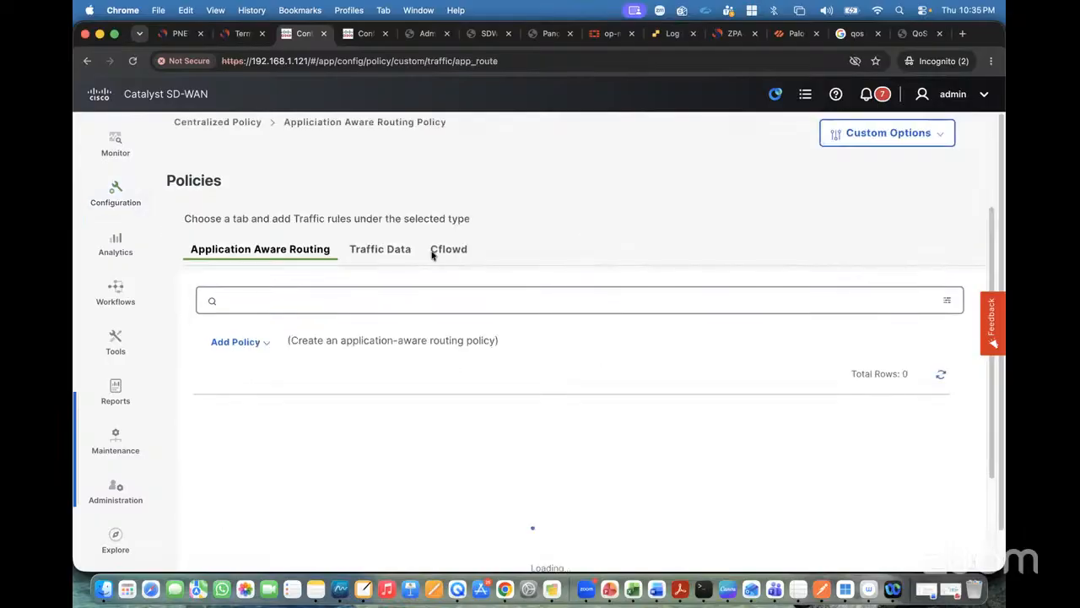
click(400, 260)
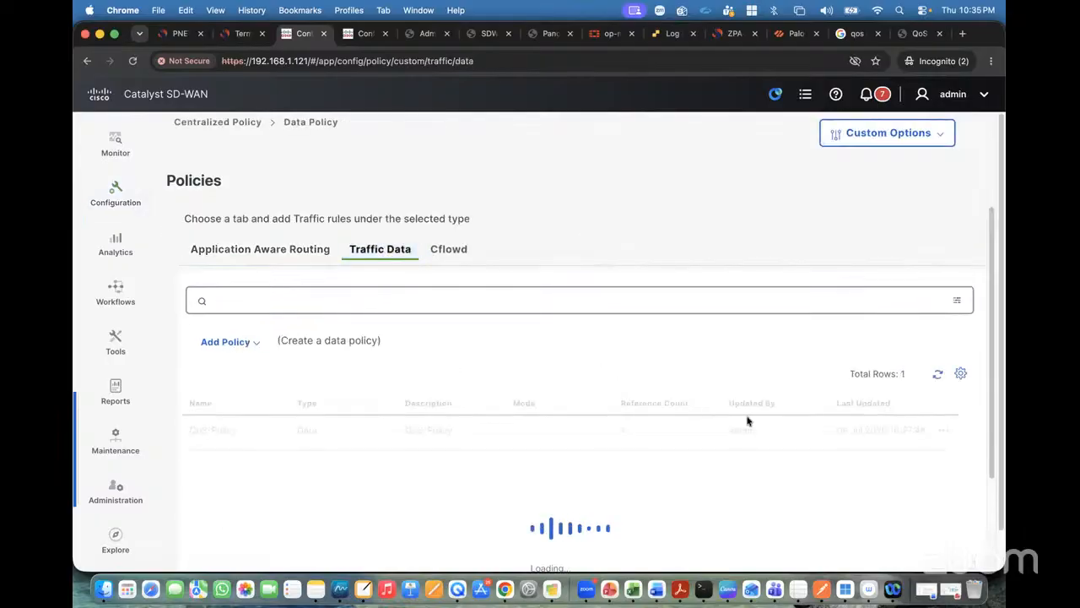
click(946, 430)
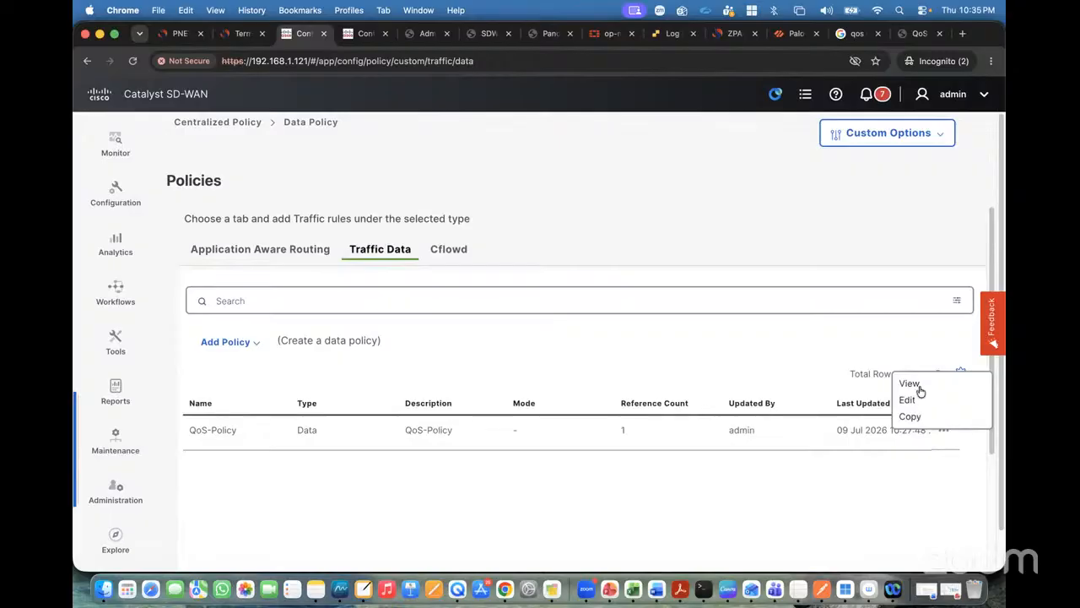
click(915, 403)
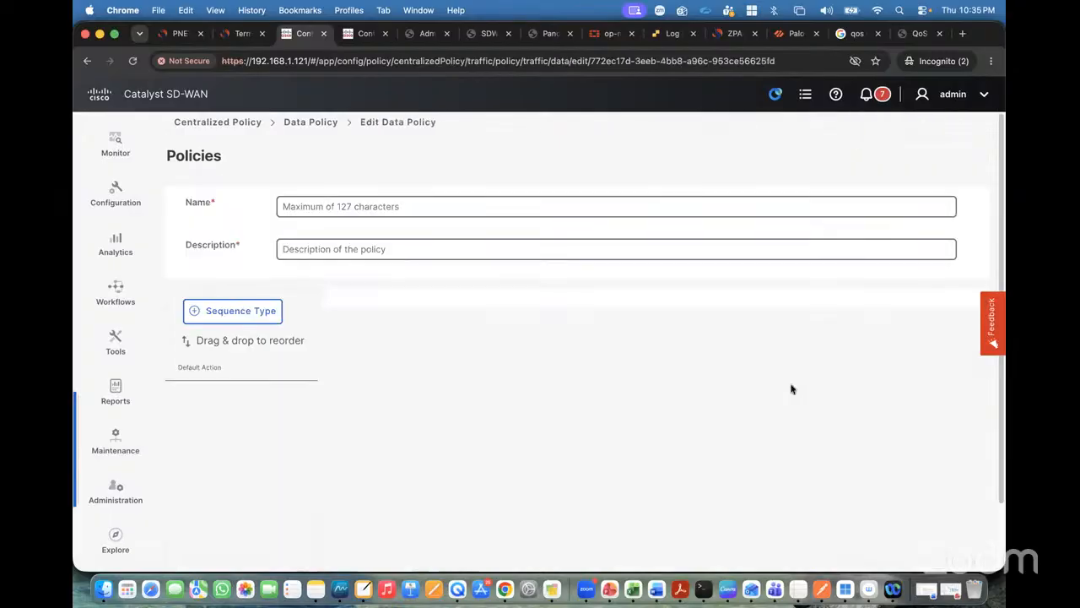
scroll(733, 404, down, 5)
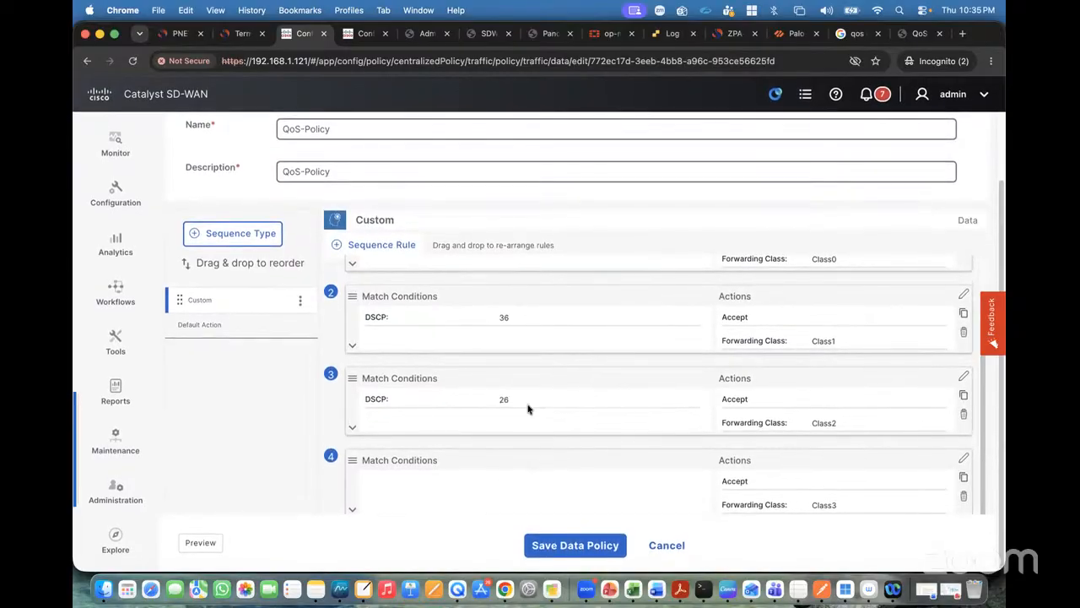
scroll(529, 410, up, 2)
scroll(529, 411, down, 2)
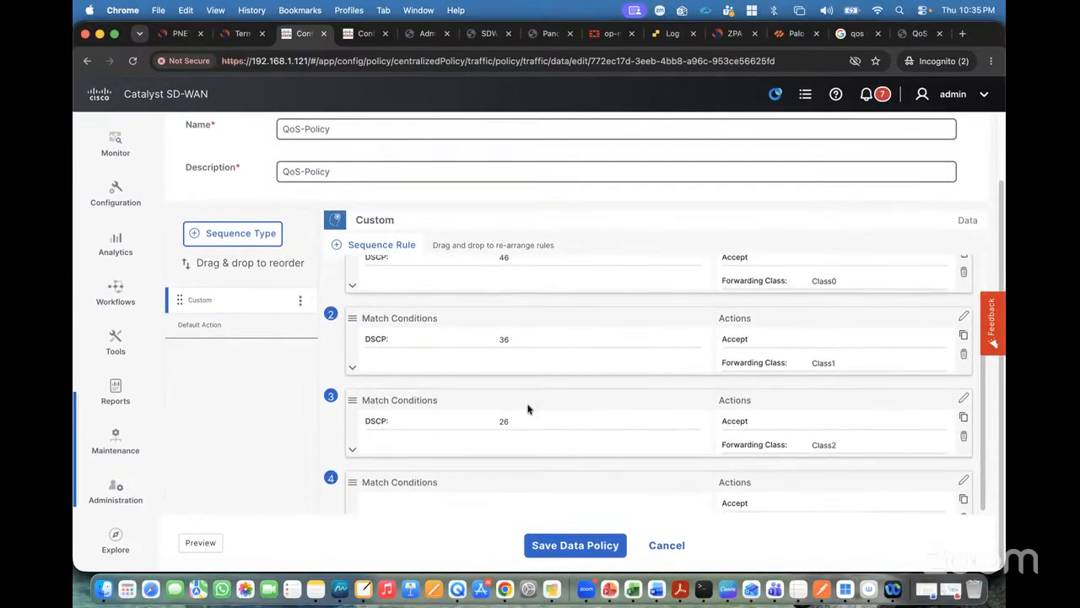
scroll(515, 422, down, 2)
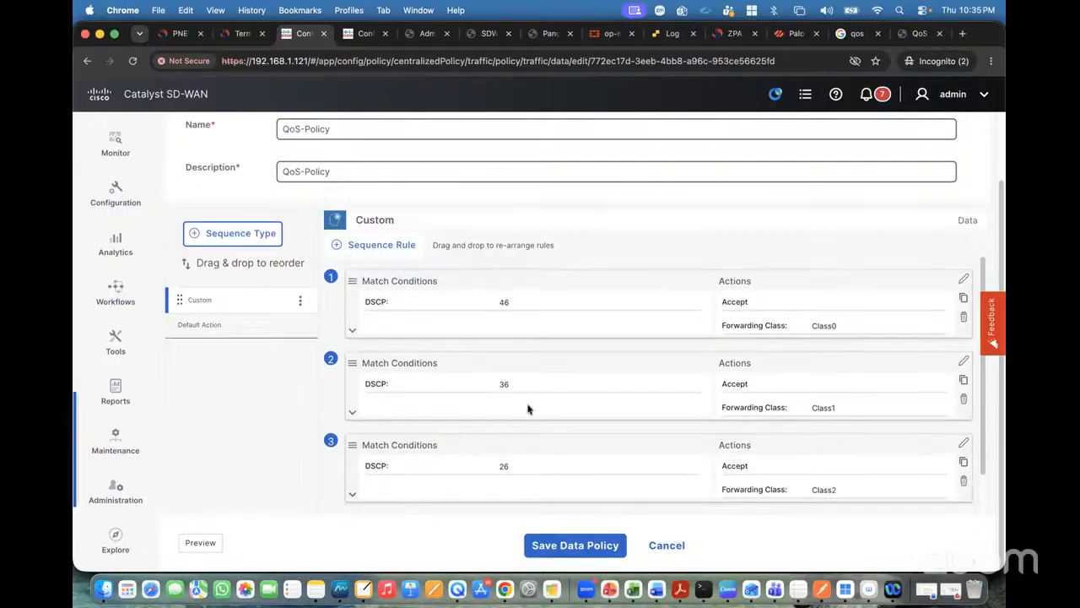
- Return to the Site2-SW console in the lab terminal and start an interactive ping using the default IP protocol
click(244, 34)
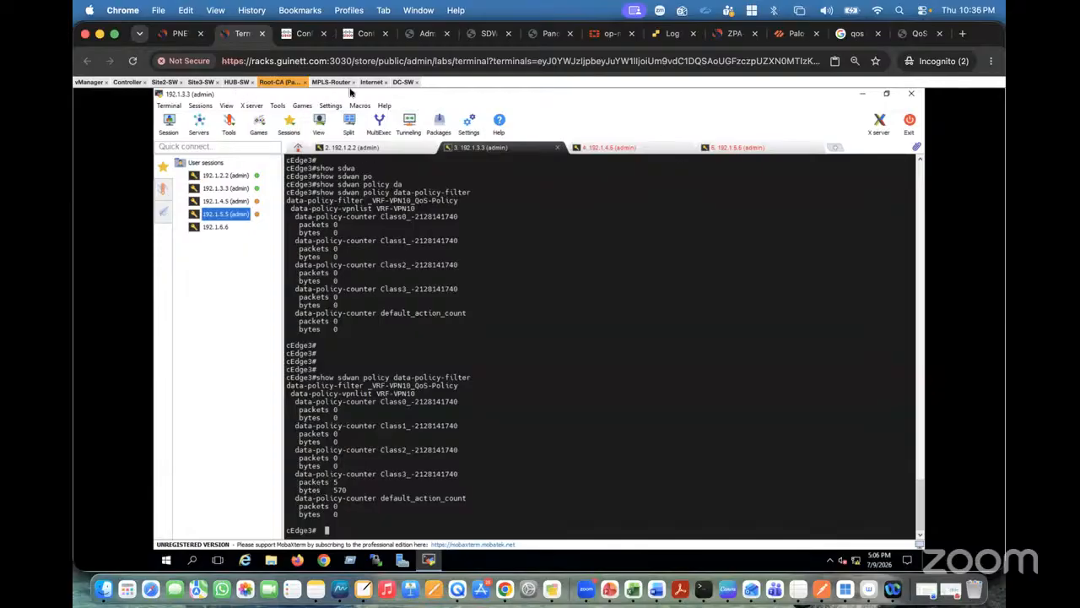
click(167, 82)
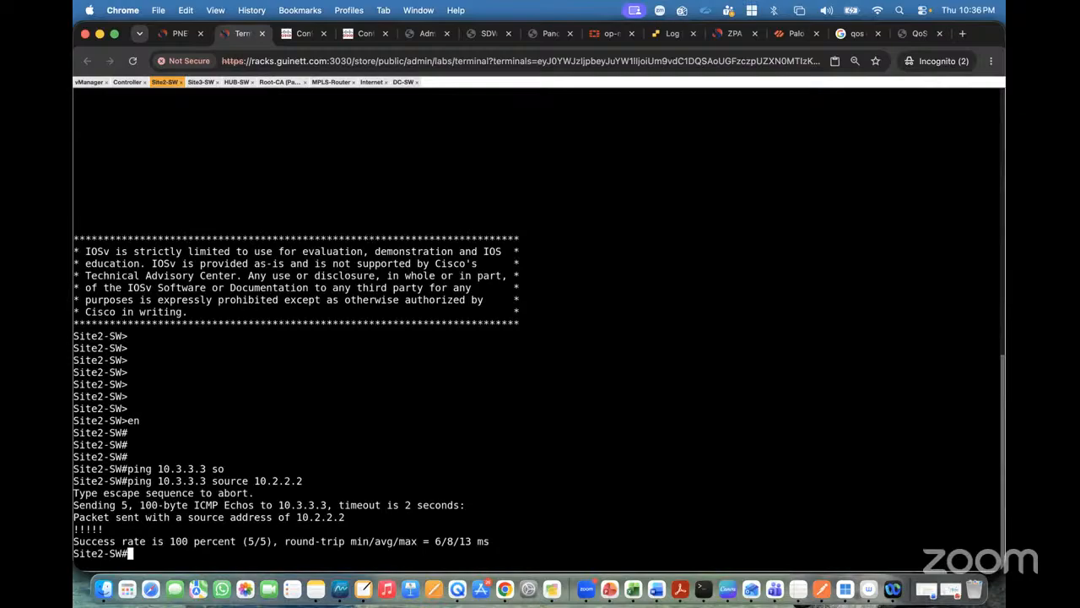
key(Return)
key(Return)
key(Return)
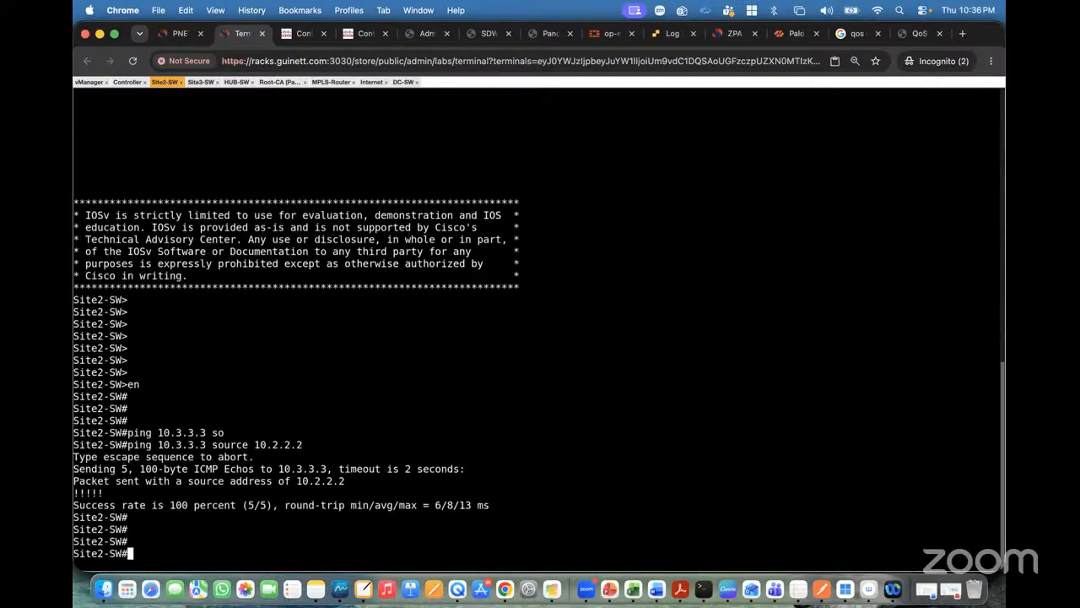
text(pinb)
key(Tab)
key(BackSpace)
key(Tab)
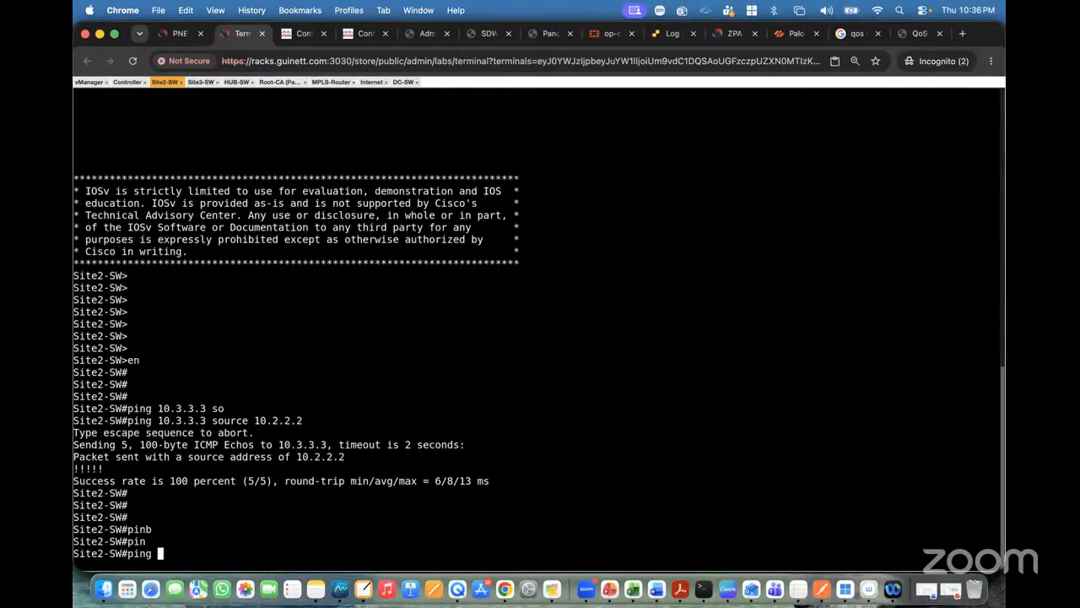
key(Return)
key(Return)
- Set the ping target to 10.3.3.3 with a repeat count of 10, enable extended commands and use source address 10.2.2.2
text(10)
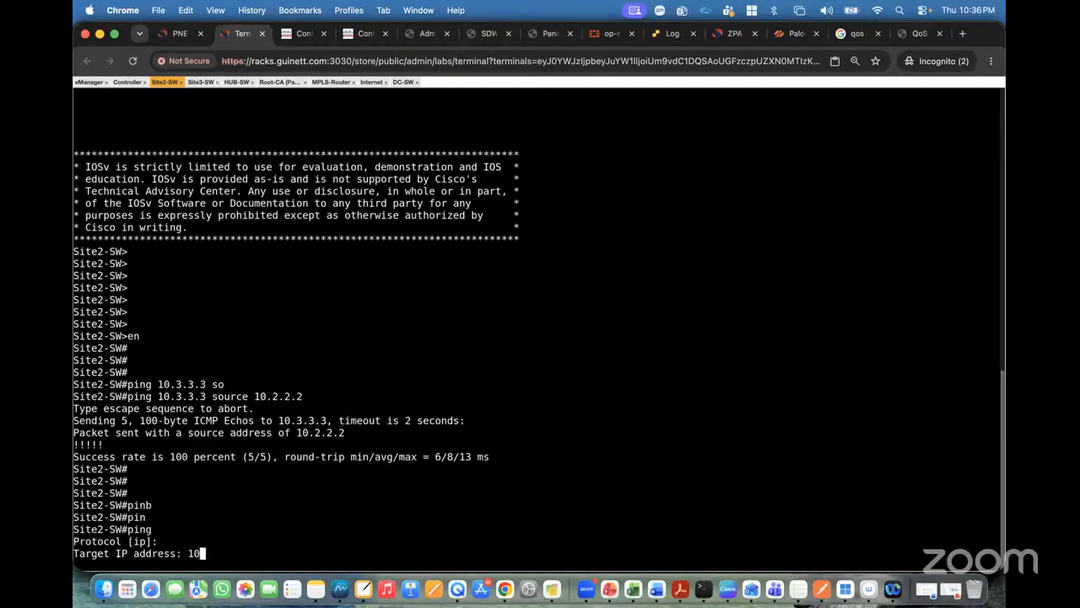
text(.3.3.3)
key(Return)
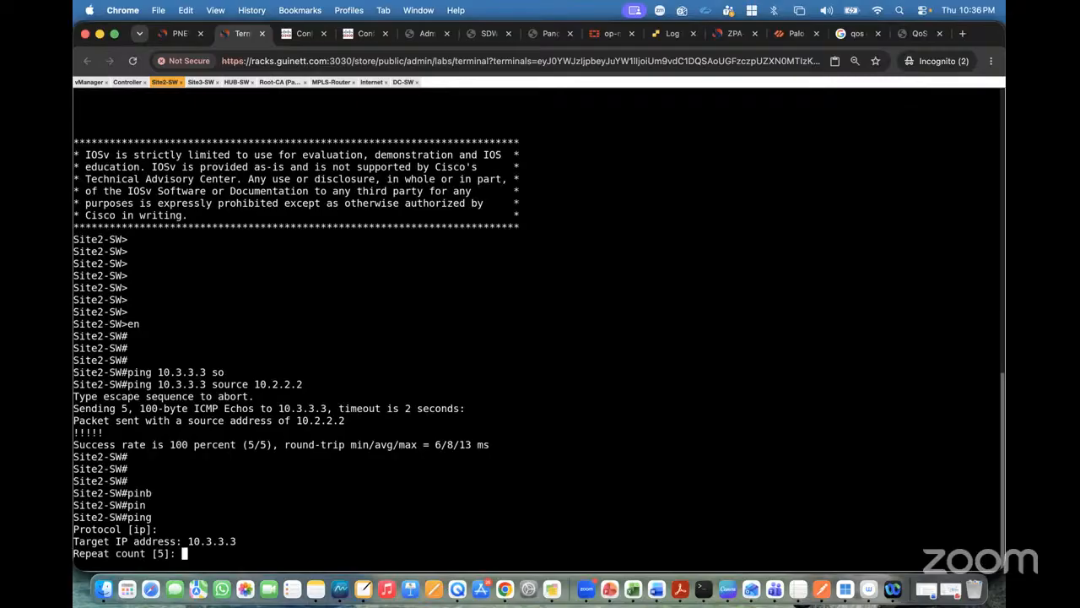
text(10)
key(Return)
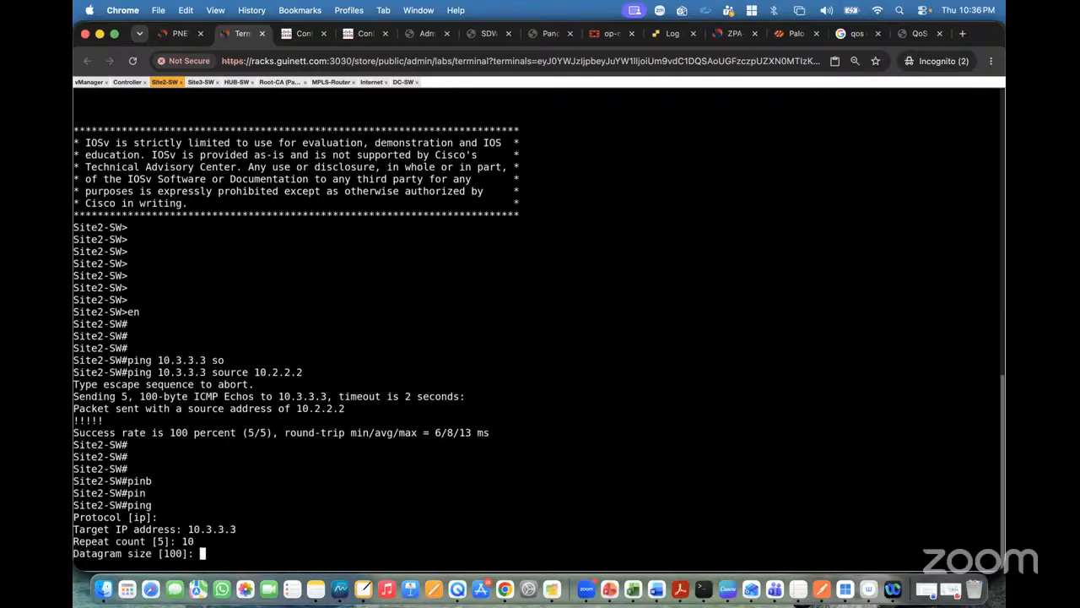
key(Return)
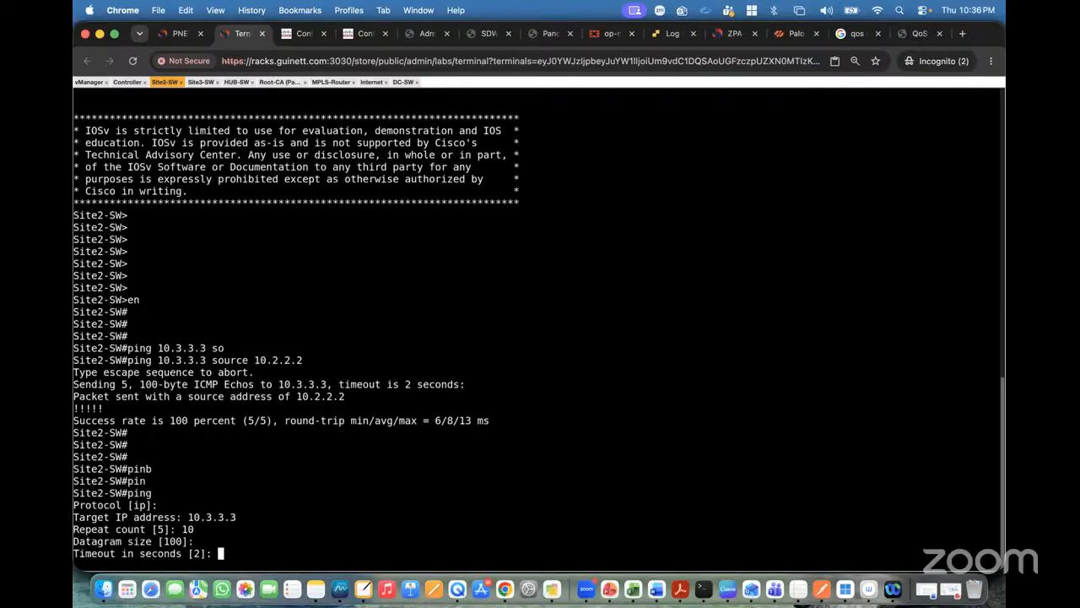
key(Return)
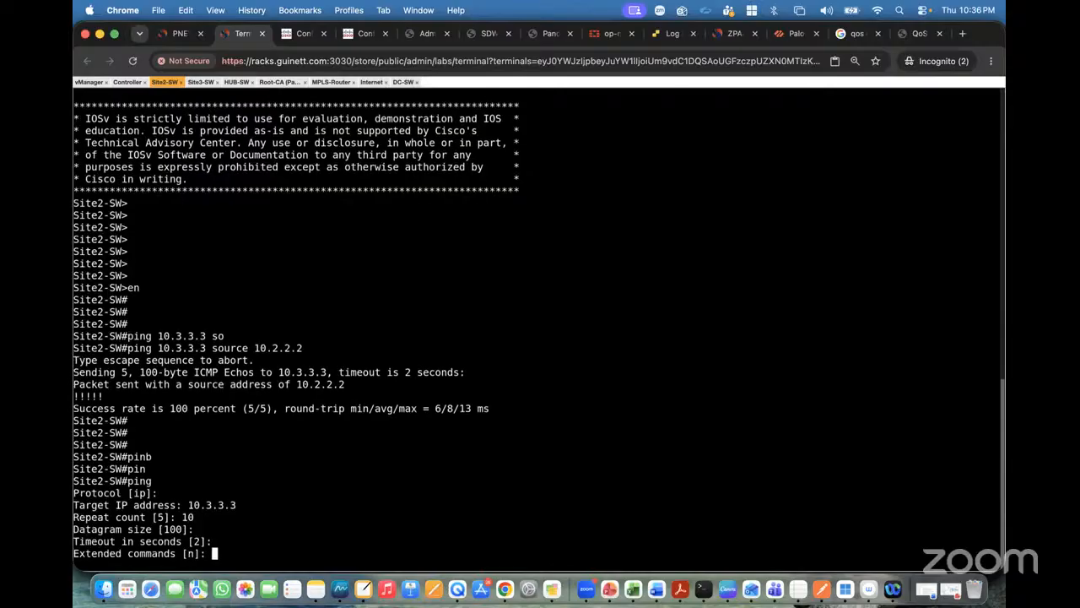
text(y)
key(Return)
text(10.2.2.2)
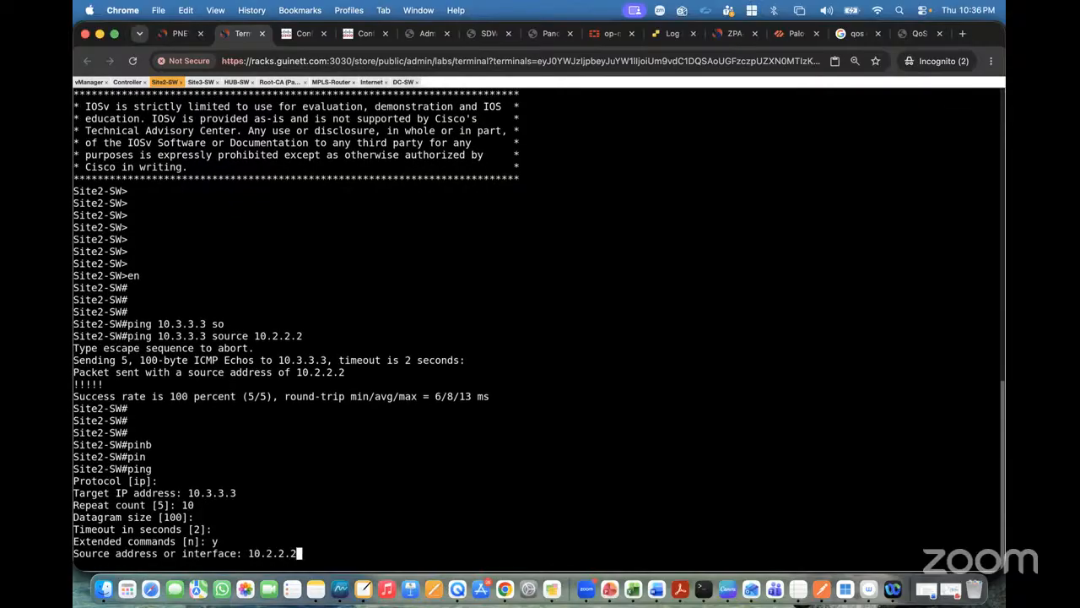
key(Return)
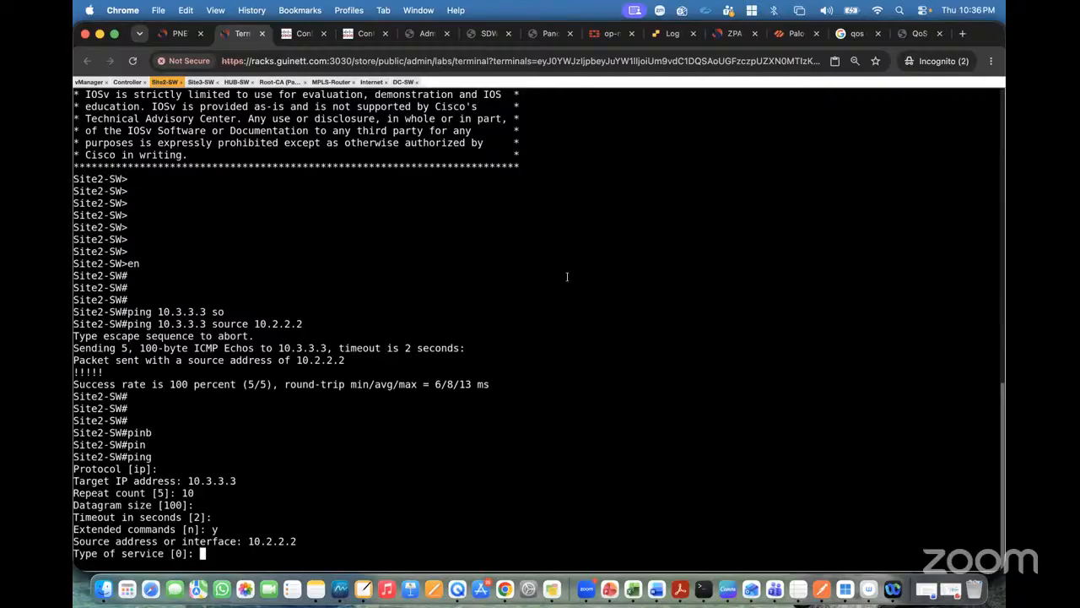
- Consult the QoS values calculator, set the ping's type of service to 46 and run it with the remaining defaults
click(910, 35)
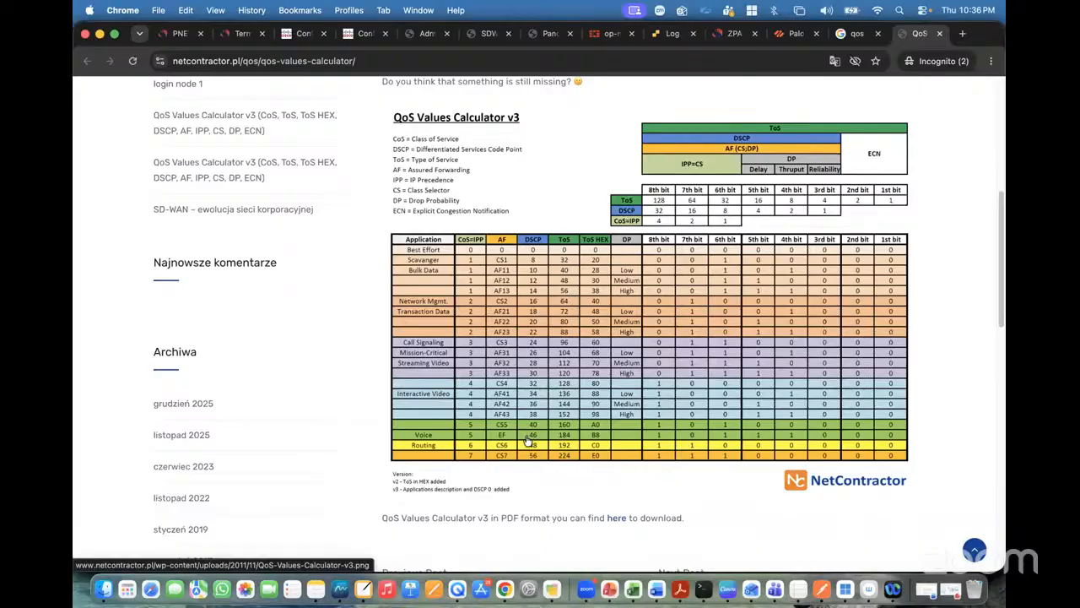
click(240, 35)
text(46)
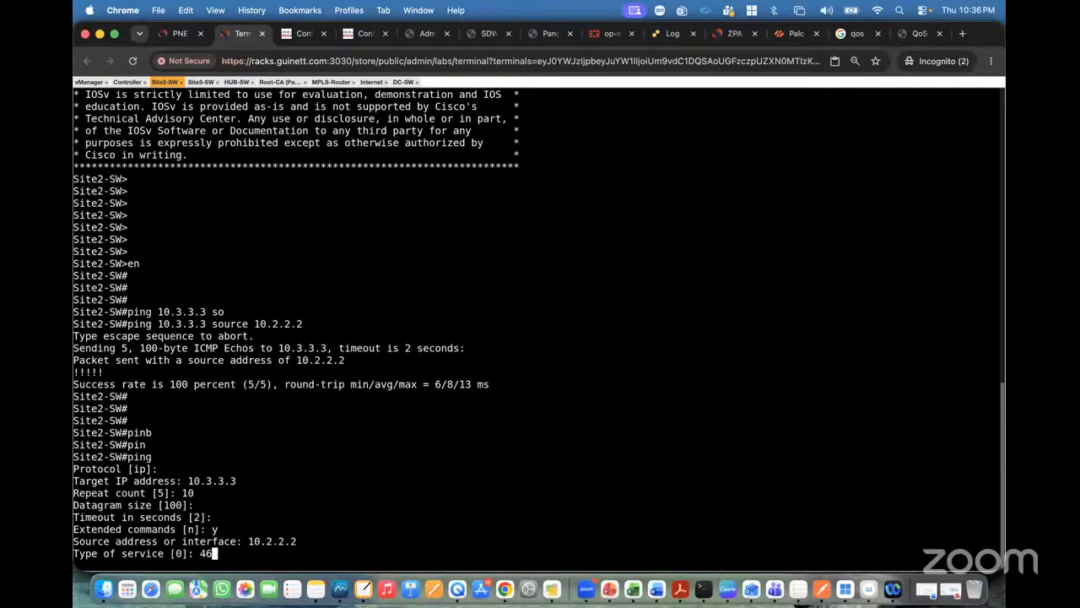
key(Return)
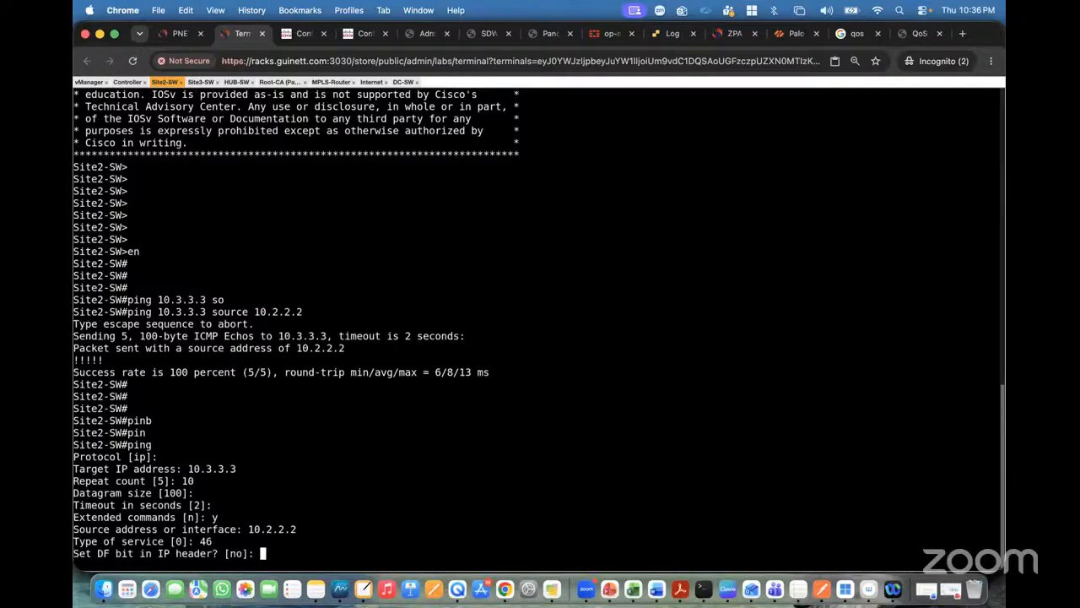
key(Return)
key(Return)
key(Return)
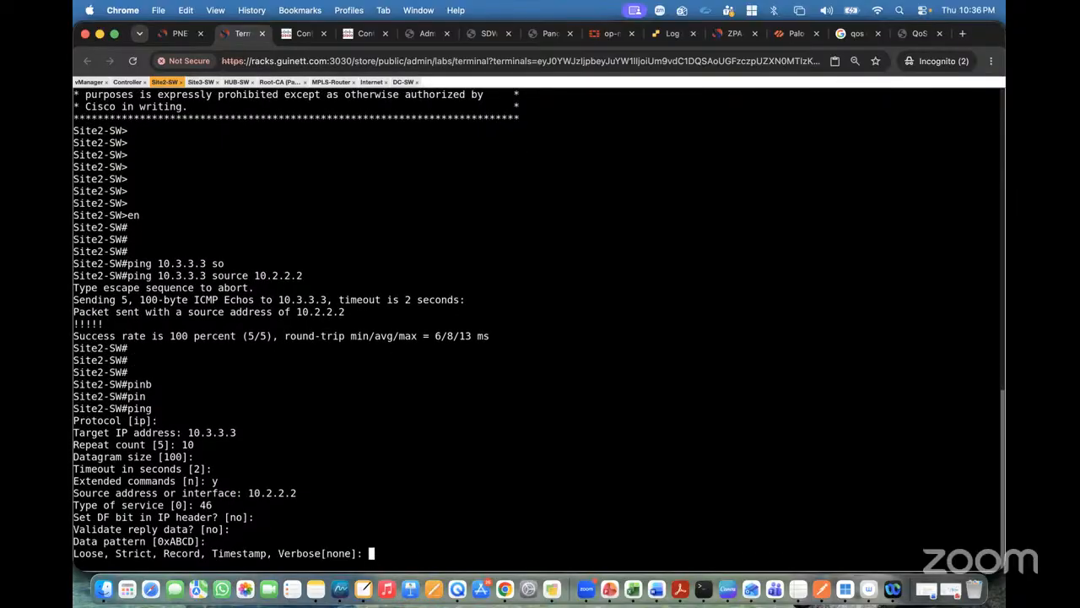
key(Return)
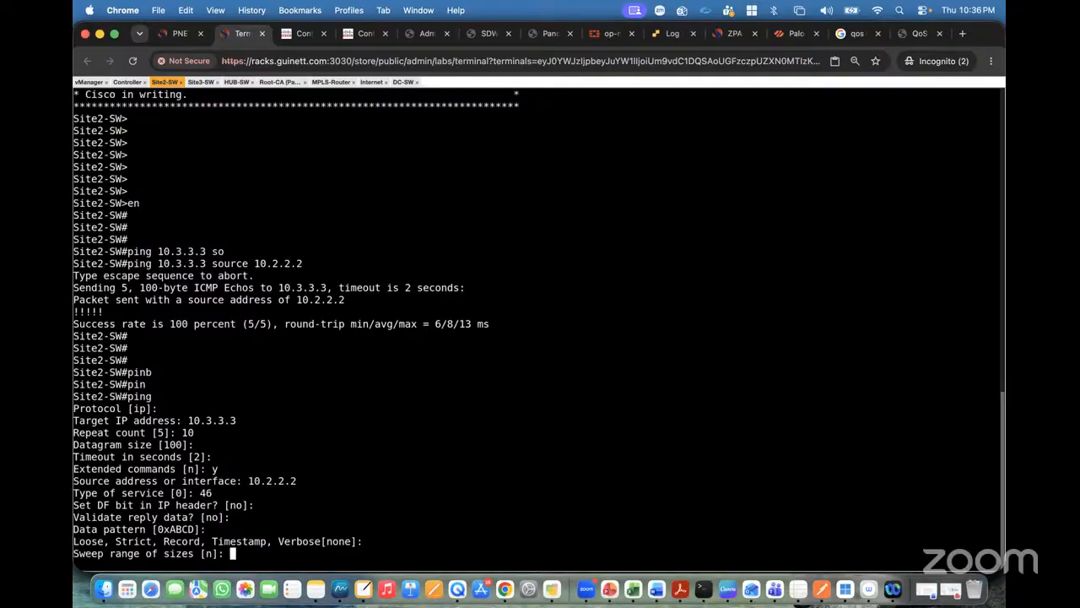
key(Return)
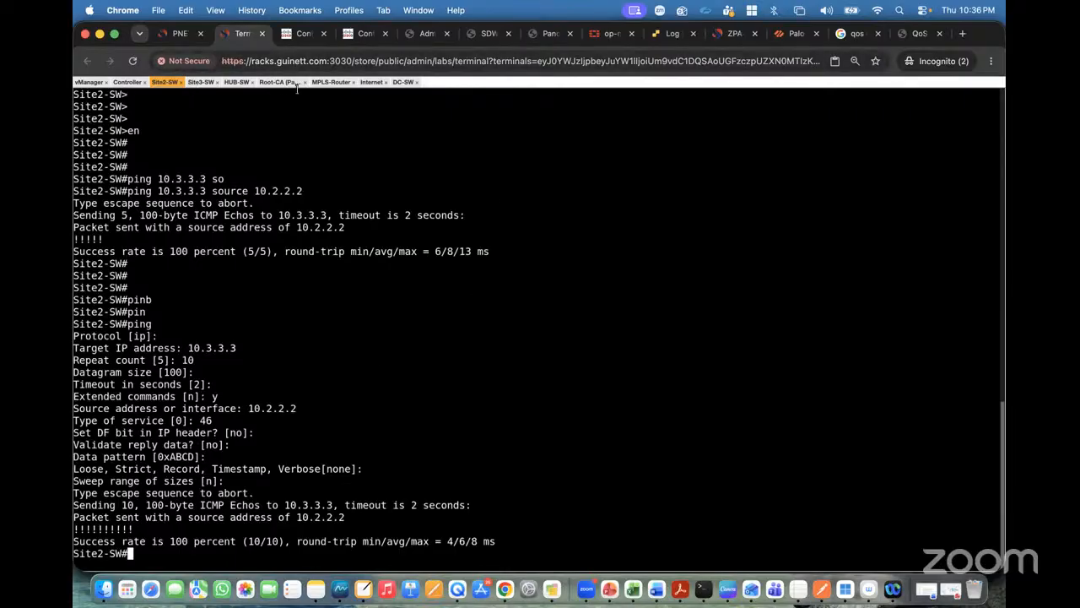
- Return to the cEdge3 session on Root-CA and rerun "show sdwan policy data-policy-filter" twice to check the class counters
click(272, 83)
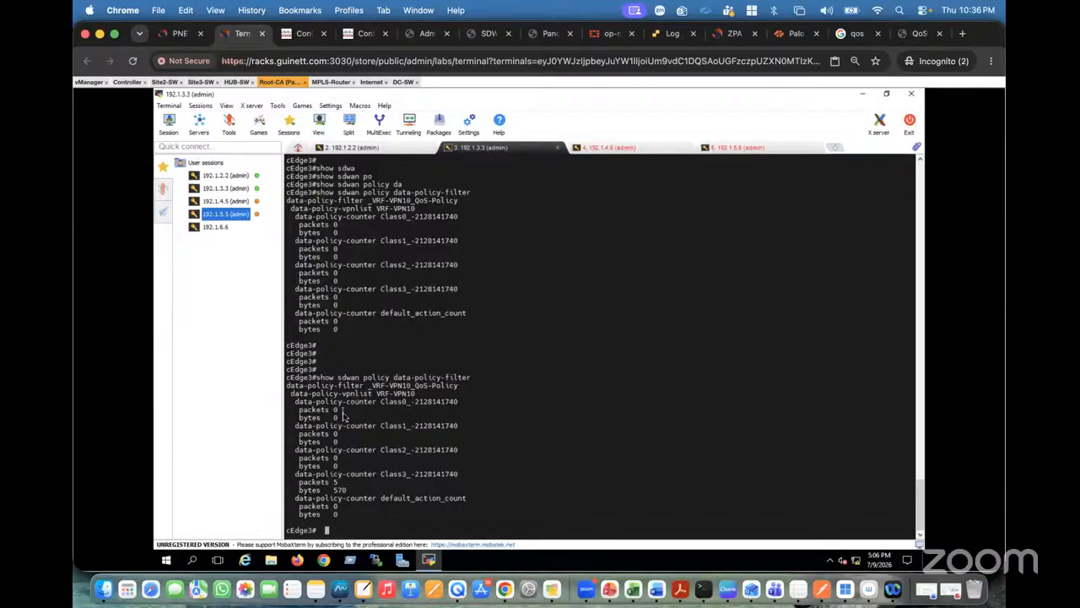
drag(382, 401, 406, 405)
click(386, 405)
key(Return)
key(Return)
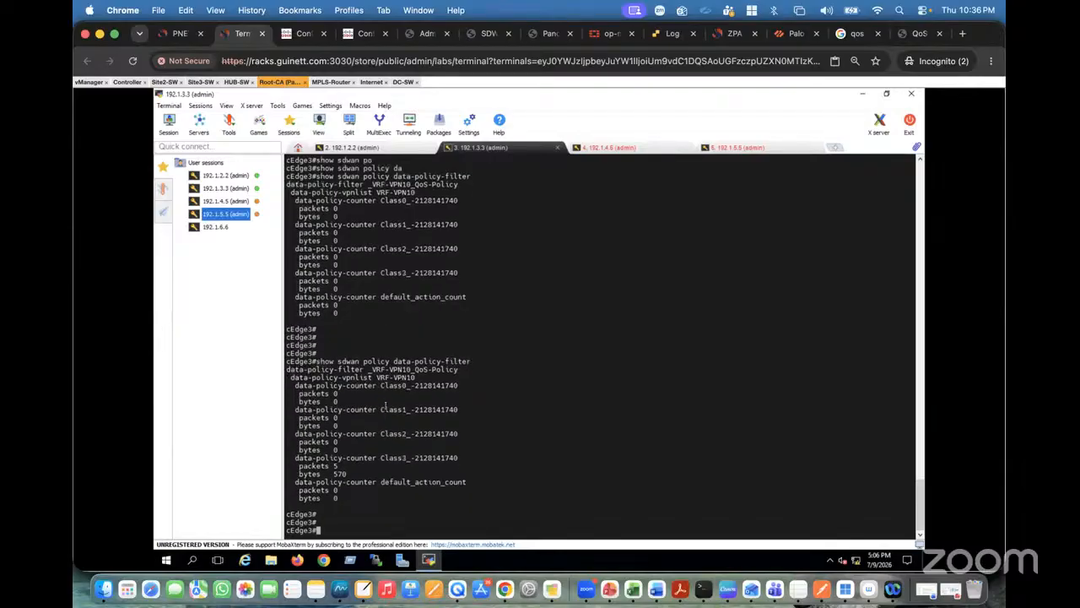
key(Up)
key(Return)
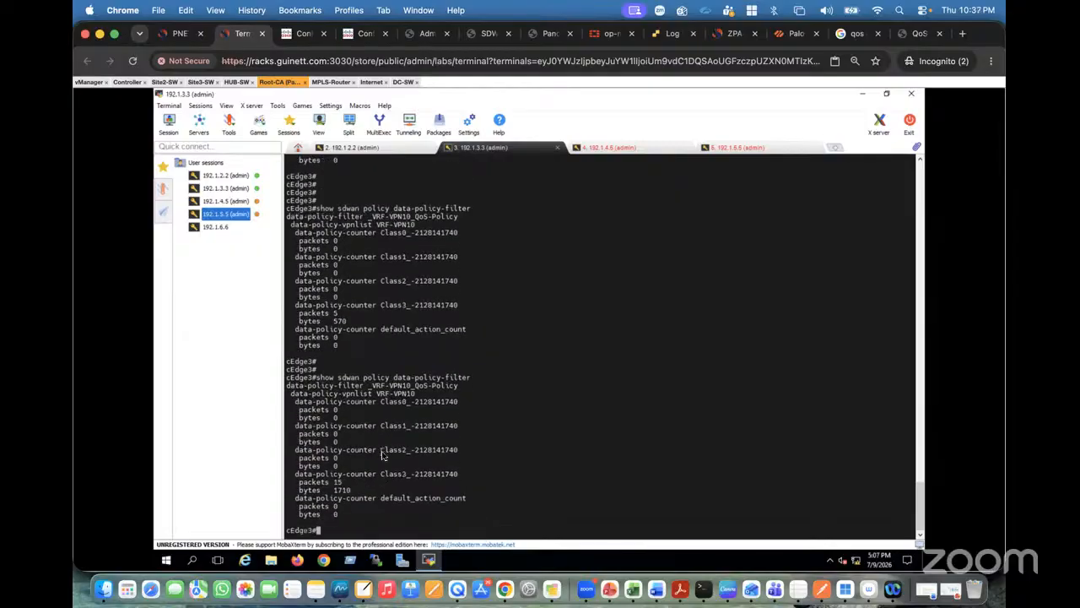
key(Return)
key(Return)
key(Return)
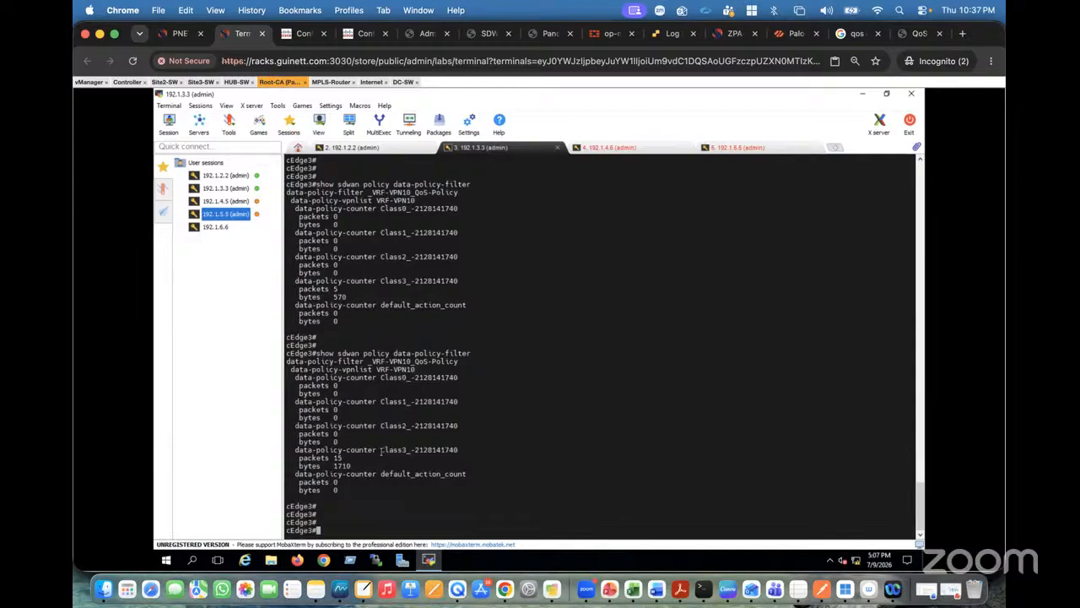
key(Up)
key(Return)
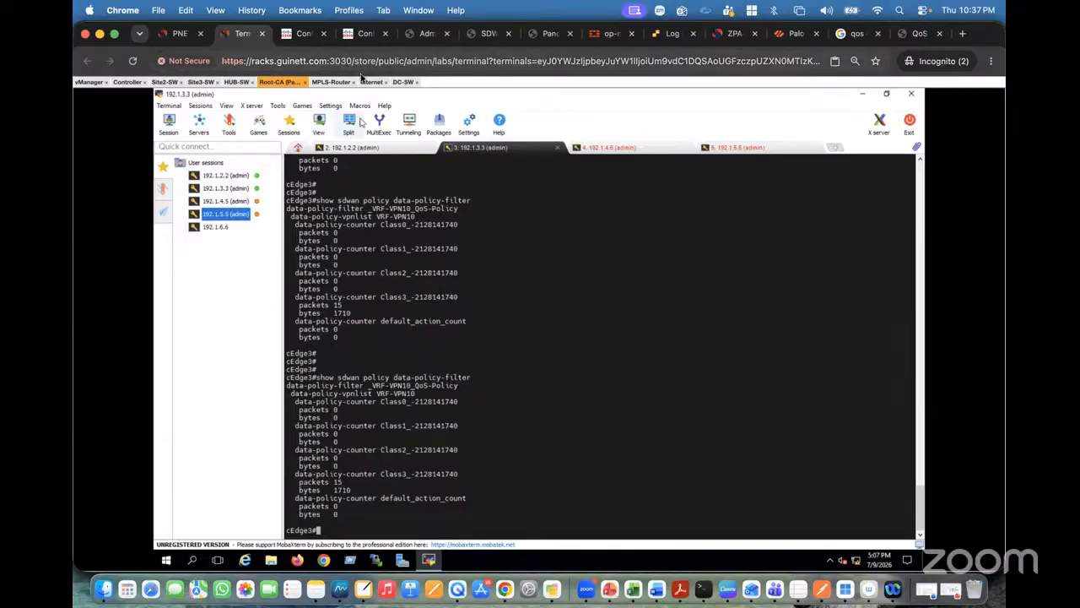
- Go back to the Site2-SW console and start another interactive IP ping with target address 10.3.3.3
click(166, 82)
key(Return)
key(Return)
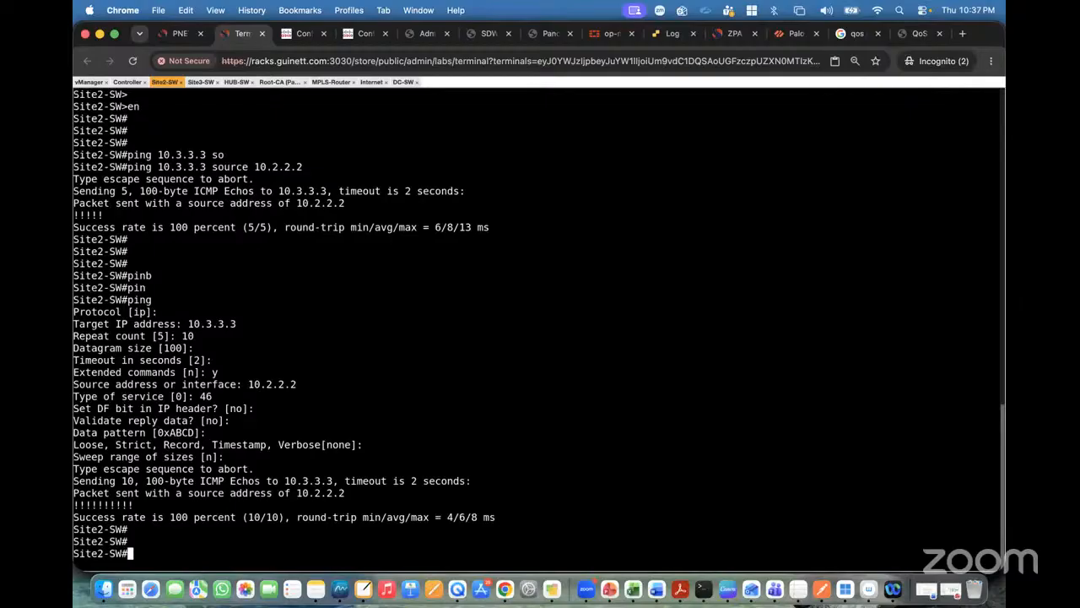
text(ping)
key(Return)
key(Return)
text(1)
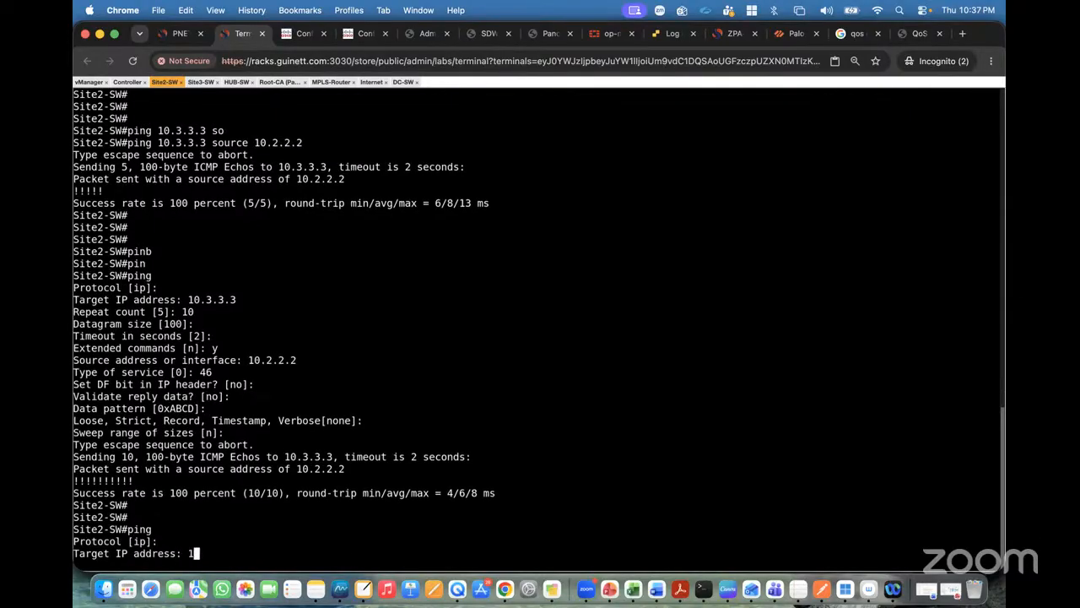
text(0.3.3.3)
key(Return)
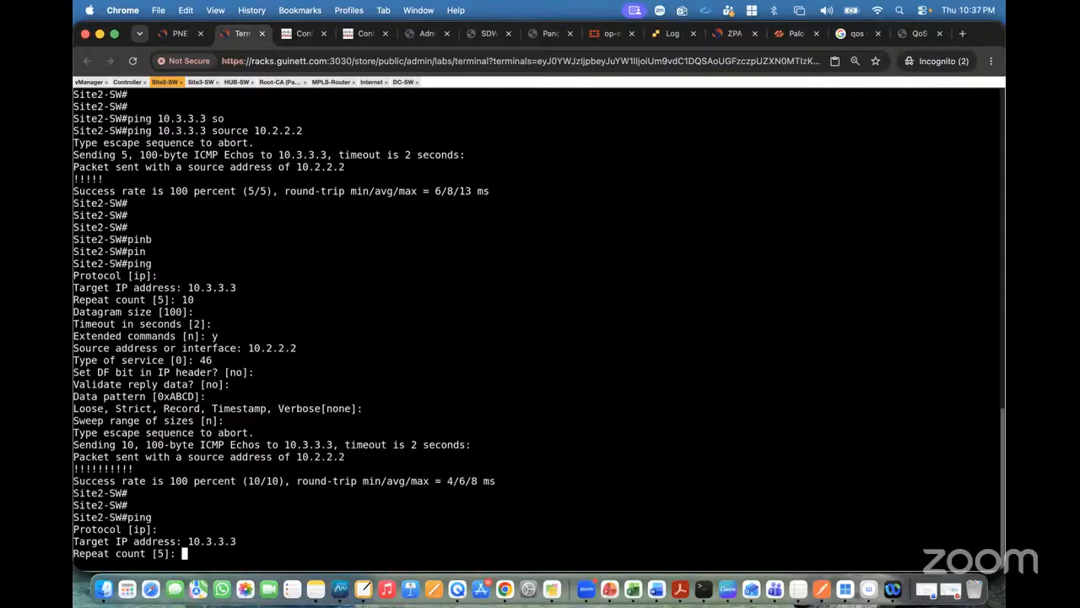
- Set the ping's repeat count to 20, enable extended commands and enter source address 10.2.2.2, keeping default size and timeout
text(20)
key(Return)
key(Return)
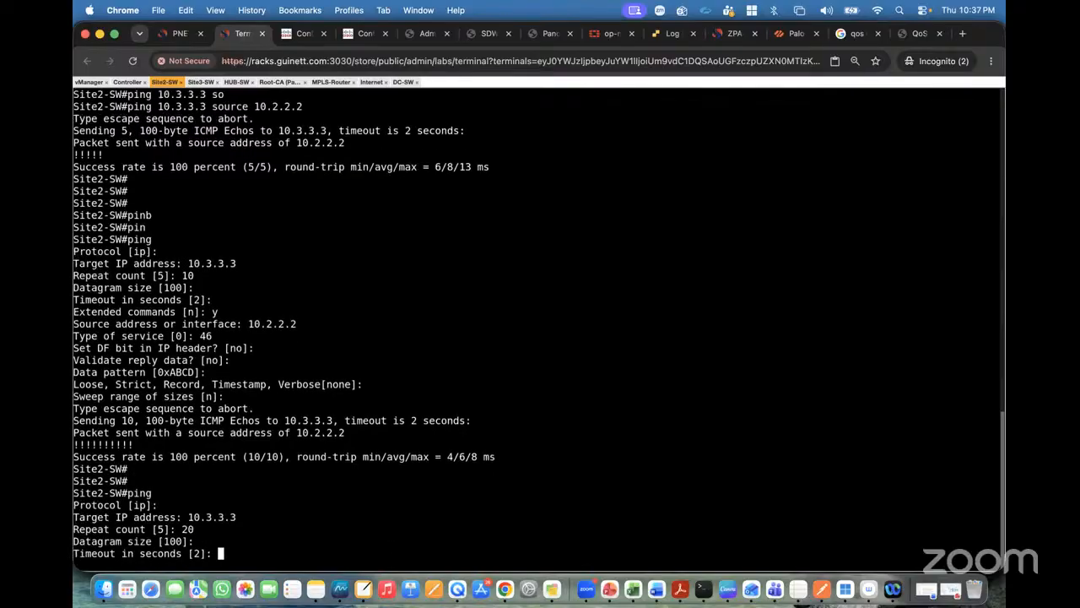
key(Return)
text(y)
key(Return)
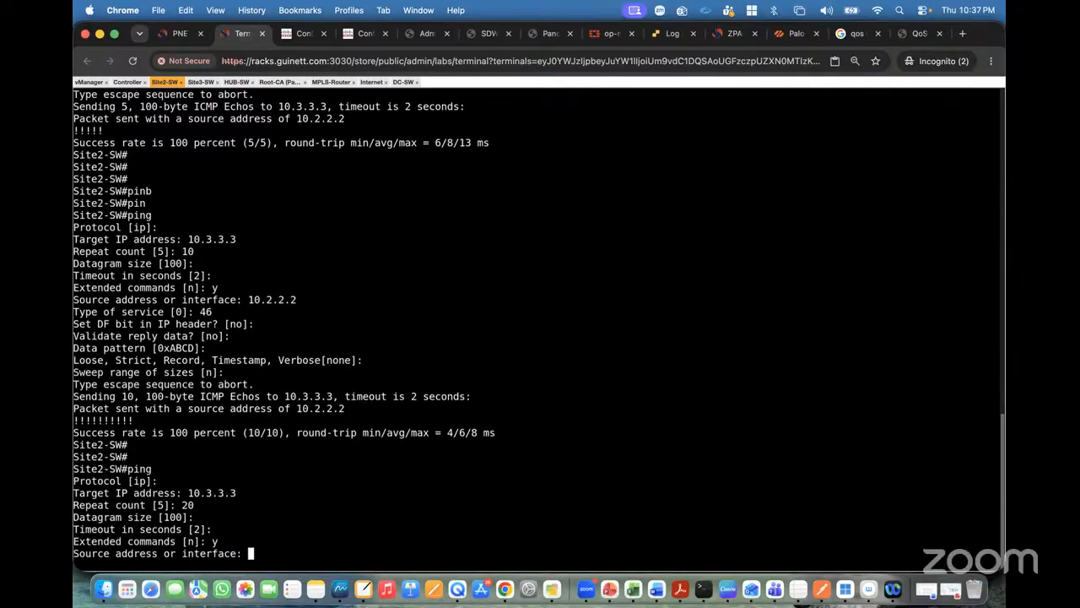
text(10.2.2.2)
key(Return)
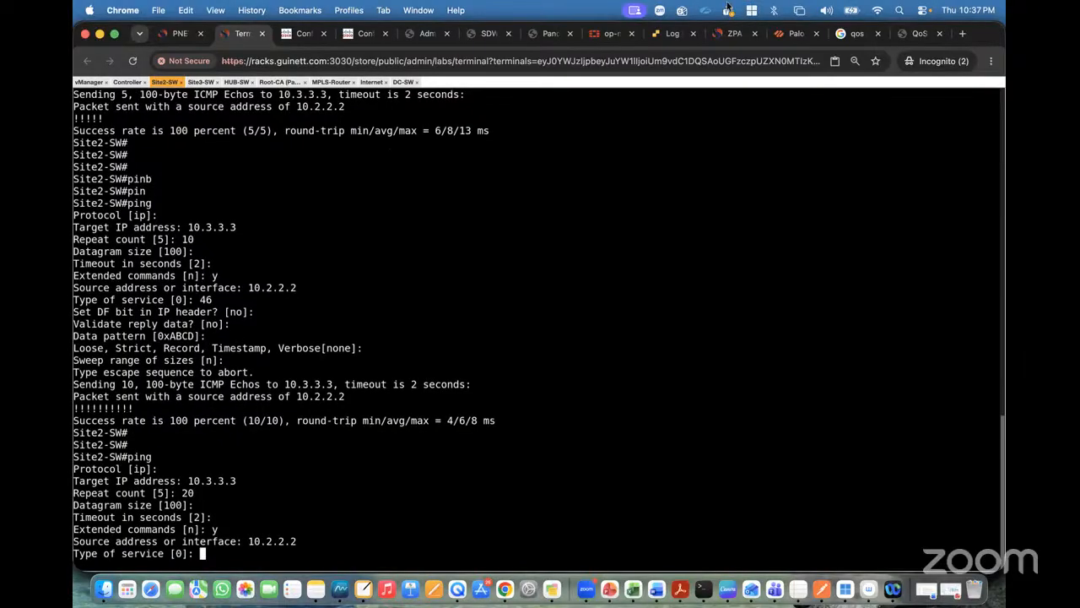
- Check the DSCP matches in the QoS-Policy data policy and set the pending Site2-SW ping's type of service to 26
click(920, 34)
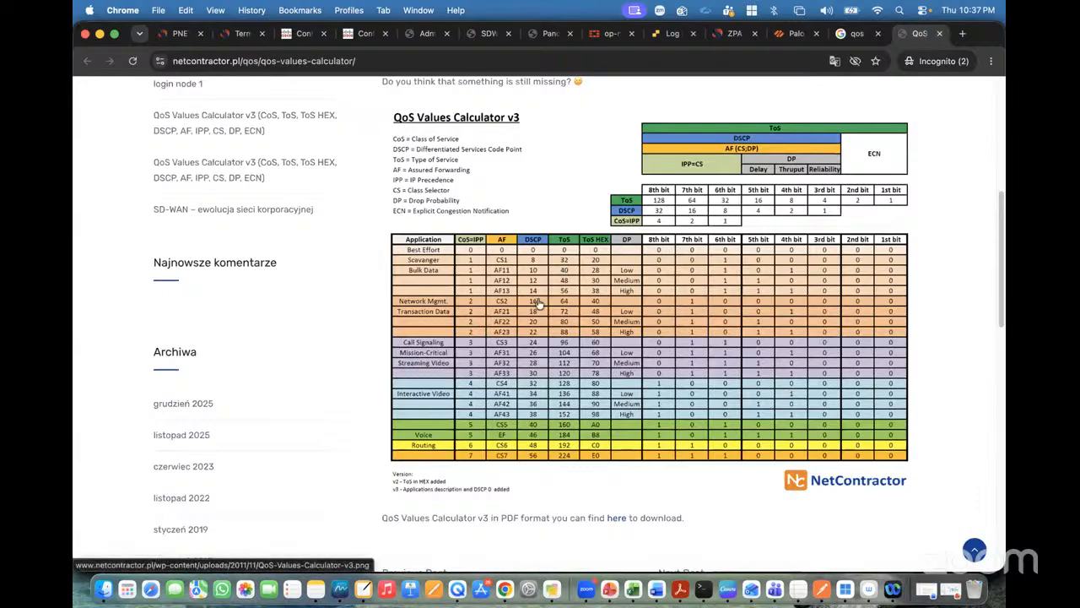
click(368, 34)
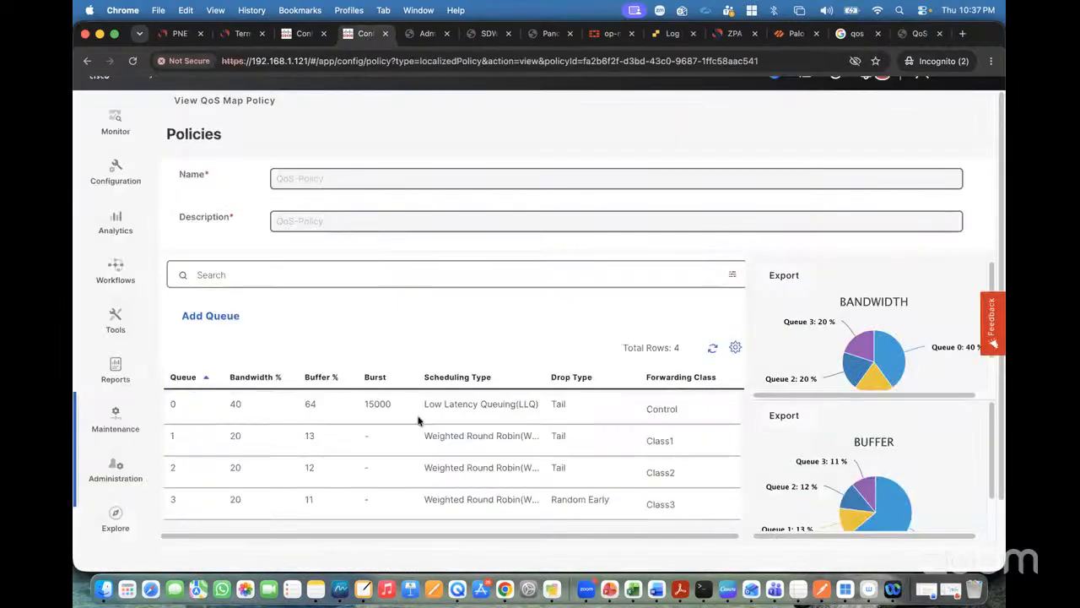
click(308, 34)
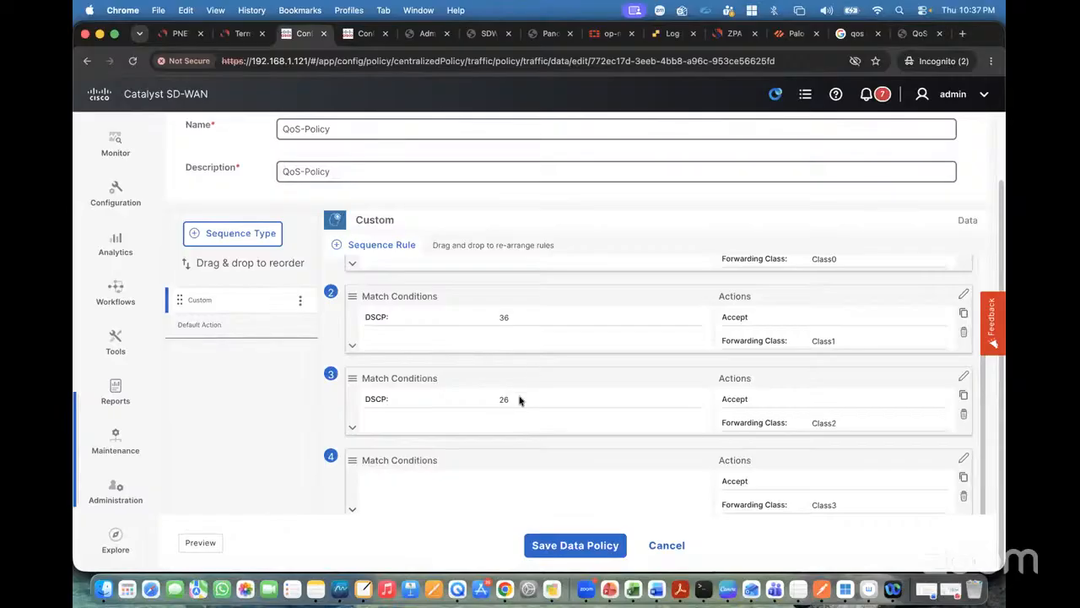
click(242, 34)
text(2)
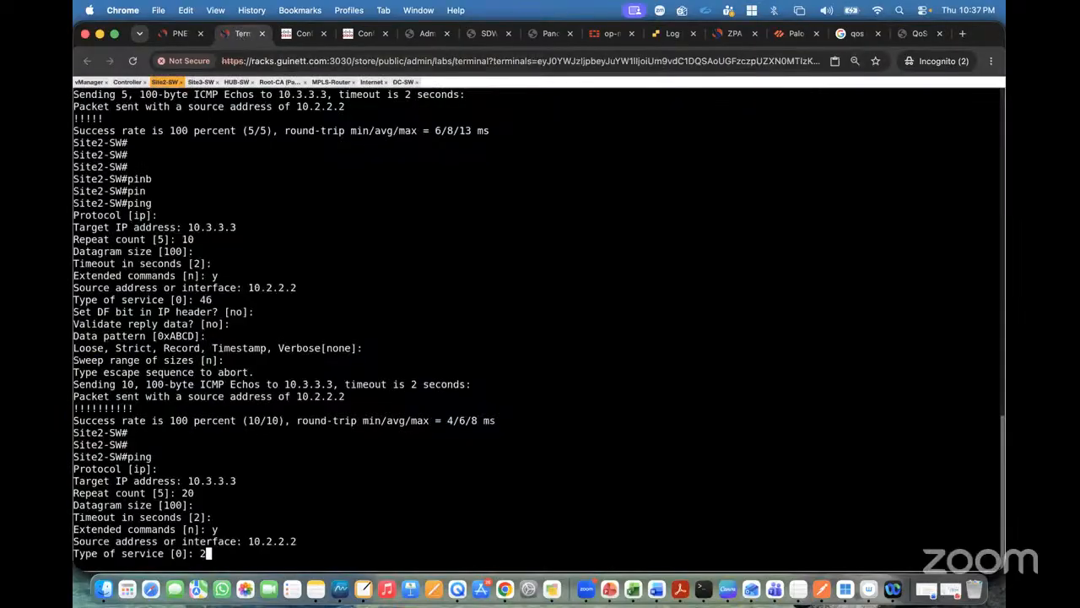
text(6)
key(Return)
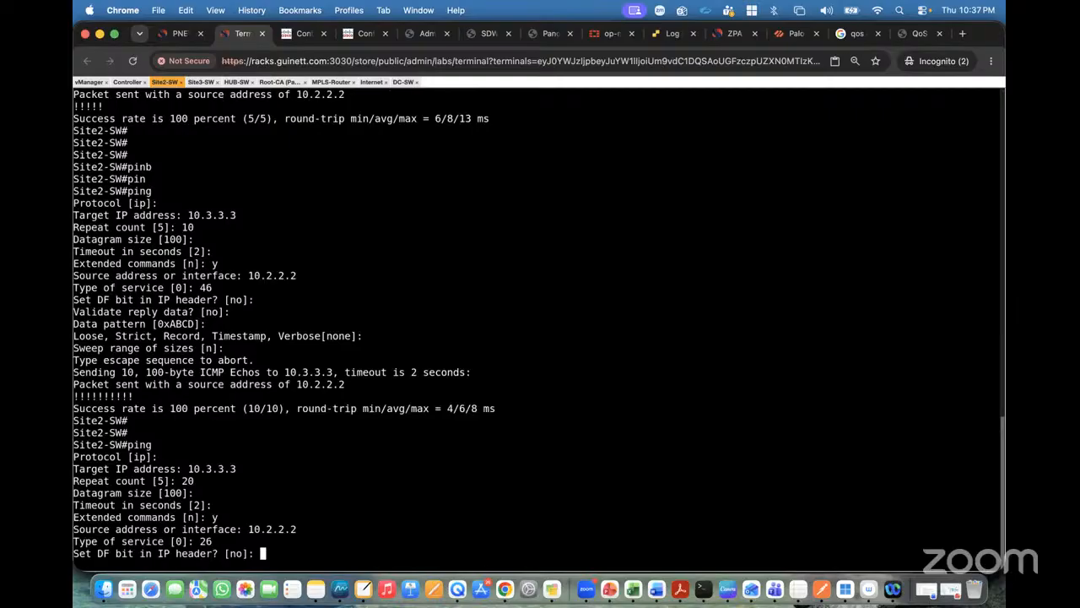
- Accept the defaults for the remaining extended options and run the ping from Site2-SW
key(Return)
key(Return)
key(Return)
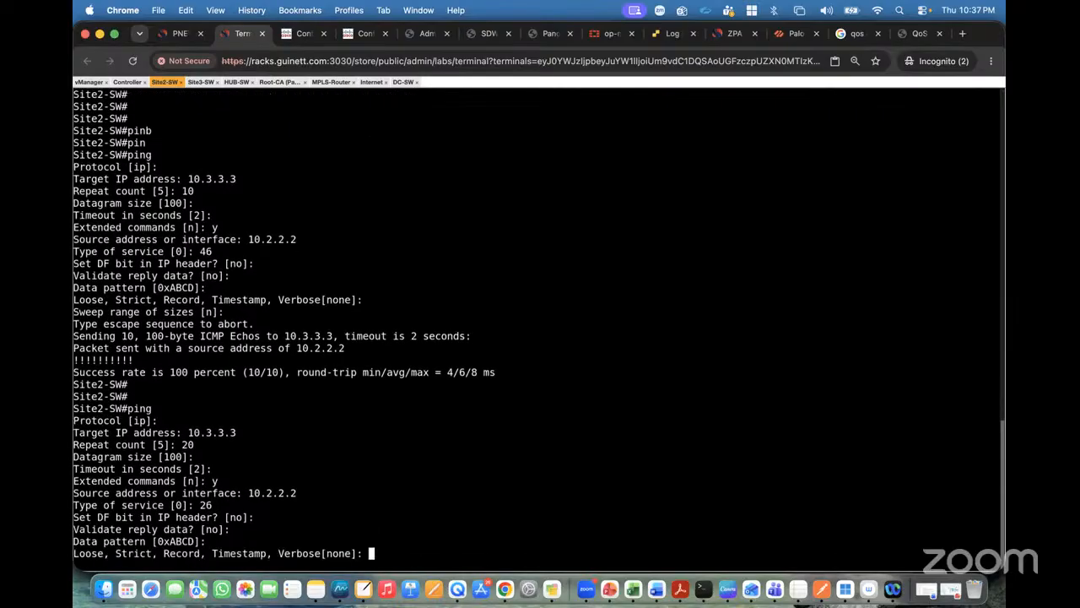
key(Return)
key(Return)
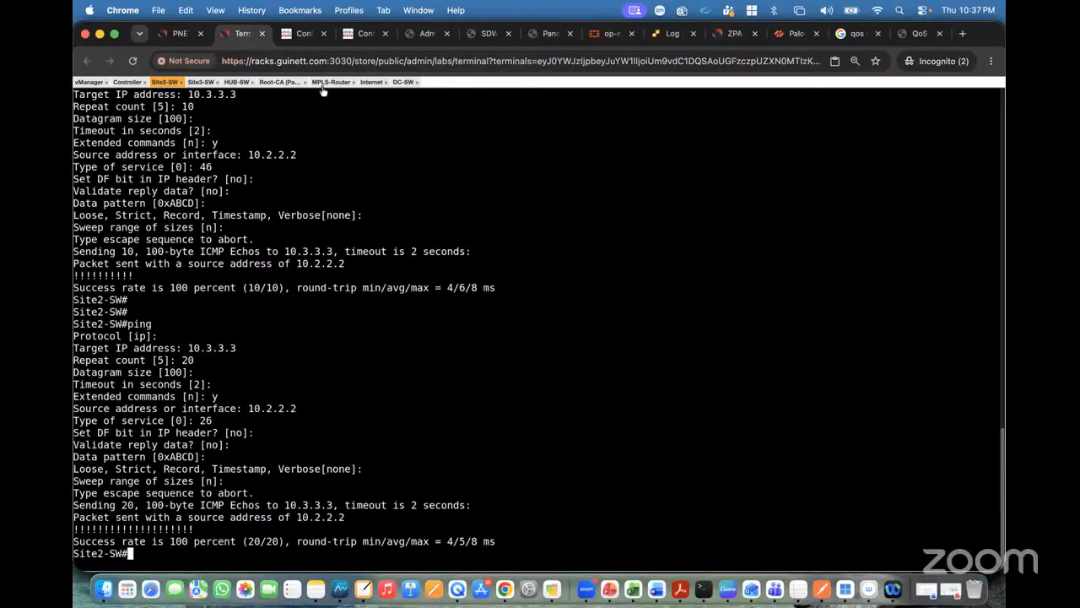
- Go back to the cEdge3 session on Root-CA, rerun "show sdwan policy data-policy-filter" and examine the latest Class3 counter
click(277, 81)
key(Return)
key(Return)
key(Return)
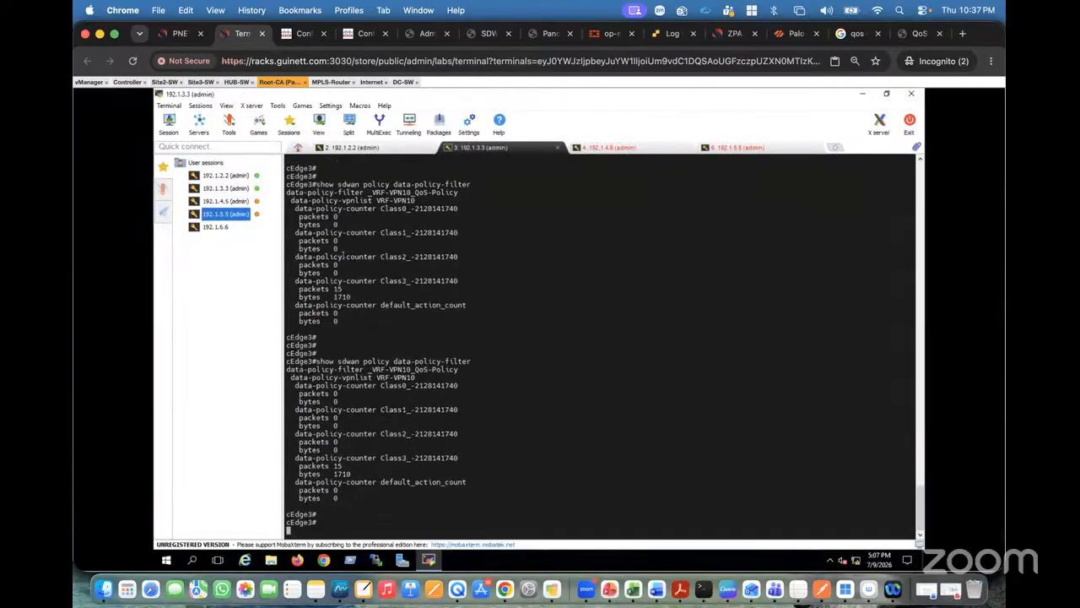
key(Up)
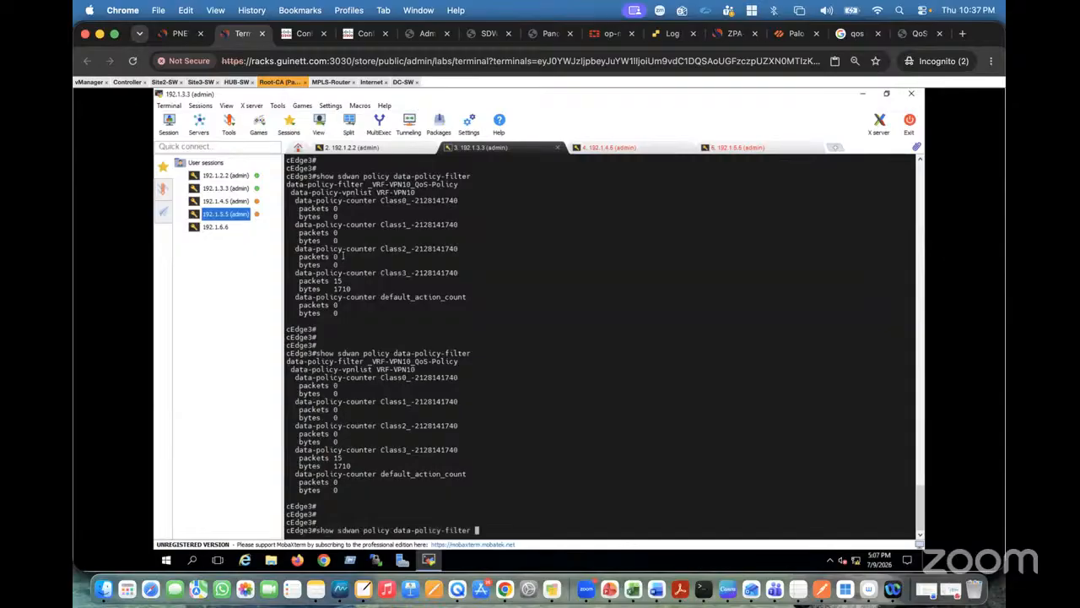
key(Return)
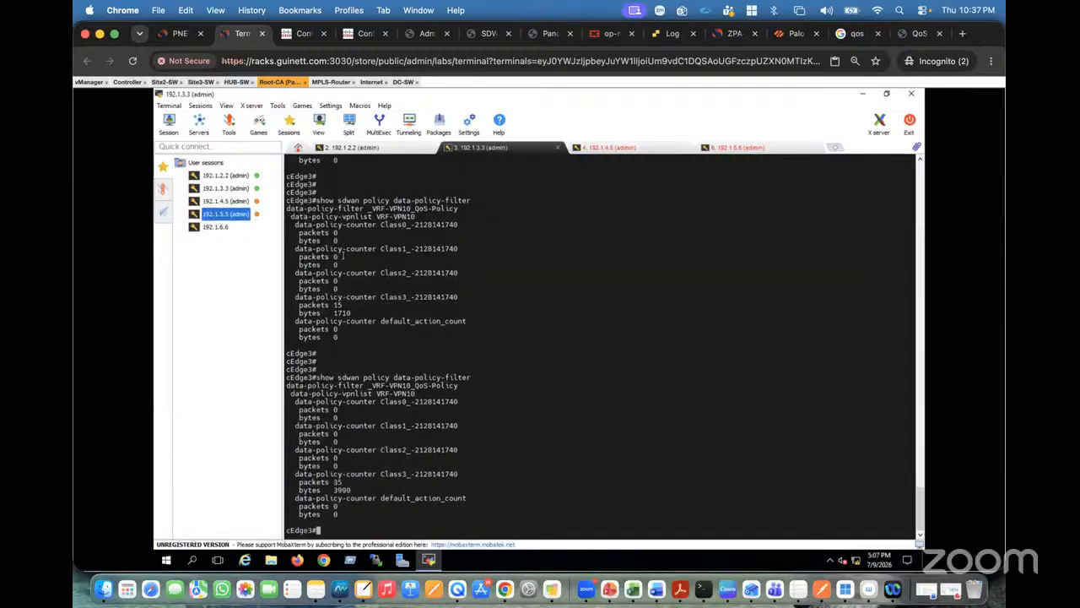
key(Return)
key(Return)
key(Return)
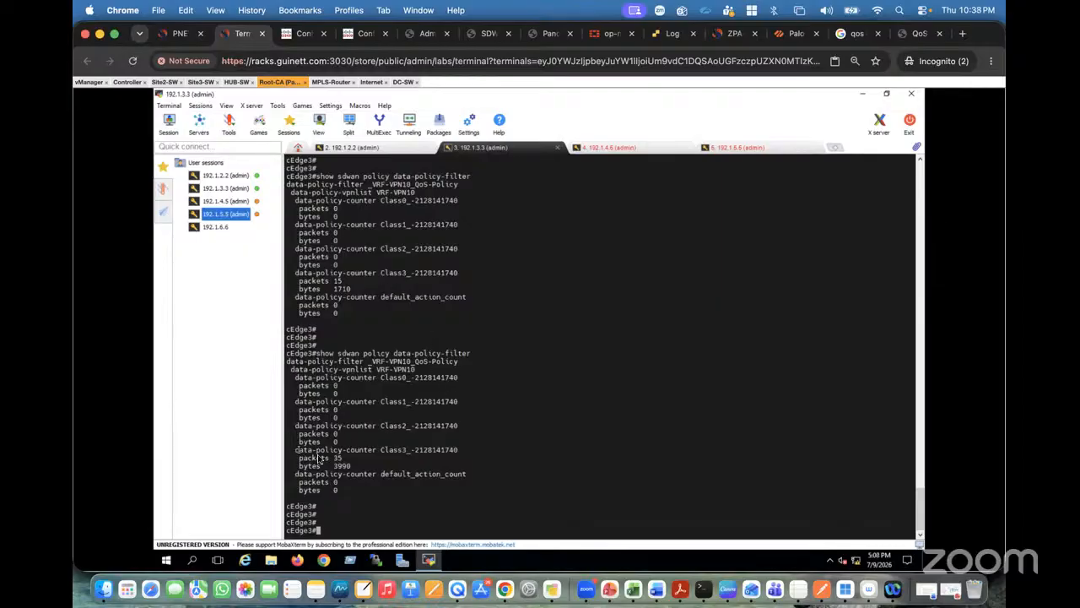
mouse_move(296, 449)
mouse_down()
mouse_move(362, 465)
mouse_move(307, 449)
mouse_up()
click(358, 467)
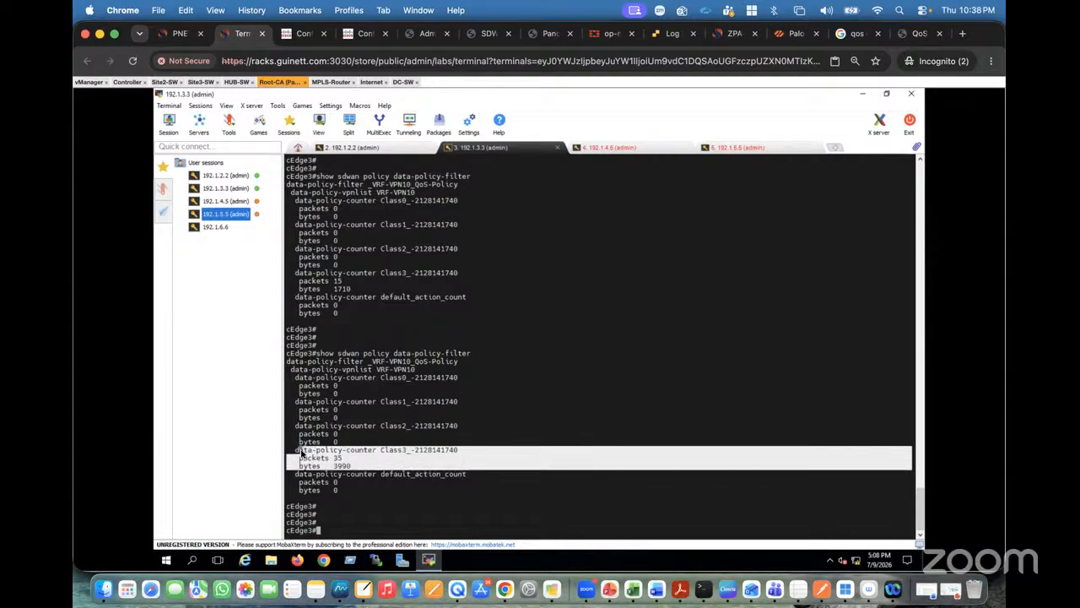
click(363, 409)
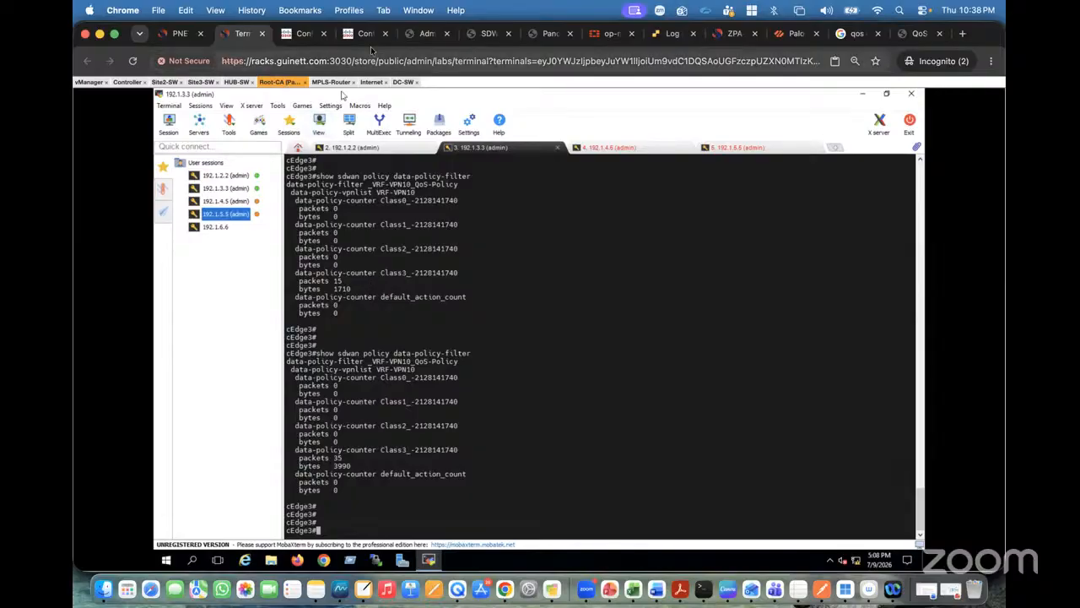
- Switch to Catalyst SD-WAN Manager and open an SSH terminal session to cEdge2 (10.2.0.1)
click(193, 38)
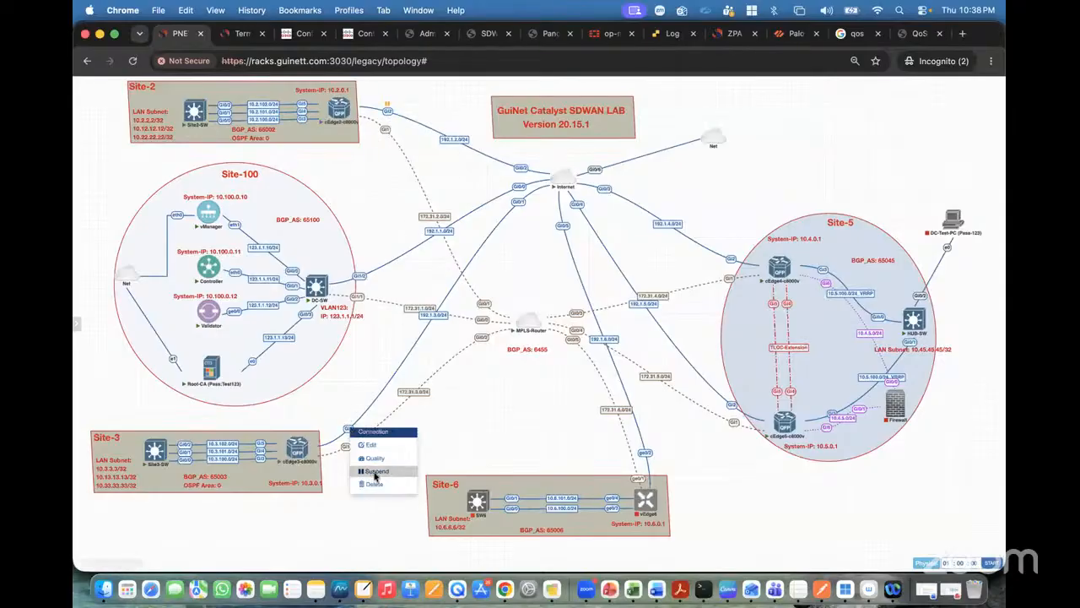
click(306, 38)
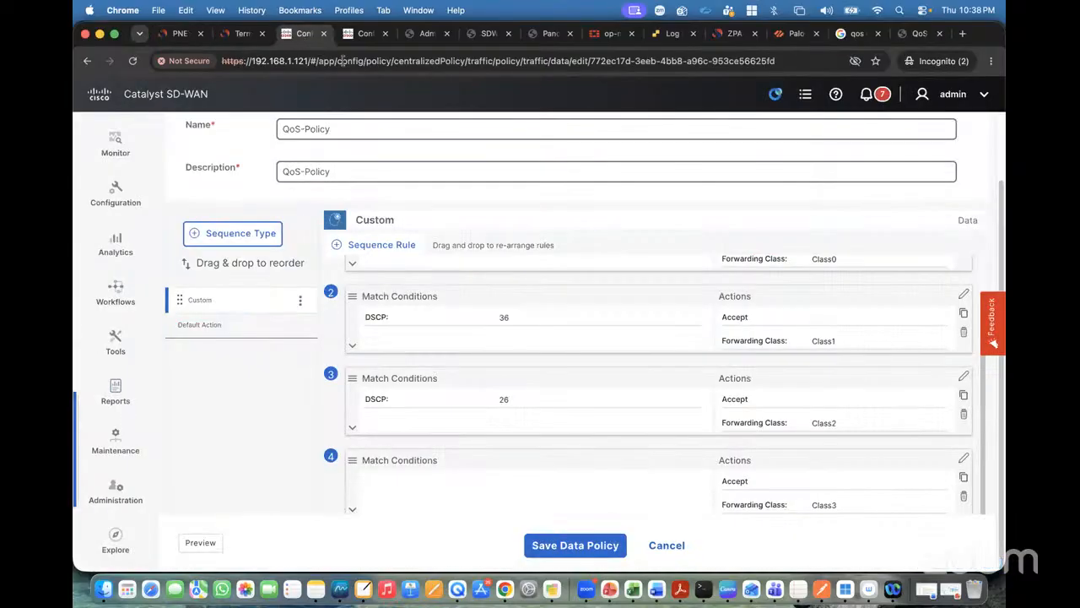
click(366, 34)
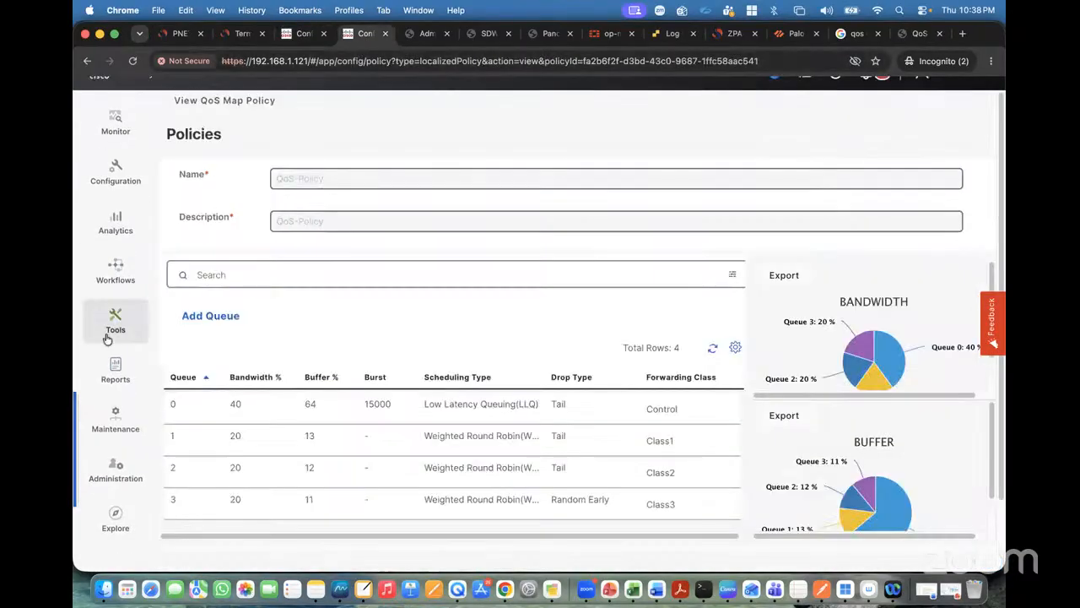
mouse_move(121, 329)
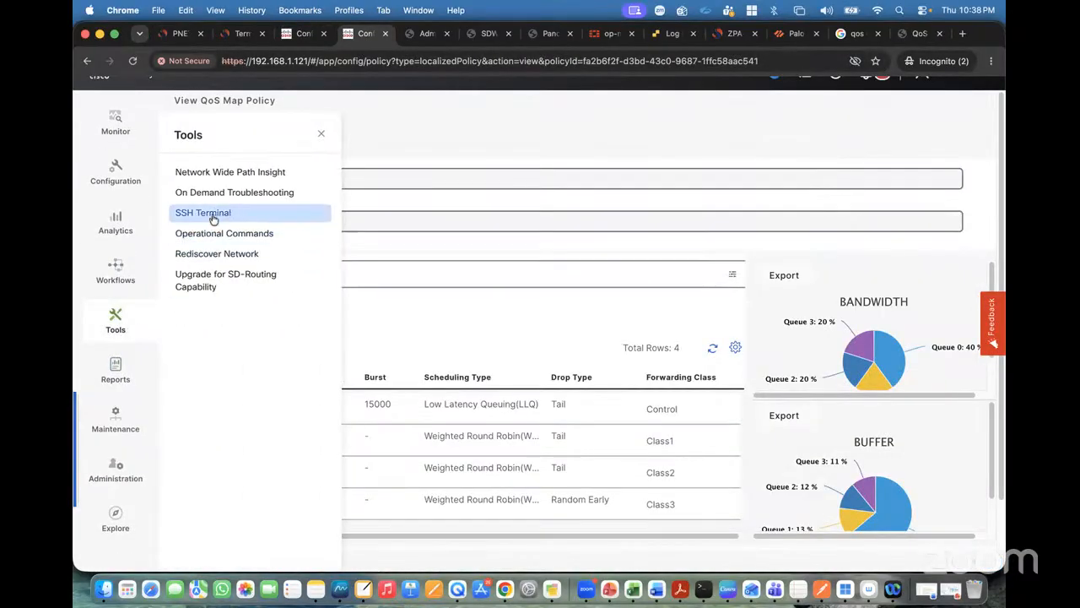
click(211, 214)
scroll(221, 401, down, 2)
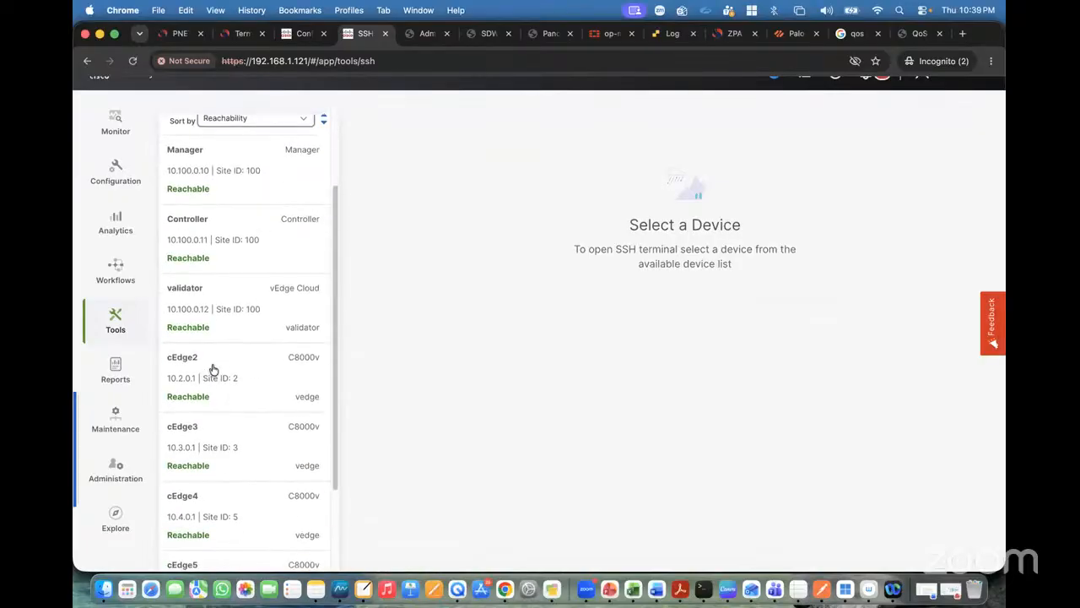
double_click(213, 370)
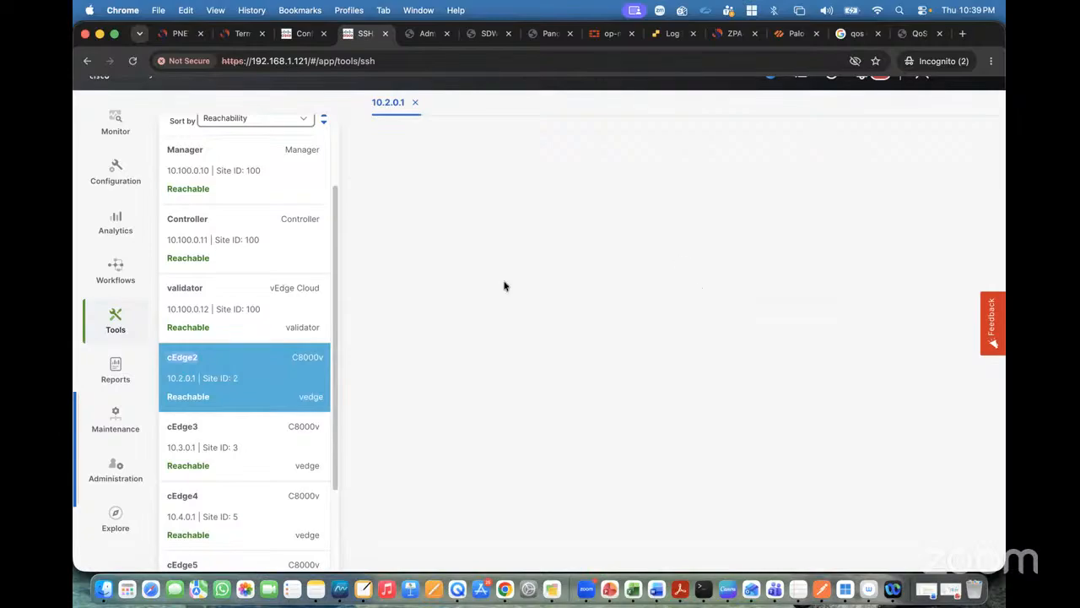
- Log in to the cEdge2 SSH session as admin and enter the account password at the password prompts
text(a)
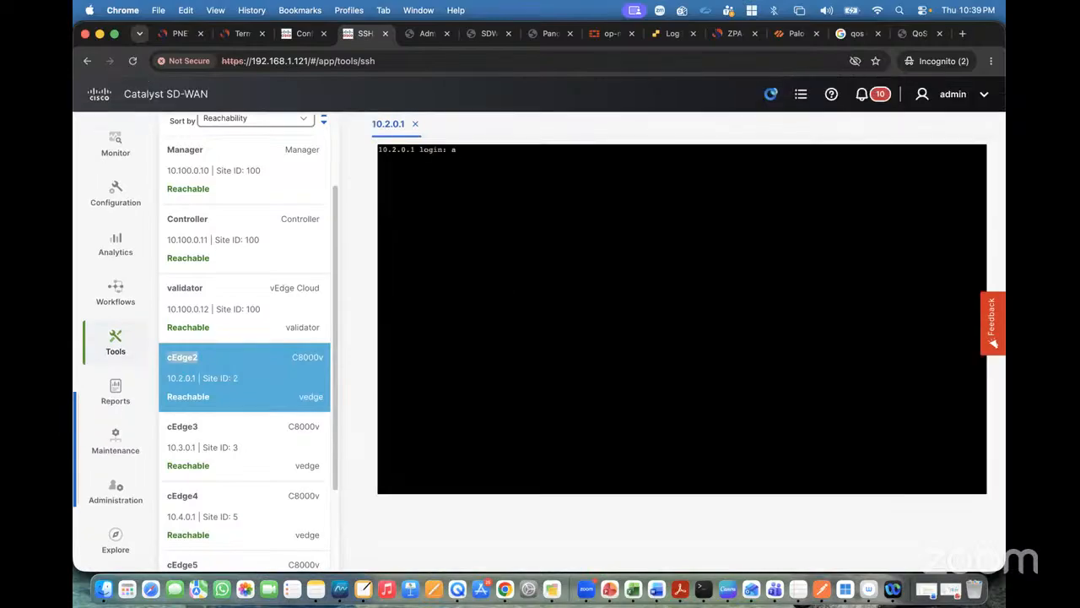
text(dmin)
key(Return)
key(Return)
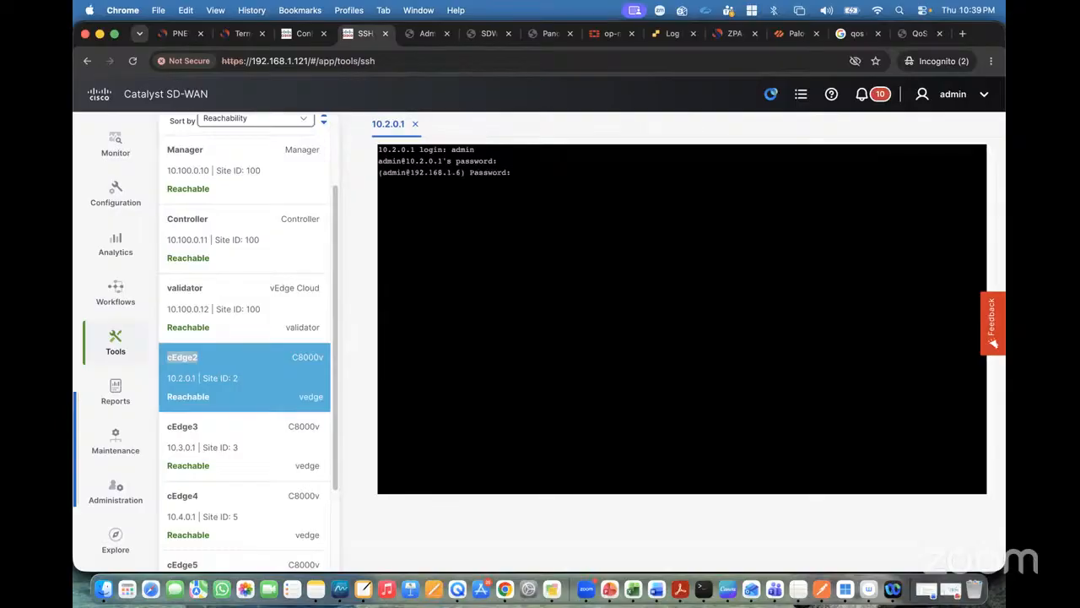
key(Return)
- Run "show sdwan policy data-policy-filter" in the cEdge2 SSH terminal to display its class counters
click(244, 36)
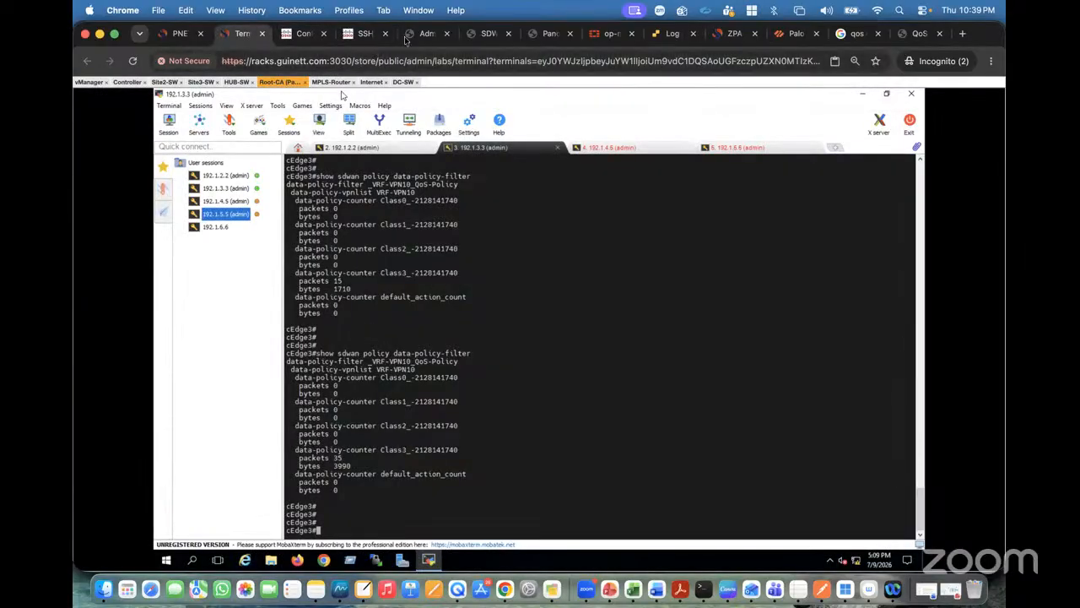
click(361, 33)
text(show sdwa)
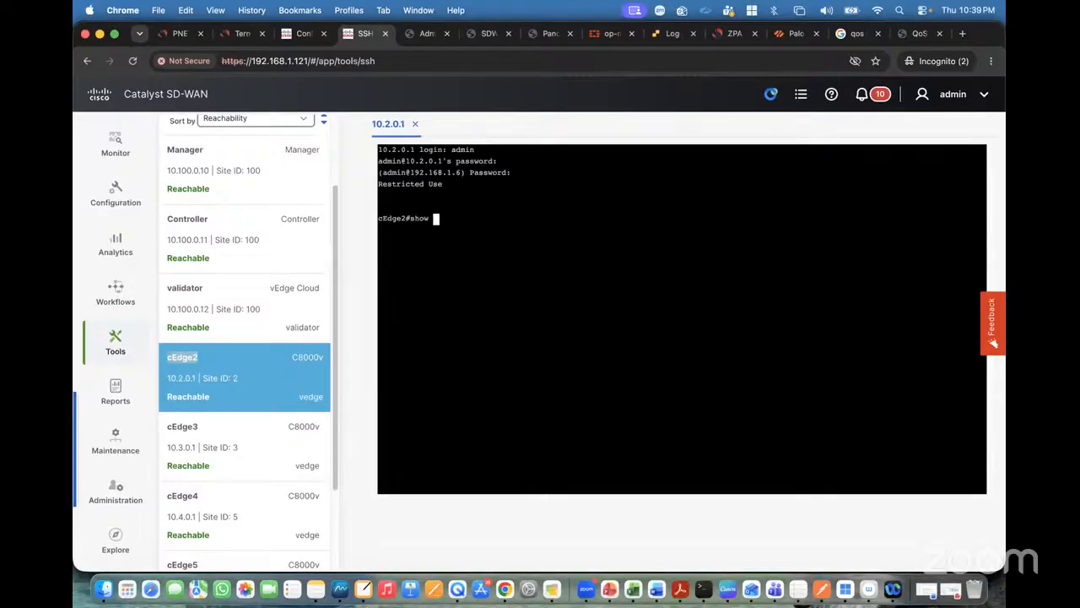
key(Tab)
text(p)
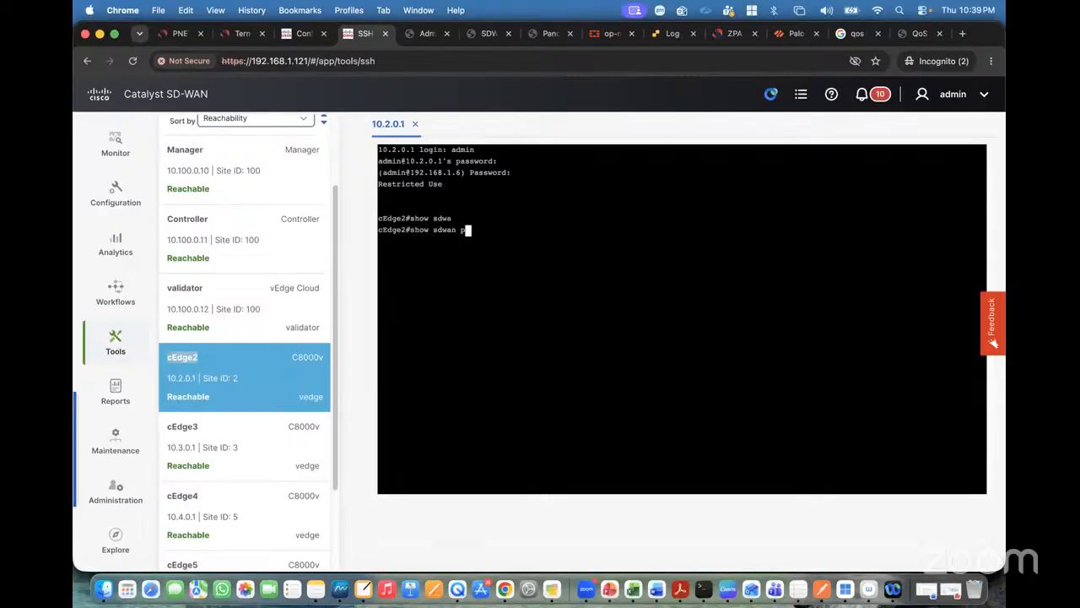
text(o)
key(Tab)
text(dda)
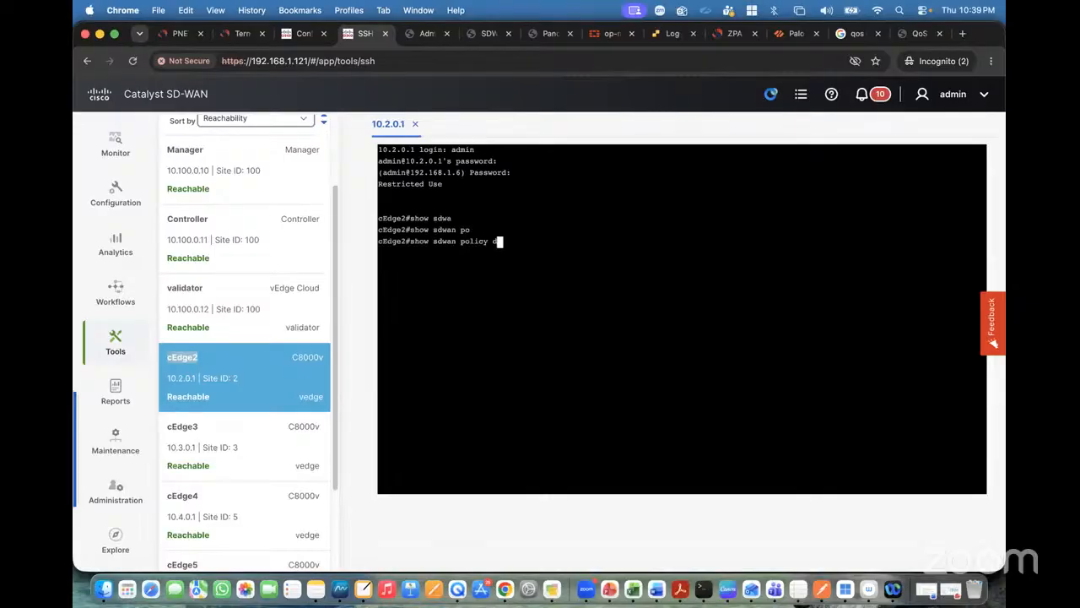
key(Tab)
key(BackSpace)
key(BackSpace)
text(a)
key(Tab)
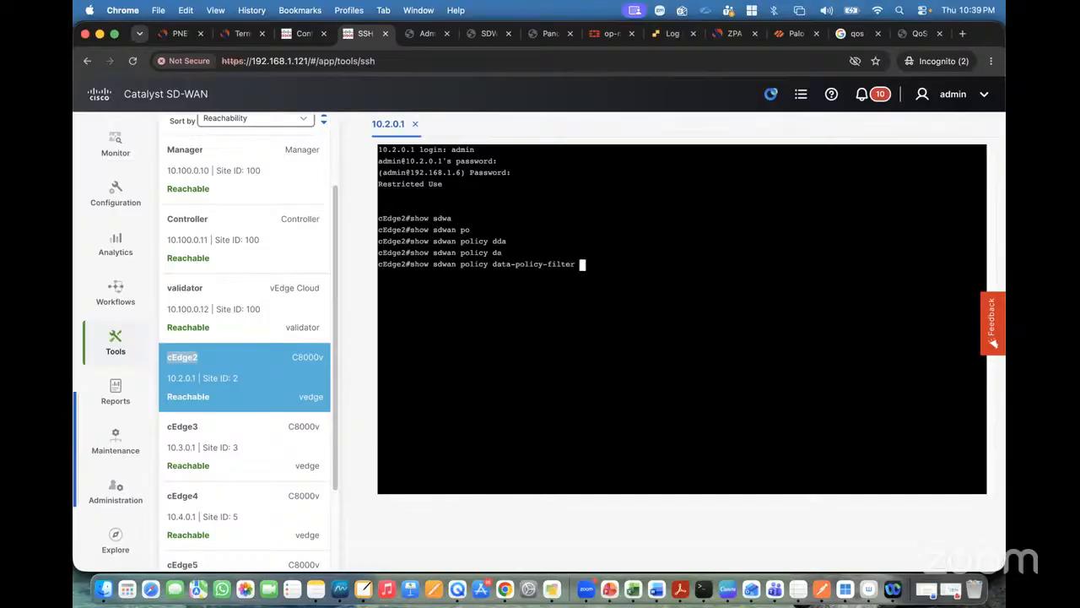
key(Return)
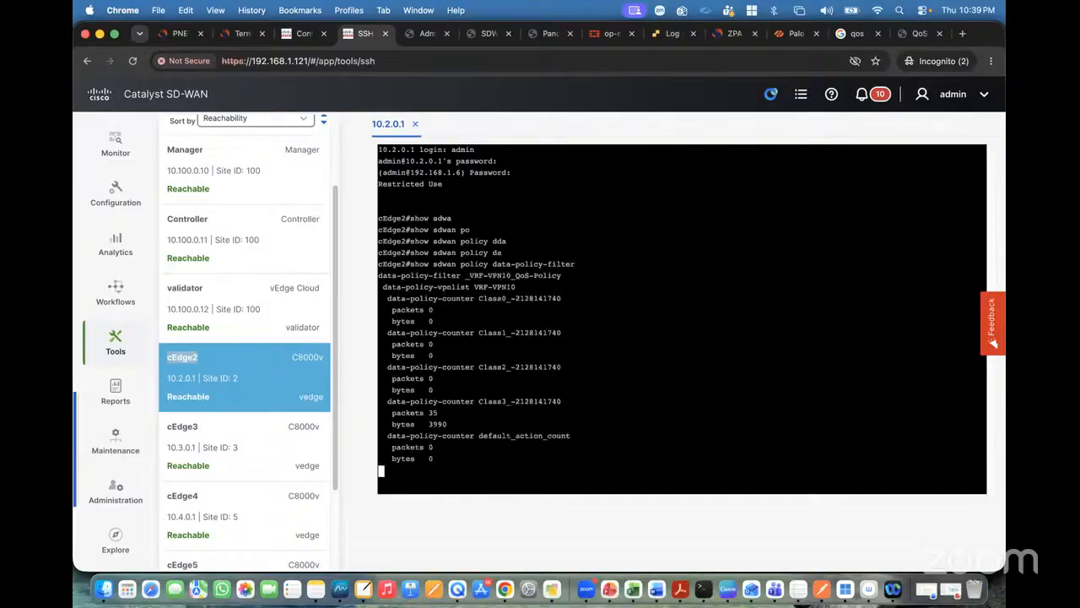
- Return to the Site2-SW console and start an interactive IP ping to 10.3.3.3 with the default repeat count
click(242, 36)
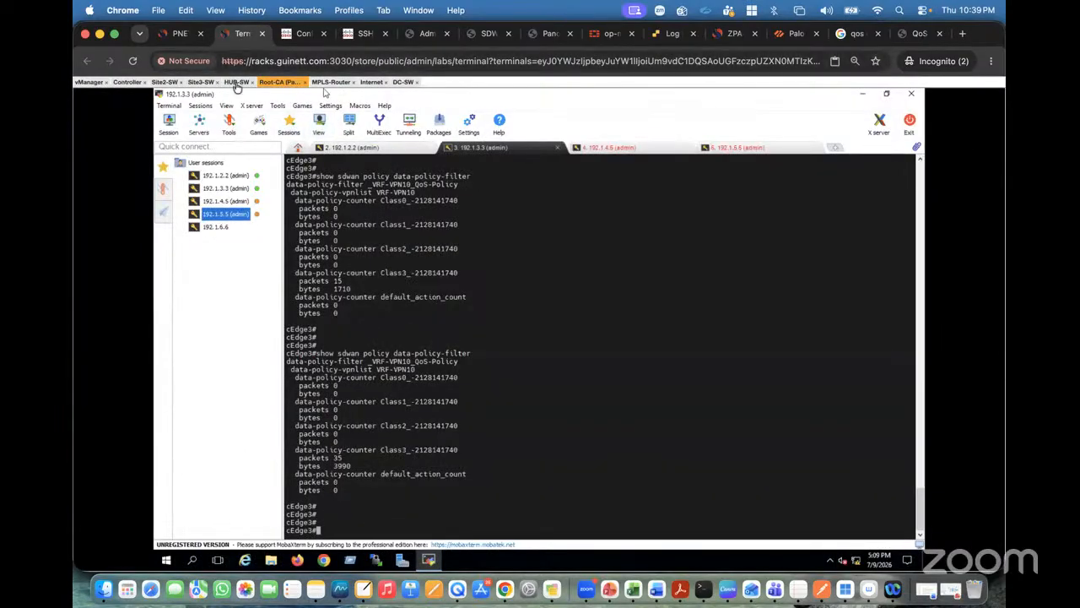
click(165, 82)
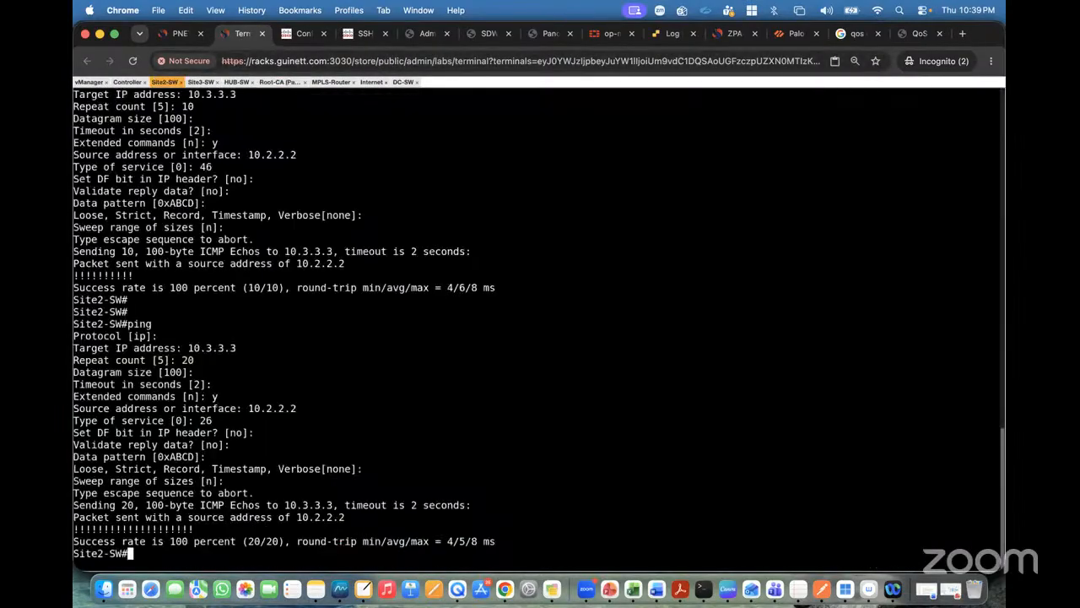
key(Return)
key(Return)
key(Return)
text(ping)
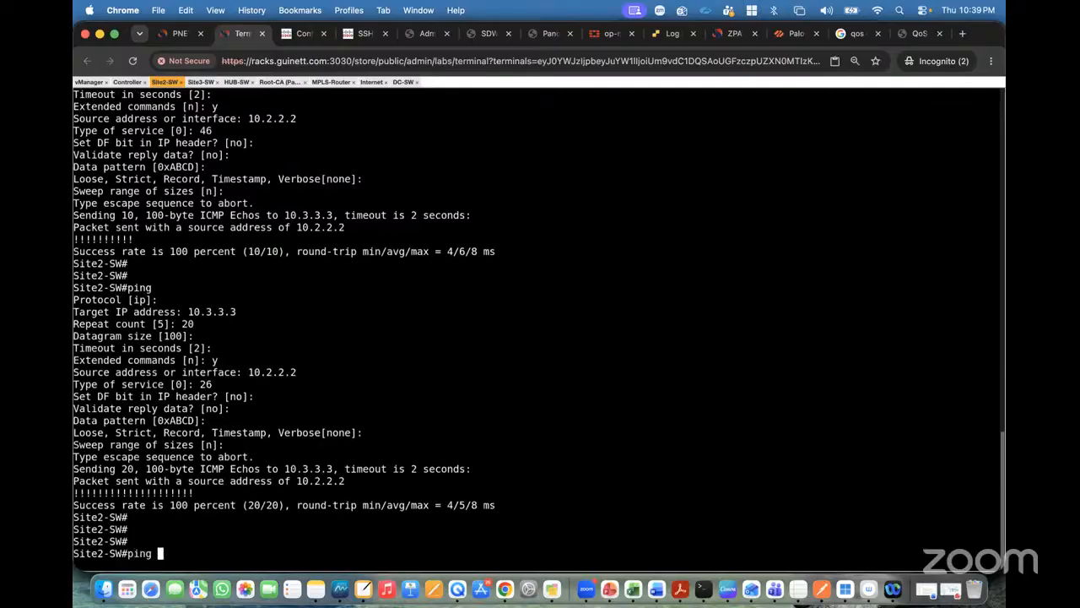
key(Return)
key(Return)
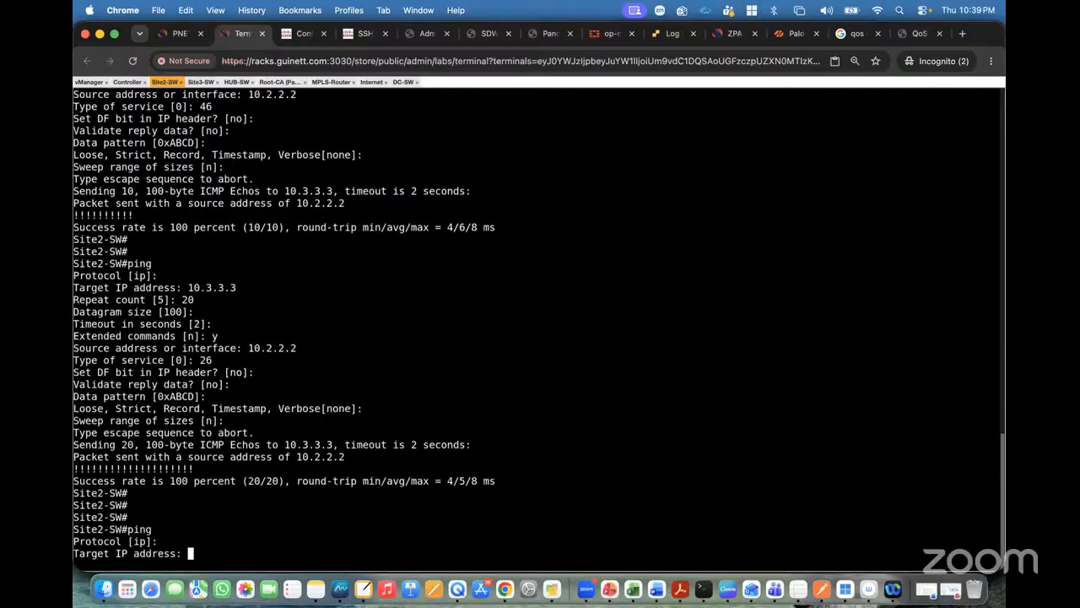
text(10.3.3.3)
key(Return)
key(Return)
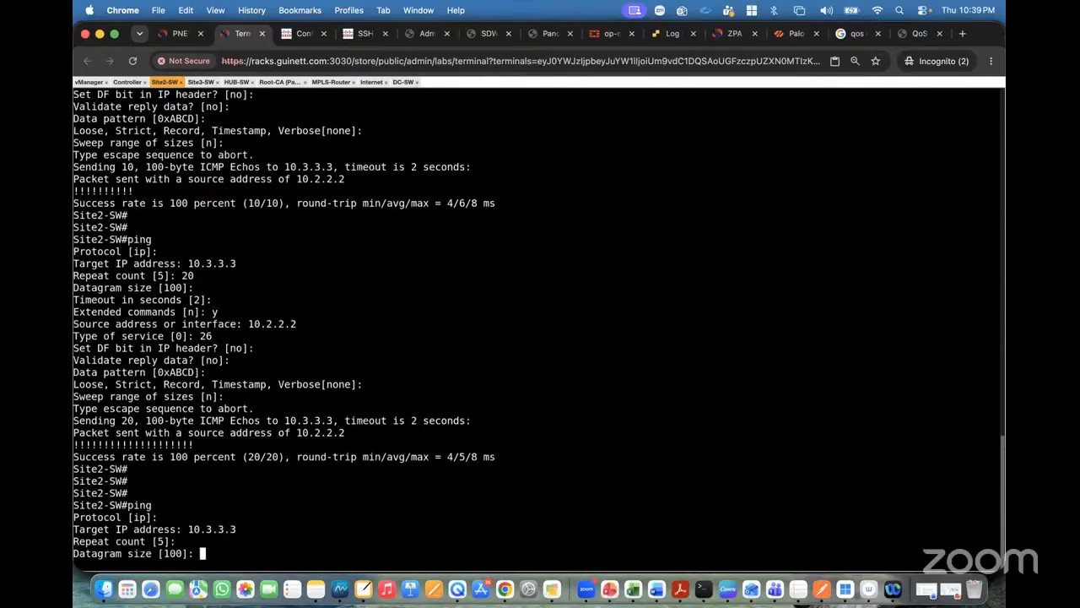
- Keep the ping's default datagram size and timeout, enable extended commands and enter source address 10.2.2.2
key(Return)
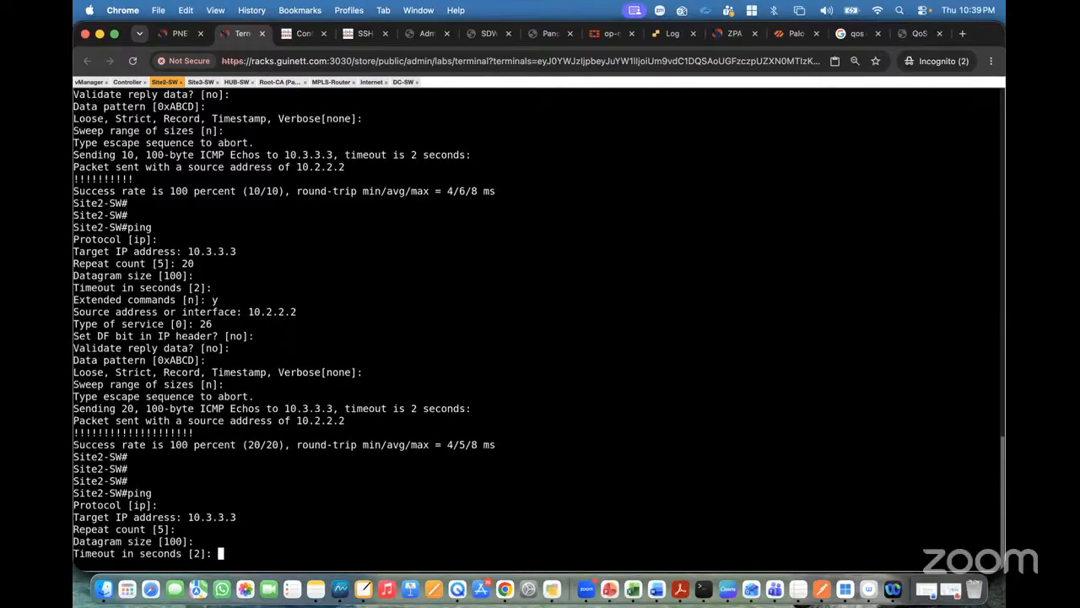
key(Return)
text(y)
key(Return)
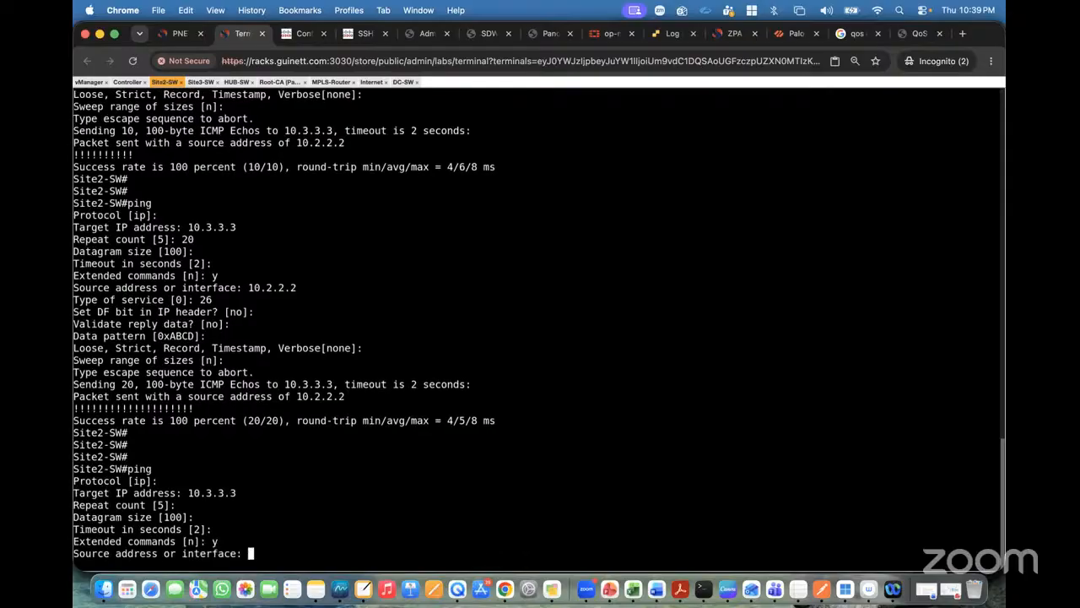
text(10.2.2.2)
key(Return)
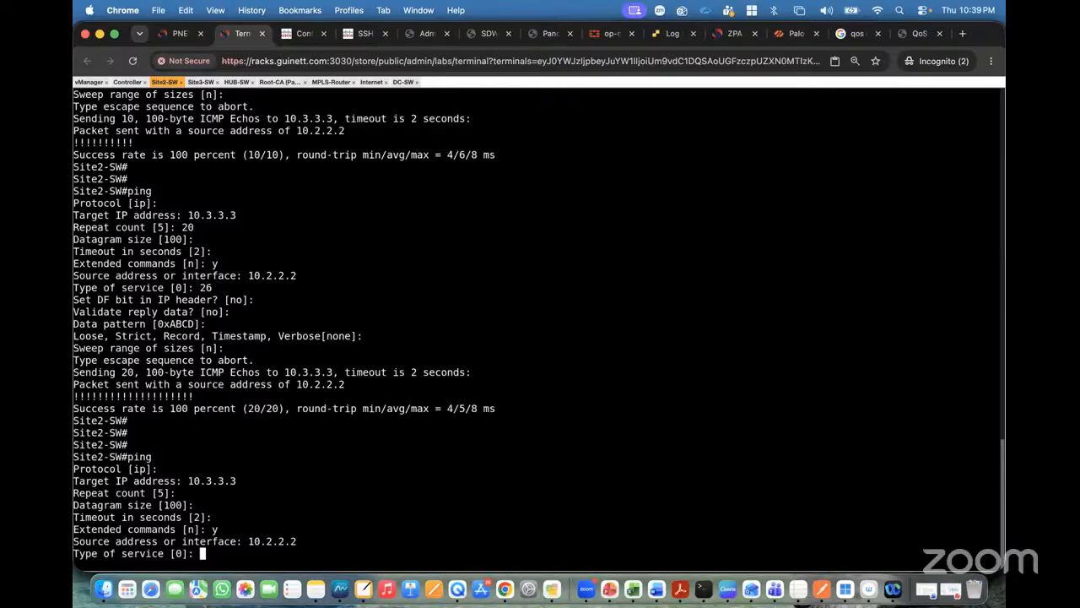
- Set the ping's type of service to 26, accept the remaining defaults and run it from Site2-SW
text(26)
key(Return)
key(Return)
key(Return)
key(Return)
key(Return)
key(Return)
key(Return)
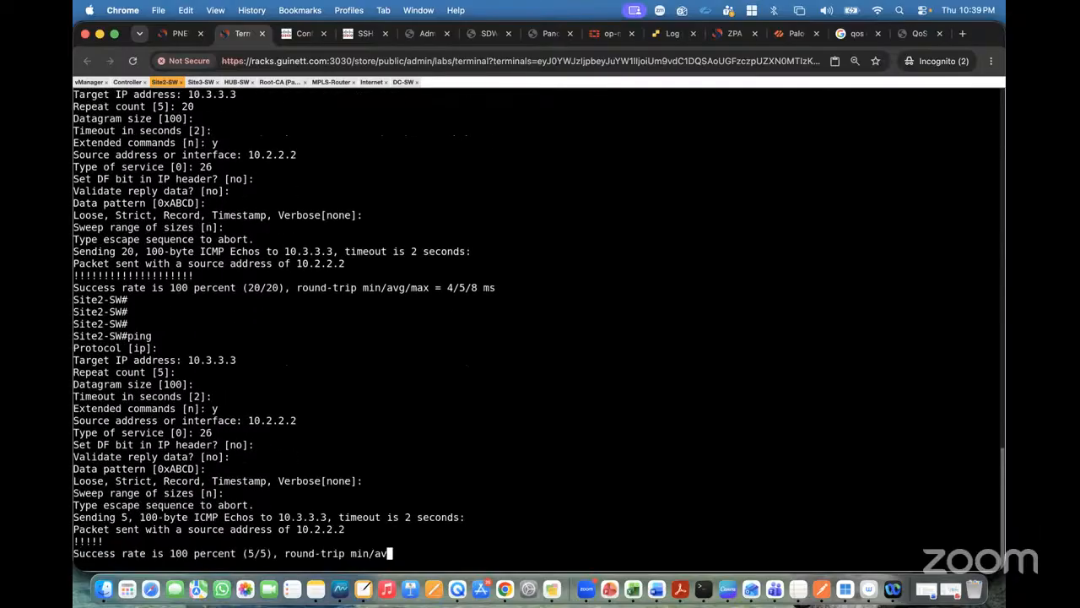
- Return to the cEdge2 SSH terminal and rerun "show sdwan policy data-policy-filter" to check the counters after the ping
click(358, 37)
key(Up)
key(Return)
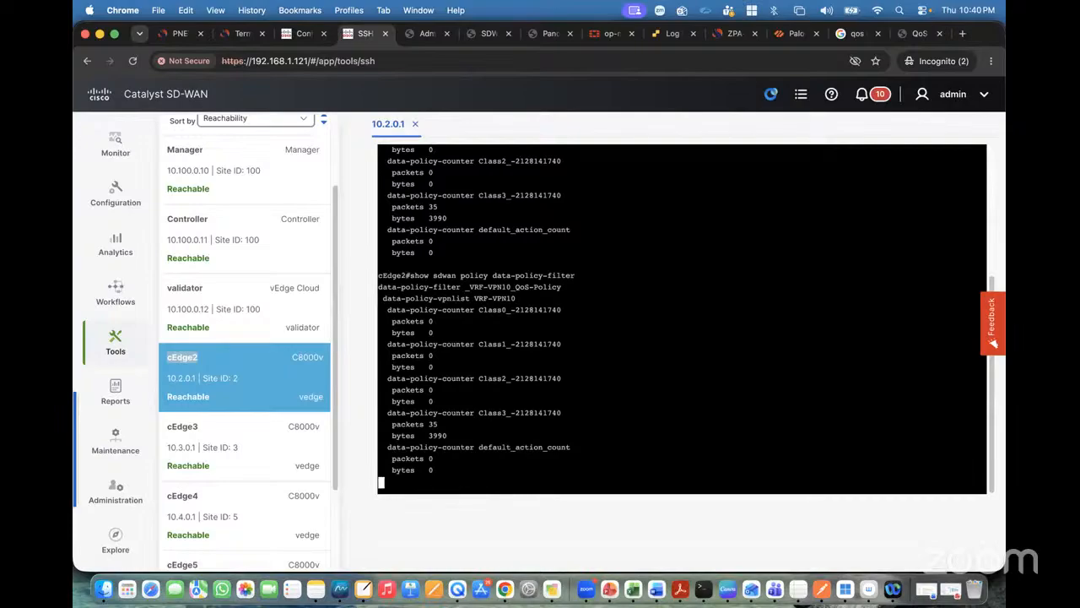
key(Return)
key(Return)
key(Return)
key(Return)
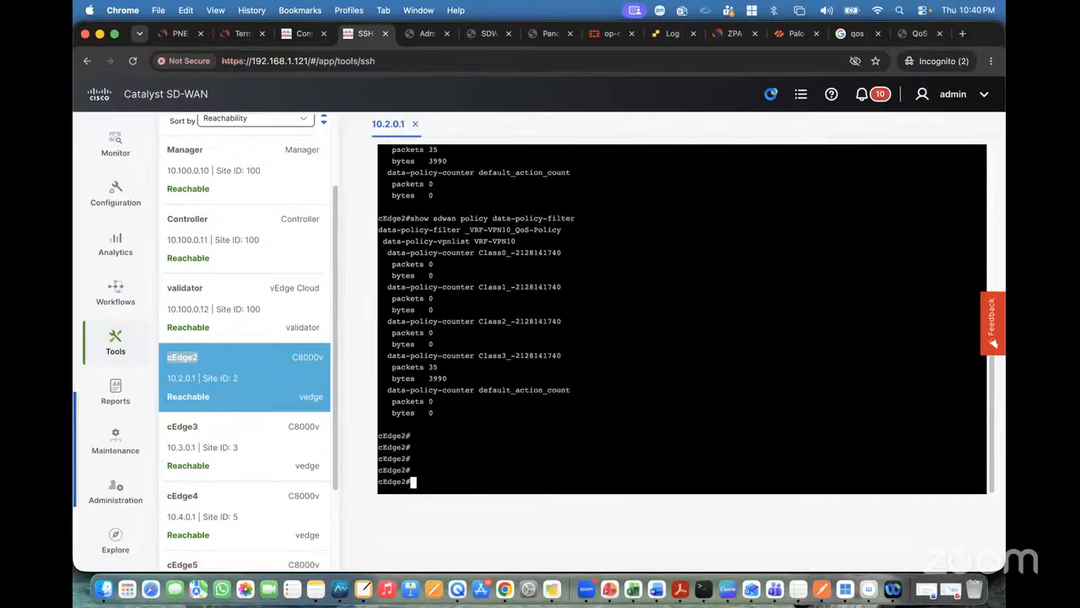
- Repeat "show sdwan policy data-policy-filter" on cEdge2 twice more and examine the Class3 packet and byte counters
key(Up)
key(Return)
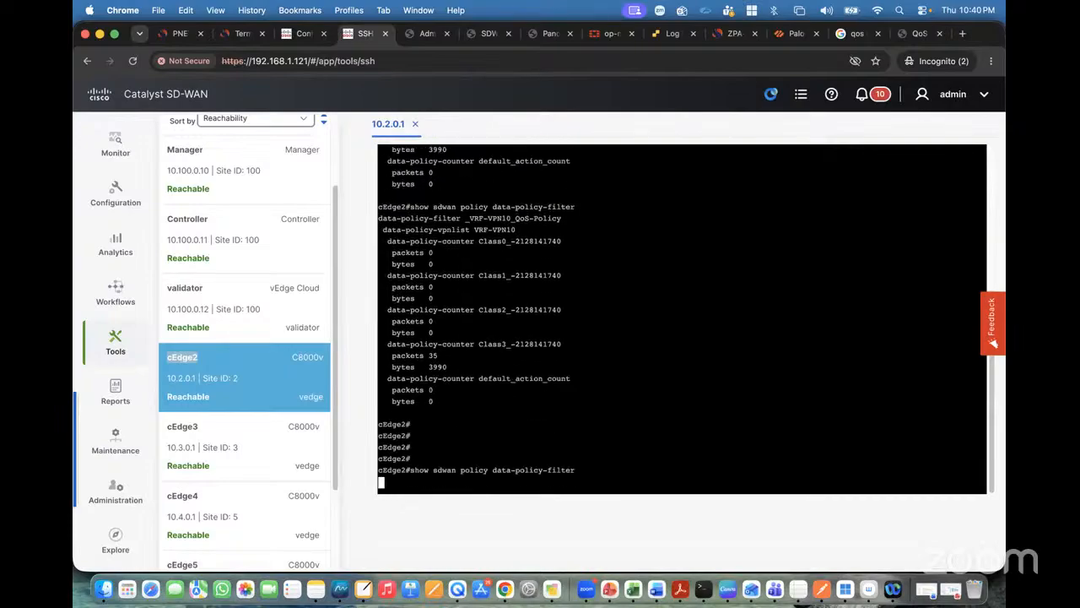
key(Return)
key(Return)
key(Return)
key(Return)
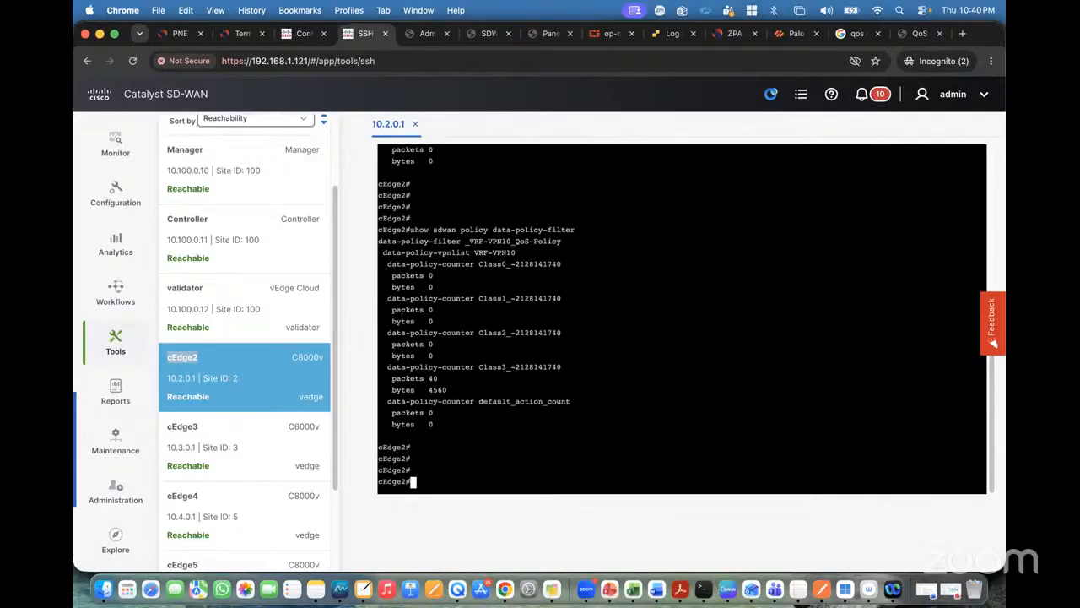
key(Up)
key(Return)
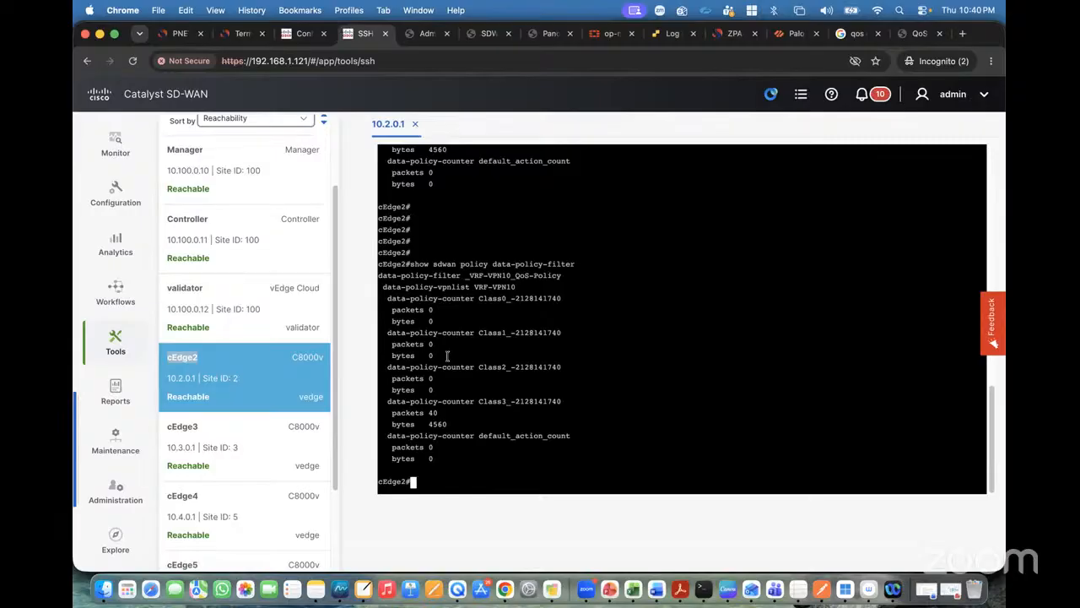
drag(389, 401, 460, 432)
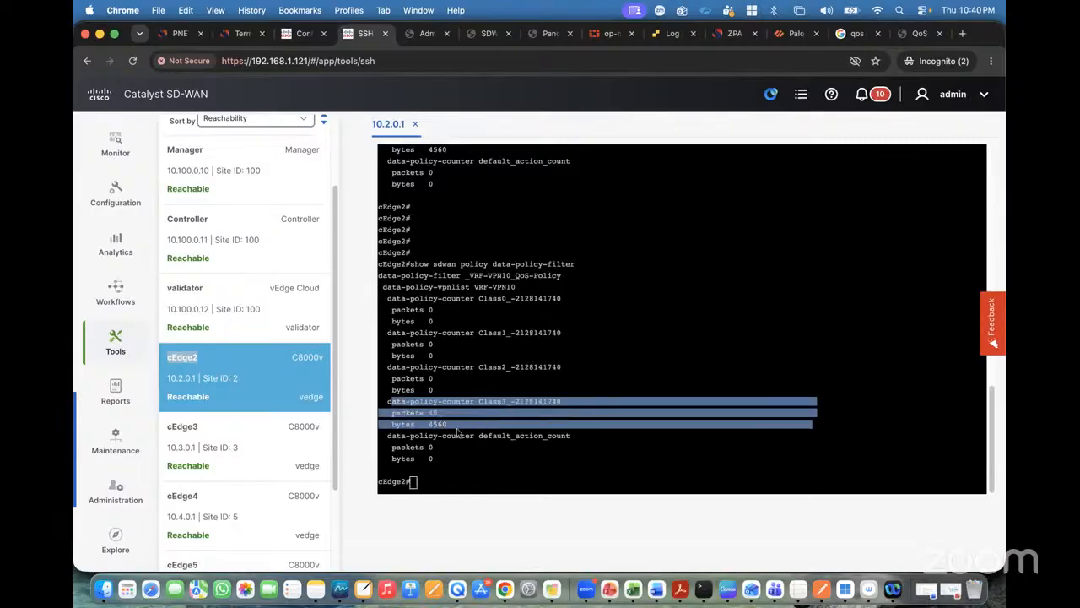
click(492, 401)
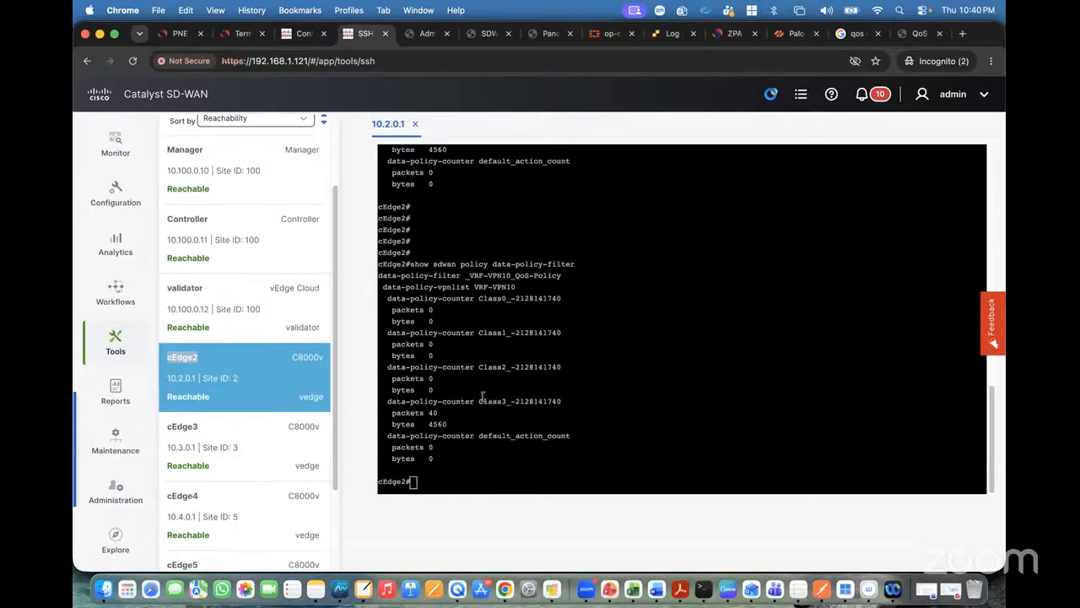